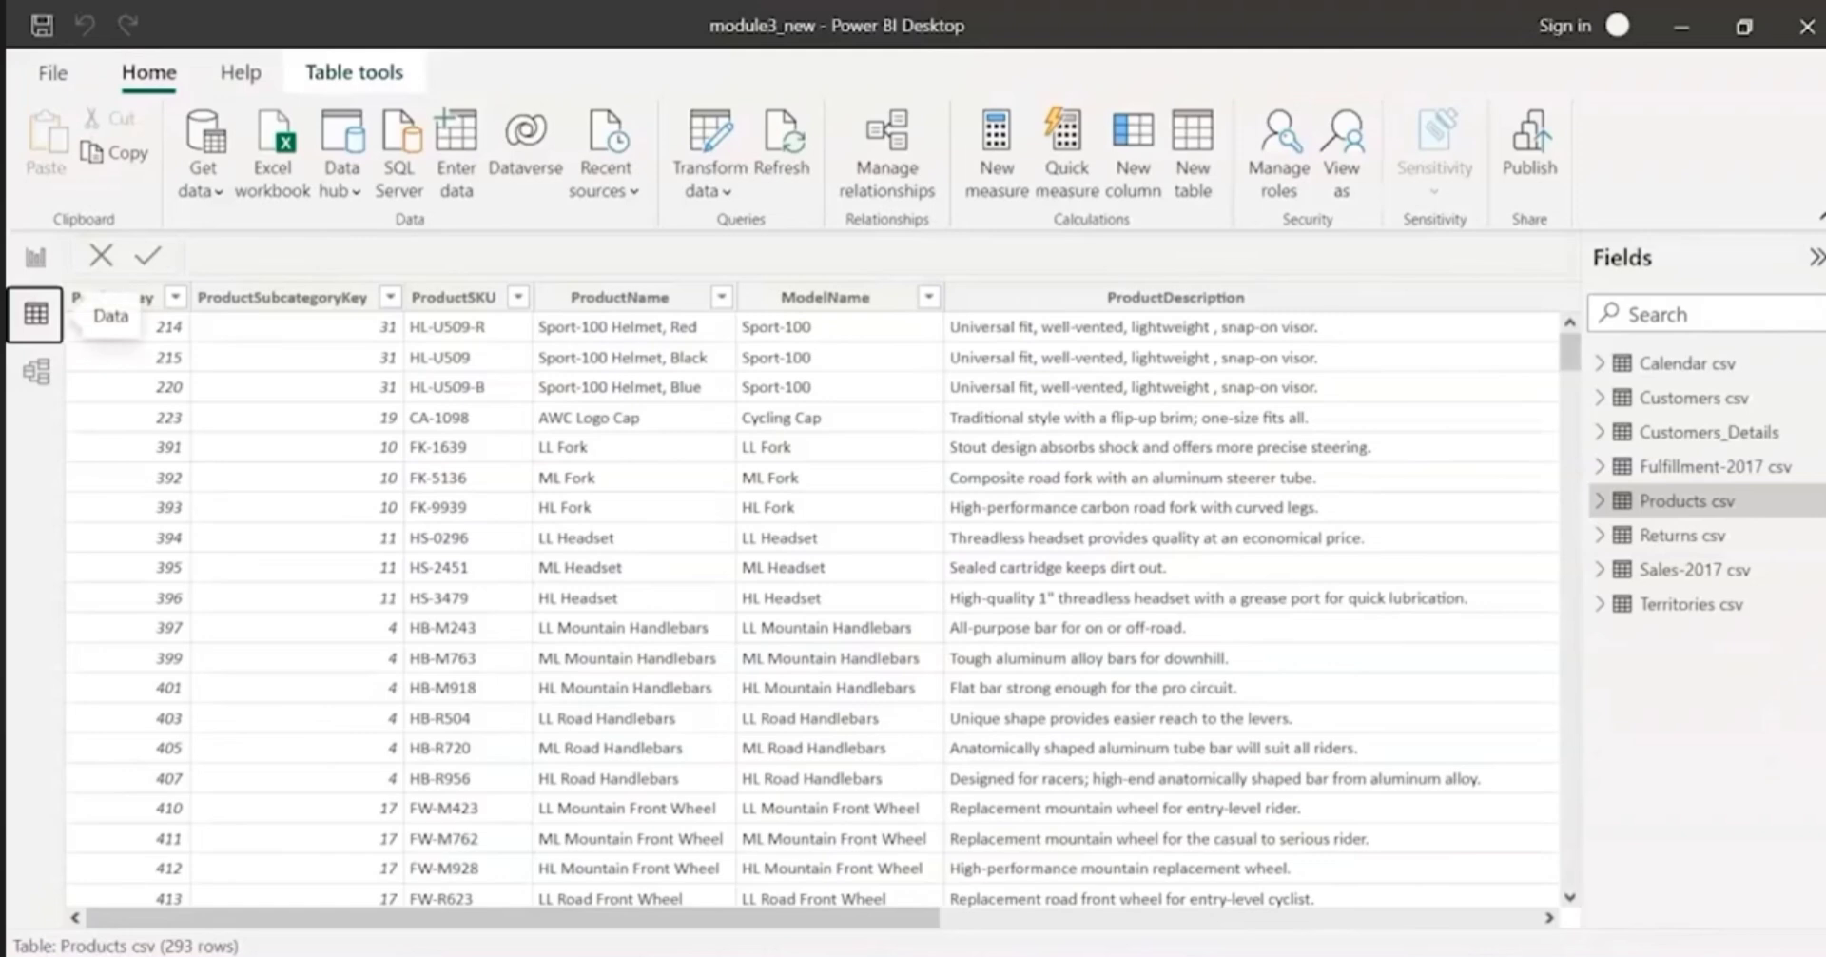
# Step: Expand the Products csv table's field list and examine its data columns through to Country
pyautogui.click(1602, 501)
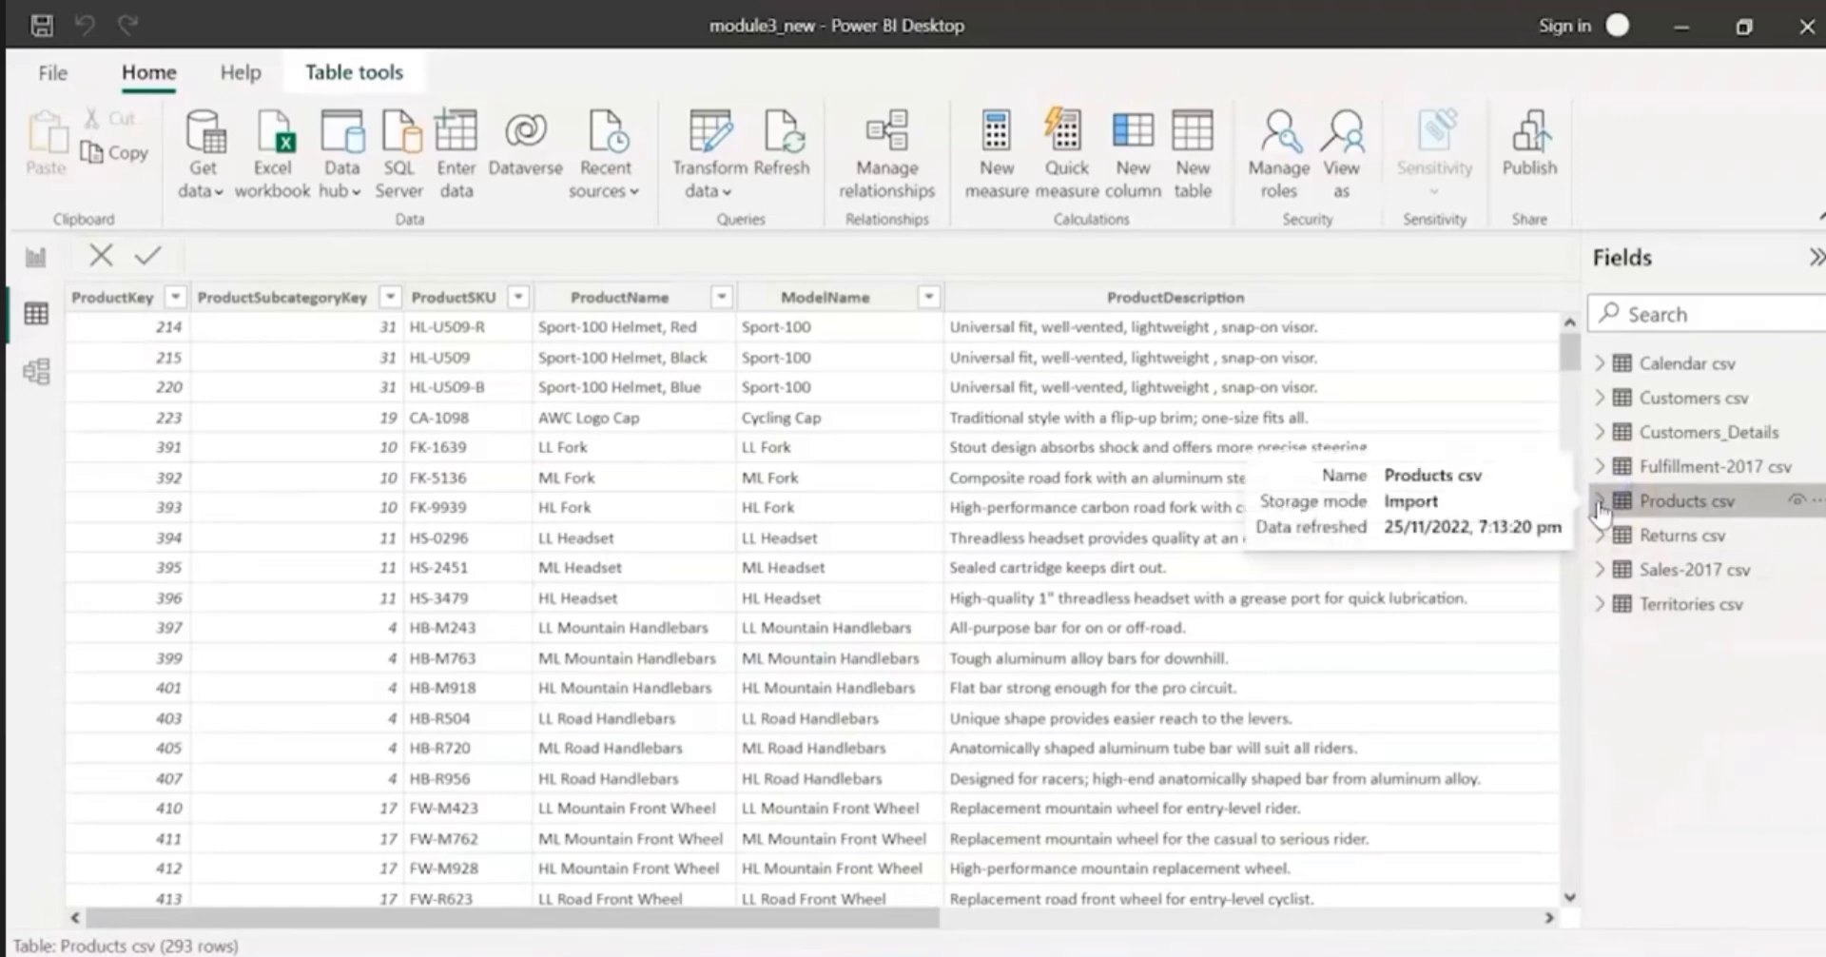
pyautogui.click(1601, 502)
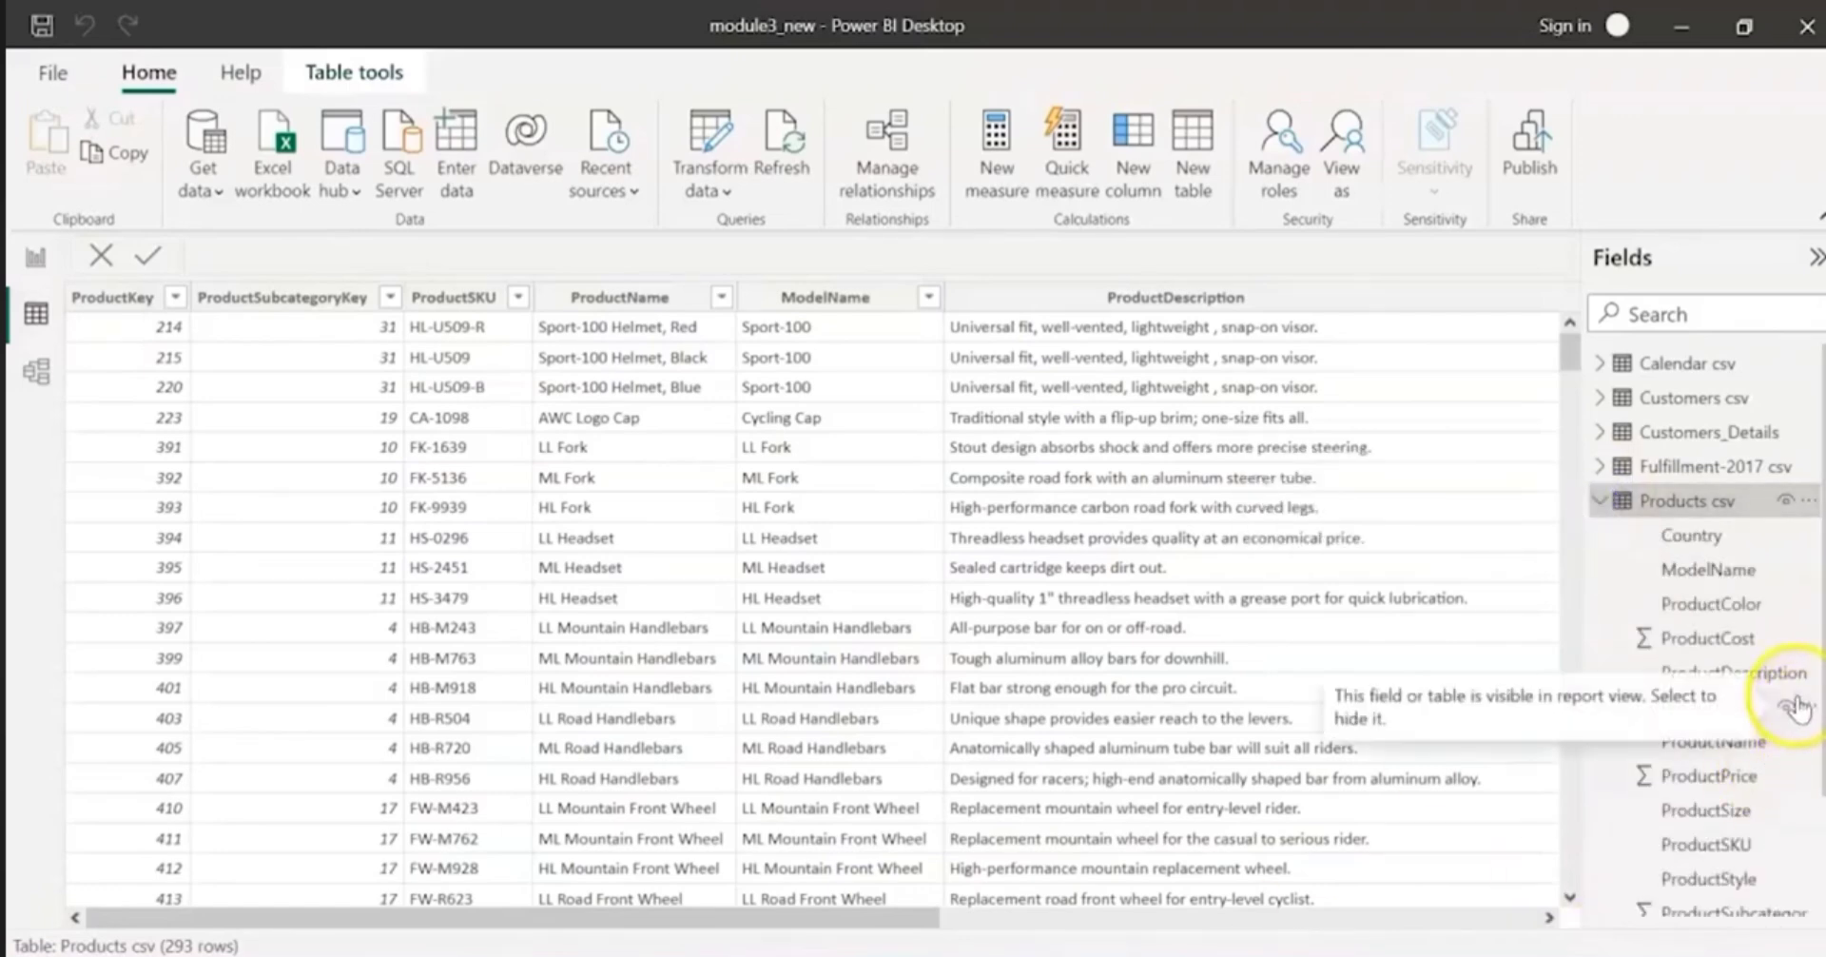
pyautogui.moveTo(856, 925); pyautogui.dragTo(1413, 937)
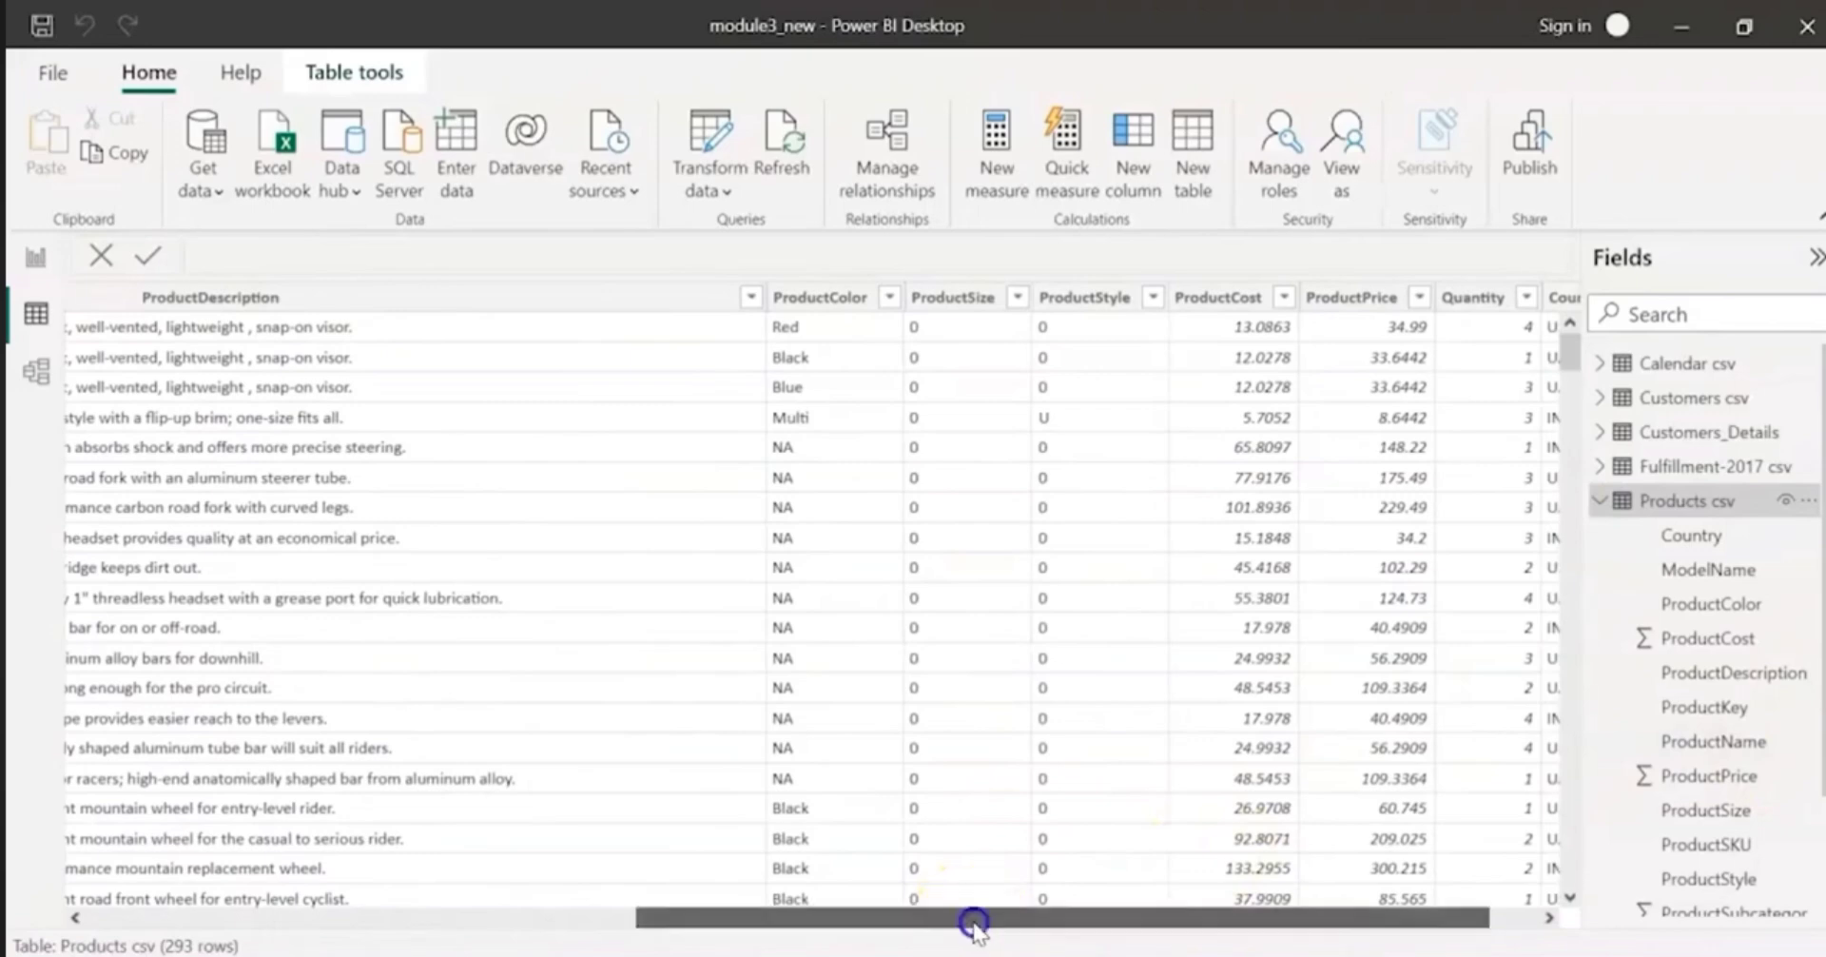
pyautogui.moveTo(973, 921); pyautogui.dragTo(1022, 922)
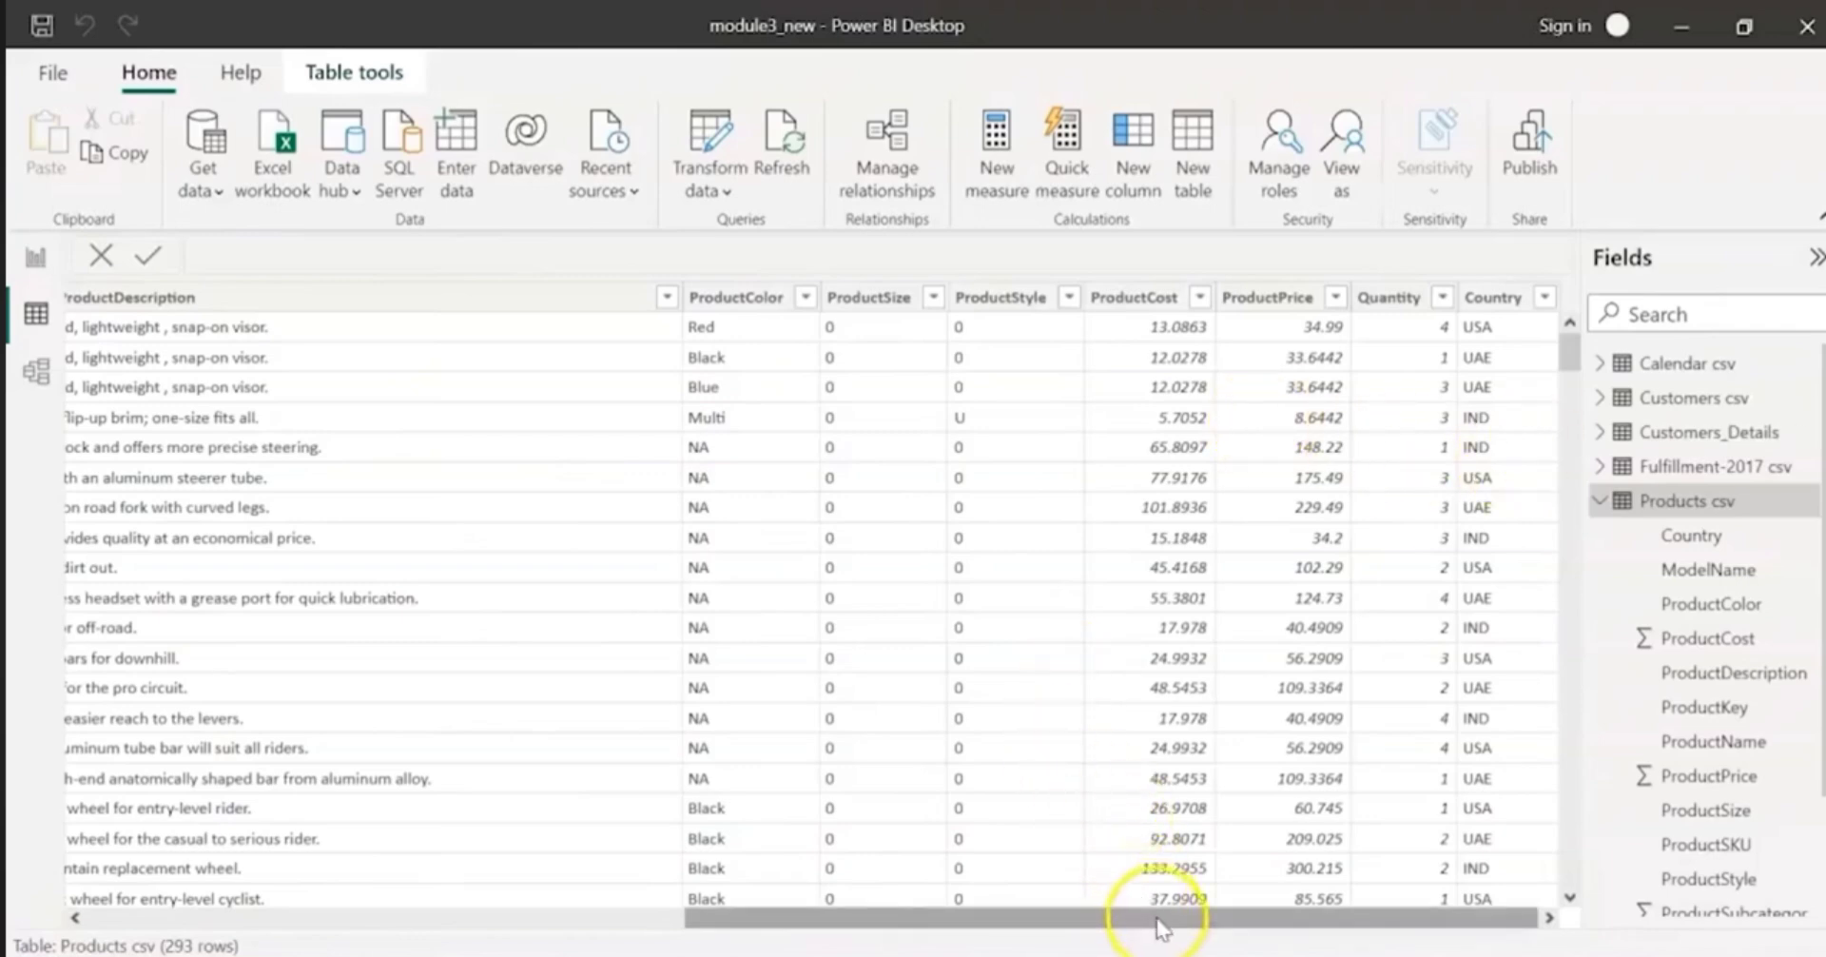
pyautogui.moveTo(1155, 922); pyautogui.dragTo(1305, 945)
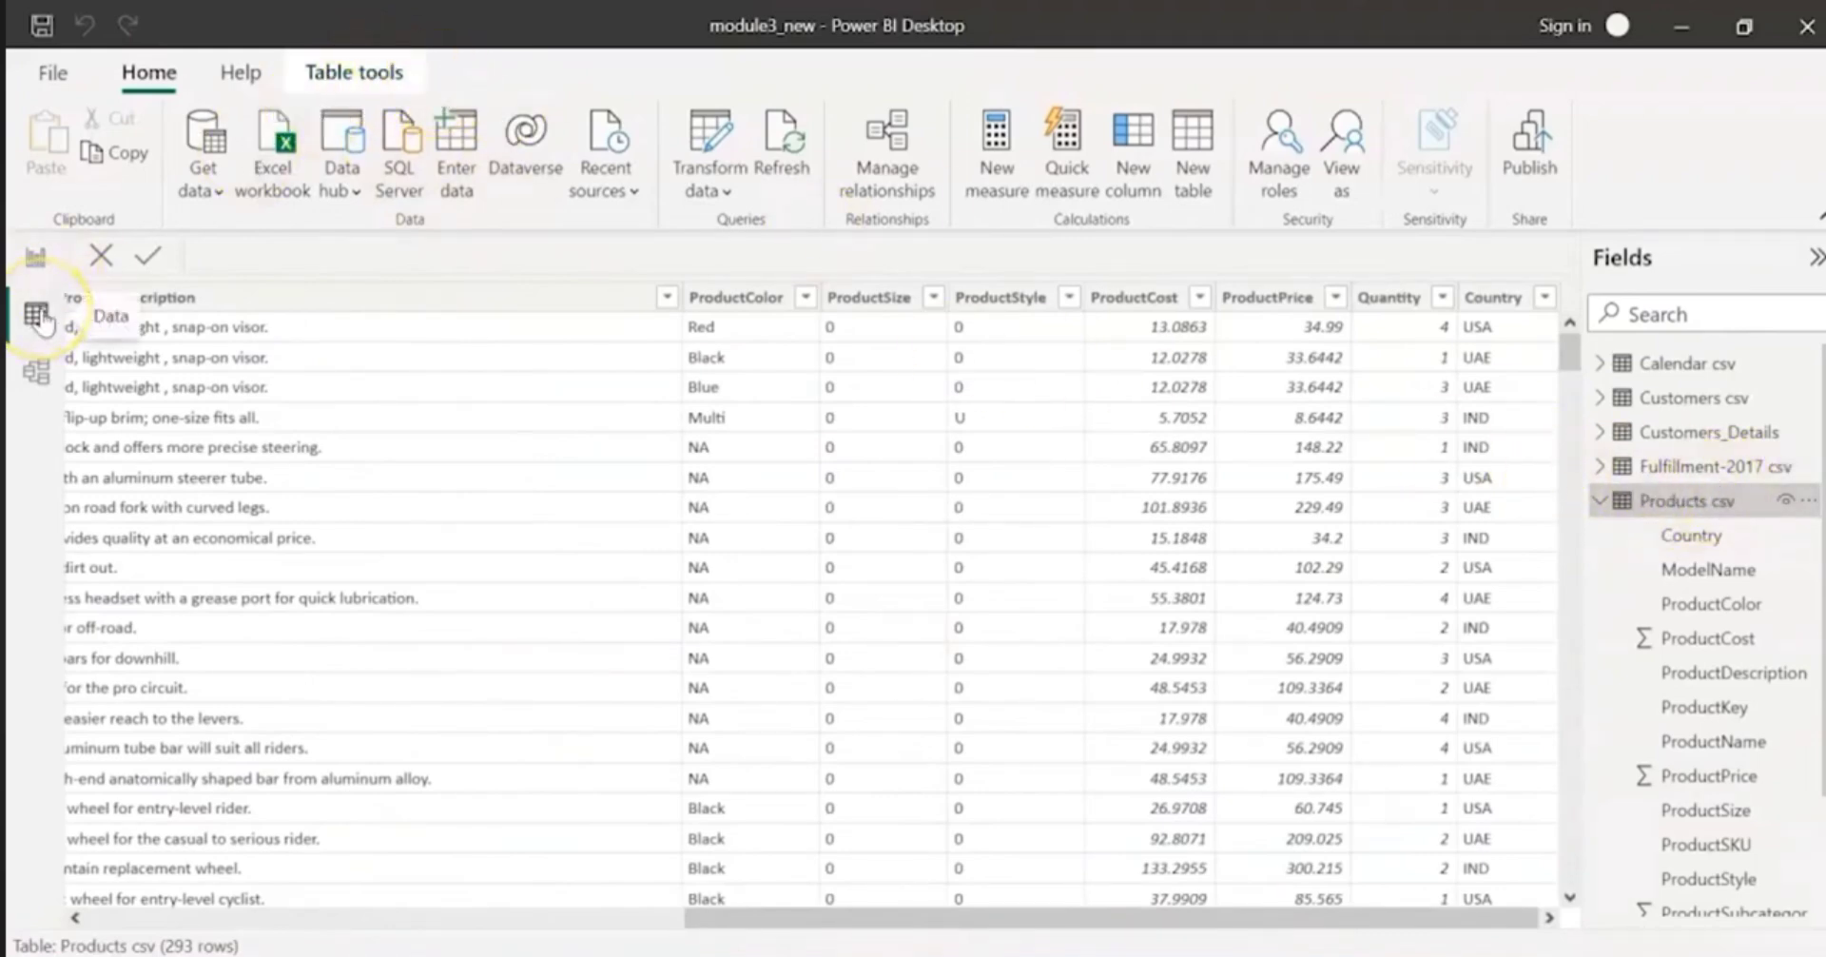
# Step: Add a calculated column named "Bike Type colour" to the Products csv table
pyautogui.click(362, 71)
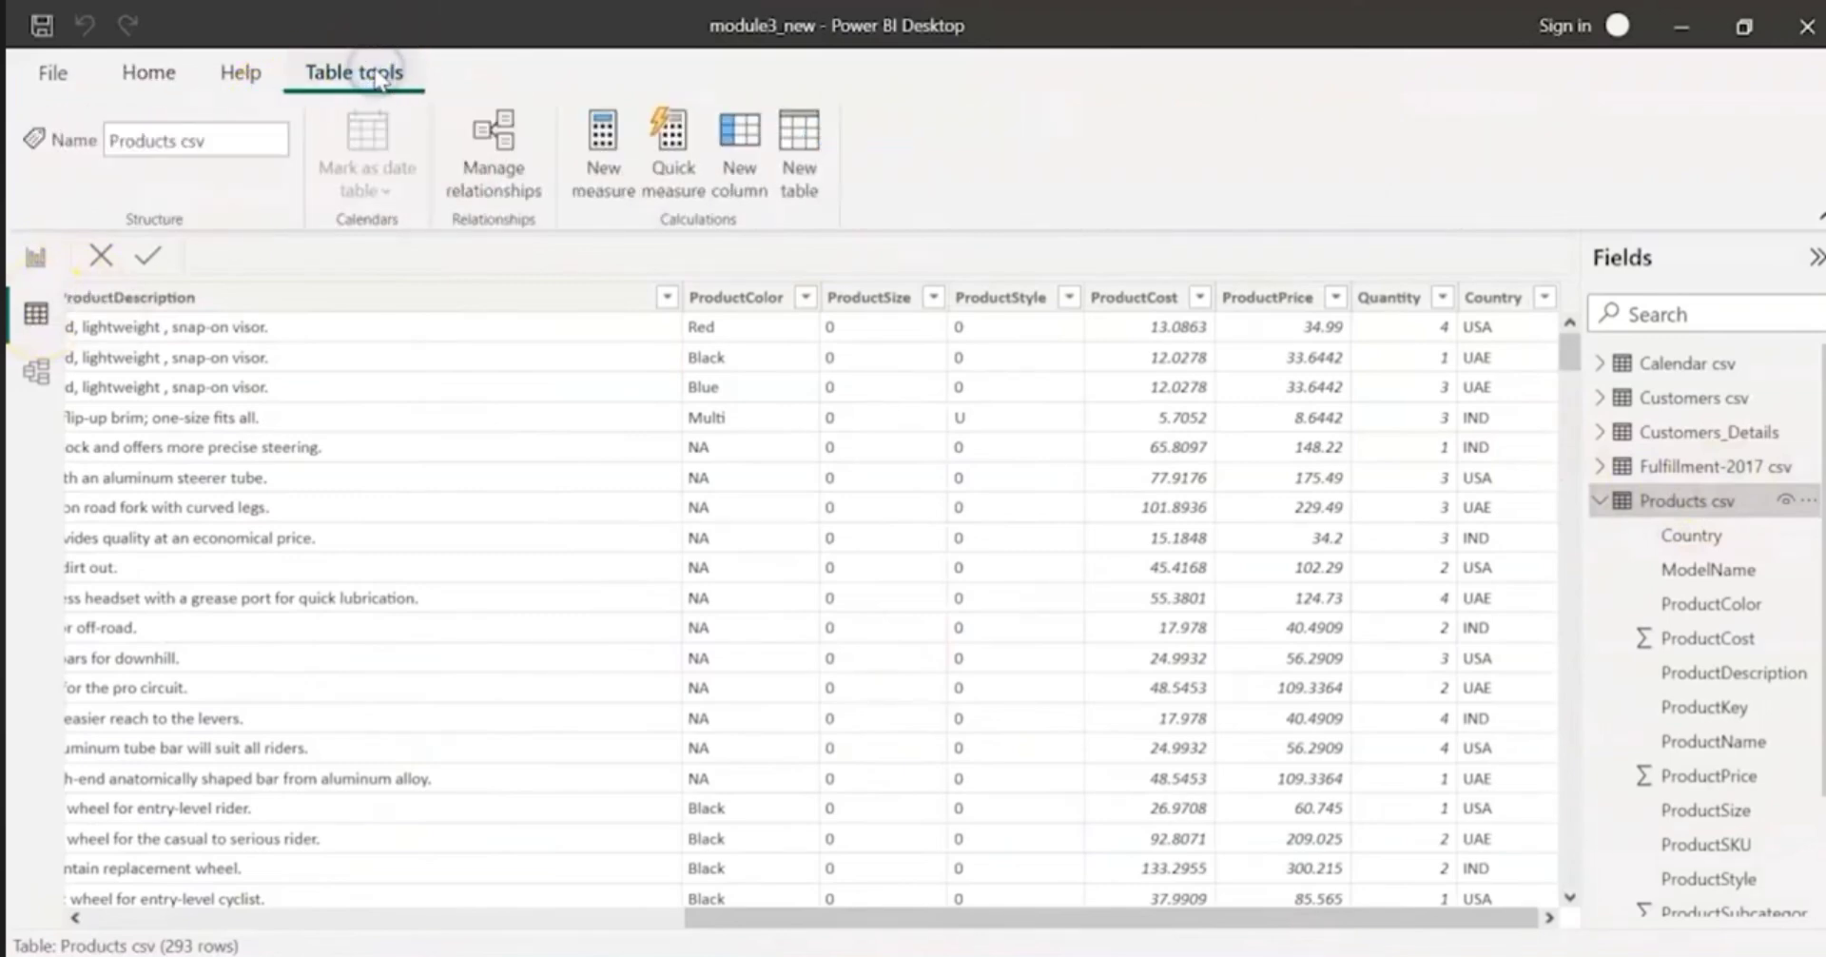
pyautogui.click(747, 190)
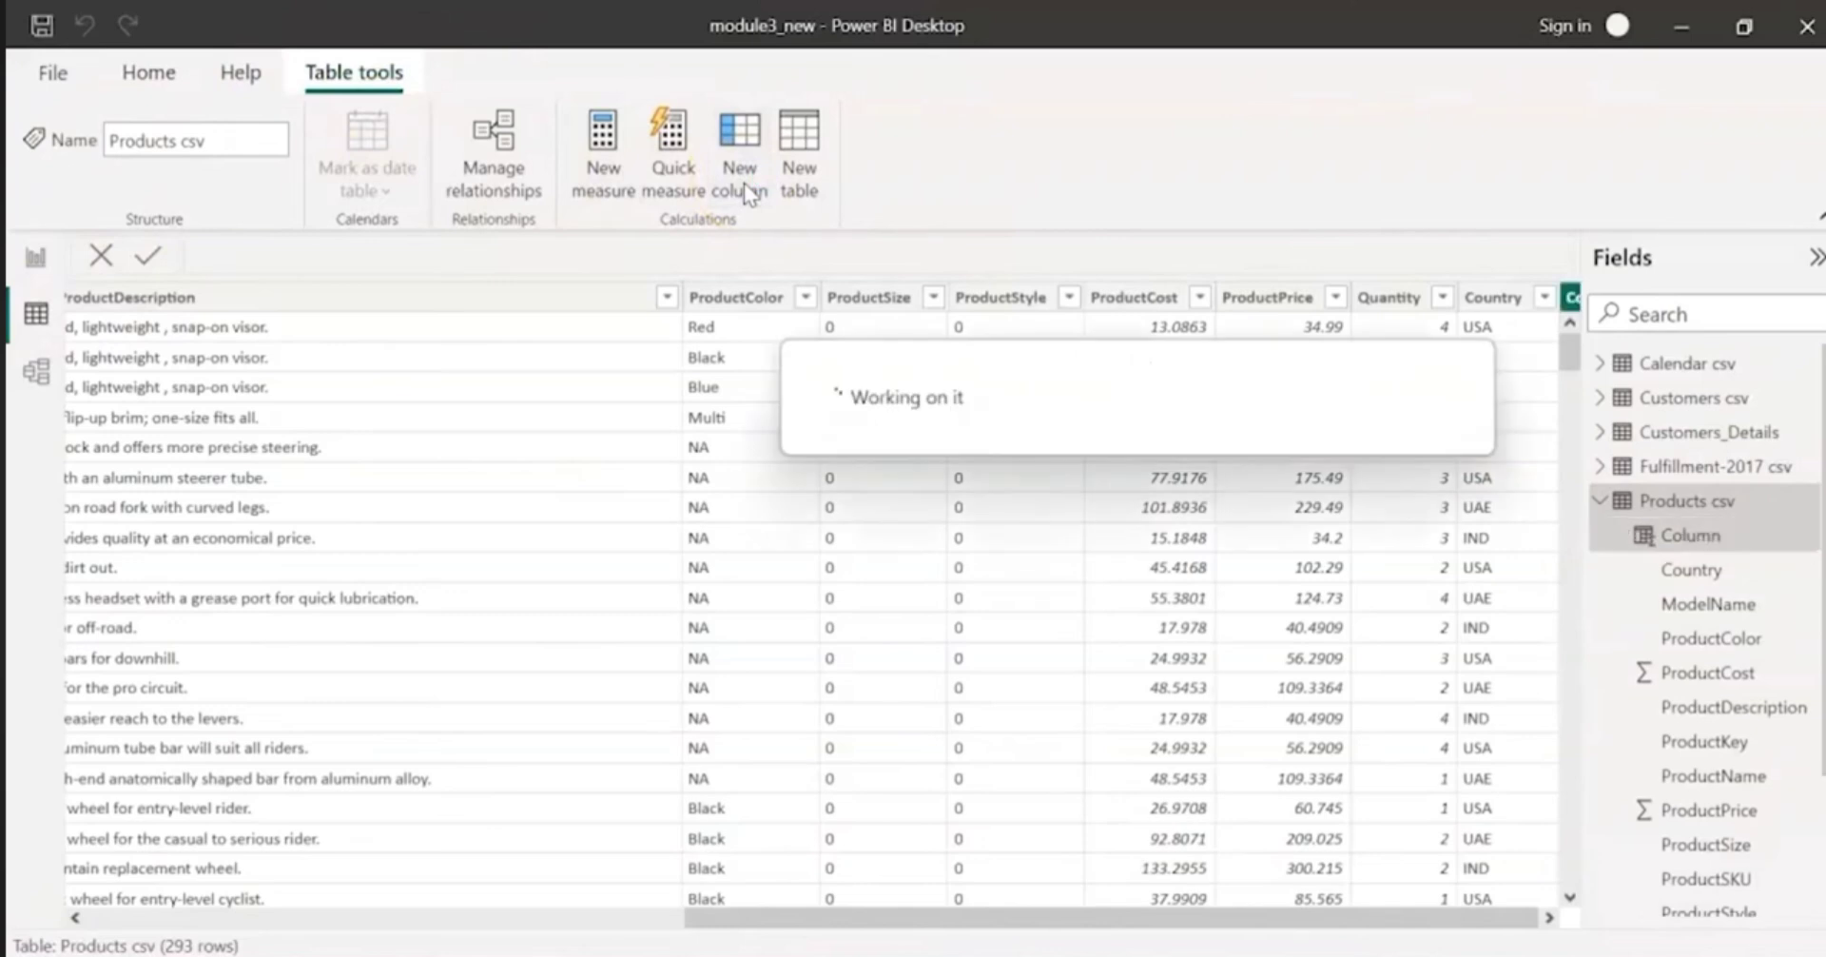
pyautogui.click(1548, 917)
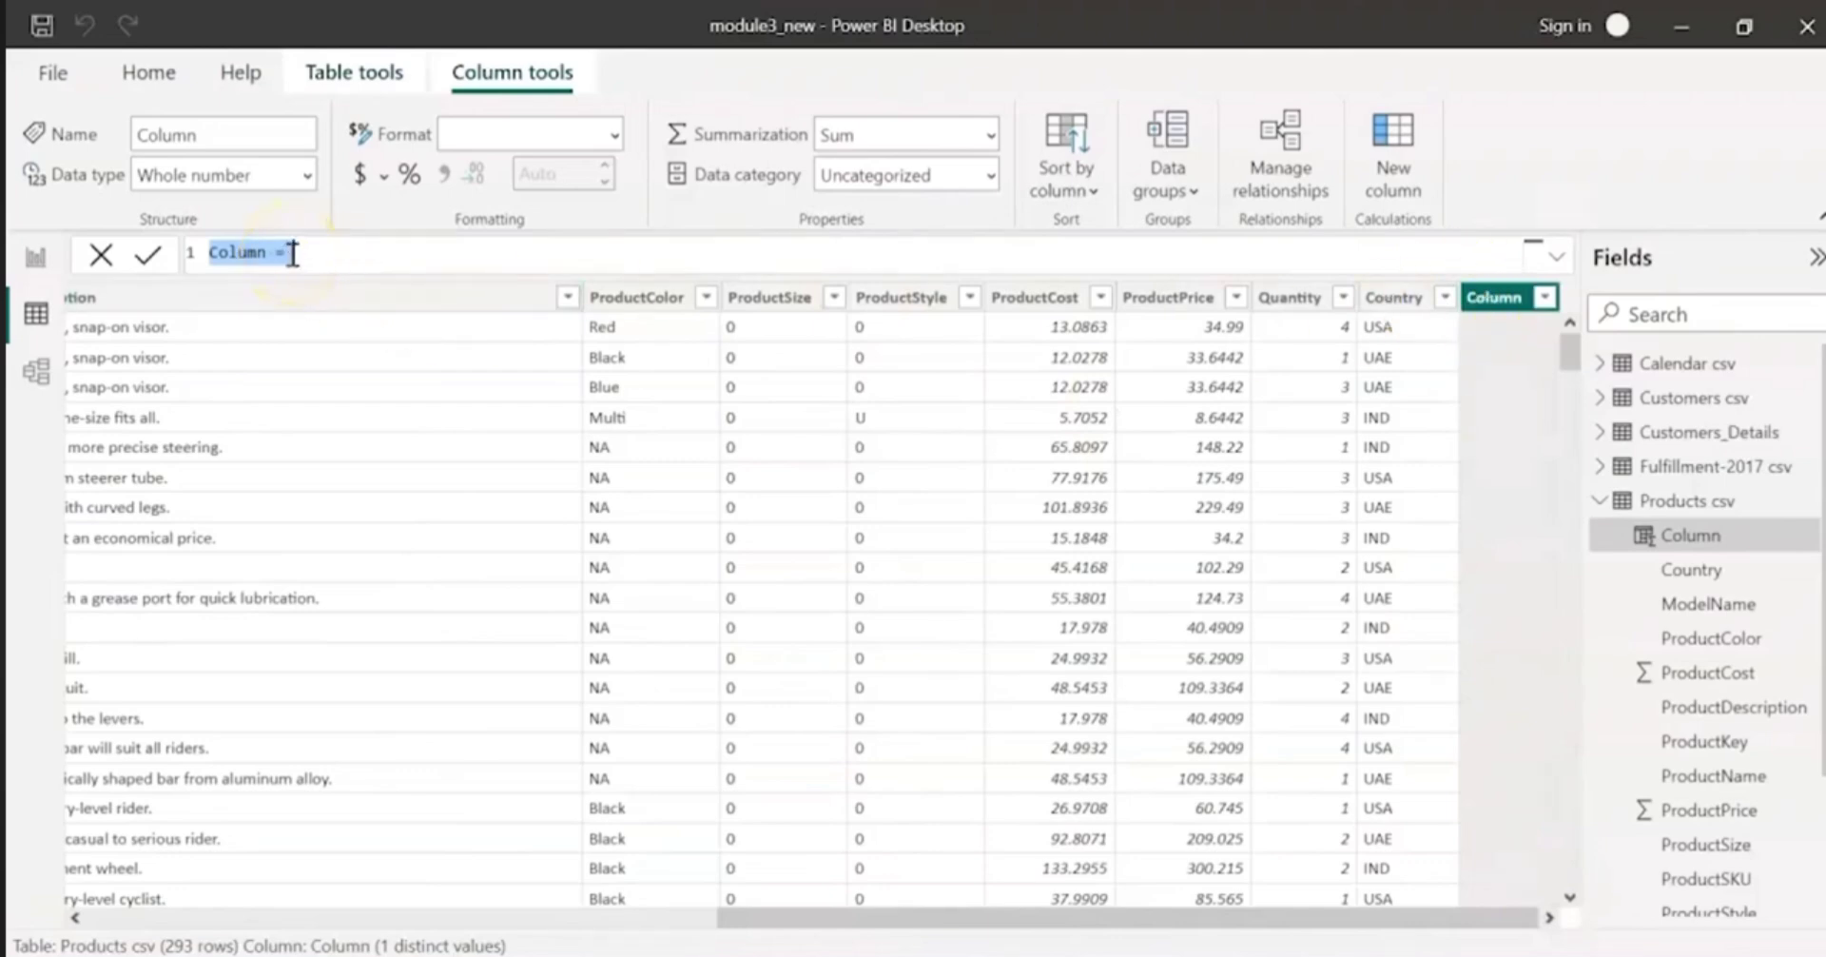
pyautogui.click(1556, 255)
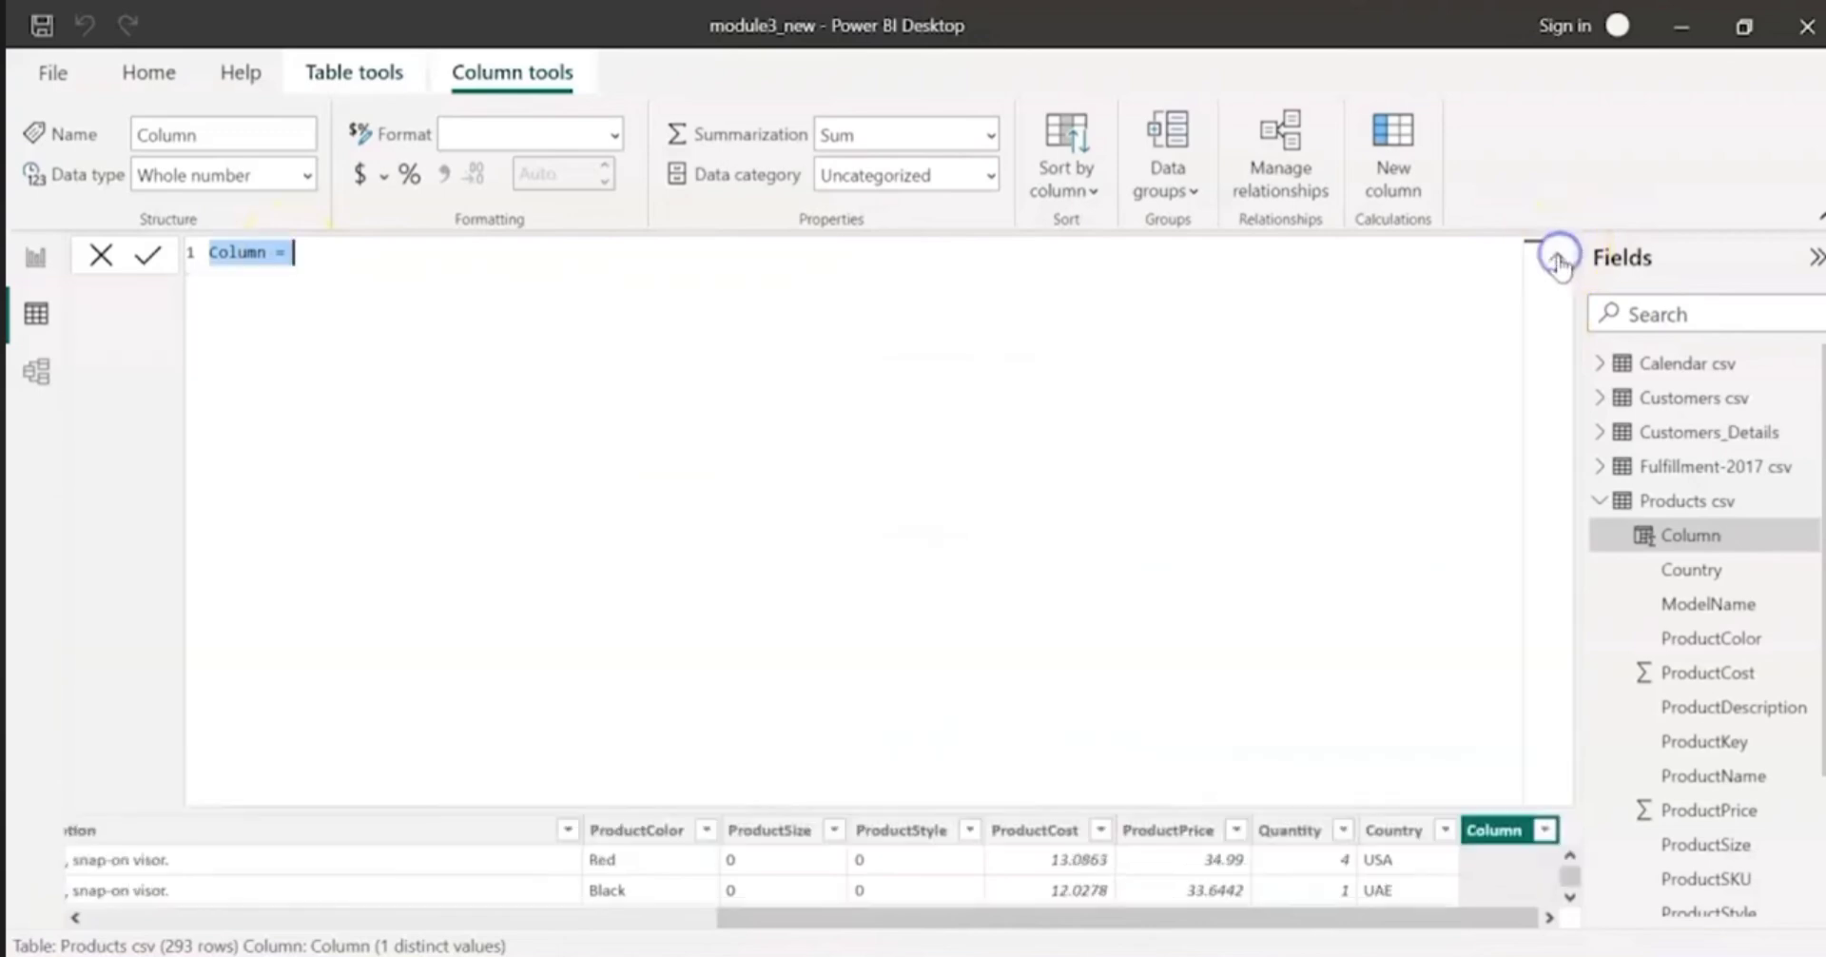
pyautogui.click(1558, 266)
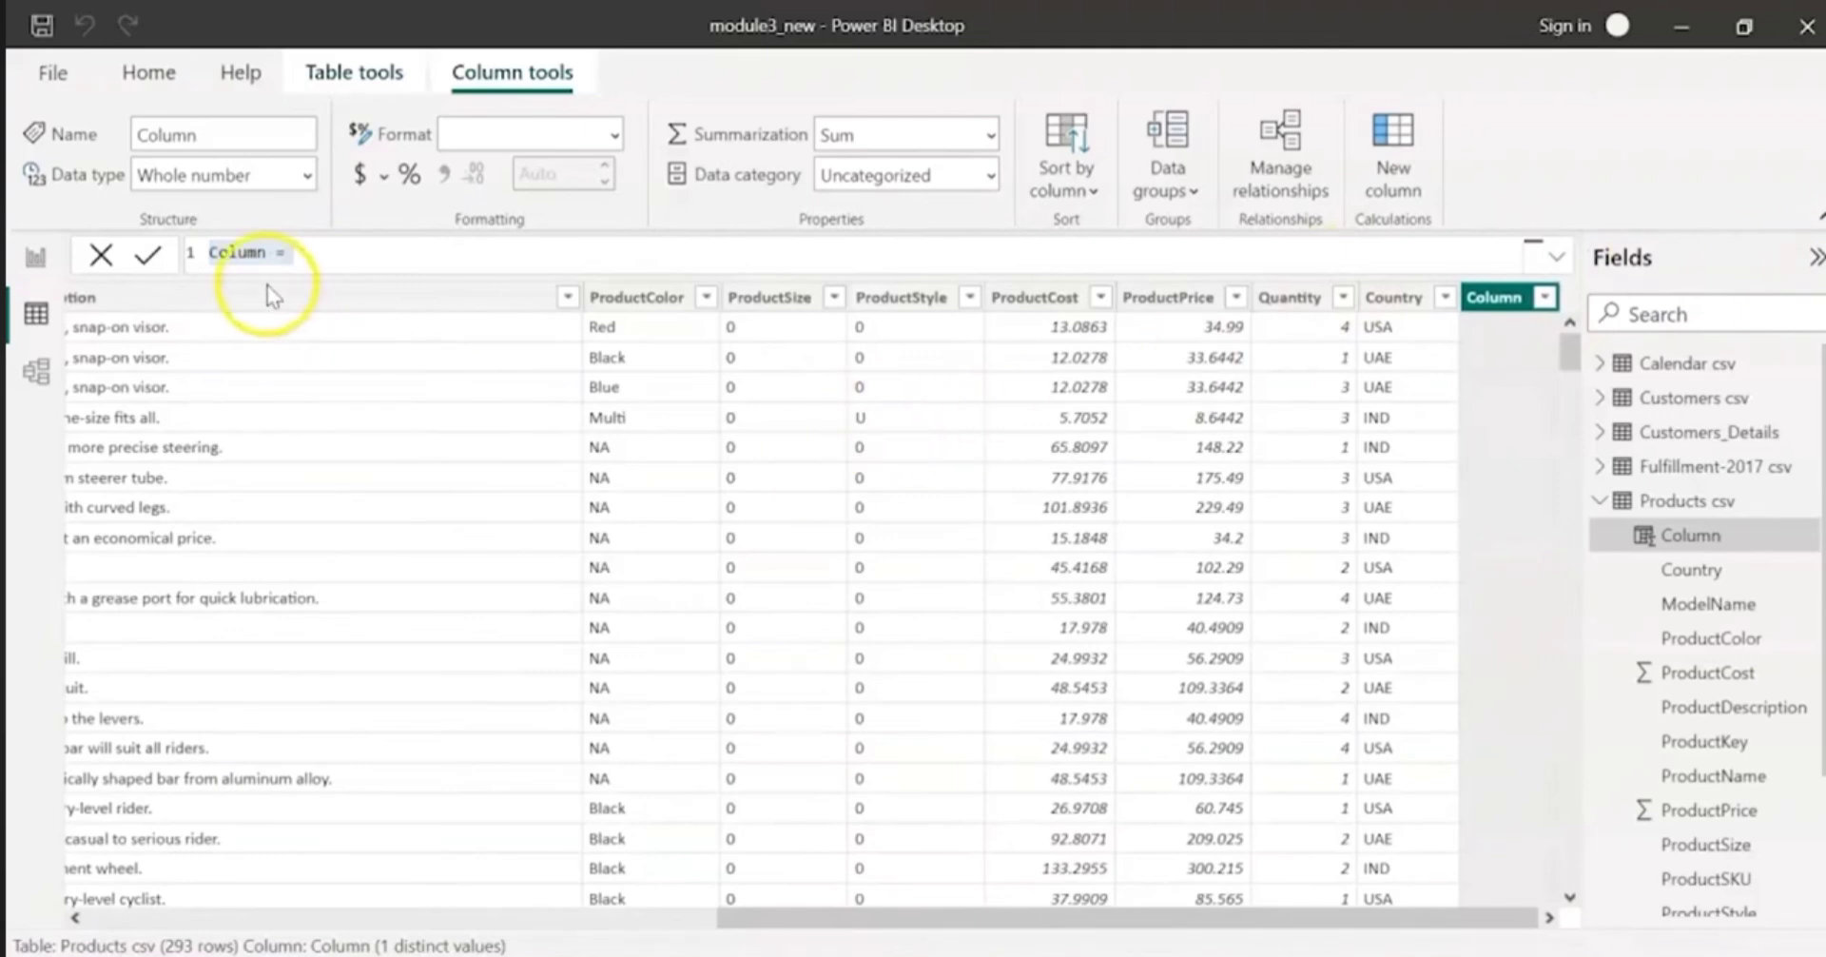
pyautogui.doubleClick(238, 252)
pyautogui.write('Bike Type colour')
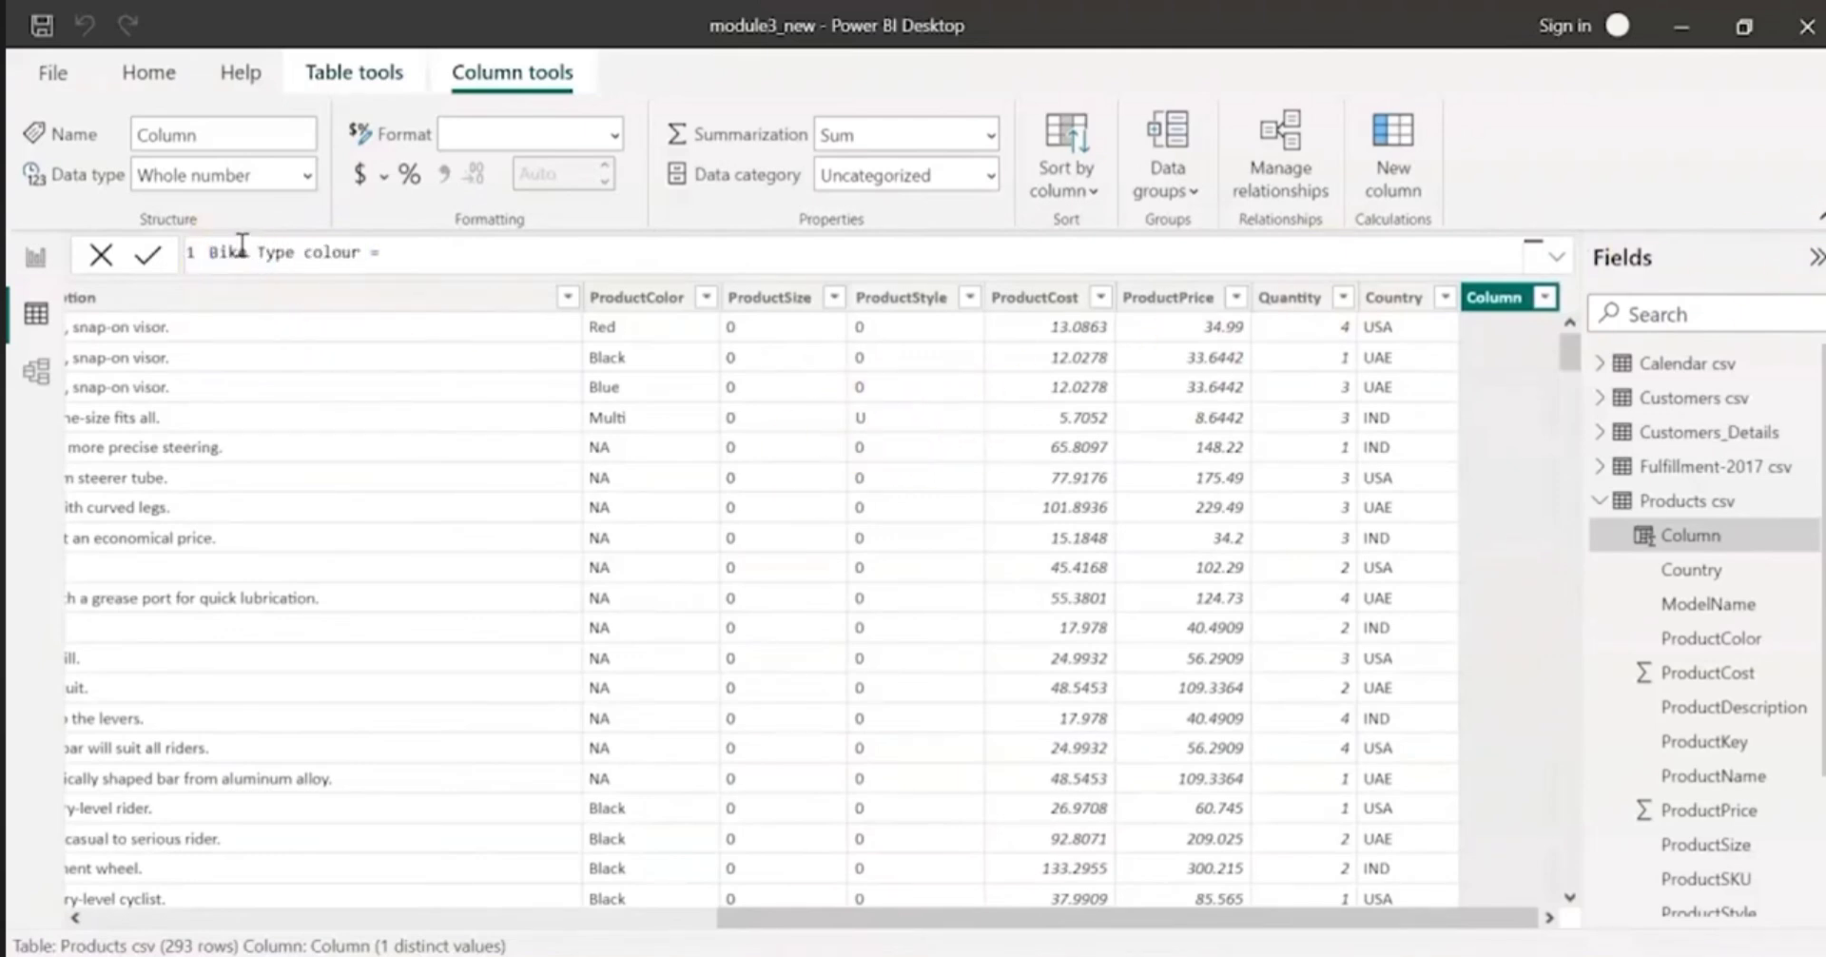
# Step: Begin the column's formula with an IF function testing whether 'Products csv'[ProductColor] equals "Black"
pyautogui.click(548, 253)
pyautogui.write('if')
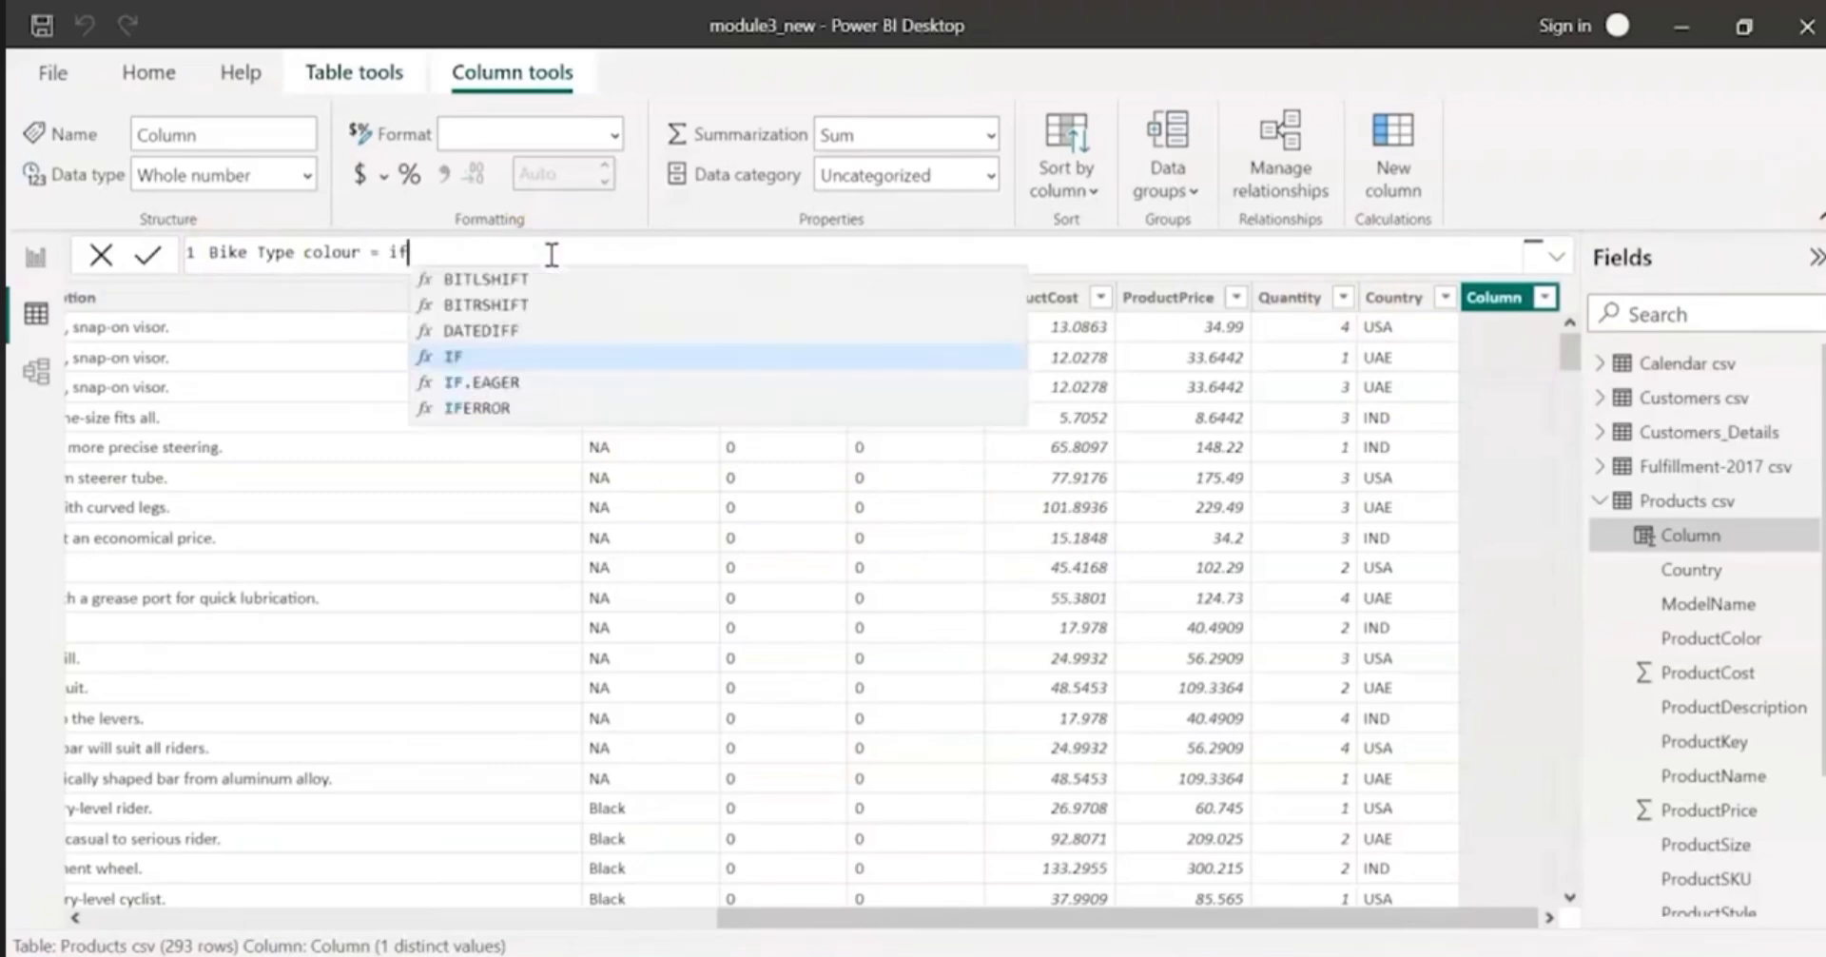
pyautogui.write('(')
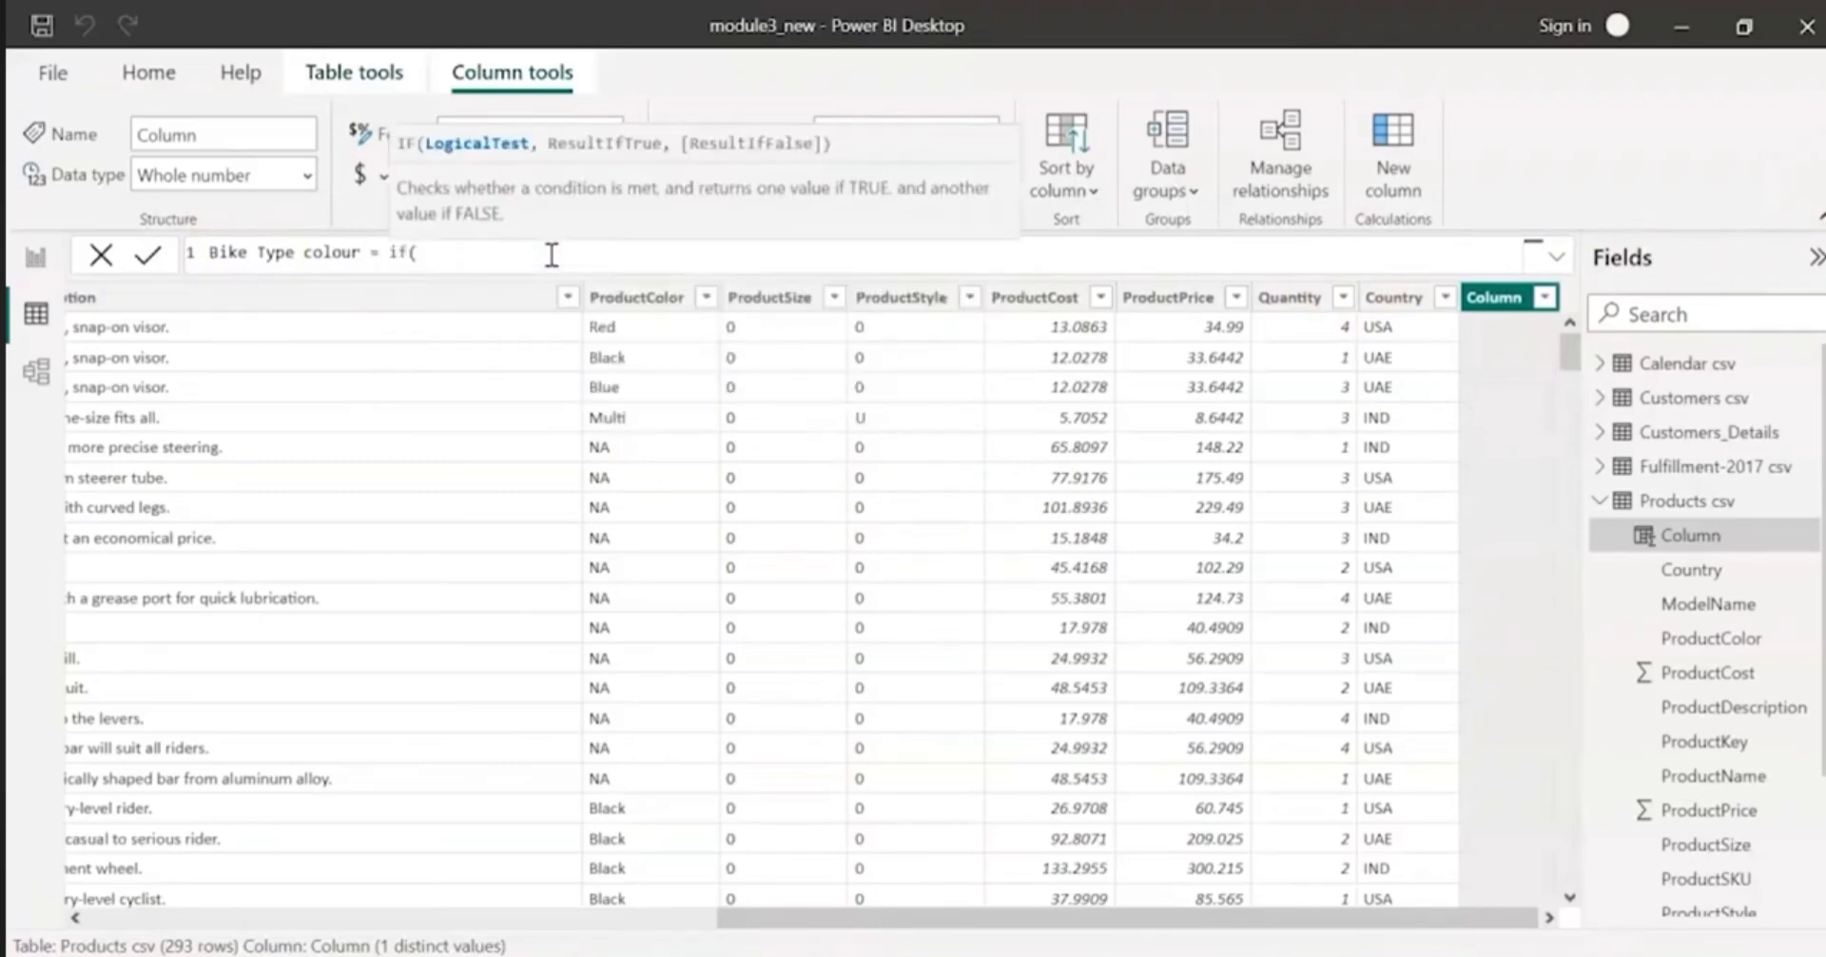
pyautogui.write('prod')
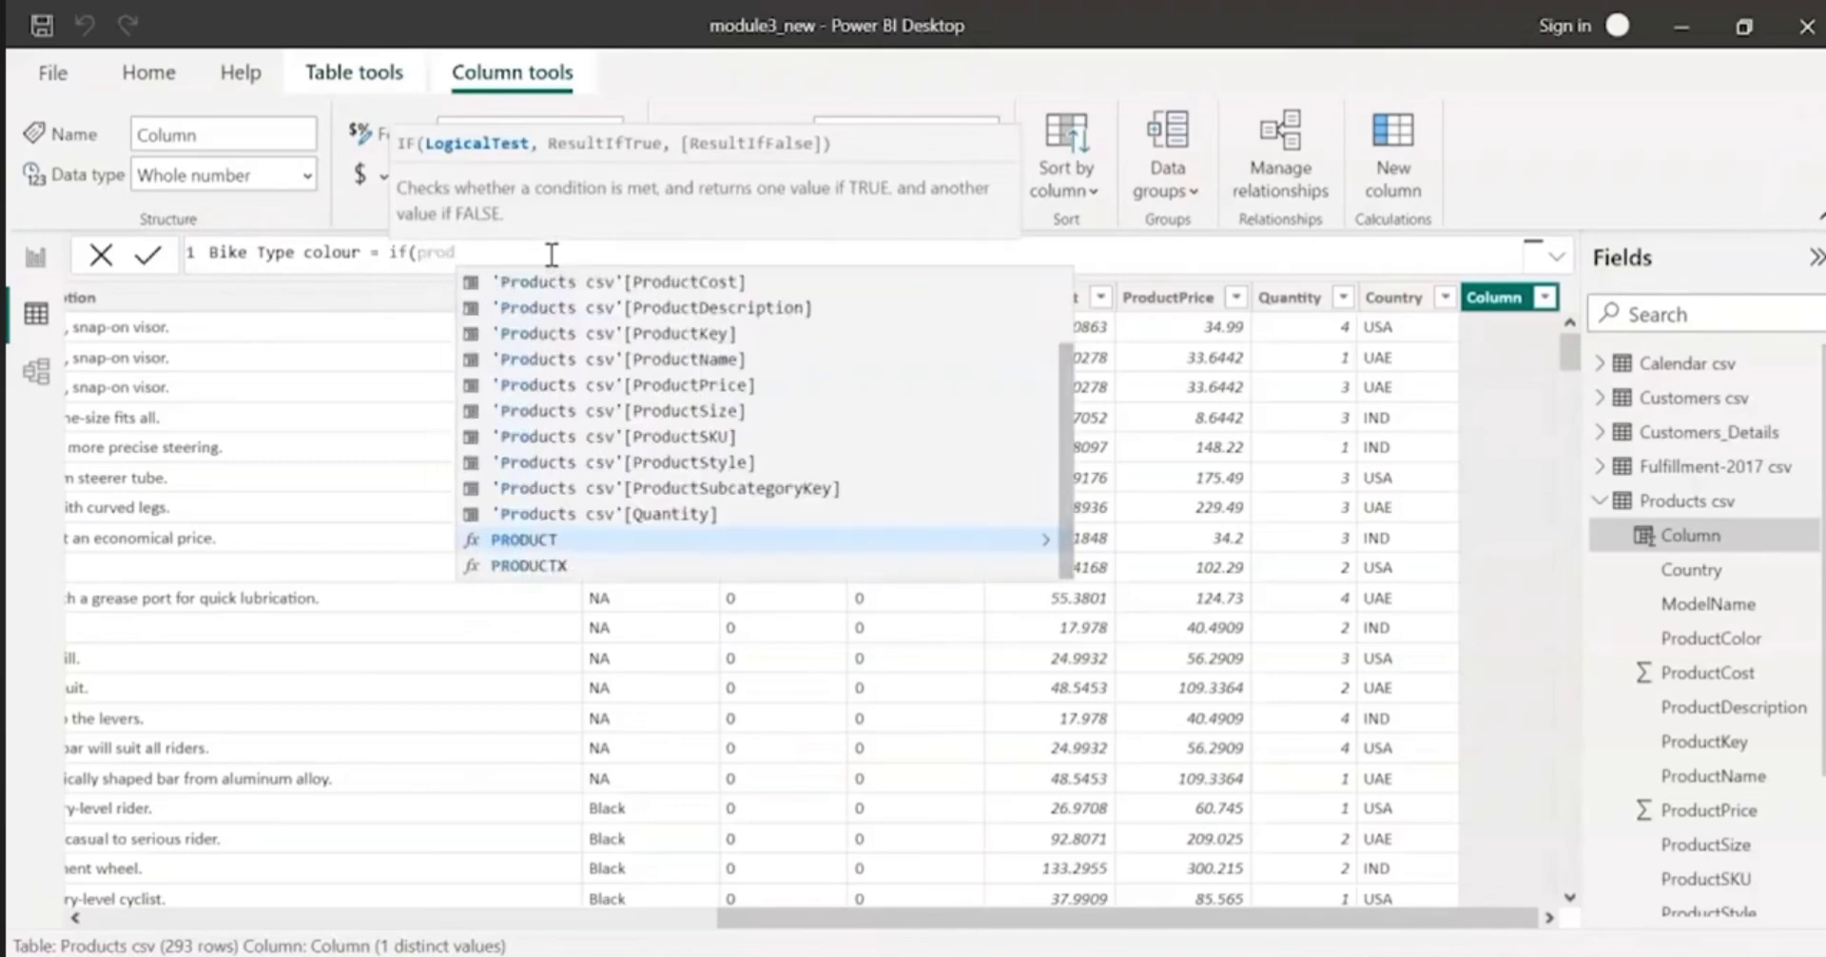
pyautogui.press('Up')
pyautogui.press('Up')
pyautogui.press('Up')
pyautogui.press('Up')
pyautogui.press('Up')
pyautogui.press('Up')
pyautogui.press('Down')
pyautogui.press('Down')
pyautogui.press('Up')
pyautogui.press('Up')
pyautogui.press('Up')
pyautogui.press('Up')
pyautogui.press('Up')
pyautogui.press('Up')
pyautogui.press('Up')
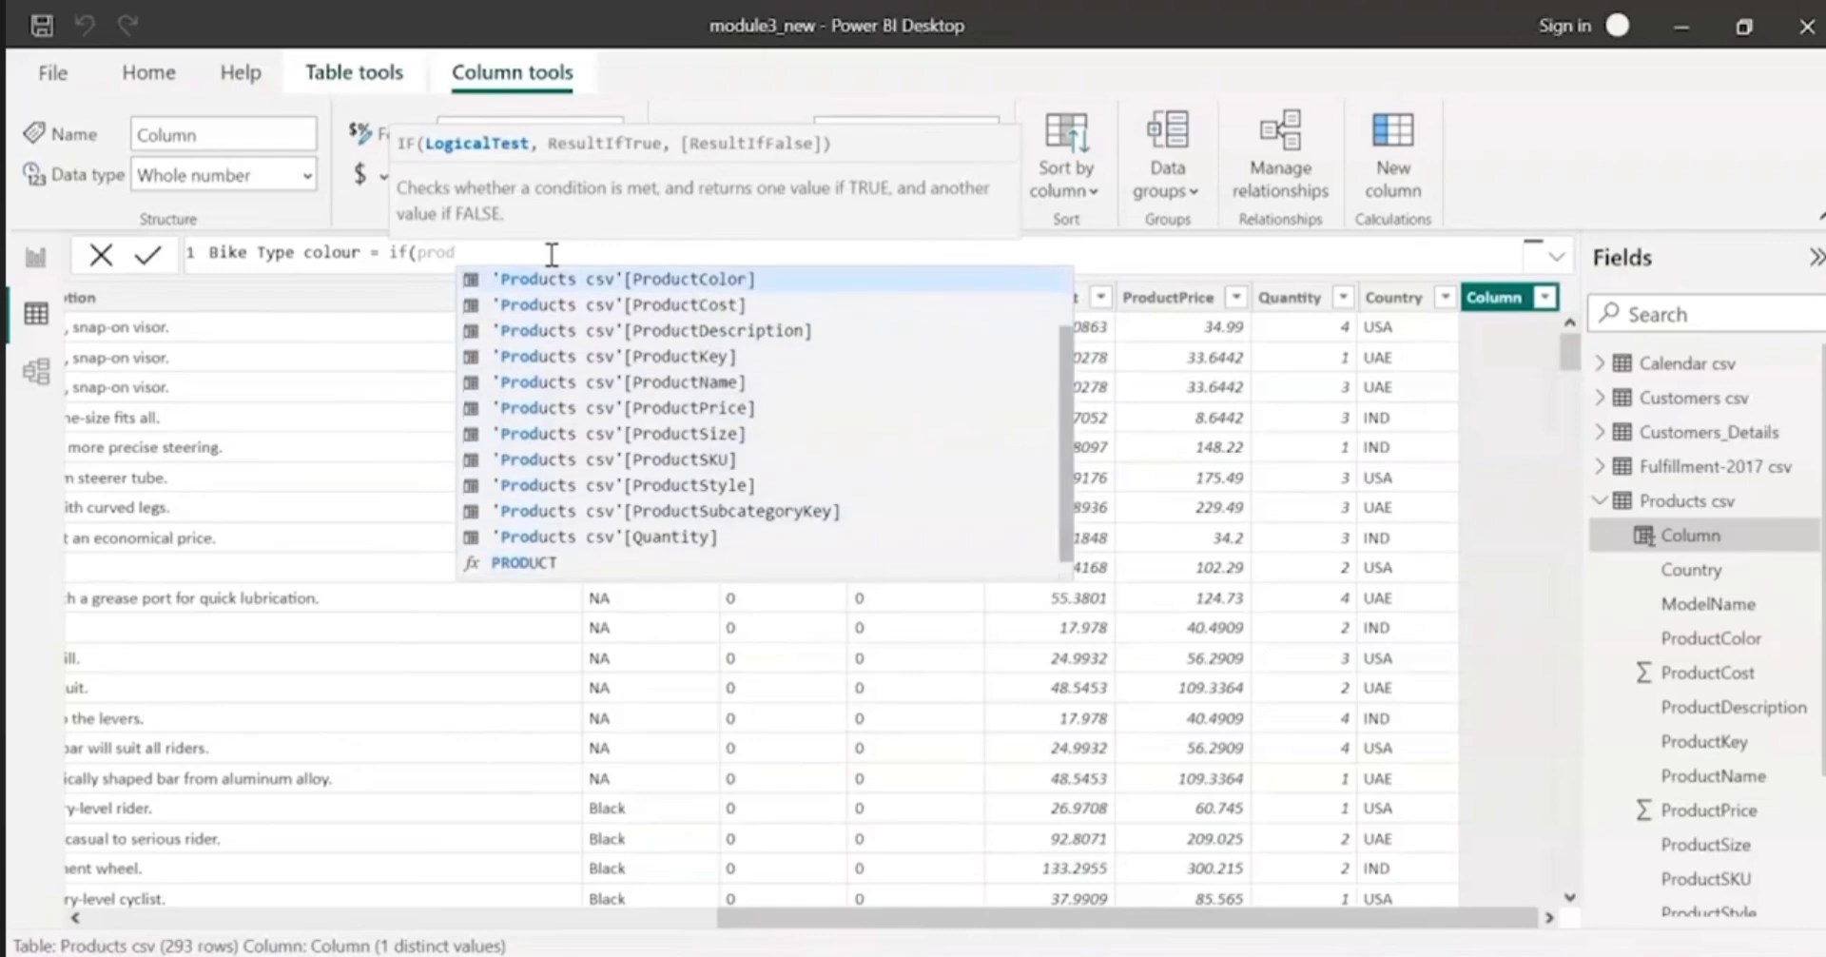
pyautogui.press('Tab')
pyautogui.write('= "B')
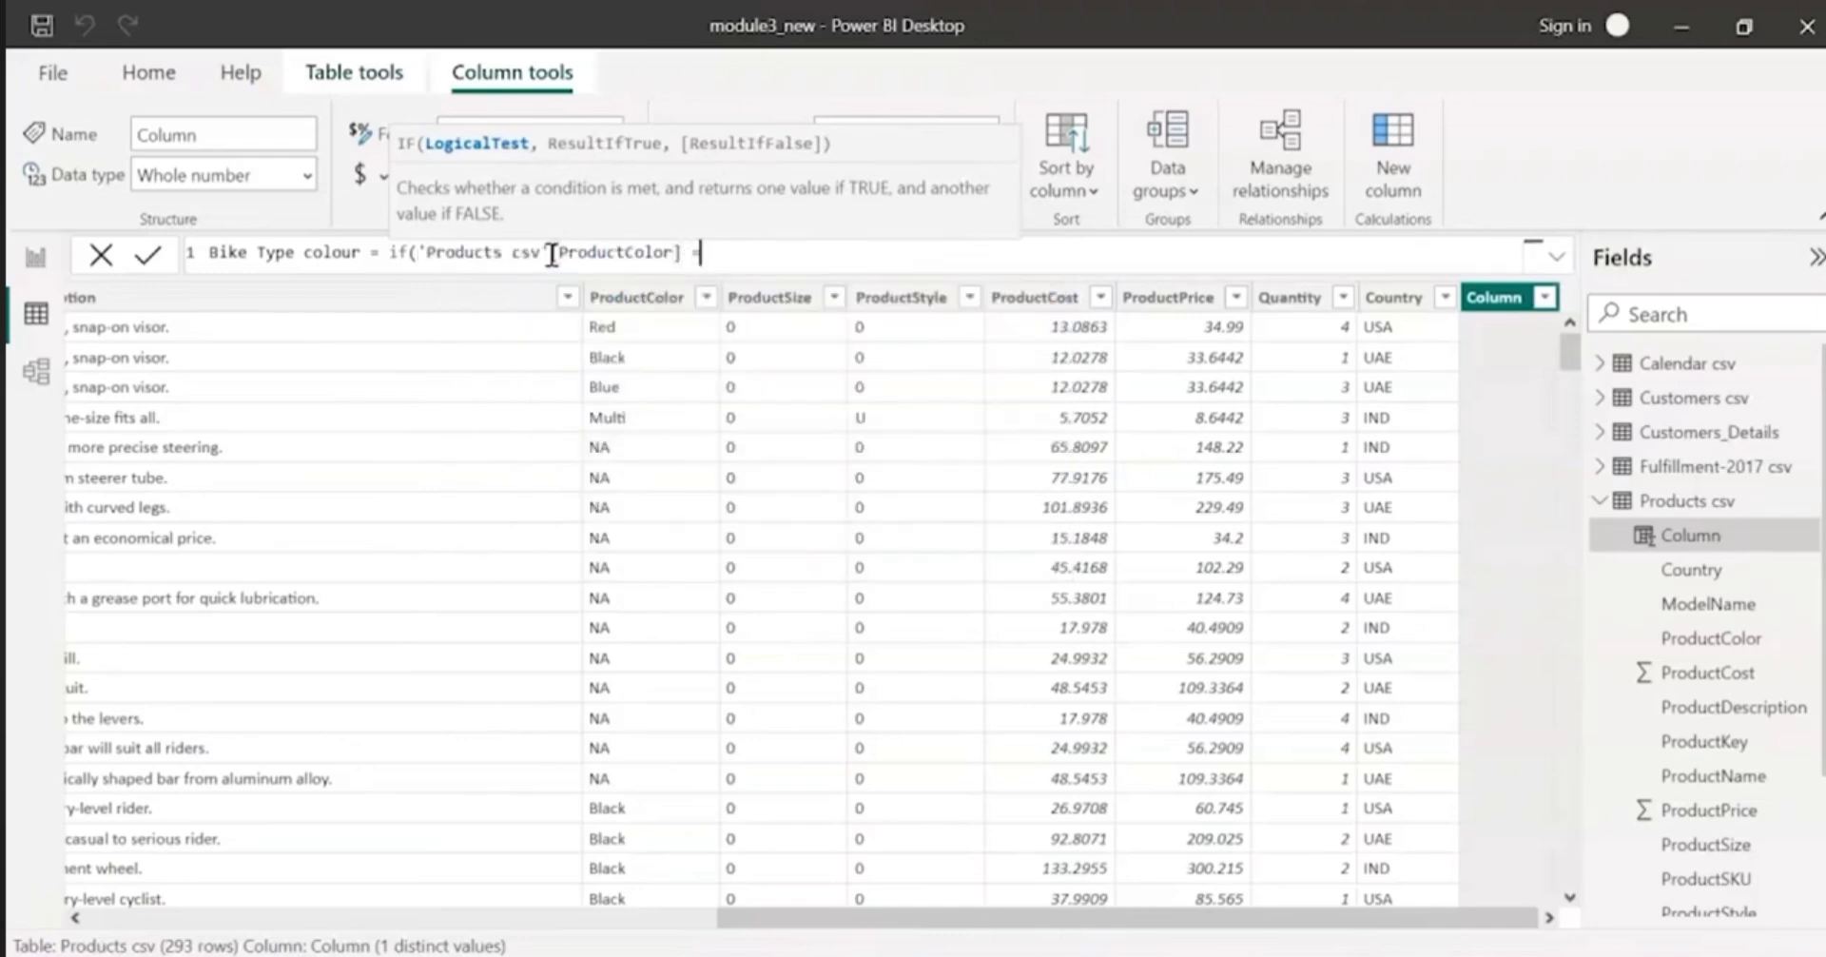
pyautogui.write('lack"')
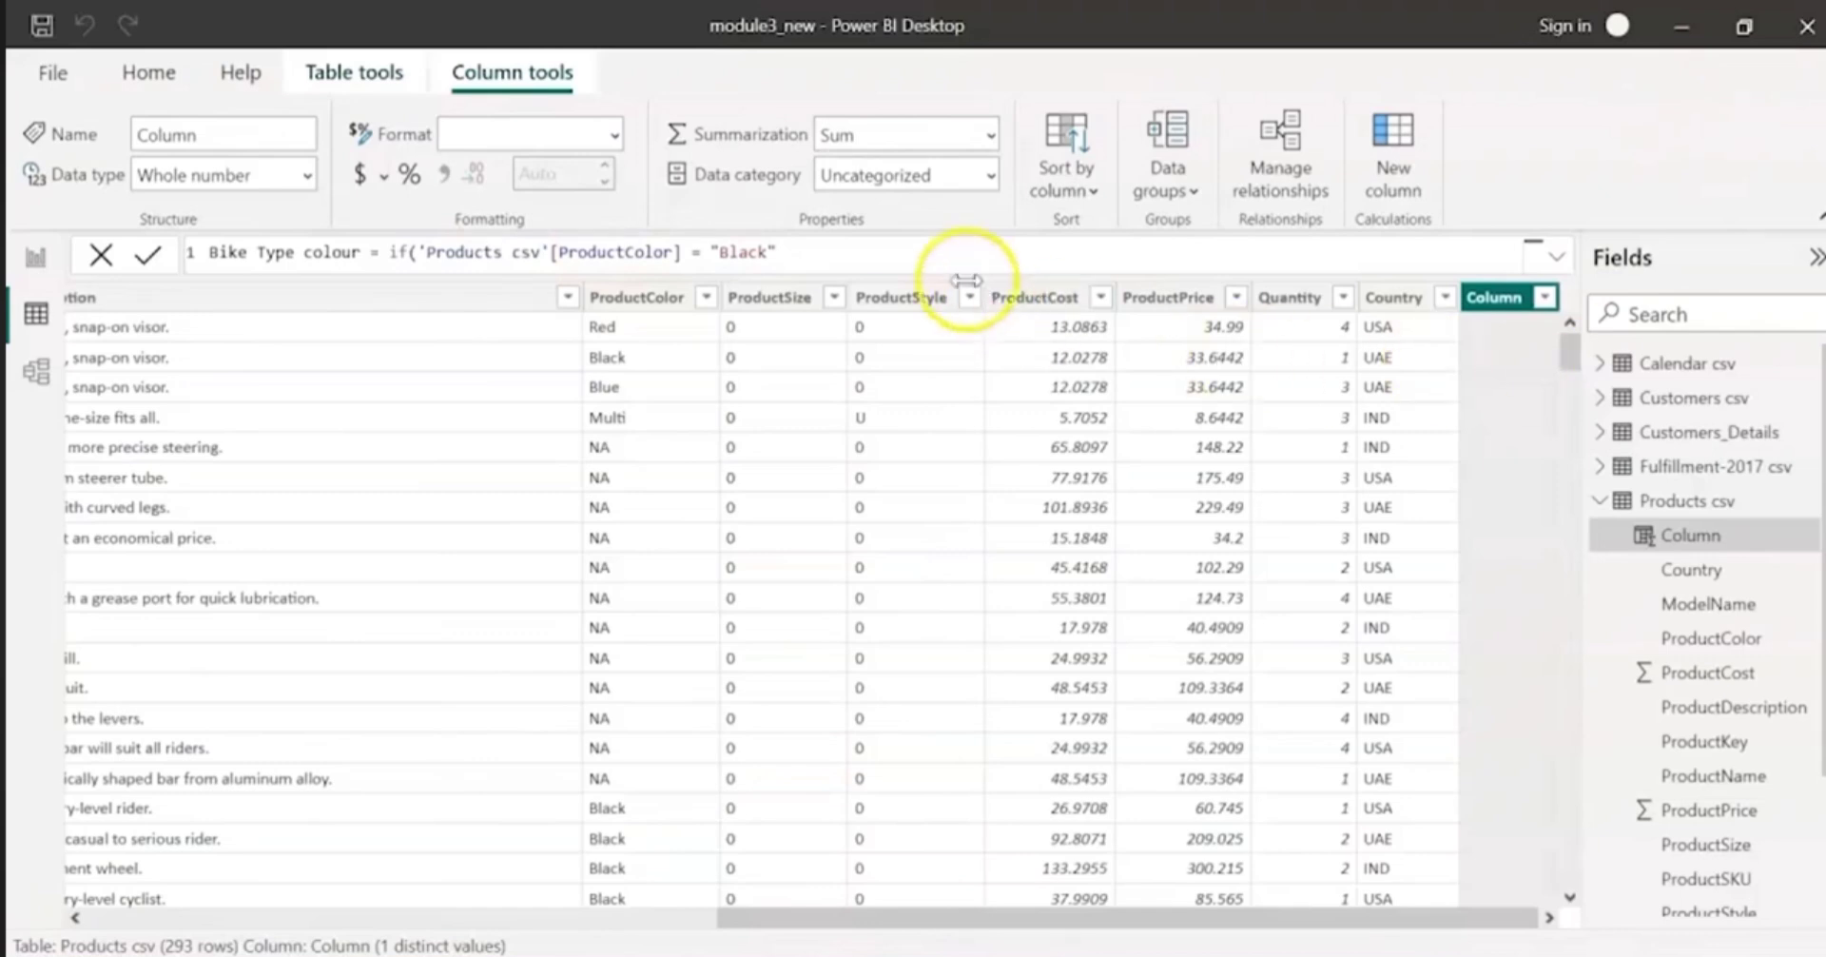
# Step: Extend the IF condition with OR (||) tests for 'Products csv'[ProductColor] equal to "Red" and equal to "Grey"
pyautogui.write('|| \'Products csv\'[ProductColor] = "Red"')
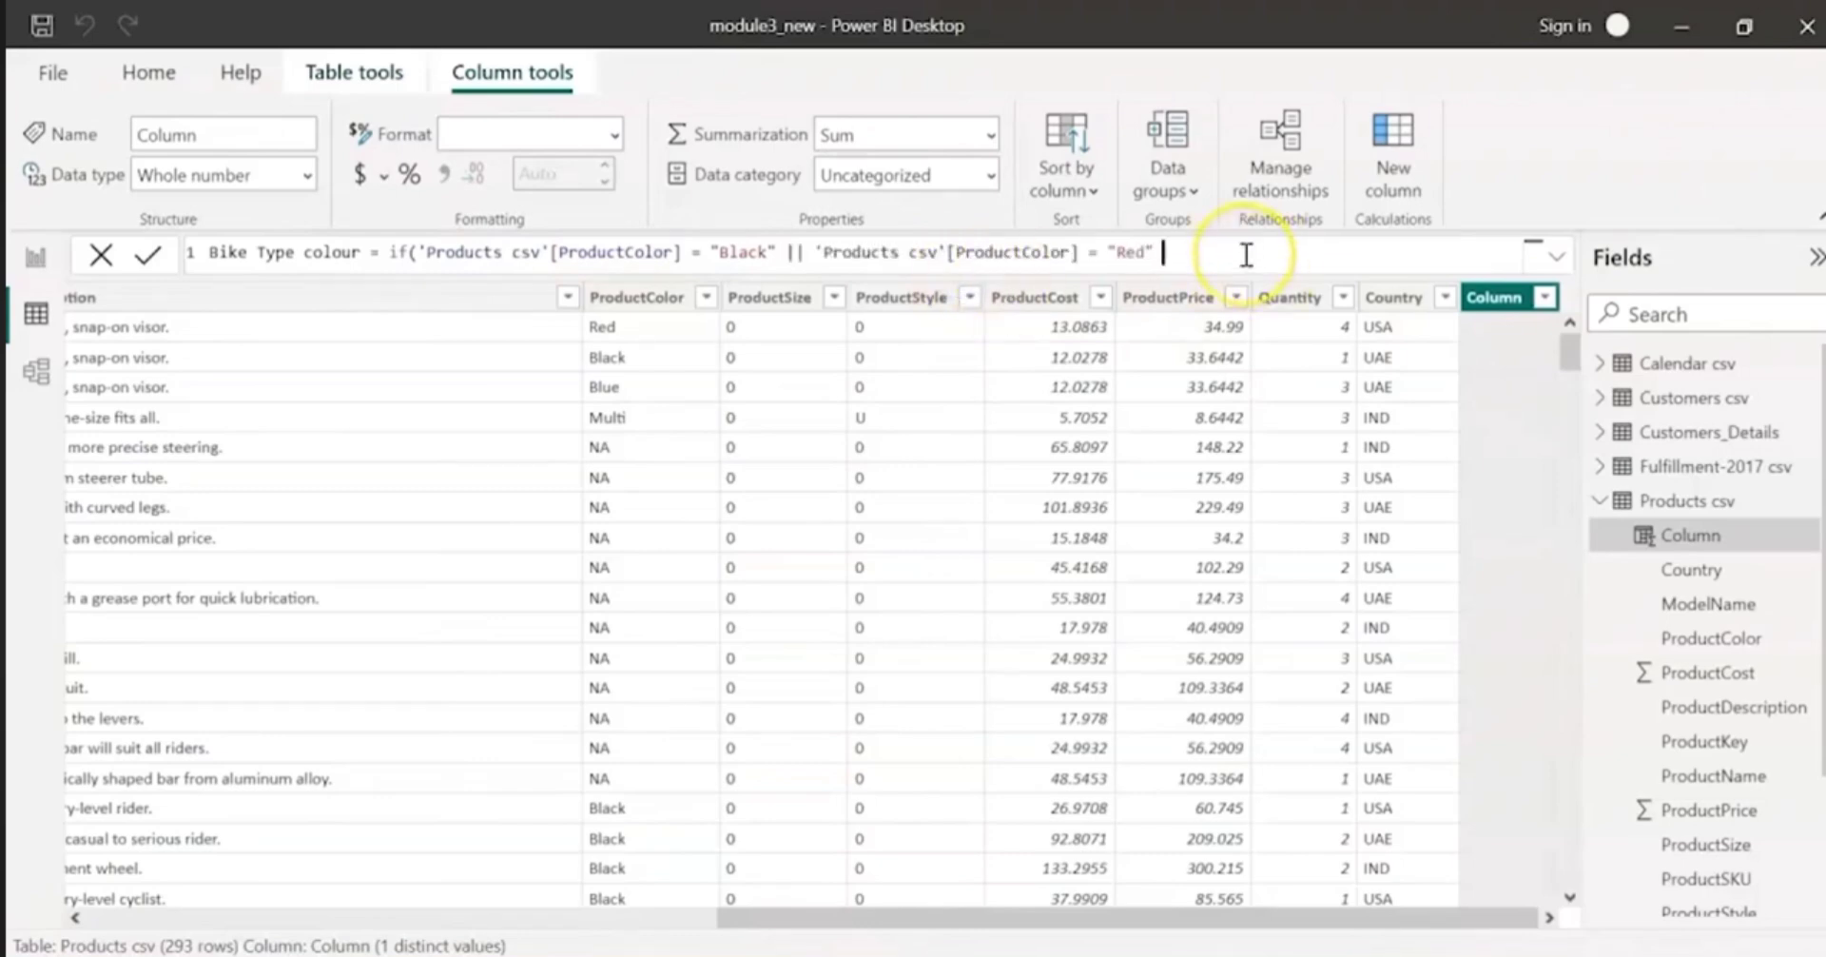
pyautogui.write('|| \'Products csv\'[ProductColor] = "Red"')
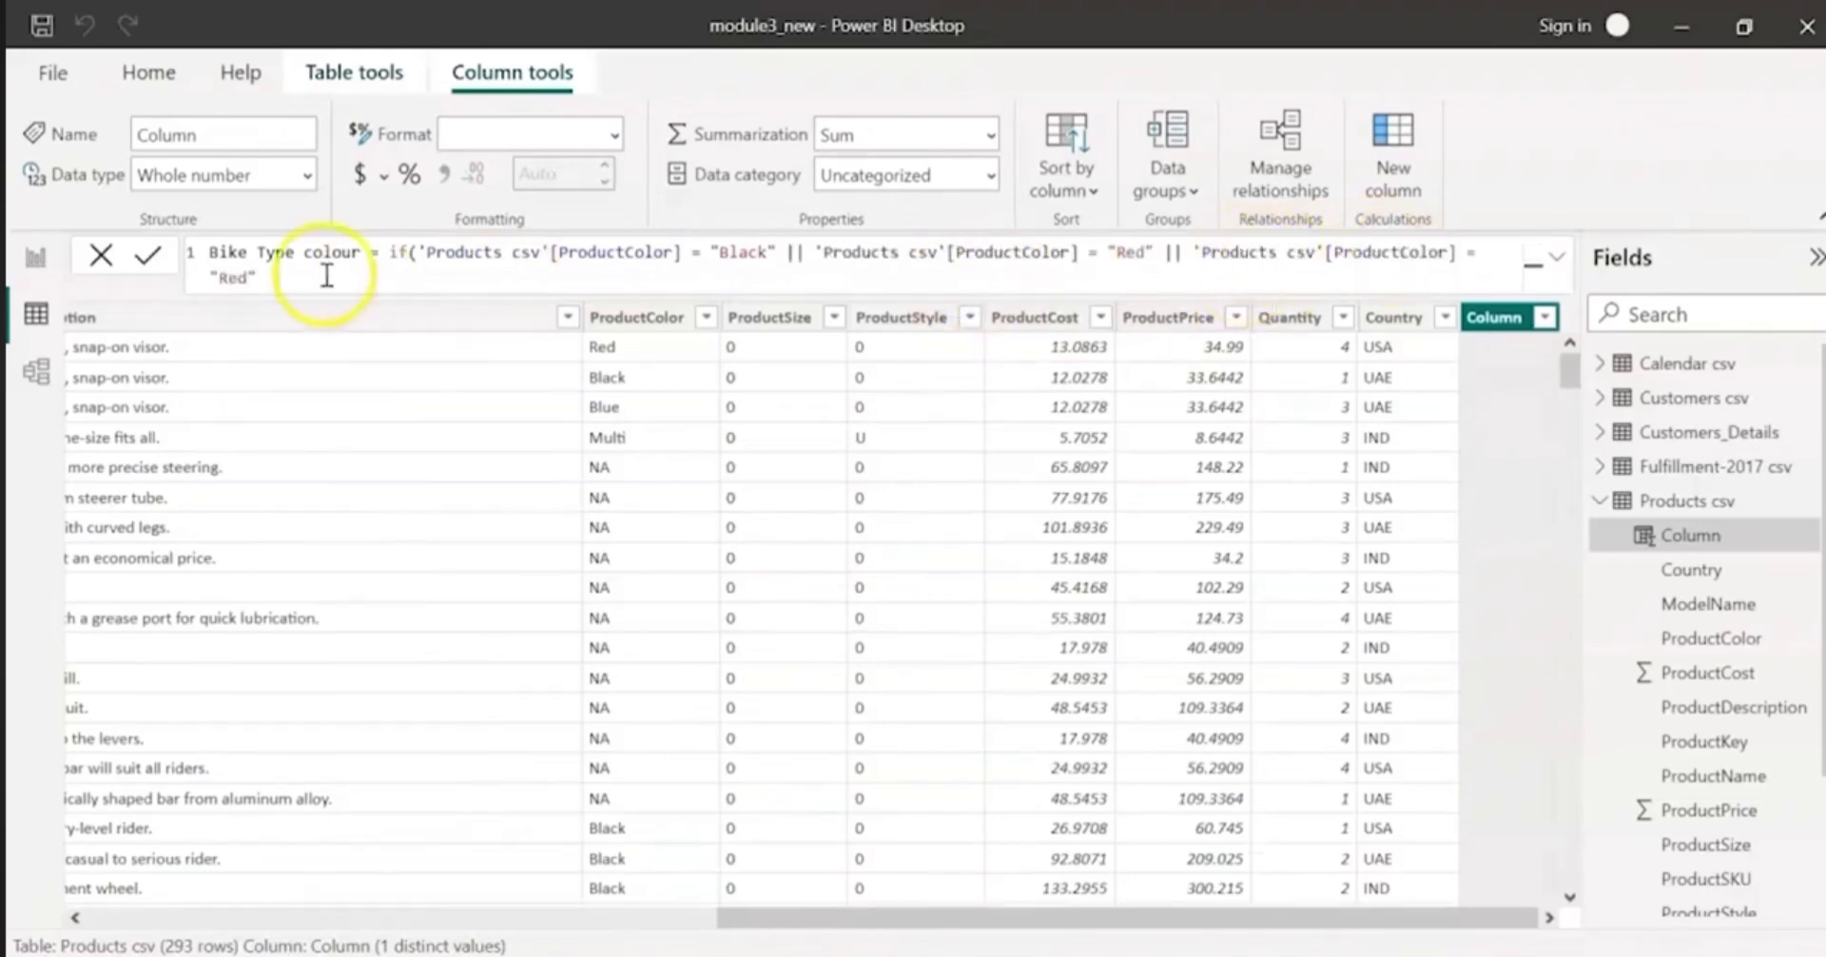
pyautogui.click(233, 274)
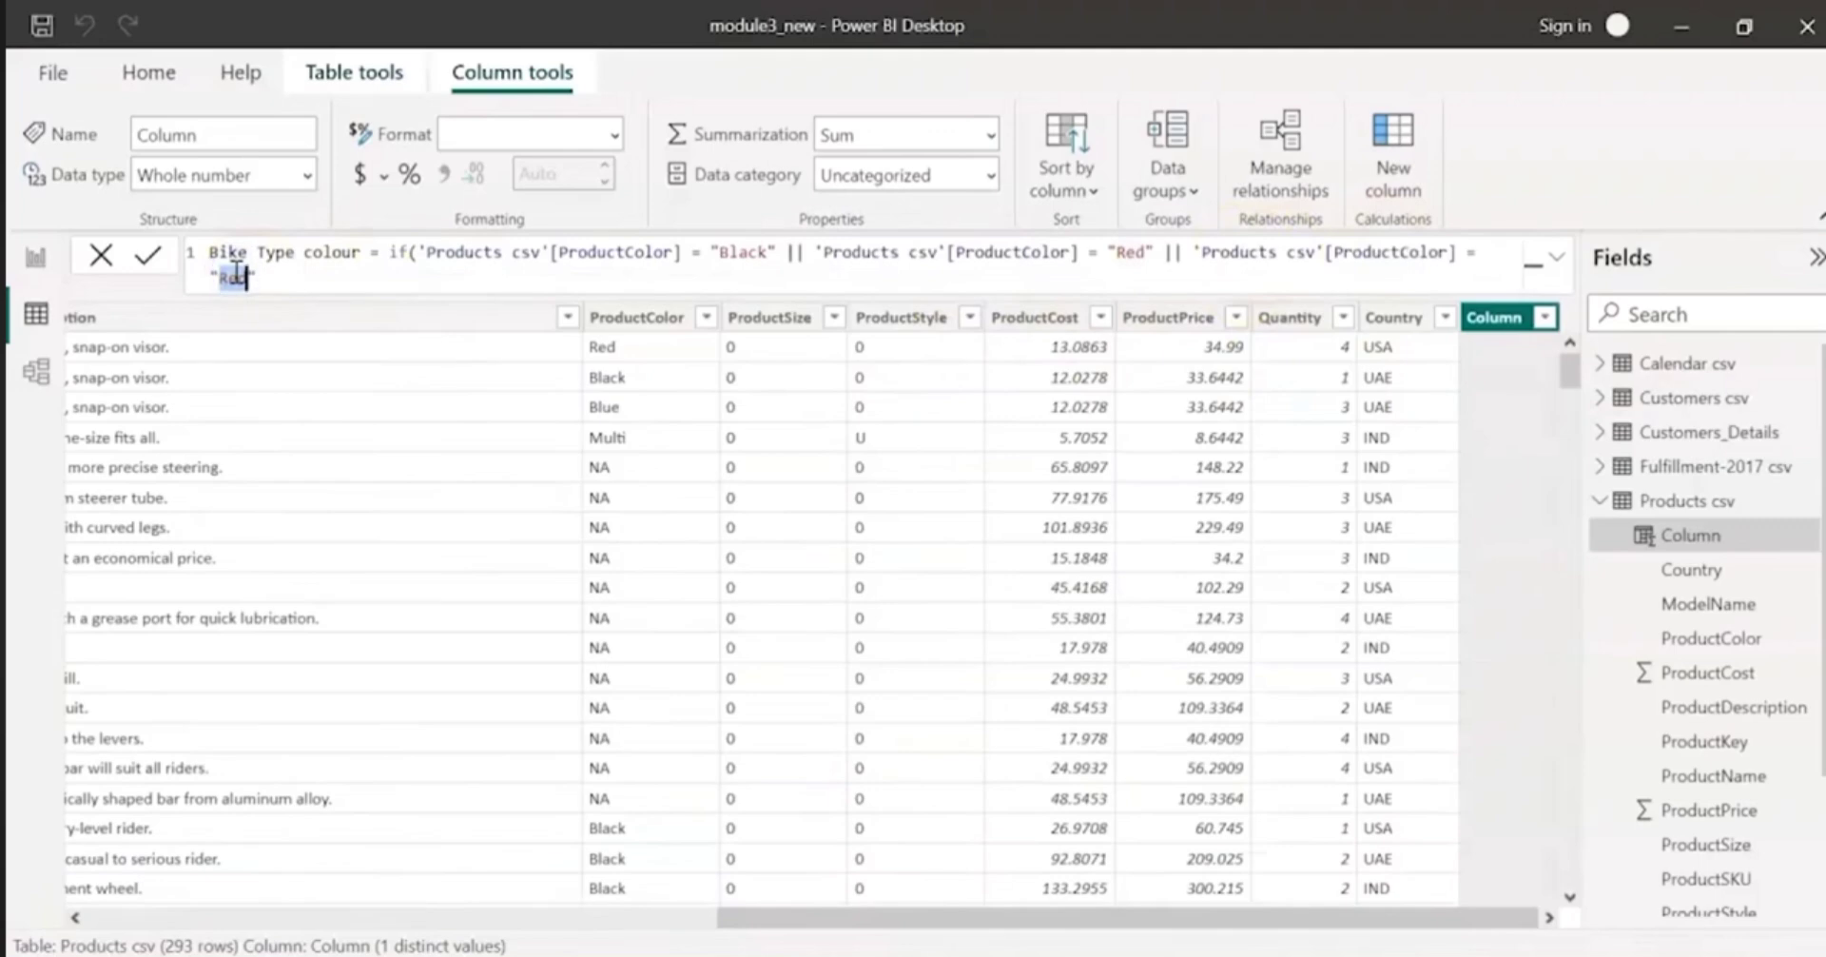
pyautogui.write('Grey", ')
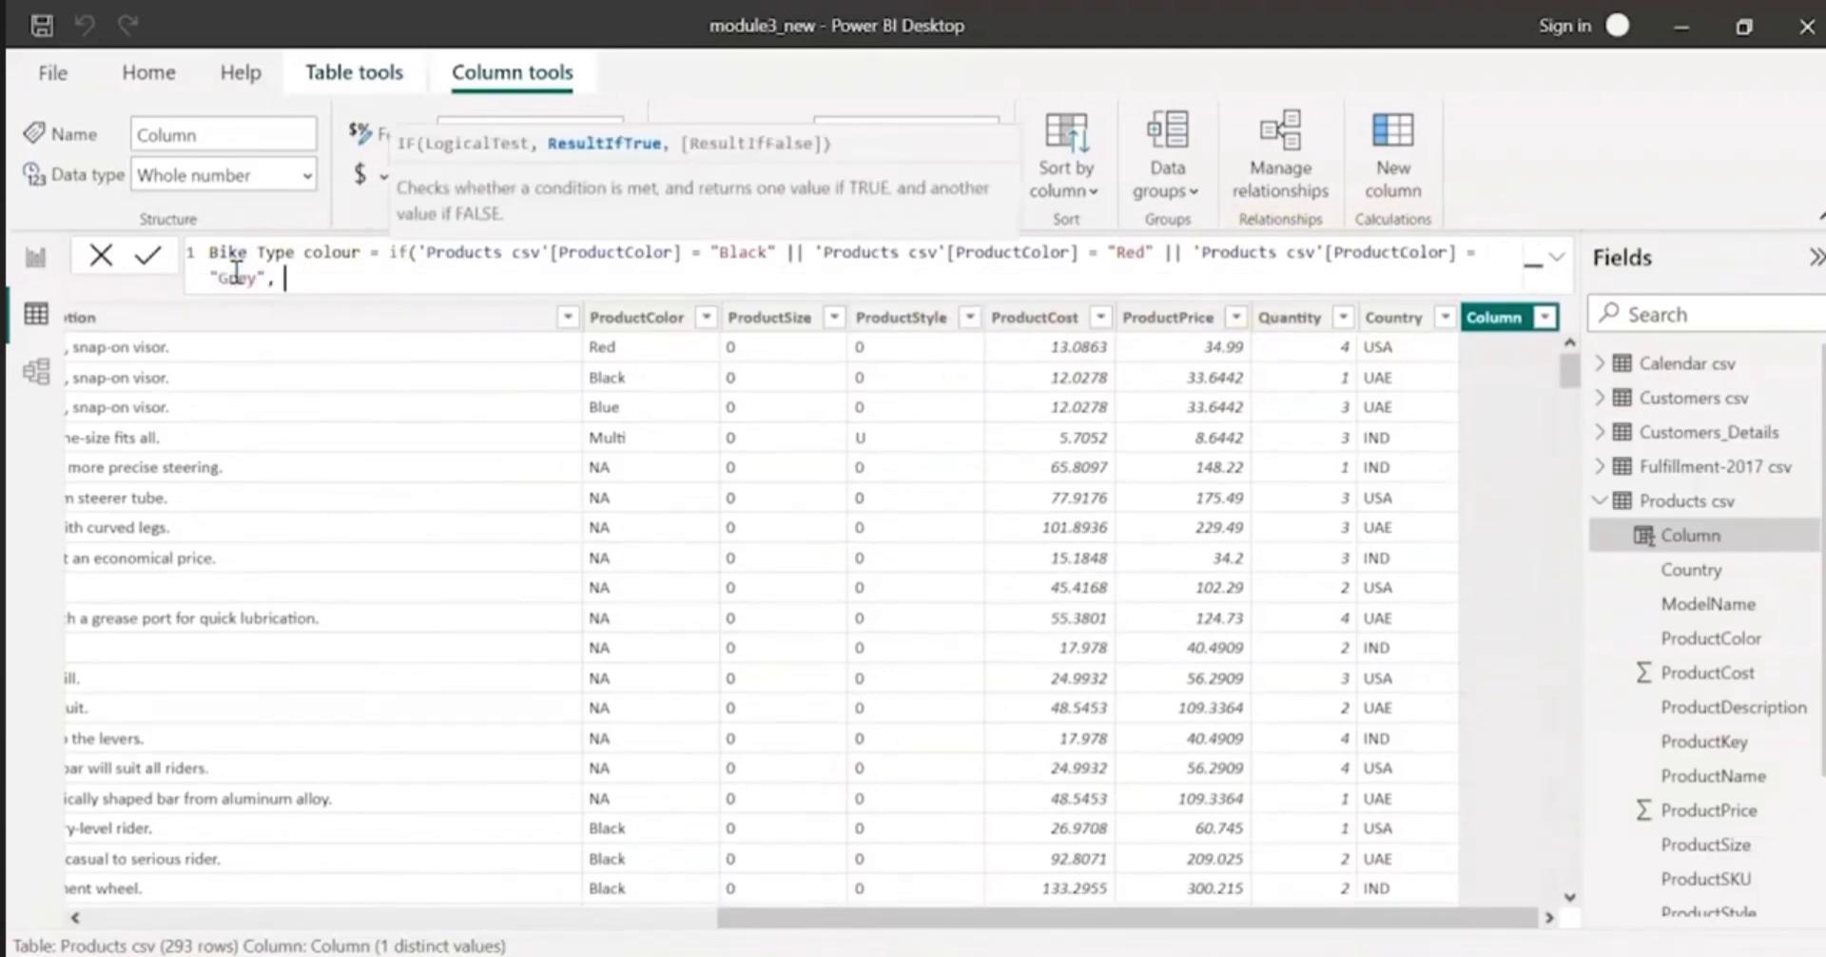
pyautogui.write('"Yes",')
# Step: Make the IF formula return "Yes" when true and "No" otherwise, close the parenthesis, and commit the column
pyautogui.hotkey('shift', 'Up')
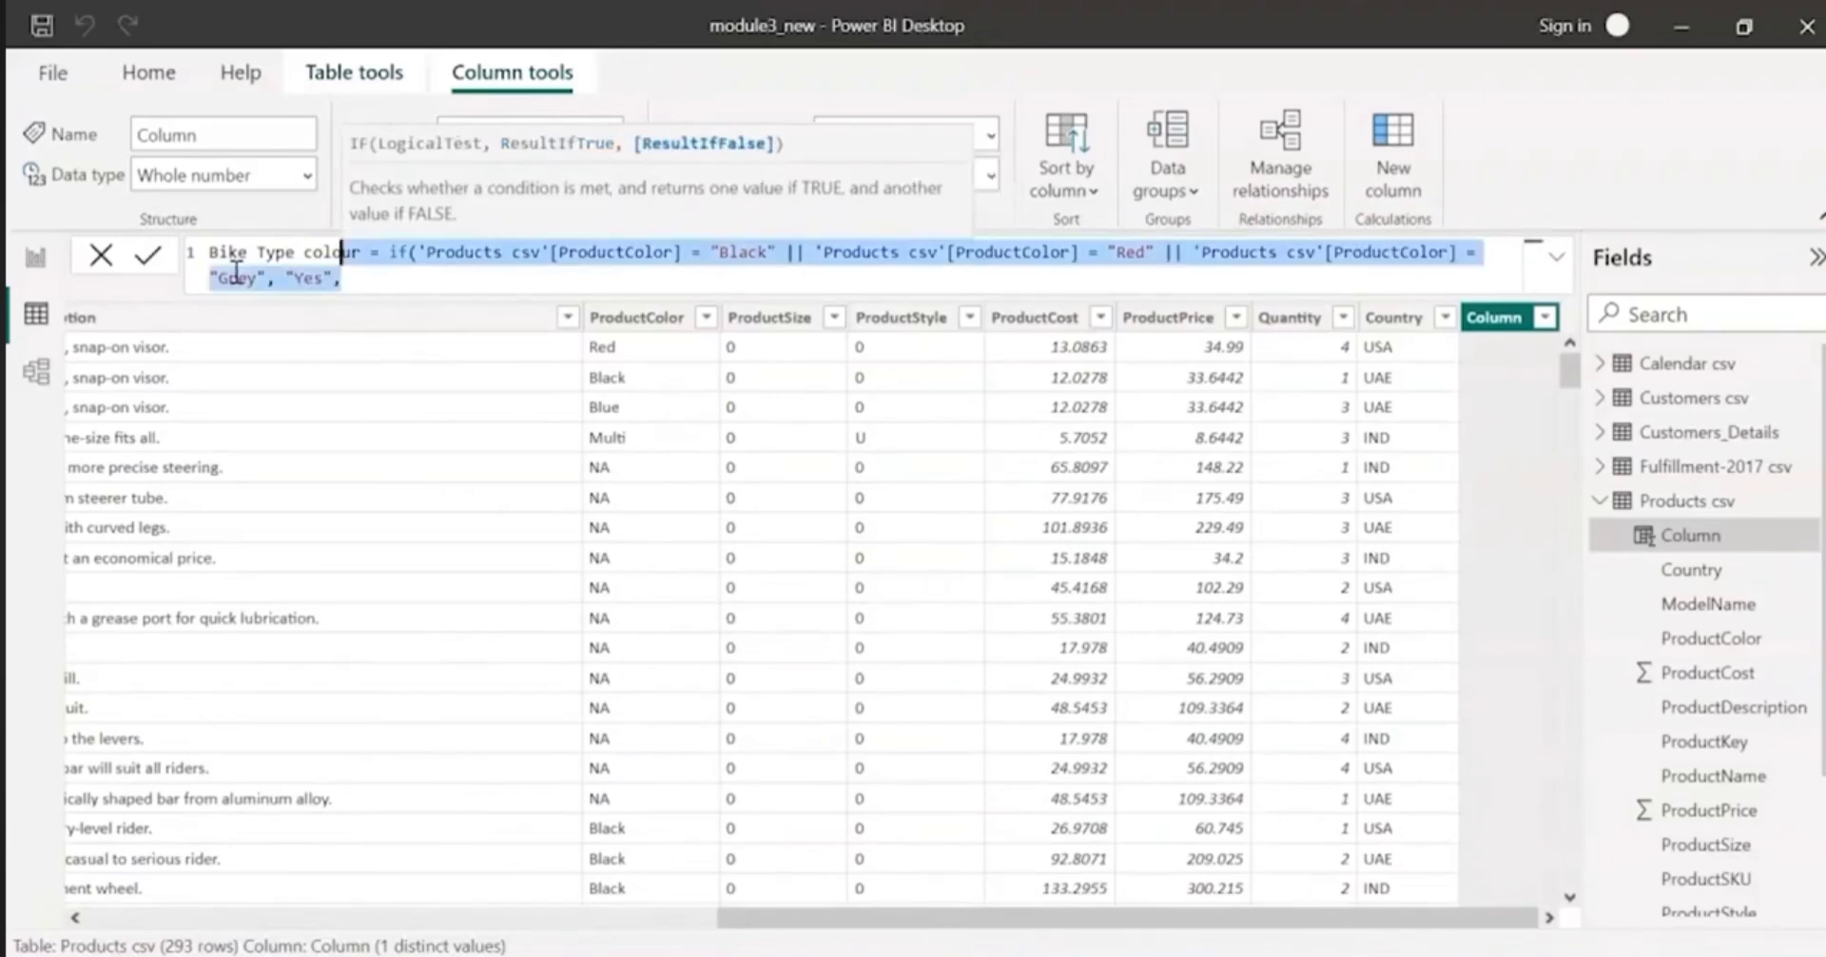
pyautogui.click(395, 276)
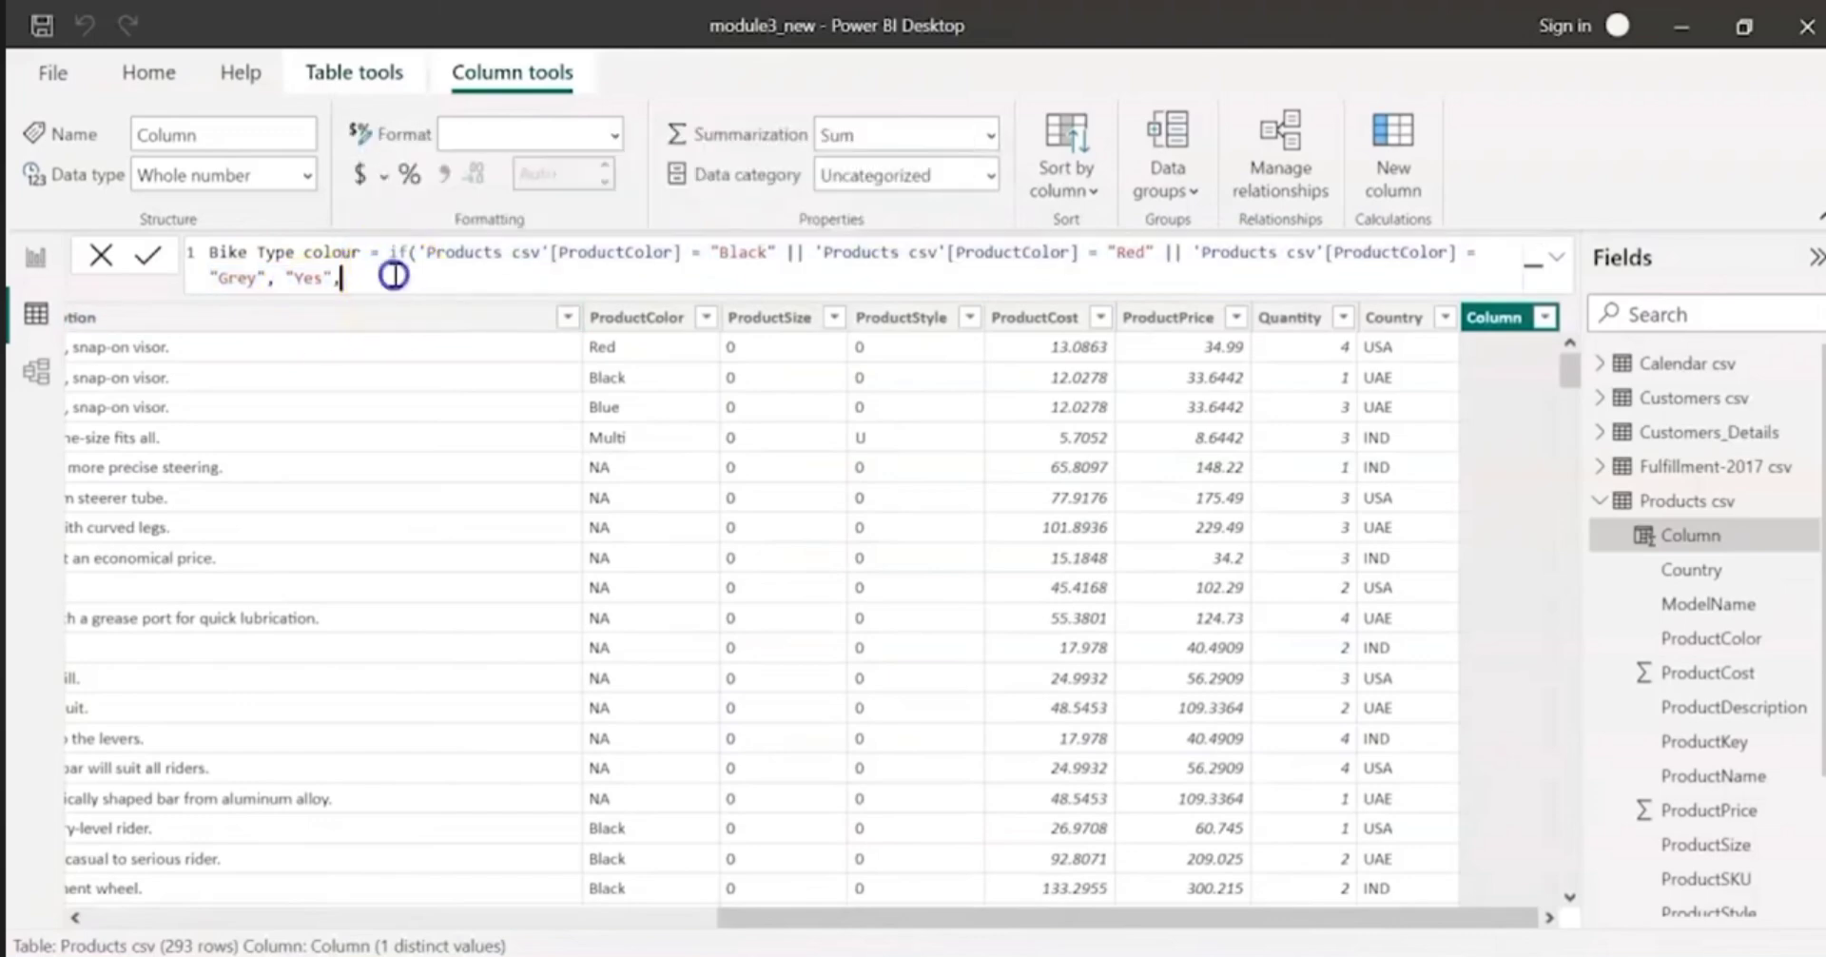
pyautogui.write('"No")')
pyautogui.press('Return')
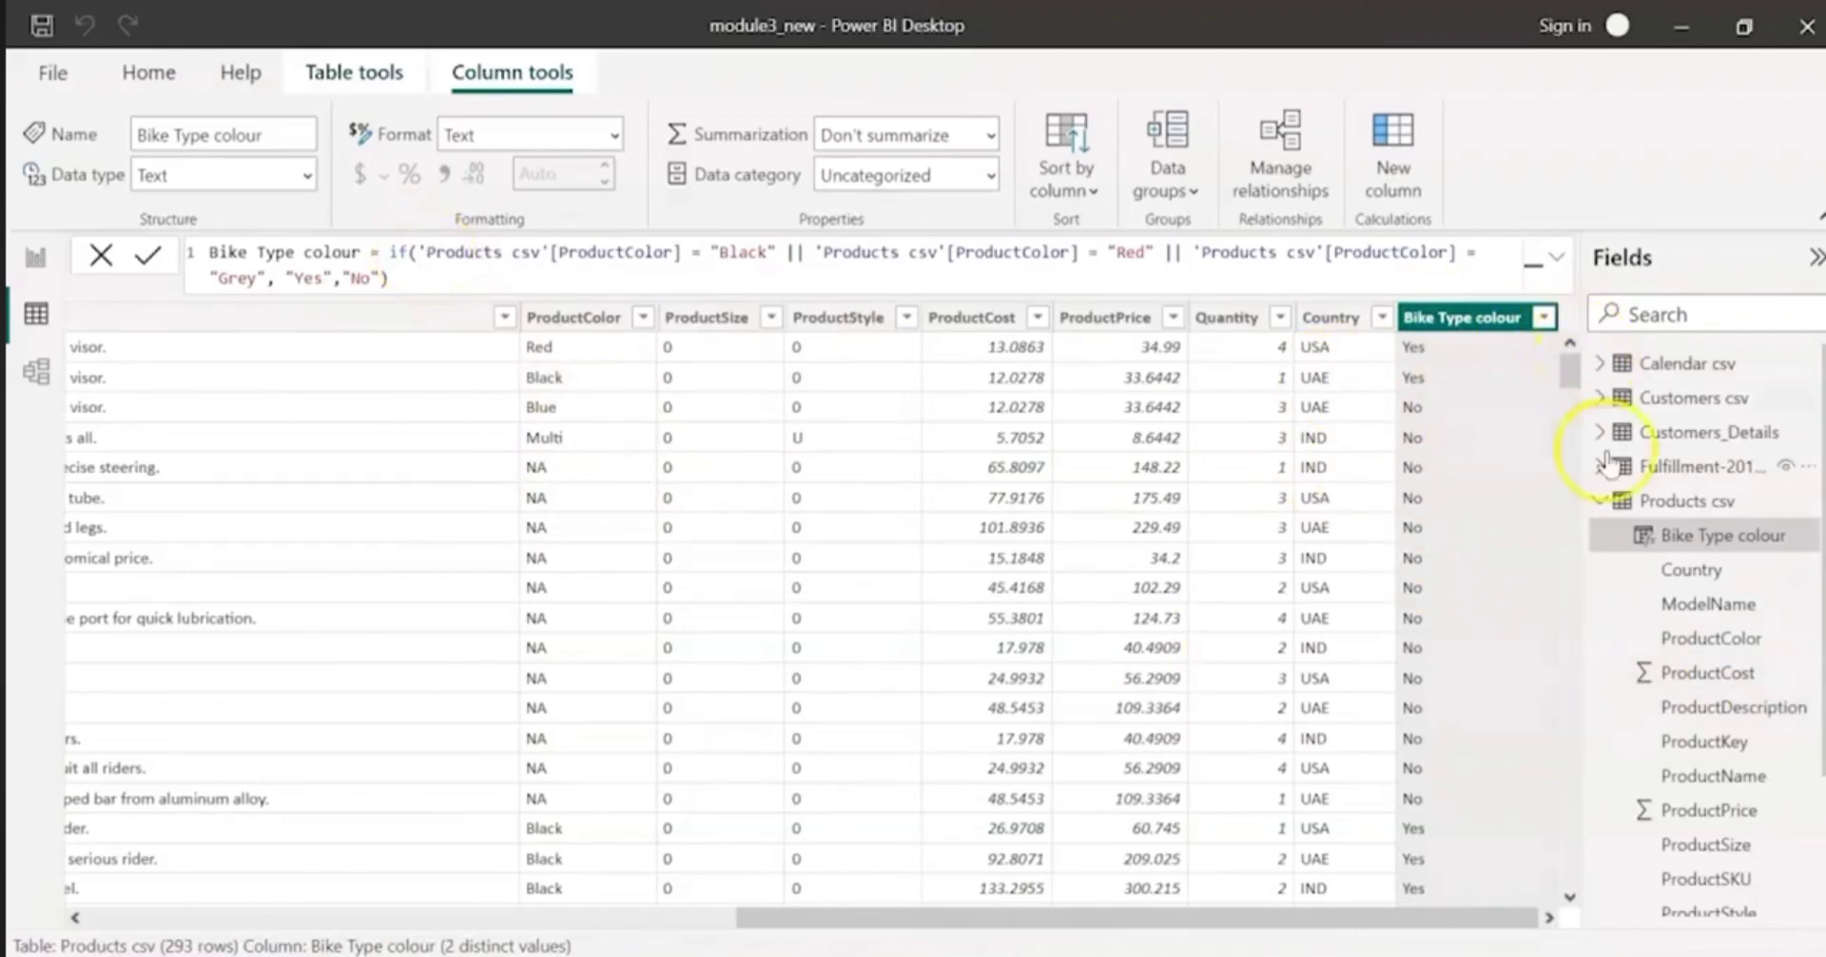
# Step: Add another calculated column to the Products csv table and name it Discount
pyautogui.click(1401, 197)
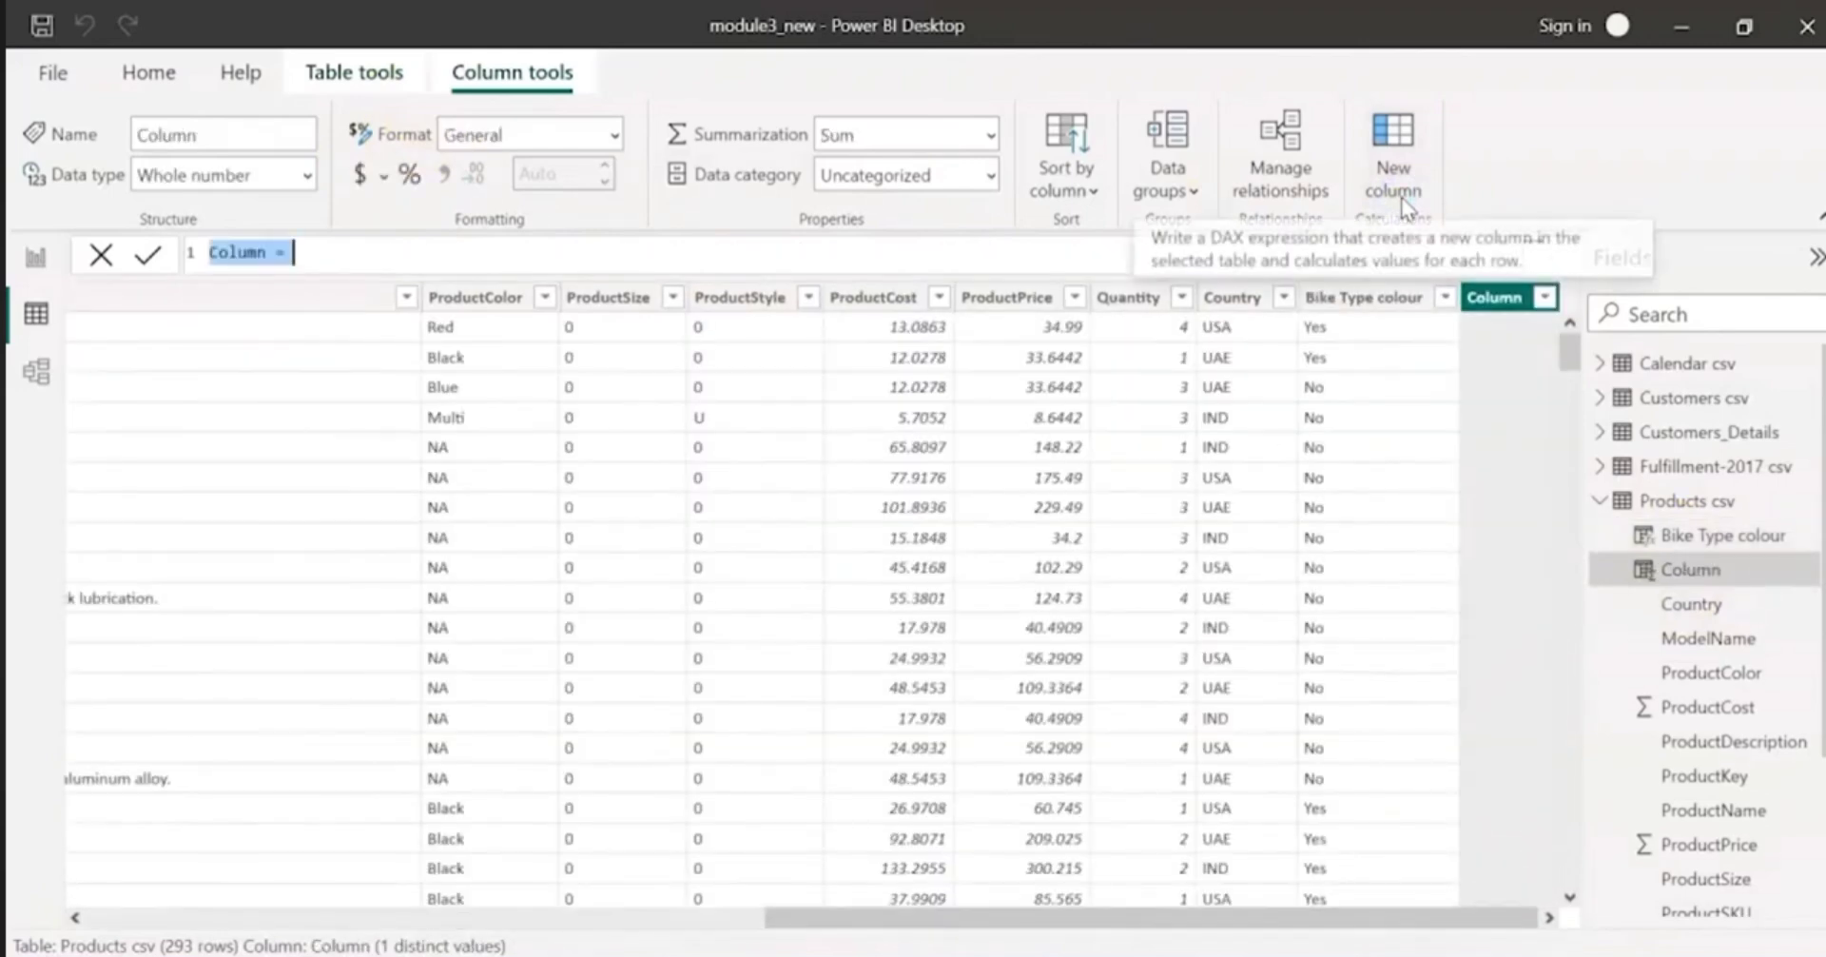
pyautogui.doubleClick(236, 259)
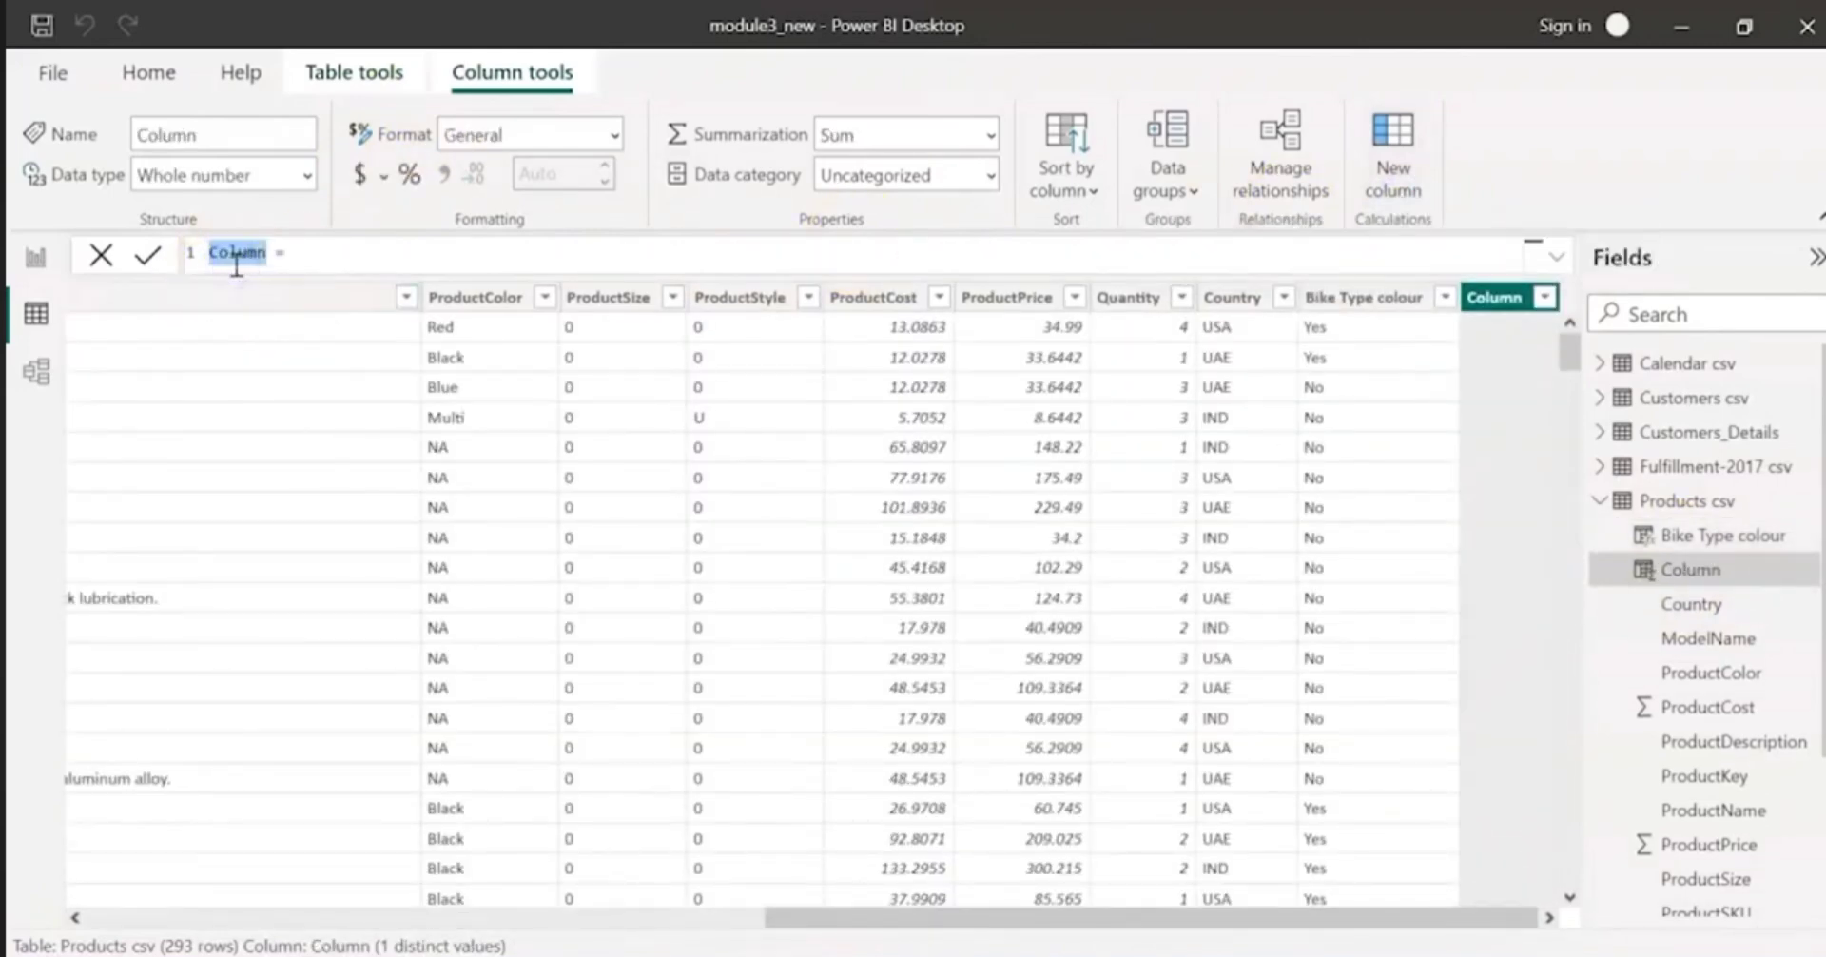
pyautogui.write('Discounts')
pyautogui.press('BackSpace')
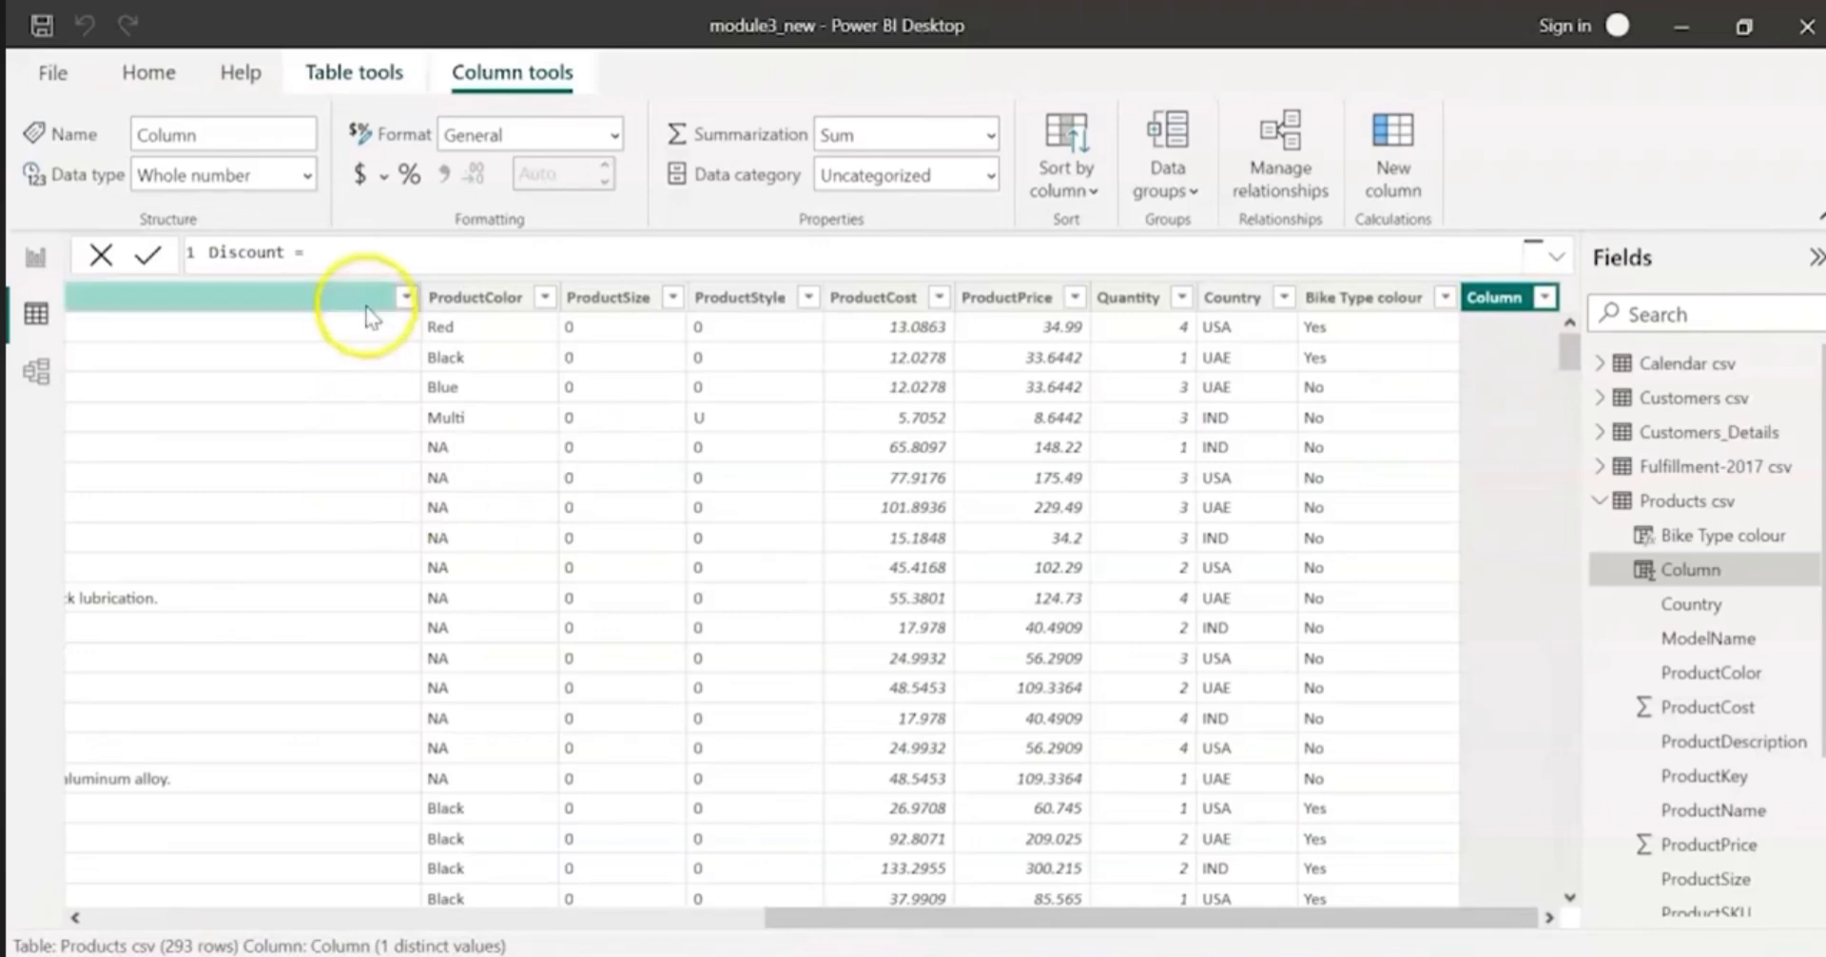
# Step: Begin the Discount formula with an IF function testing whether 'Products csv'[ProductPrice] < 100
pyautogui.click(372, 258)
pyautogui.write('if(')
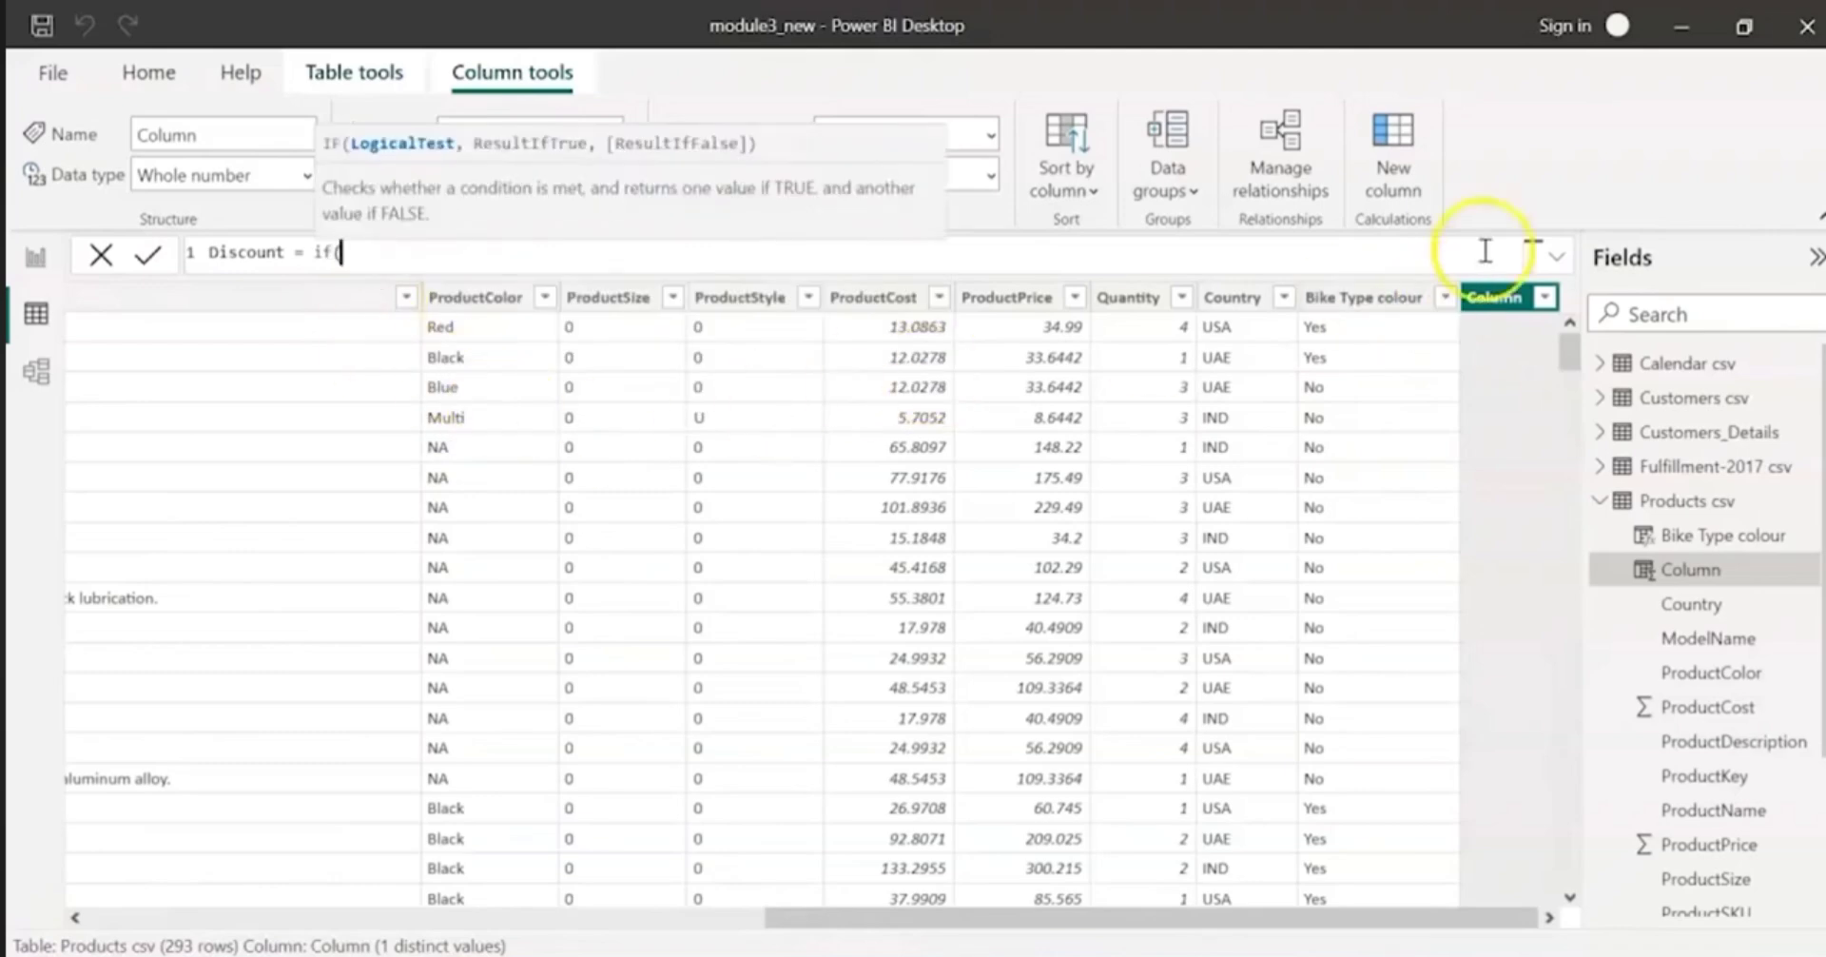
pyautogui.write('product')
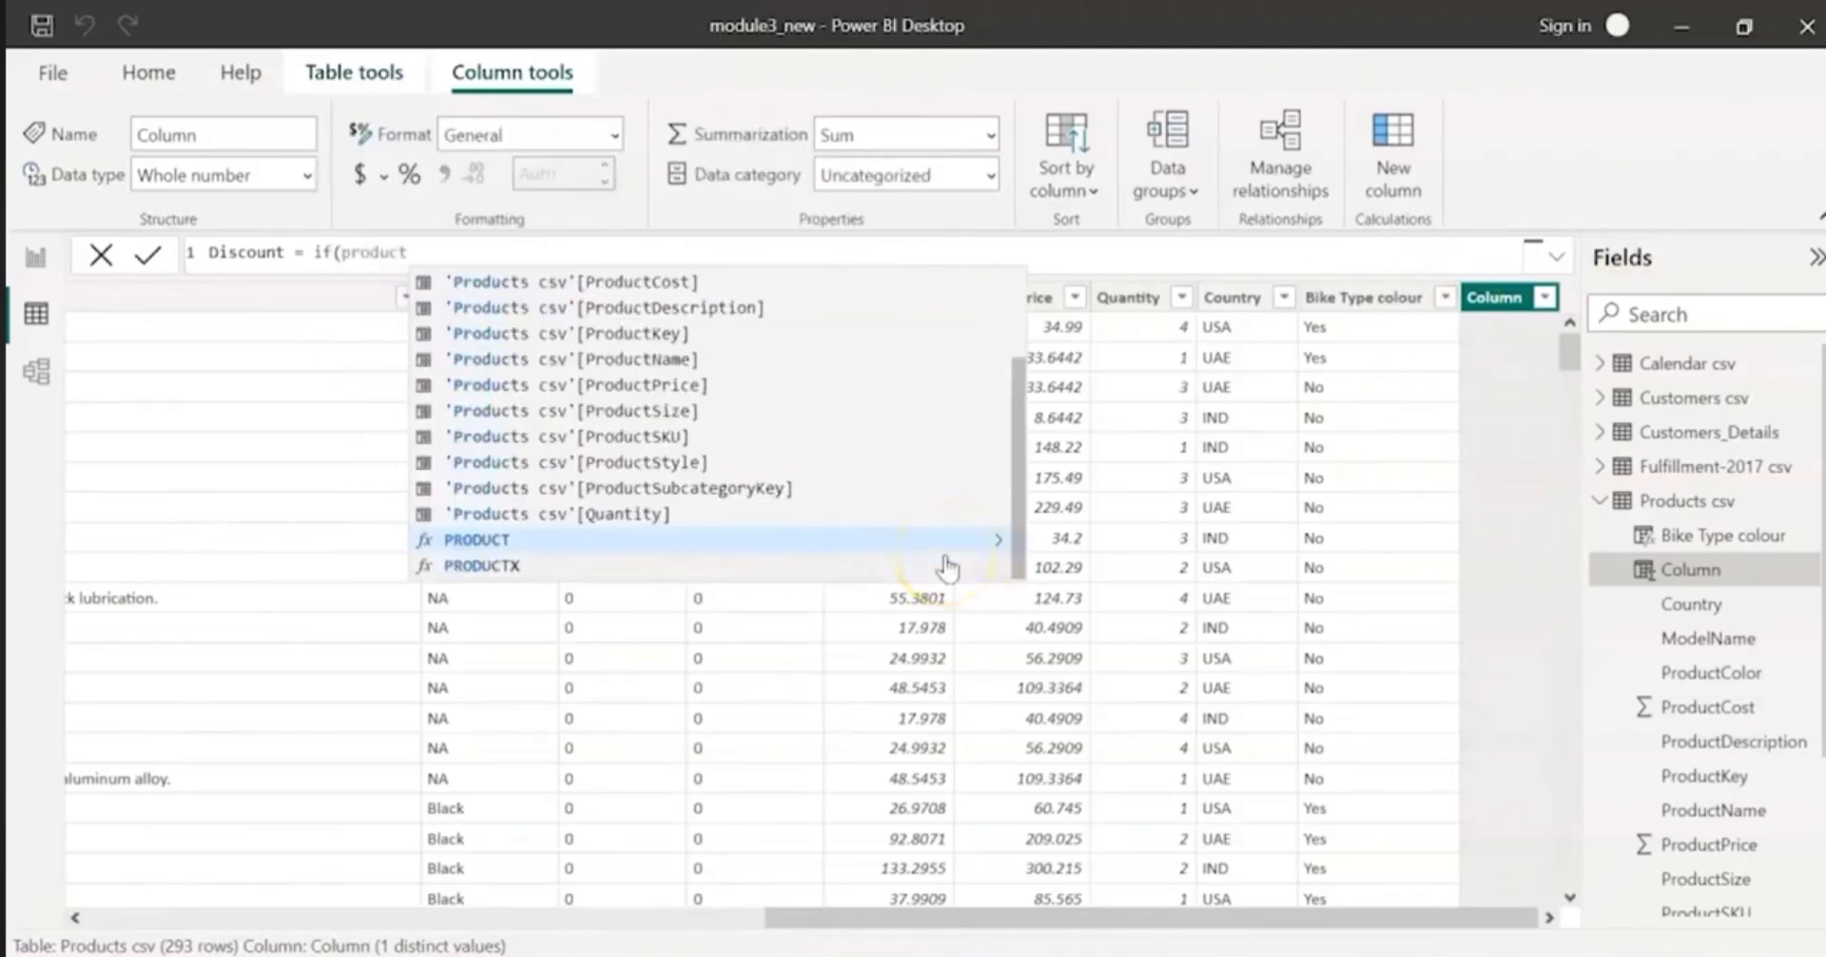
pyautogui.click(603, 386)
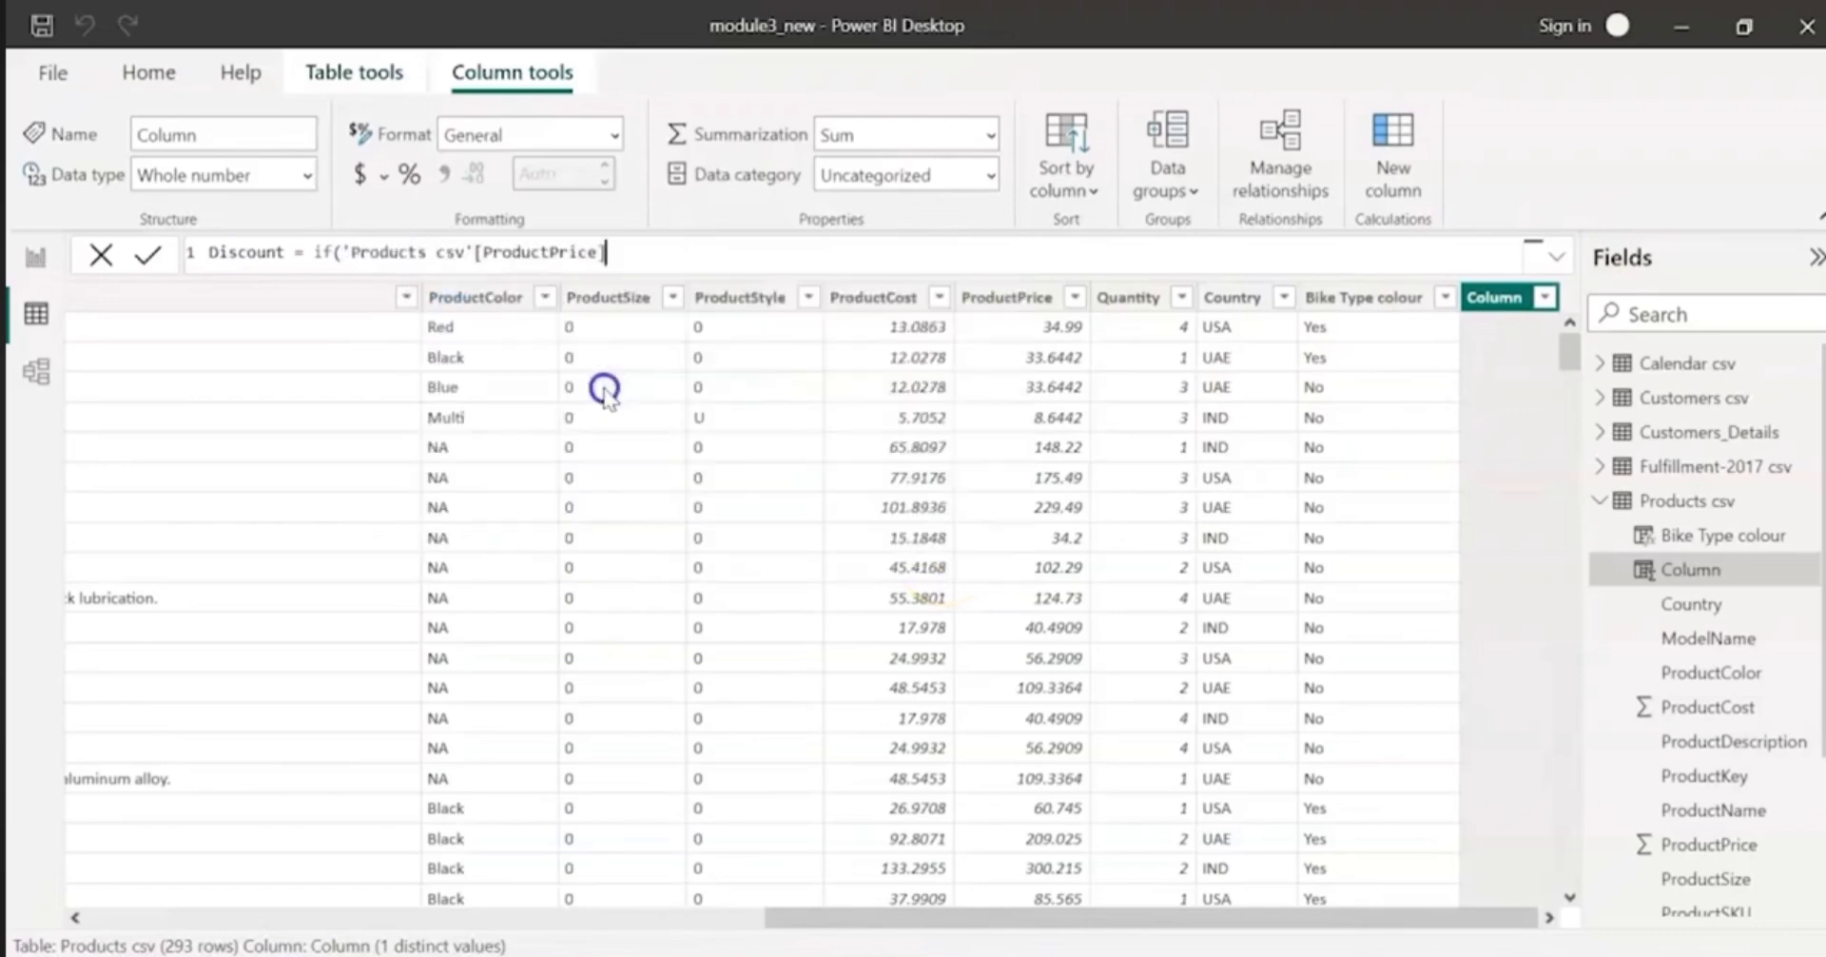
pyautogui.write('< 100,')
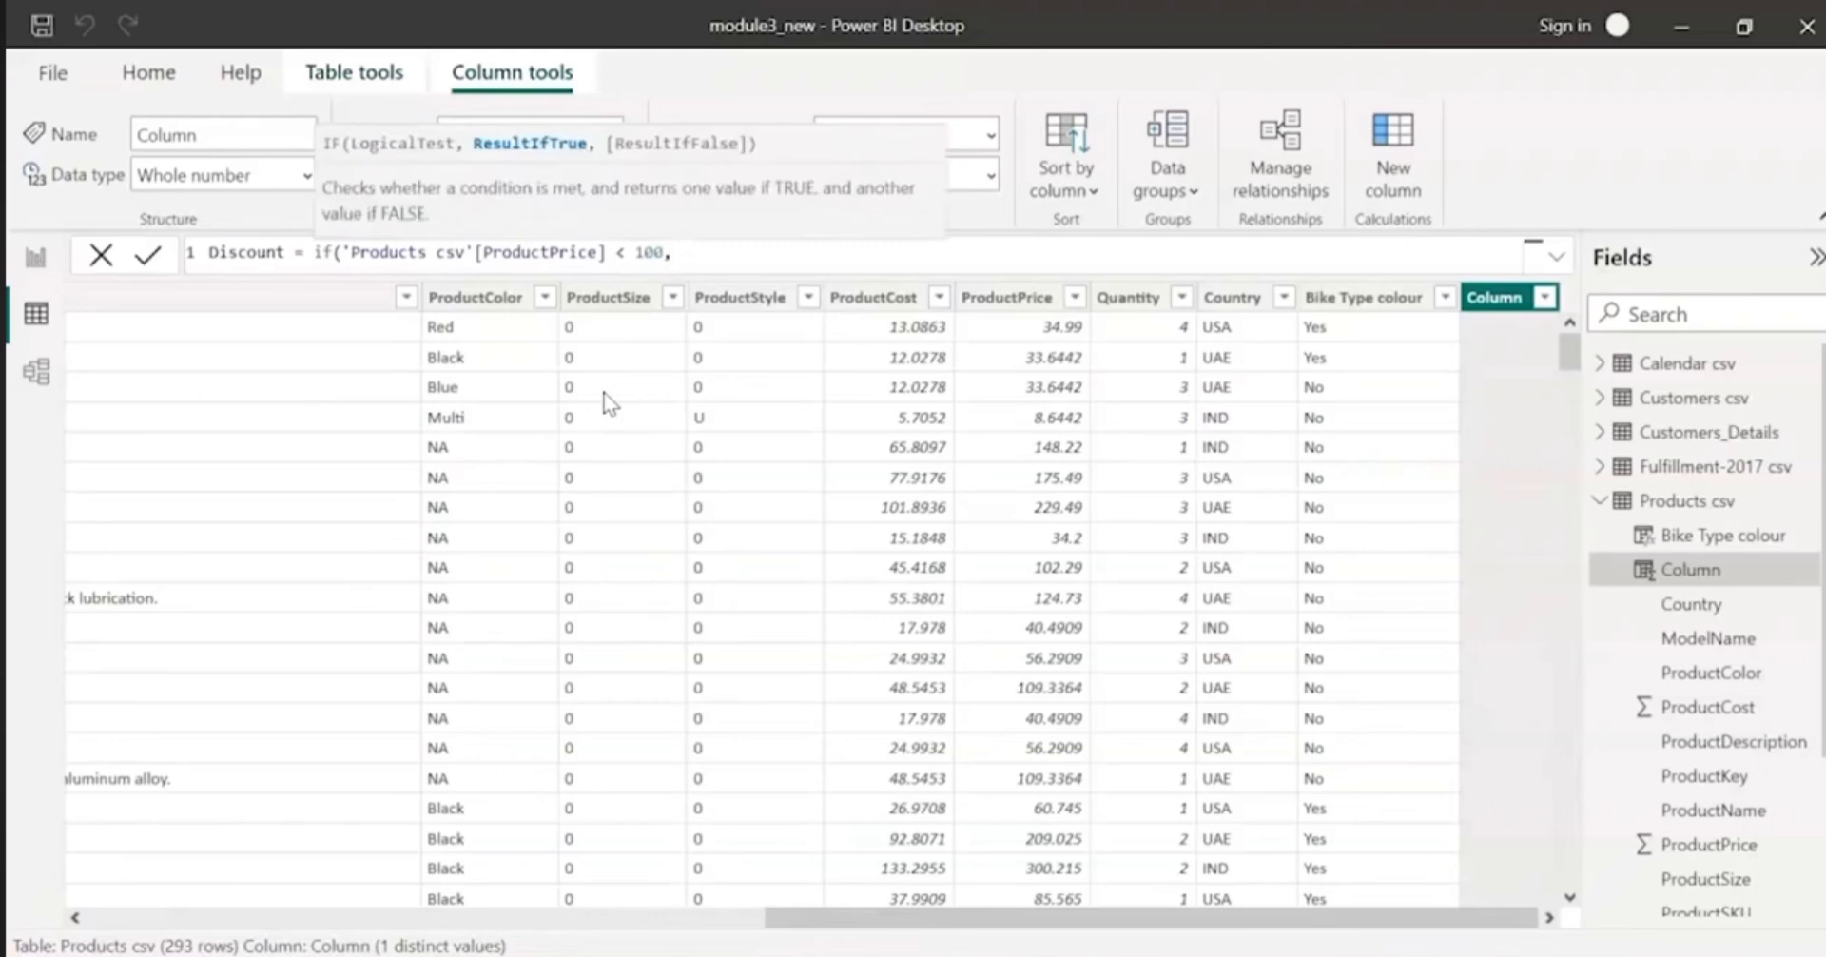
pyautogui.write('0*pro')
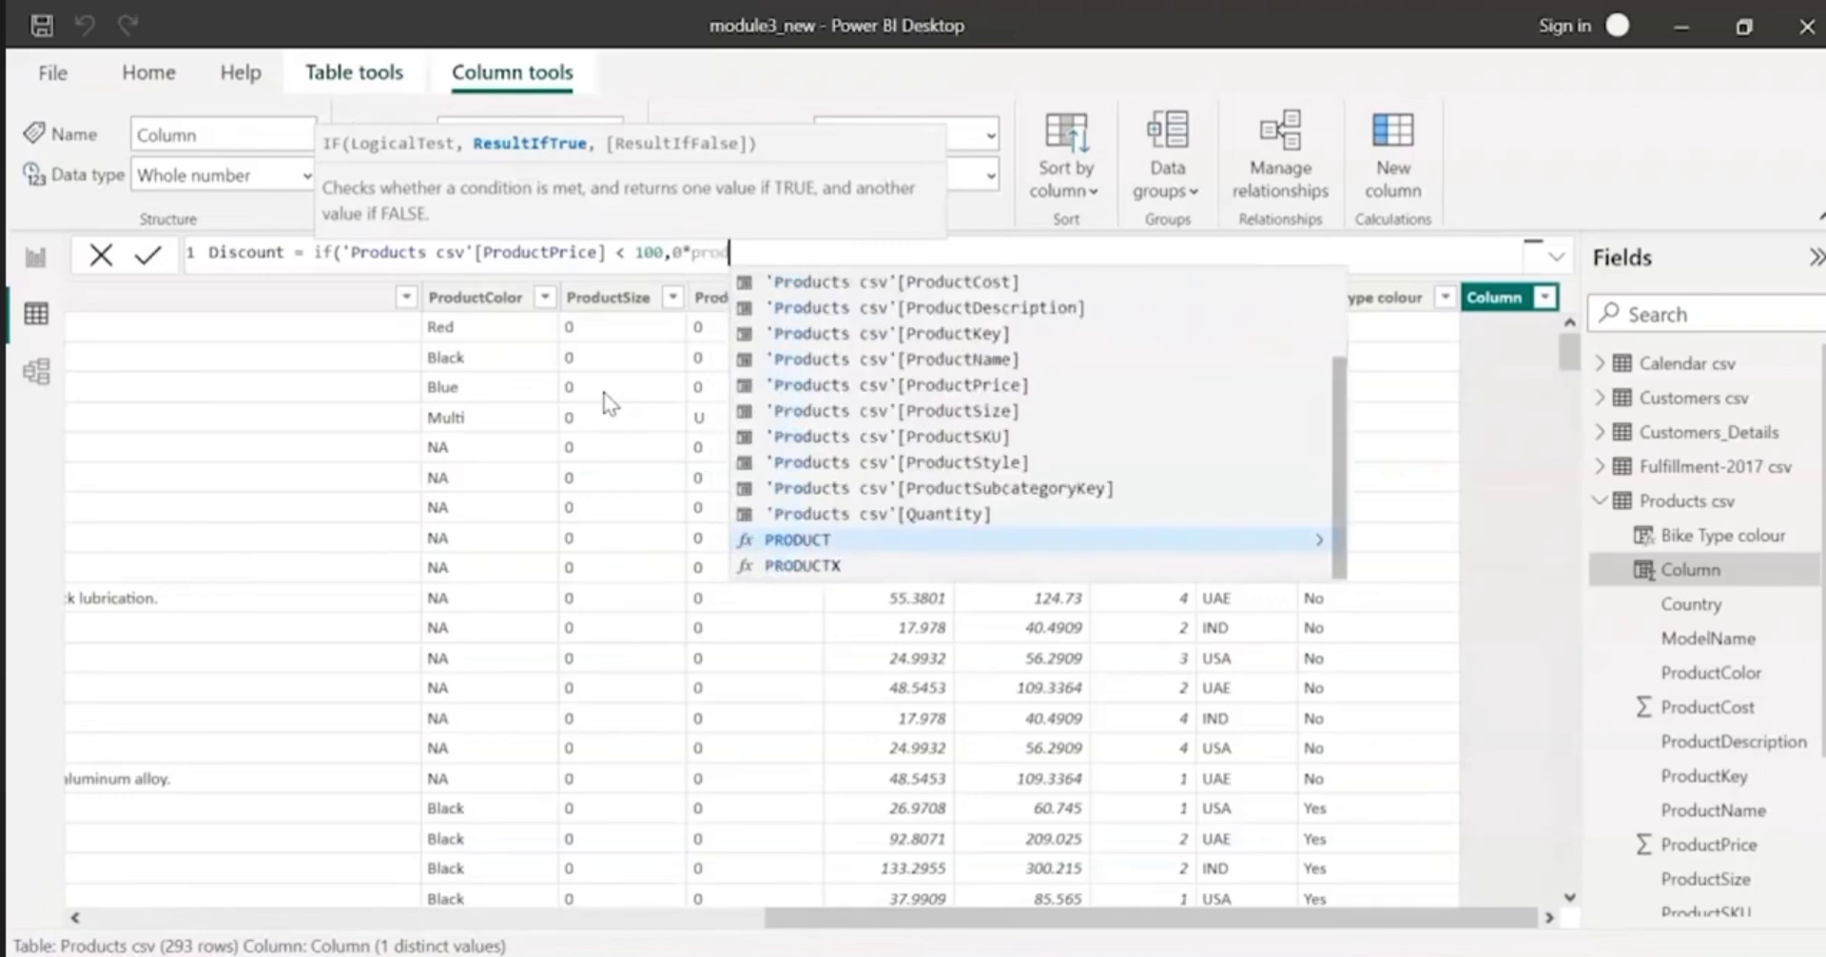
# Step: Set the IF function's true result to 0*'Products csv'[ProductPrice], followed by a comma for the false argument
pyautogui.press('Up')
pyautogui.press('Up')
pyautogui.press('Up')
pyautogui.press('Up')
pyautogui.press('Up')
pyautogui.press('Up')
pyautogui.press('Up')
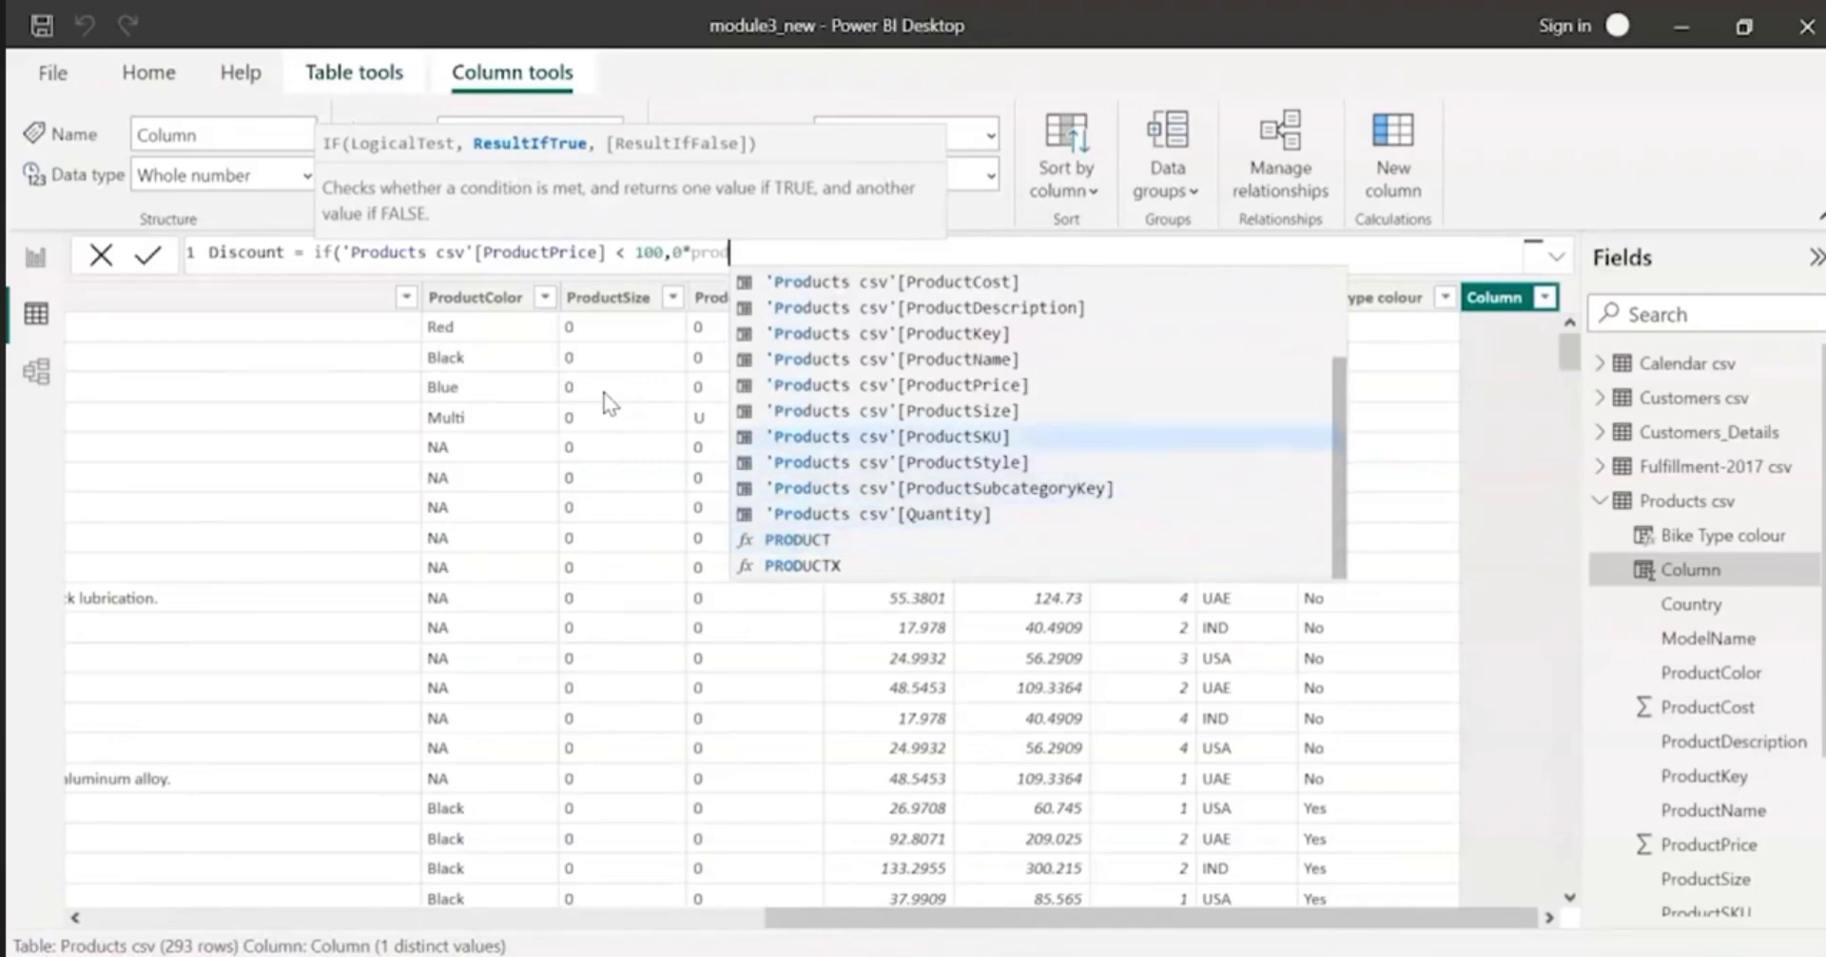
pyautogui.press('Down')
pyautogui.press('Tab')
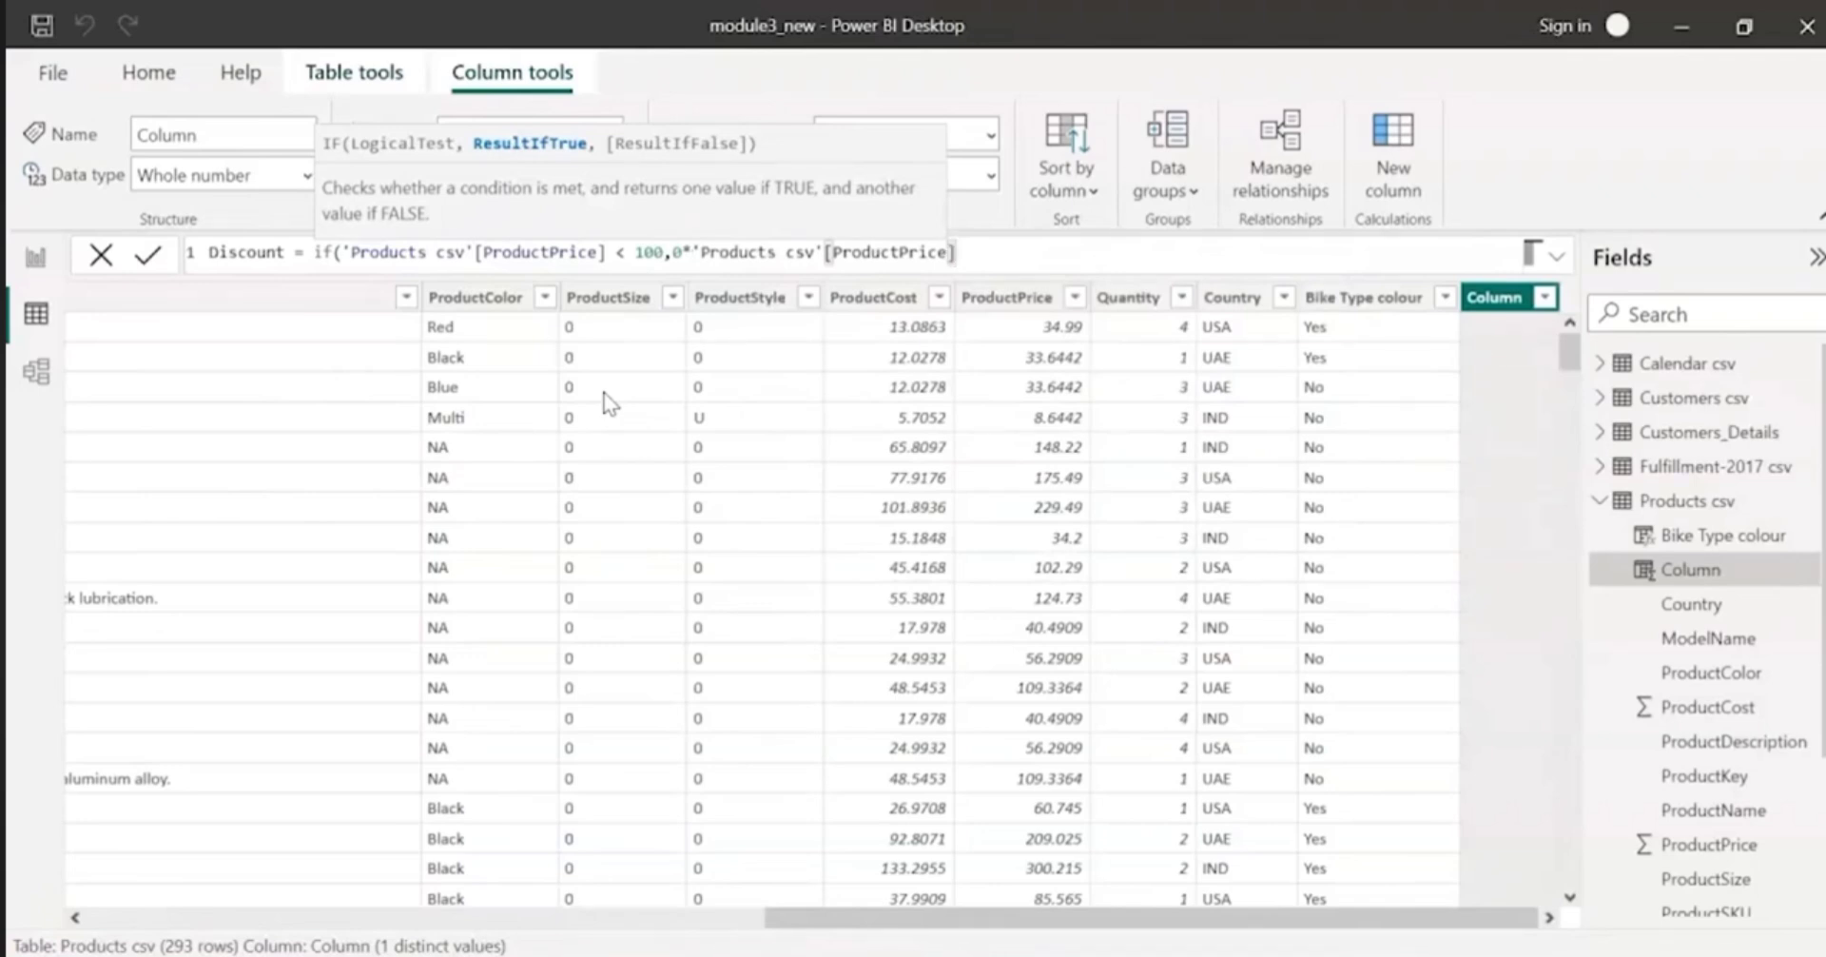
pyautogui.write(',')
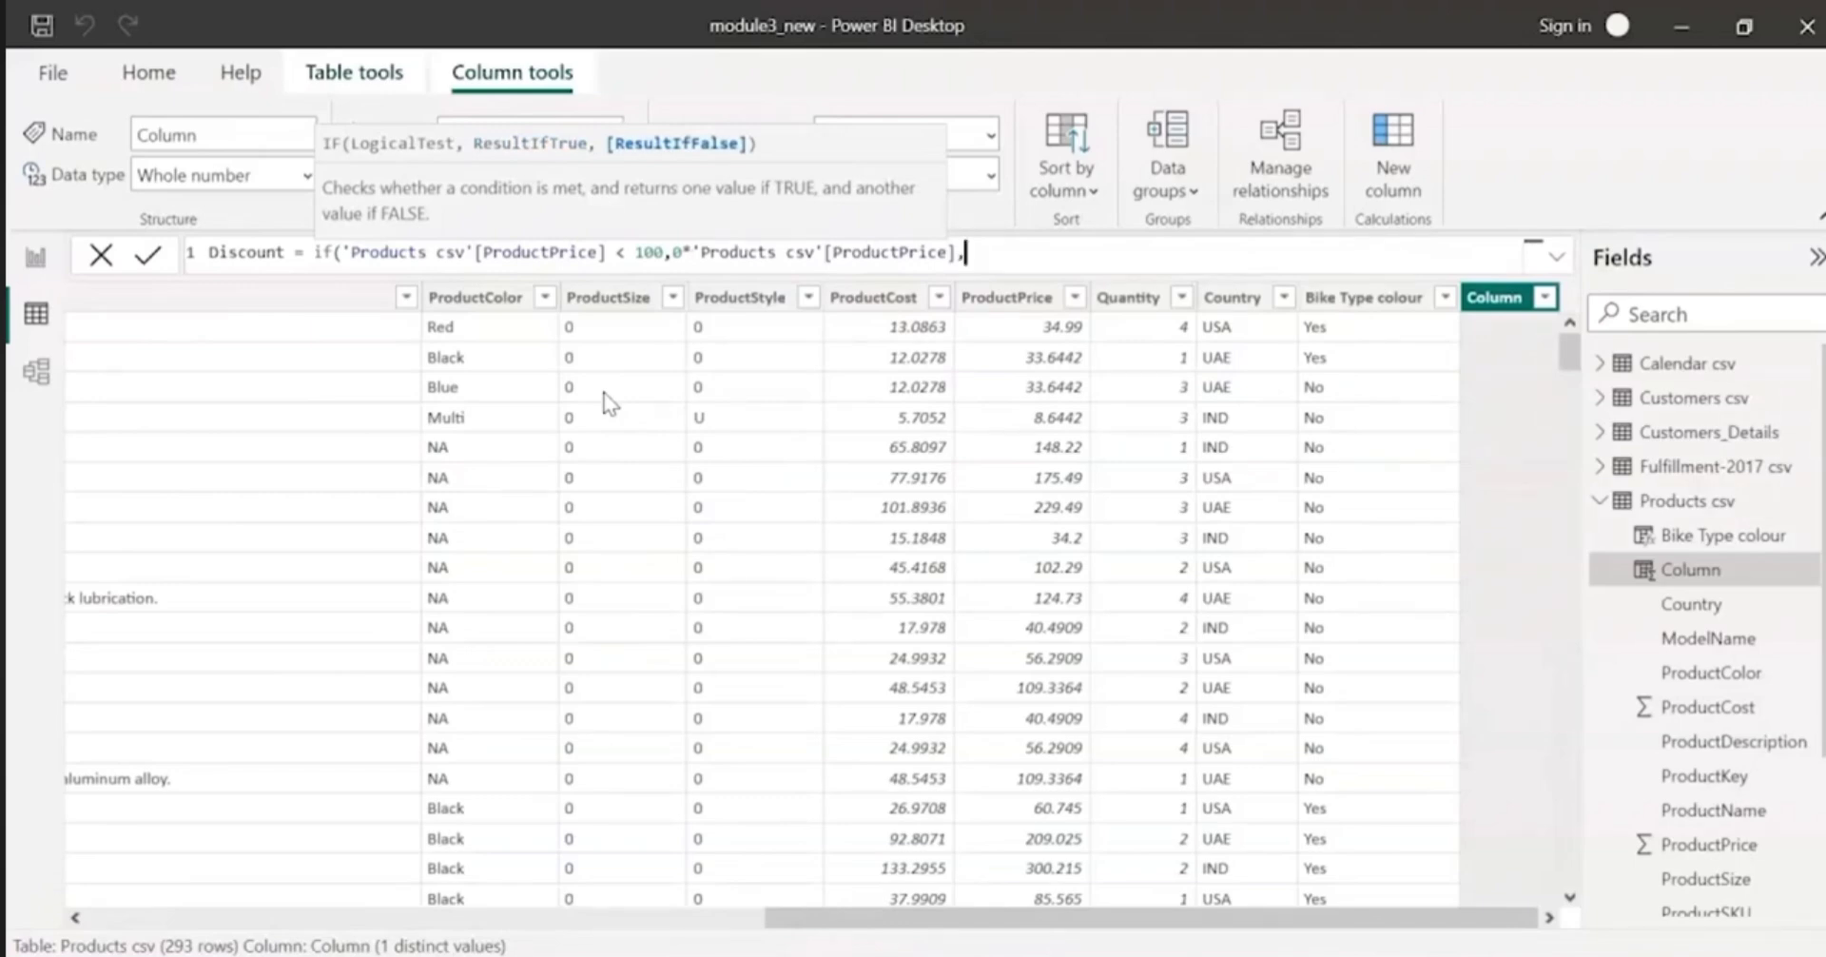
# Step: Nest a second IF function as the false result of the Discount formula, testing whether 'Products csv'[ProductPrice] < 500
pyautogui.write('if')
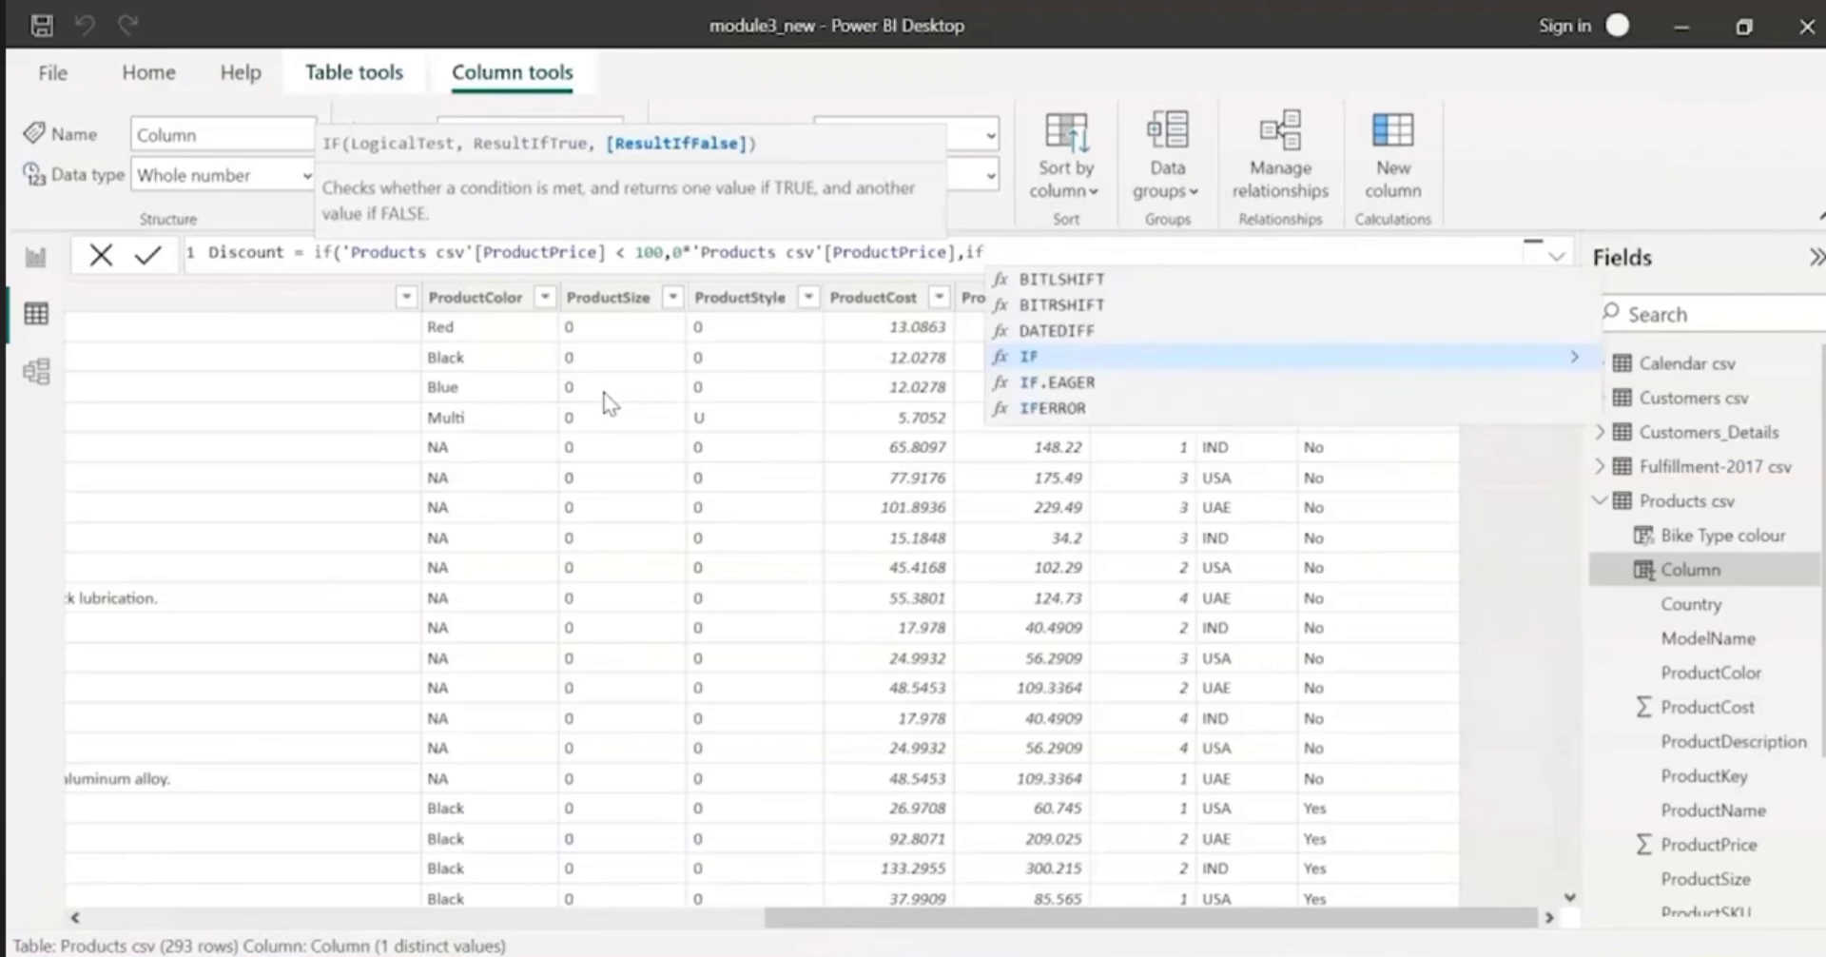
pyautogui.write('(')
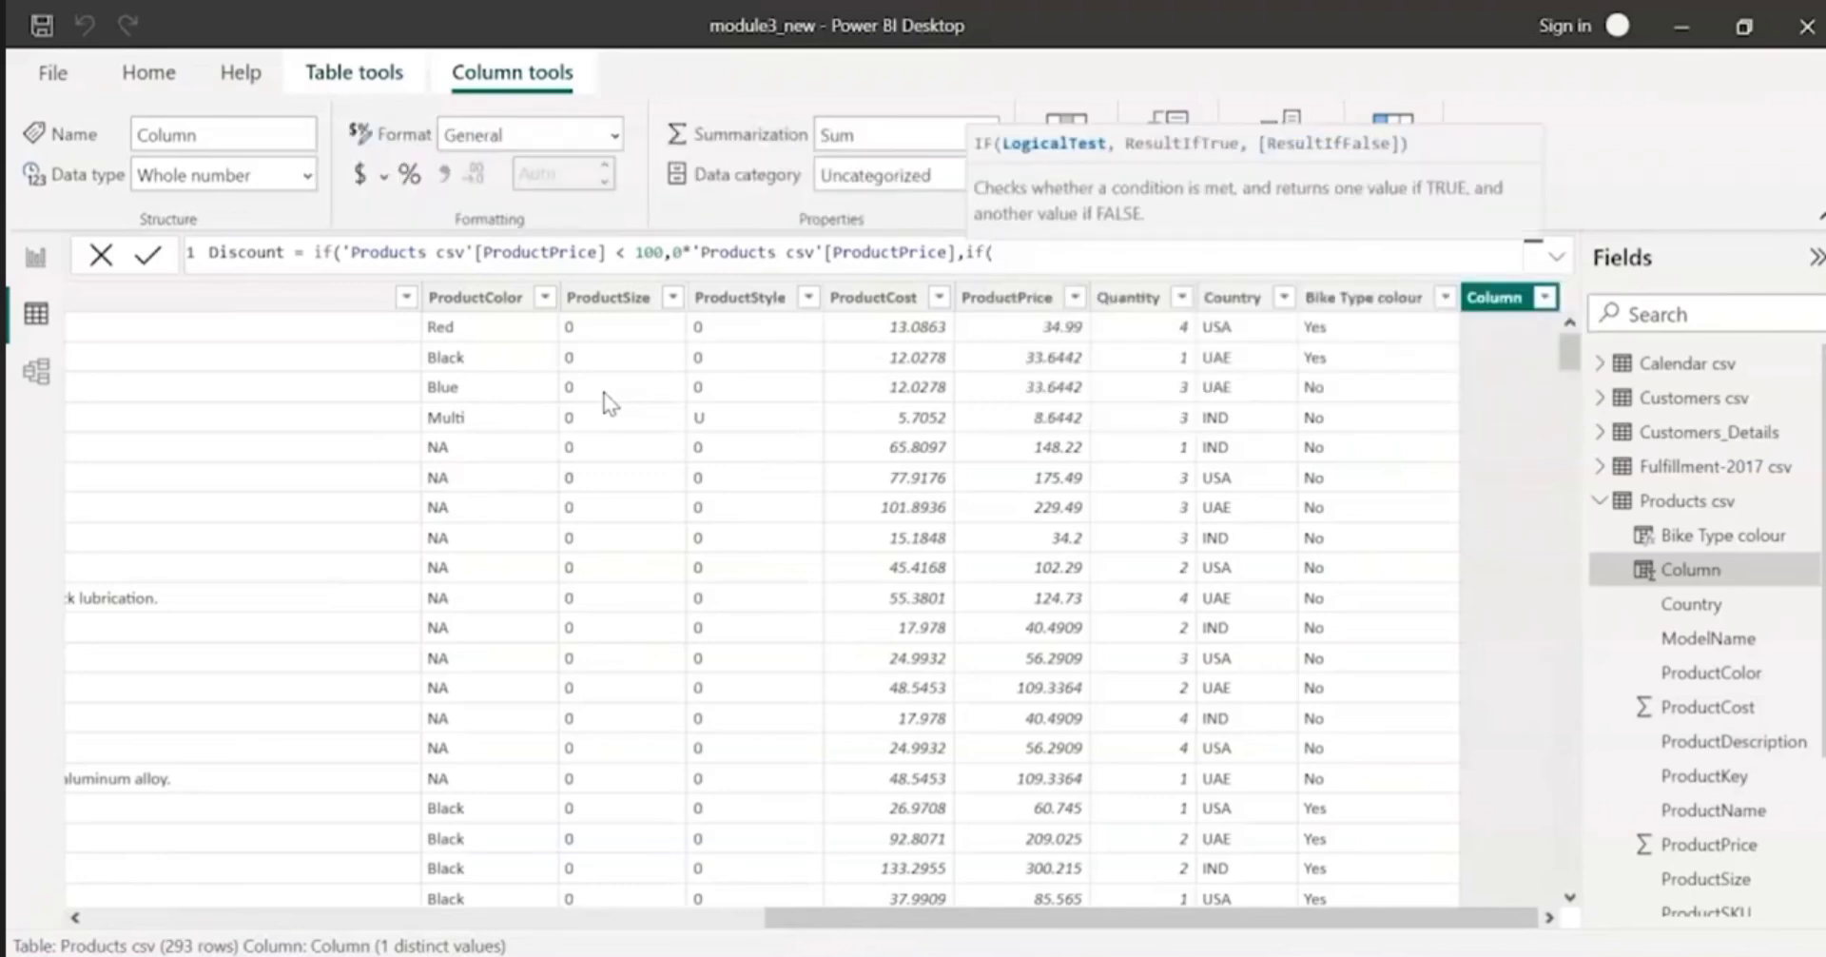
pyautogui.write('price')
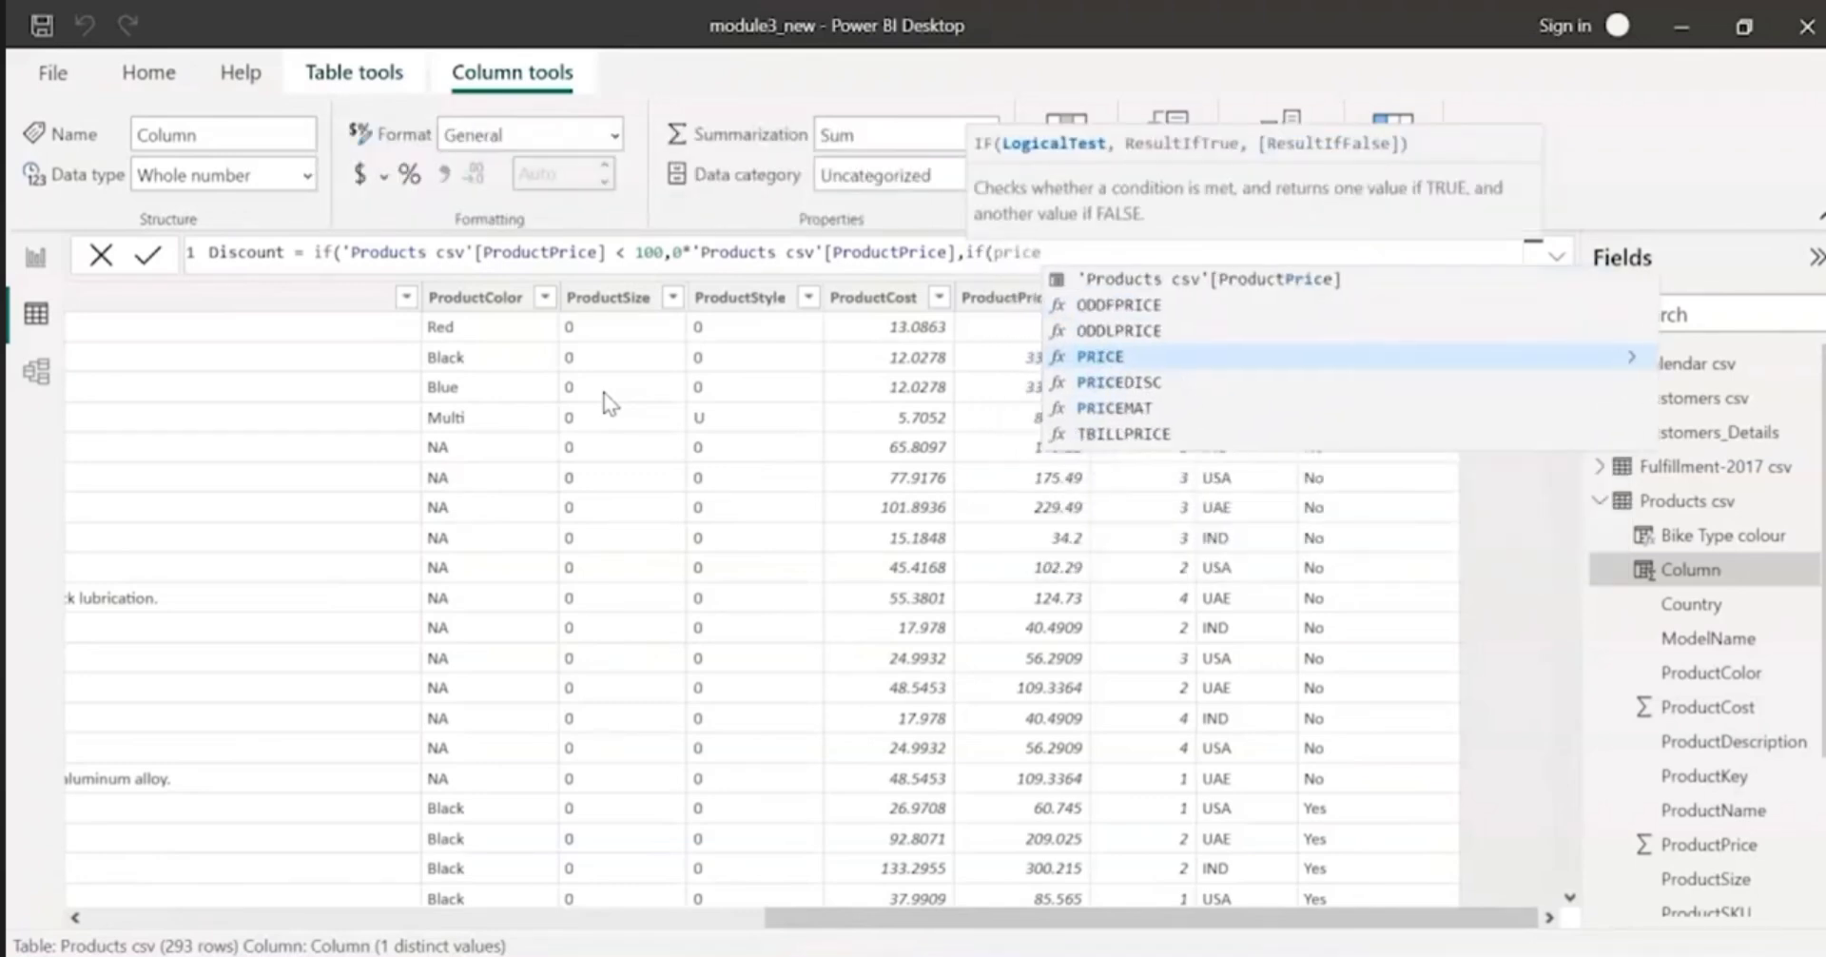
pyautogui.press('Up')
pyautogui.press('Up')
pyautogui.press('Up')
pyautogui.press('Tab')
pyautogui.write('<')
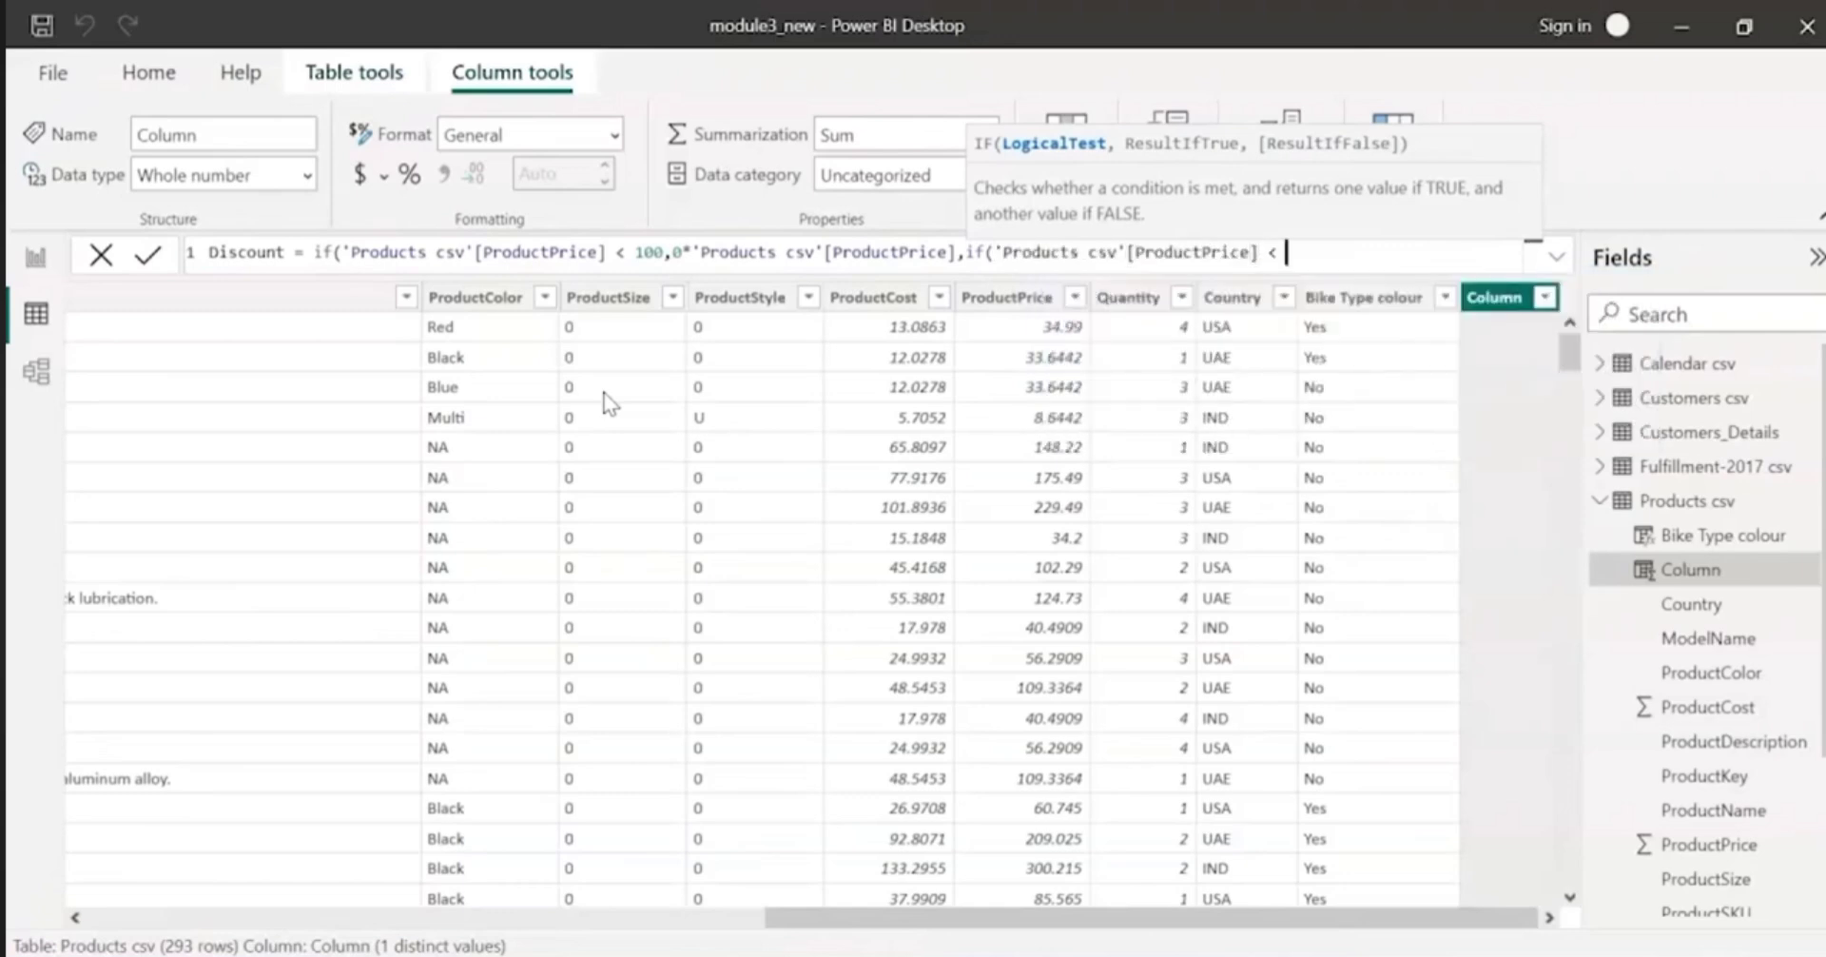
pyautogui.write(' 500, ')
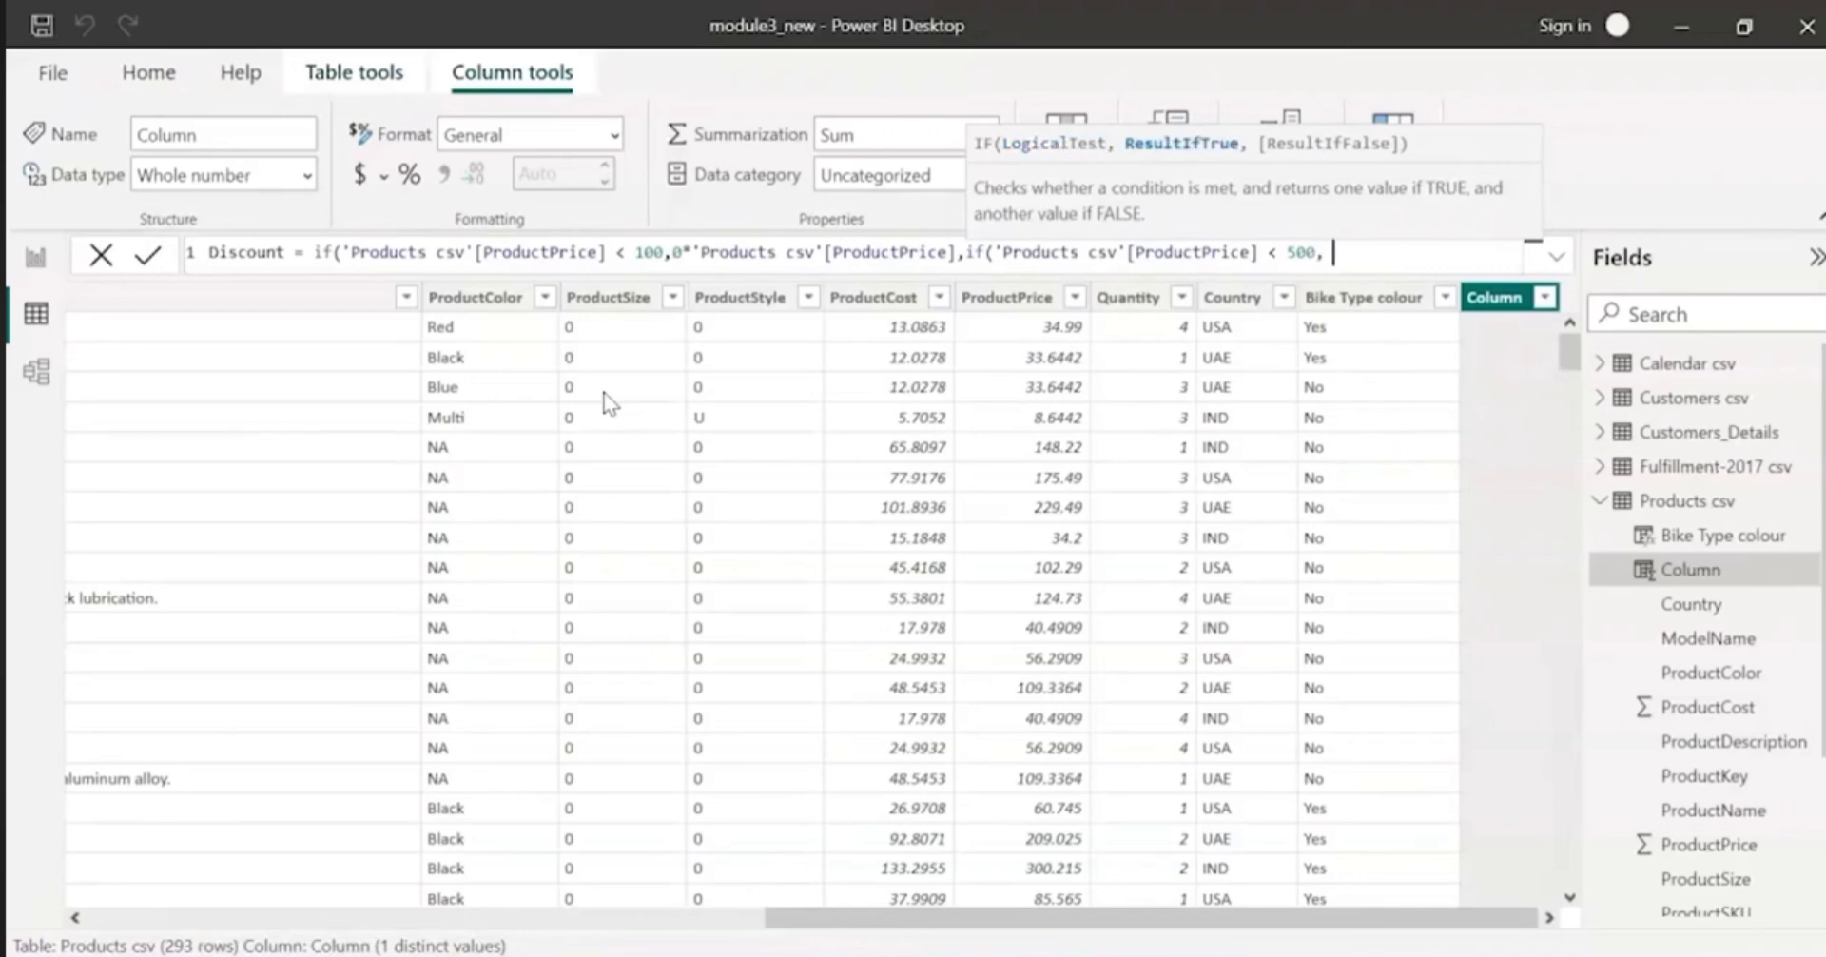
pyautogui.write('0.01*pr')
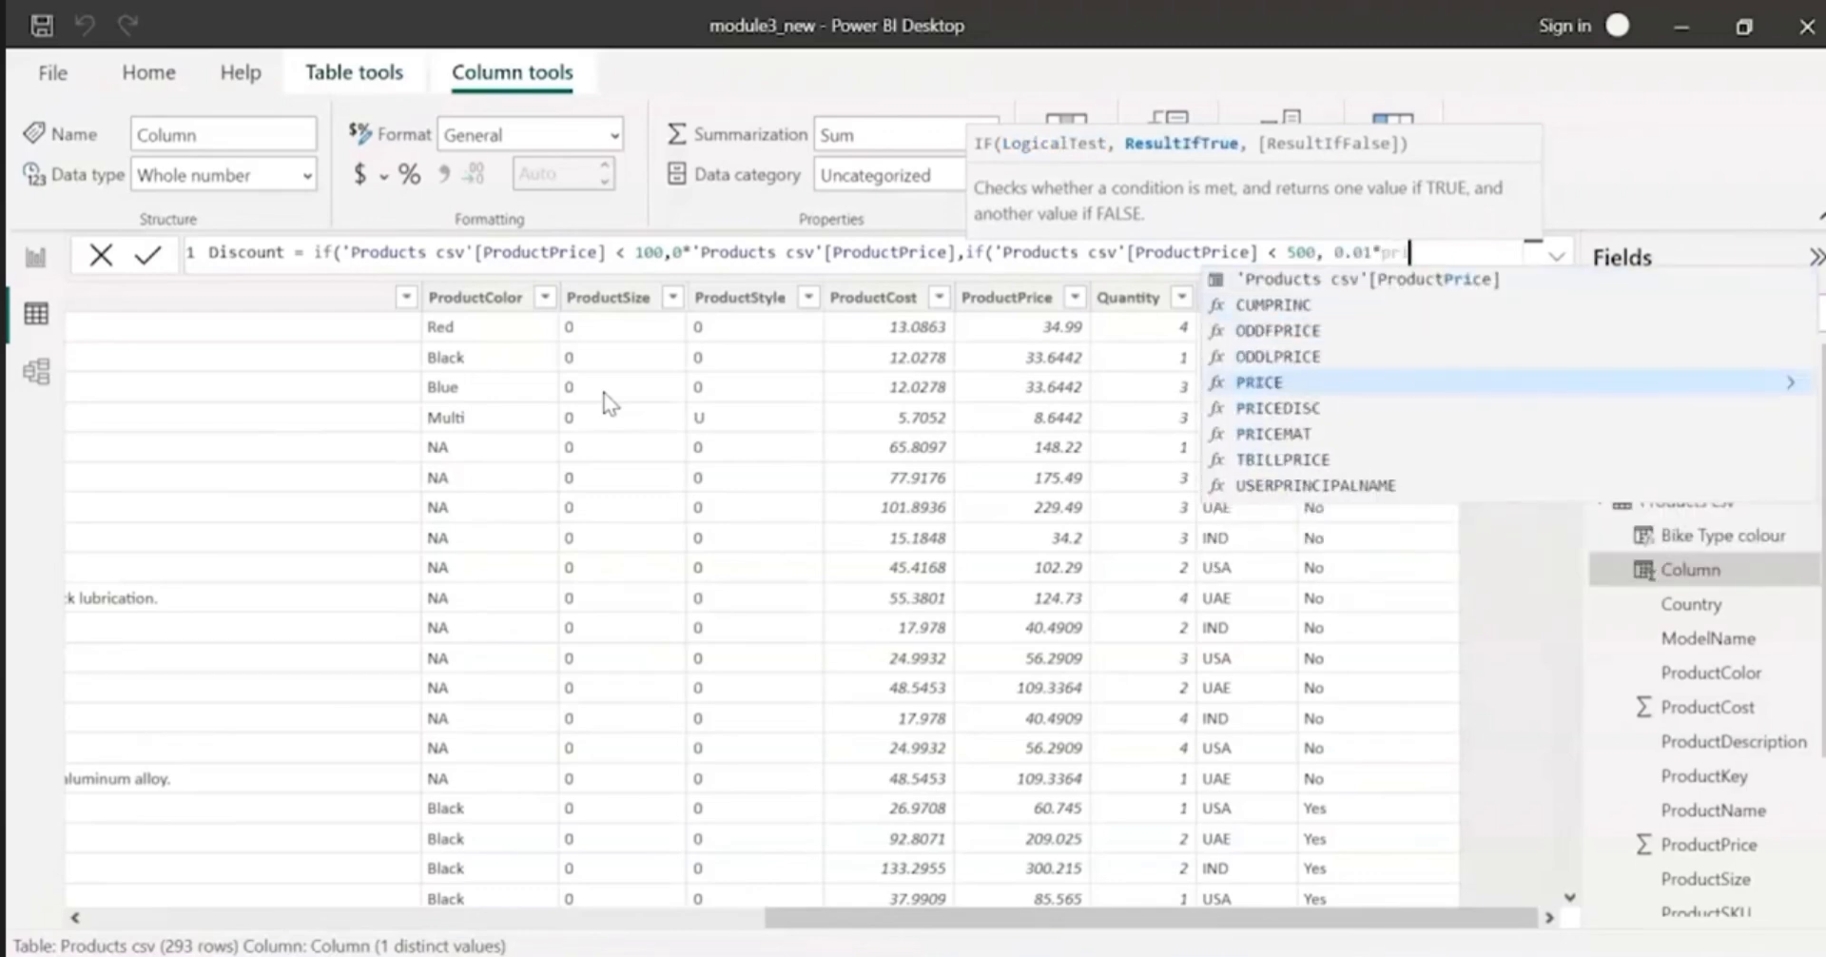
# Step: Set the nested IF's true result to 0.01*'Products csv'[ProductPrice], followed by a comma for the false argument
pyautogui.press('Up')
pyautogui.press('Up')
pyautogui.press('Up')
pyautogui.press('Up')
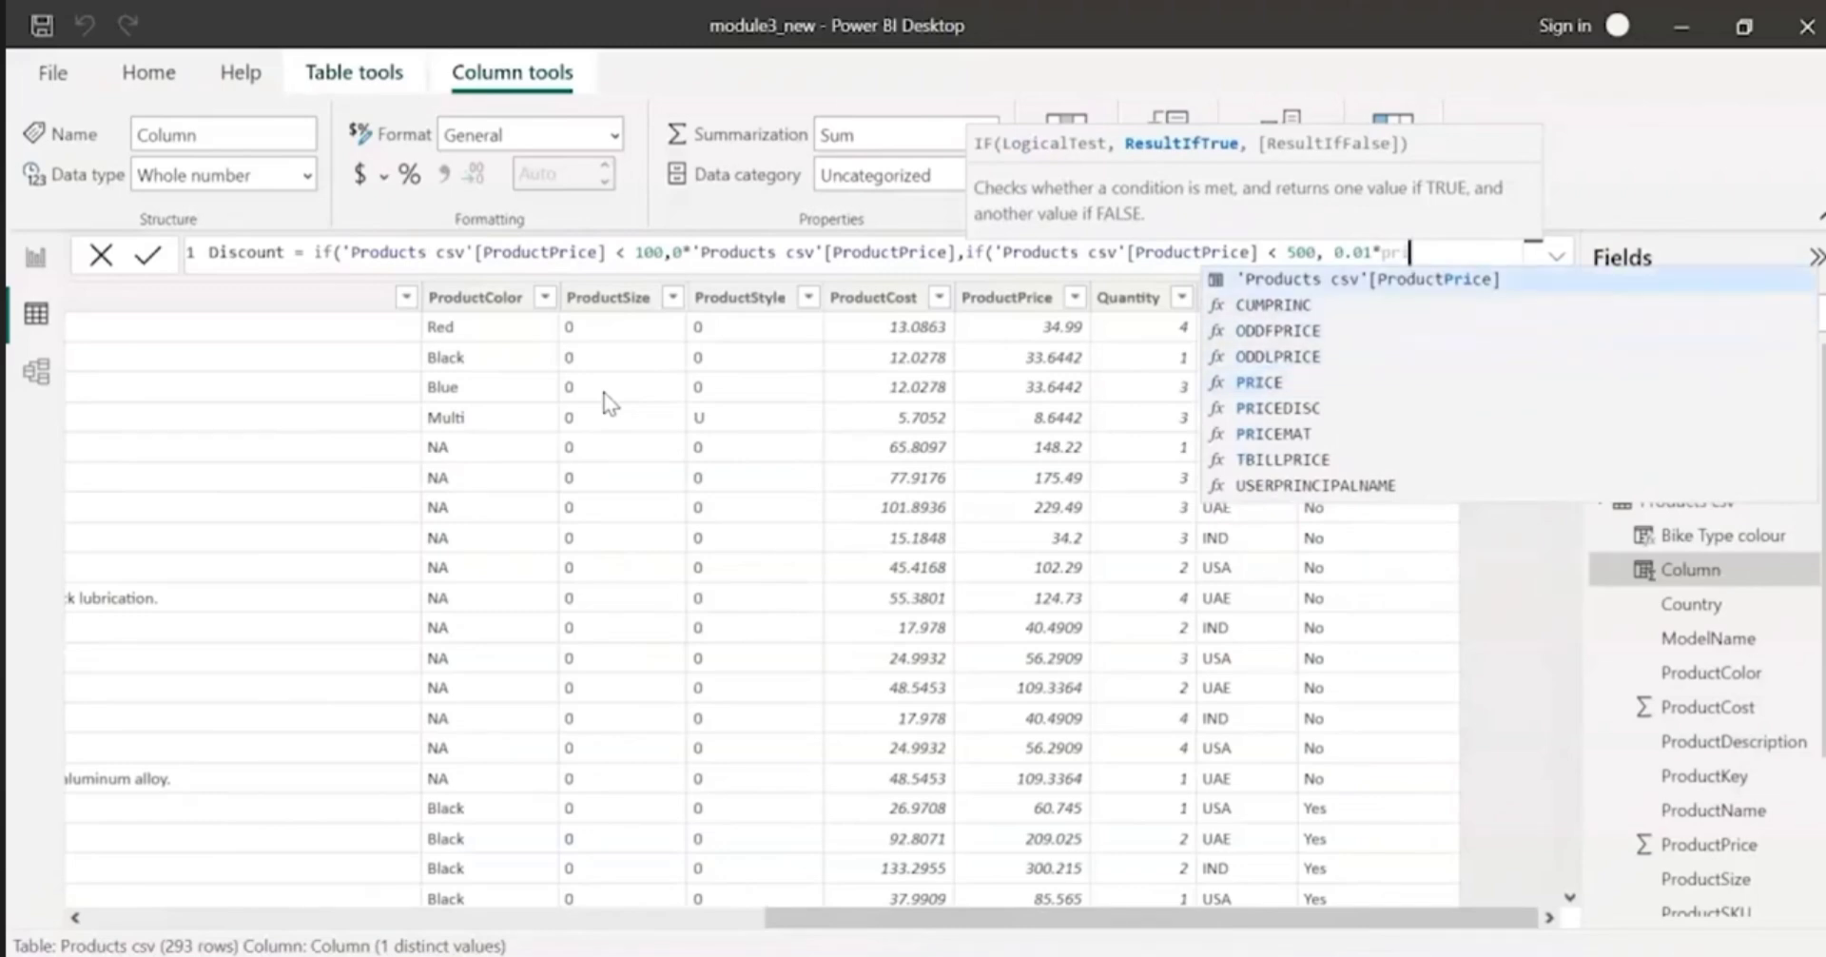
pyautogui.write('i')
pyautogui.press('Tab')
pyautogui.write(',')
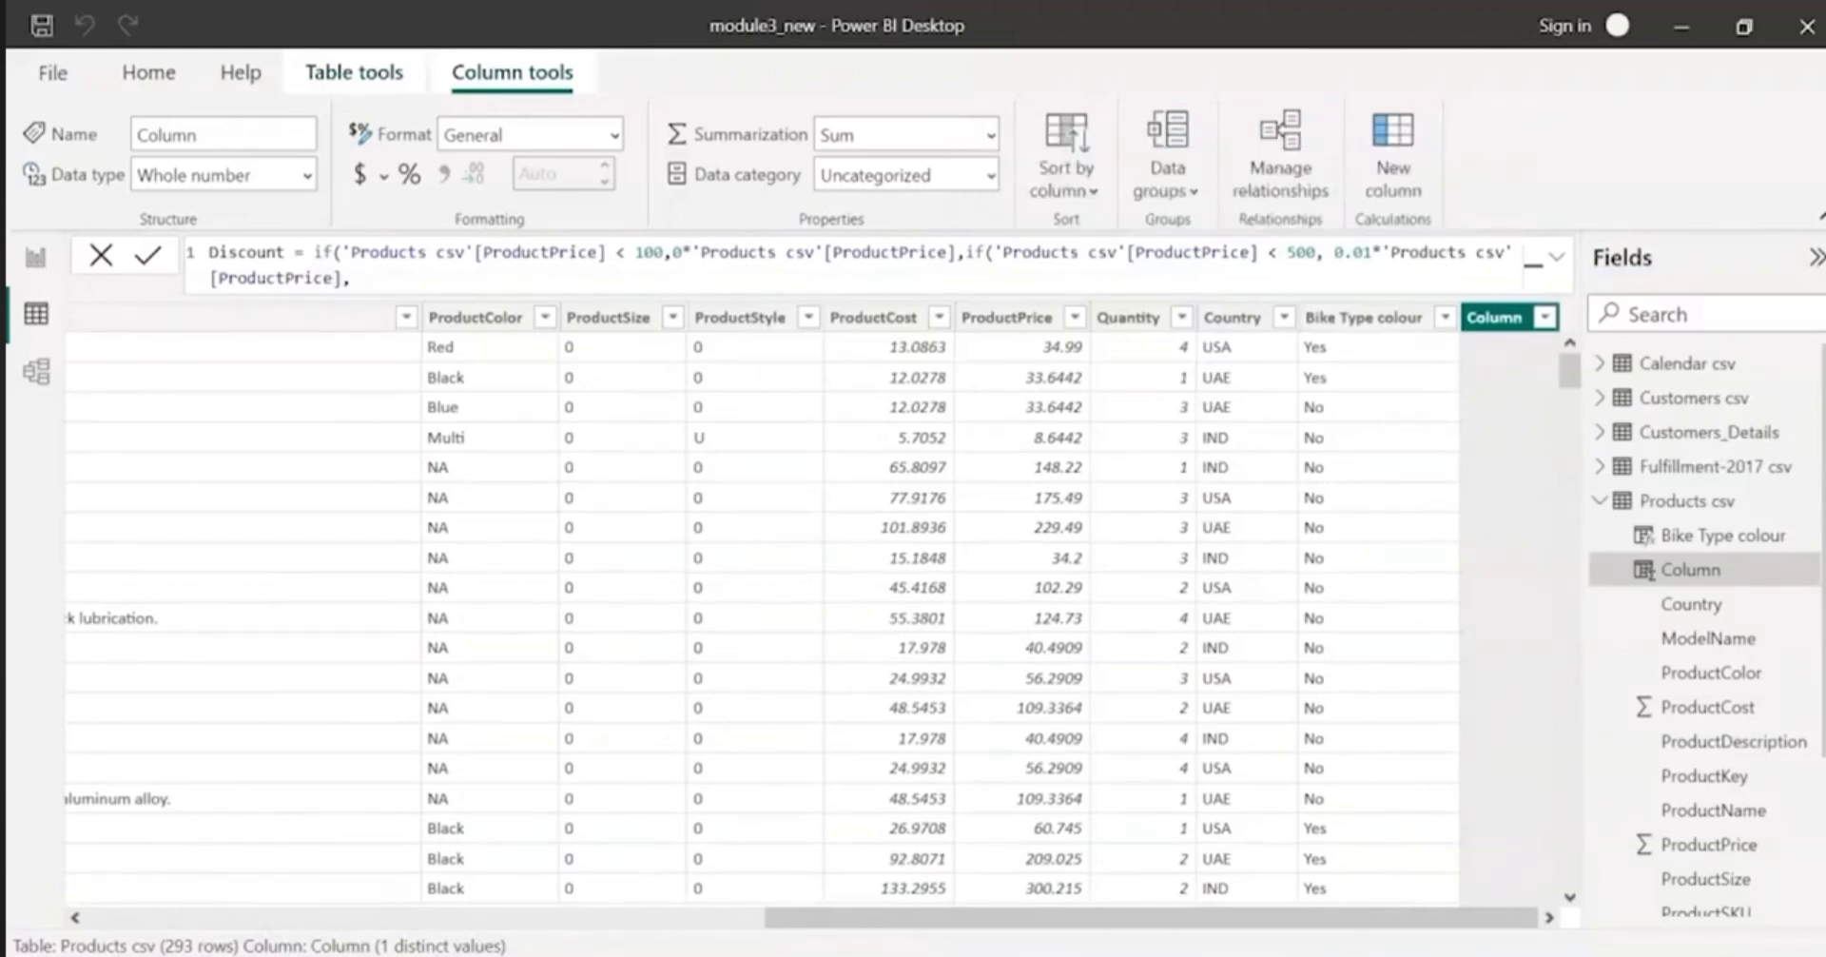
# Step: Replace the Discount formula with the copied nested IF using rates 0, 0.01, 0.015, 0.02, 0.03 and price limits 100, 500, 2000, 3000, and commit it
pyautogui.hotkey('ctrl', 'a')
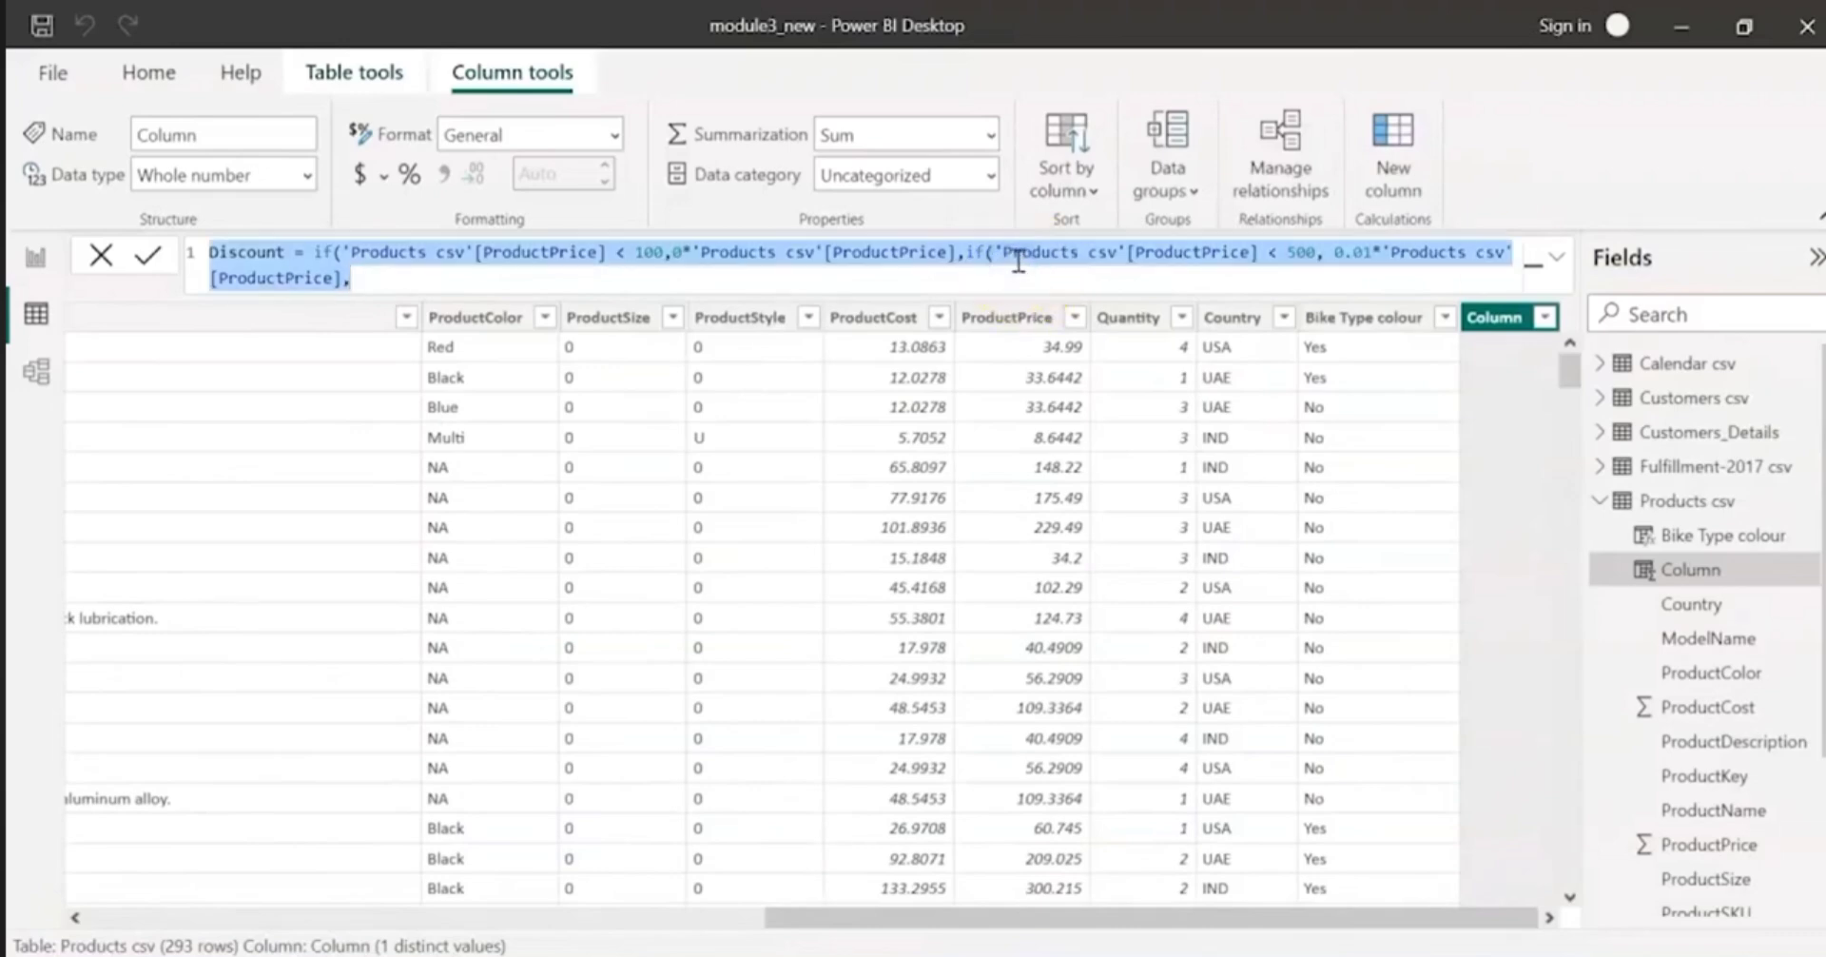
pyautogui.hotkey('ctrl', 'v')
pyautogui.click(1556, 255)
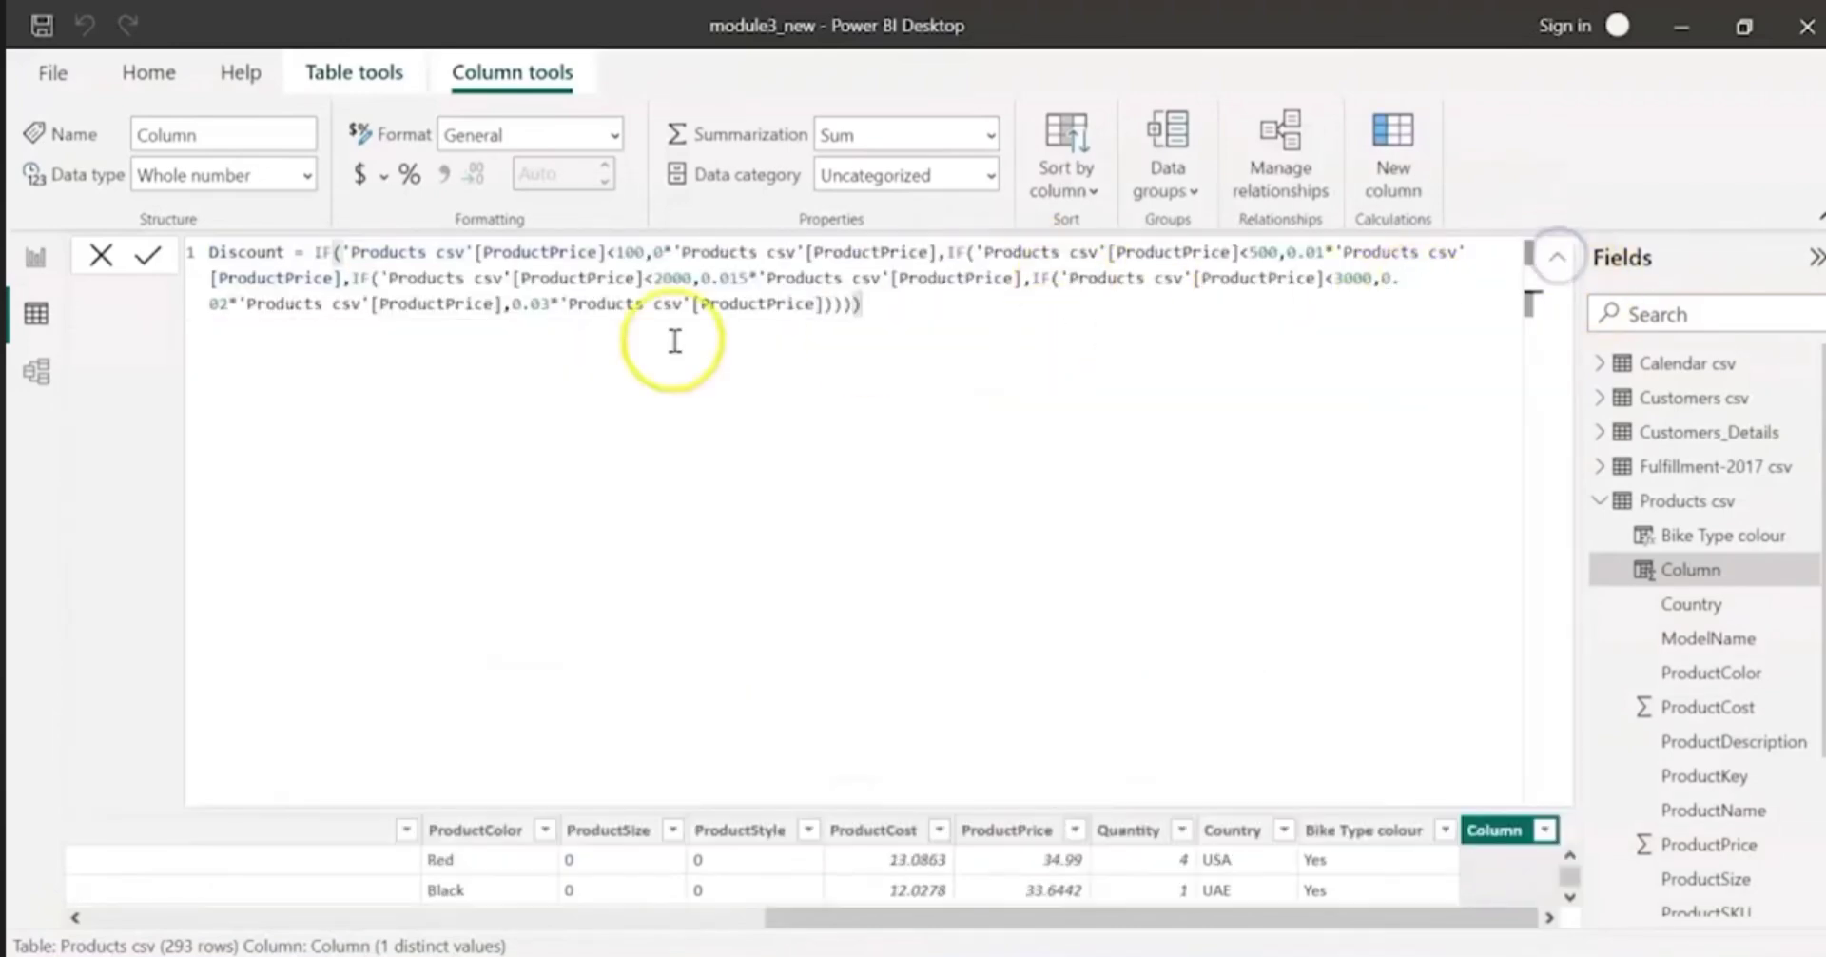
pyautogui.click(630, 253)
pyautogui.moveTo(645, 252); pyautogui.dragTo(766, 252)
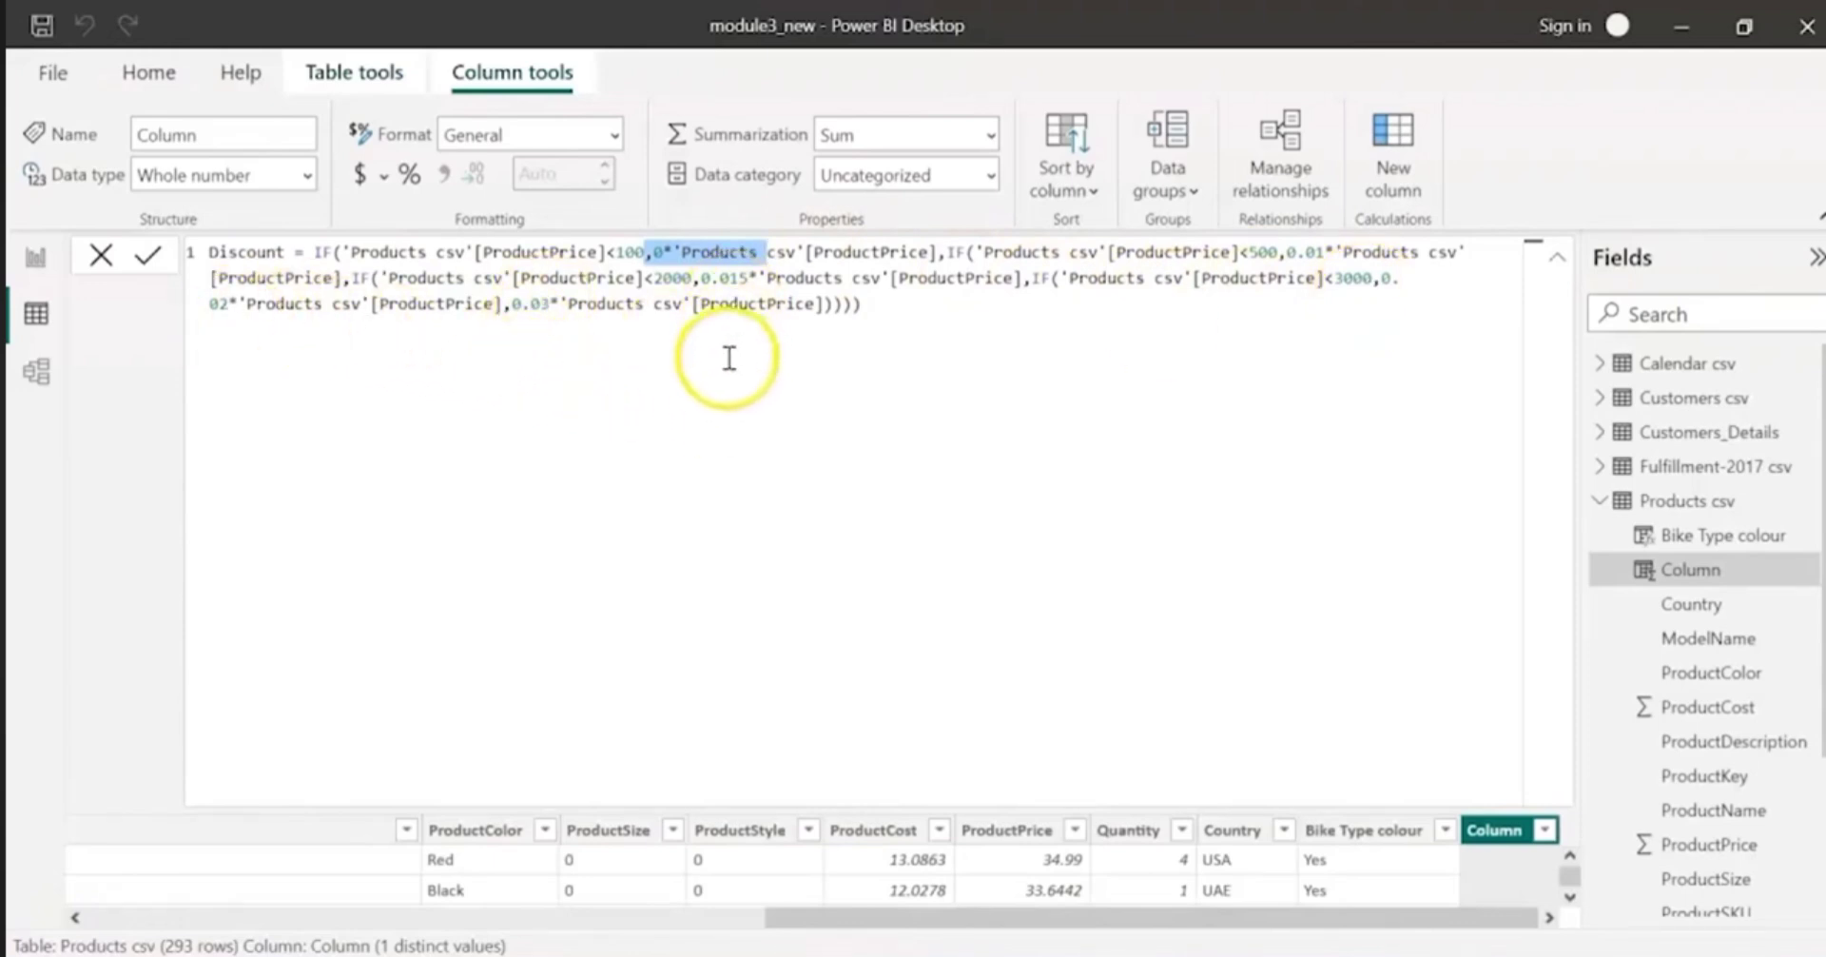
pyautogui.click(1557, 257)
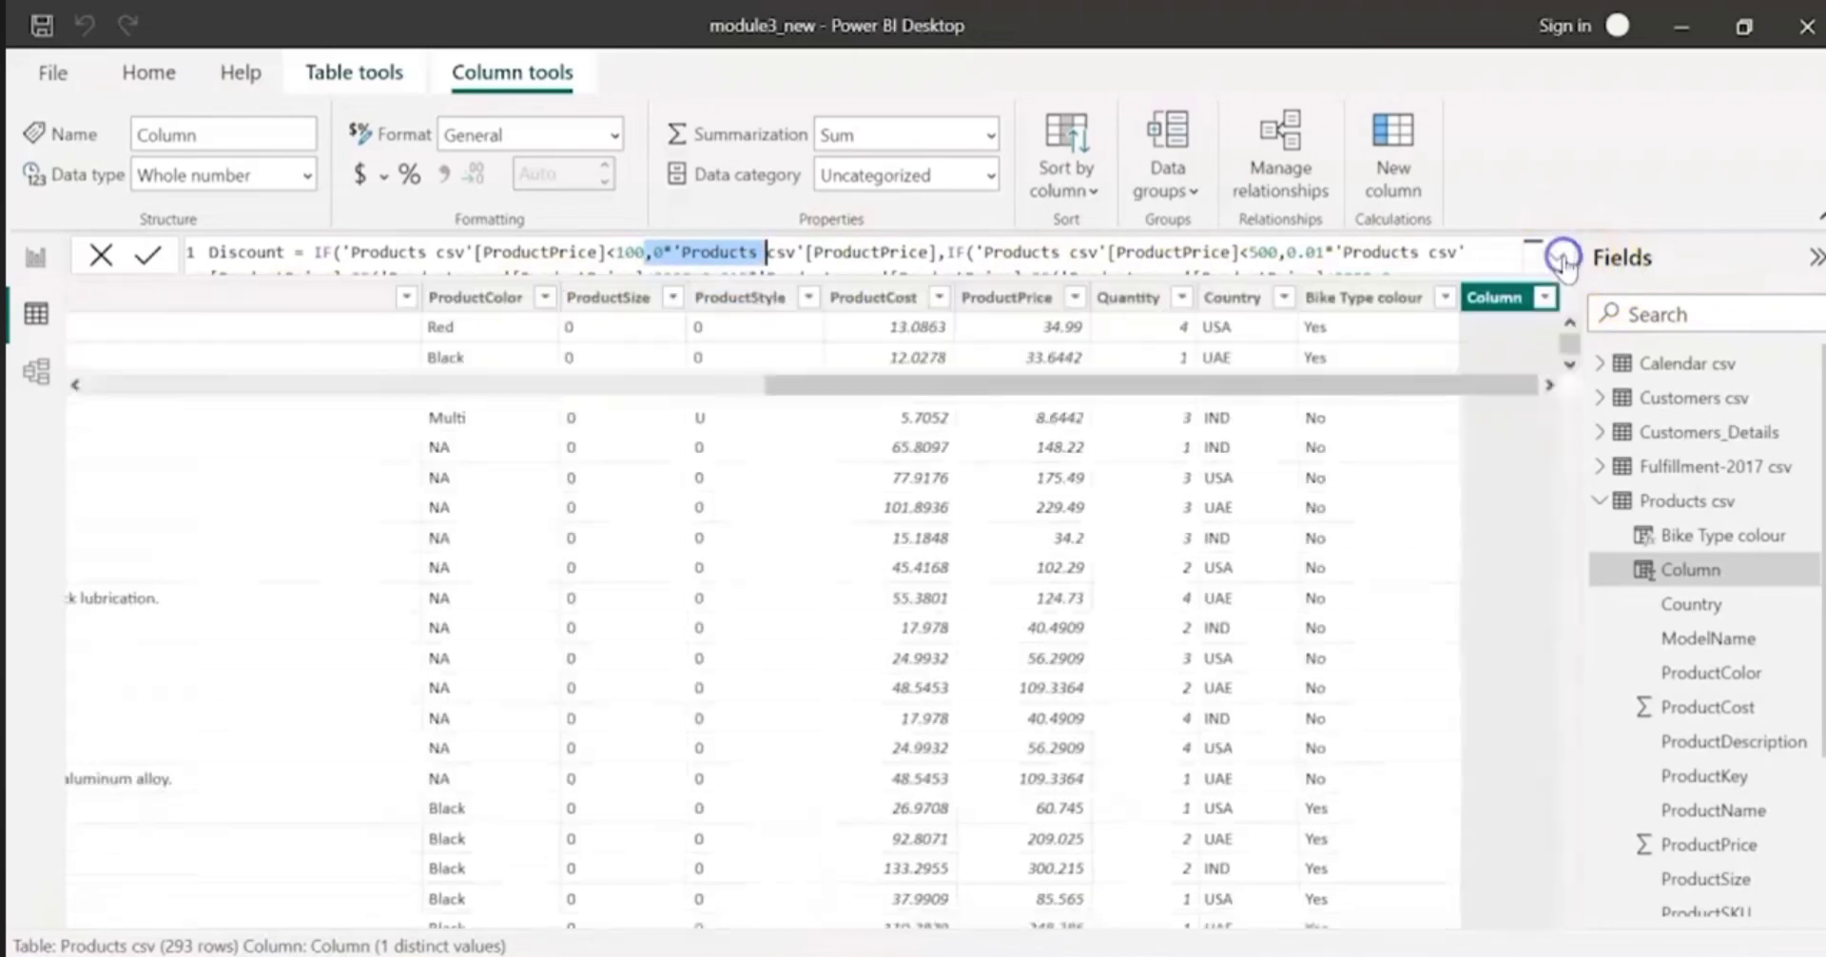
pyautogui.click(885, 417)
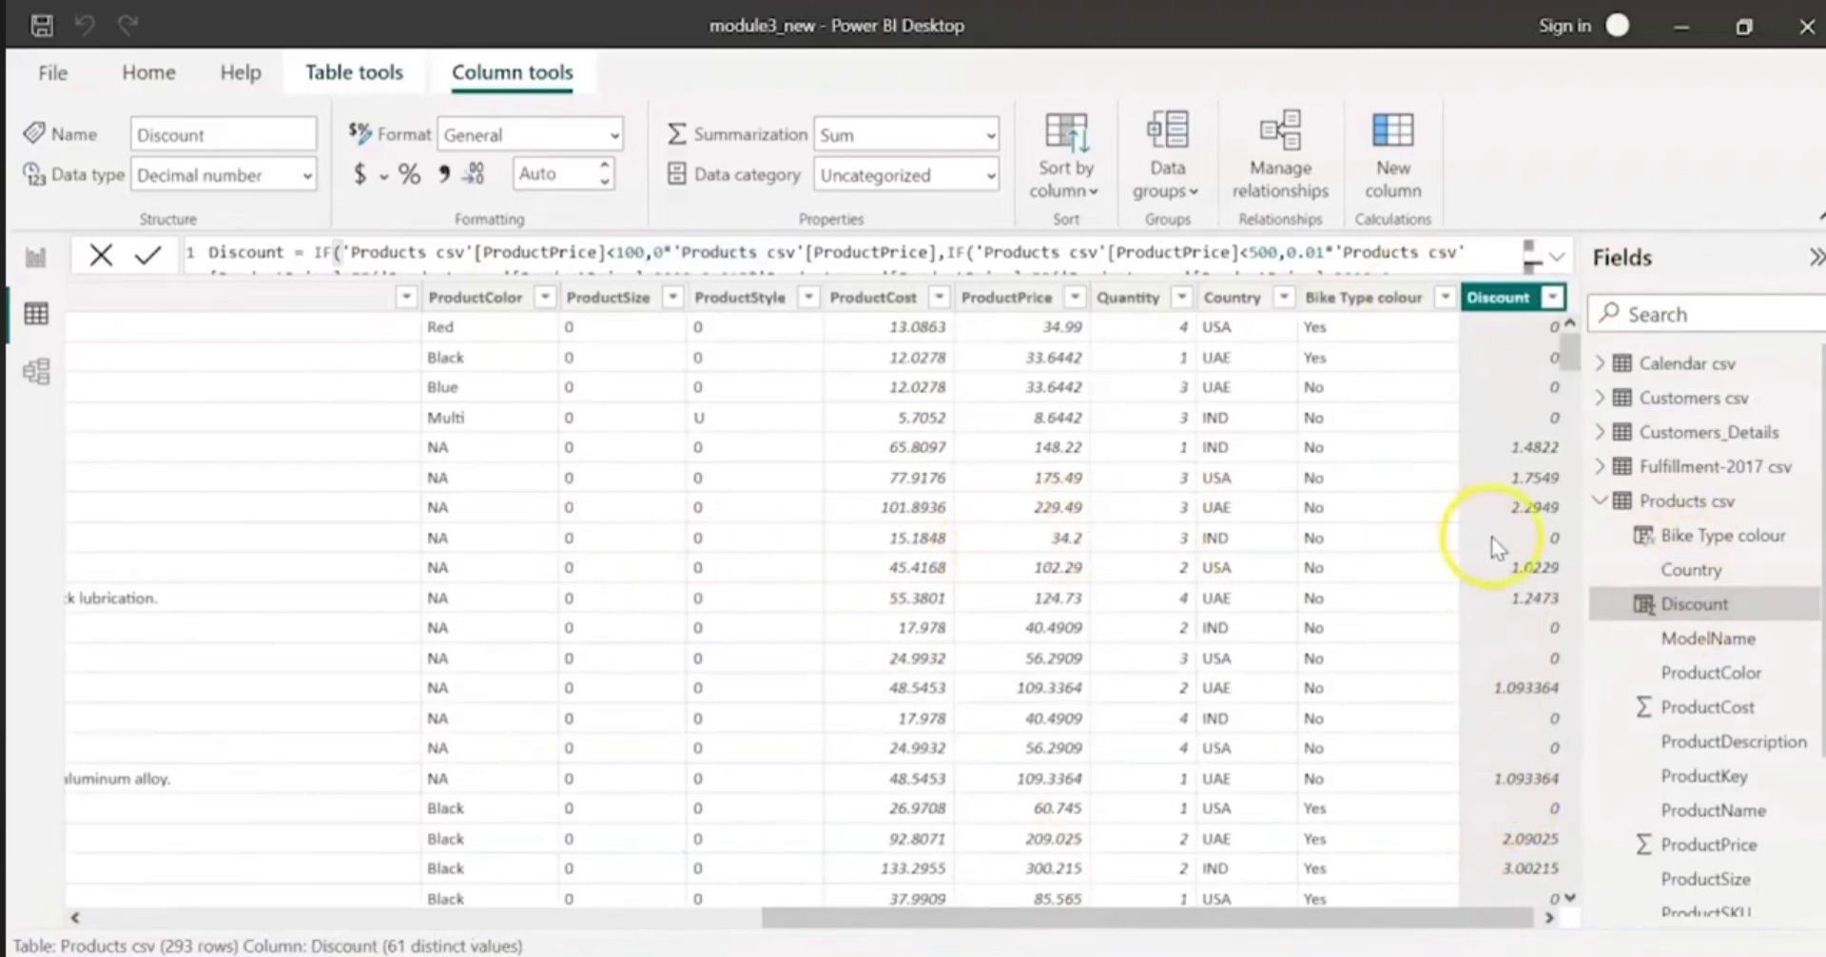
# Step: Compare the ProductPrice values with the Discount values in the Products csv rows, and review the Discount column's formula
pyautogui.click(1052, 536)
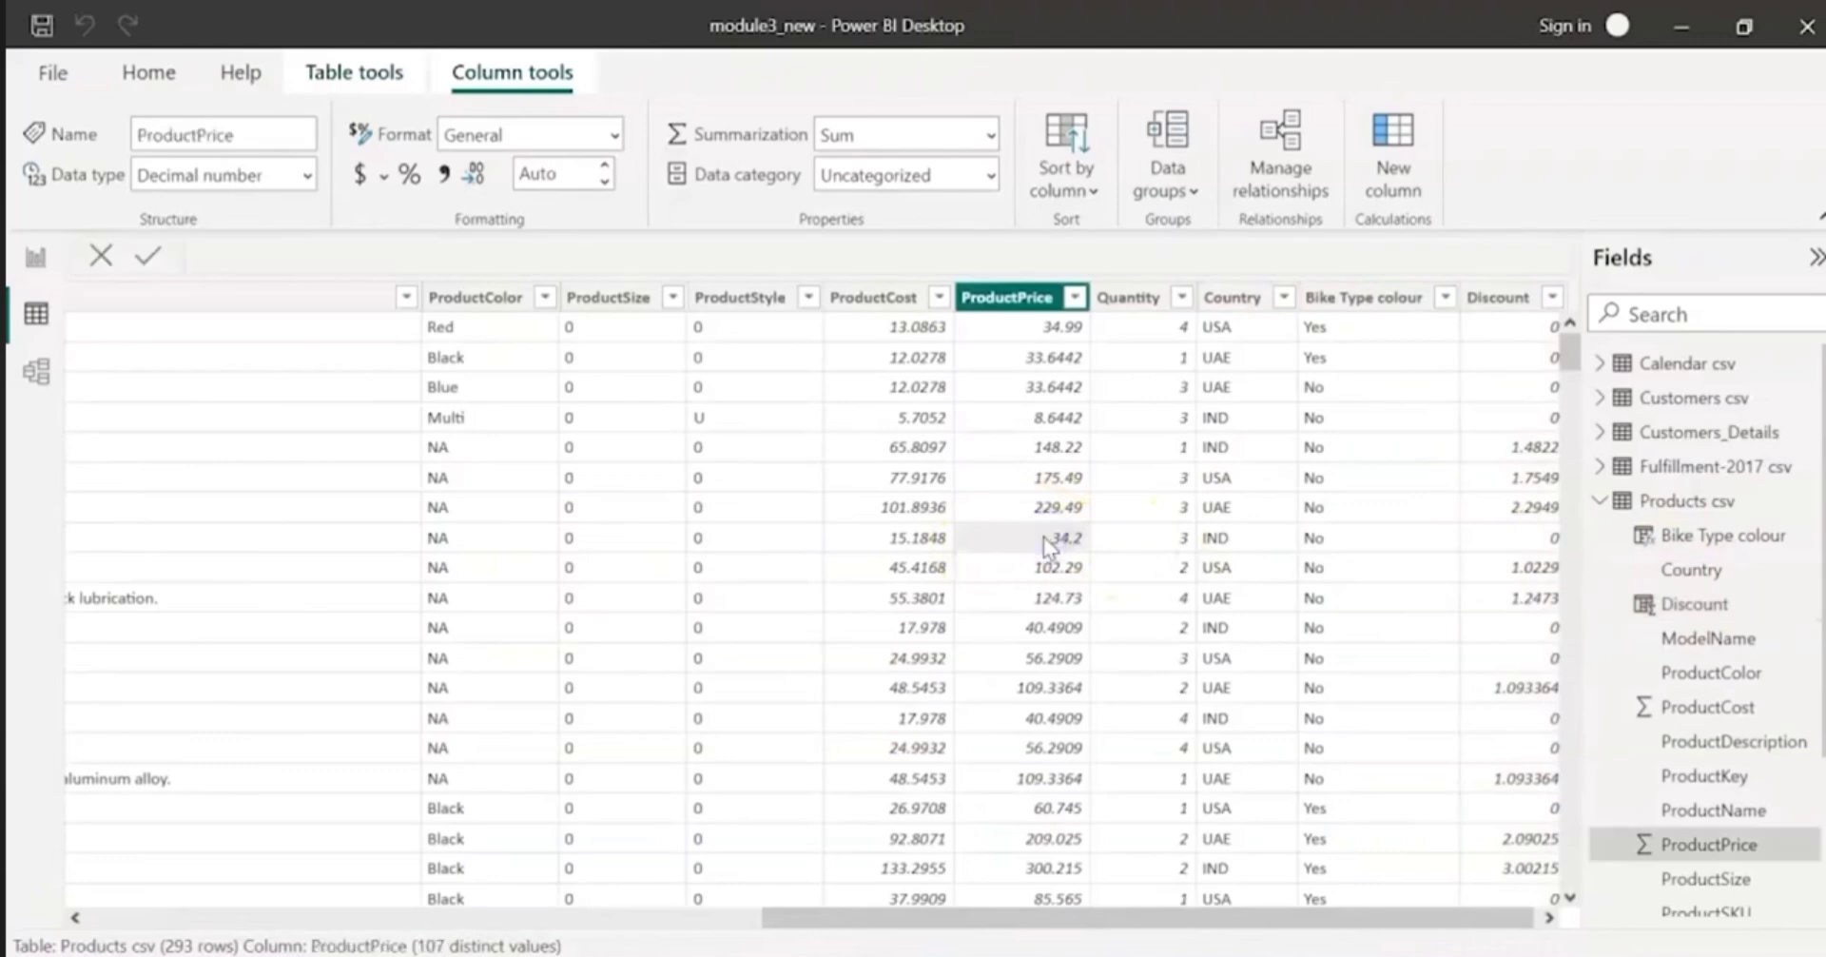
pyautogui.moveTo(1373, 918); pyautogui.dragTo(1424, 917)
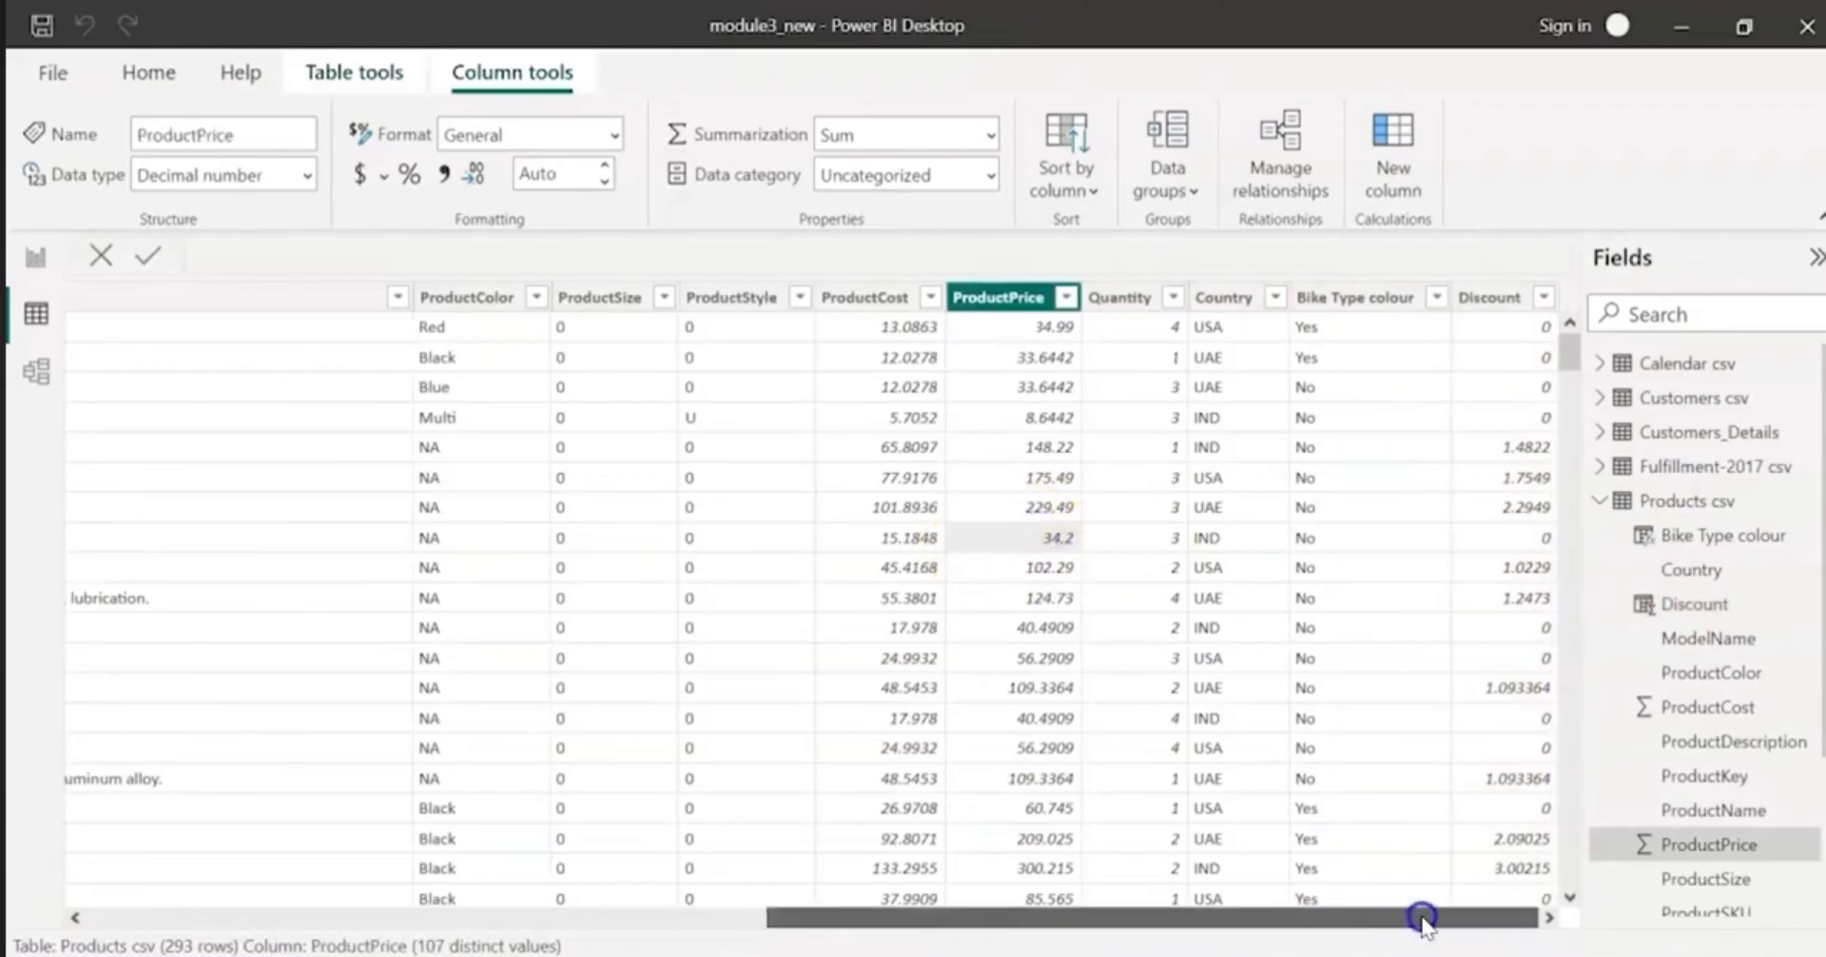
pyautogui.click(1062, 485)
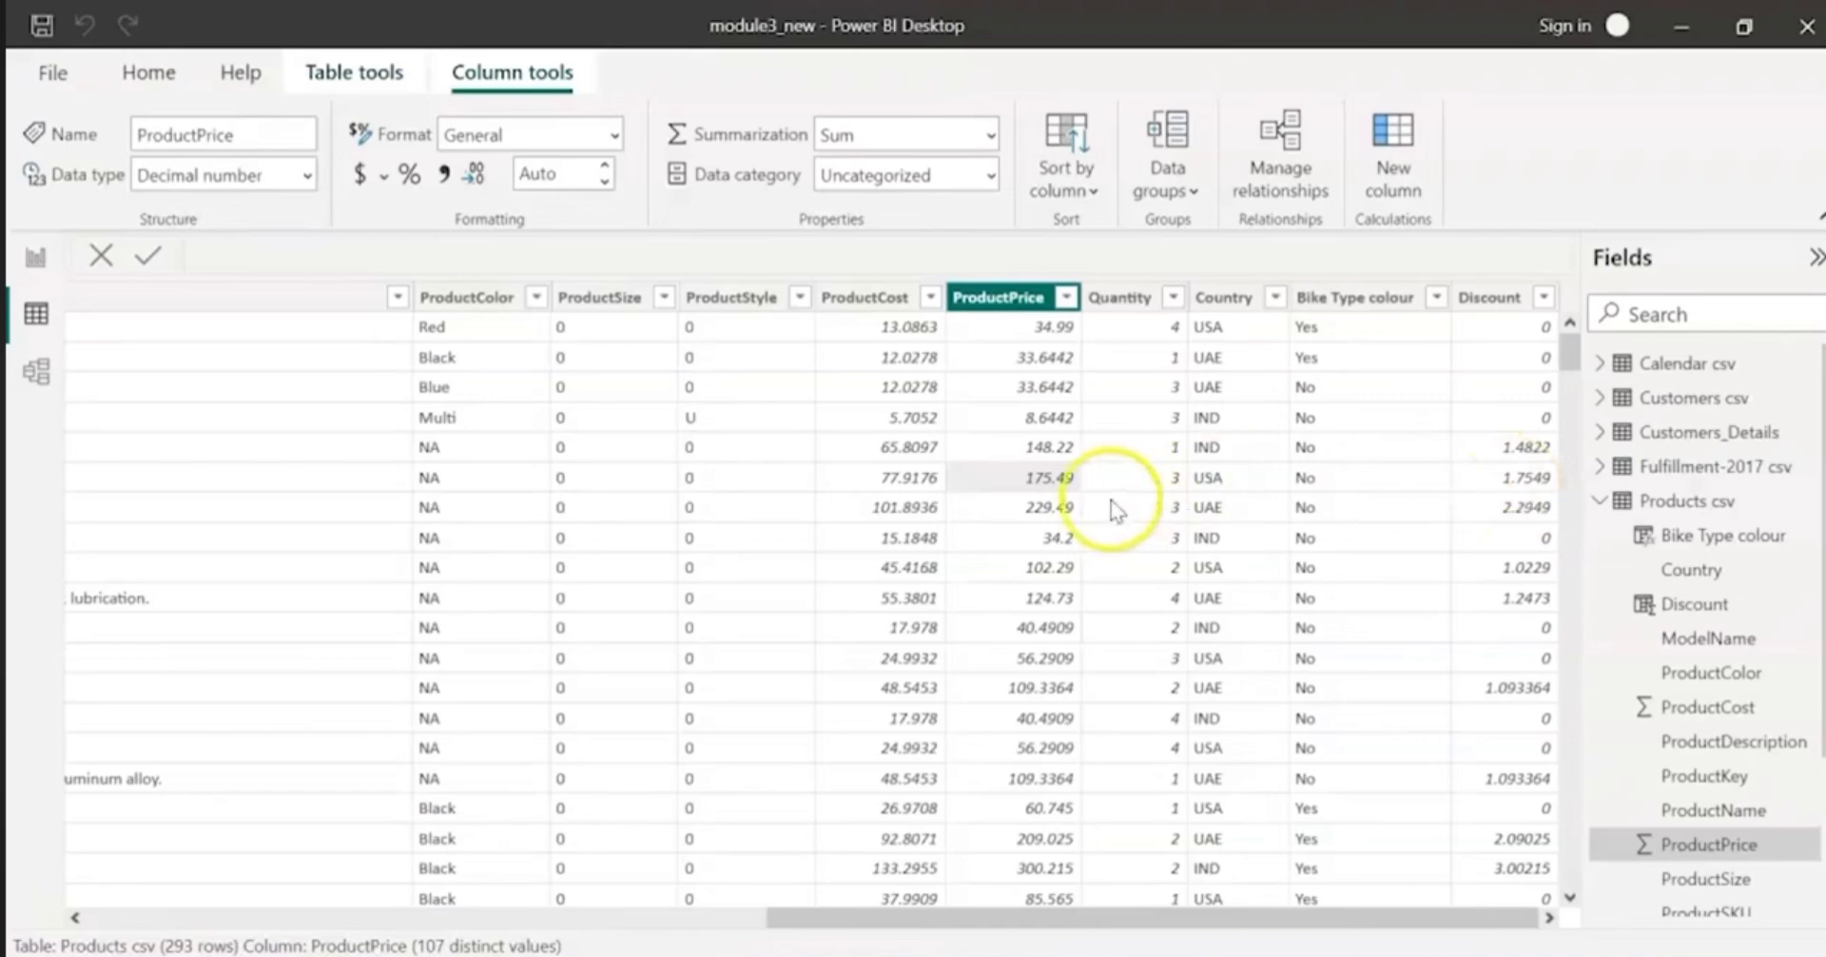
pyautogui.scroll(-2, 1473, 404)
pyautogui.scroll(2, 1473, 404)
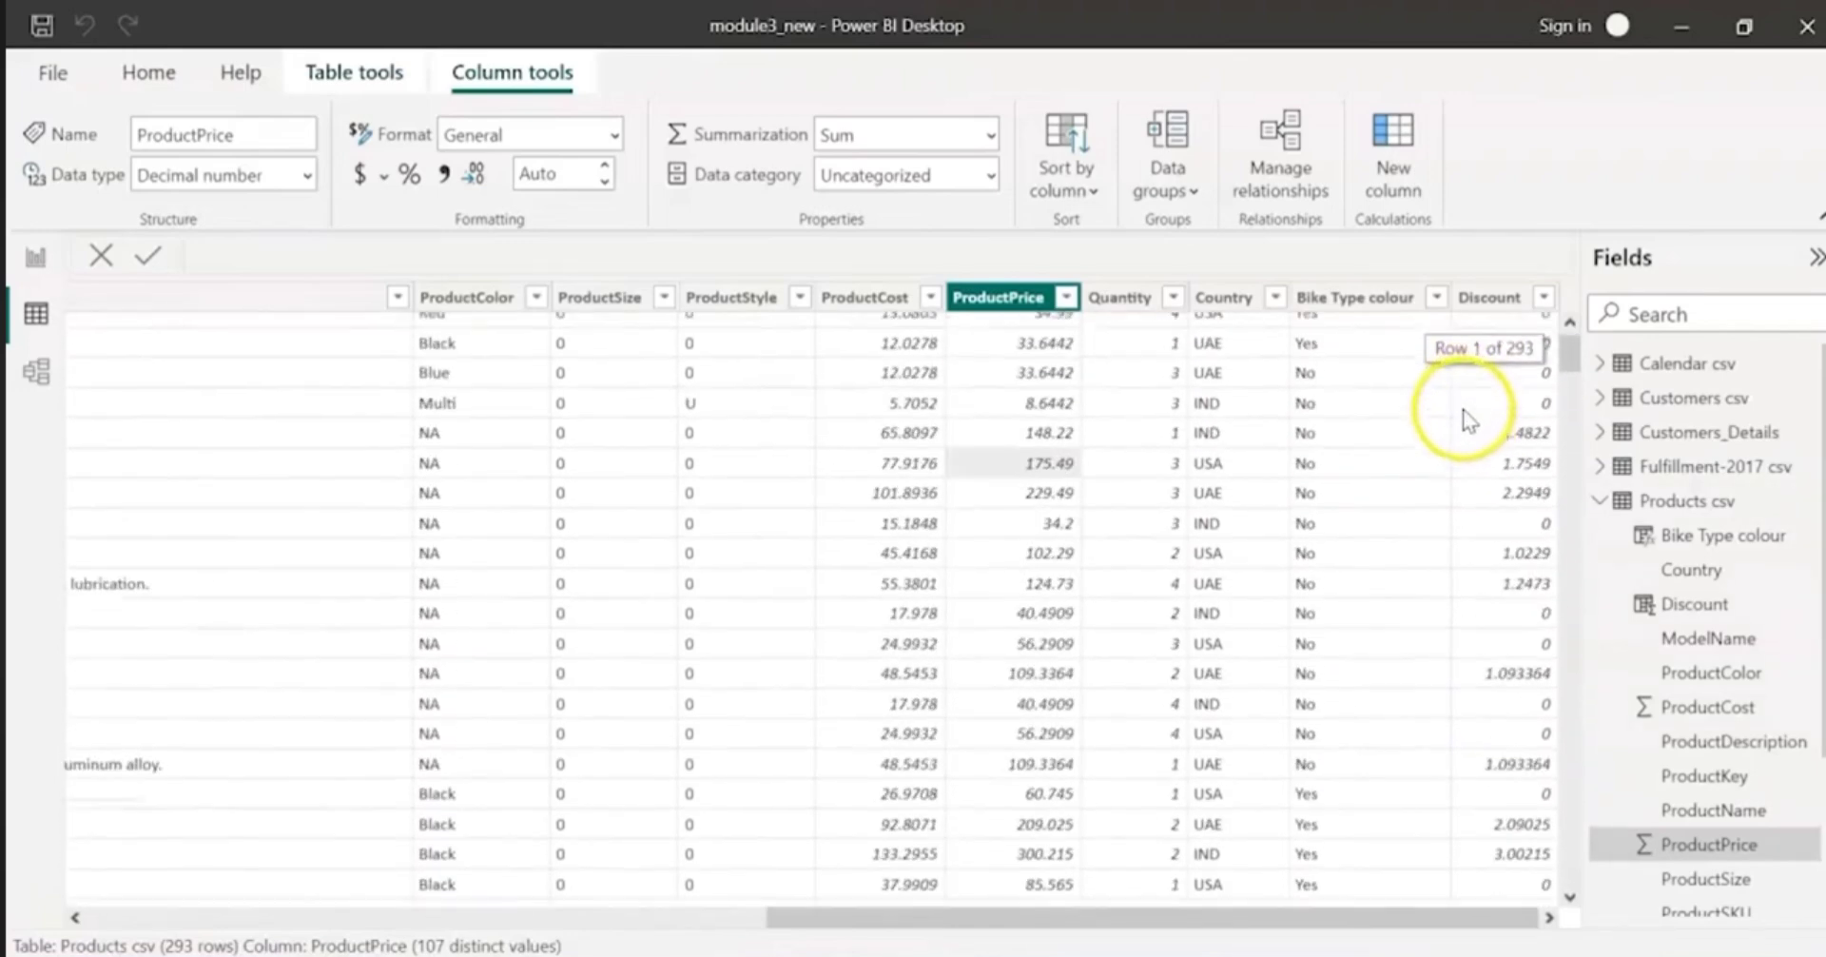
pyautogui.click(1659, 603)
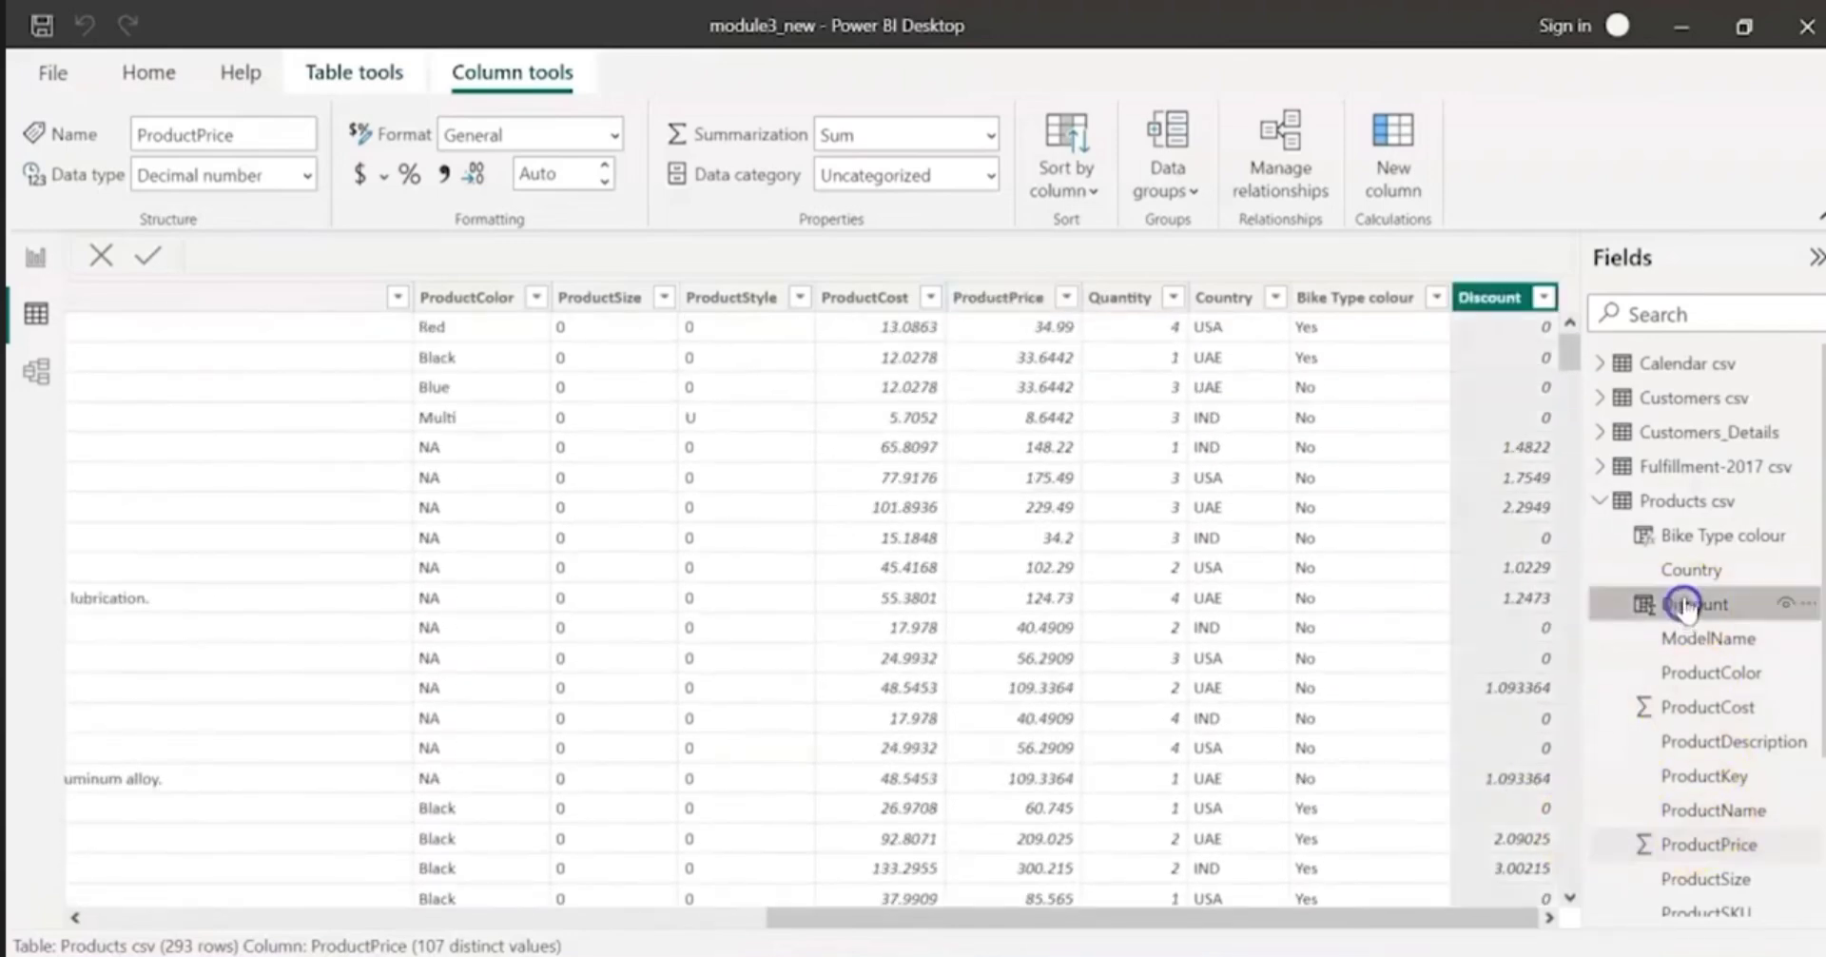
pyautogui.click(1679, 536)
pyautogui.click(1685, 603)
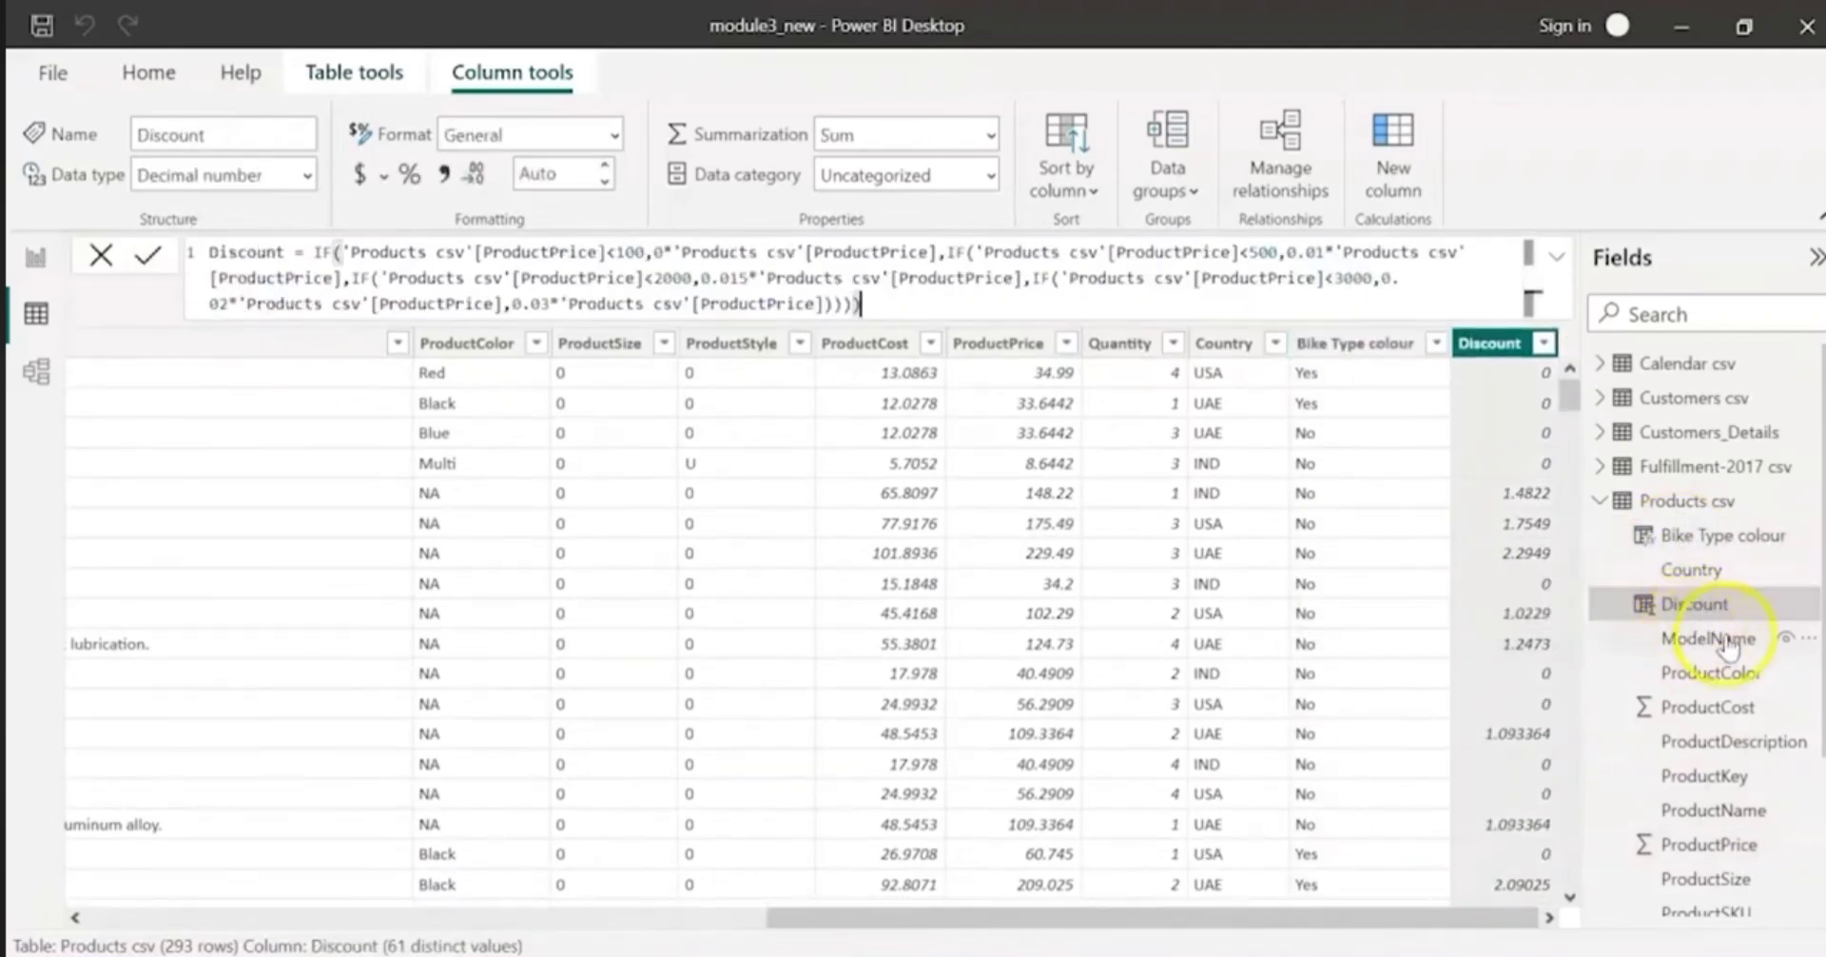
# Step: Add a calculated column to the Sales-2017 csv table and name it Cost
pyautogui.click(1600, 500)
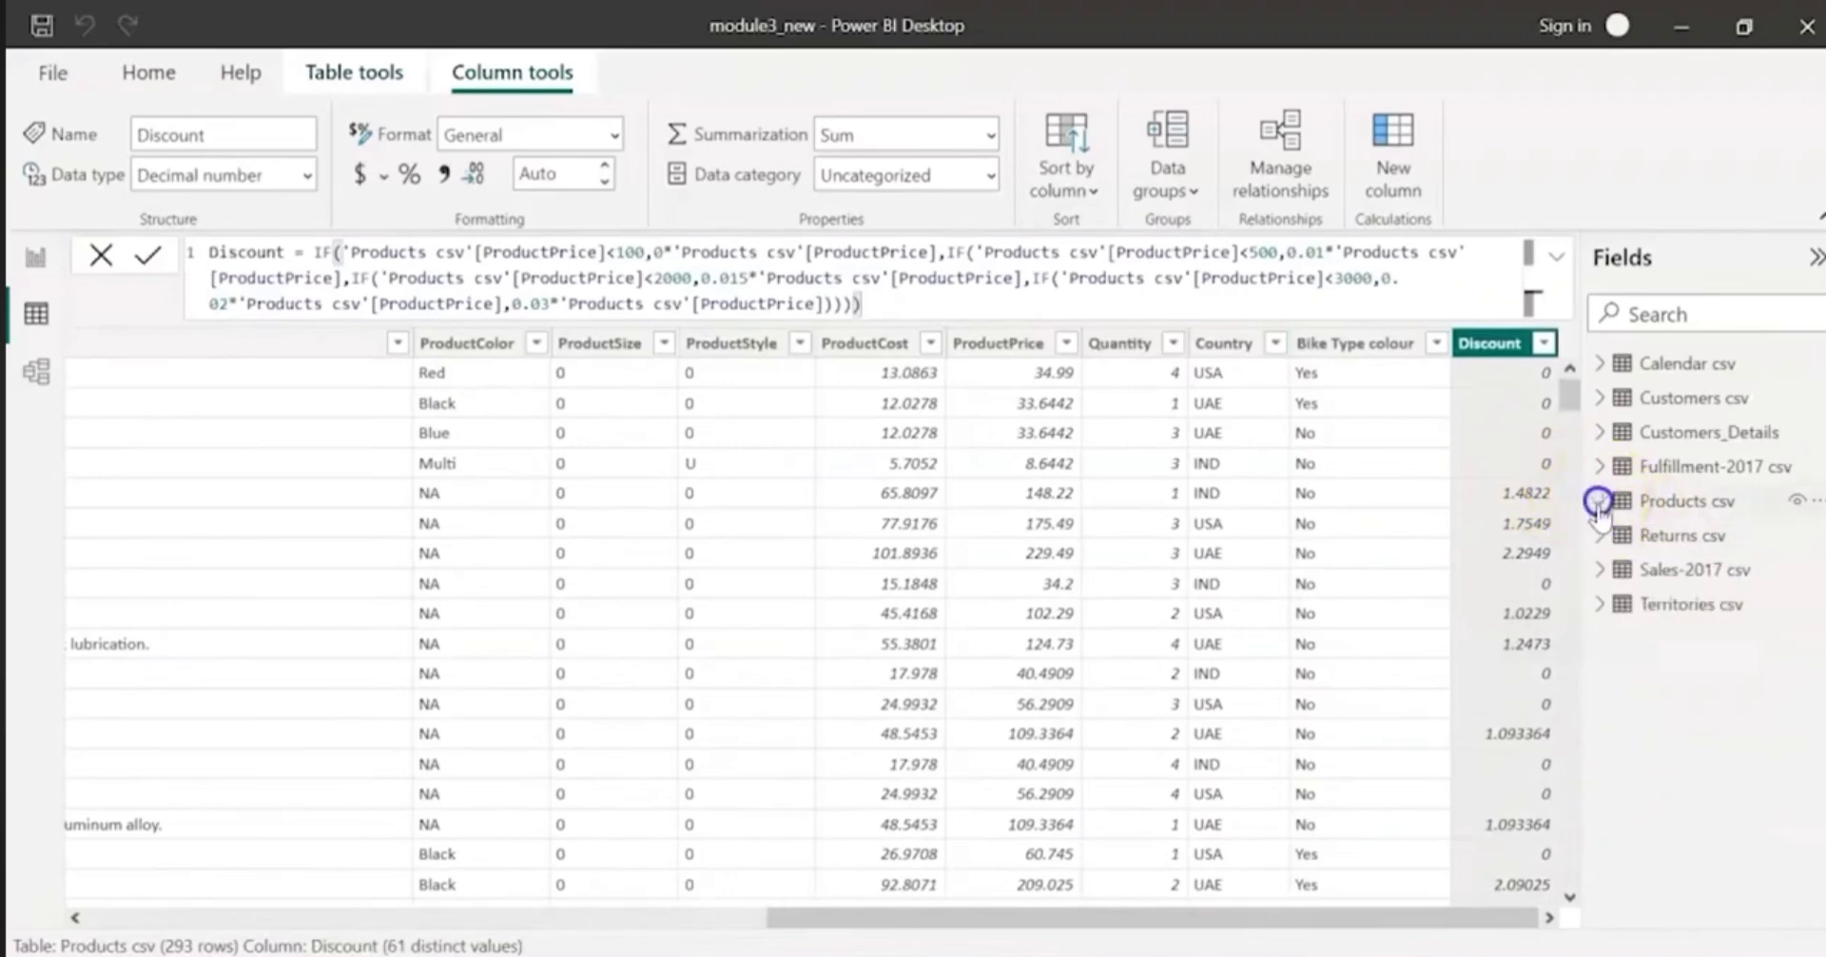
pyautogui.click(1601, 571)
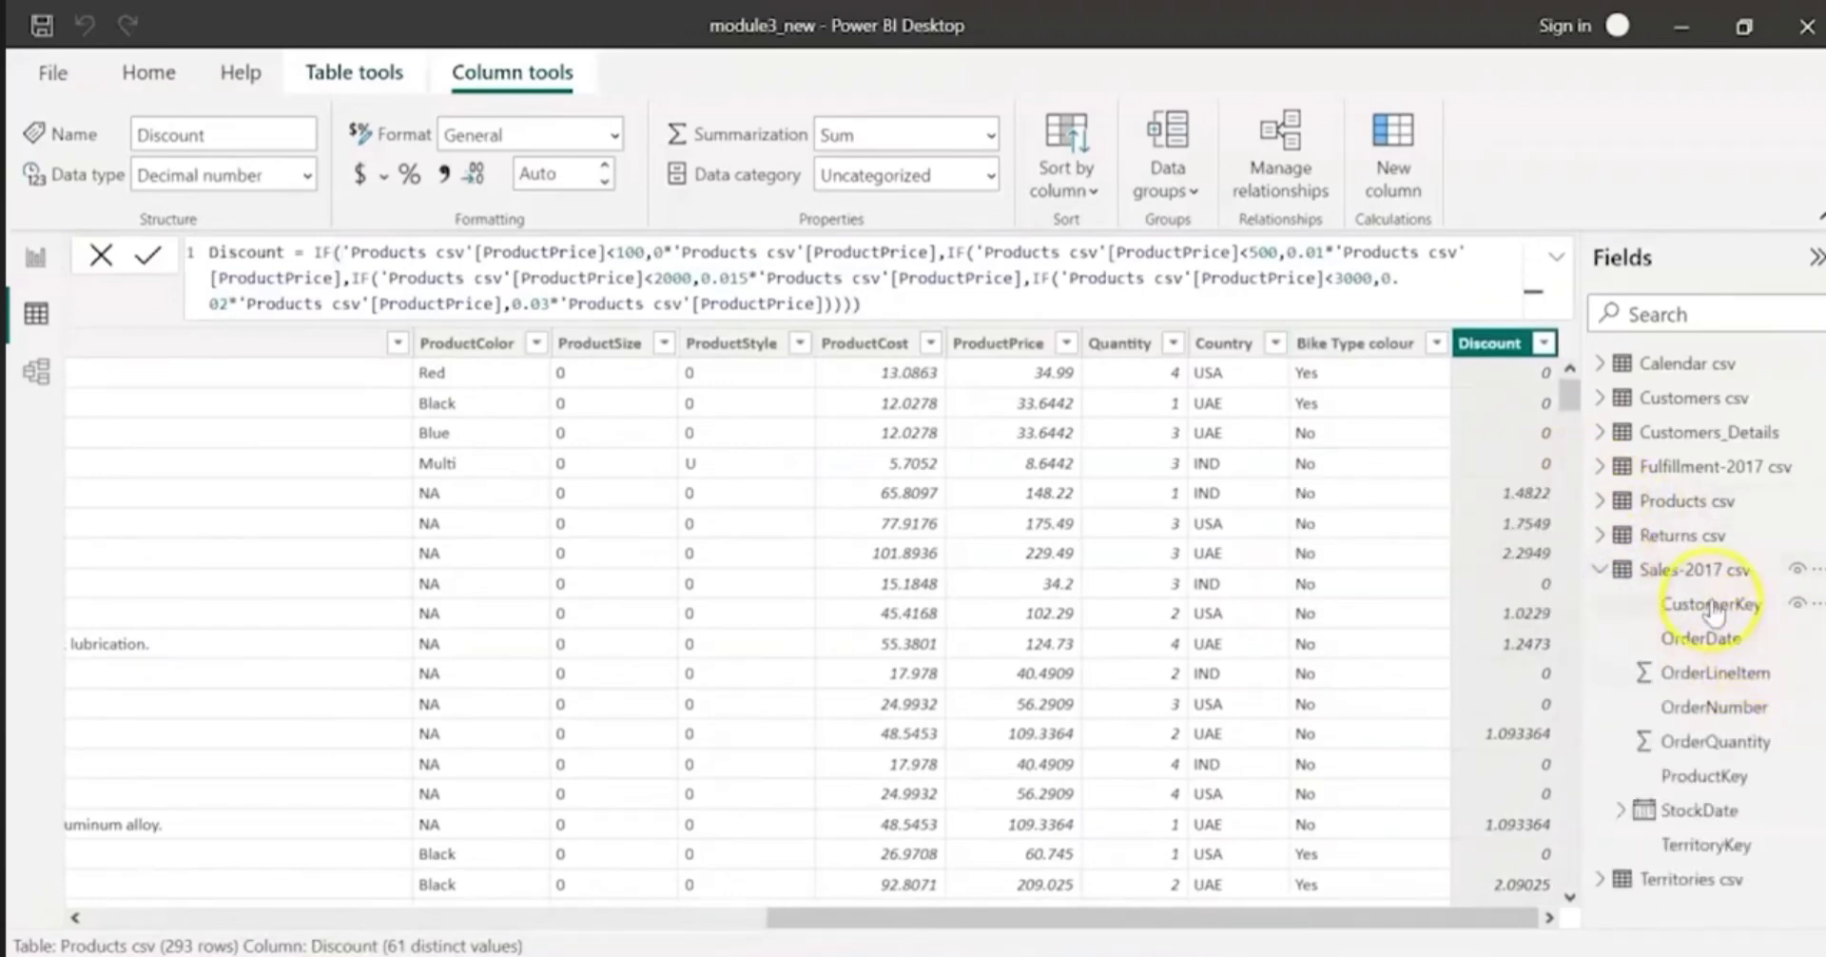
pyautogui.click(1707, 572)
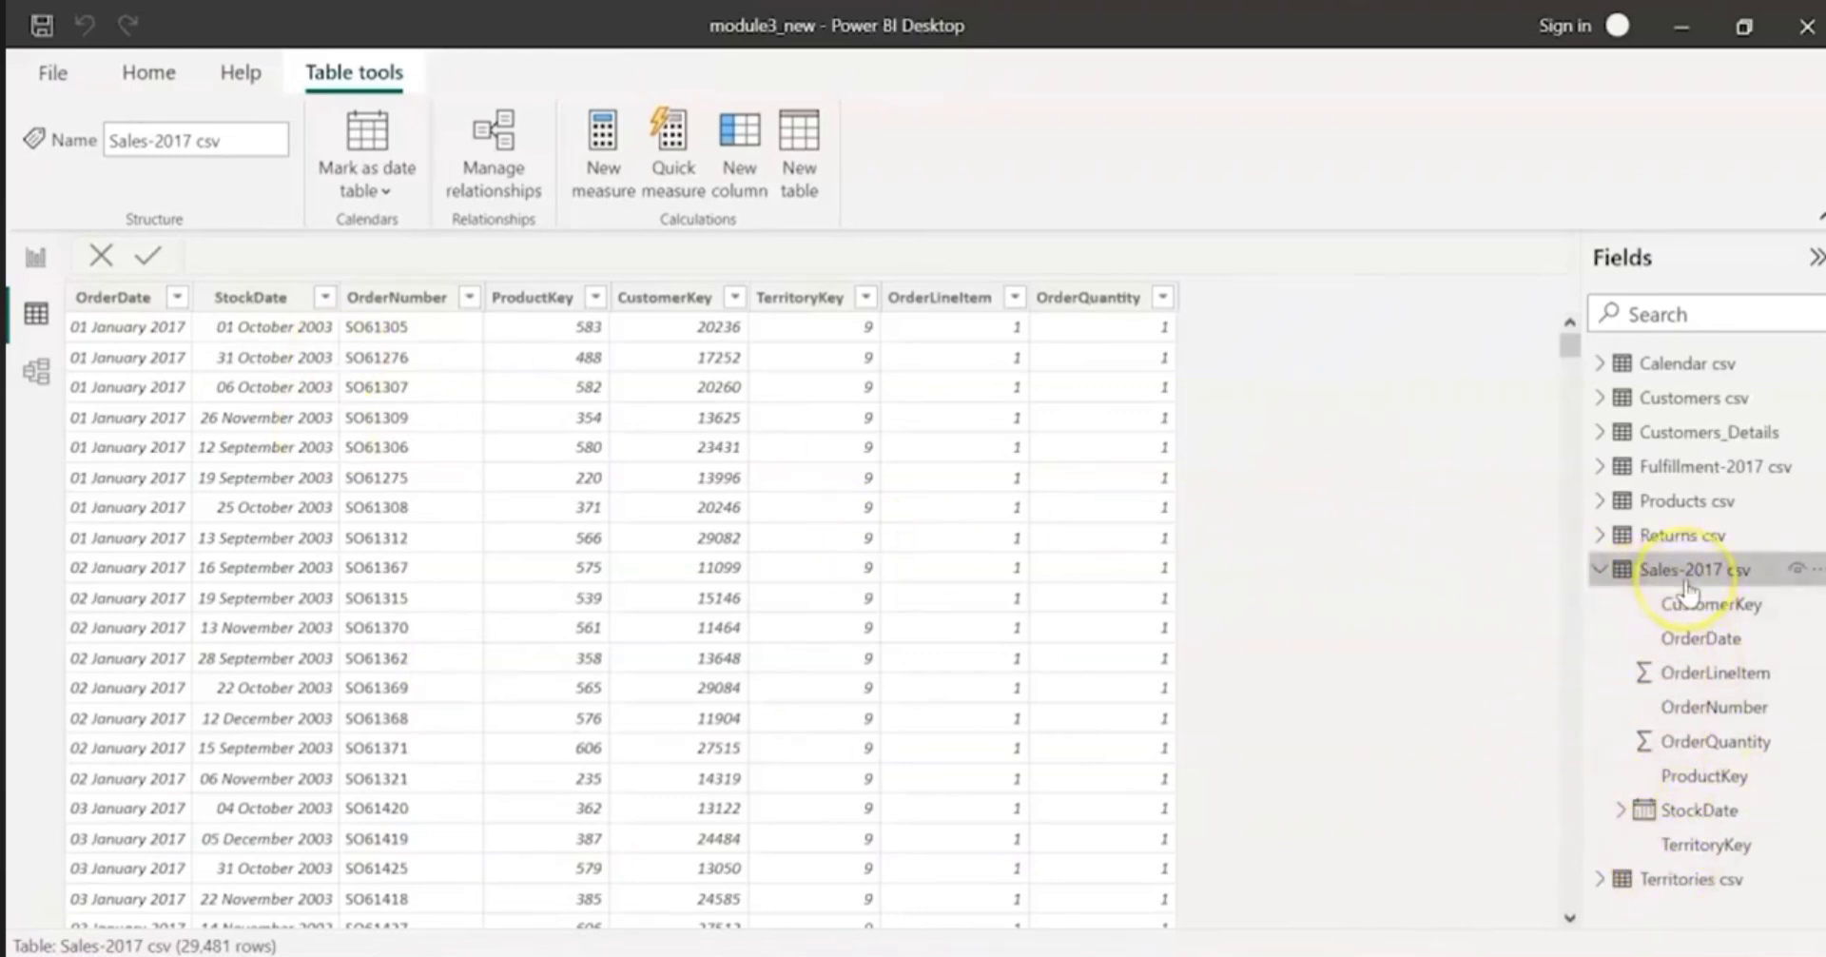
pyautogui.moveTo(1684, 590)
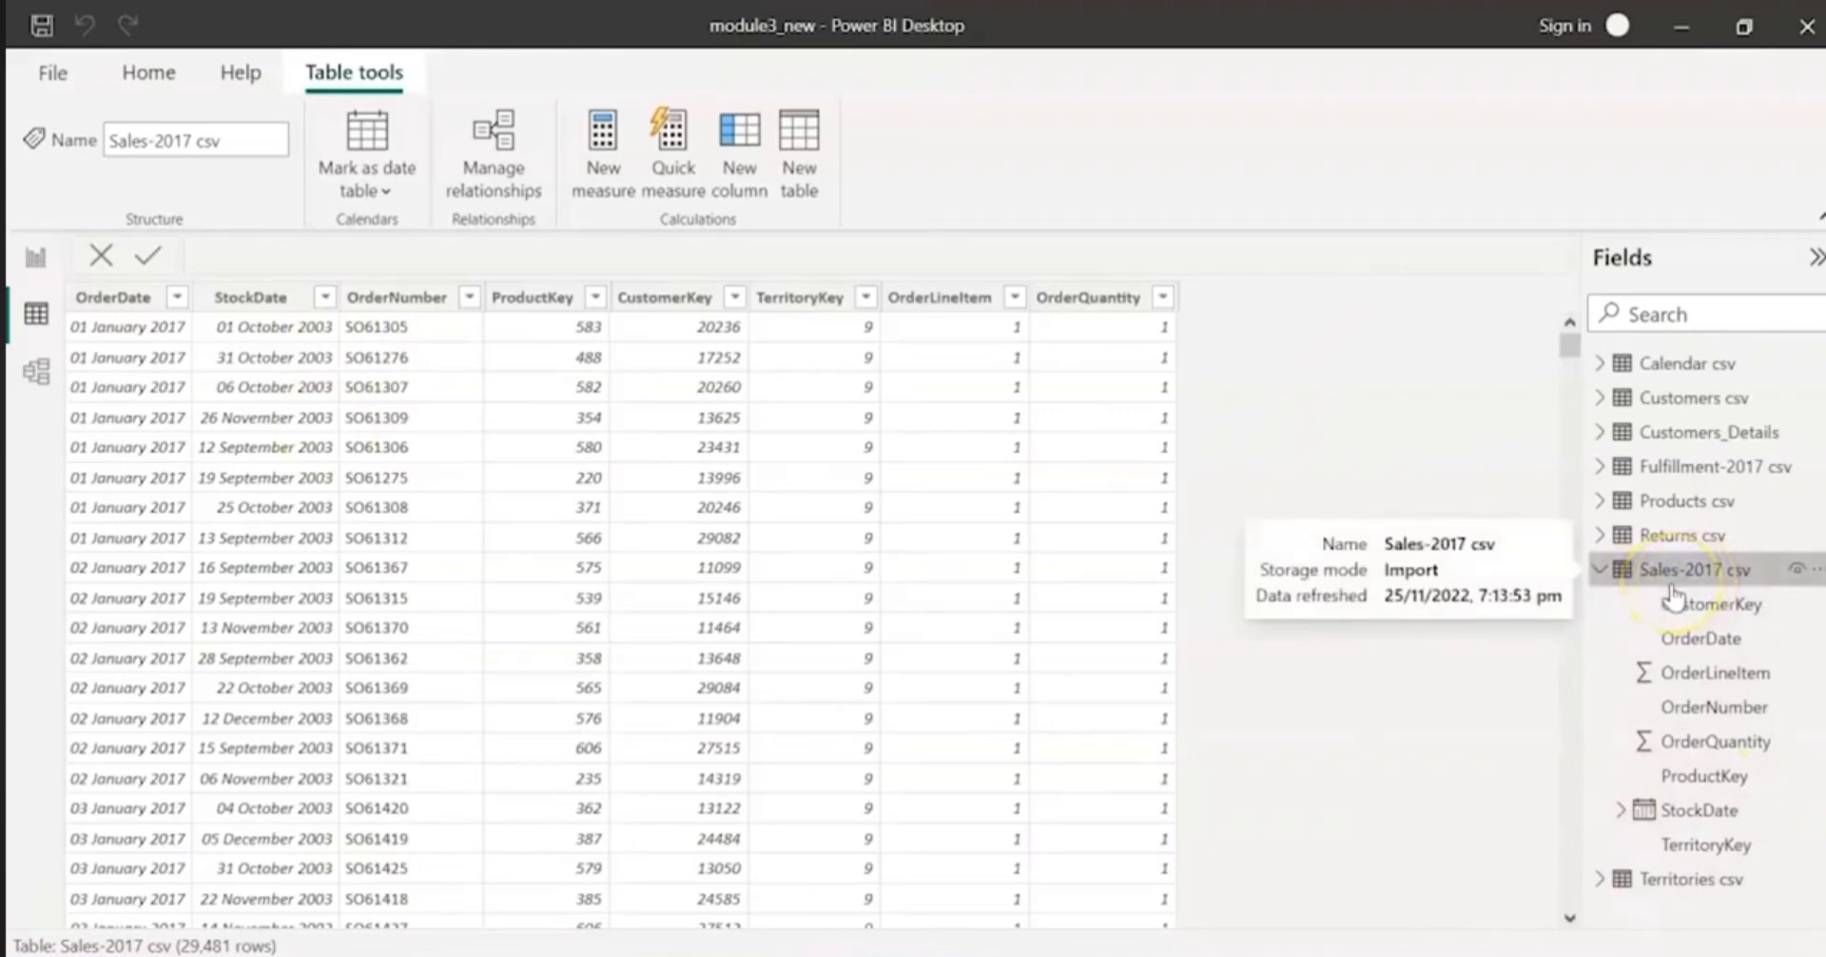
pyautogui.click(748, 160)
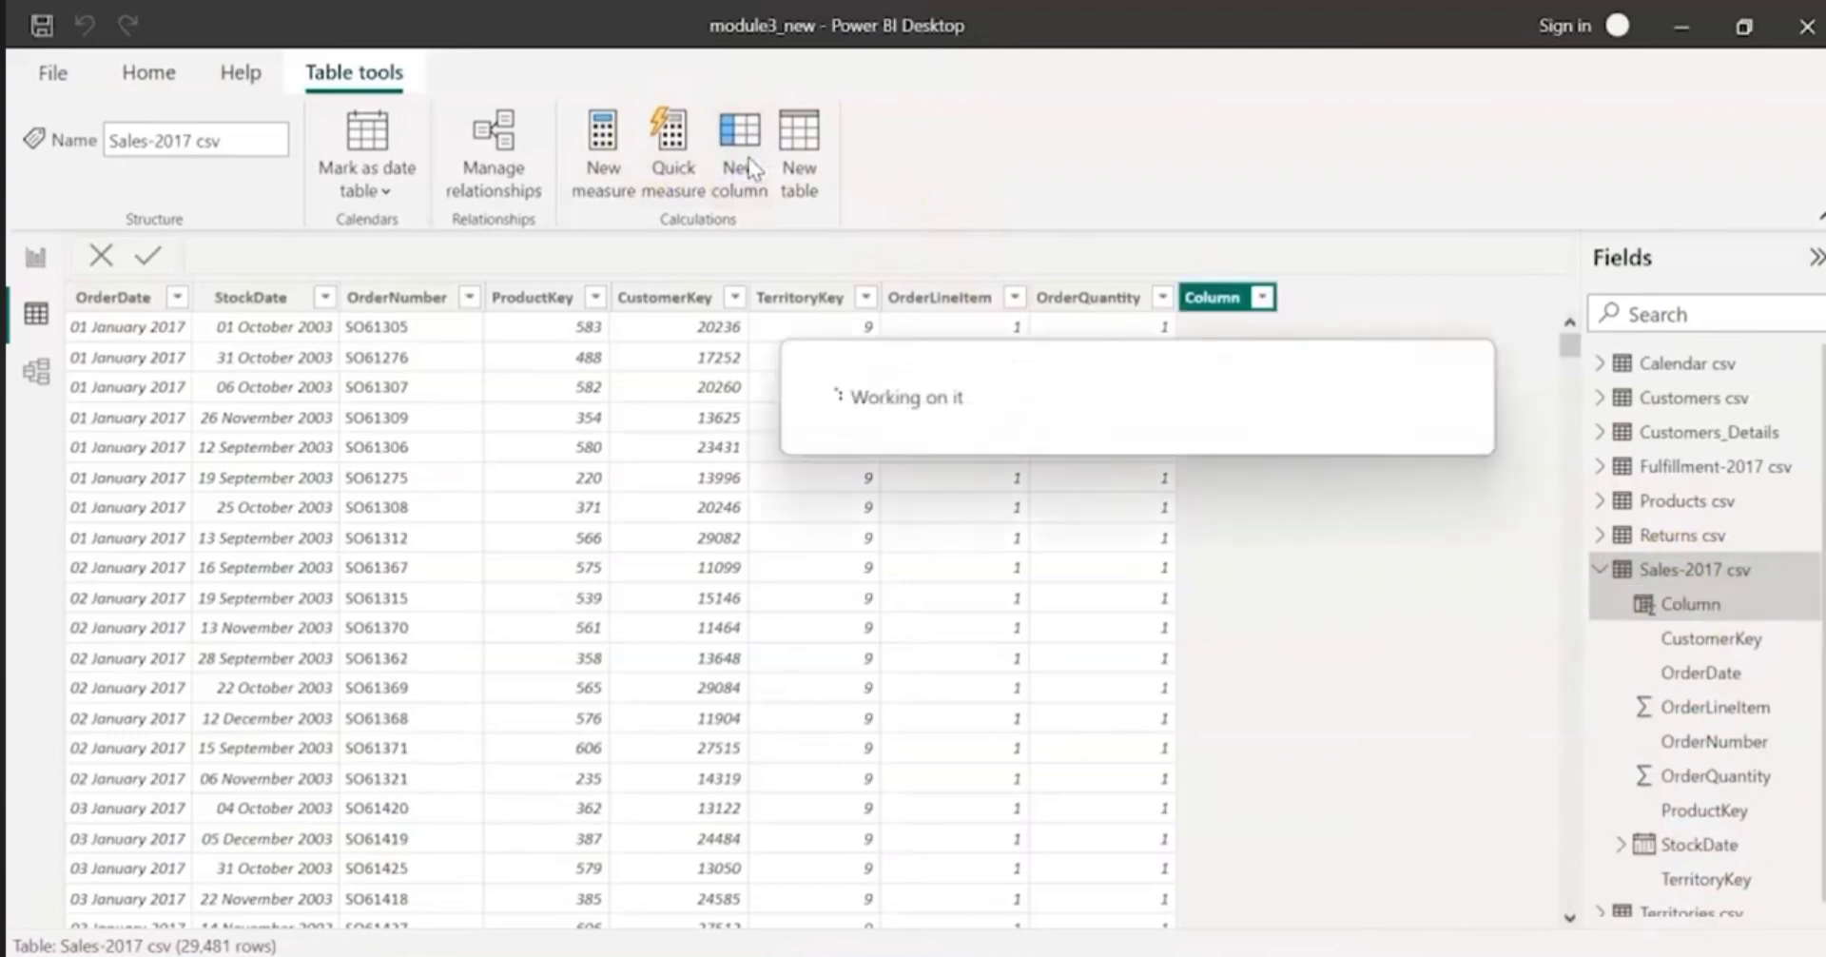
pyautogui.doubleClick(233, 252)
pyautogui.write('Cost =')
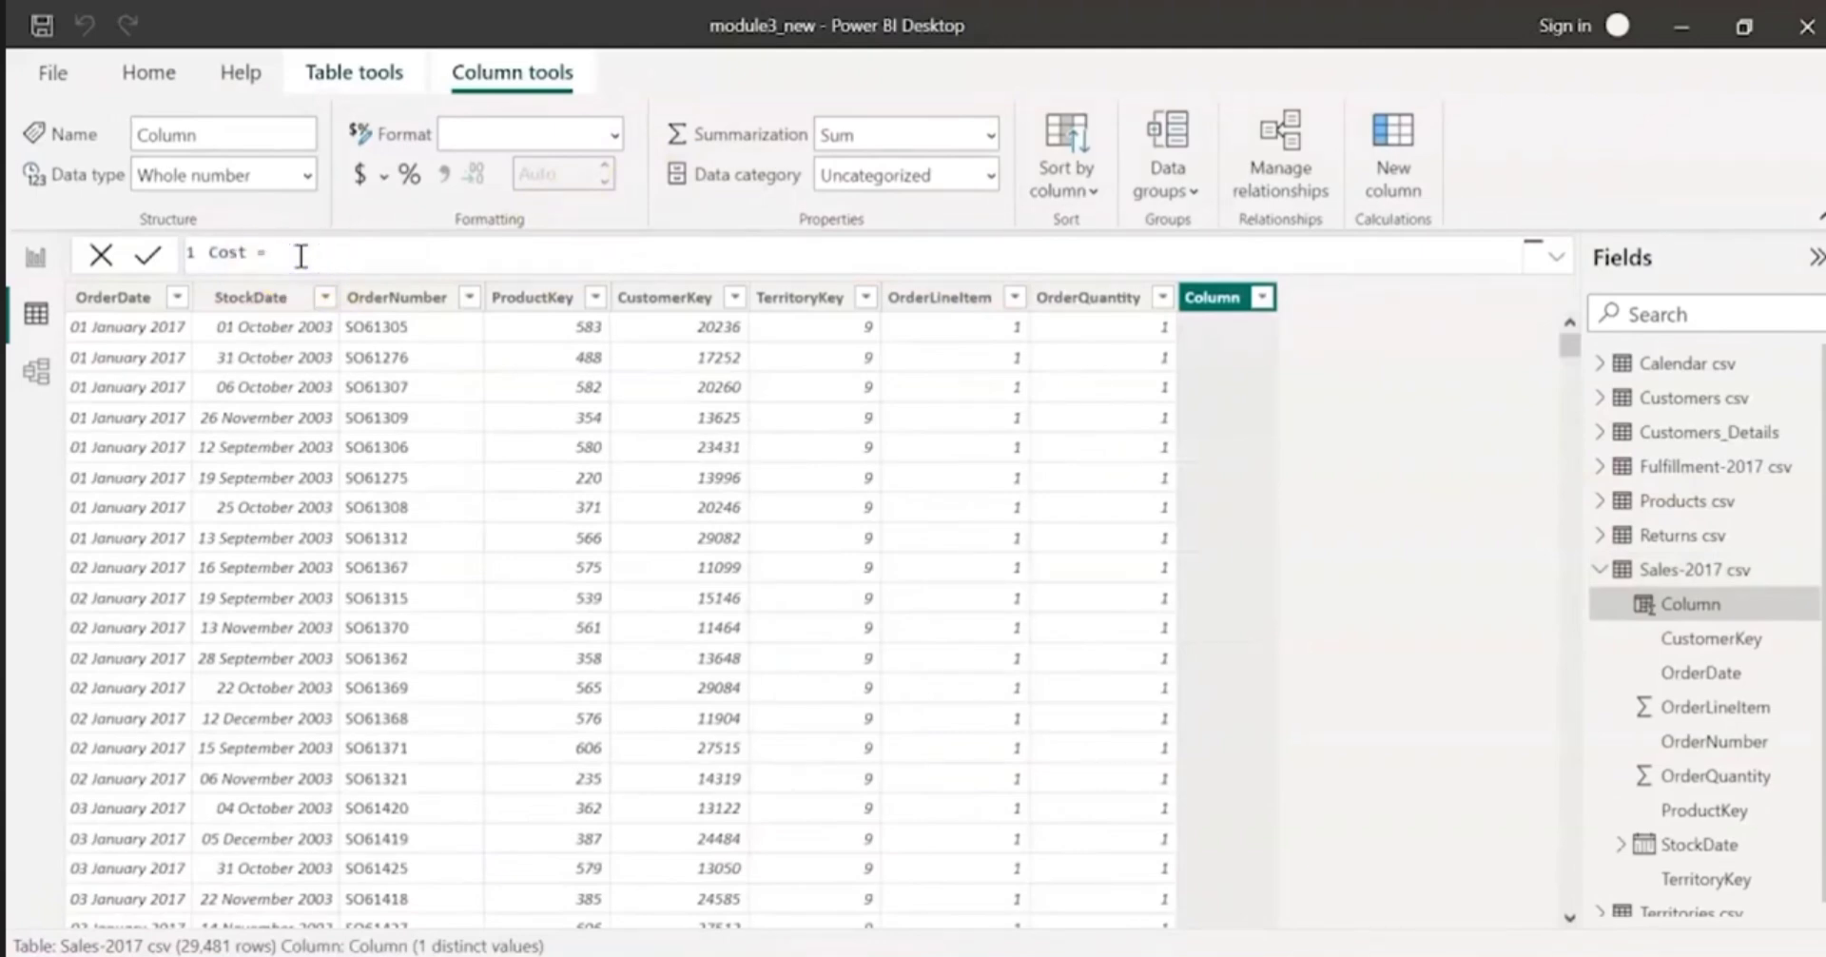
# Step: Begin the Cost formula with 'Sales-2017 csv'[OrderQuantity] followed by the multiplication operator
pyautogui.write('order')
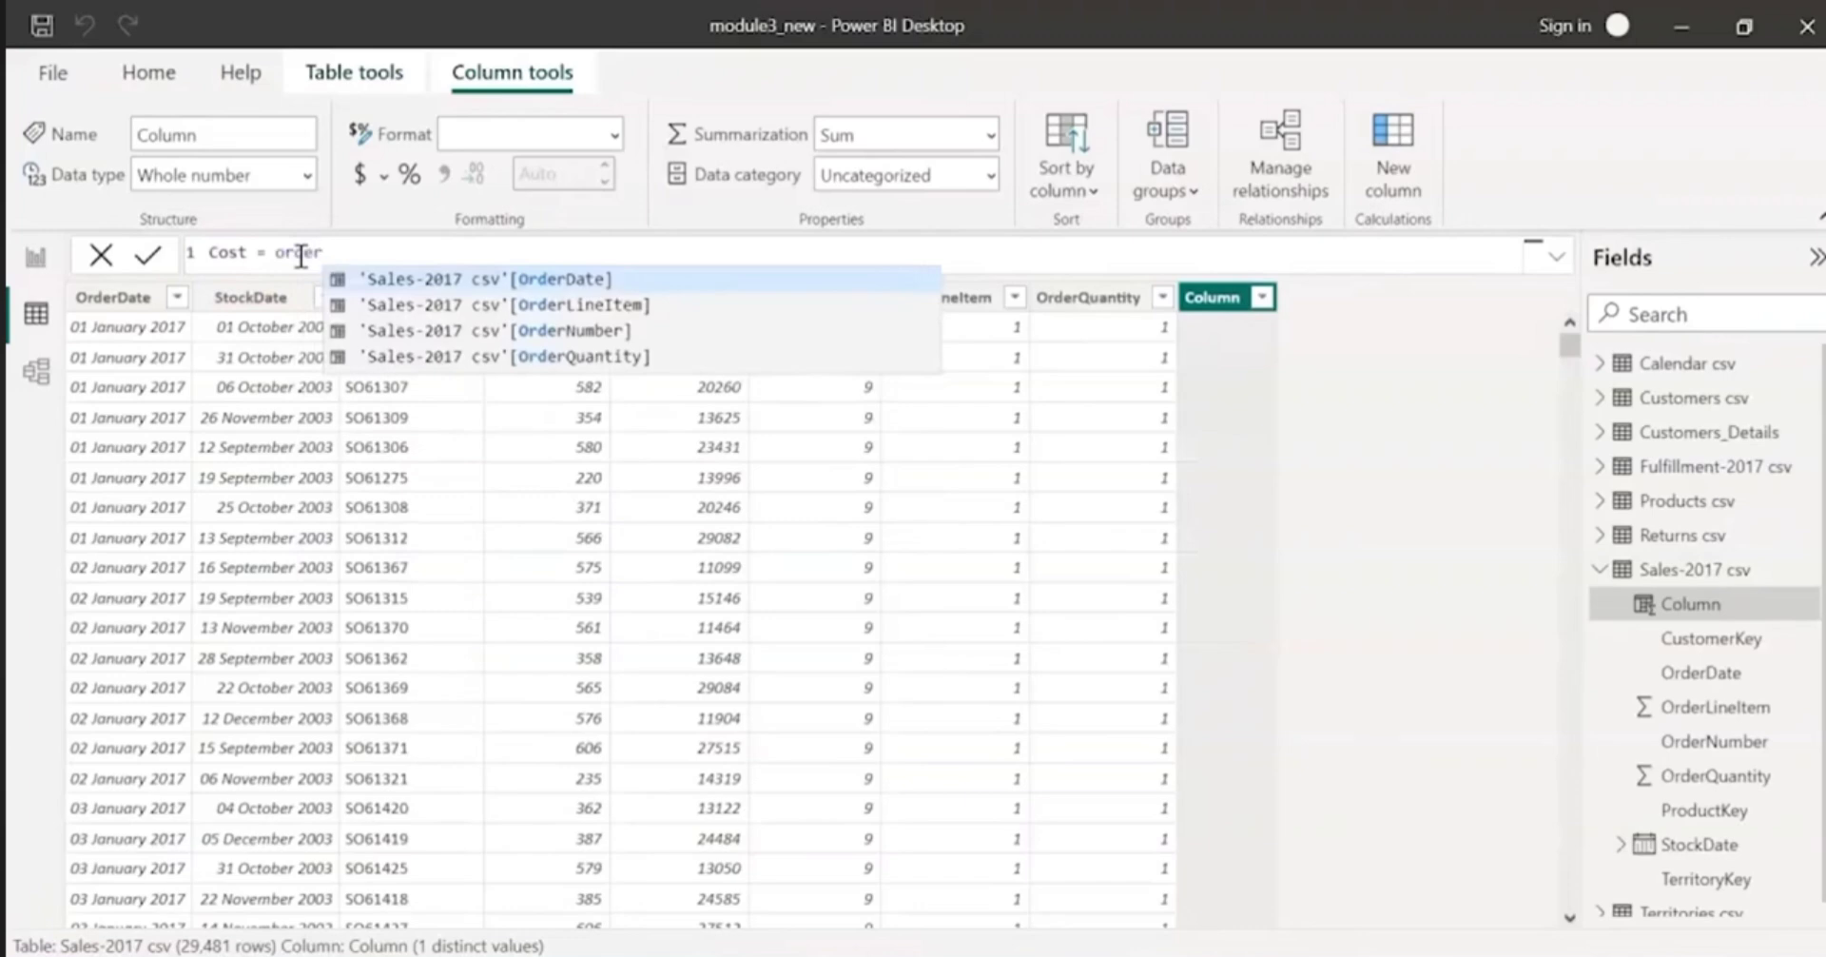
pyautogui.press('Down')
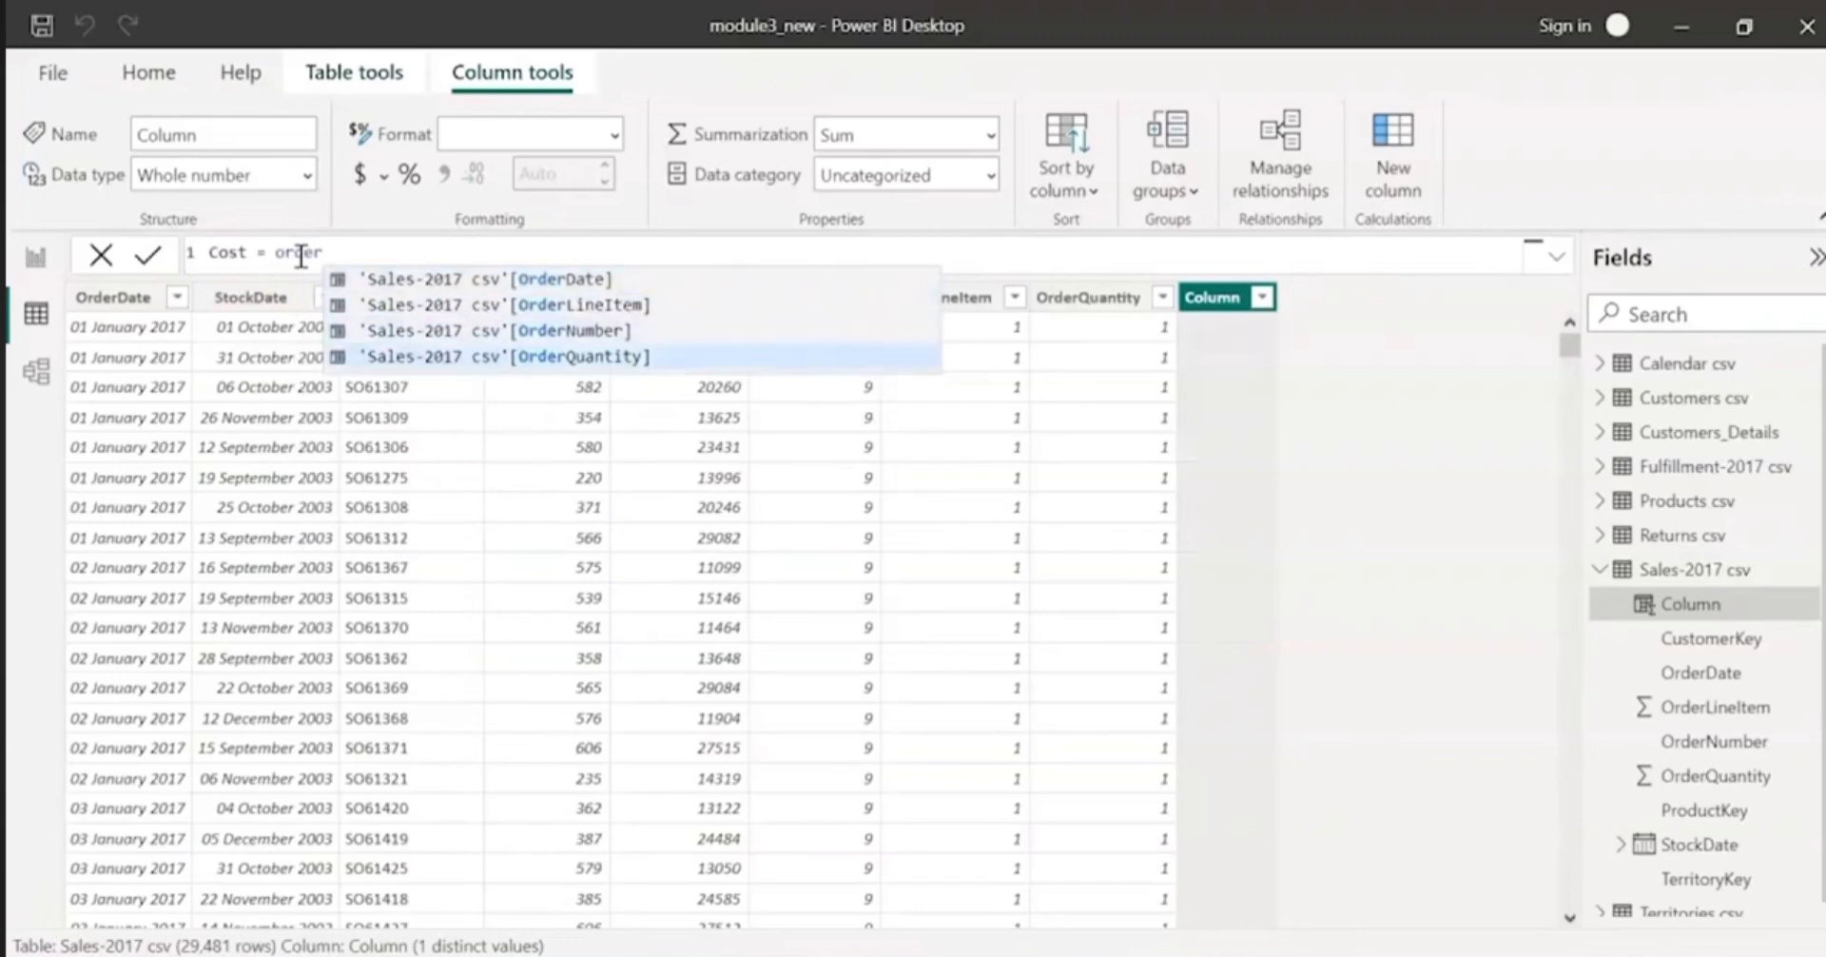
pyautogui.press('Tab')
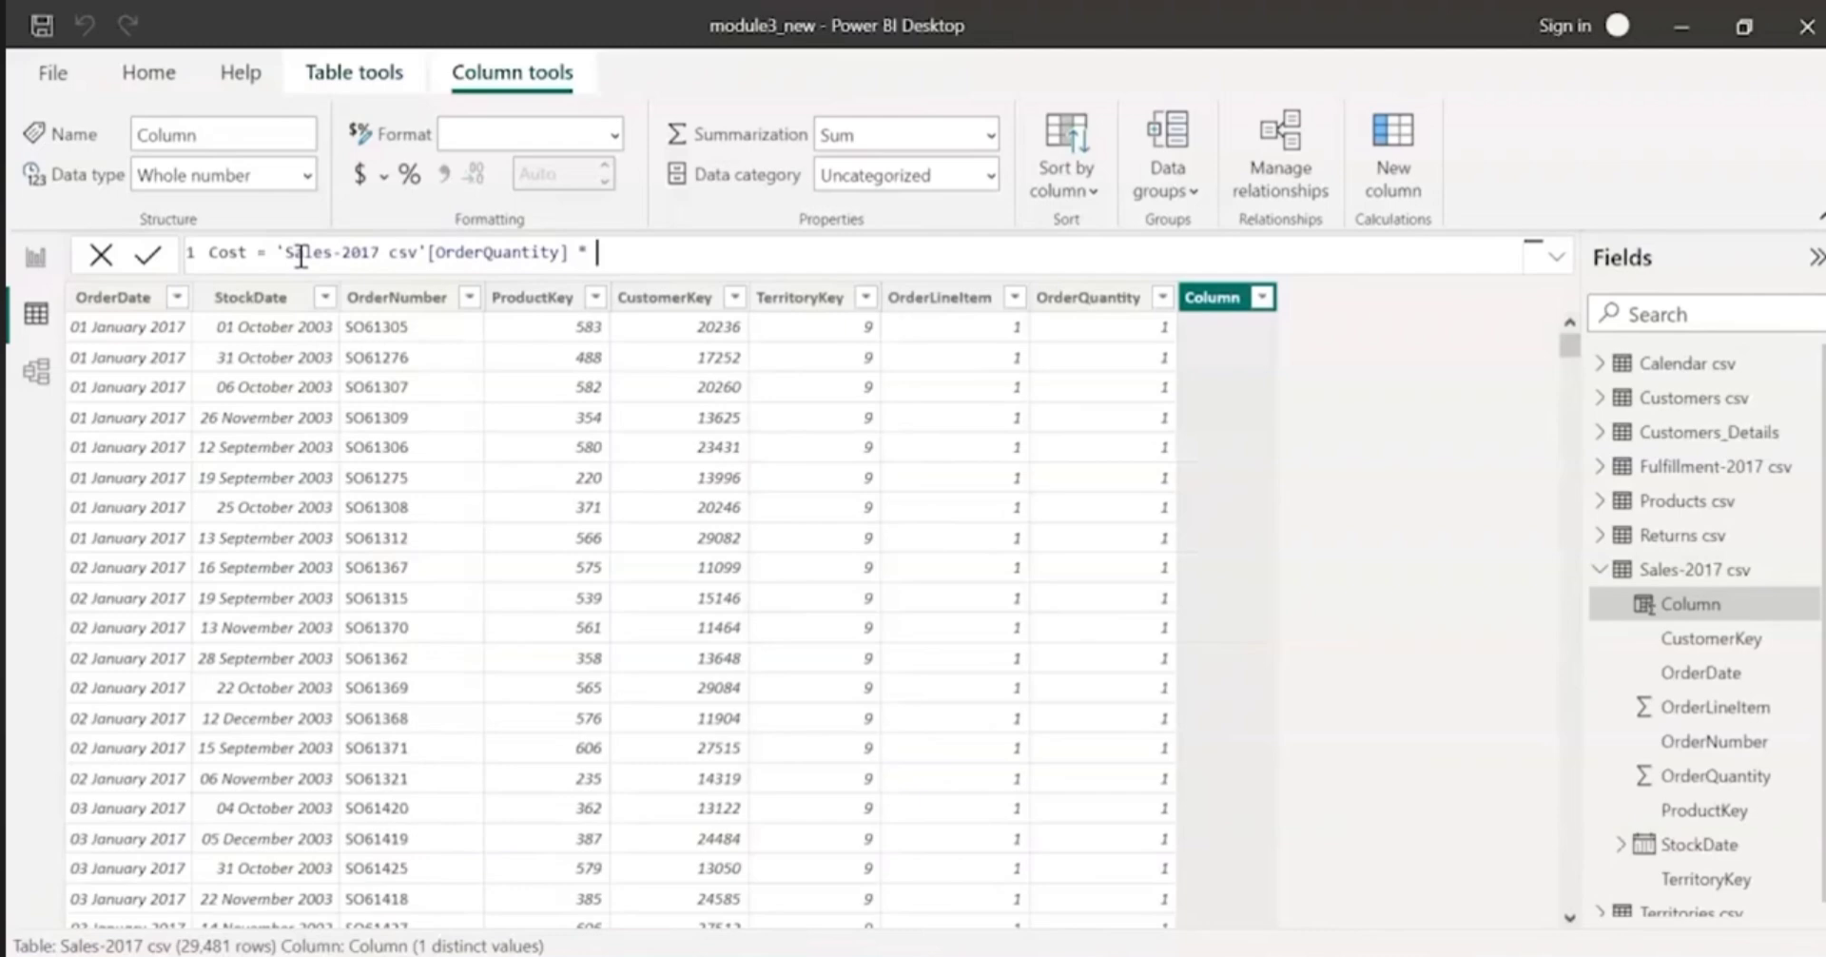
# Step: Add the RELATED function with its opening parenthesis as the second factor of the Cost formula
pyautogui.write('re')
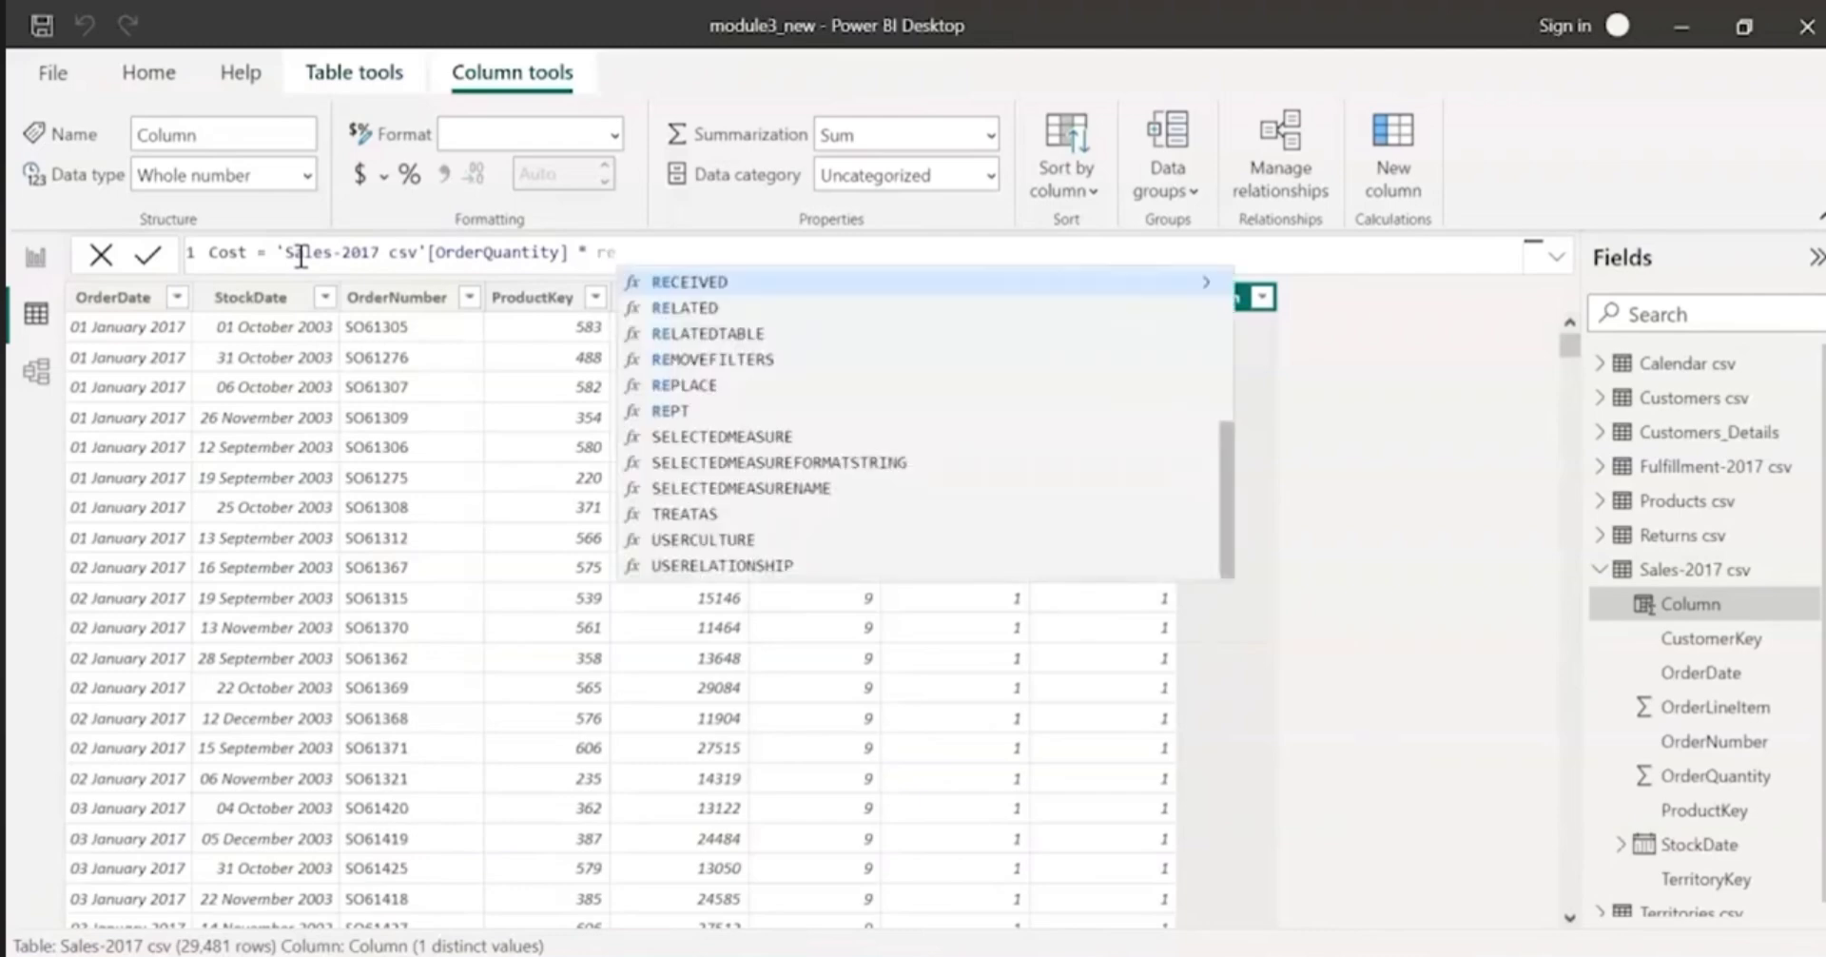
pyautogui.write('alted')
pyautogui.press('BackSpace')
pyautogui.press('BackSpace')
pyautogui.press('BackSpace')
pyautogui.press('BackSpace')
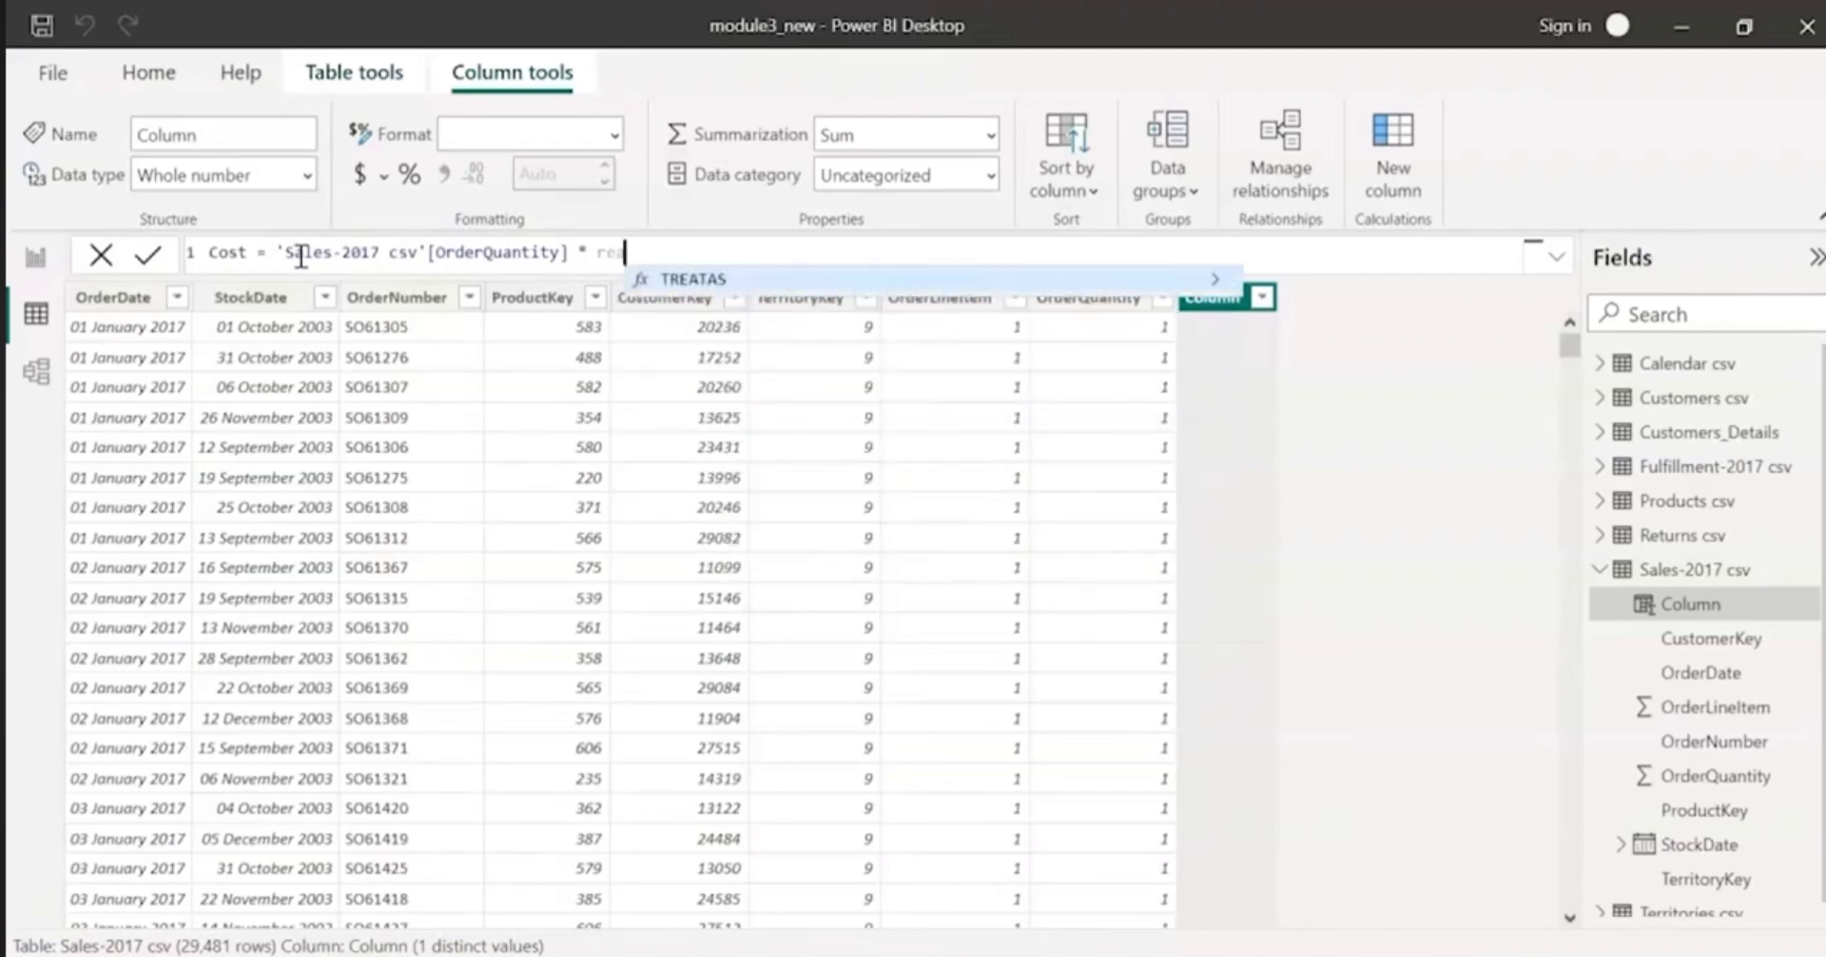
pyautogui.write('lated')
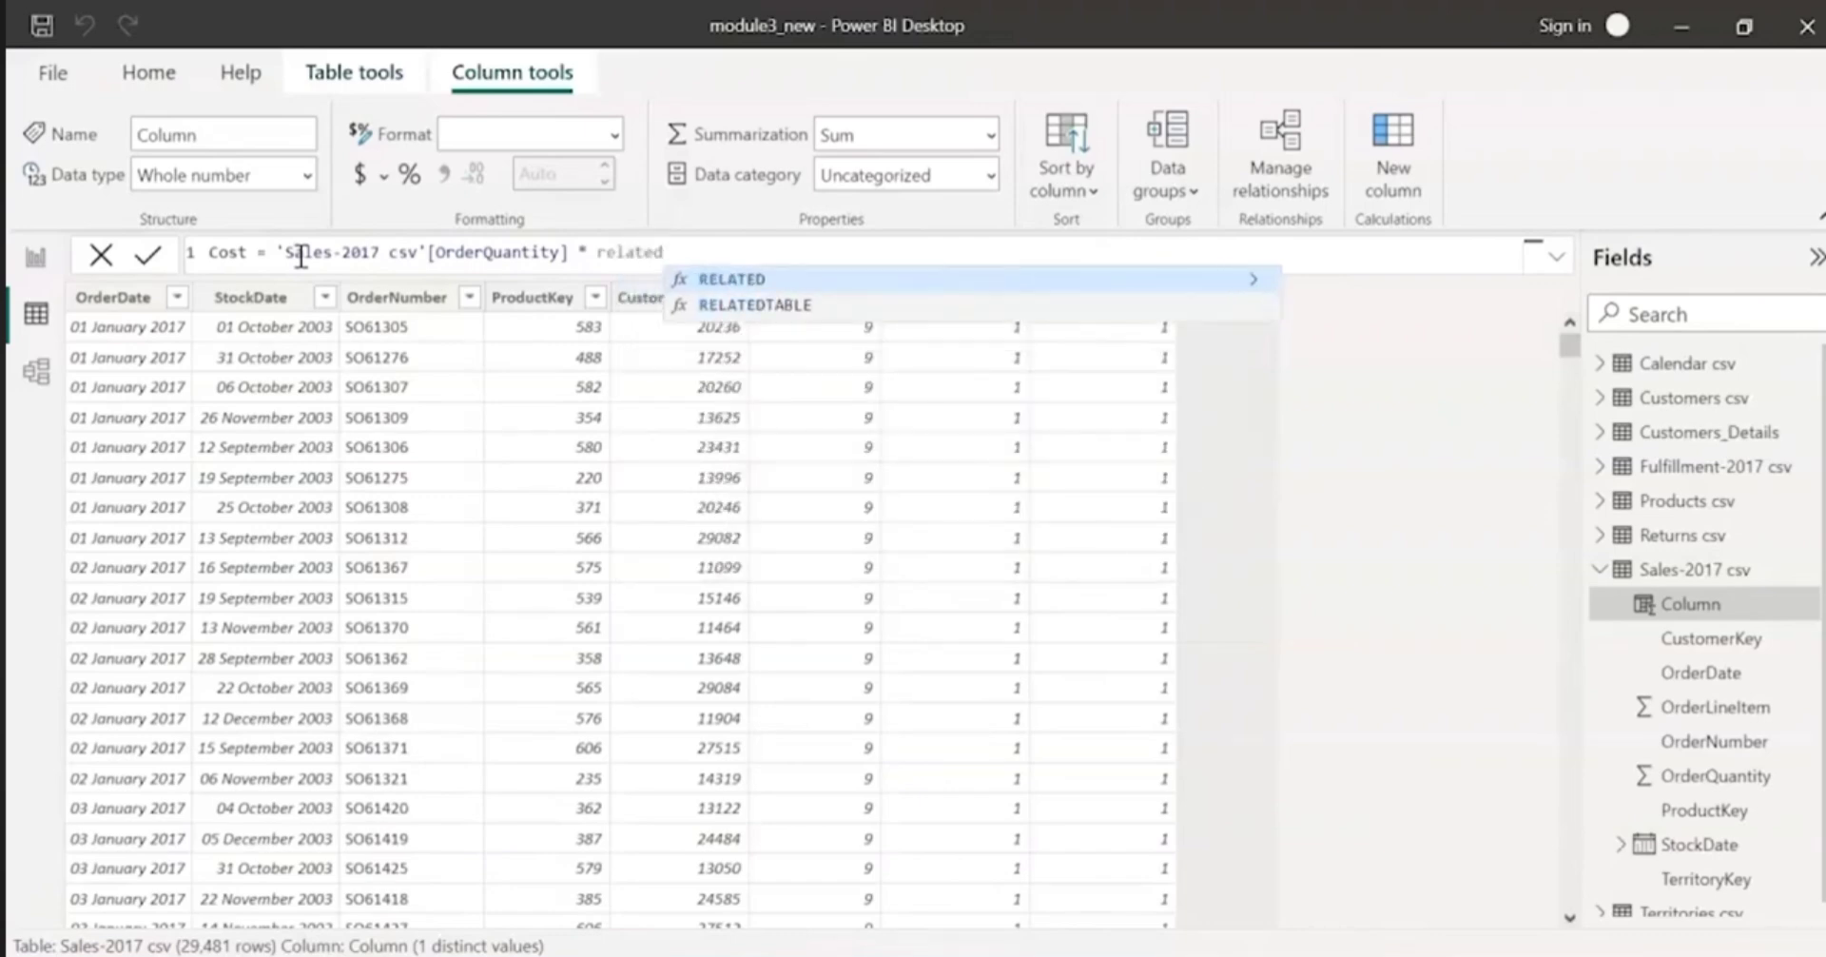
pyautogui.write('(prod')
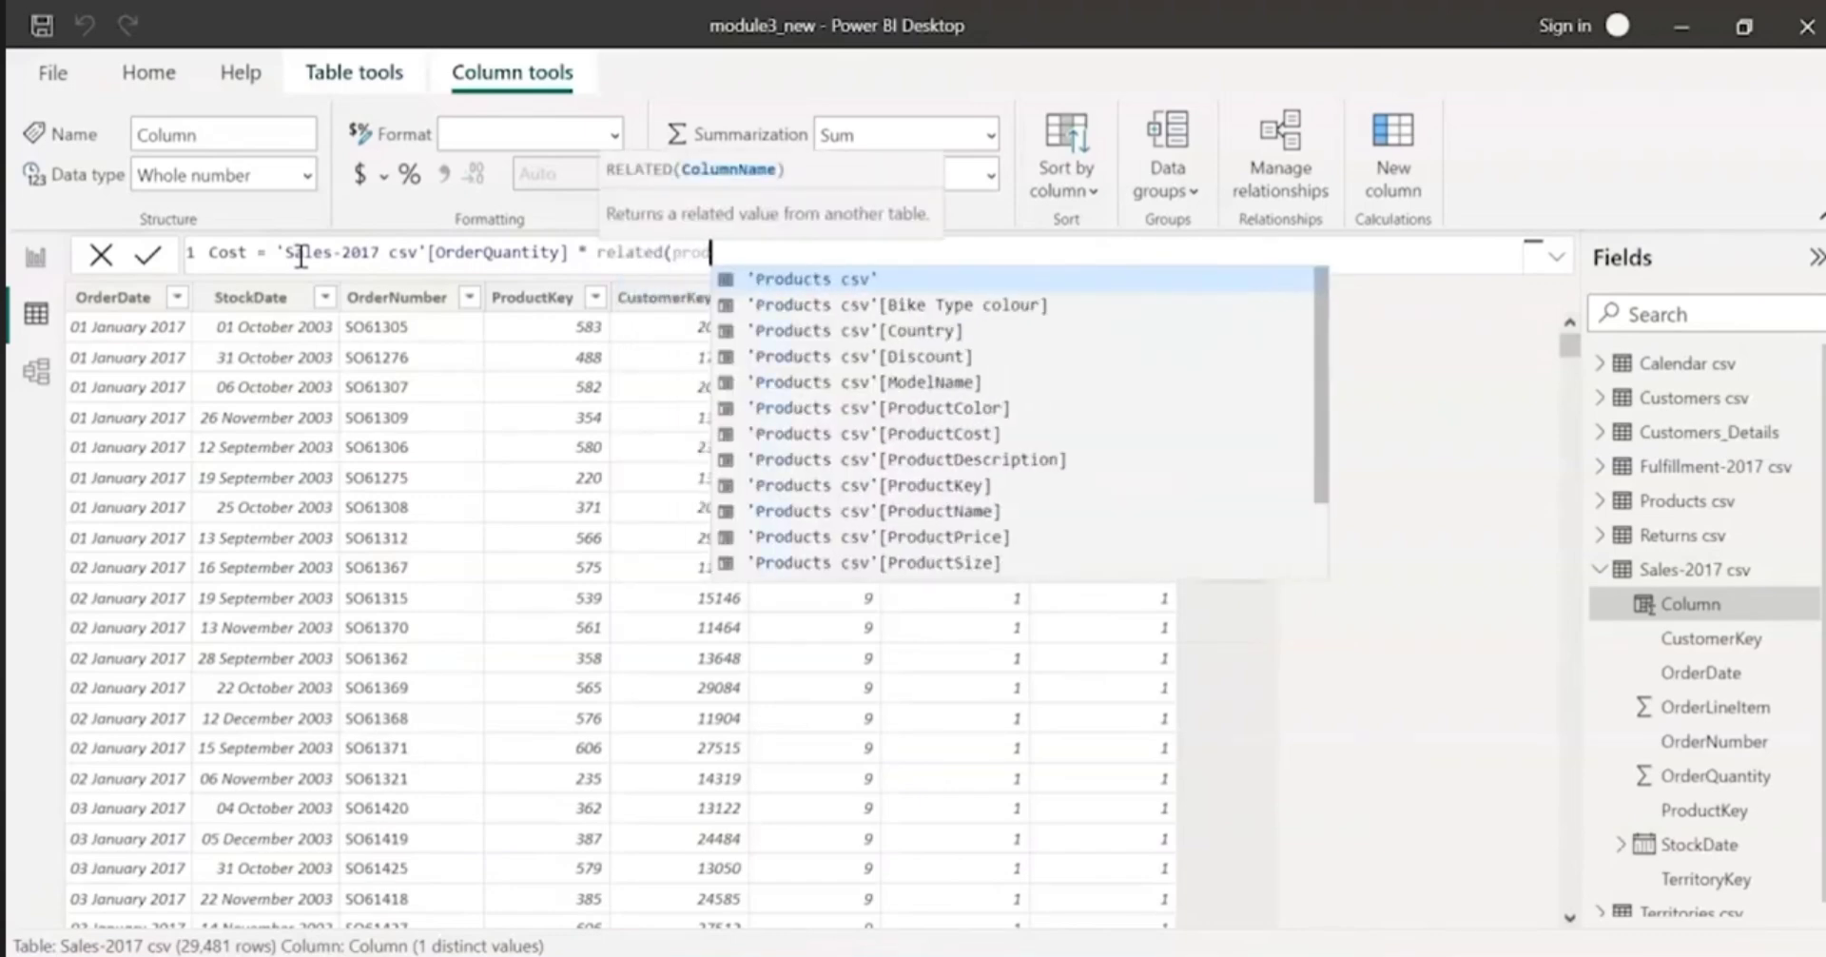
# Step: Give the RELATED function 'Products csv'[ProductCost] as its argument and close the parenthesis
pyautogui.press('Down')
pyautogui.press('Down')
pyautogui.press('Down')
pyautogui.press('Down')
pyautogui.press('Down')
pyautogui.press('Down')
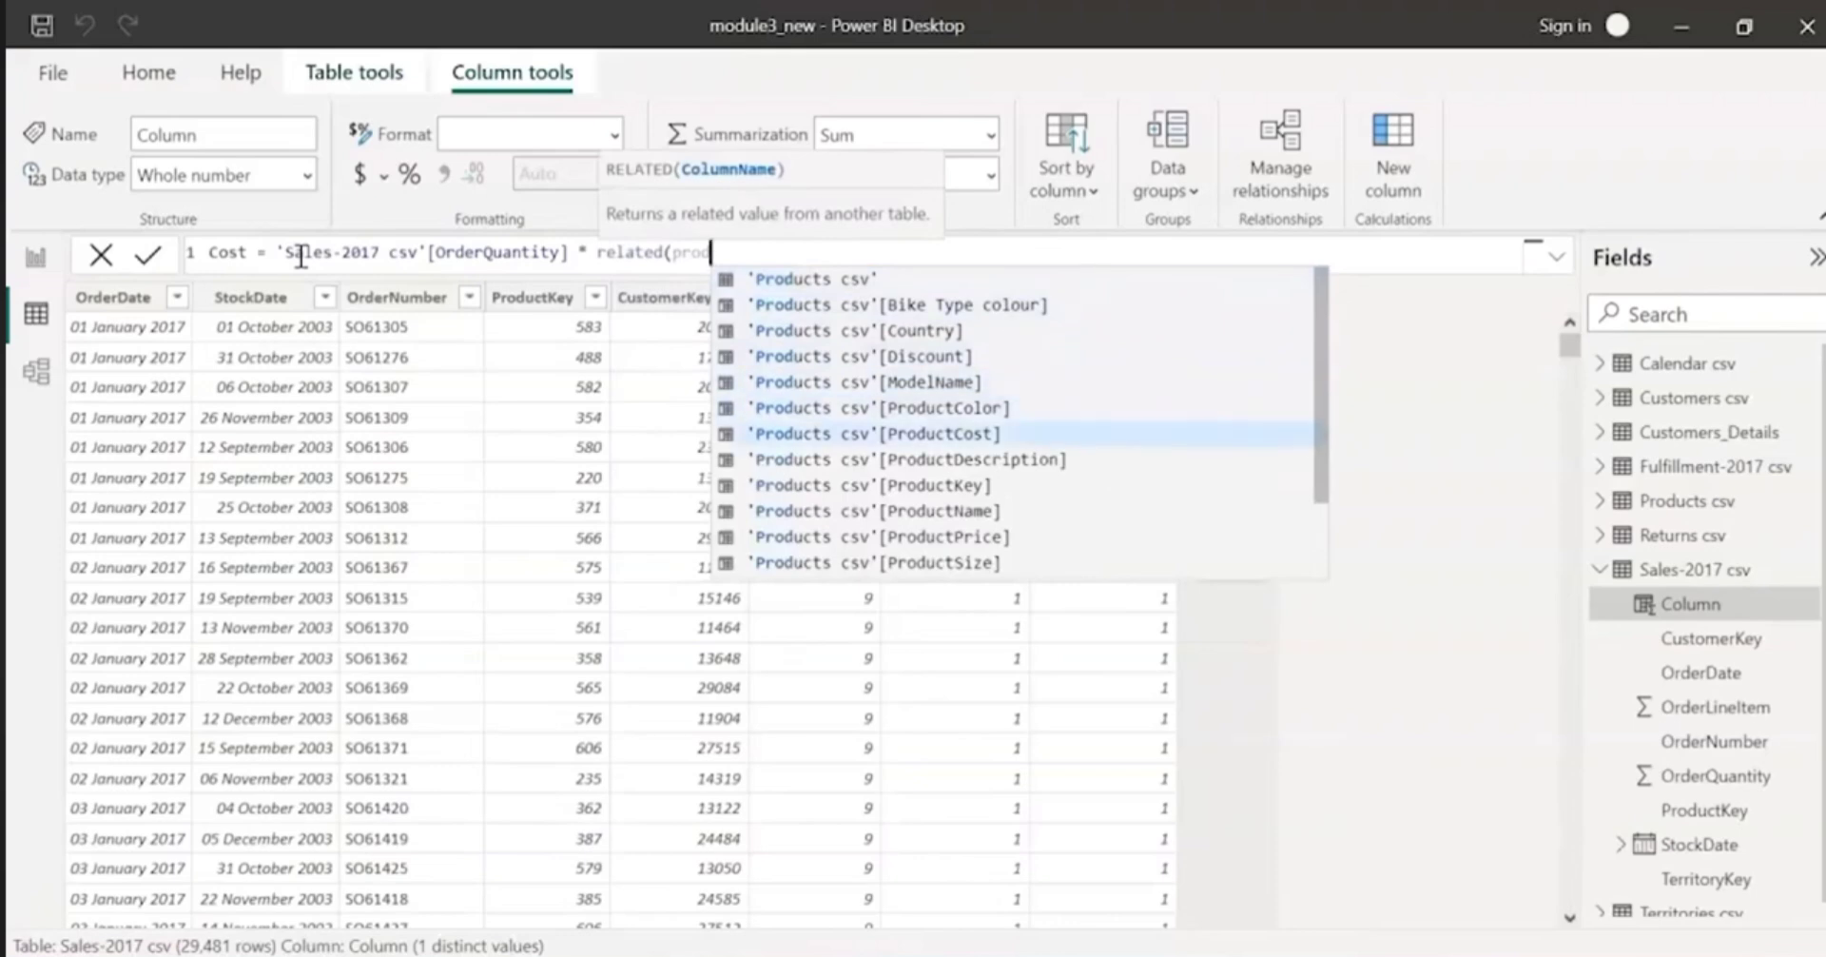
pyautogui.press('Tab')
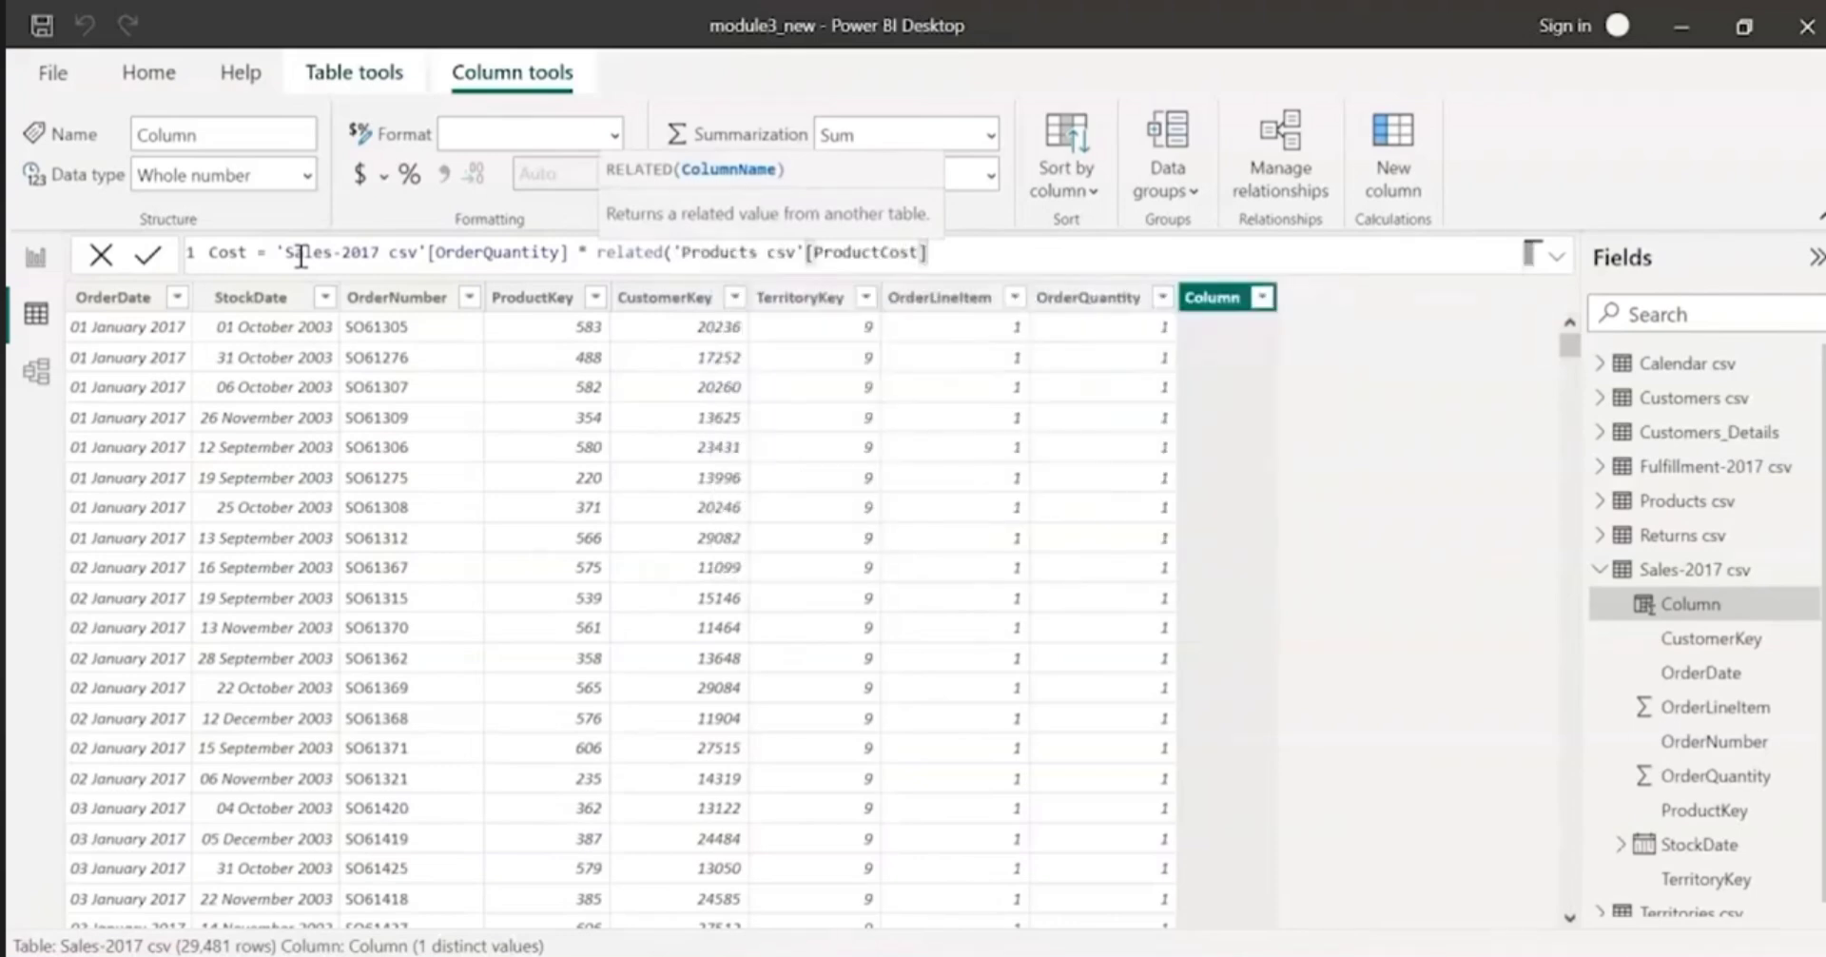
pyautogui.write(')')
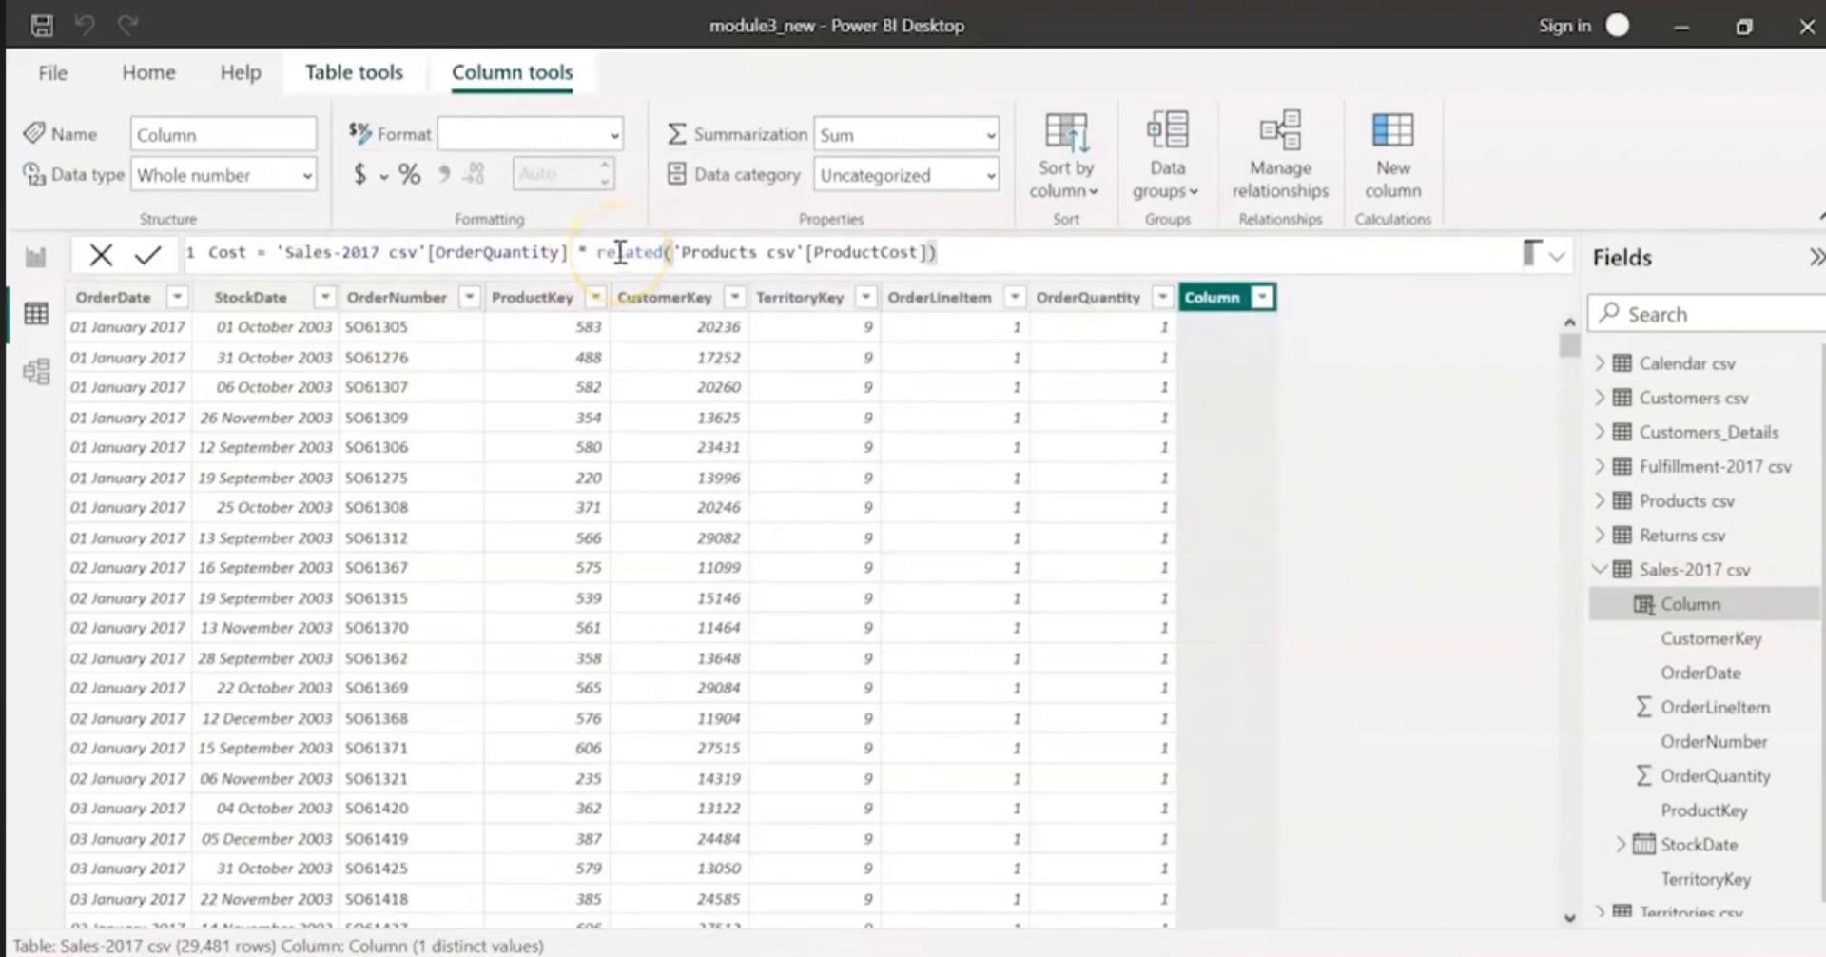
# Step: Commit the Cost formula in the Sales-2017 csv table
pyautogui.press('Return')
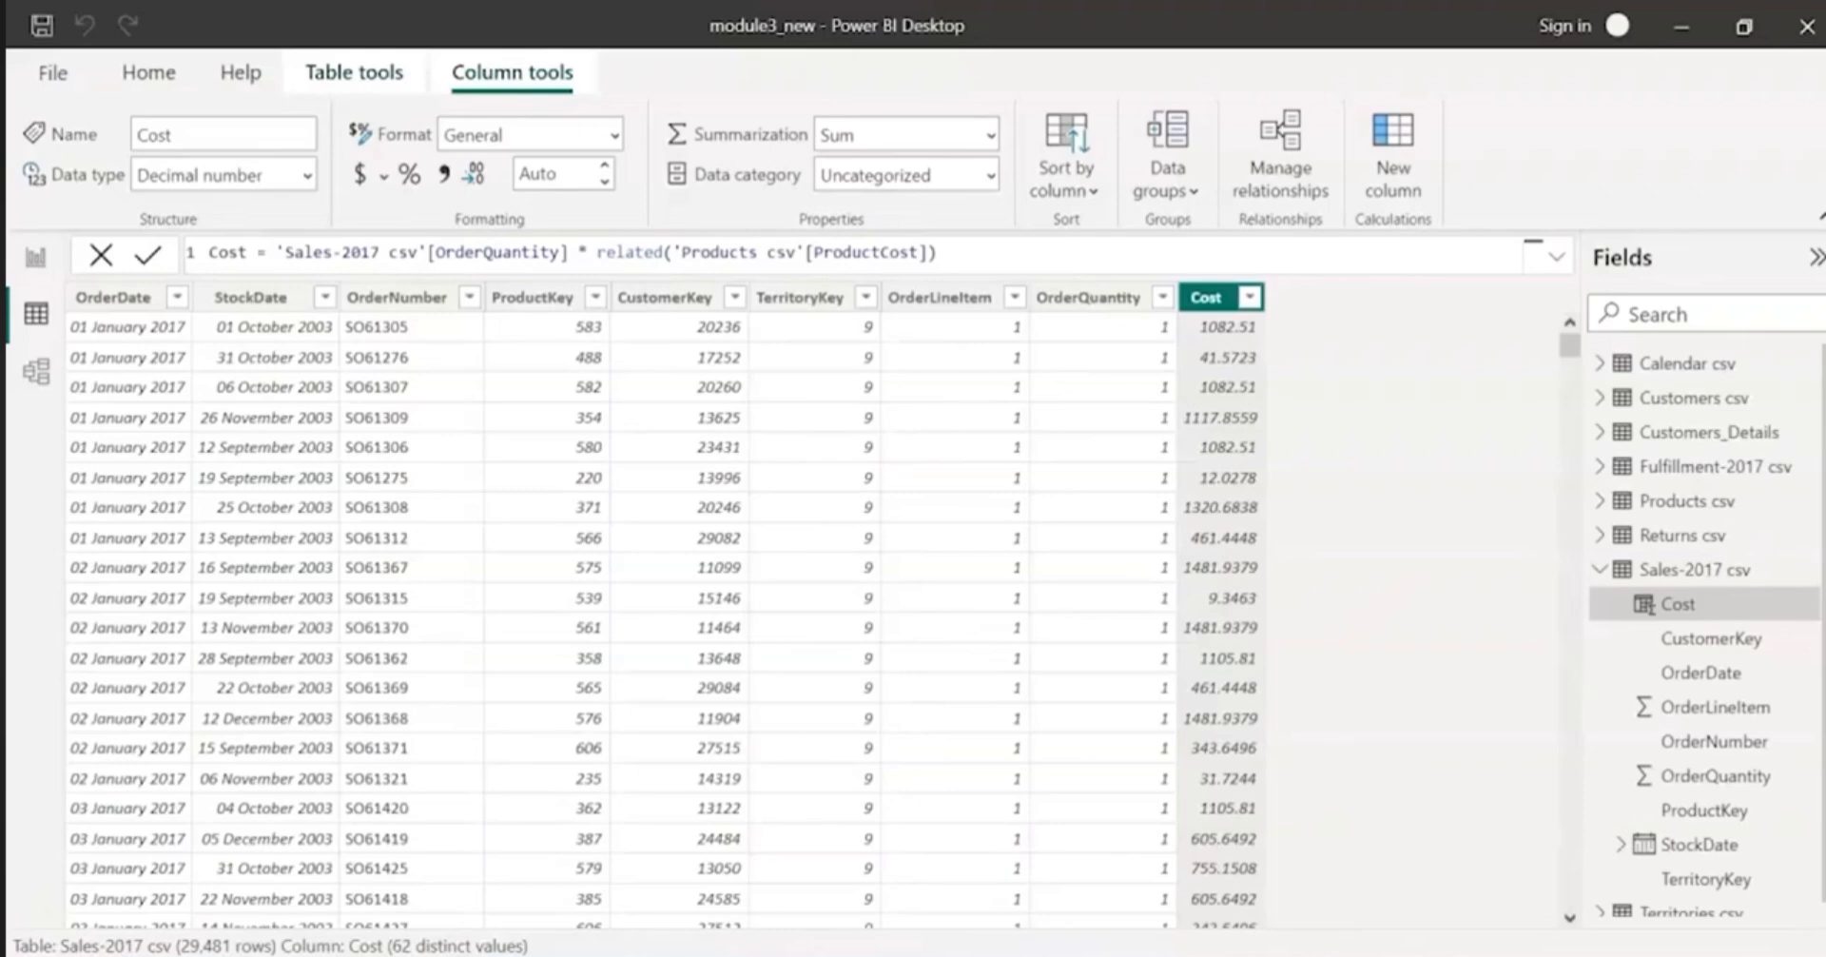
pyautogui.click(1411, 165)
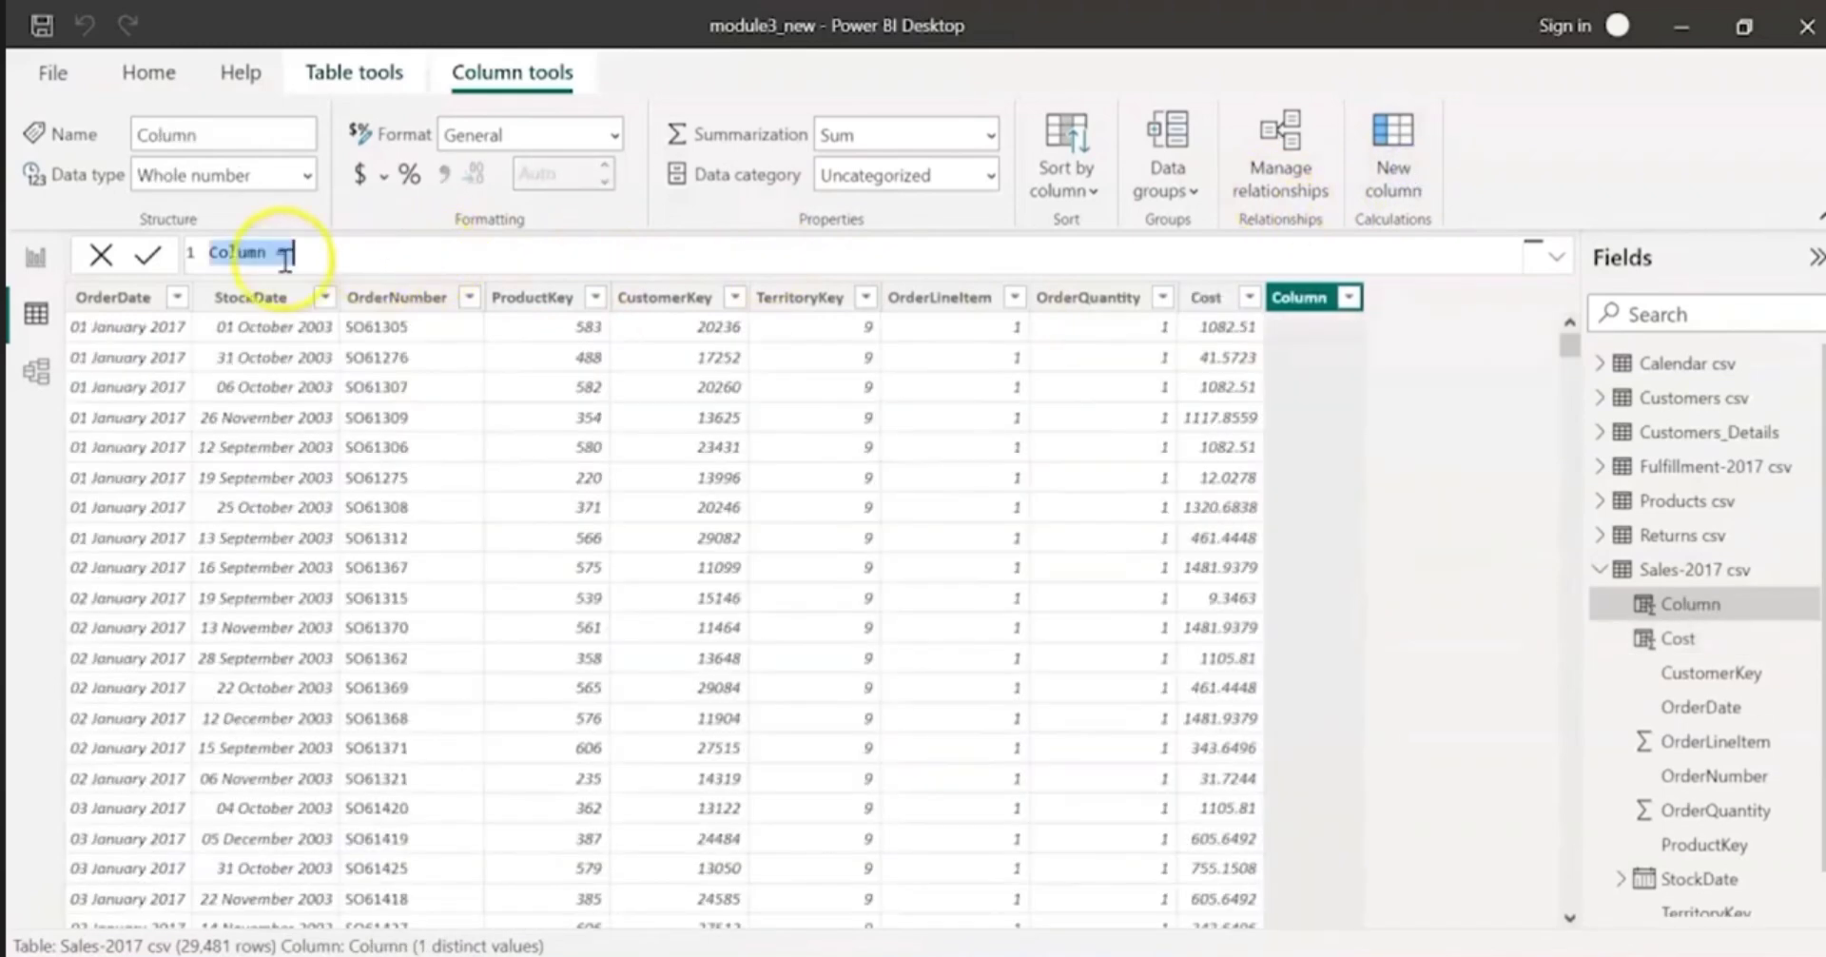
pyautogui.doubleClick(217, 252)
pyautogui.write('Crder Status')
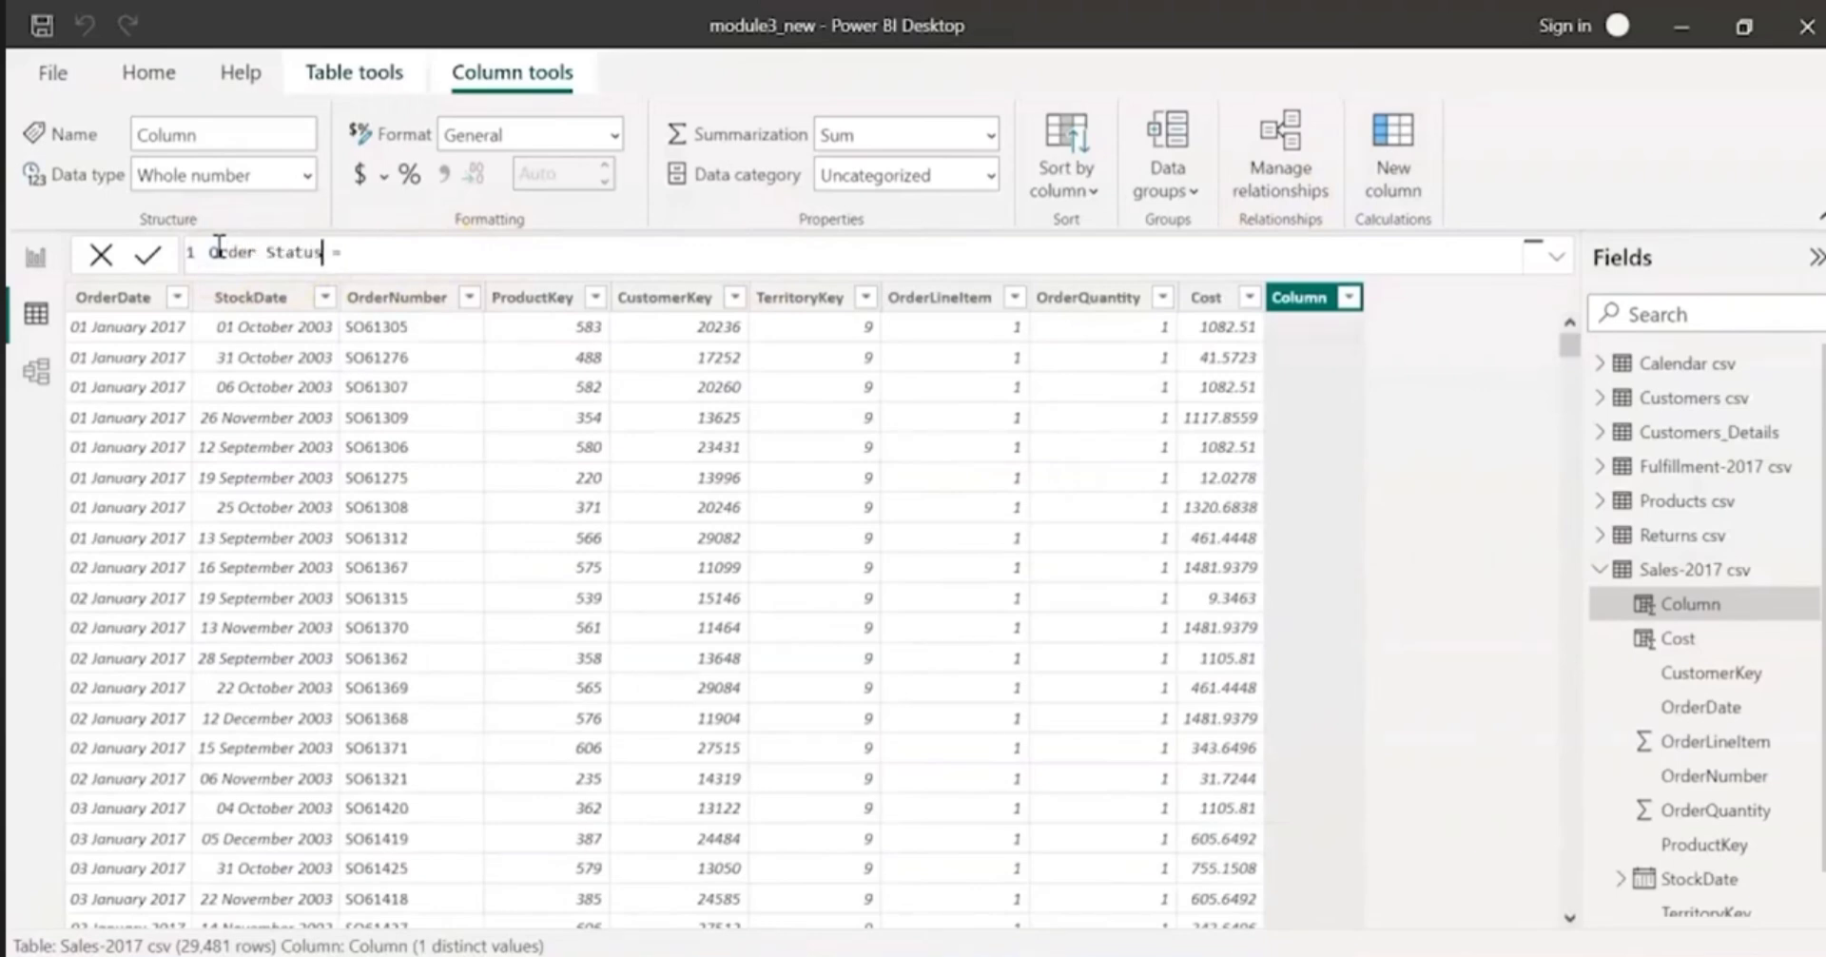
pyautogui.click(518, 250)
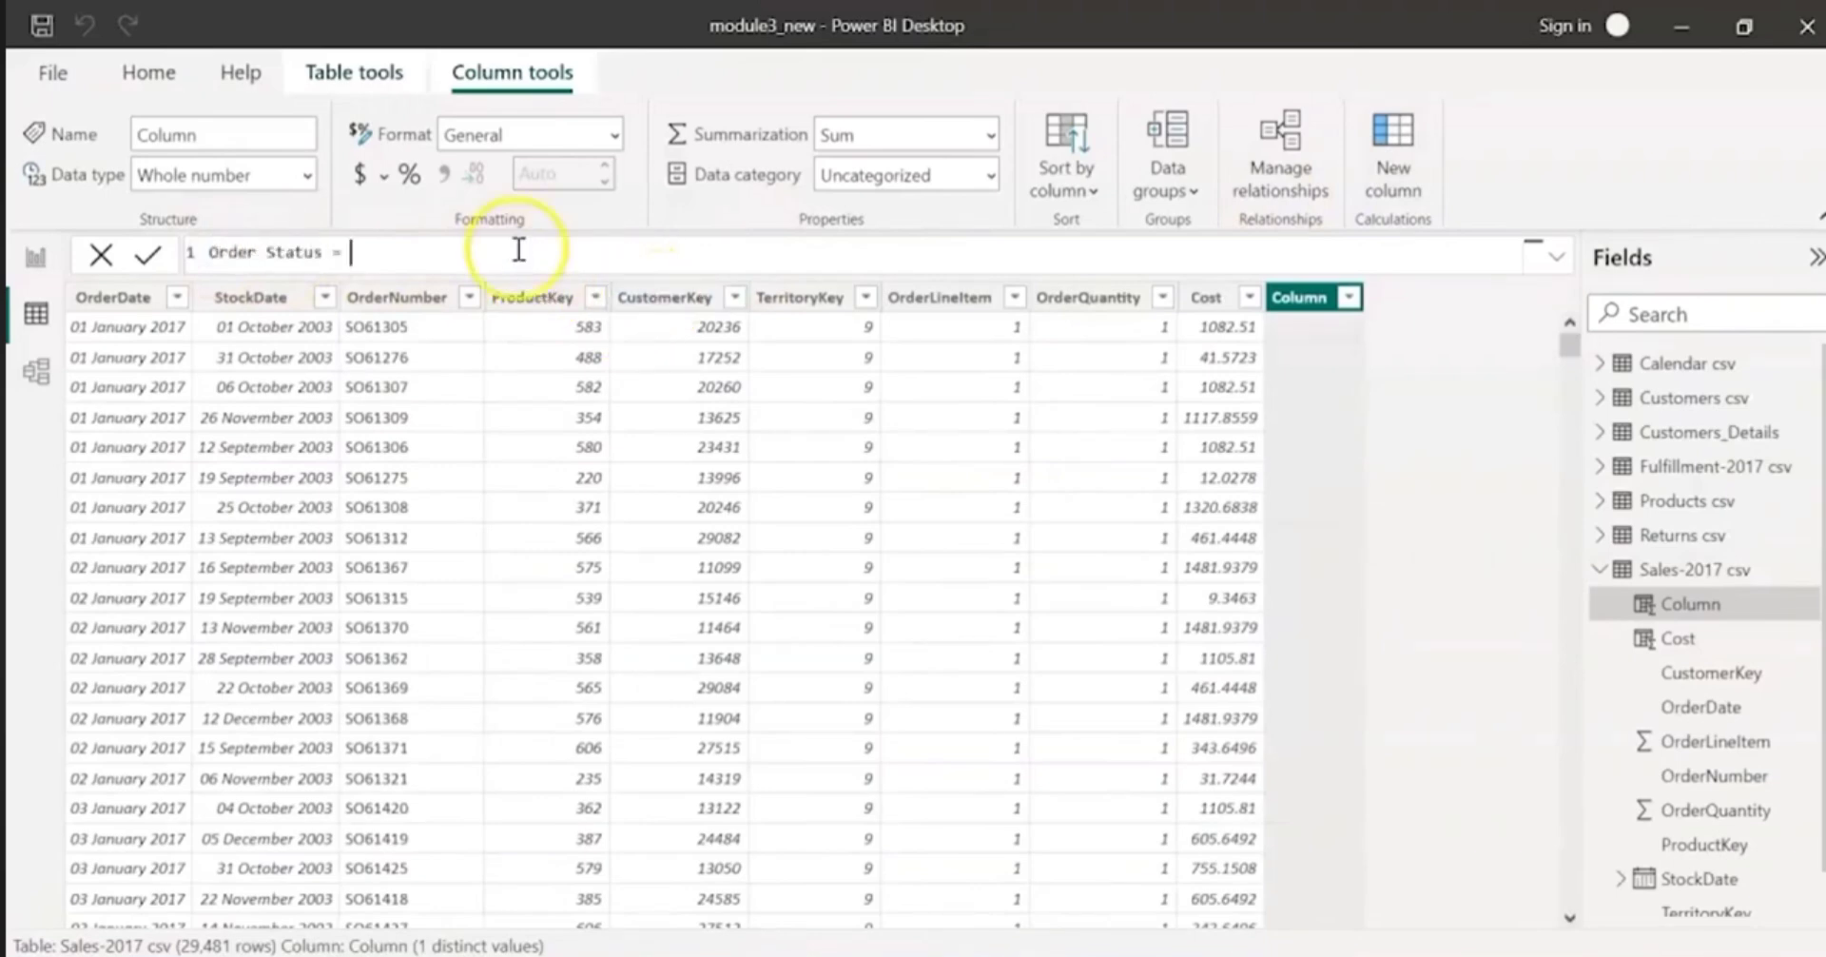
pyautogui.write('if(')
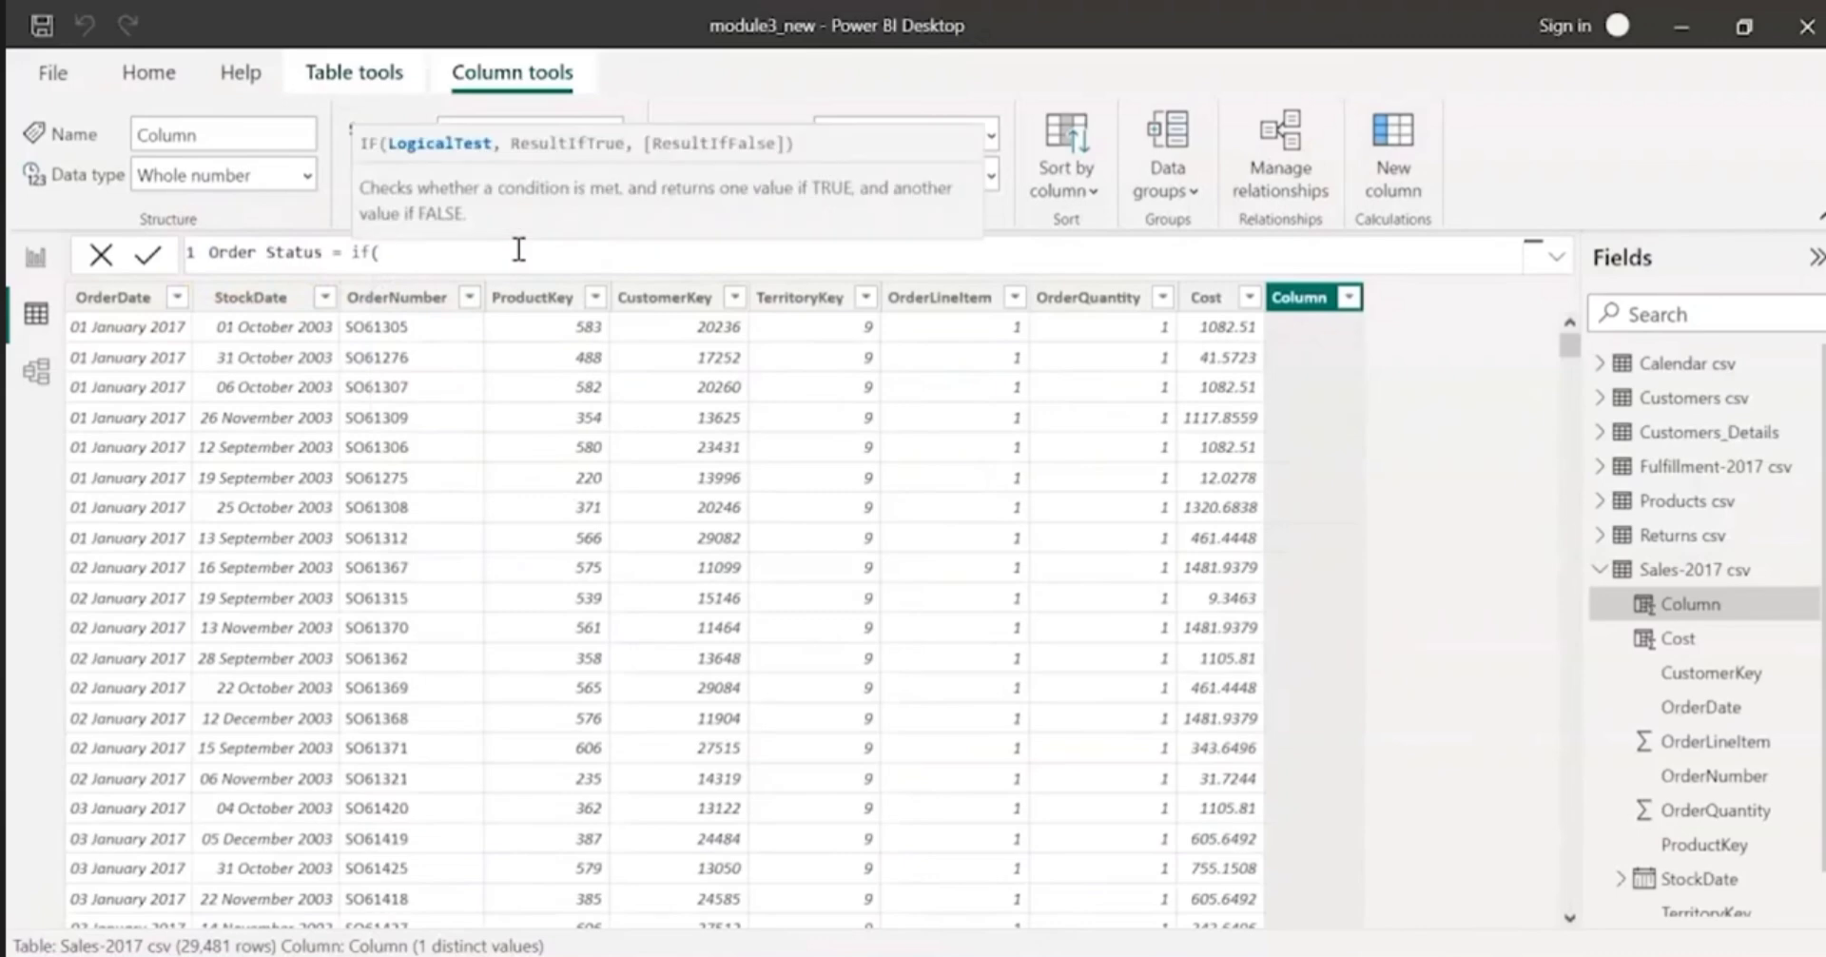
pyautogui.write('order')
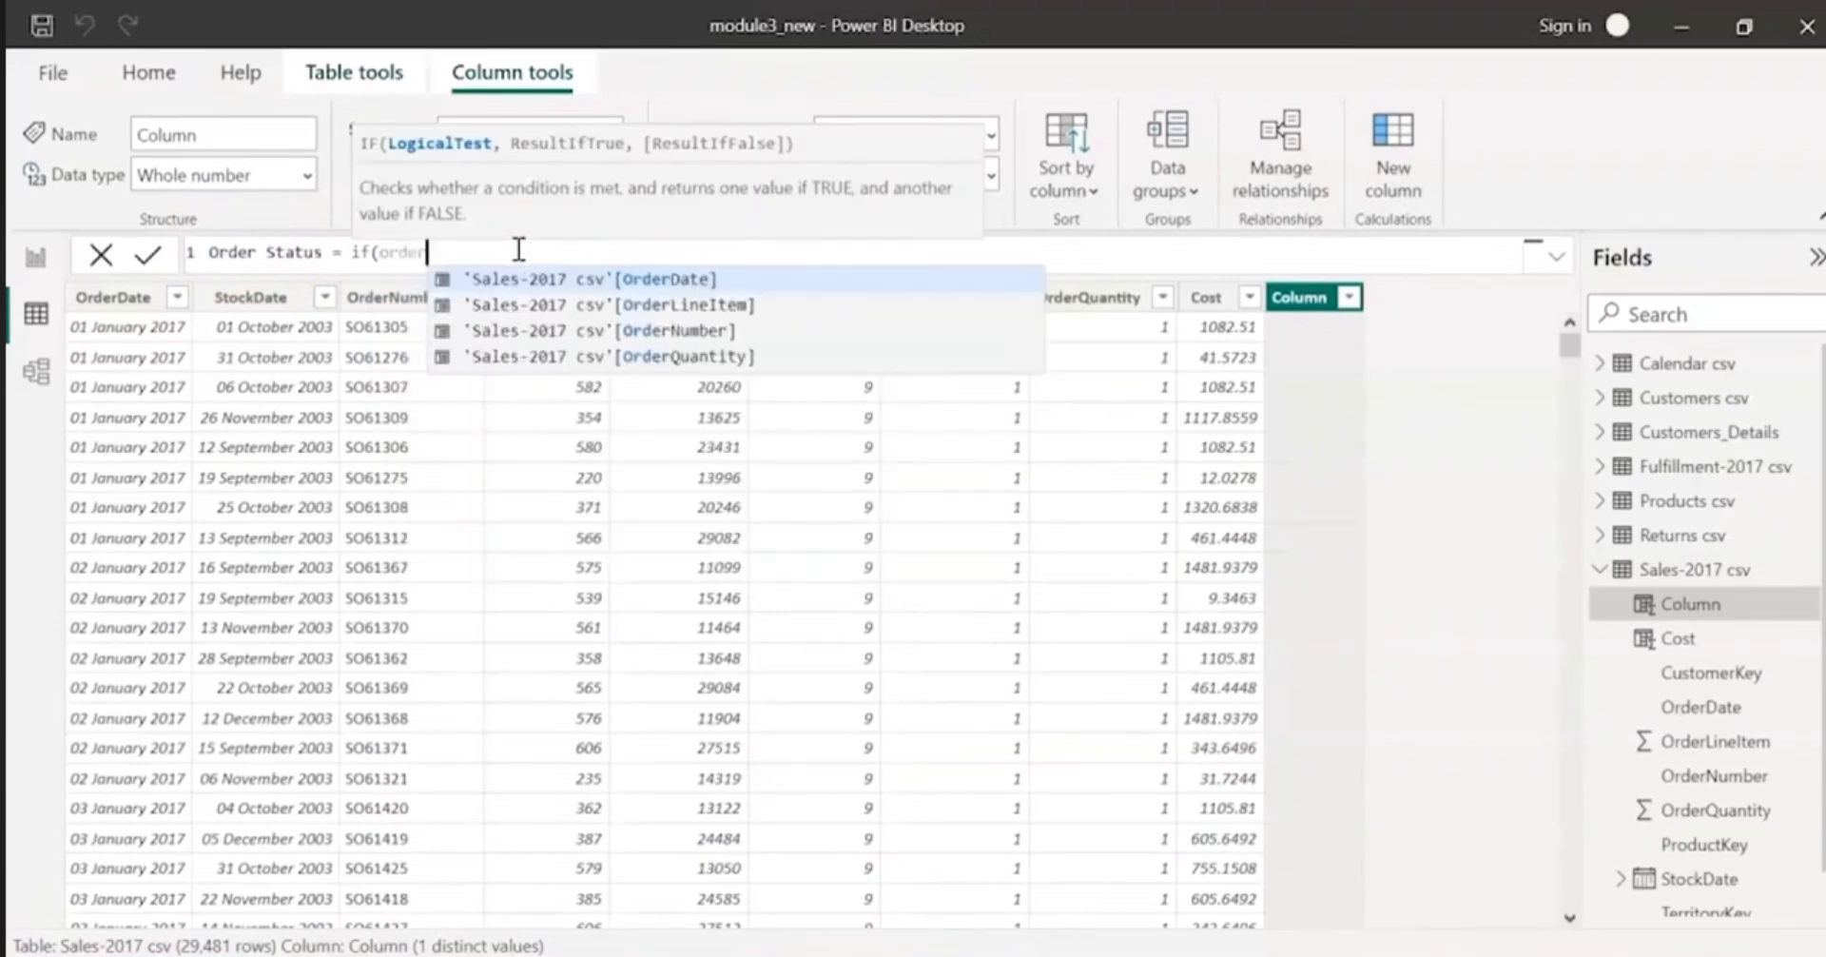
pyautogui.press('Tab')
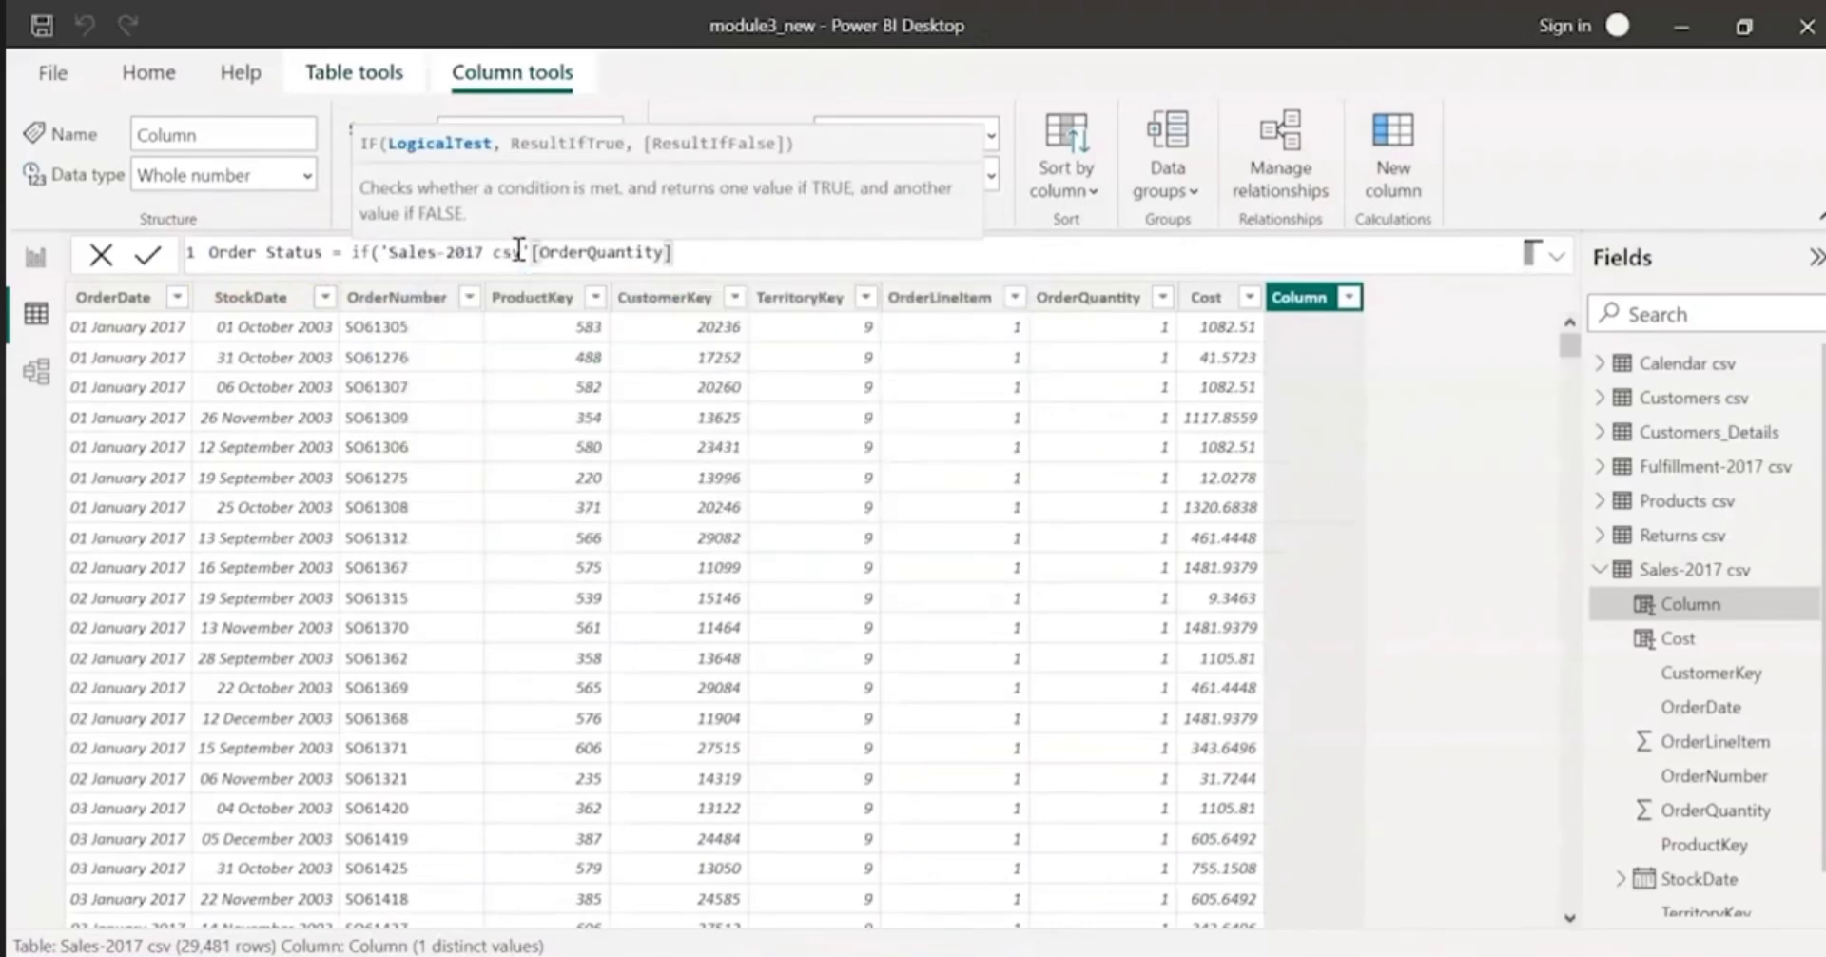
pyautogui.write('> 2 , "Ur')
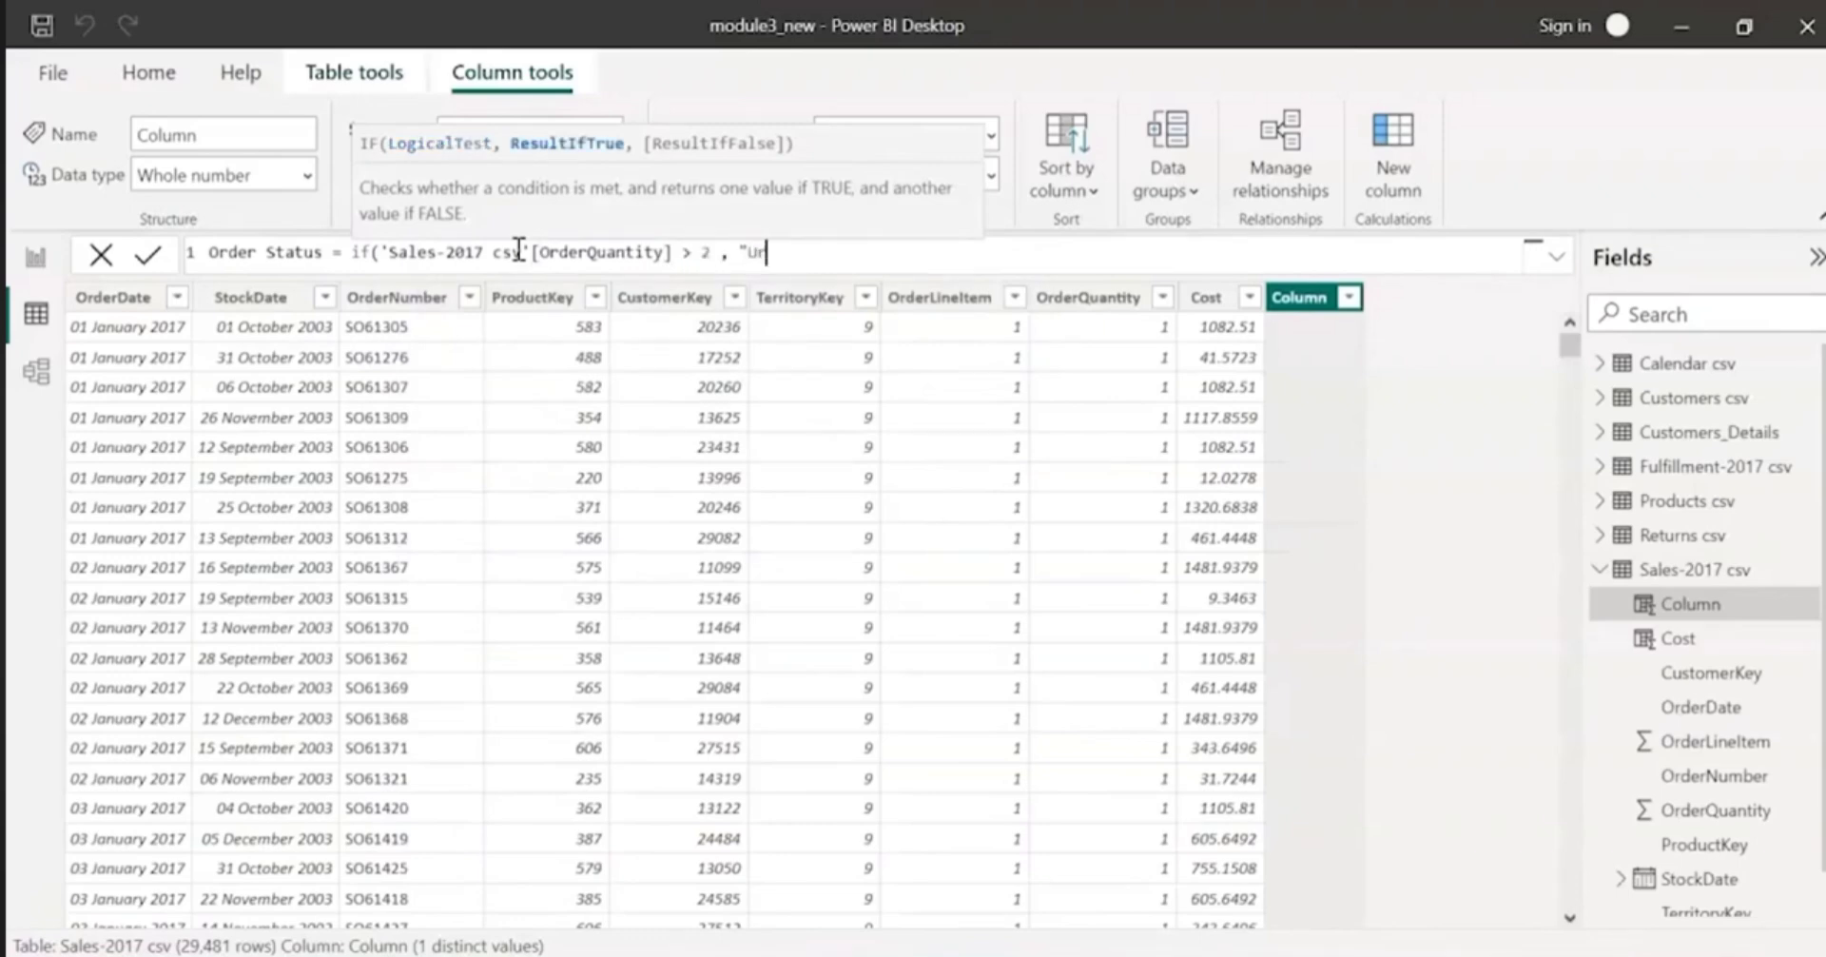
pyautogui.write('gent" , "')
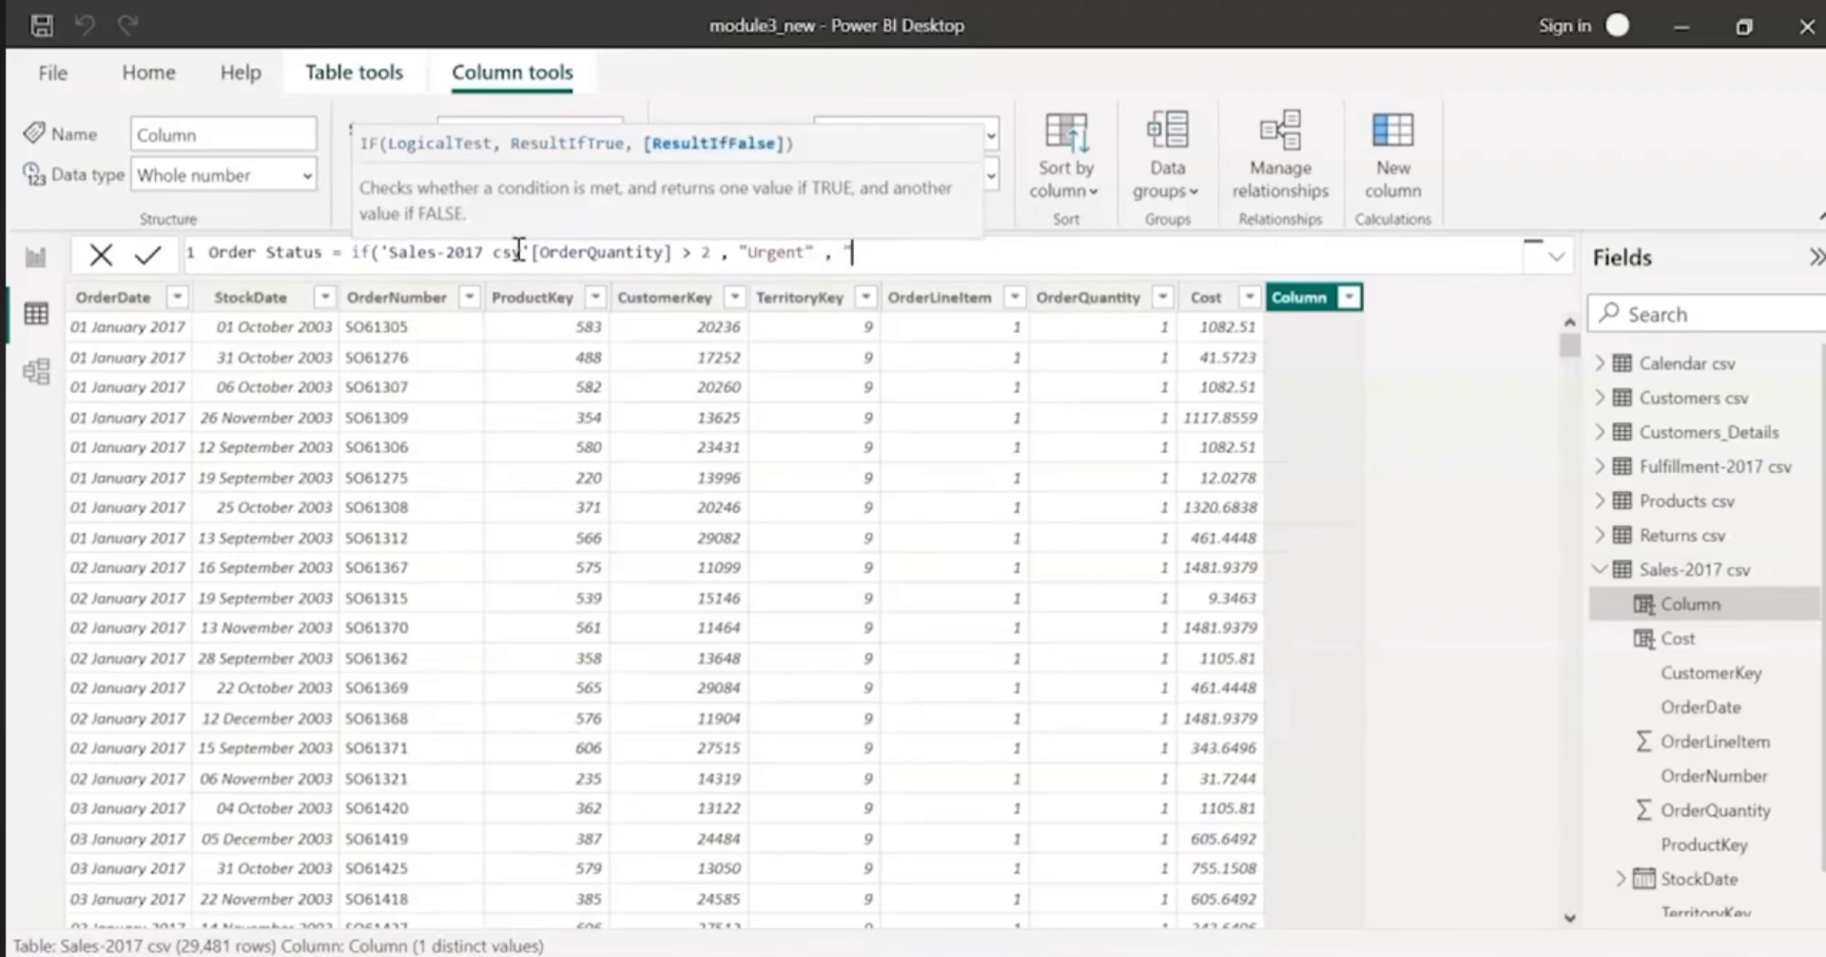
pyautogui.write('Normal')
pyautogui.hotkey('ctrl', 'a')
pyautogui.write('"')
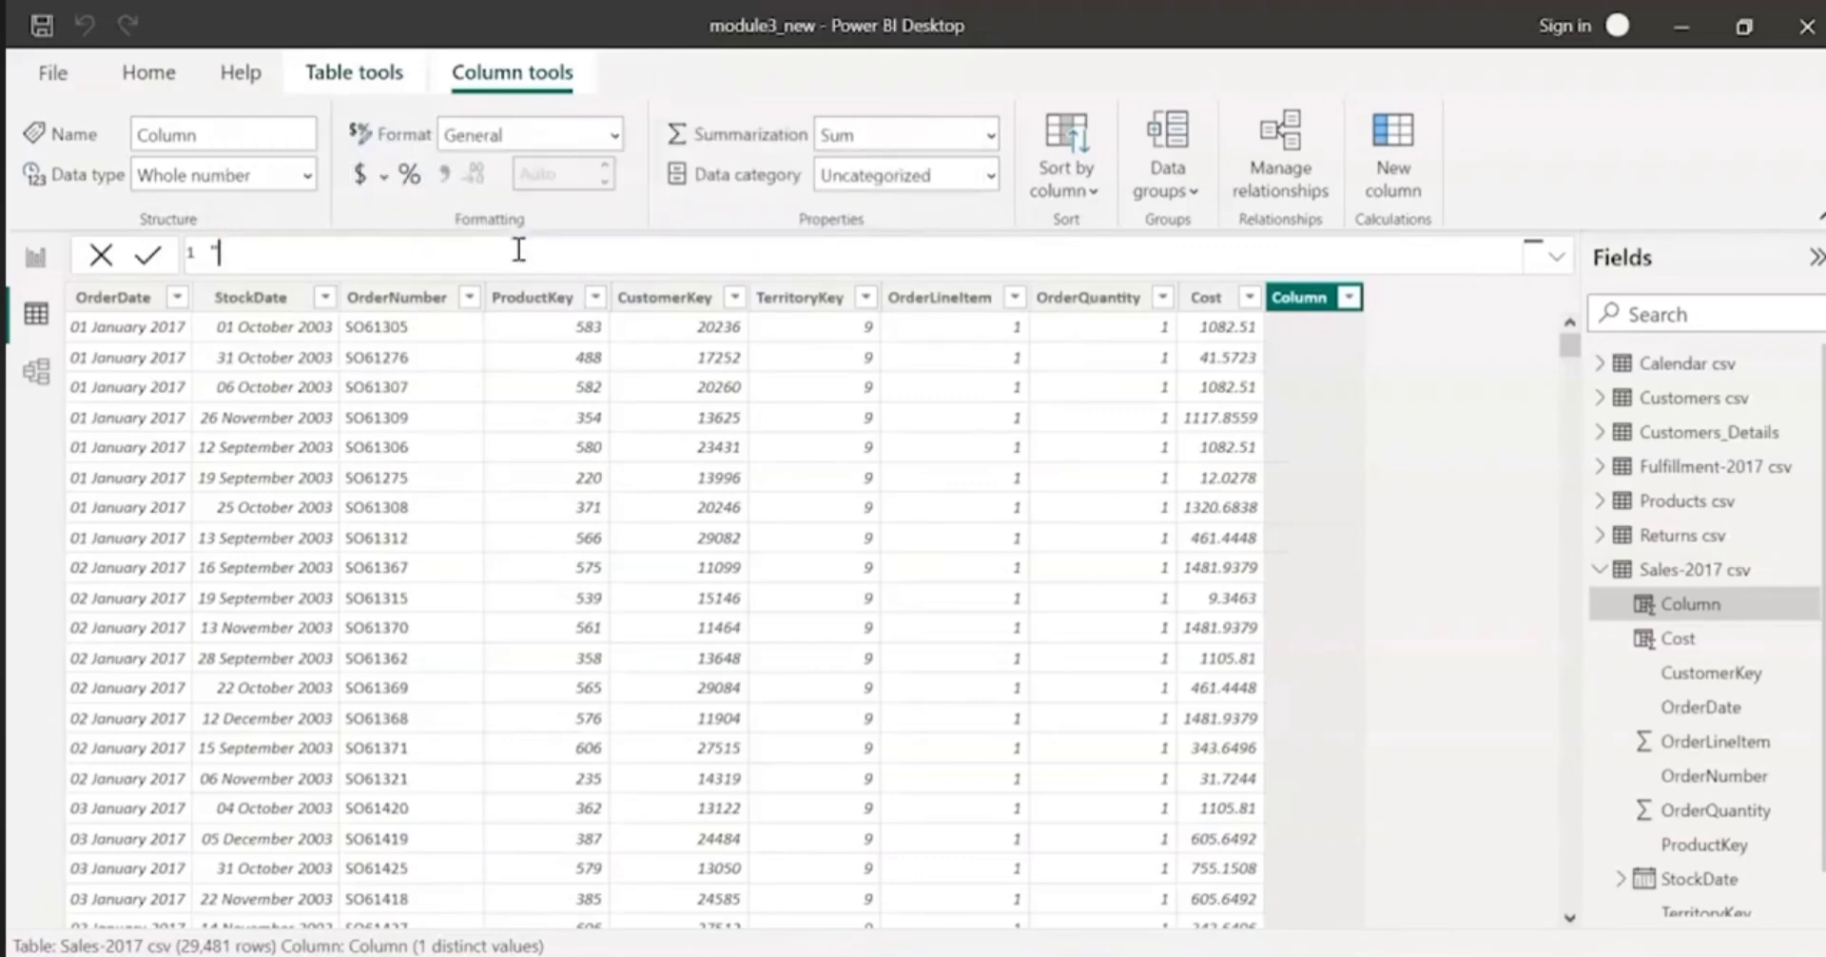
pyautogui.press('F1')
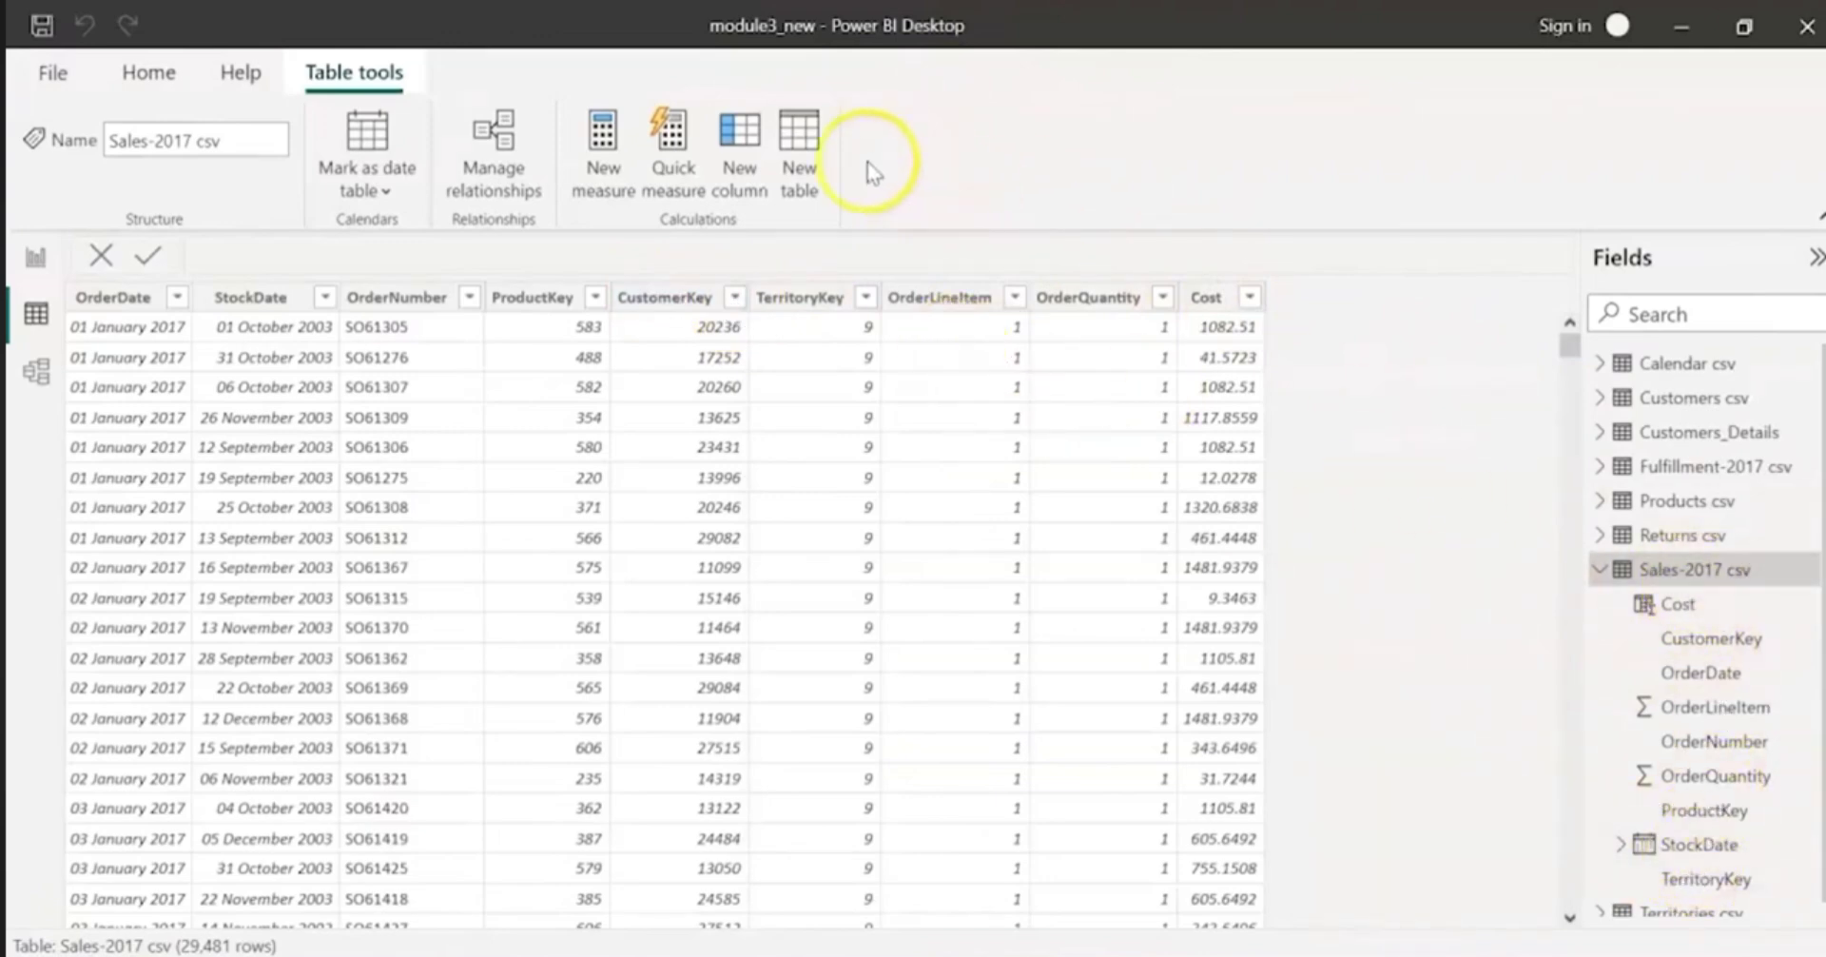
# Step: Add a calculated column to Sales-2017 csv and paste the formula Order Status = if('Sales-2016 csv'[OrderQuantity] >2 , "Urgent","Normal")
pyautogui.click(757, 151)
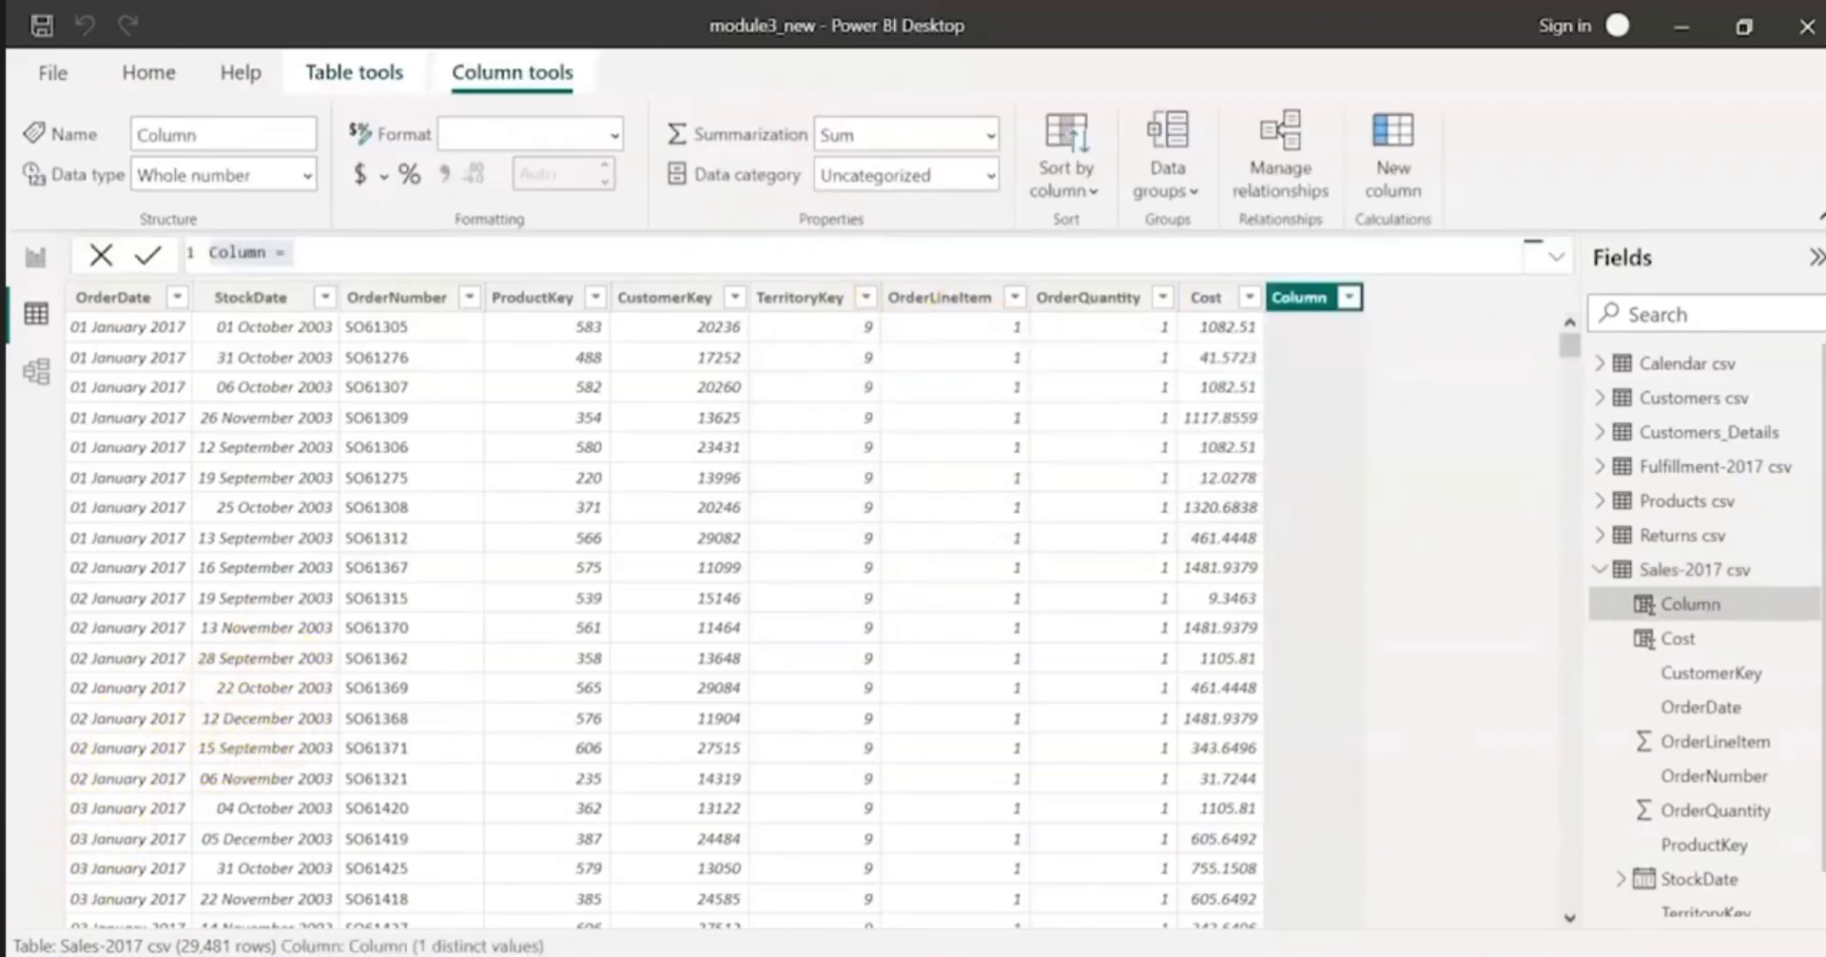
pyautogui.tripleClick(245, 253)
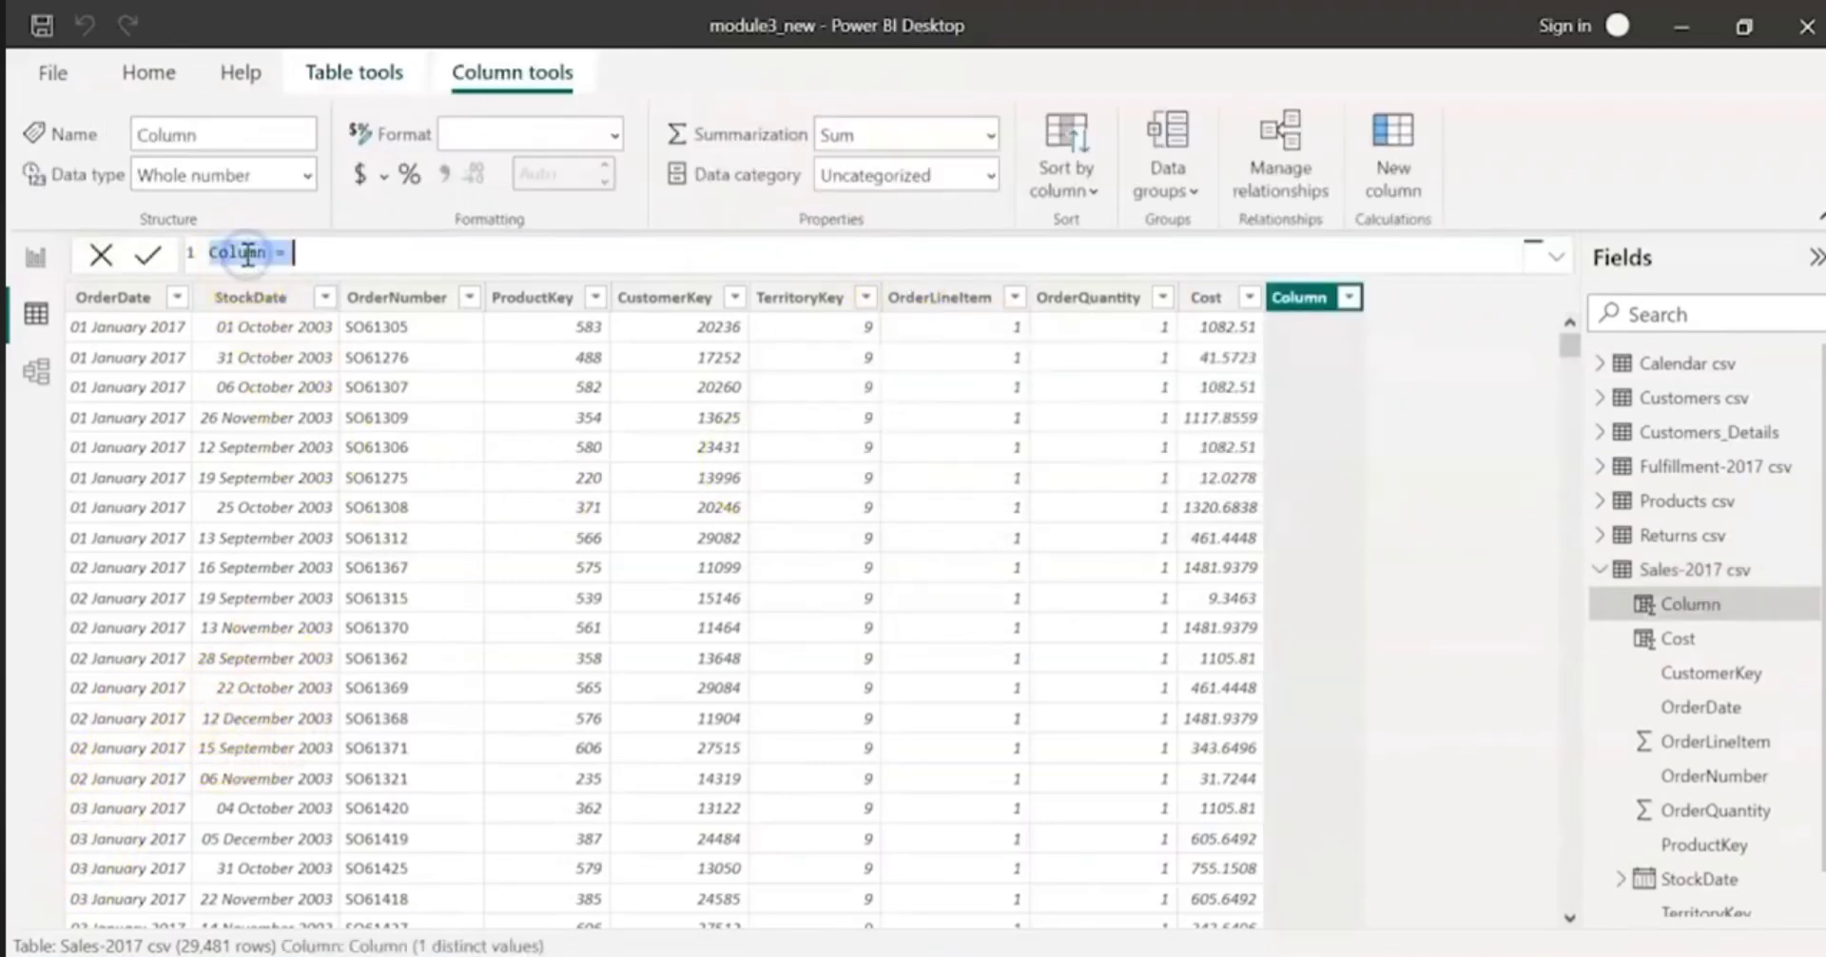
pyautogui.write('Order Status = if(\'Sales-2016 csv\'[OrderQuantity] >2 , "Urgent","Normal")')
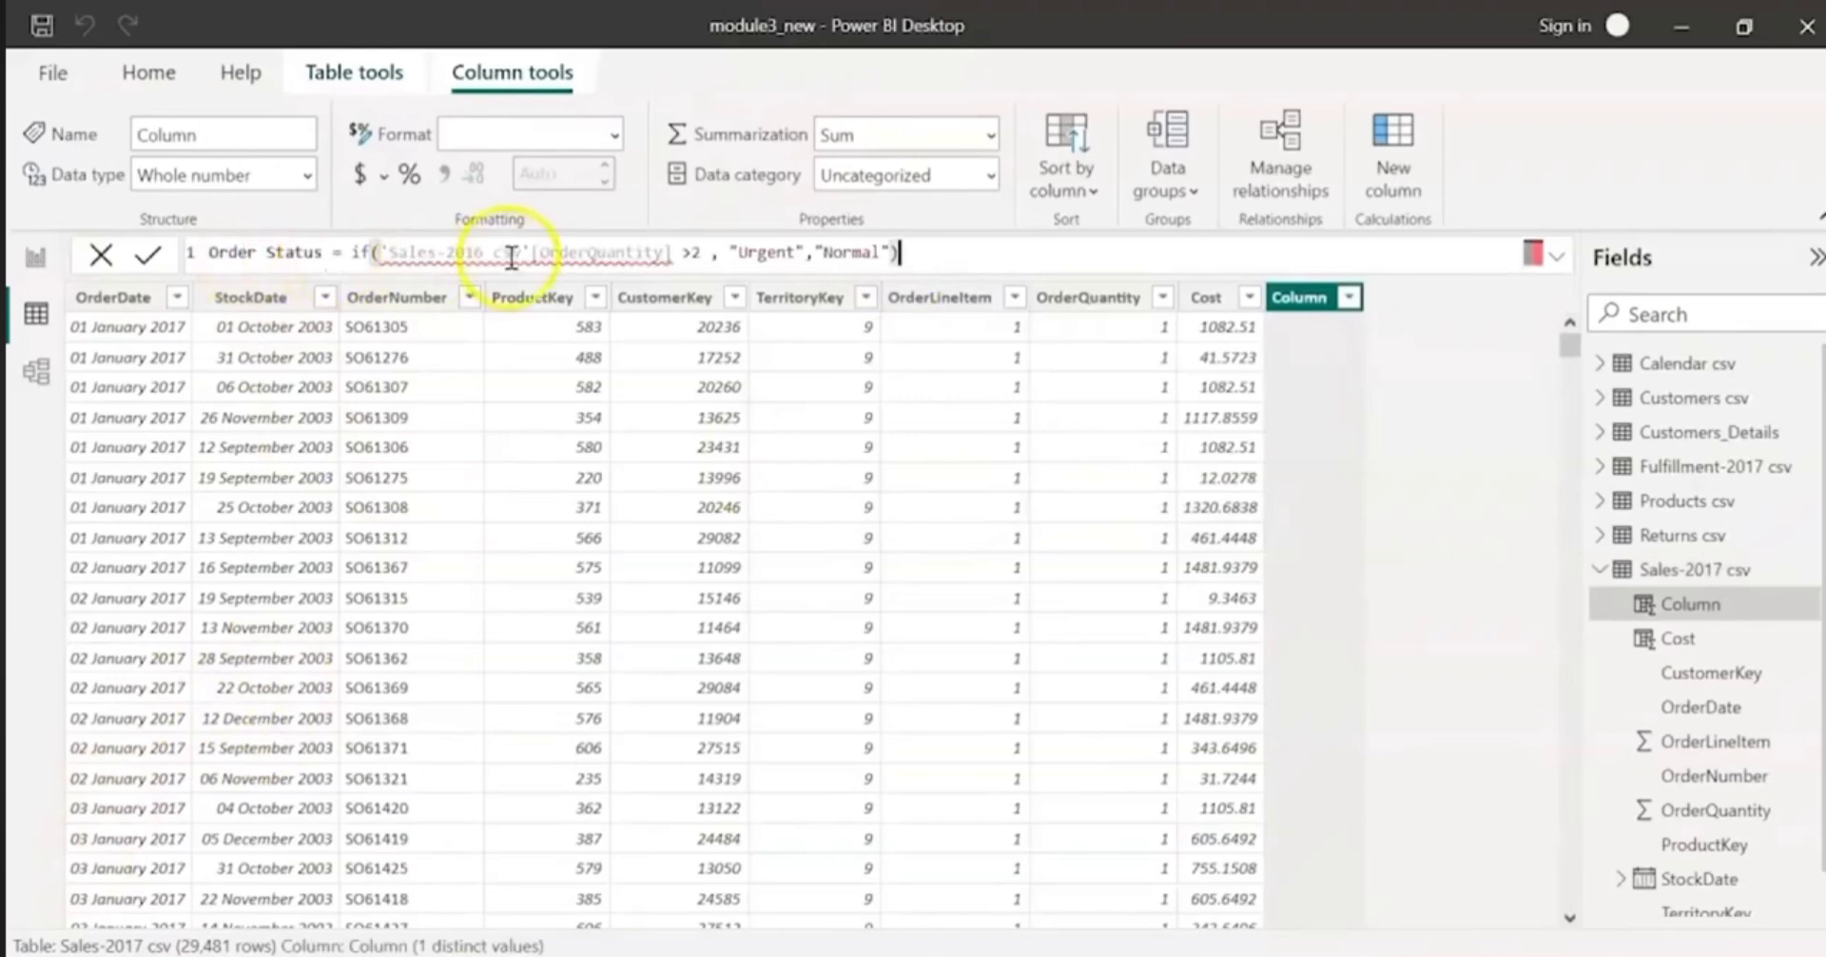
# Step: Replace the 'Sales-2016 csv'[OrderQuantity] reference in the Order Status formula with 'Sales-2017 csv'[OrderQuantity] and commit the formula
pyautogui.moveTo(673, 255); pyautogui.dragTo(377, 253)
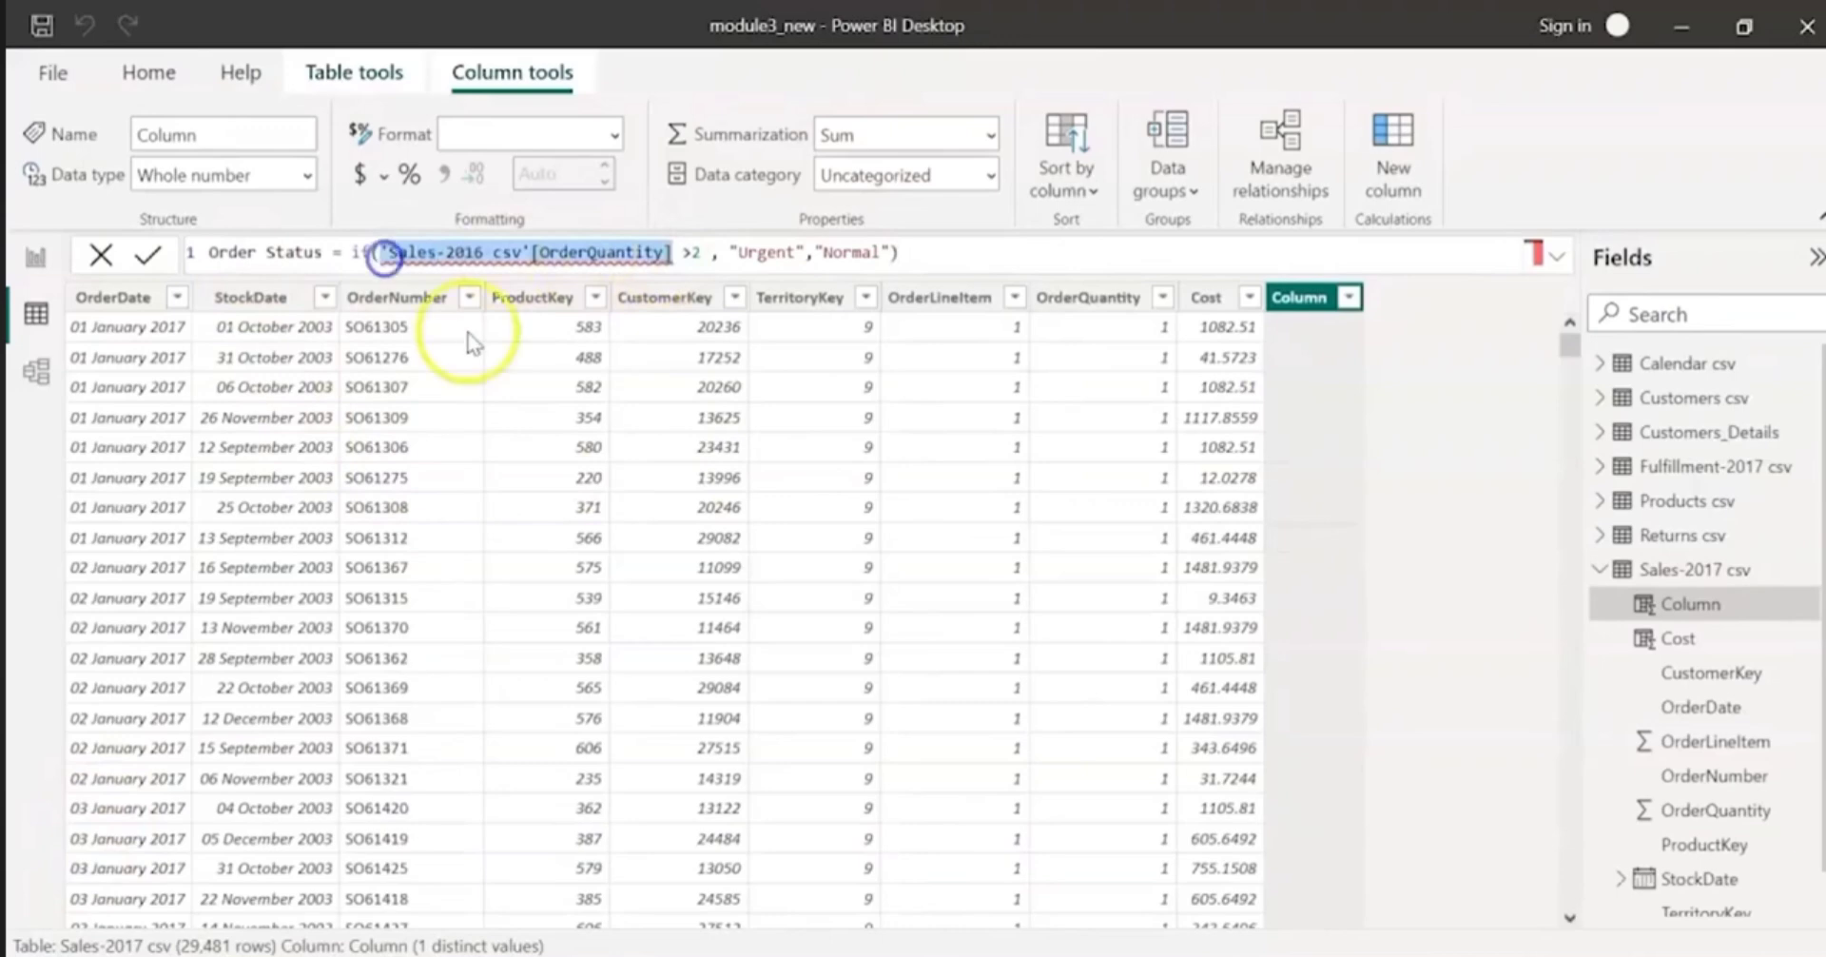
pyautogui.press('BackSpace')
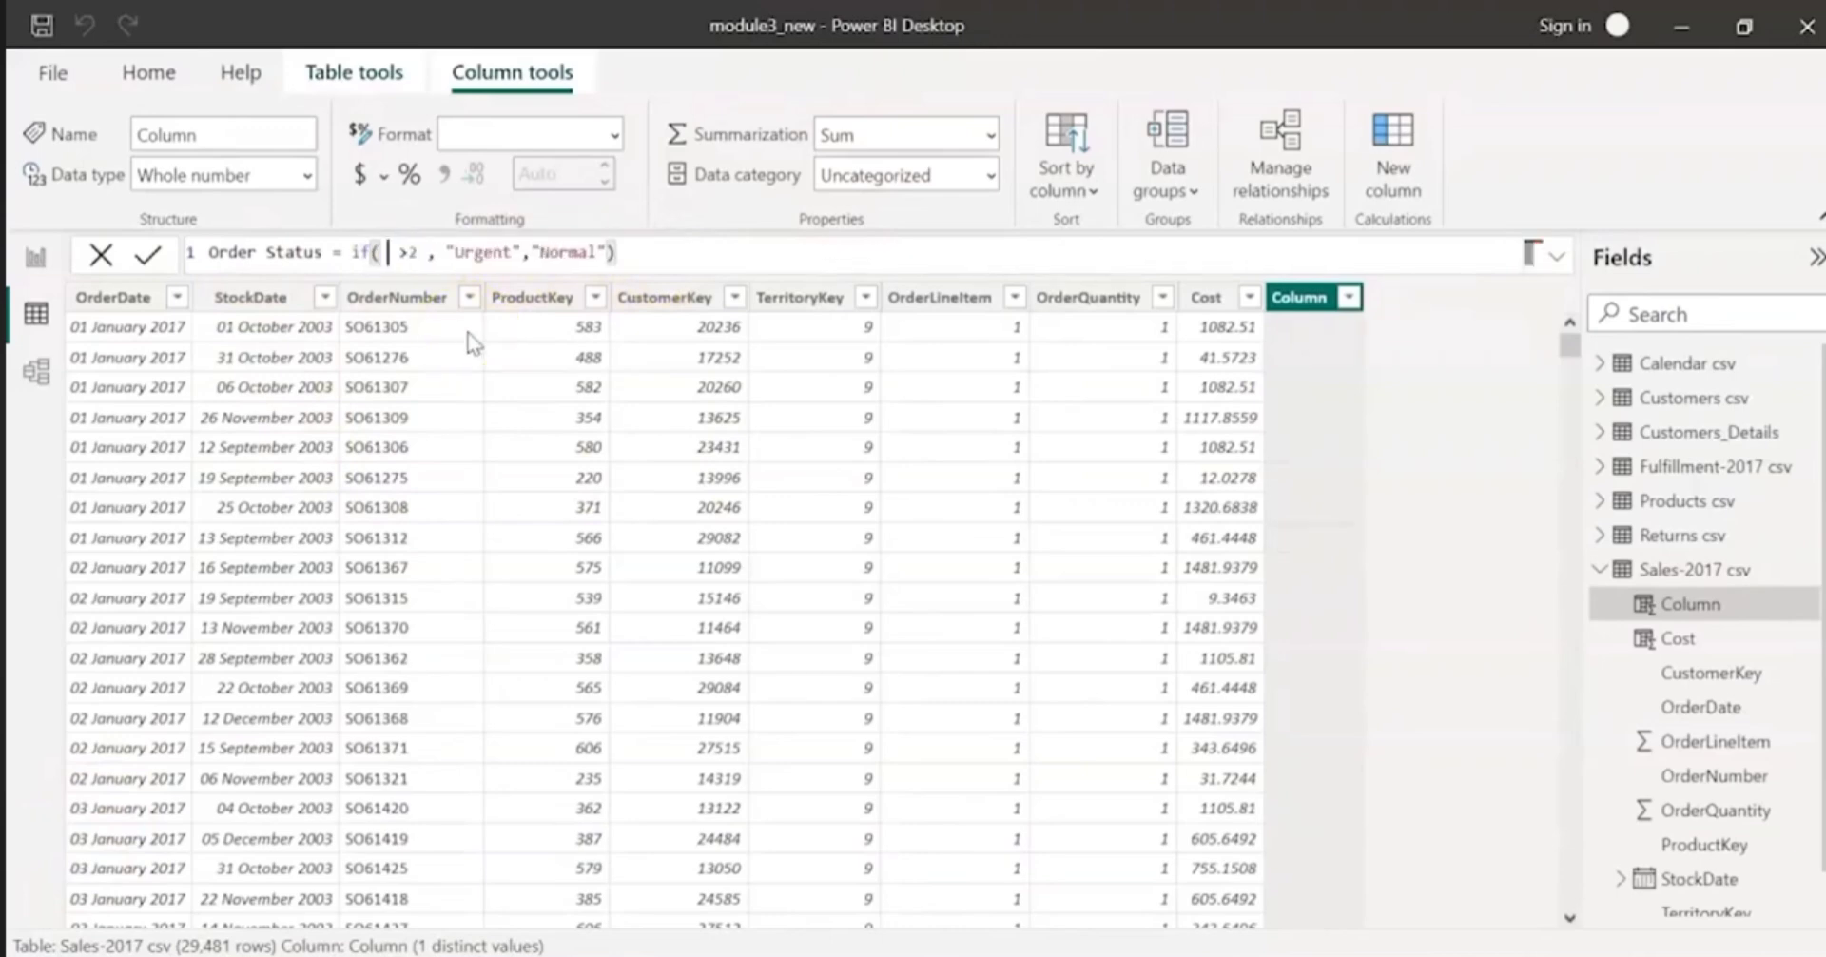
pyautogui.write('ore')
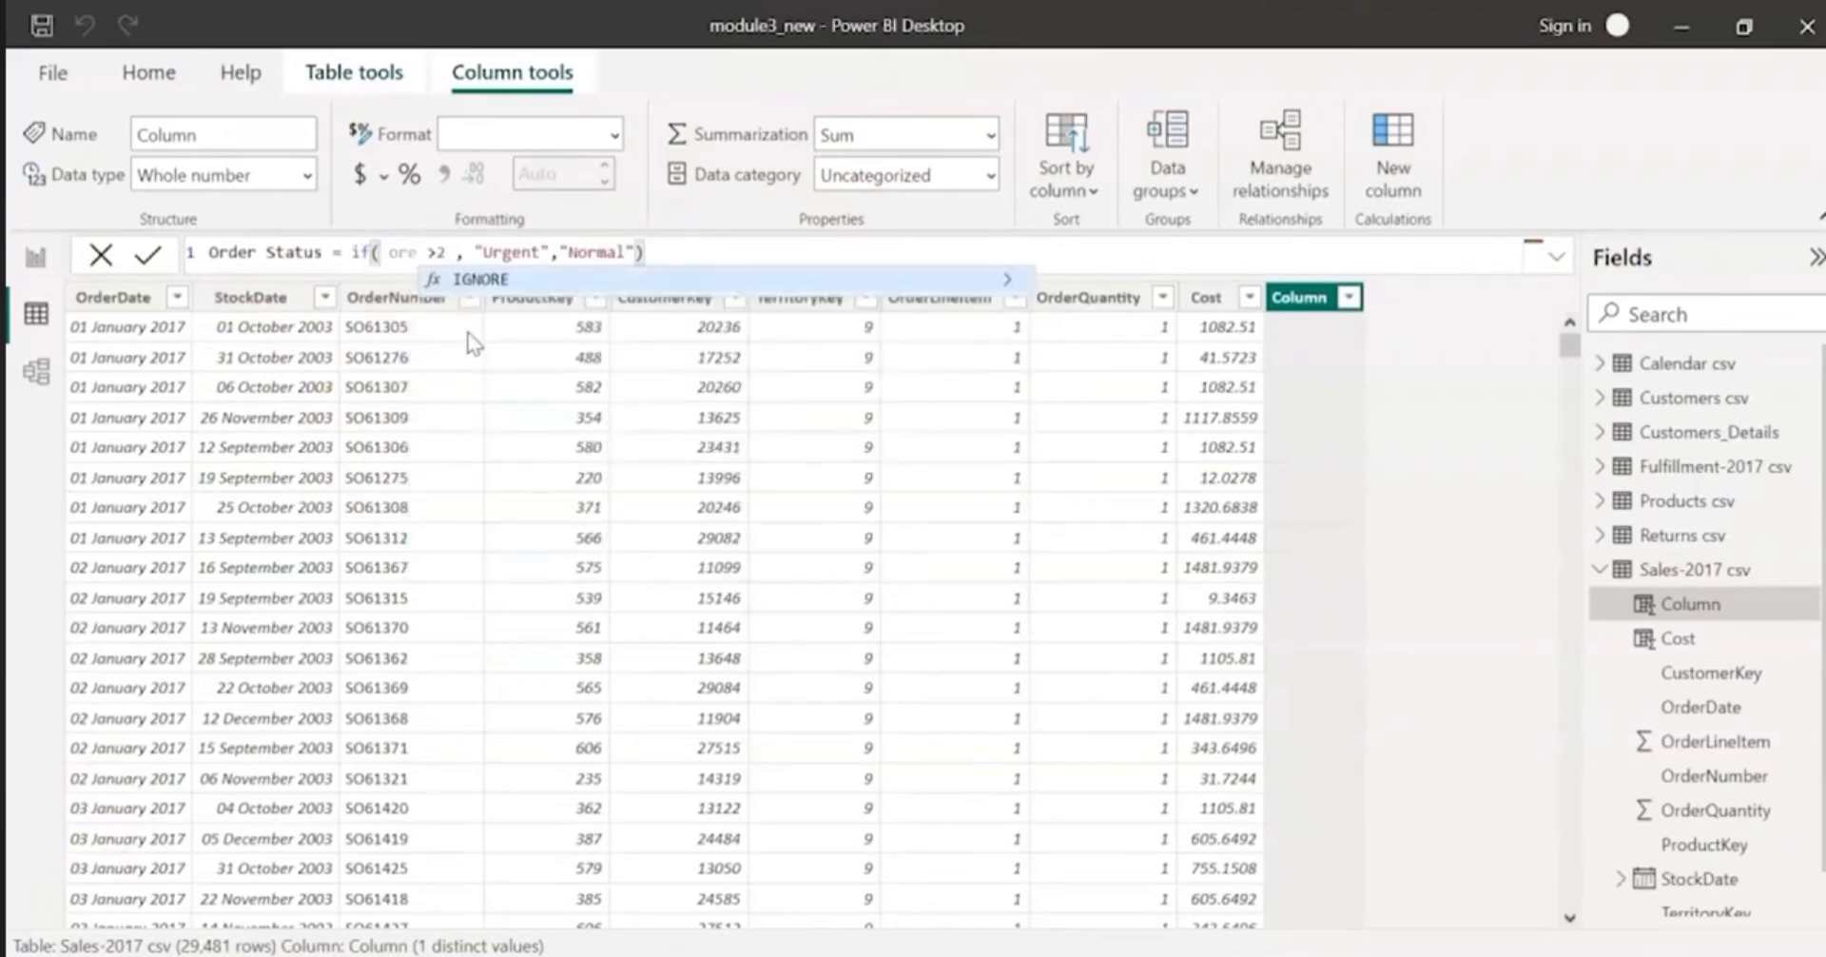
pyautogui.press('BackSpace')
pyautogui.write('der')
pyautogui.press('Down')
pyautogui.press('Down')
pyautogui.press('Down')
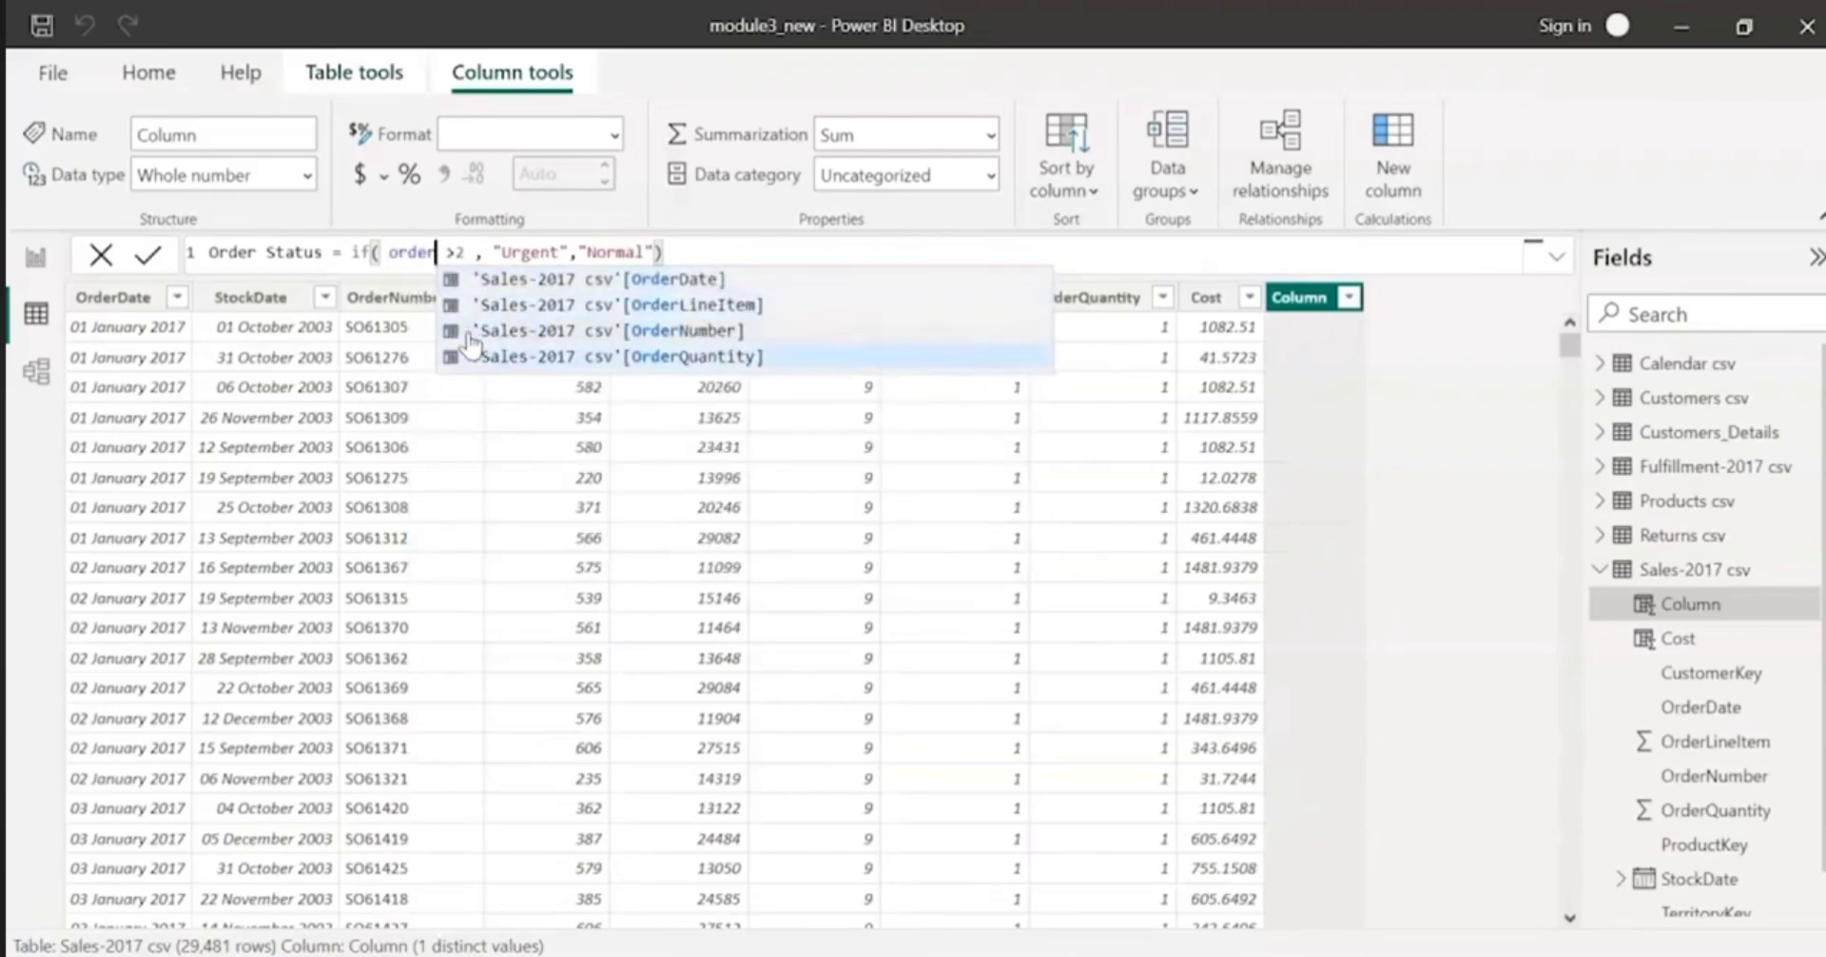
pyautogui.press('Tab')
pyautogui.click(1436, 396)
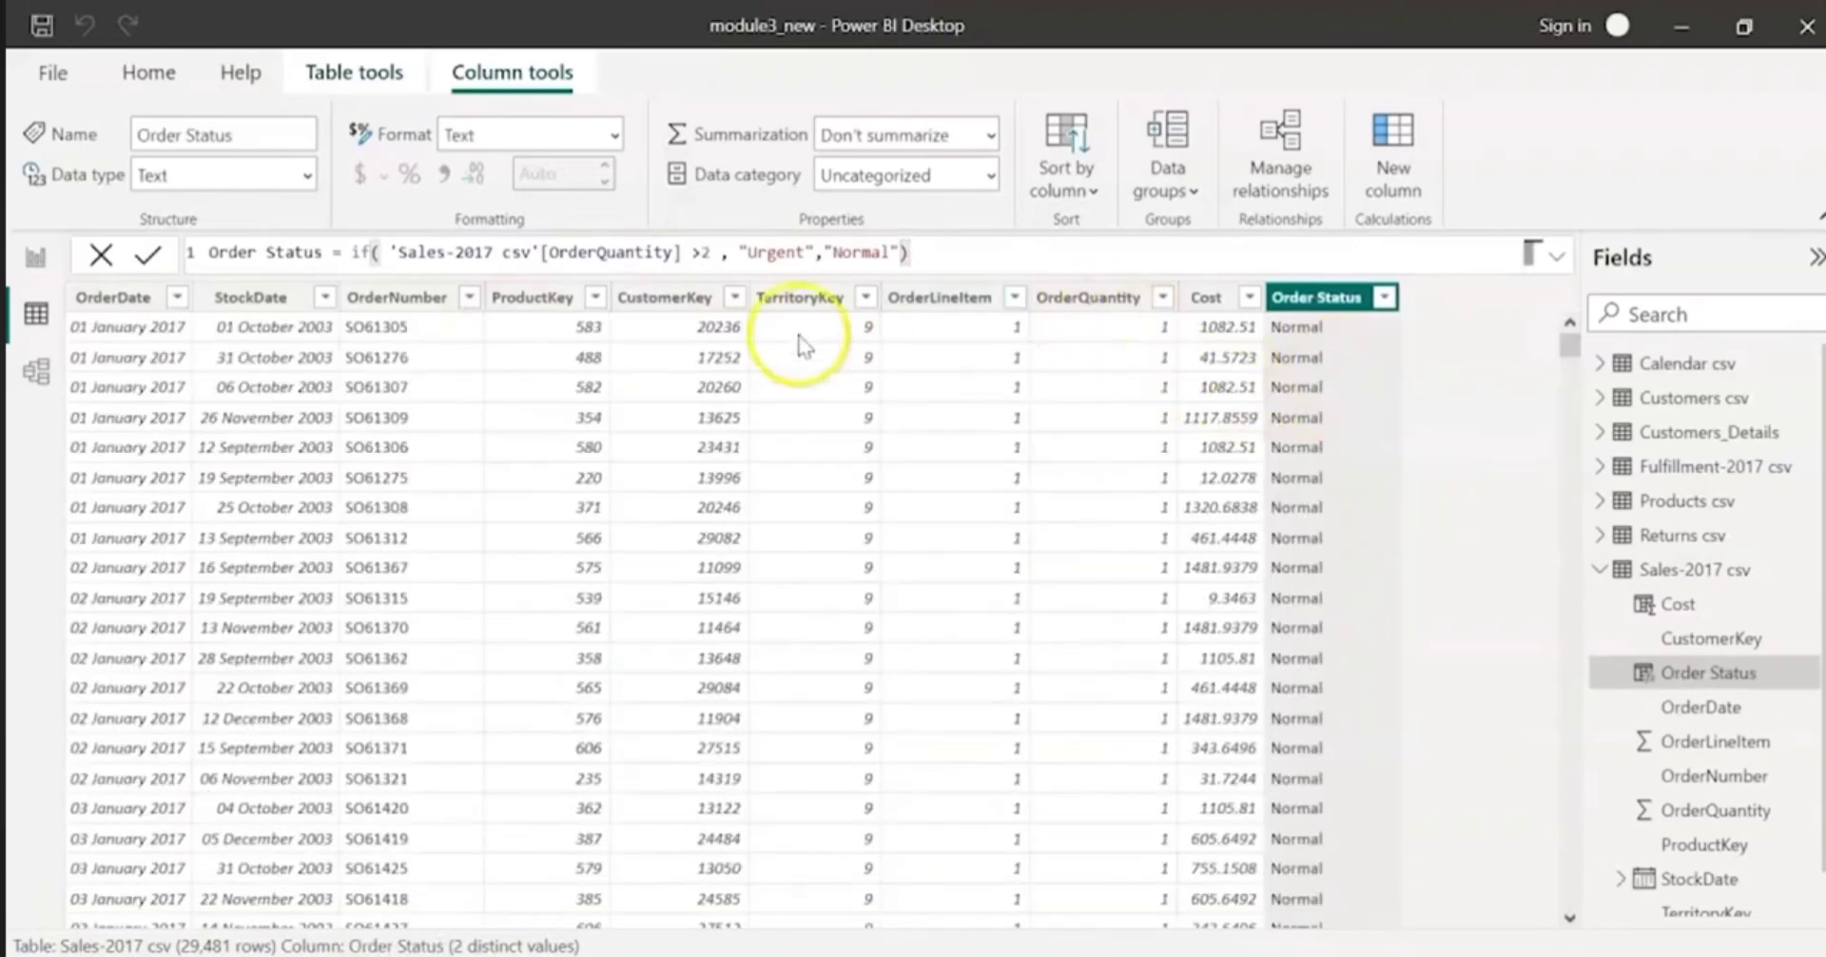
# Step: Filter the OrderQuantity column to only the value 3 to check the matching Order Status entries
pyautogui.scroll(-1, 1168, 390)
pyautogui.scroll(-20, 1168, 390)
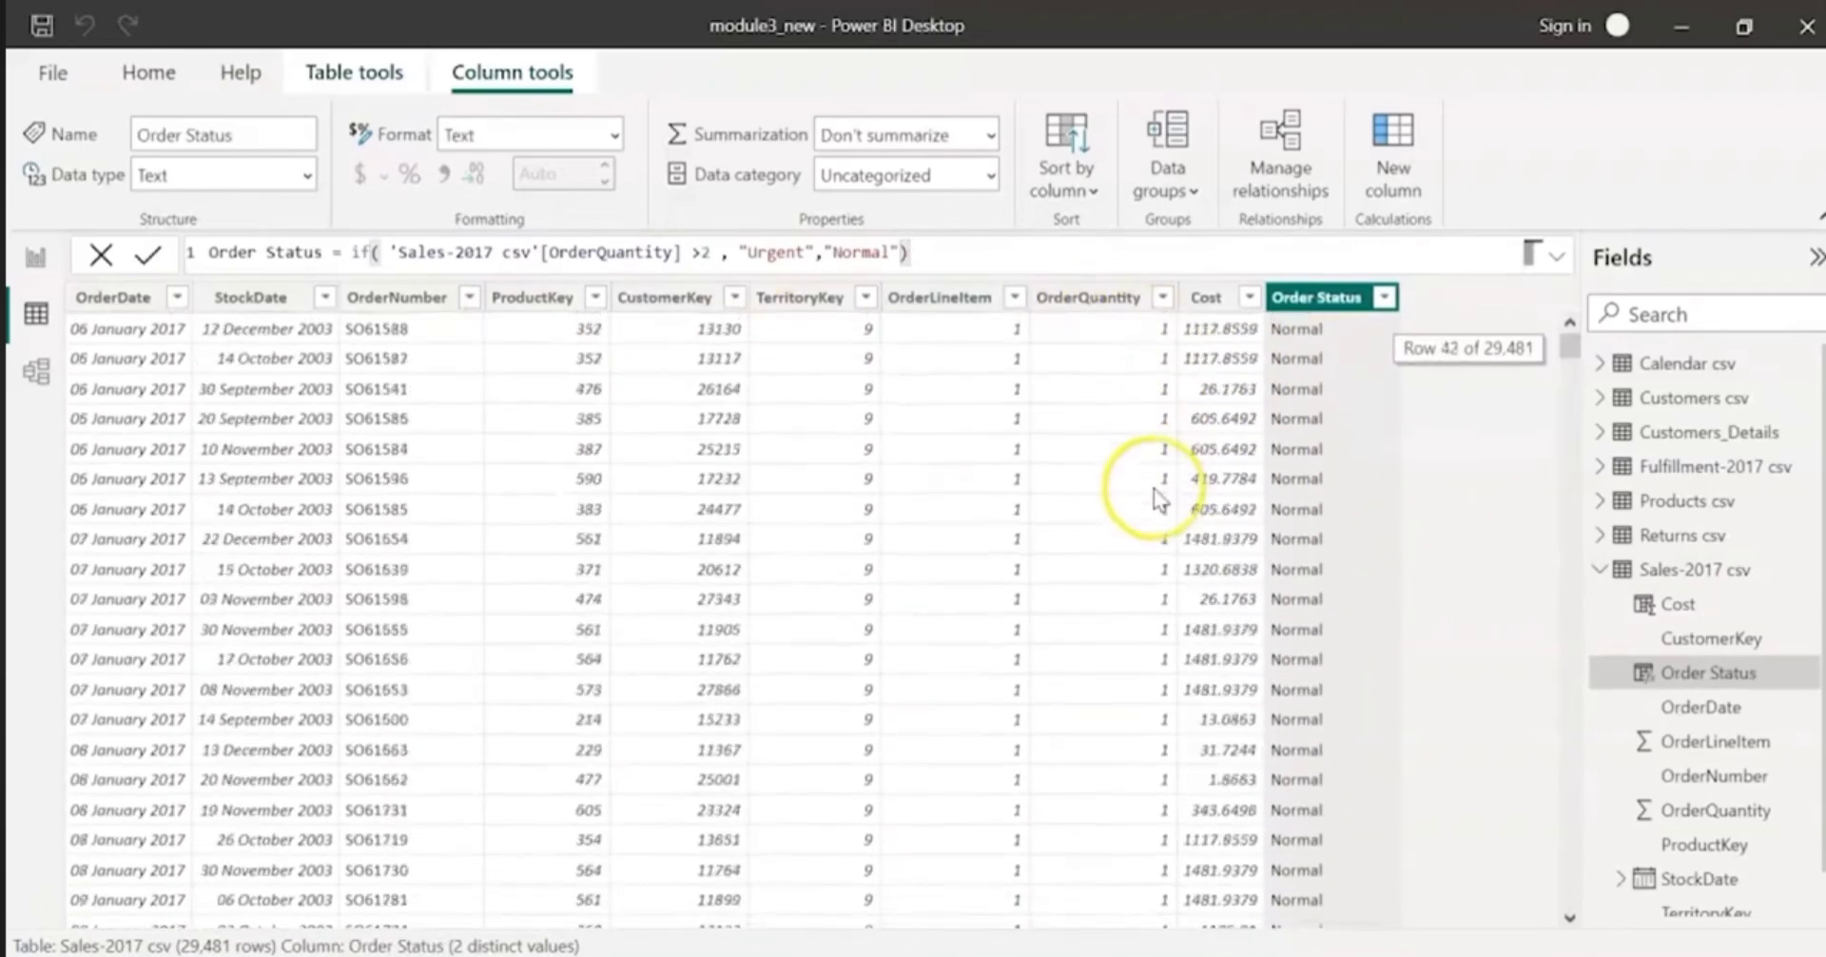
pyautogui.scroll(-14, 1158, 456)
pyautogui.click(1163, 301)
pyautogui.click(1216, 590)
pyautogui.click(1215, 668)
pyautogui.click(1434, 716)
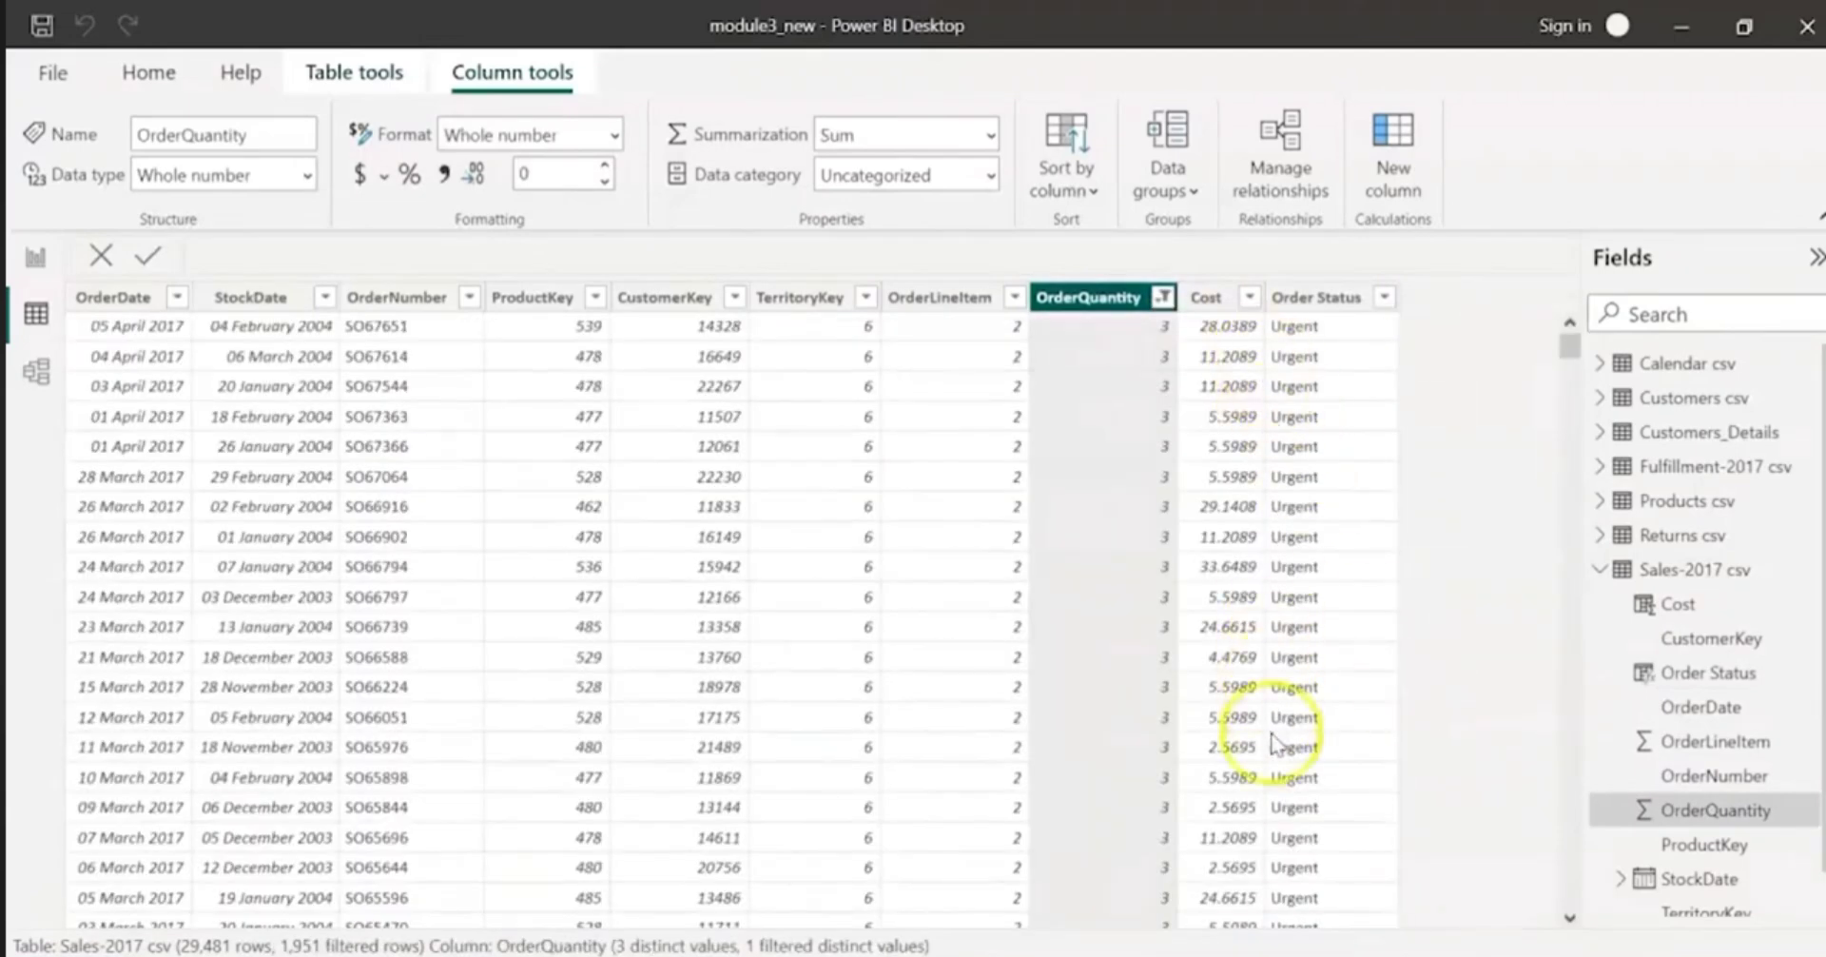
# Step: Reset the OrderQuantity filter to include all values again
pyautogui.click(1162, 298)
pyautogui.click(1216, 591)
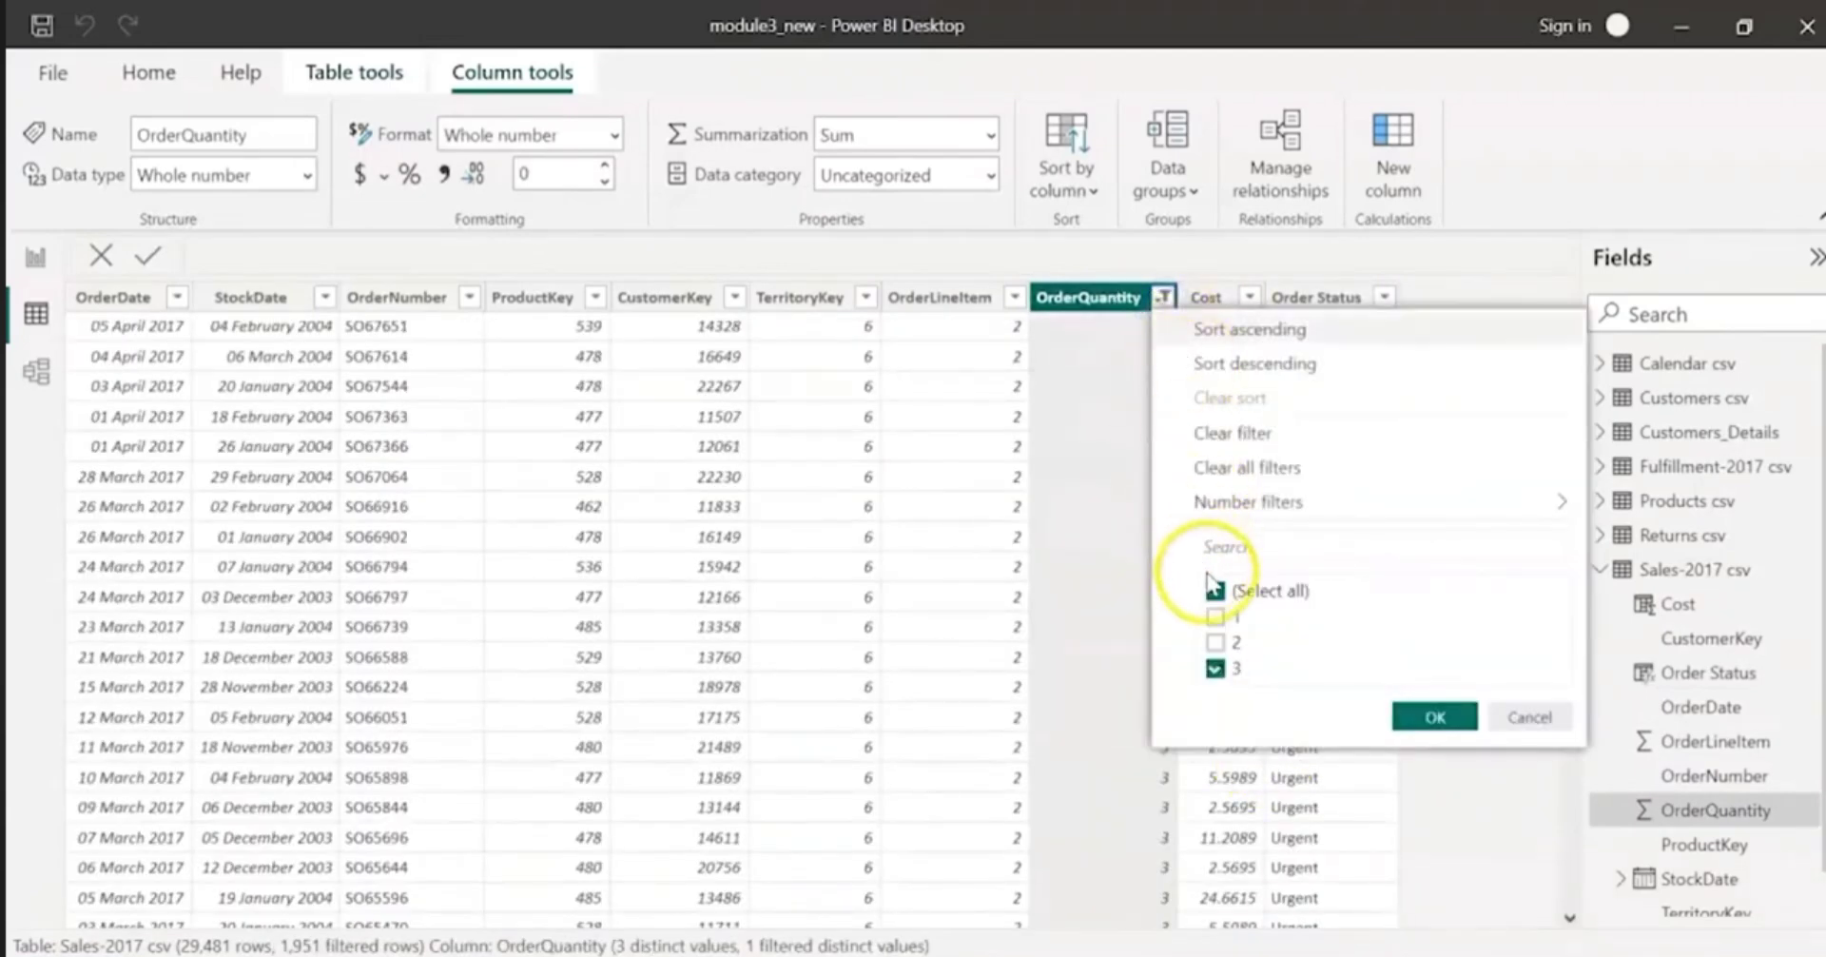
pyautogui.click(1216, 591)
pyautogui.click(1218, 590)
pyautogui.click(1431, 717)
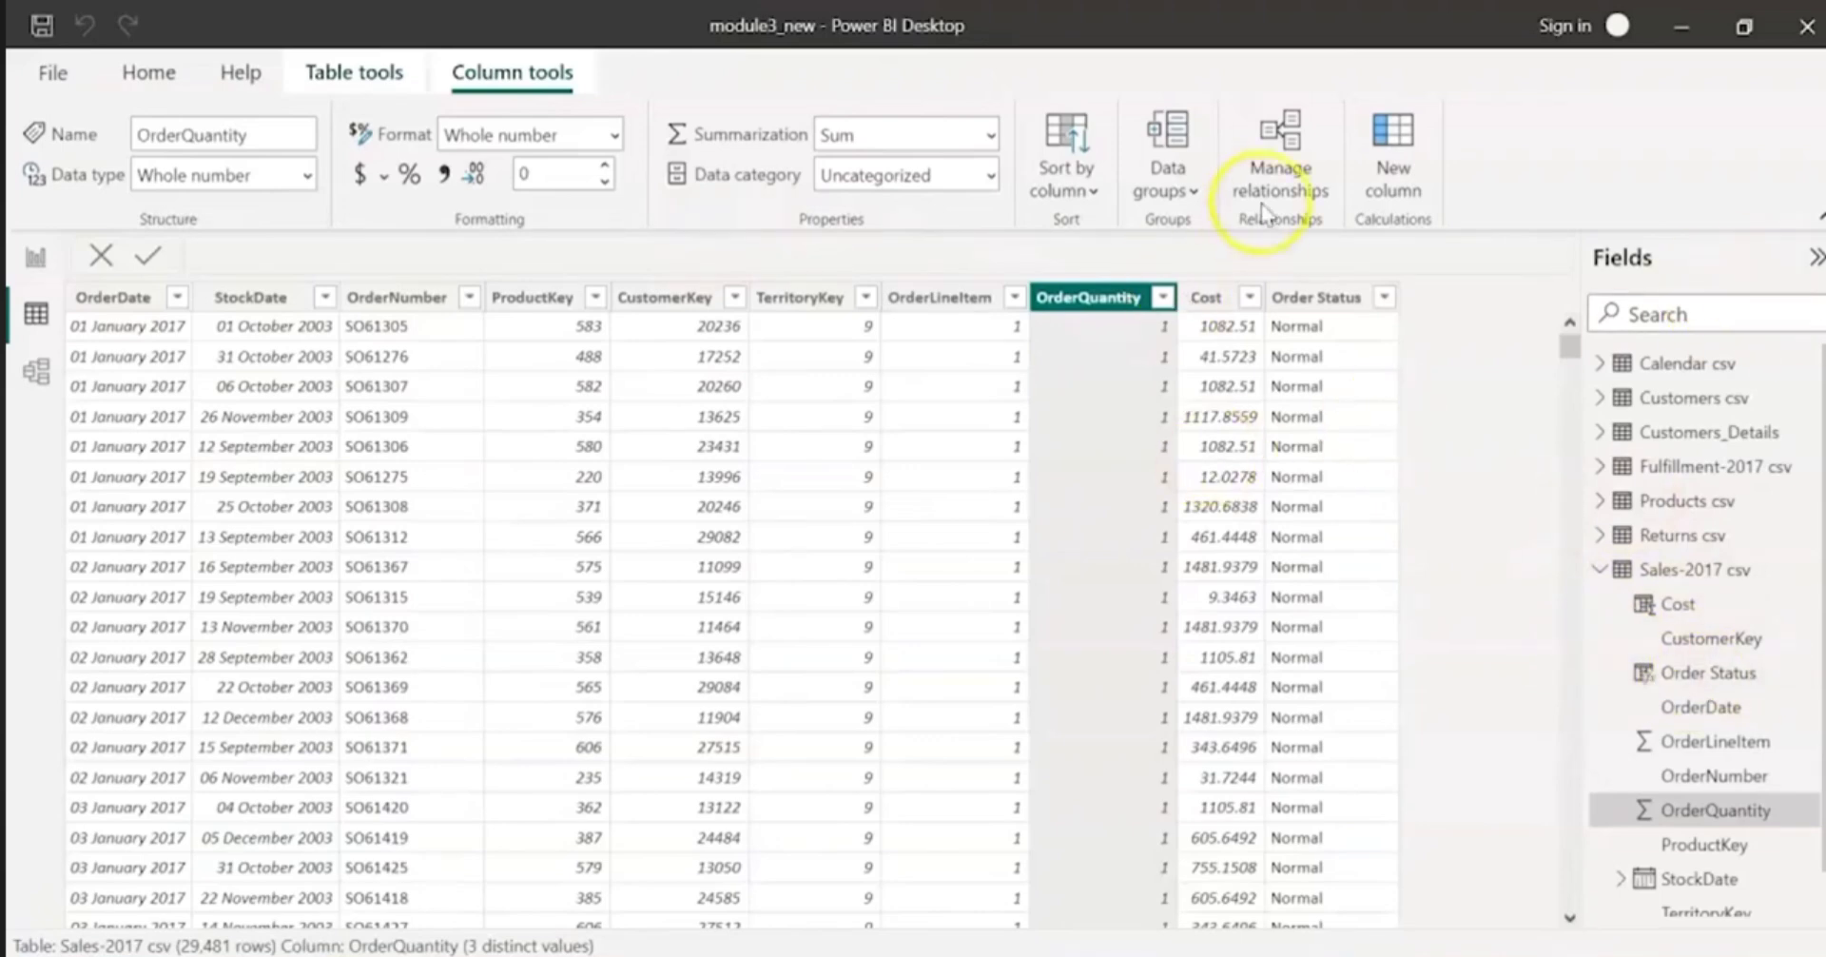
# Step: Add a calculated column to the Sales-2017 csv table and name it discount
pyautogui.click(1373, 156)
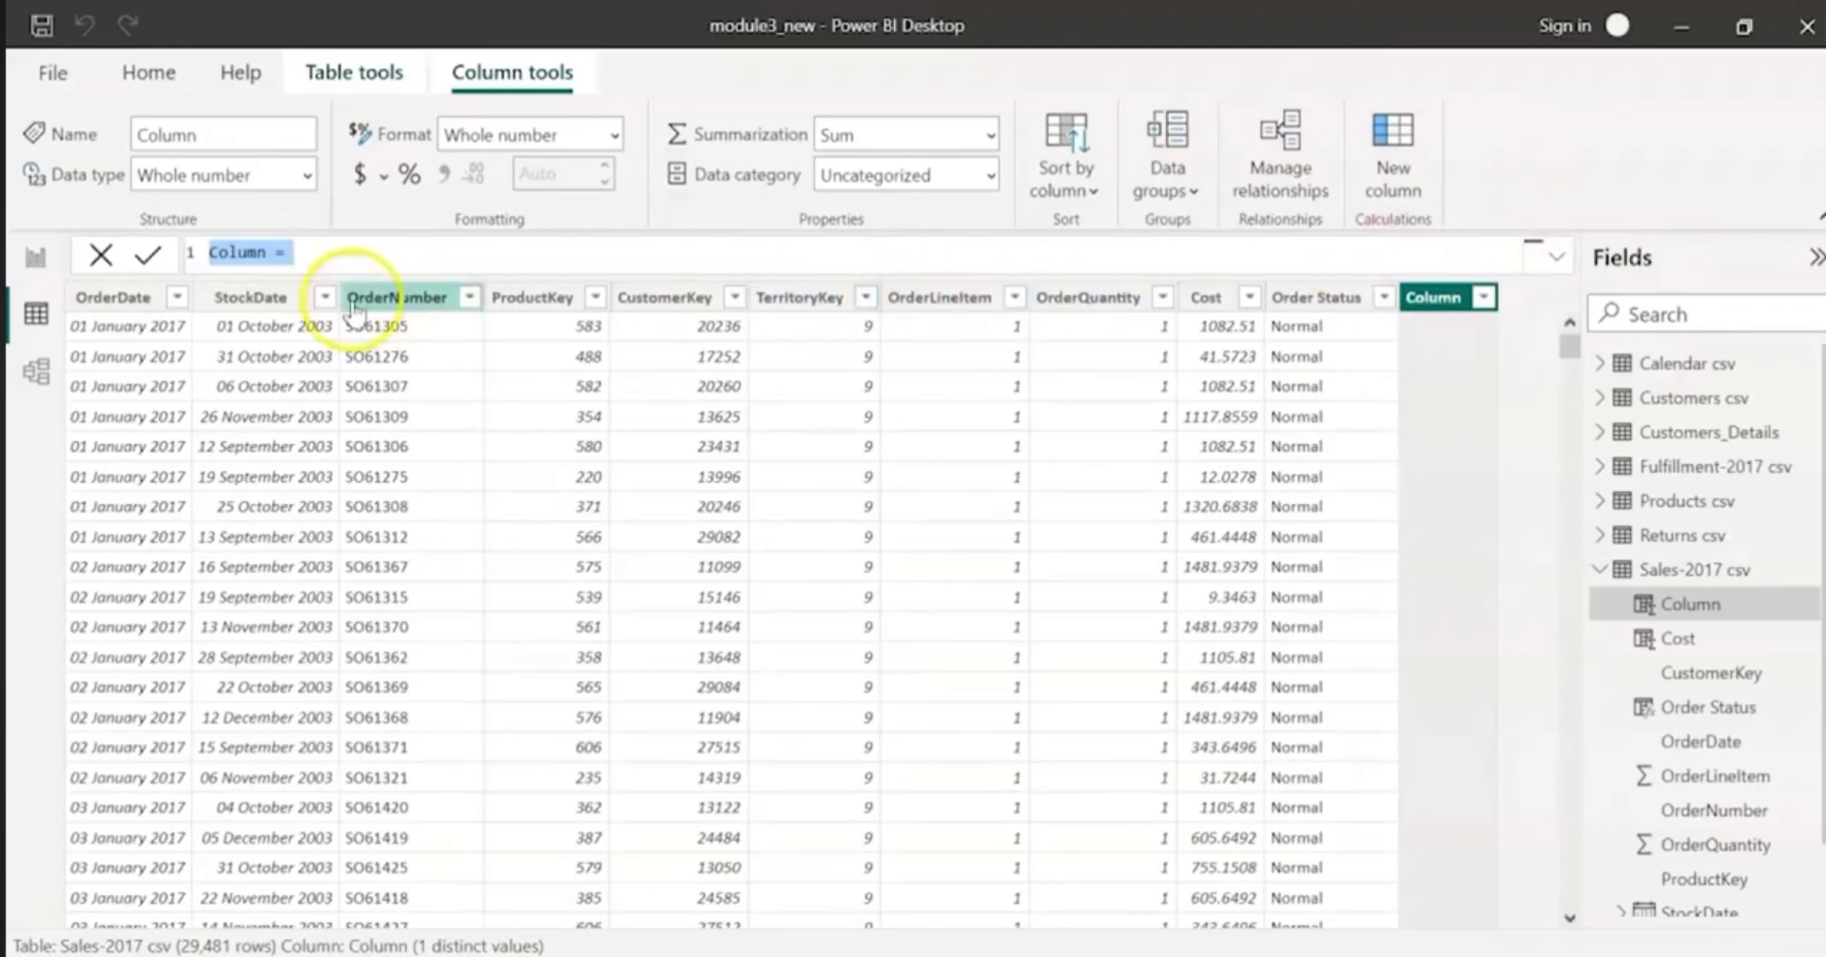
pyautogui.doubleClick(220, 259)
pyautogui.write('discout')
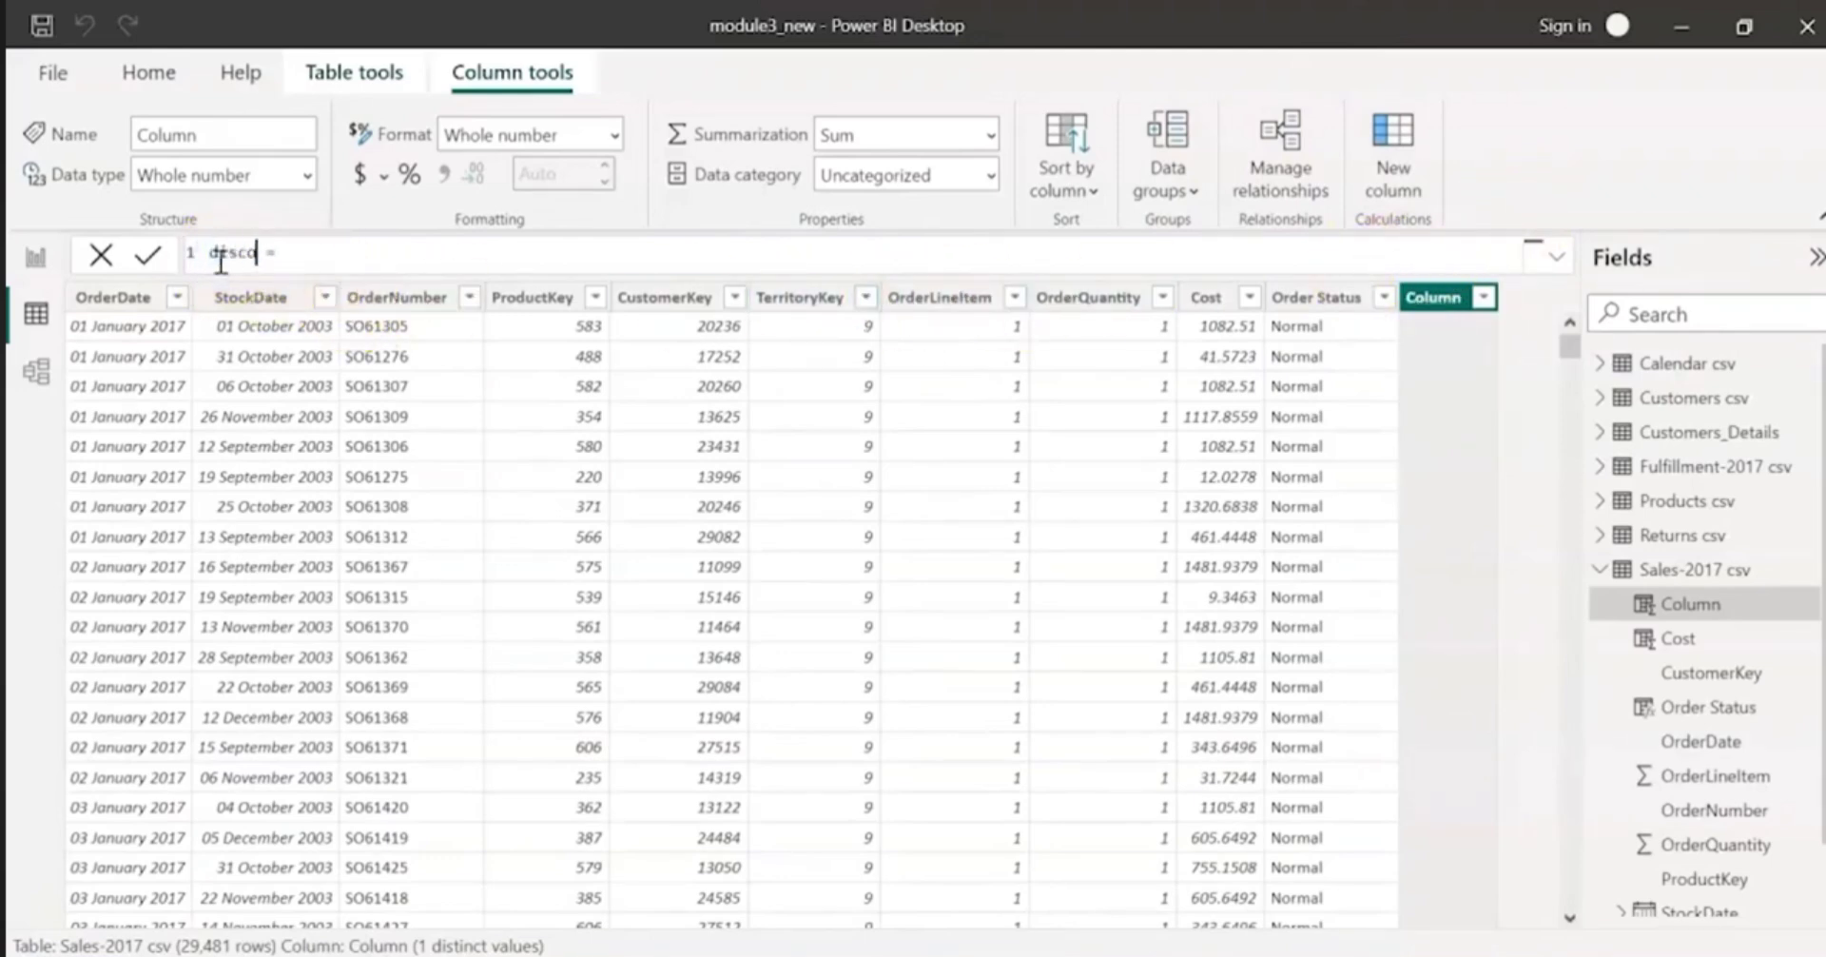
pyautogui.press('BackSpace')
pyautogui.write('nt')
# Step: Begin the discount formula with 'Sales-2017 csv'[OrderQuantity] followed by the multiplication operator
pyautogui.click(325, 256)
pyautogui.write('order')
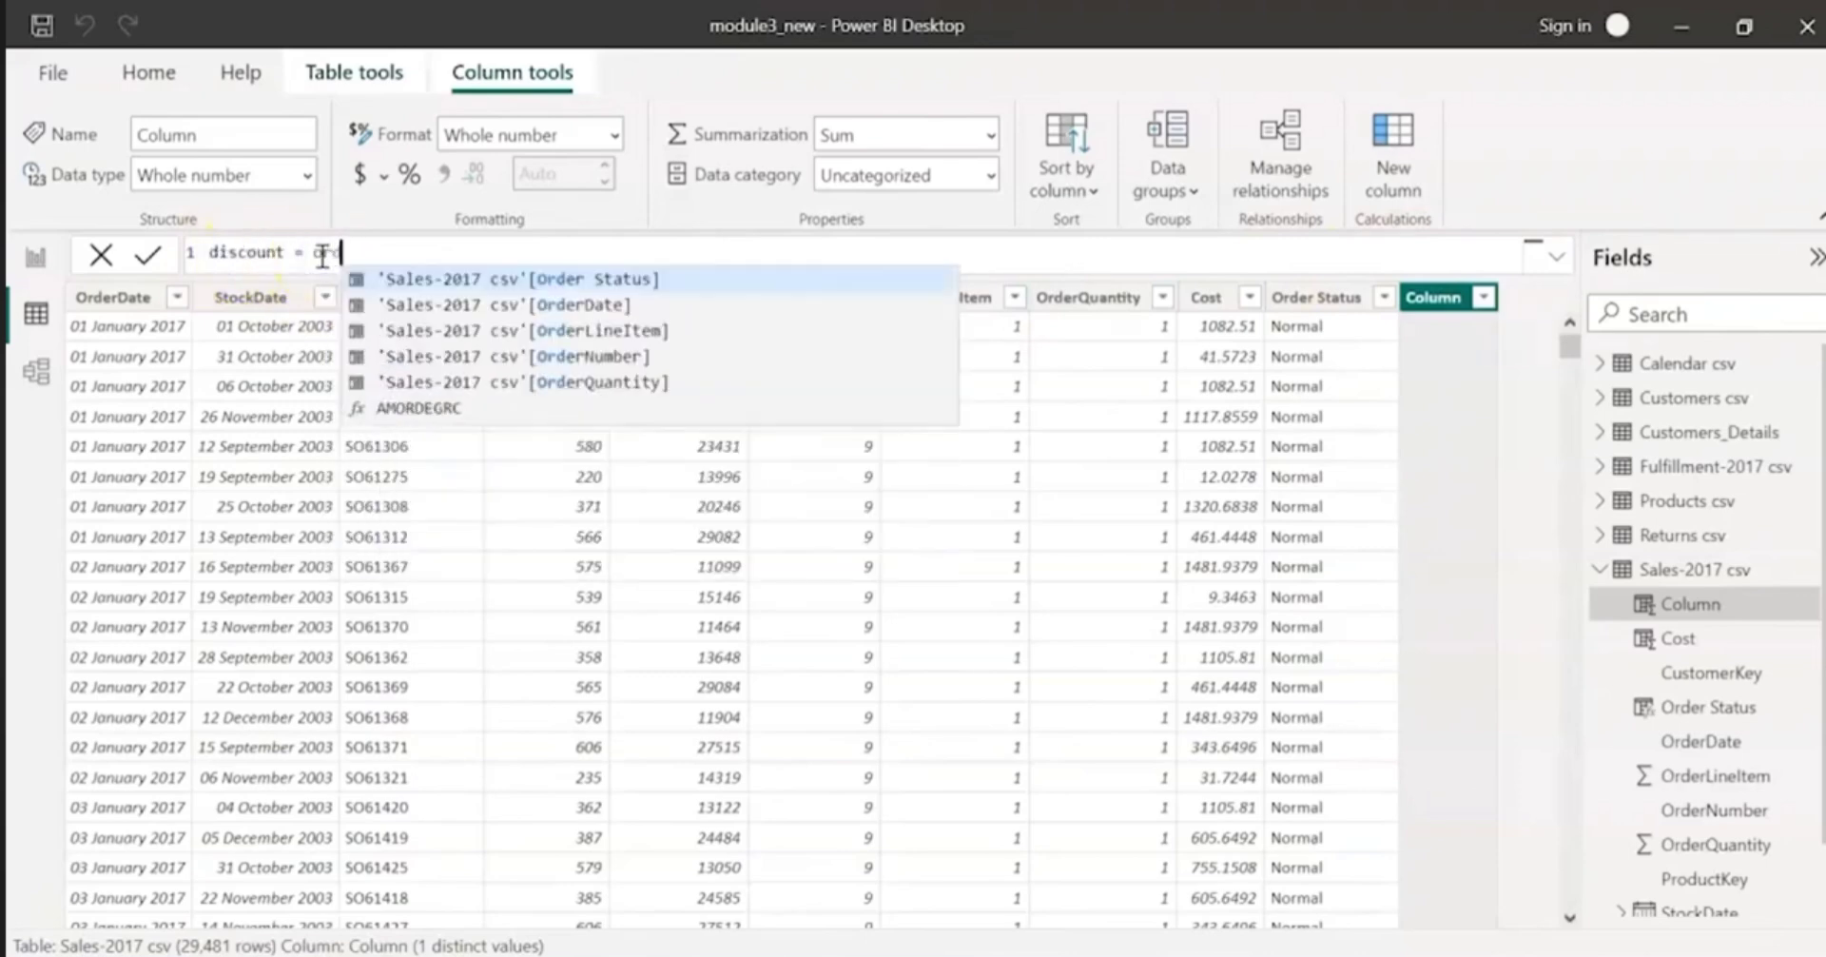
pyautogui.press('Down')
pyautogui.press('Down')
pyautogui.press('Tab')
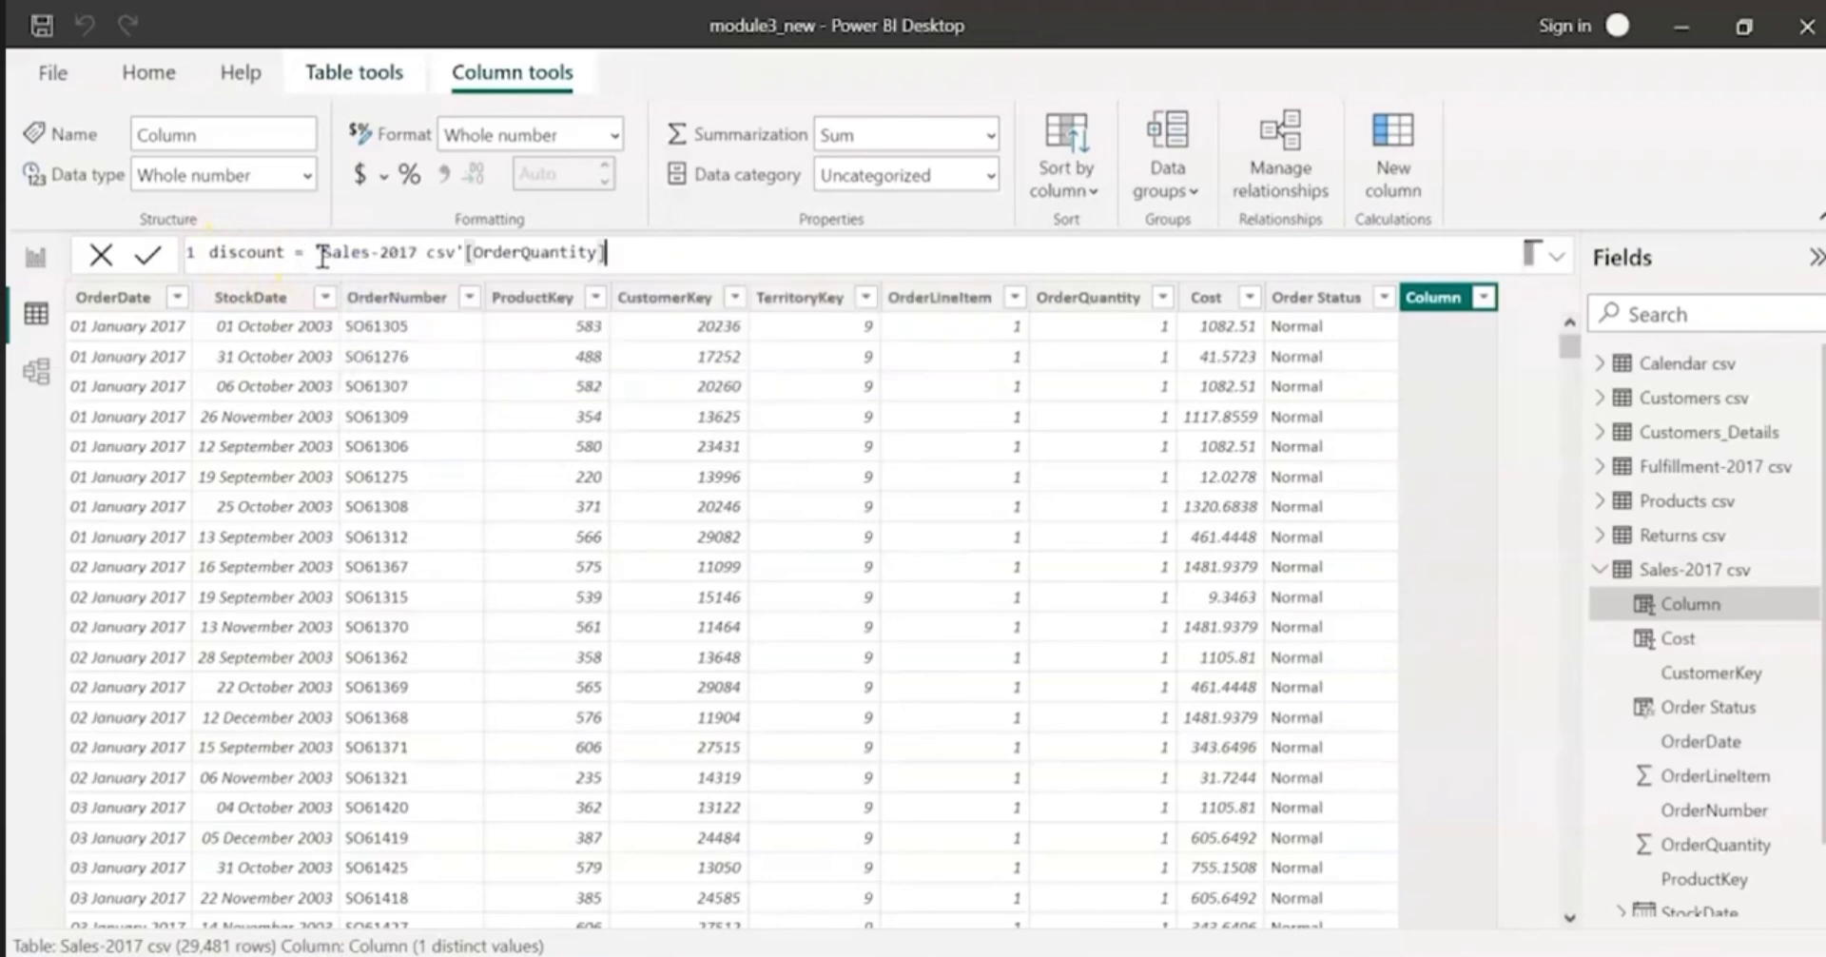
pyautogui.write('* RELA')
# Step: Complete the discount formula with RELATED('Products csv'[Discount]) as its second factor and commit it
pyautogui.press('BackSpace')
pyautogui.press('BackSpace')
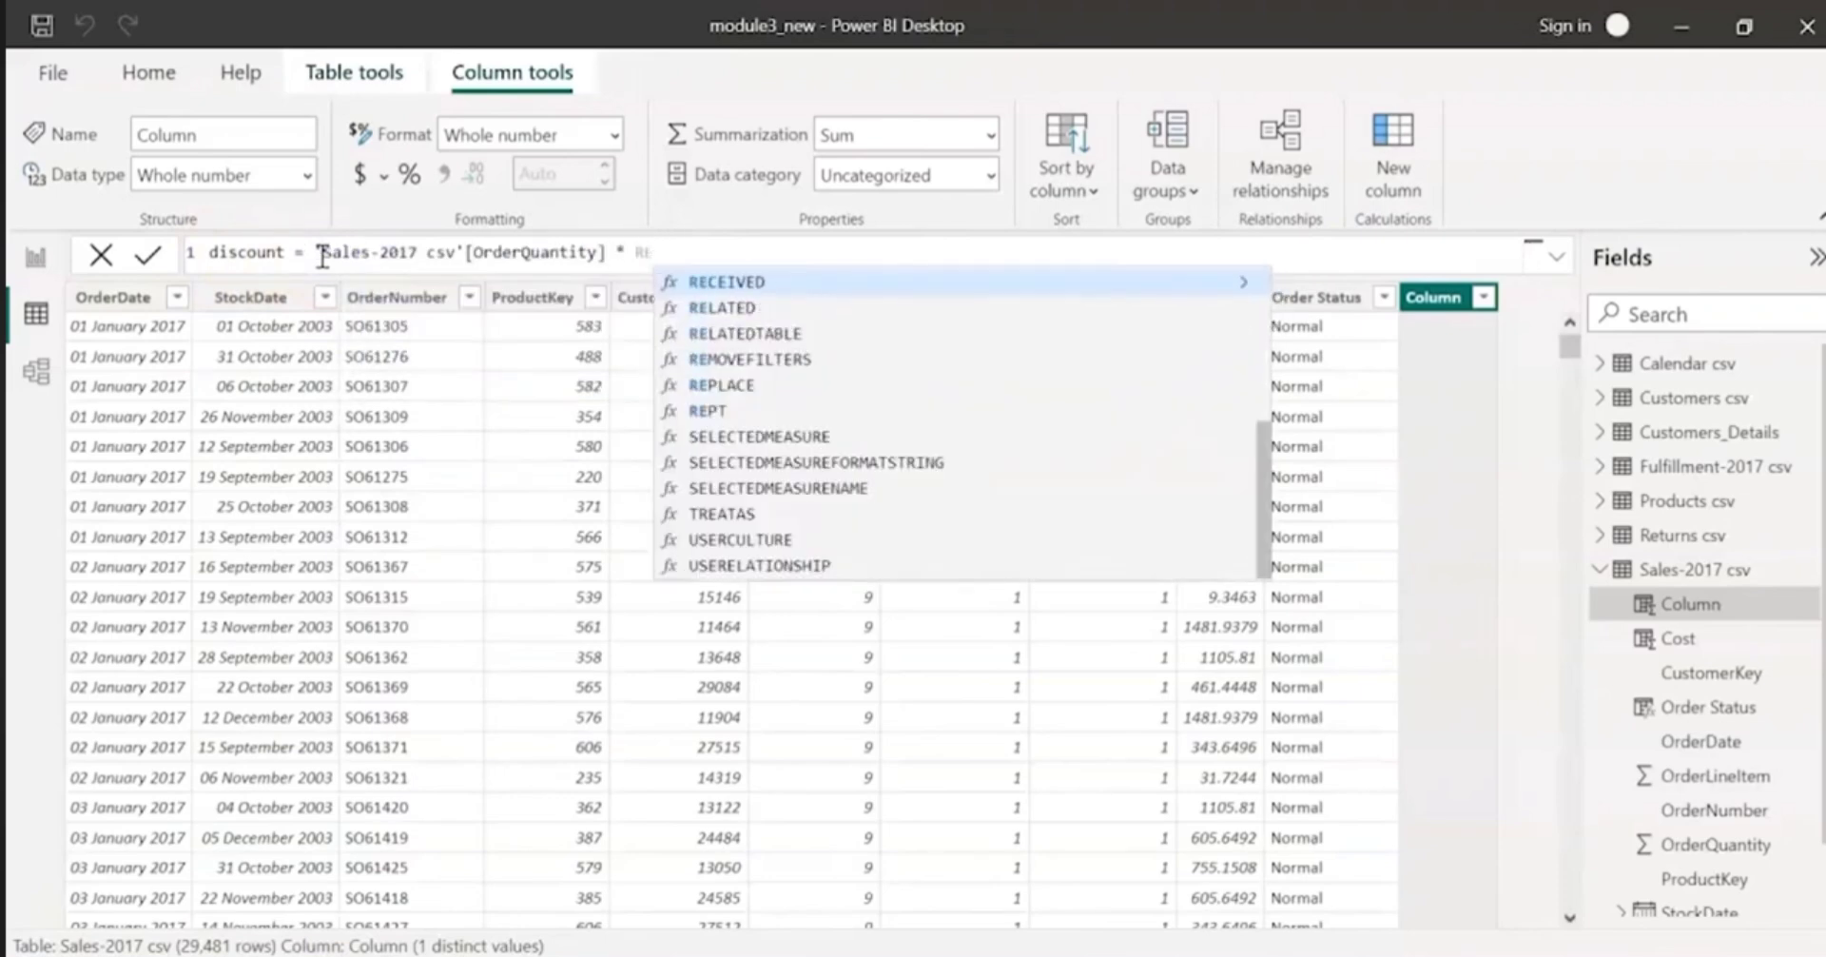
pyautogui.write('LATED(')
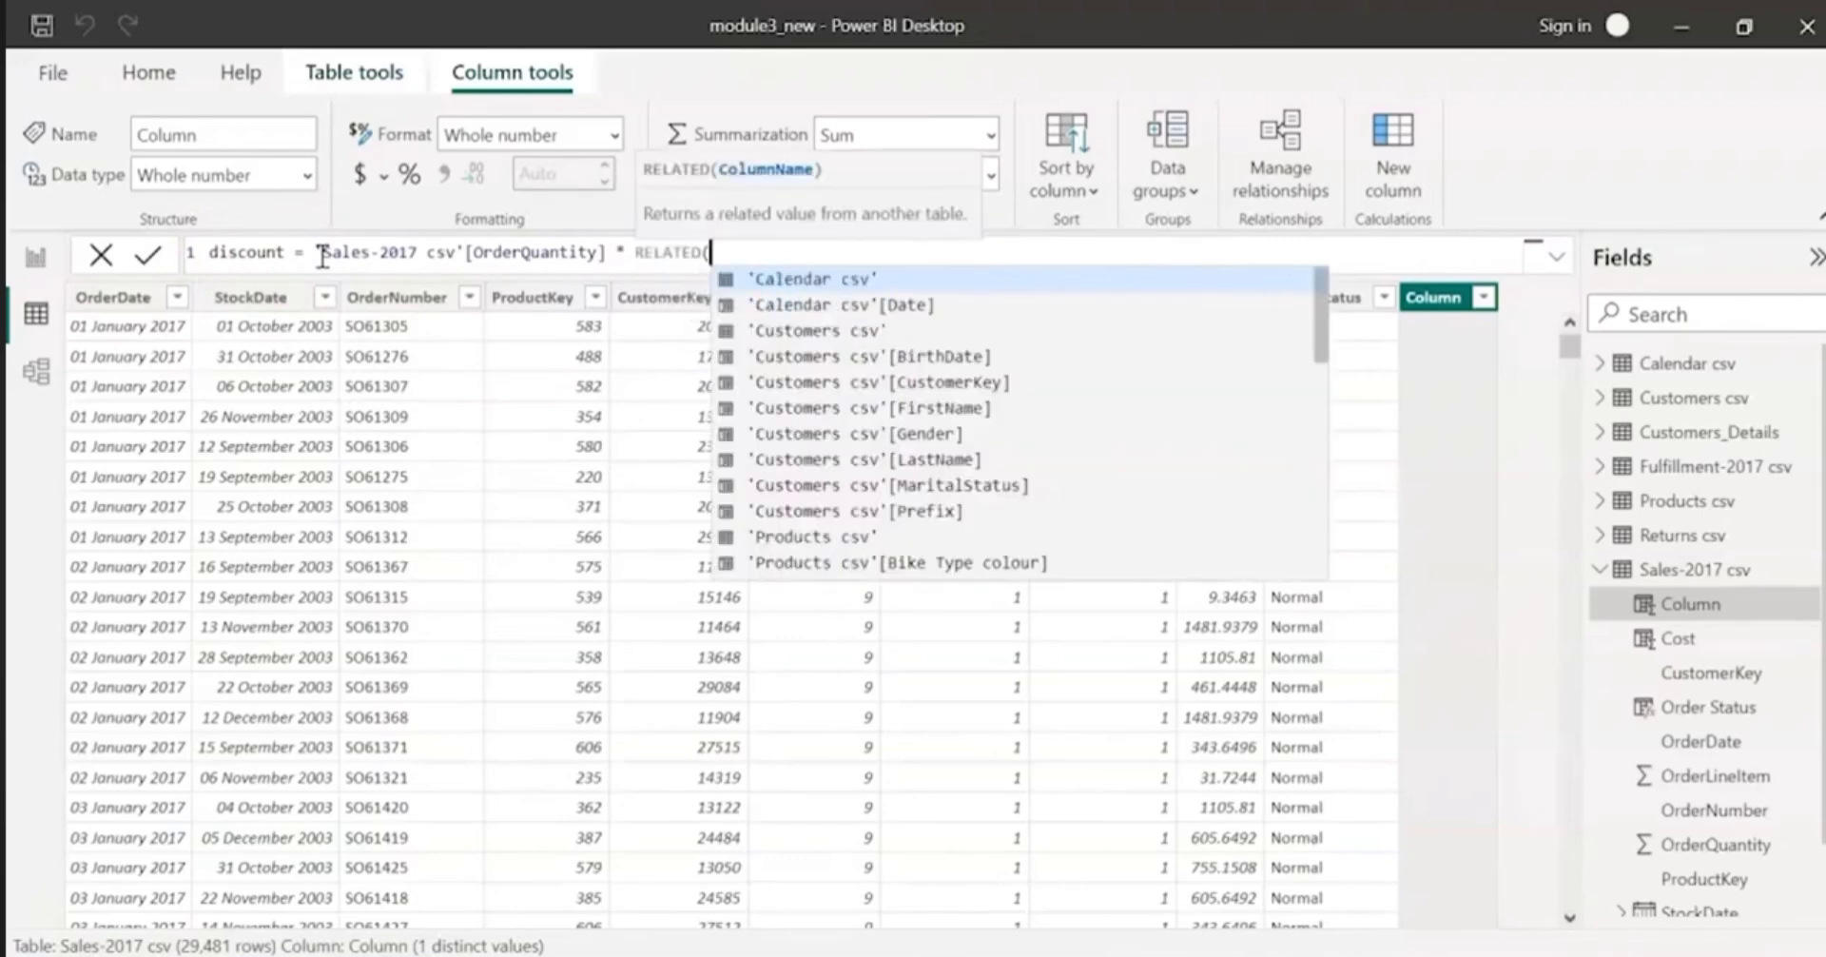
pyautogui.write("'Products csv'[Discount]")
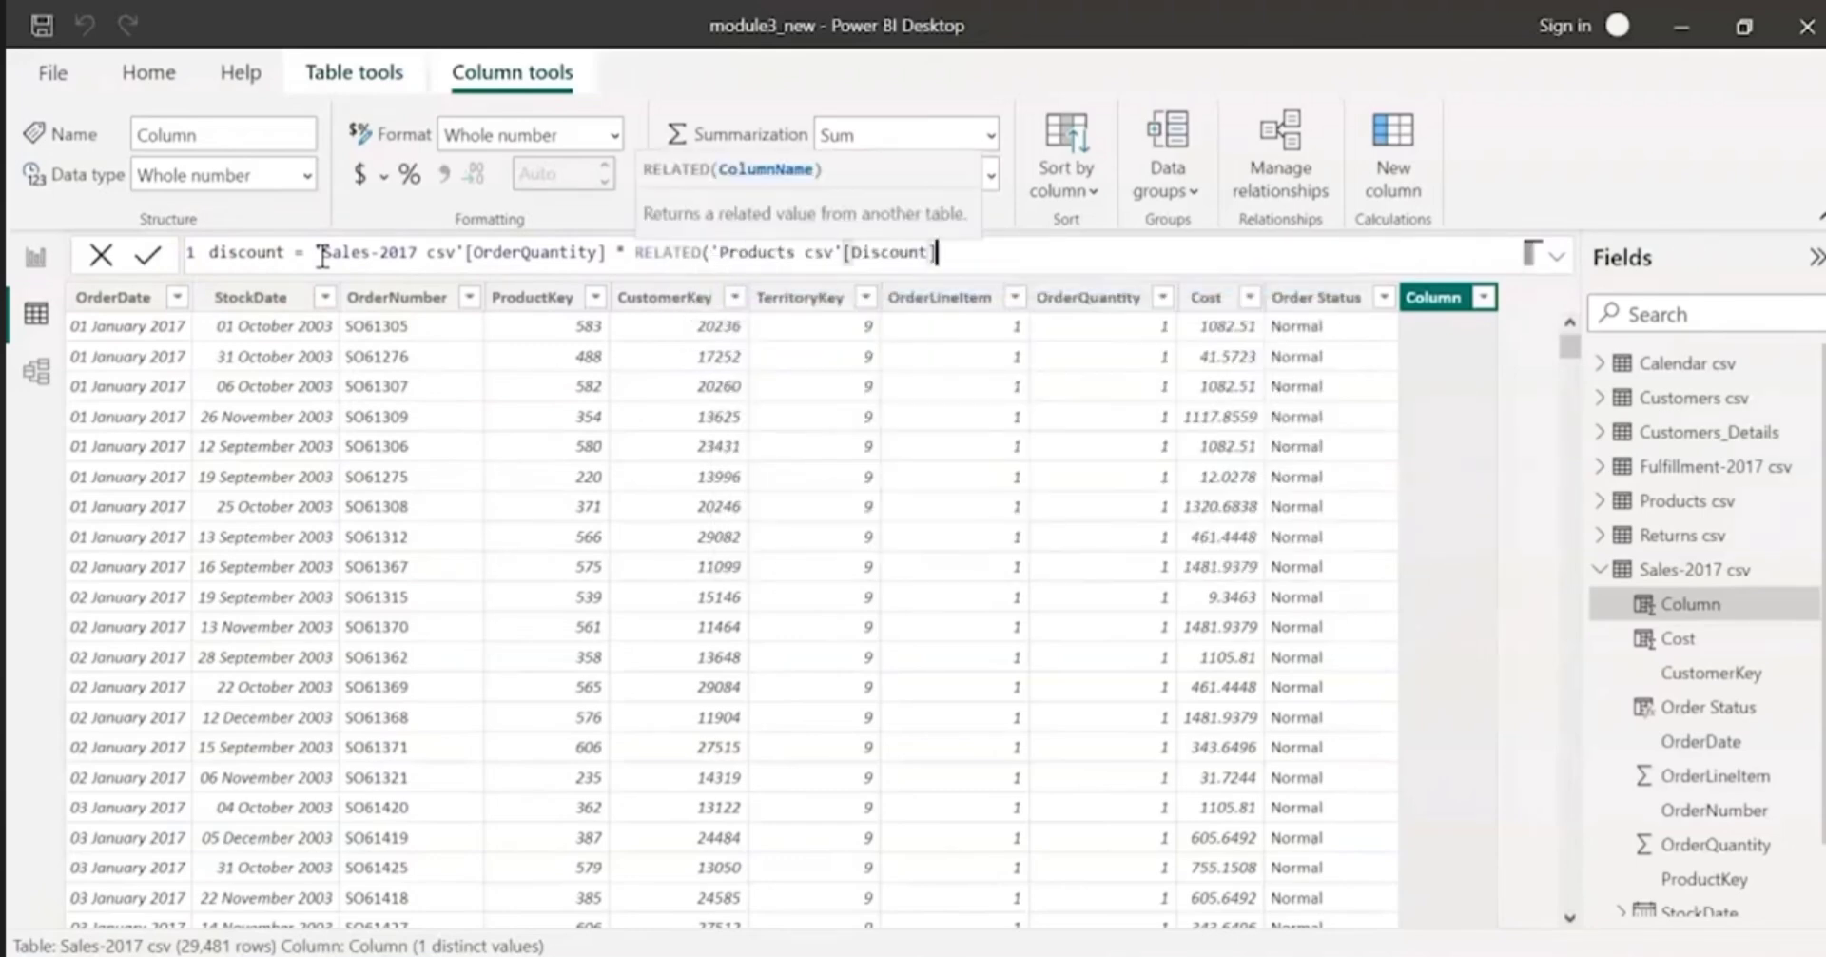
pyautogui.write(')')
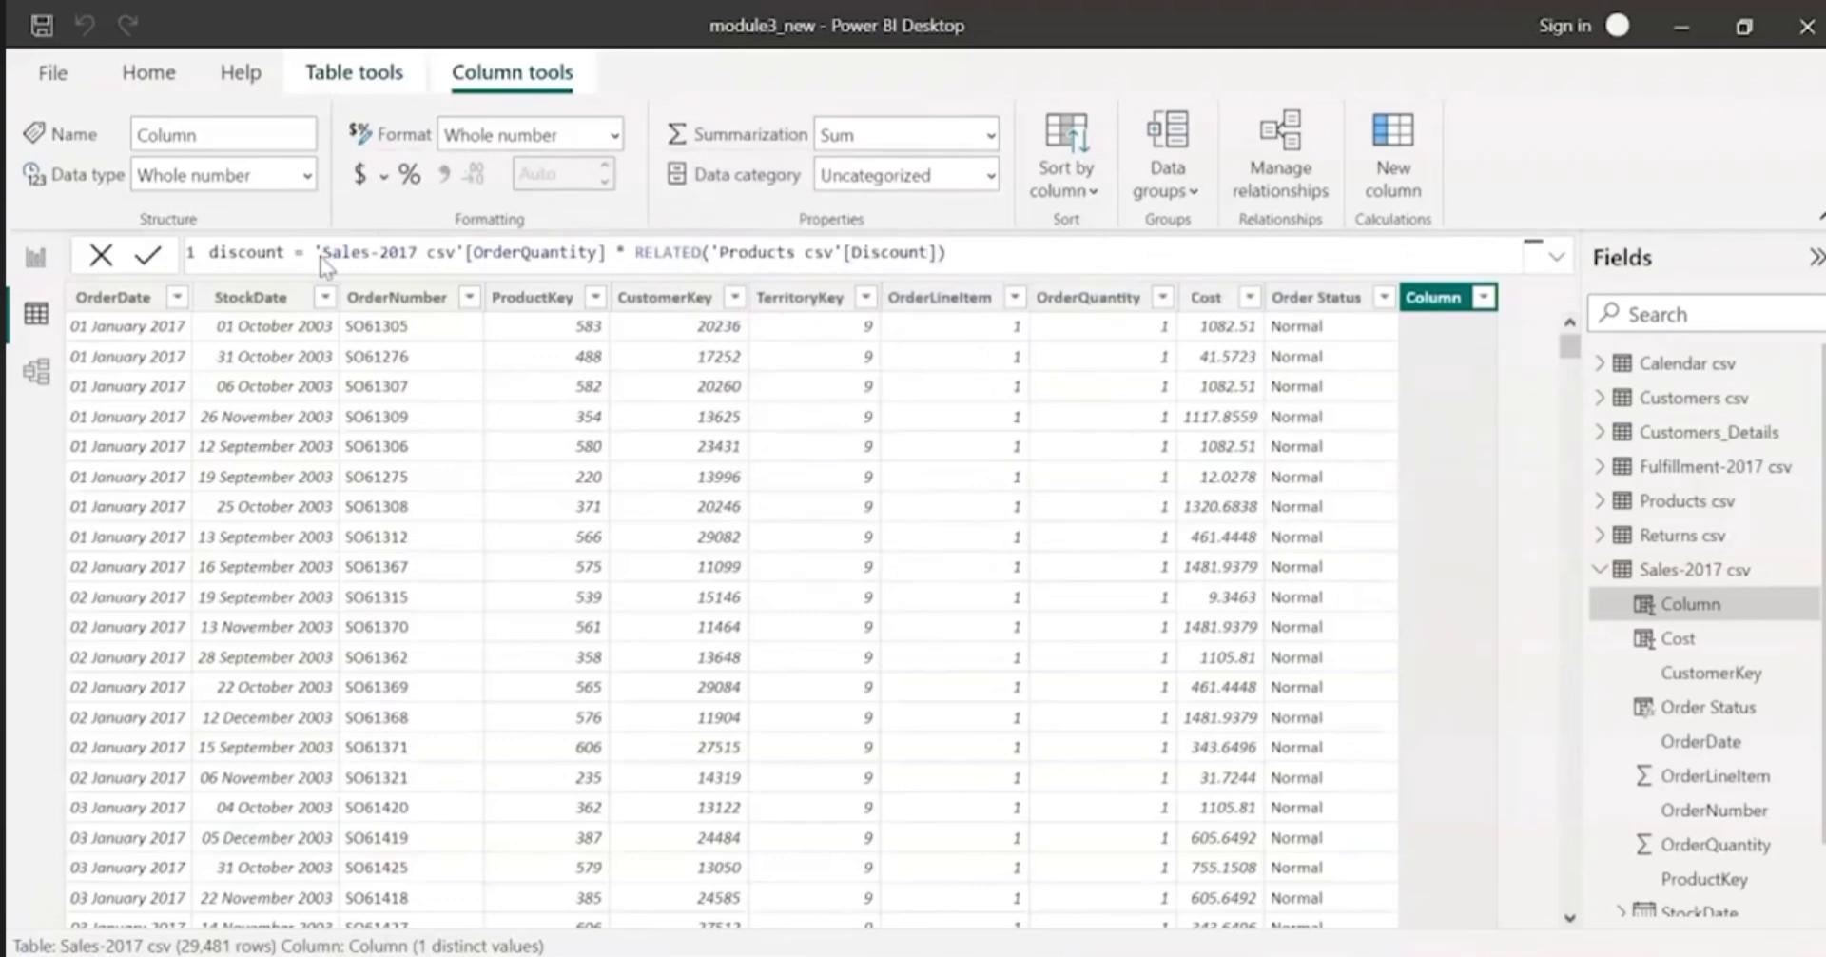
pyautogui.press('Return')
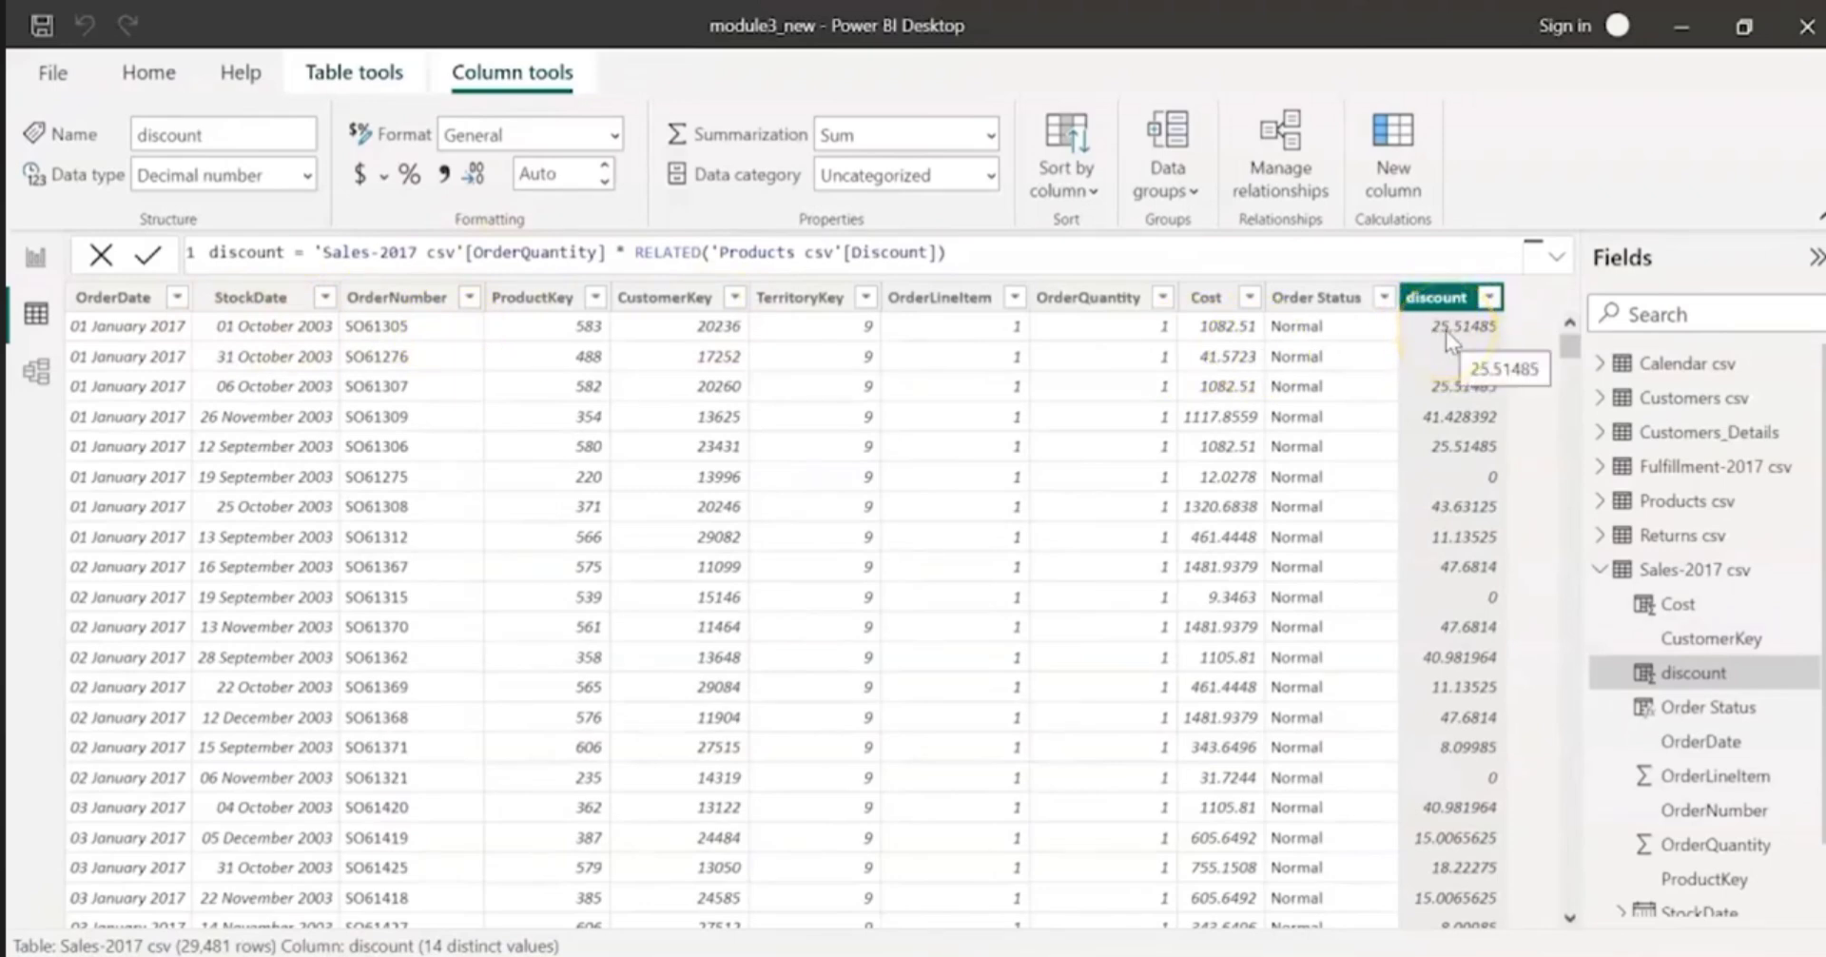
# Step: Add a calculated column to the Sales-2017 csv table and name it Price
pyautogui.click(1251, 327)
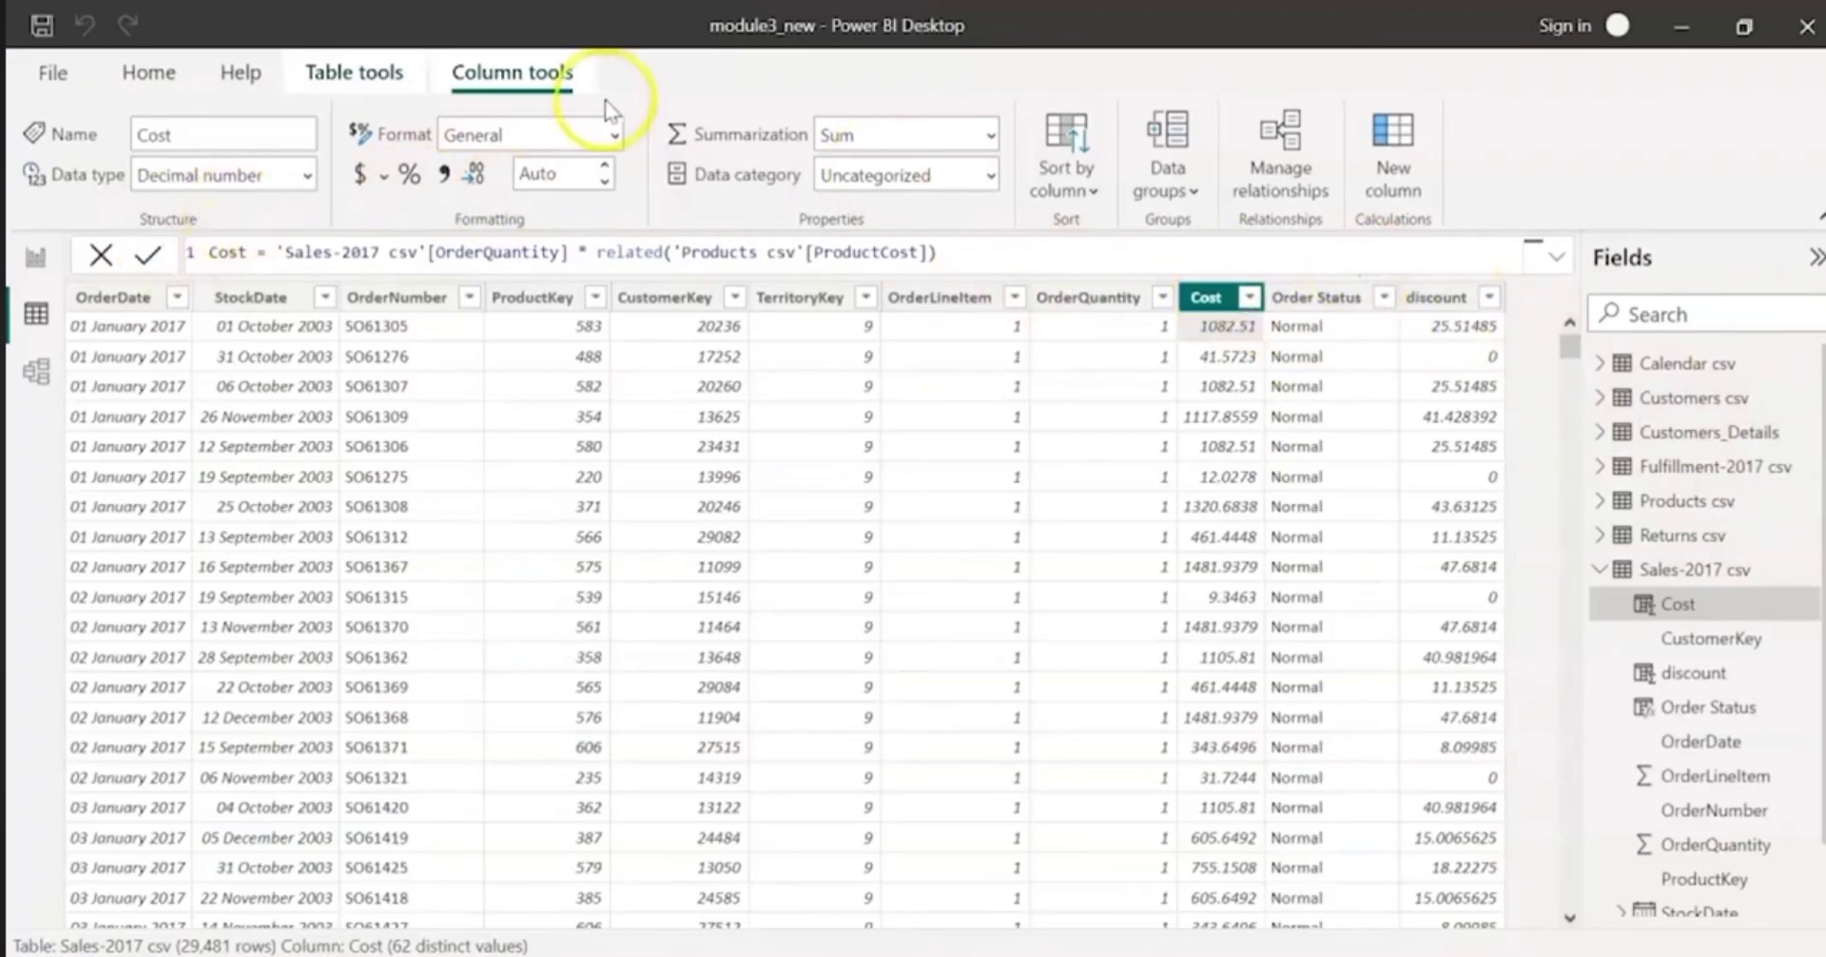
pyautogui.click(1396, 176)
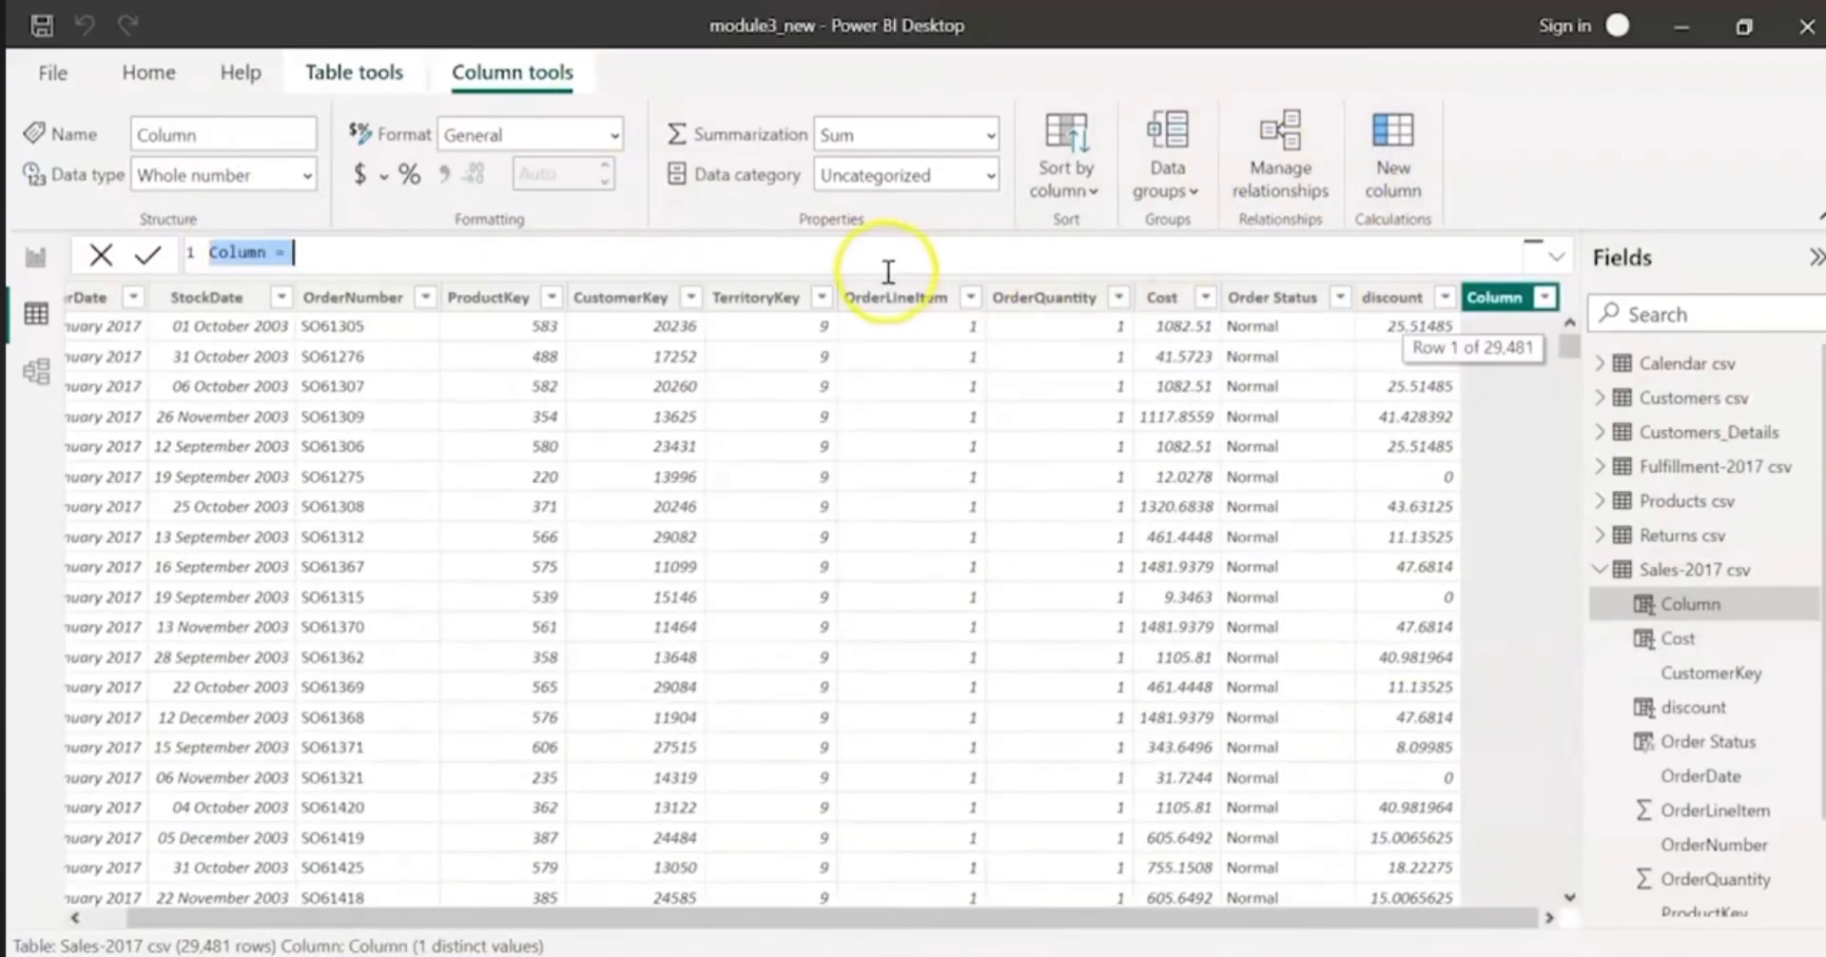
pyautogui.press('Left')
pyautogui.press('Delete')
pyautogui.press('Delete')
pyautogui.press('Delete')
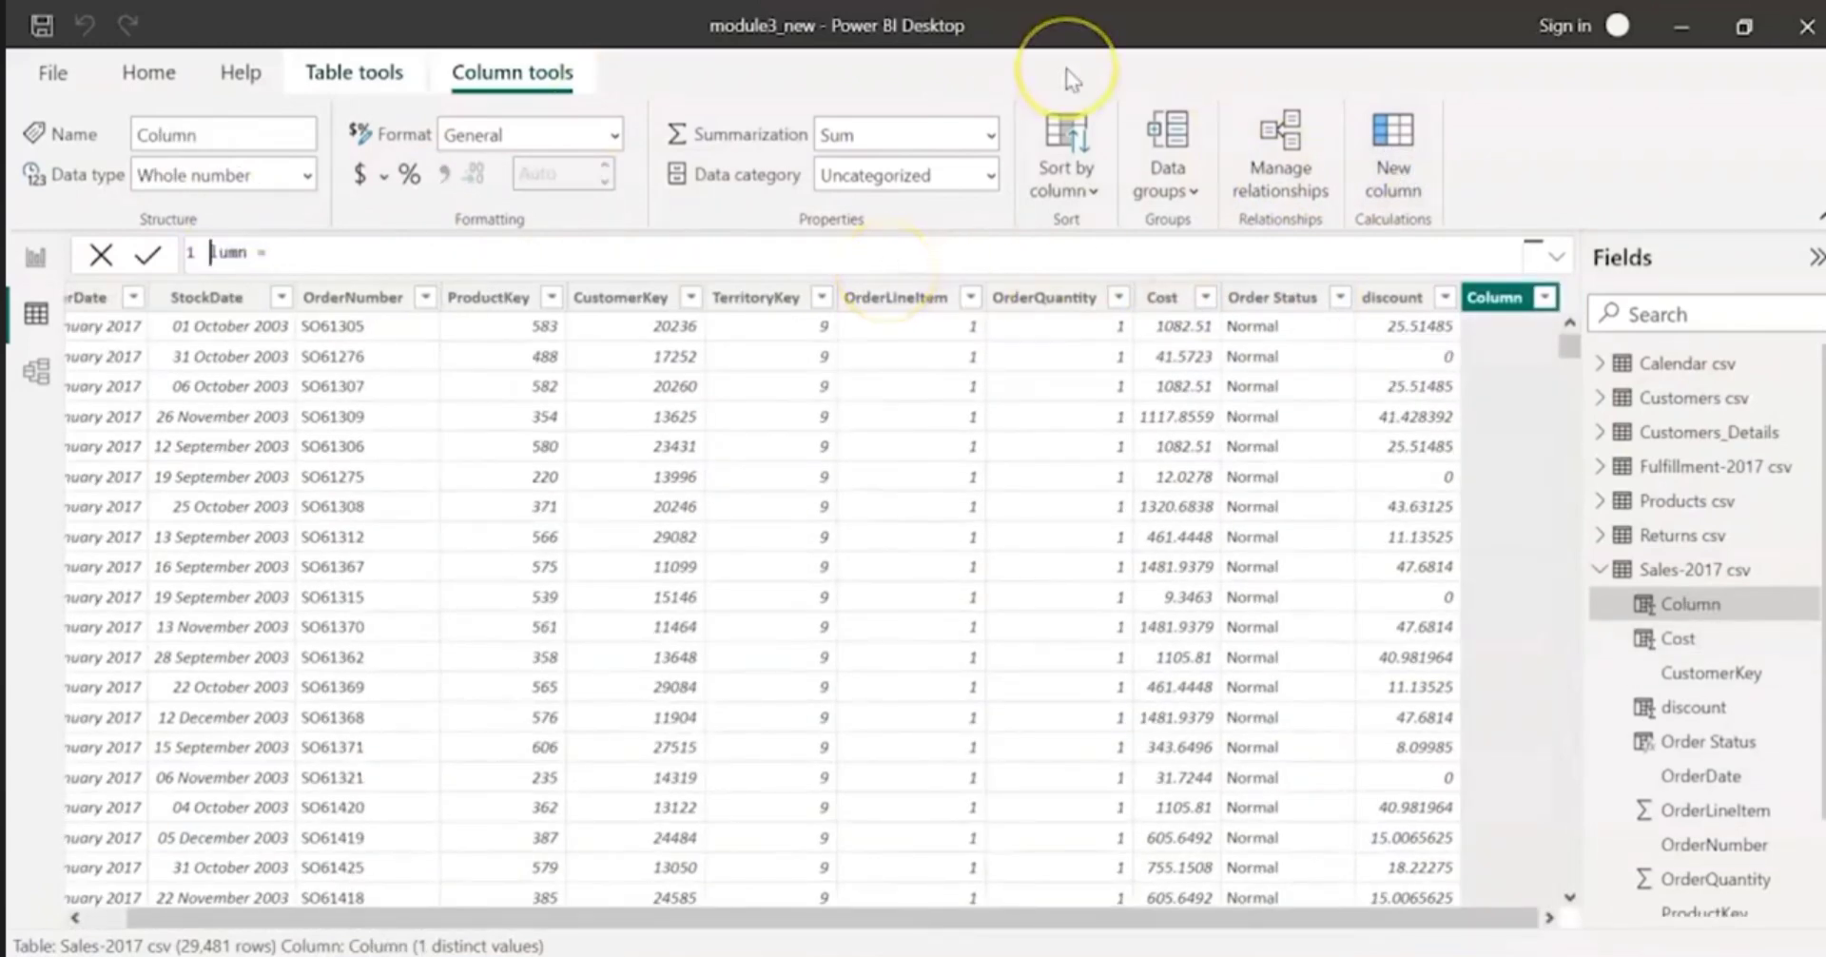
pyautogui.press('Delete')
pyautogui.press('Delete')
pyautogui.write('Price')
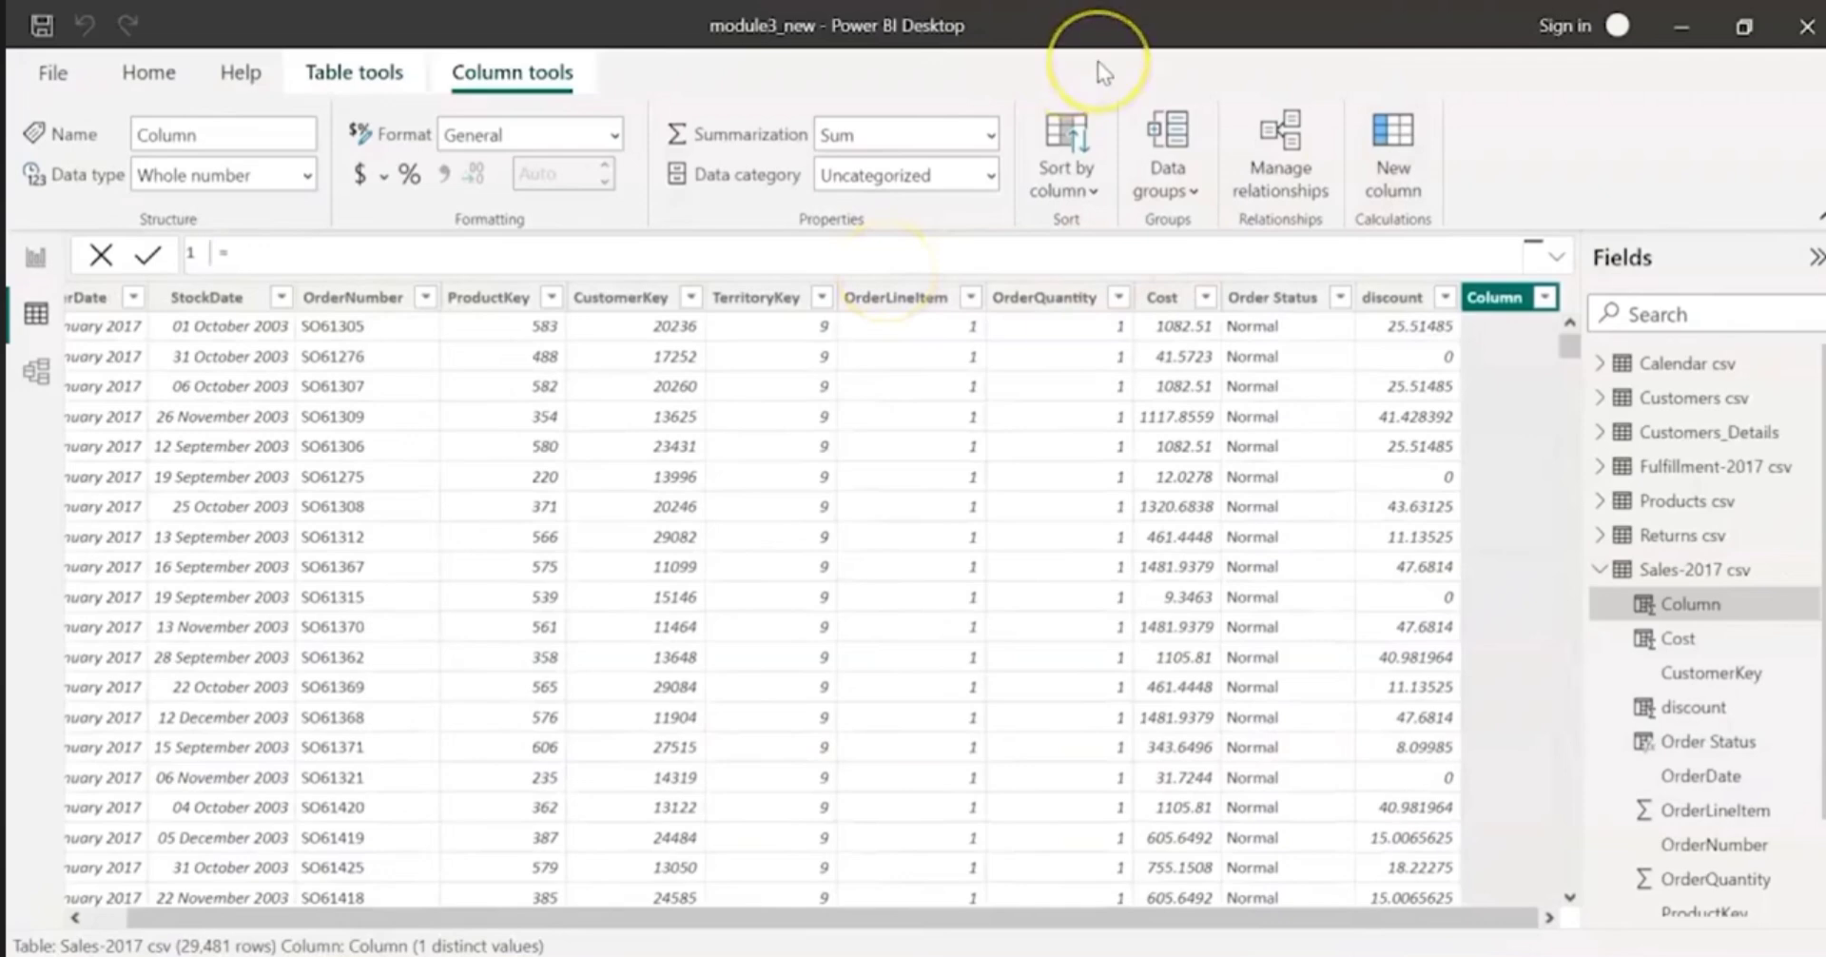
pyautogui.press('Delete')
# Step: Begin the Price formula with 'Sales-2017 csv'[OrderQuantity] as its first factor
pyautogui.click(936, 243)
pyautogui.write('order')
pyautogui.press('Down')
pyautogui.press('Down')
pyautogui.press('Down')
pyautogui.press('Down')
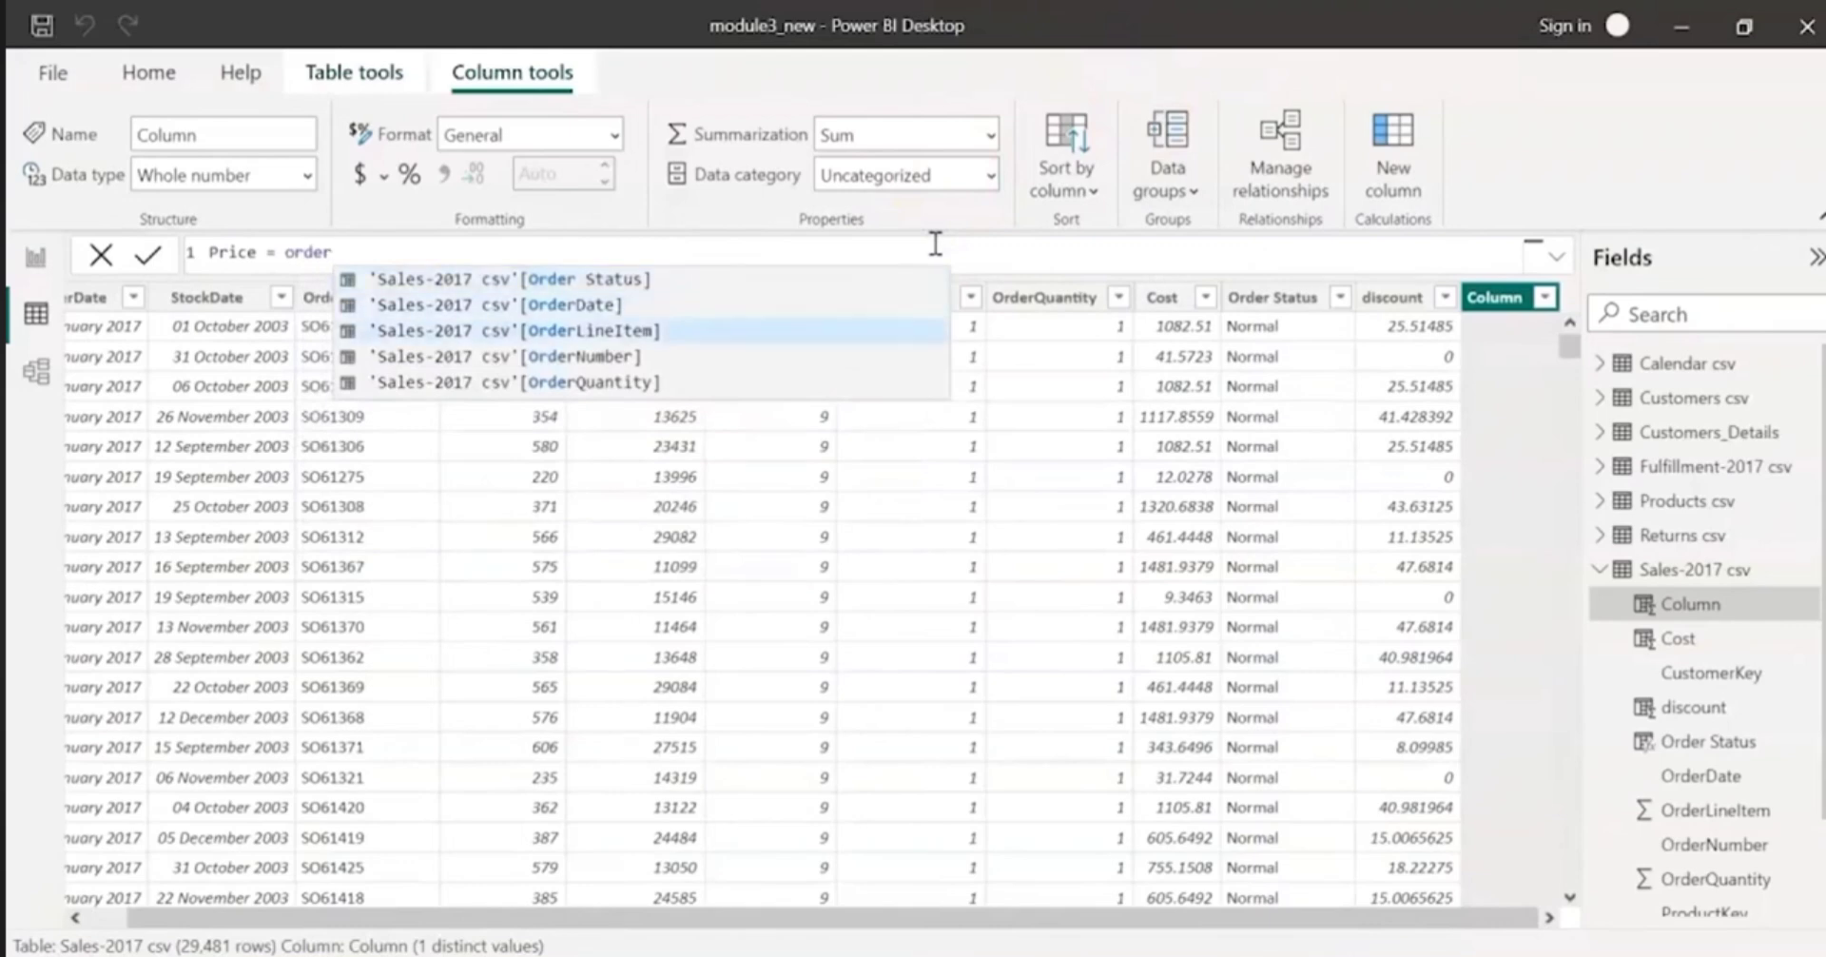
pyautogui.press('Tab')
# Step: Multiply the order quantity by RELATED('Products csv'[ProductPrice]) and commit the Price formula
pyautogui.write('*RE')
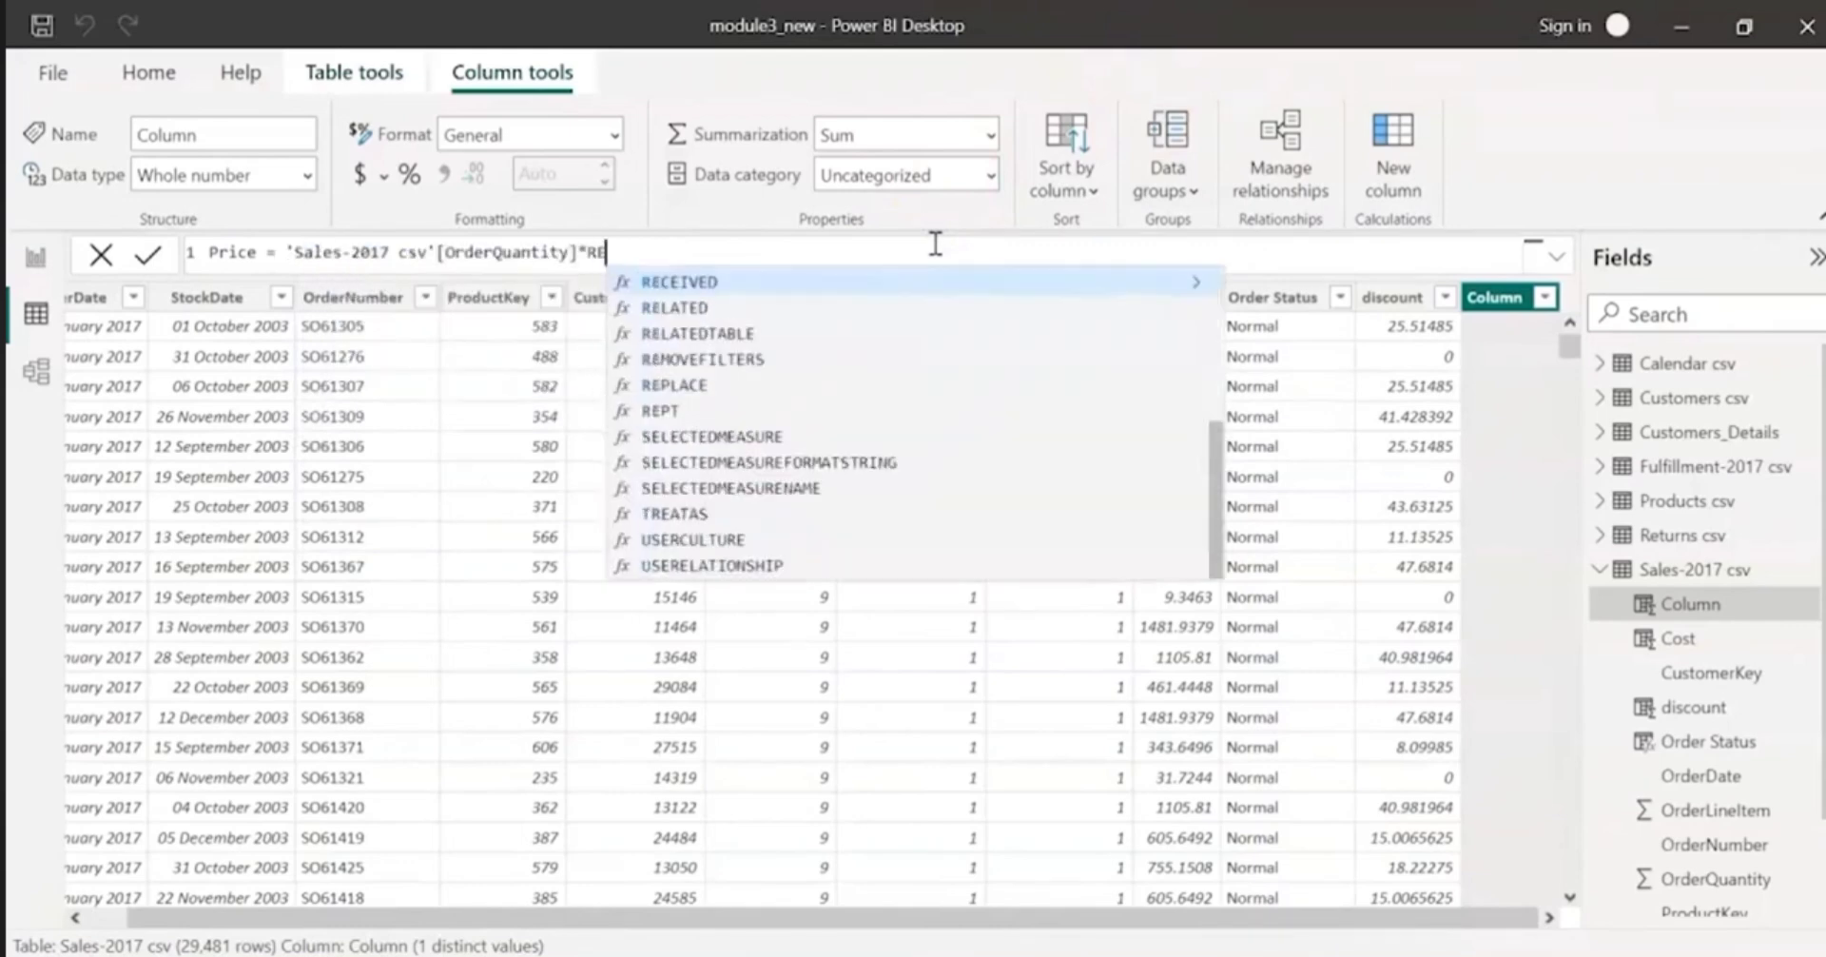
pyautogui.write('LATED(pr')
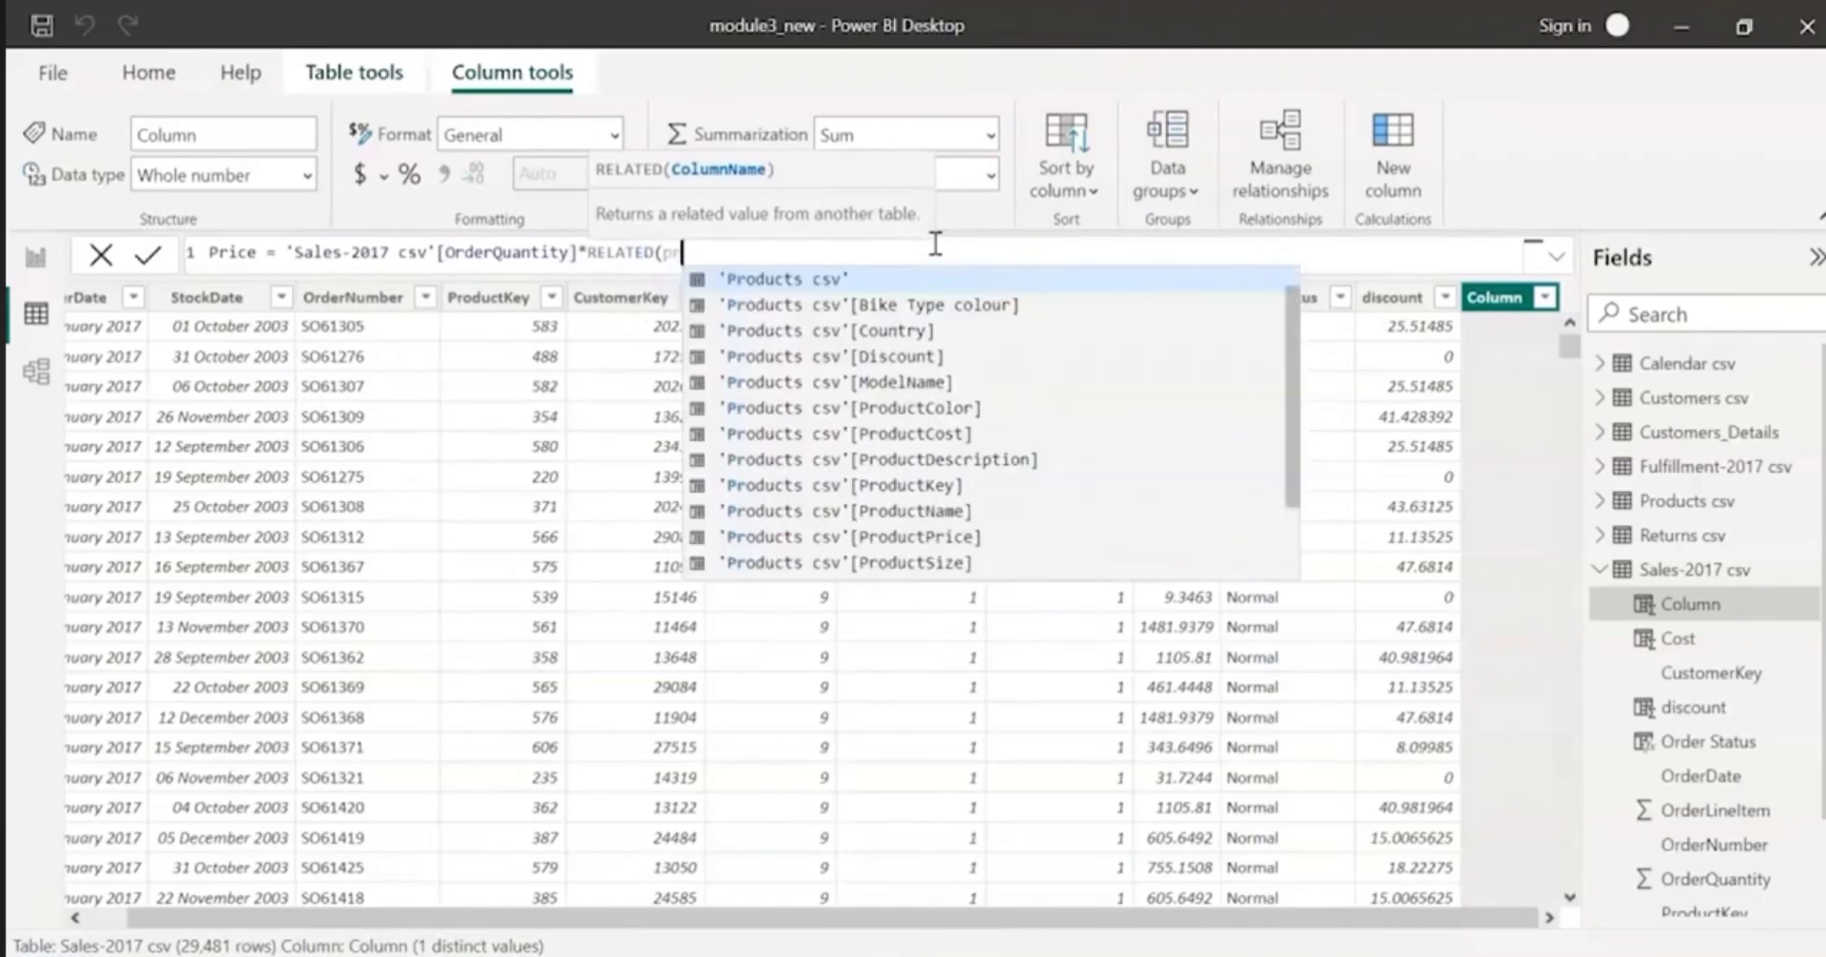
pyautogui.write('ice')
pyautogui.press('Tab')
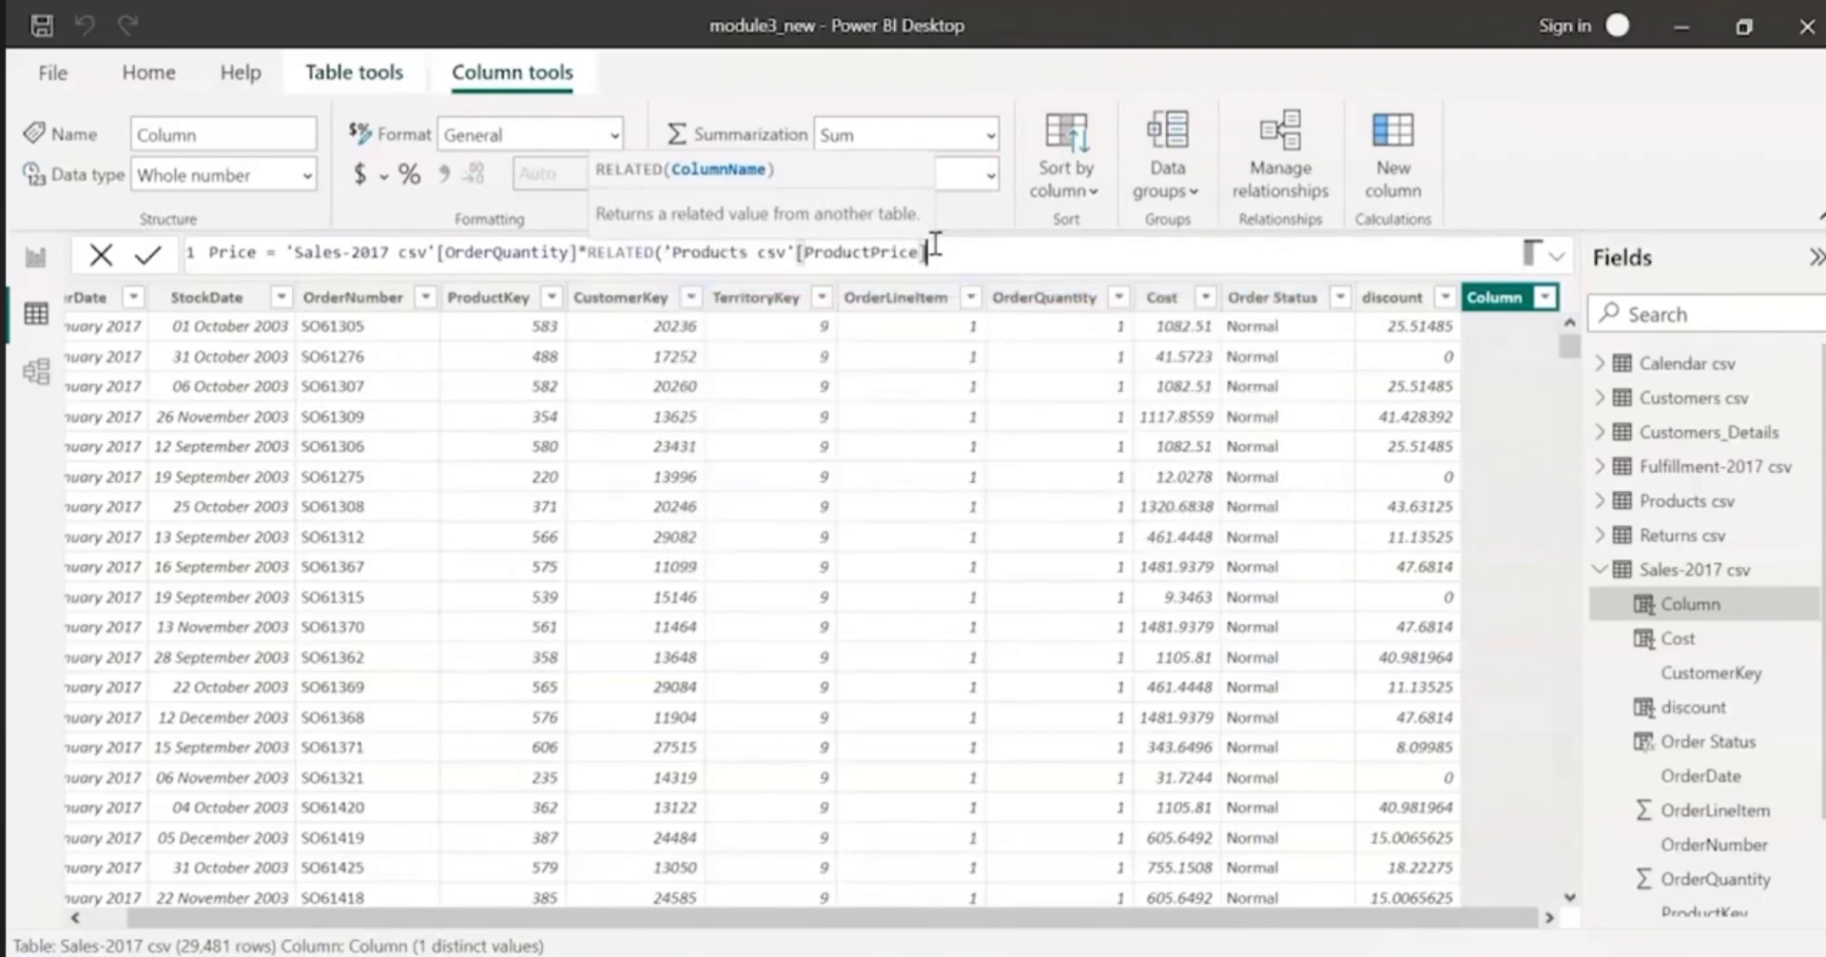
pyautogui.write(')')
pyautogui.press('Return')
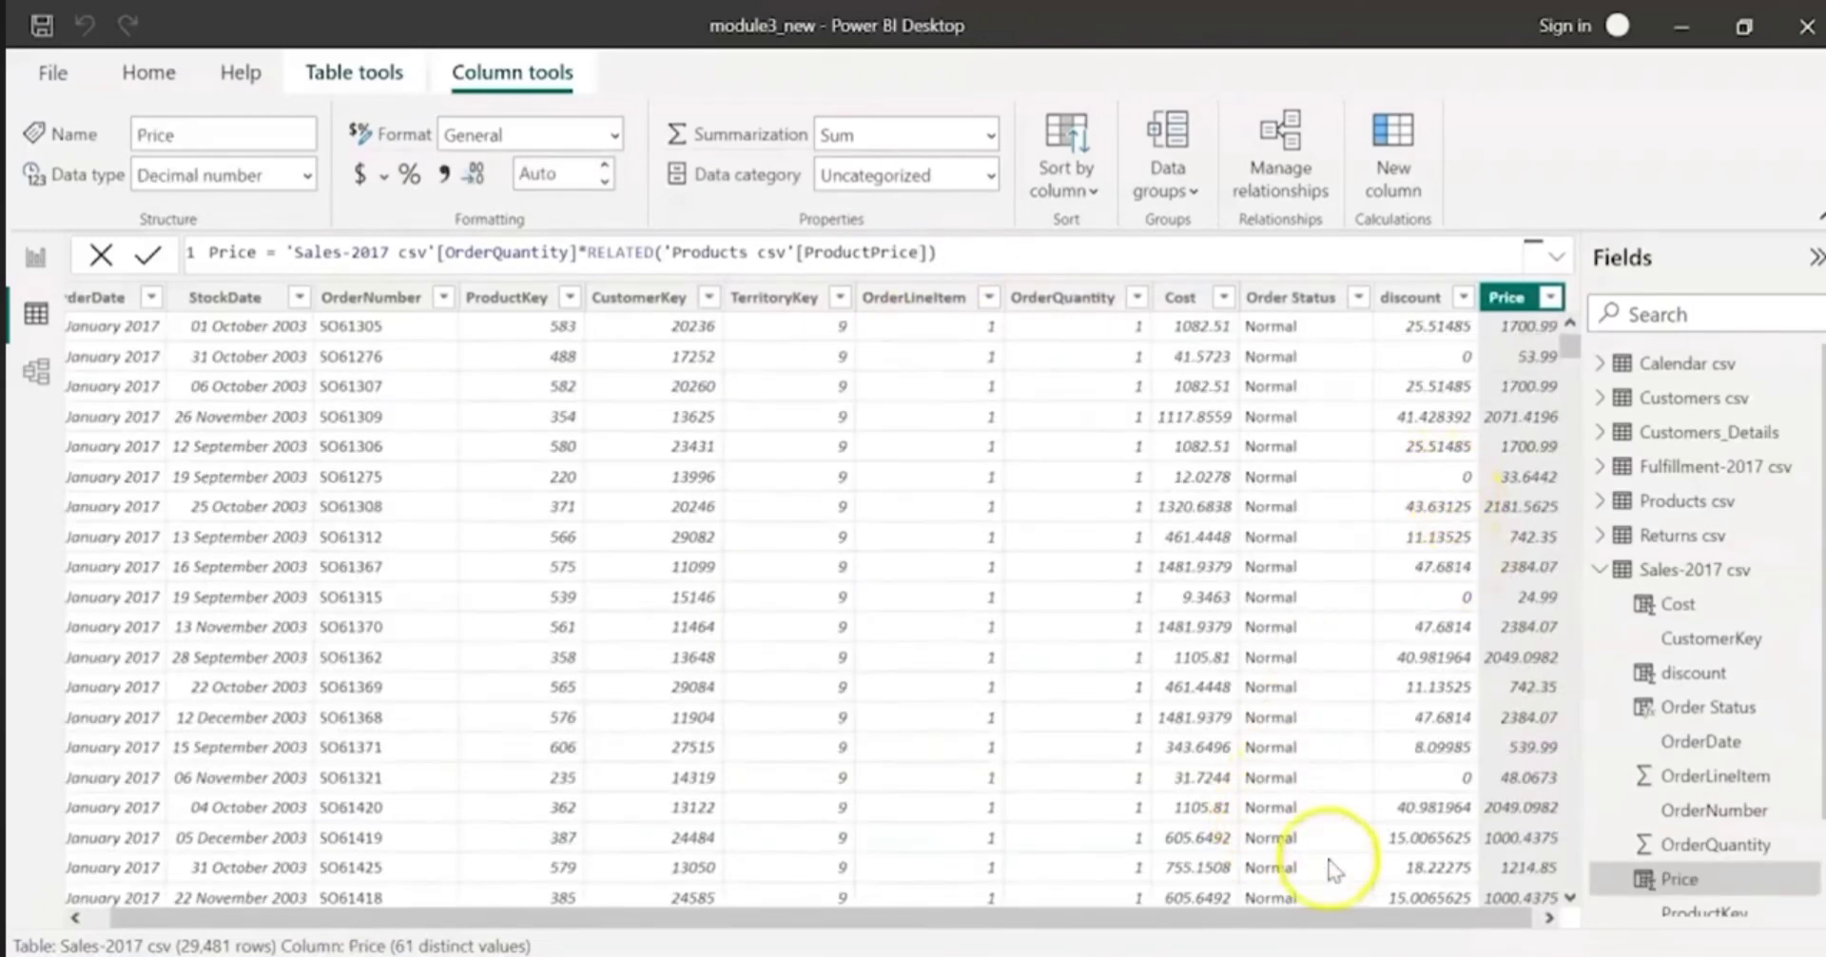
# Step: Add another calculated column to the Sales-2017 csv table and name it Revenue
pyautogui.click(1521, 917)
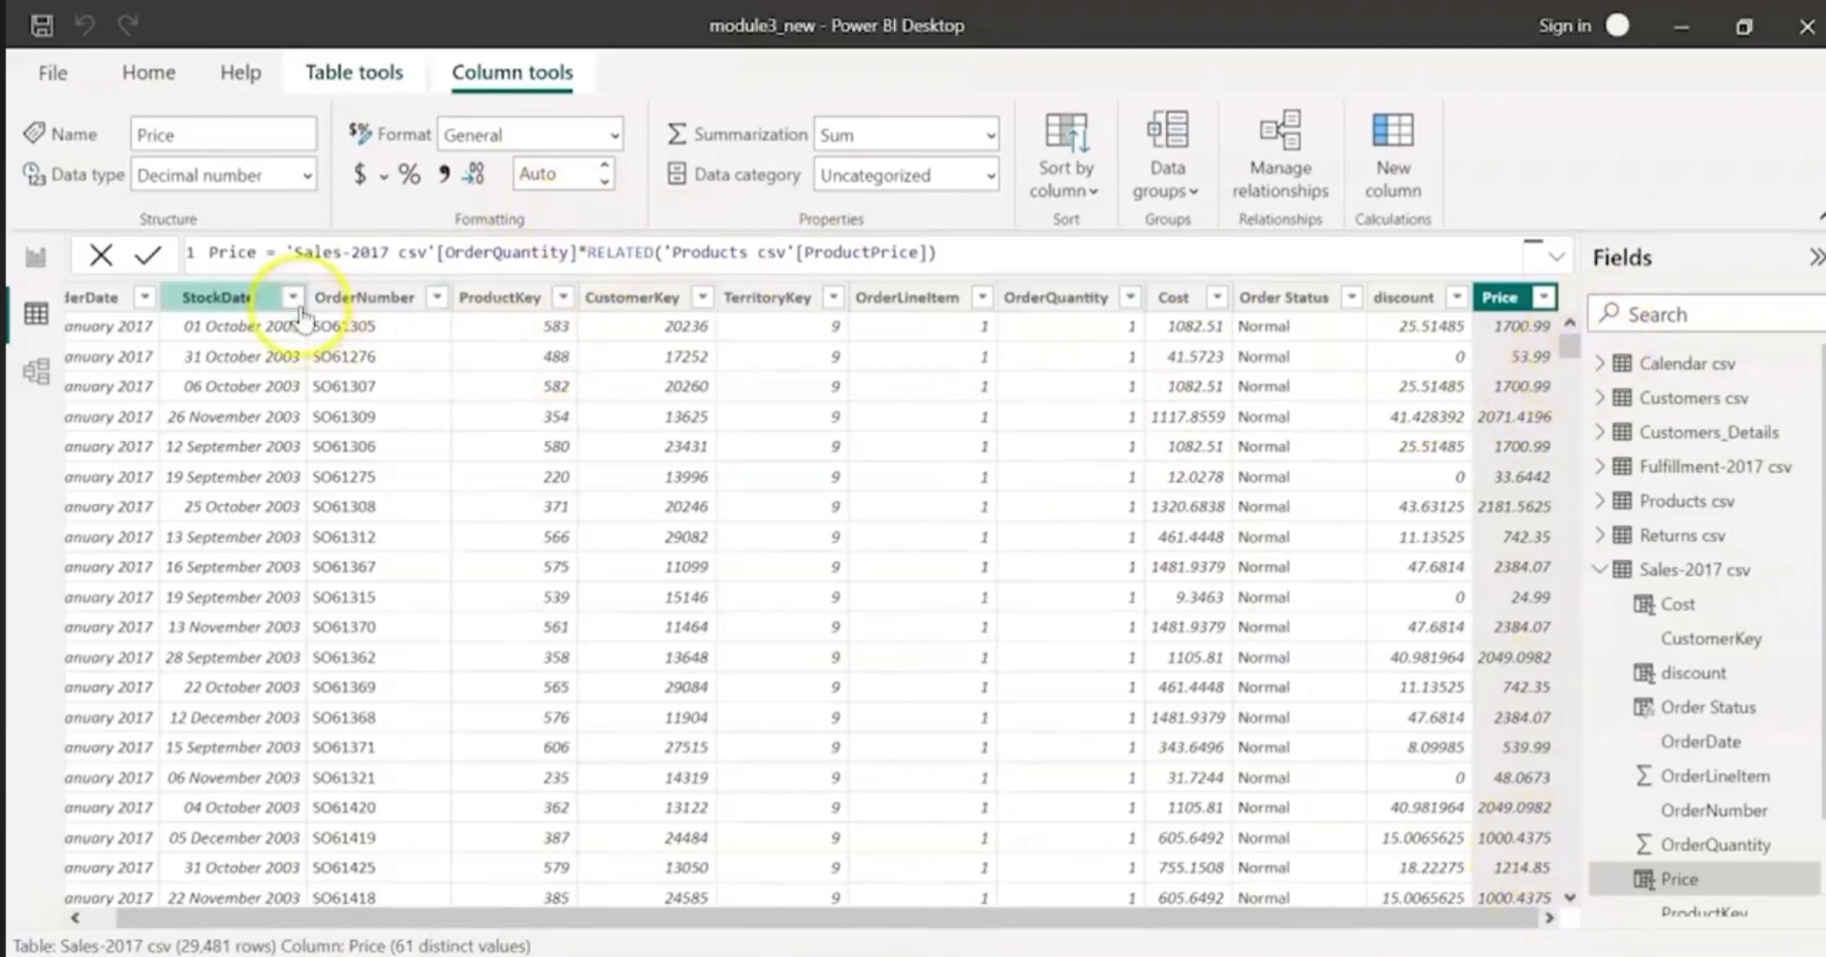
pyautogui.click(1413, 196)
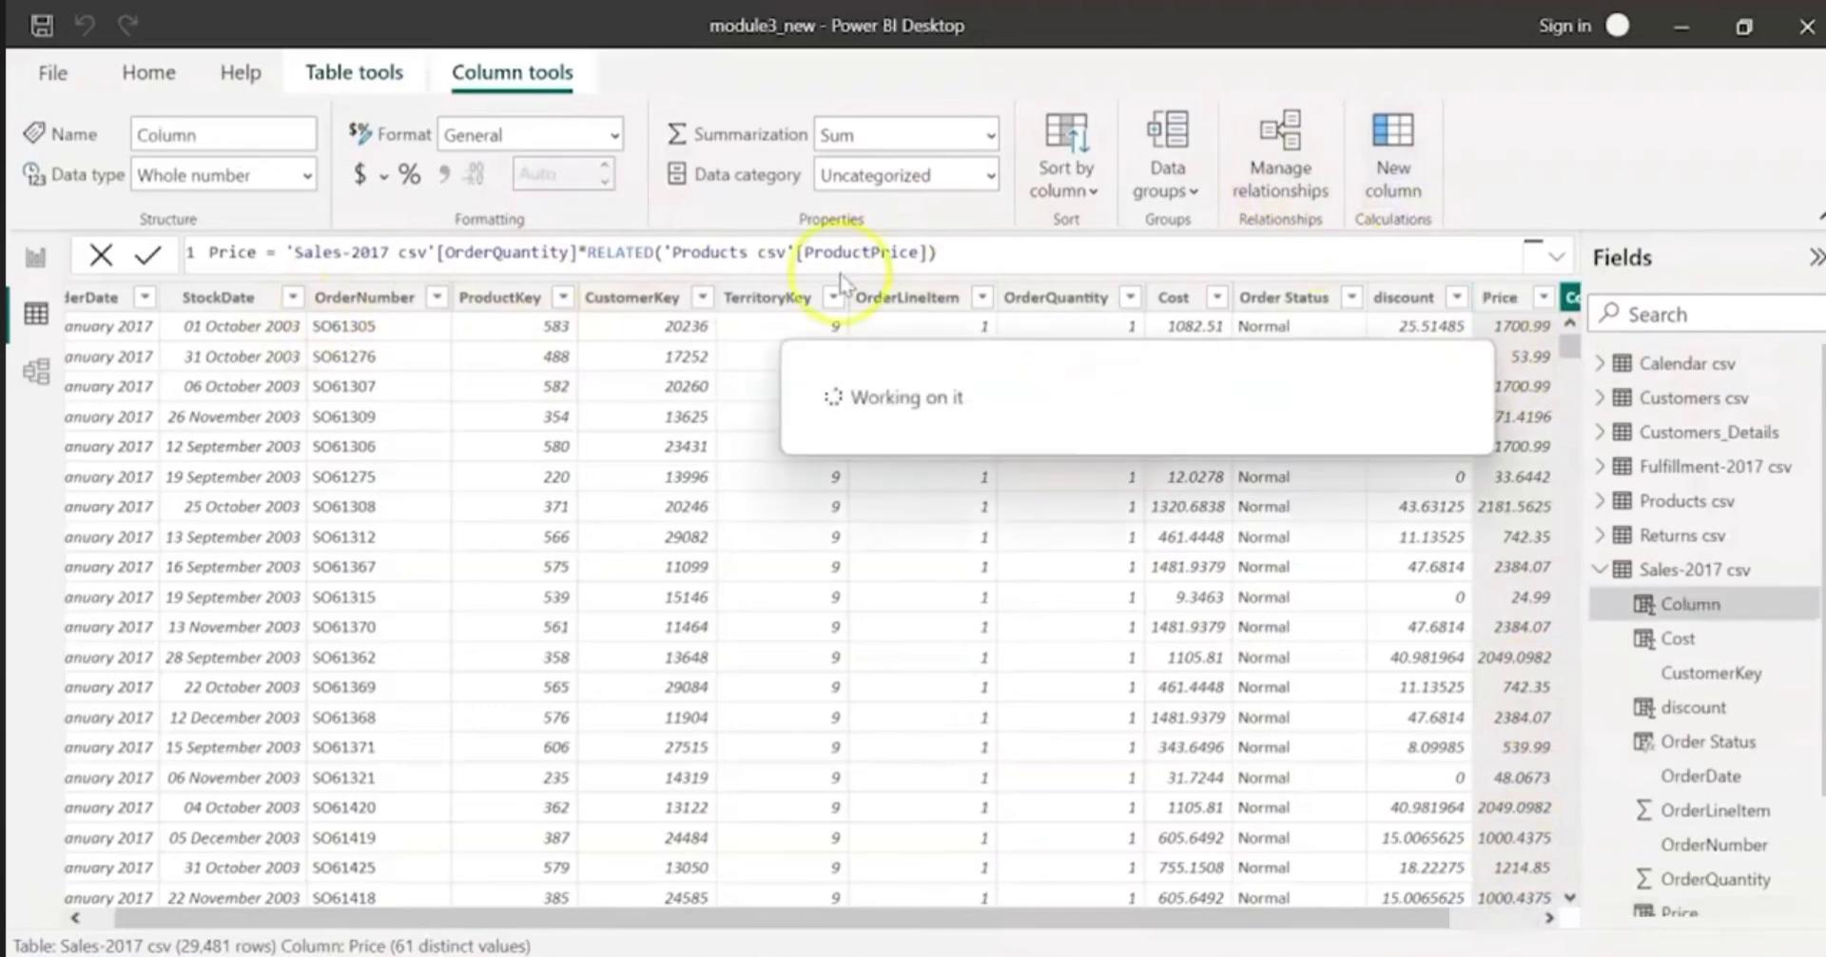
pyautogui.write('Rev')
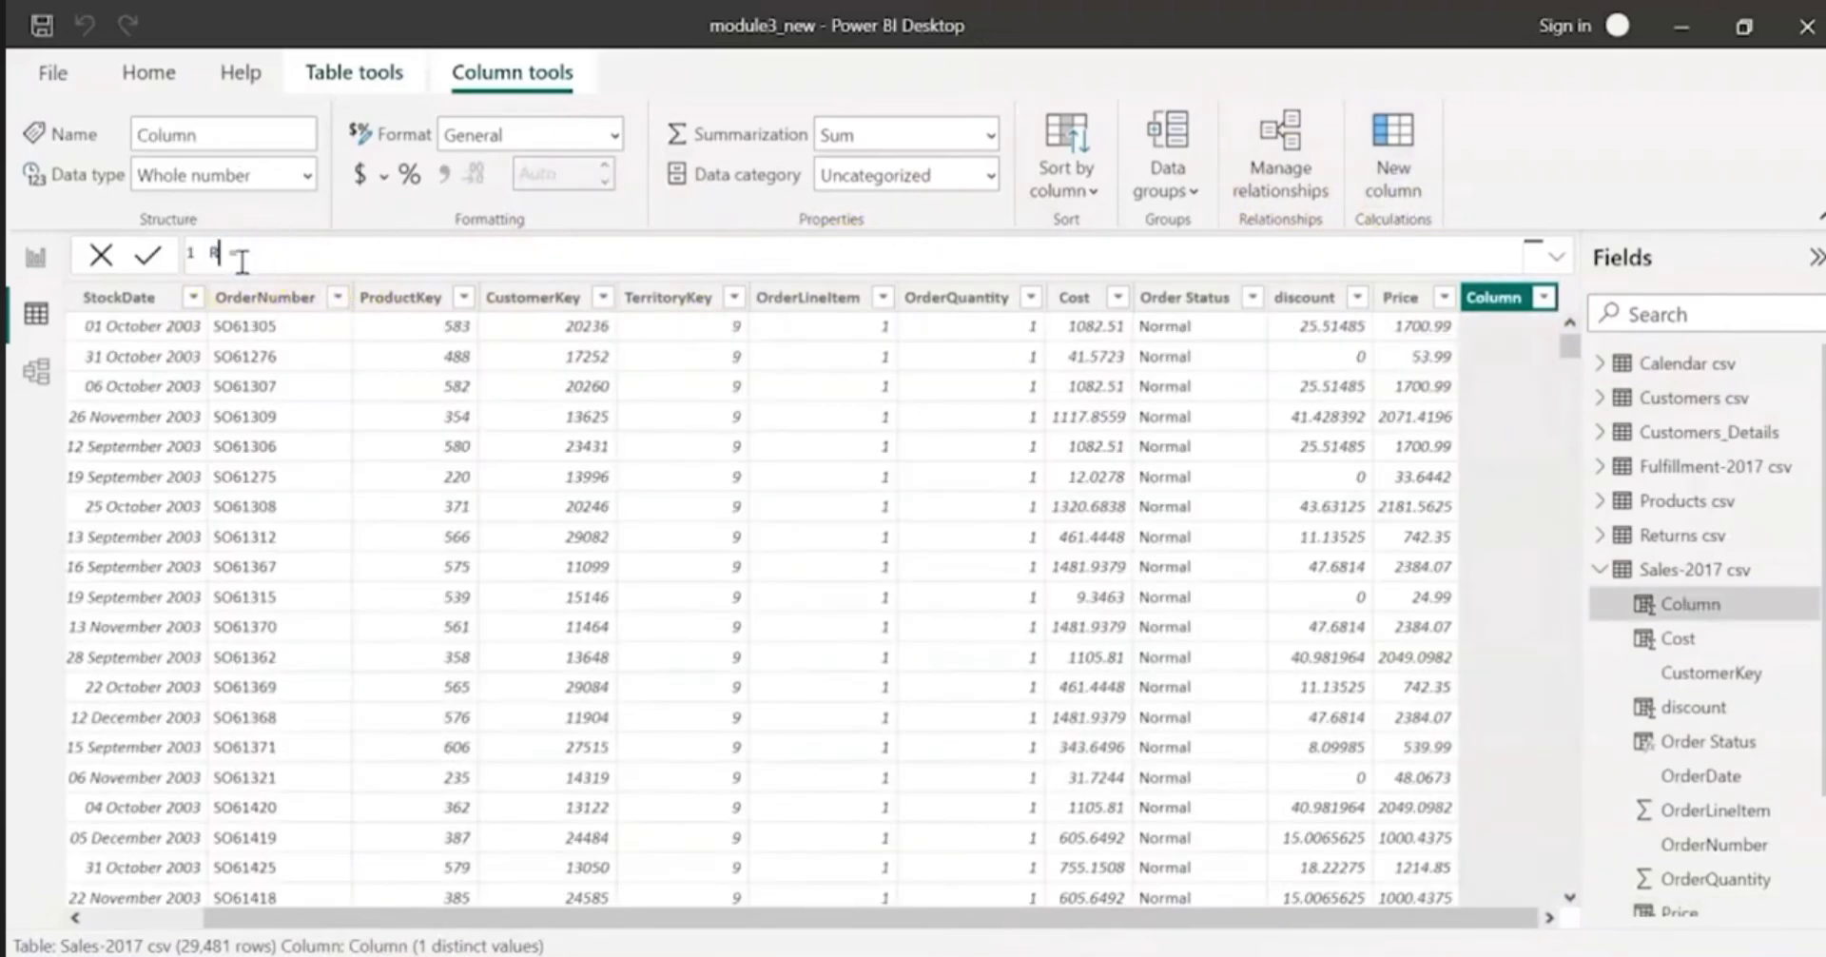
pyautogui.write('er')
pyautogui.press('BackSpace')
pyautogui.press('BackSpace')
pyautogui.write('en')
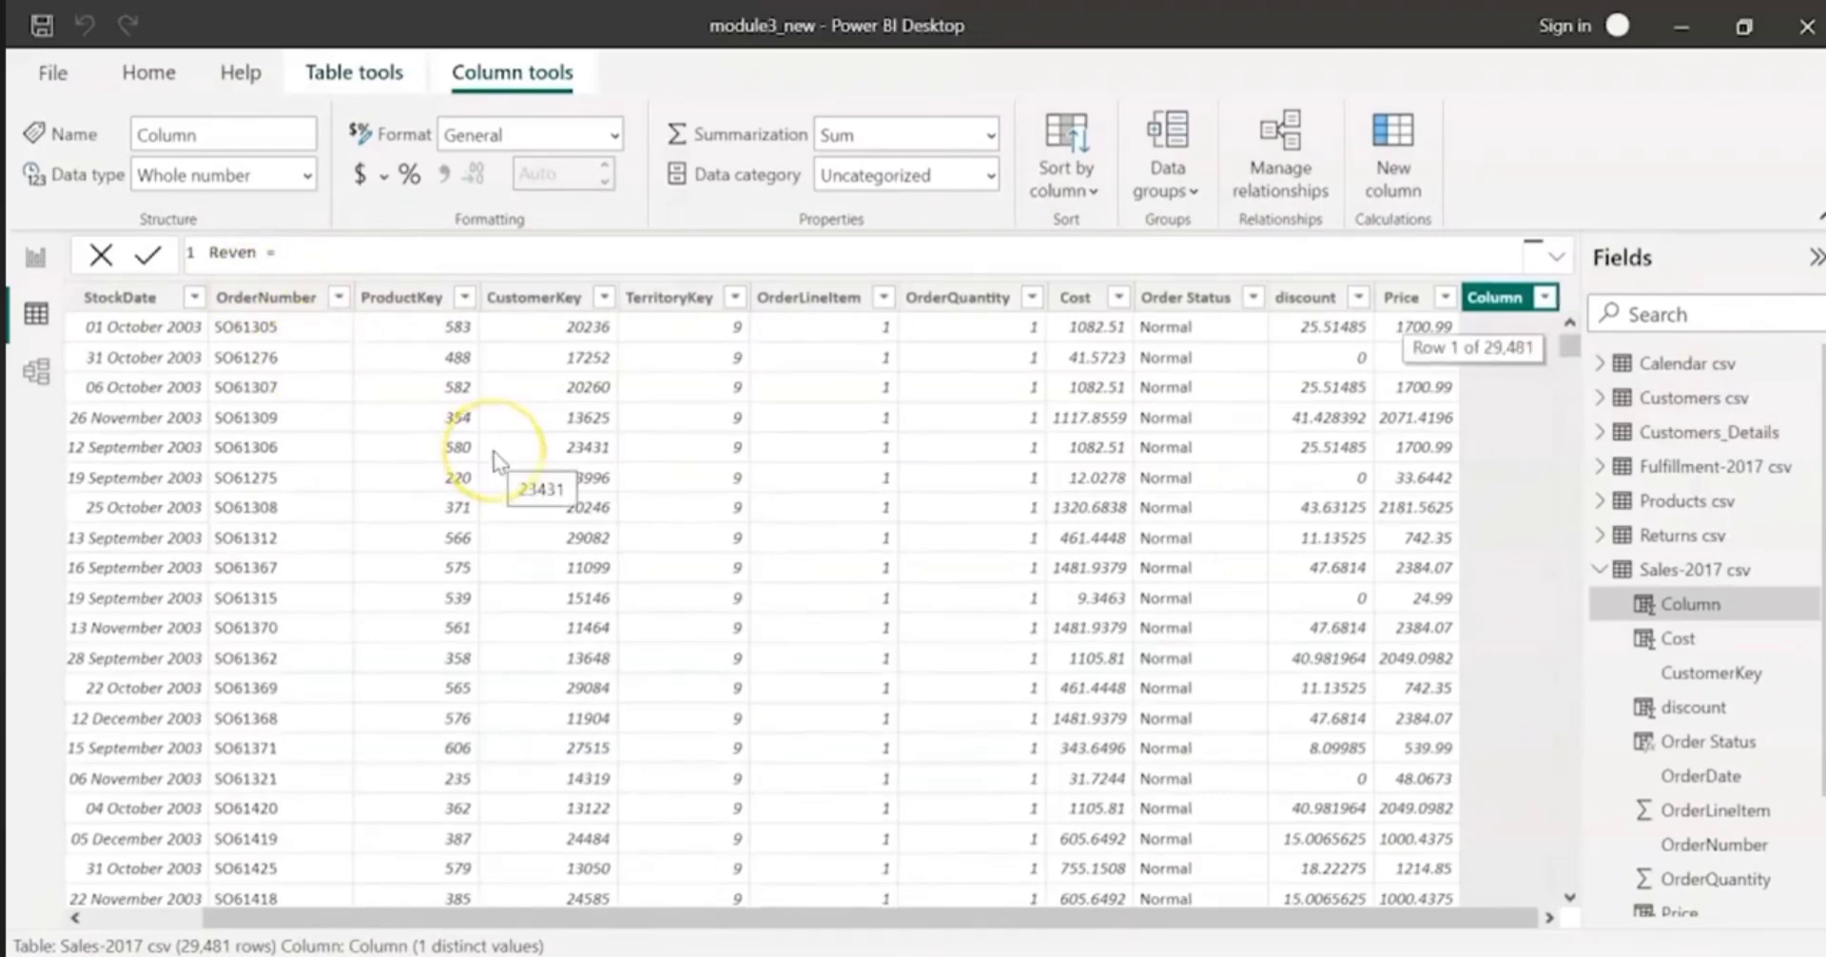
pyautogui.write('ue = ')
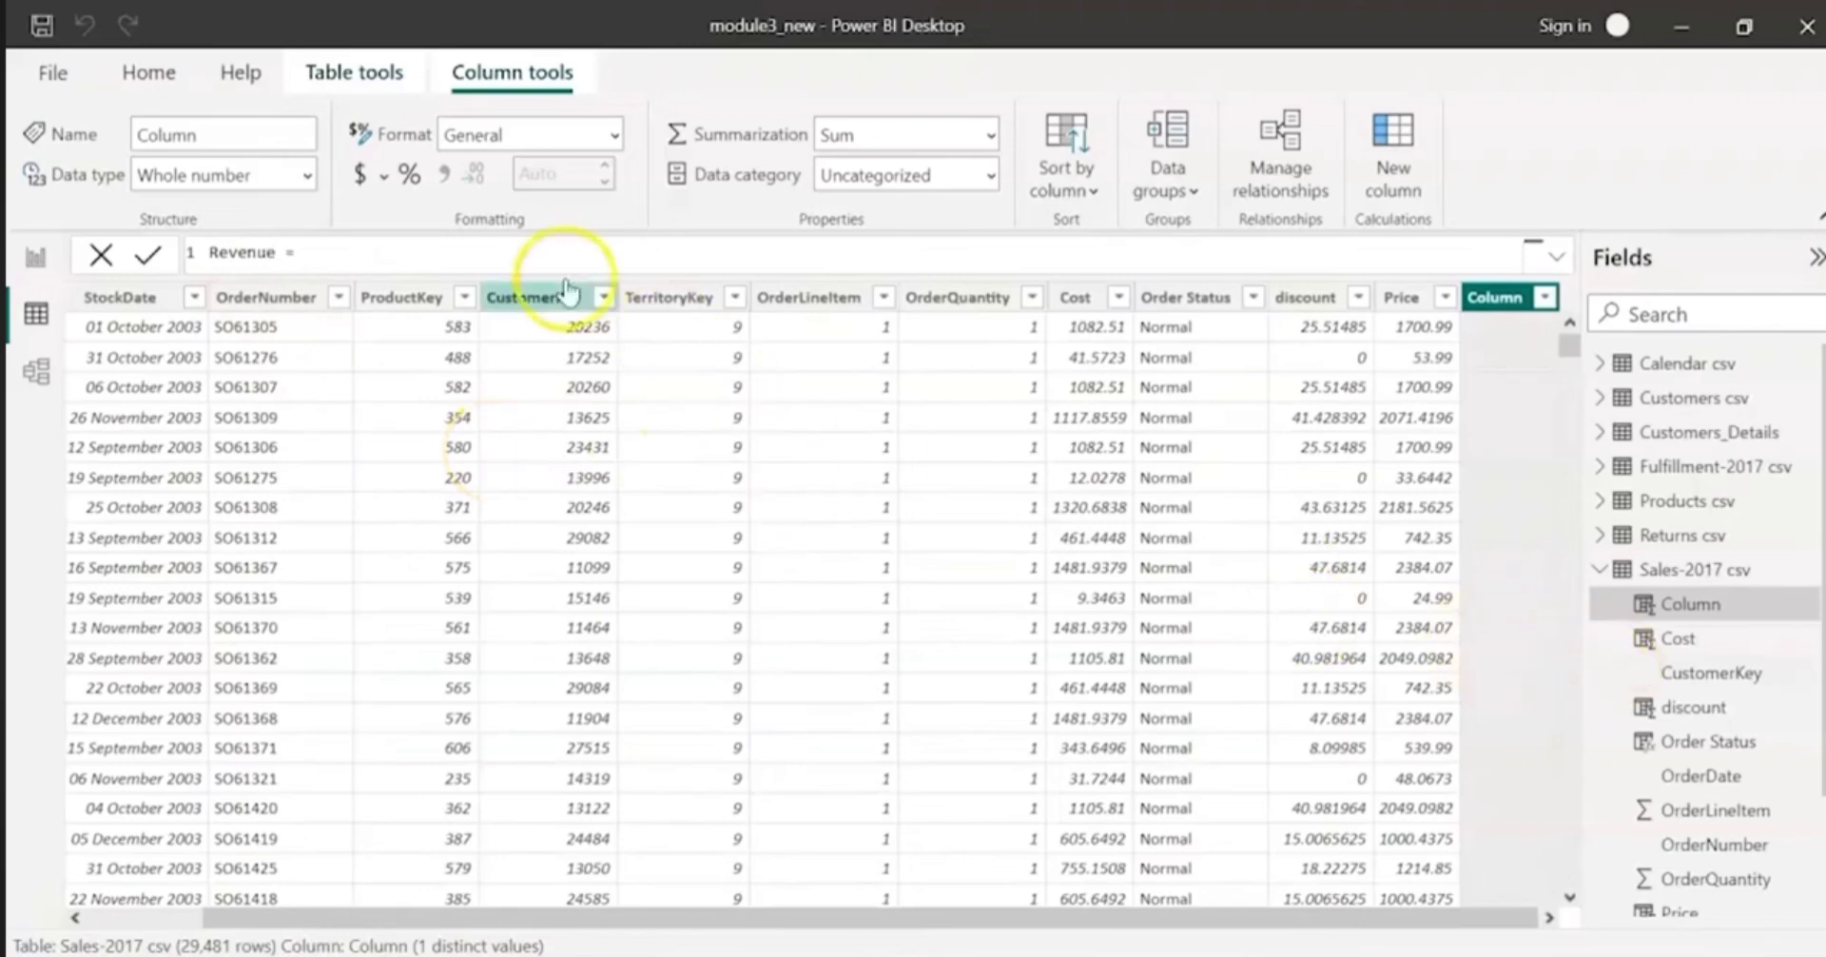
pyautogui.write('pr')
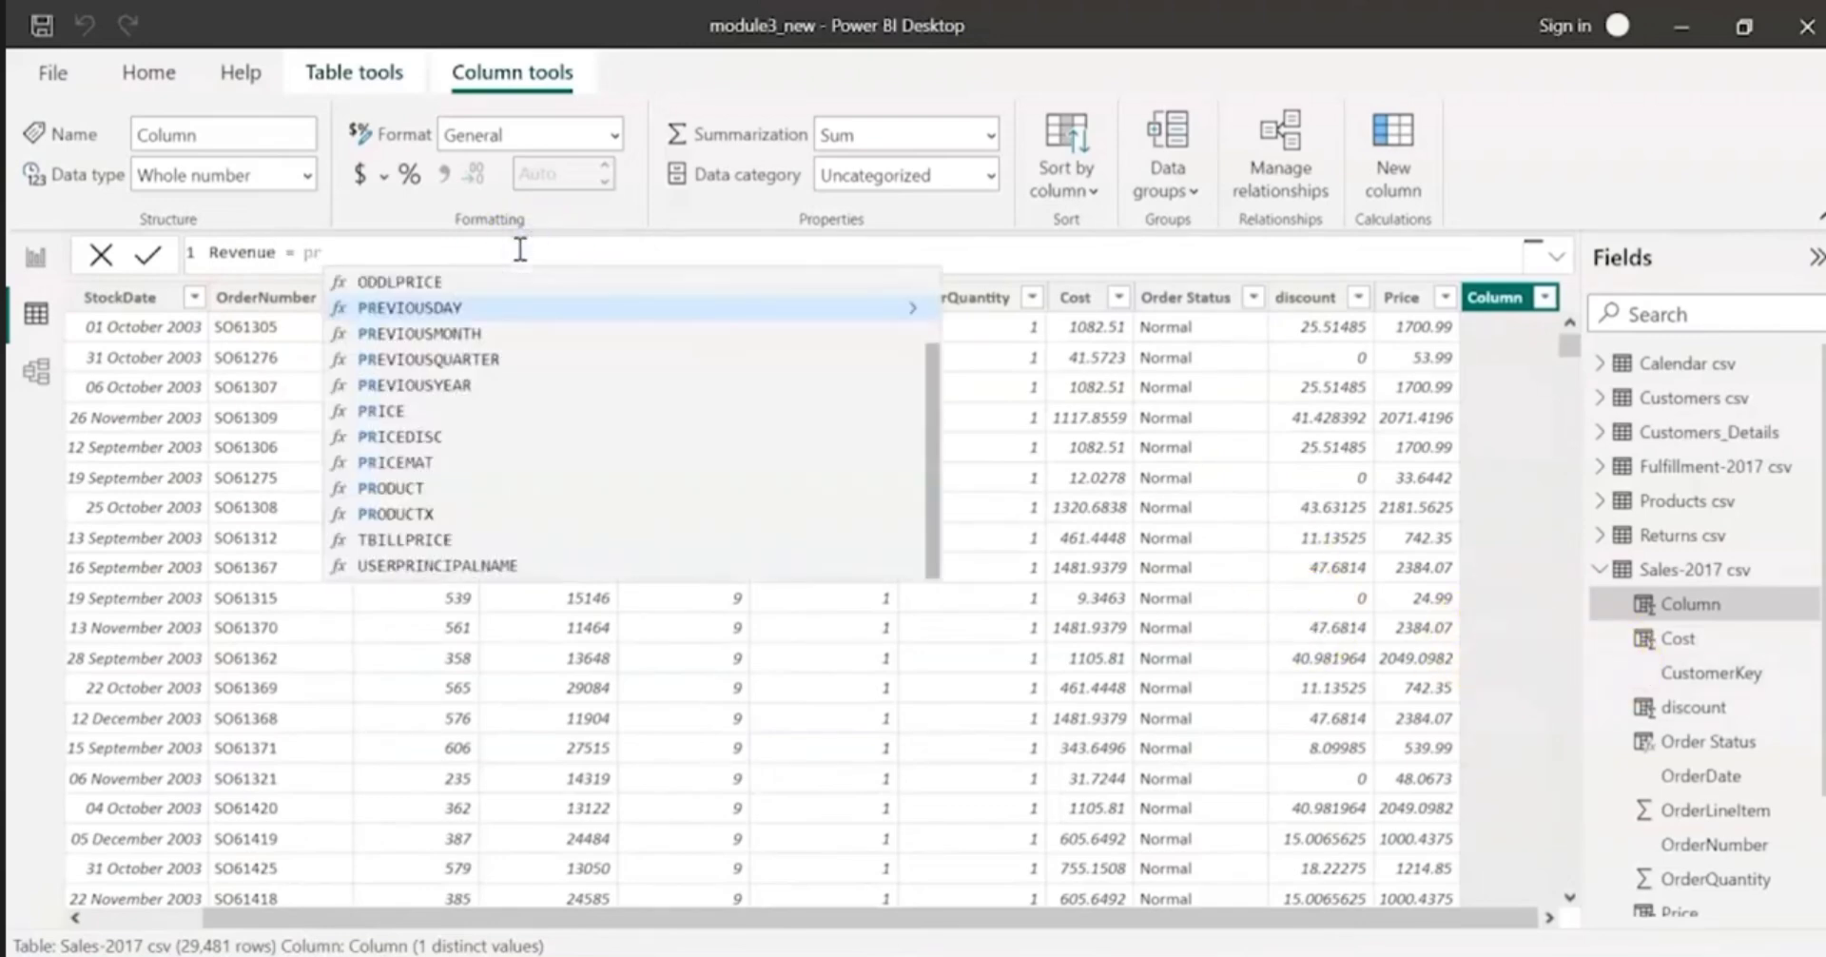
pyautogui.write('ice')
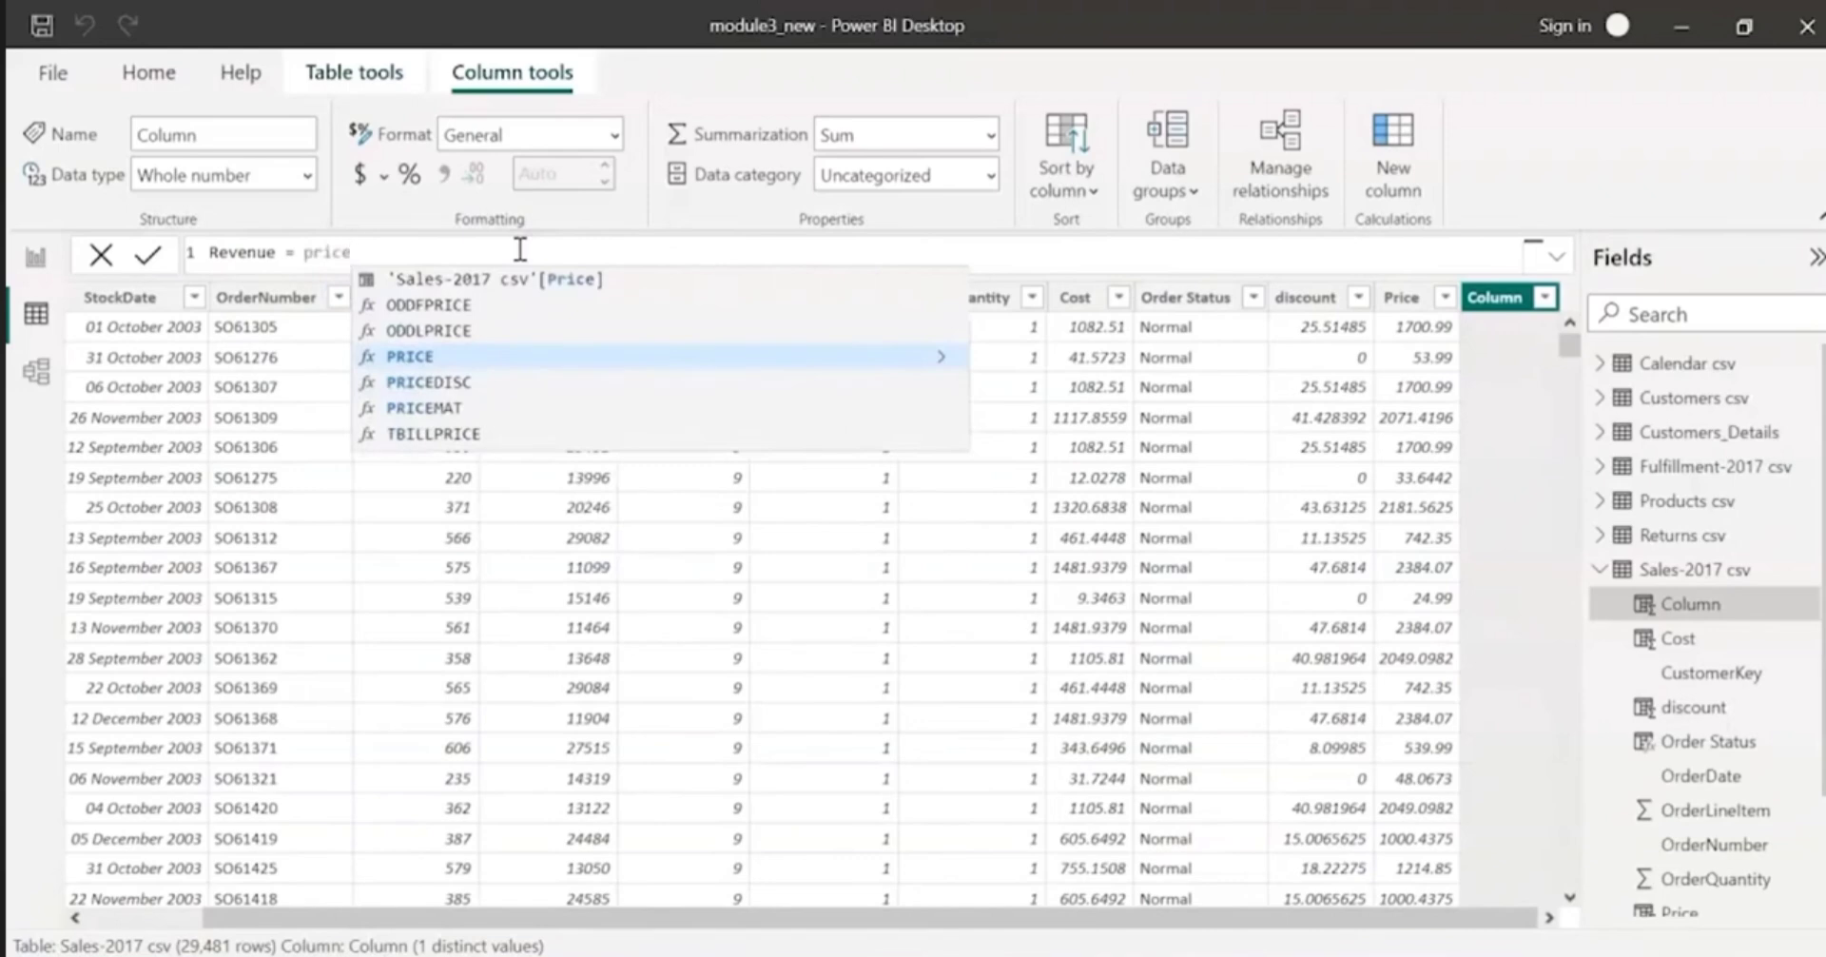
# Step: Enter 'Sales-2017 csv'[Price] as the first term of the Revenue formula
pyautogui.press('Up')
pyautogui.press('Up')
pyautogui.press('Up')
pyautogui.write('\\')
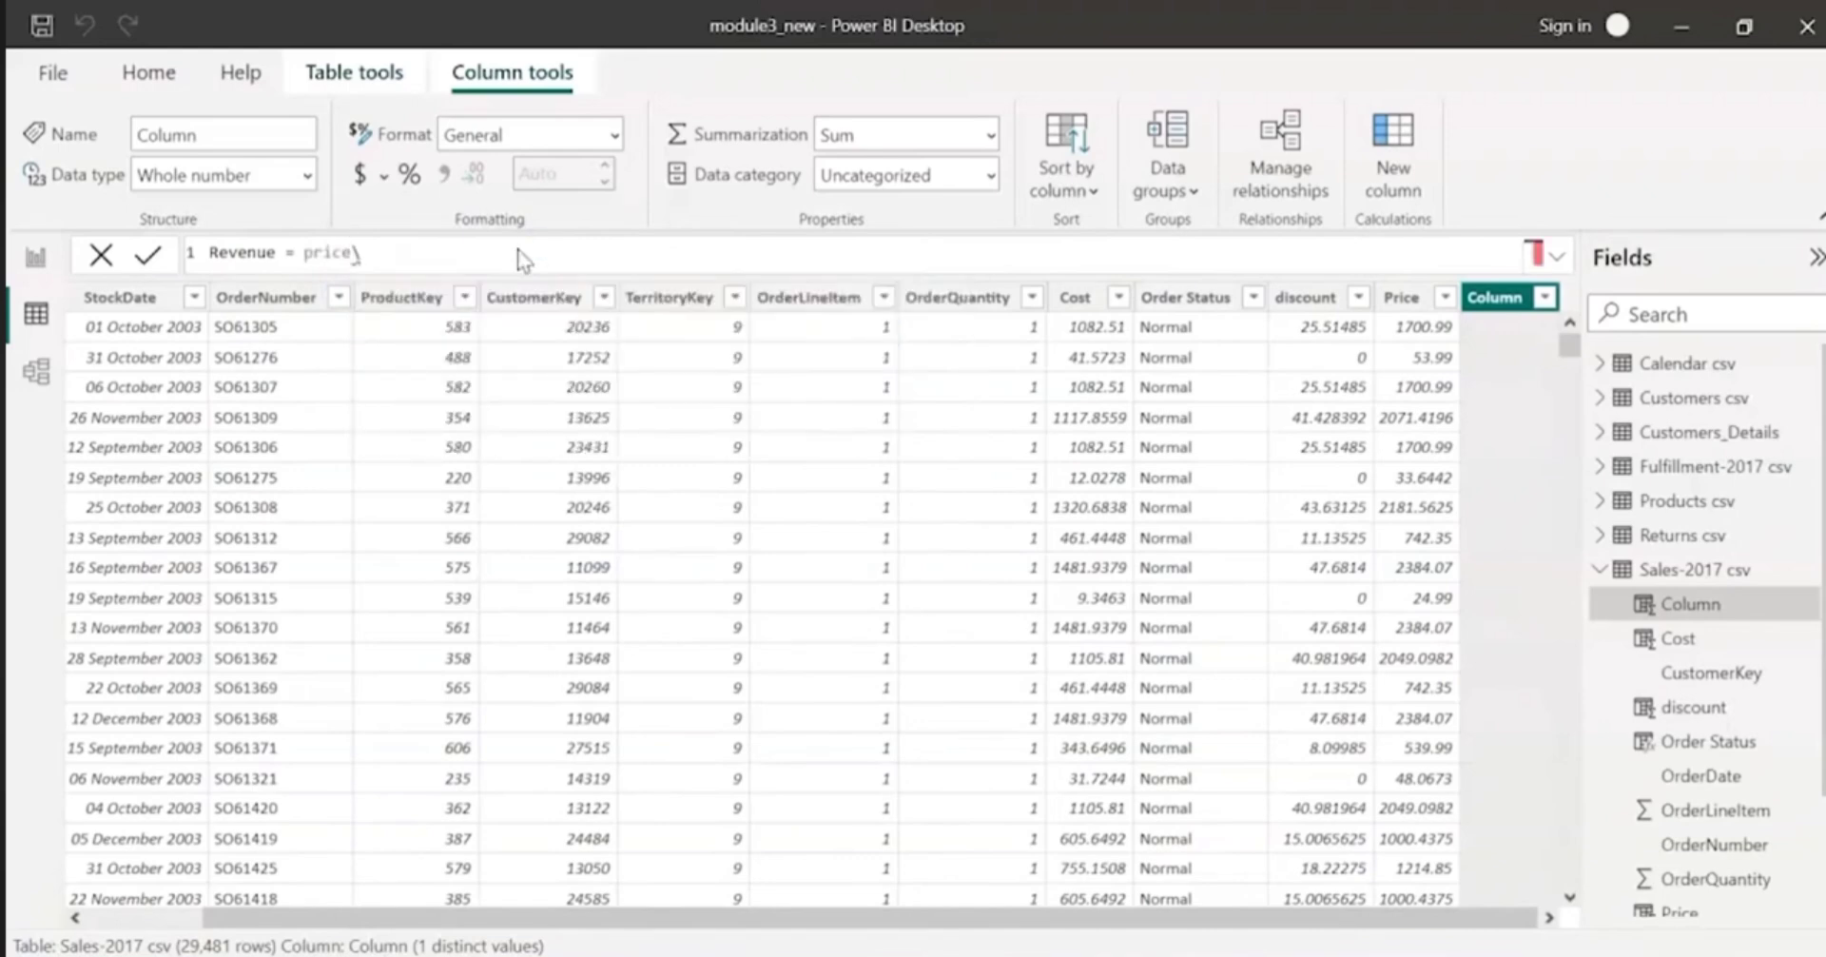
pyautogui.press('Return')
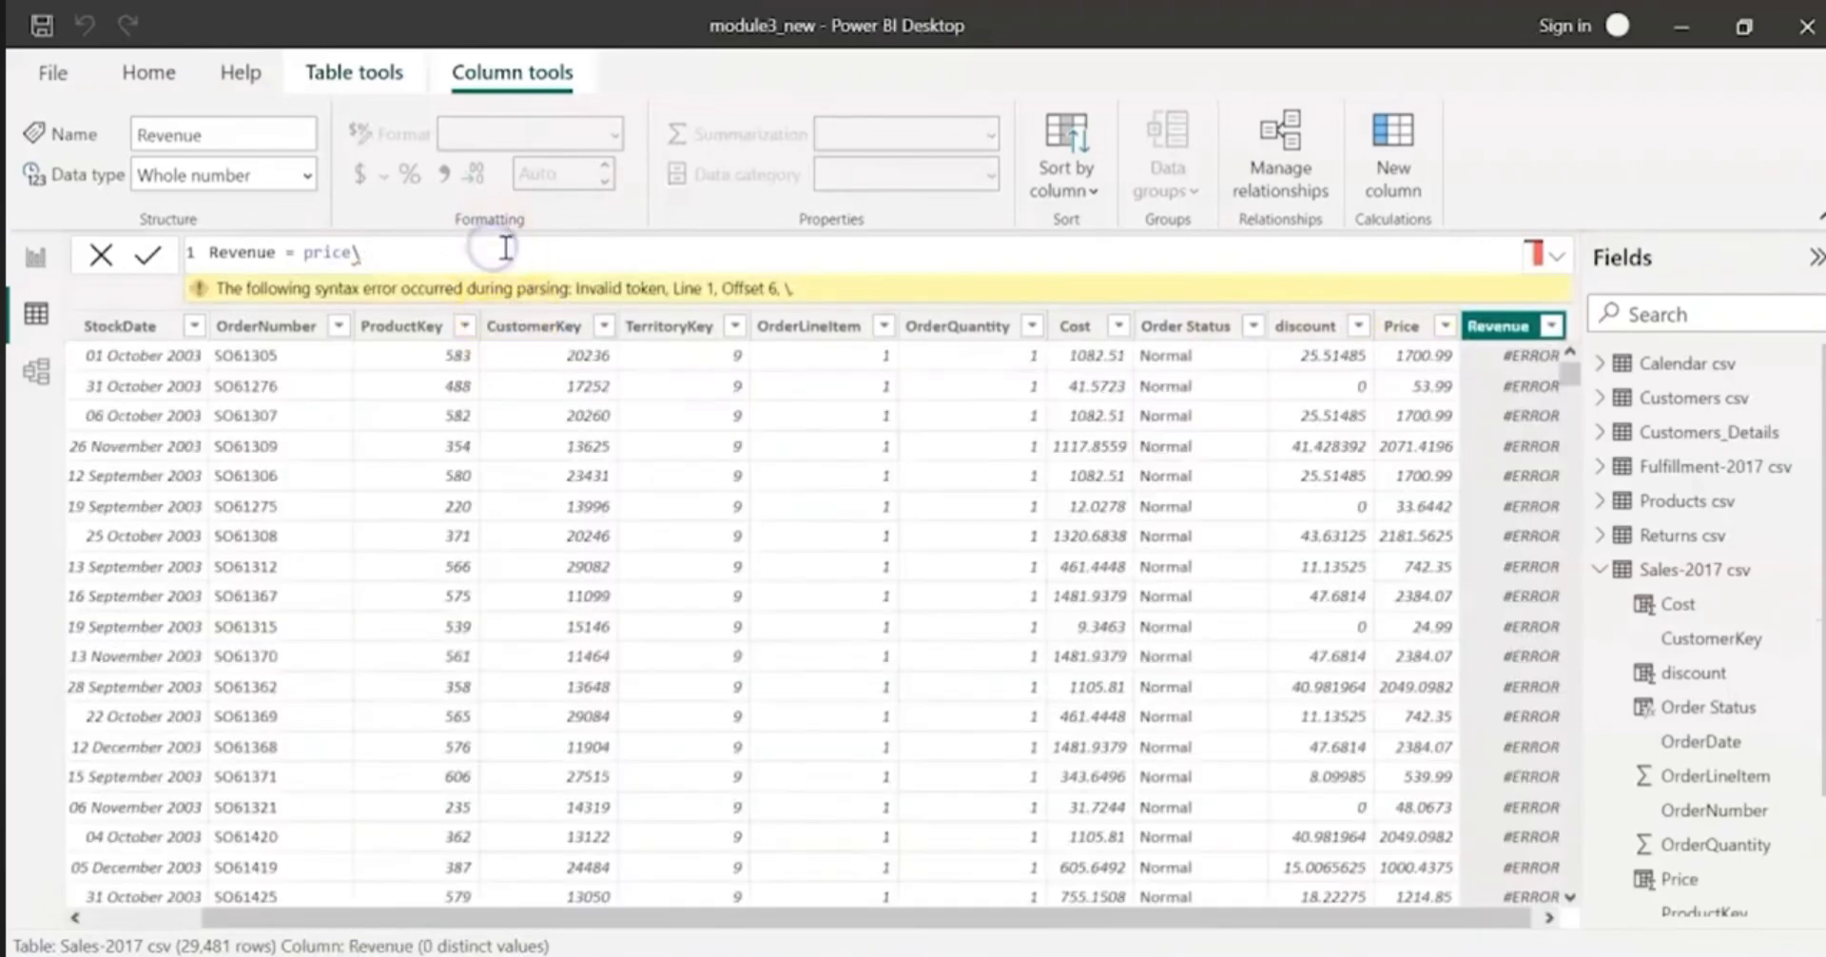
pyautogui.press('BackSpace')
pyautogui.click(507, 279)
# Step: Subtract 'Sales-2017 csv'[discount] from the price and commit the Revenue formula
pyautogui.write('- disc')
pyautogui.press('Up')
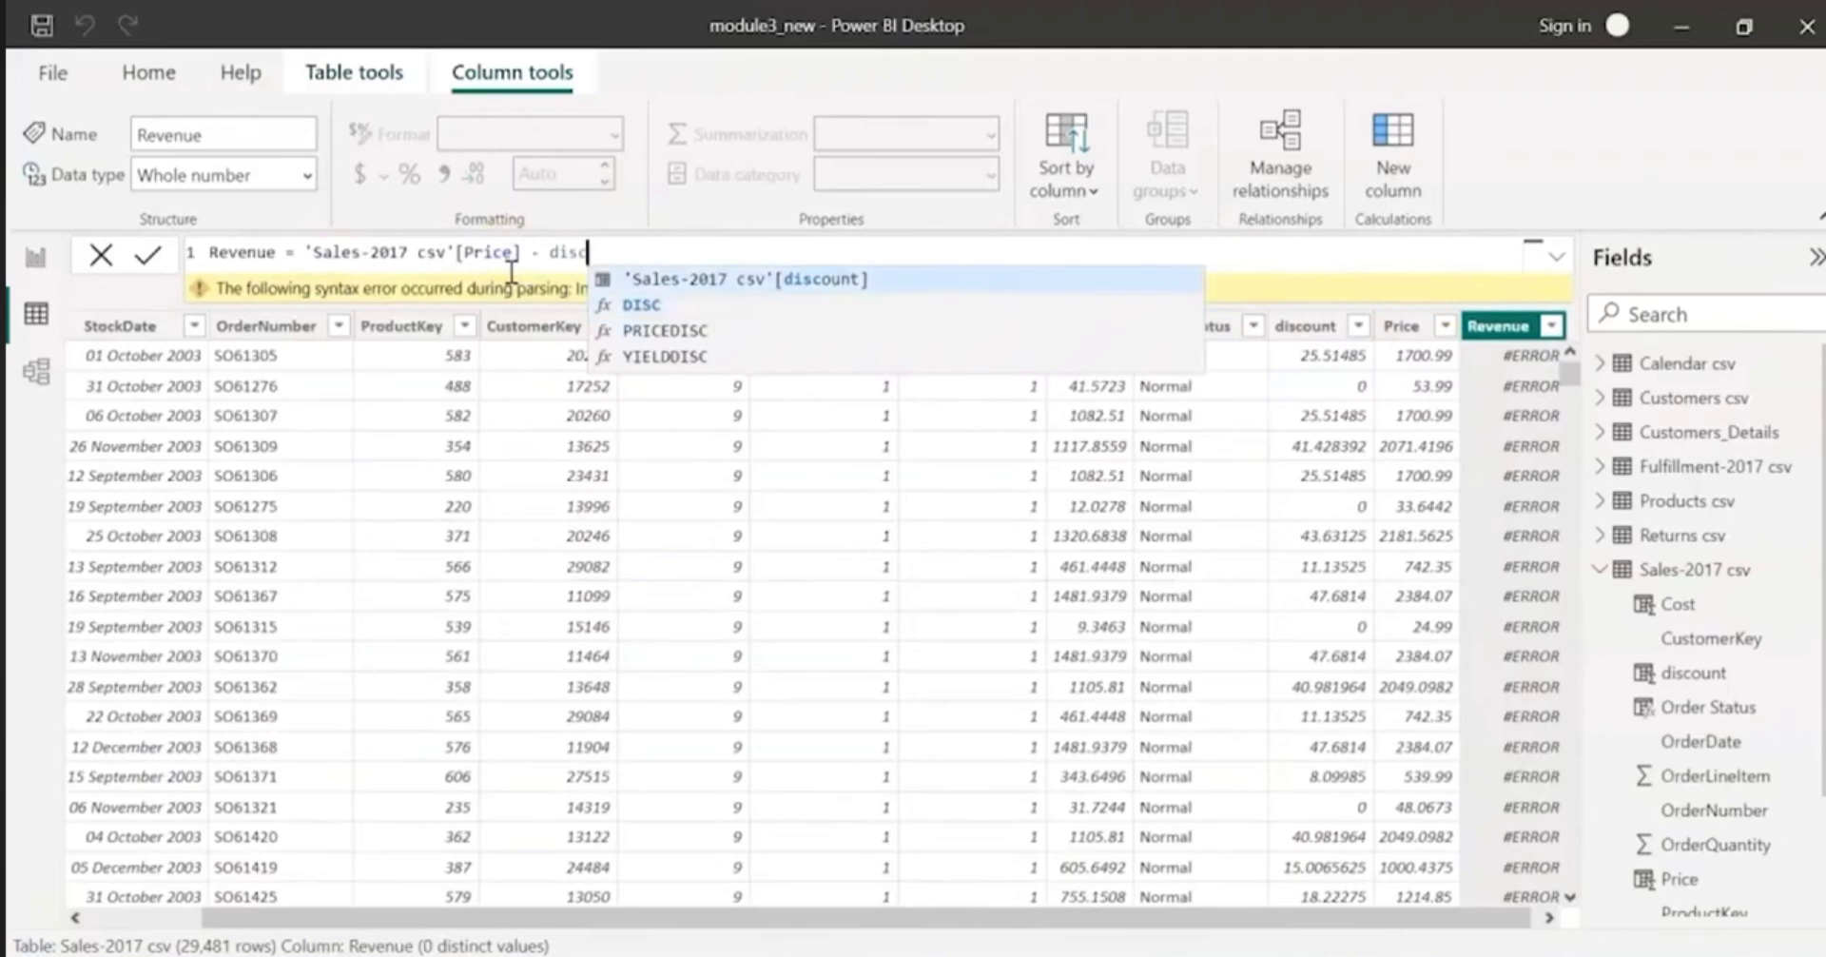
pyautogui.press('Tab')
pyautogui.press('Return')
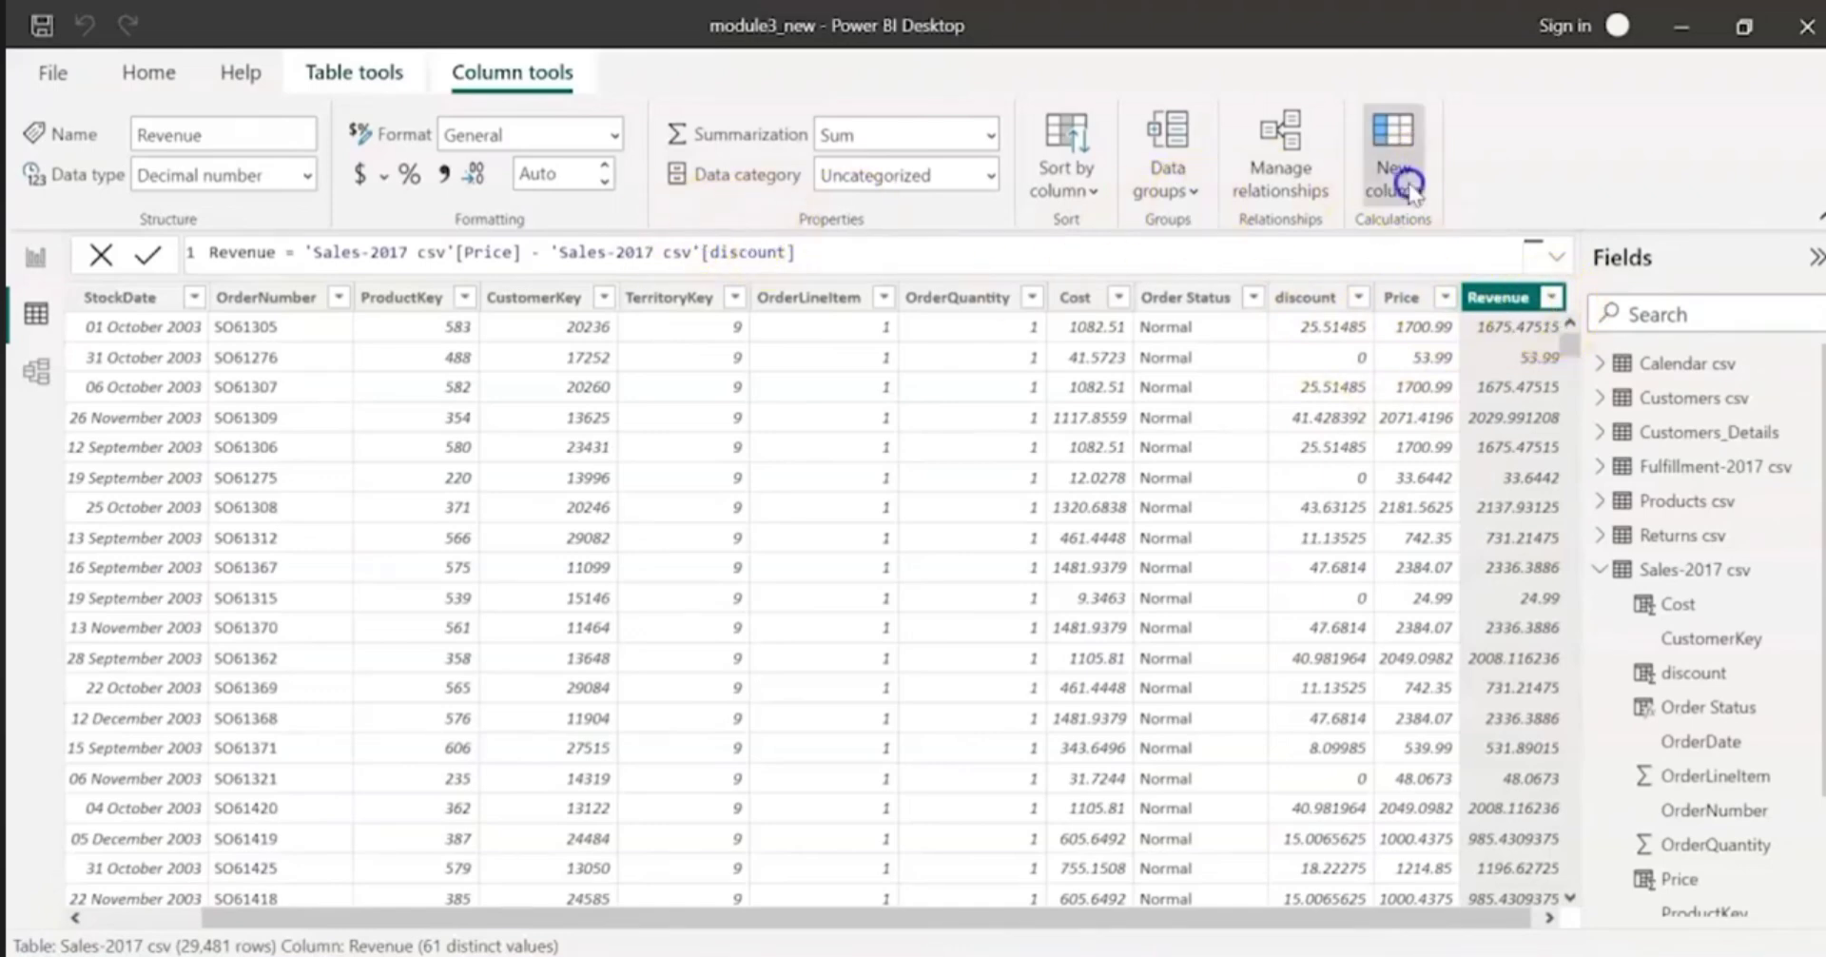
# Step: Add a calculated column to the Sales-2017 csv table and name it Profit
pyautogui.press('Return')
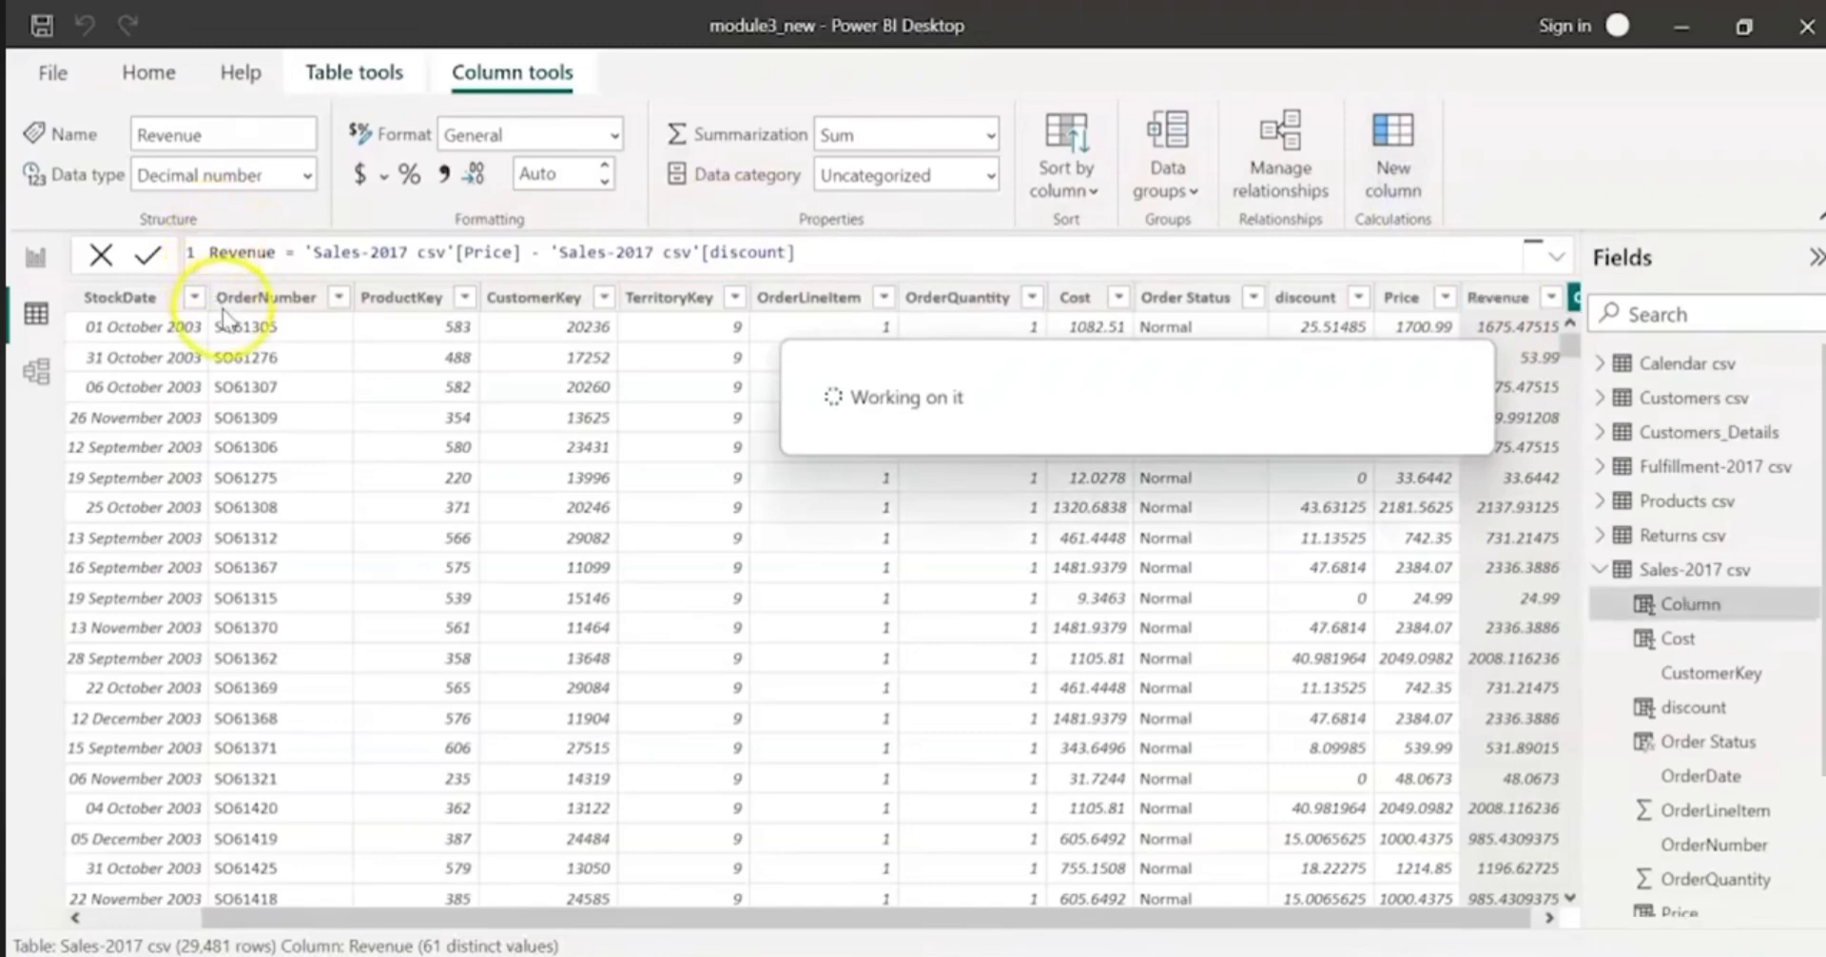
pyautogui.click(245, 257)
pyautogui.doubleClick(246, 257)
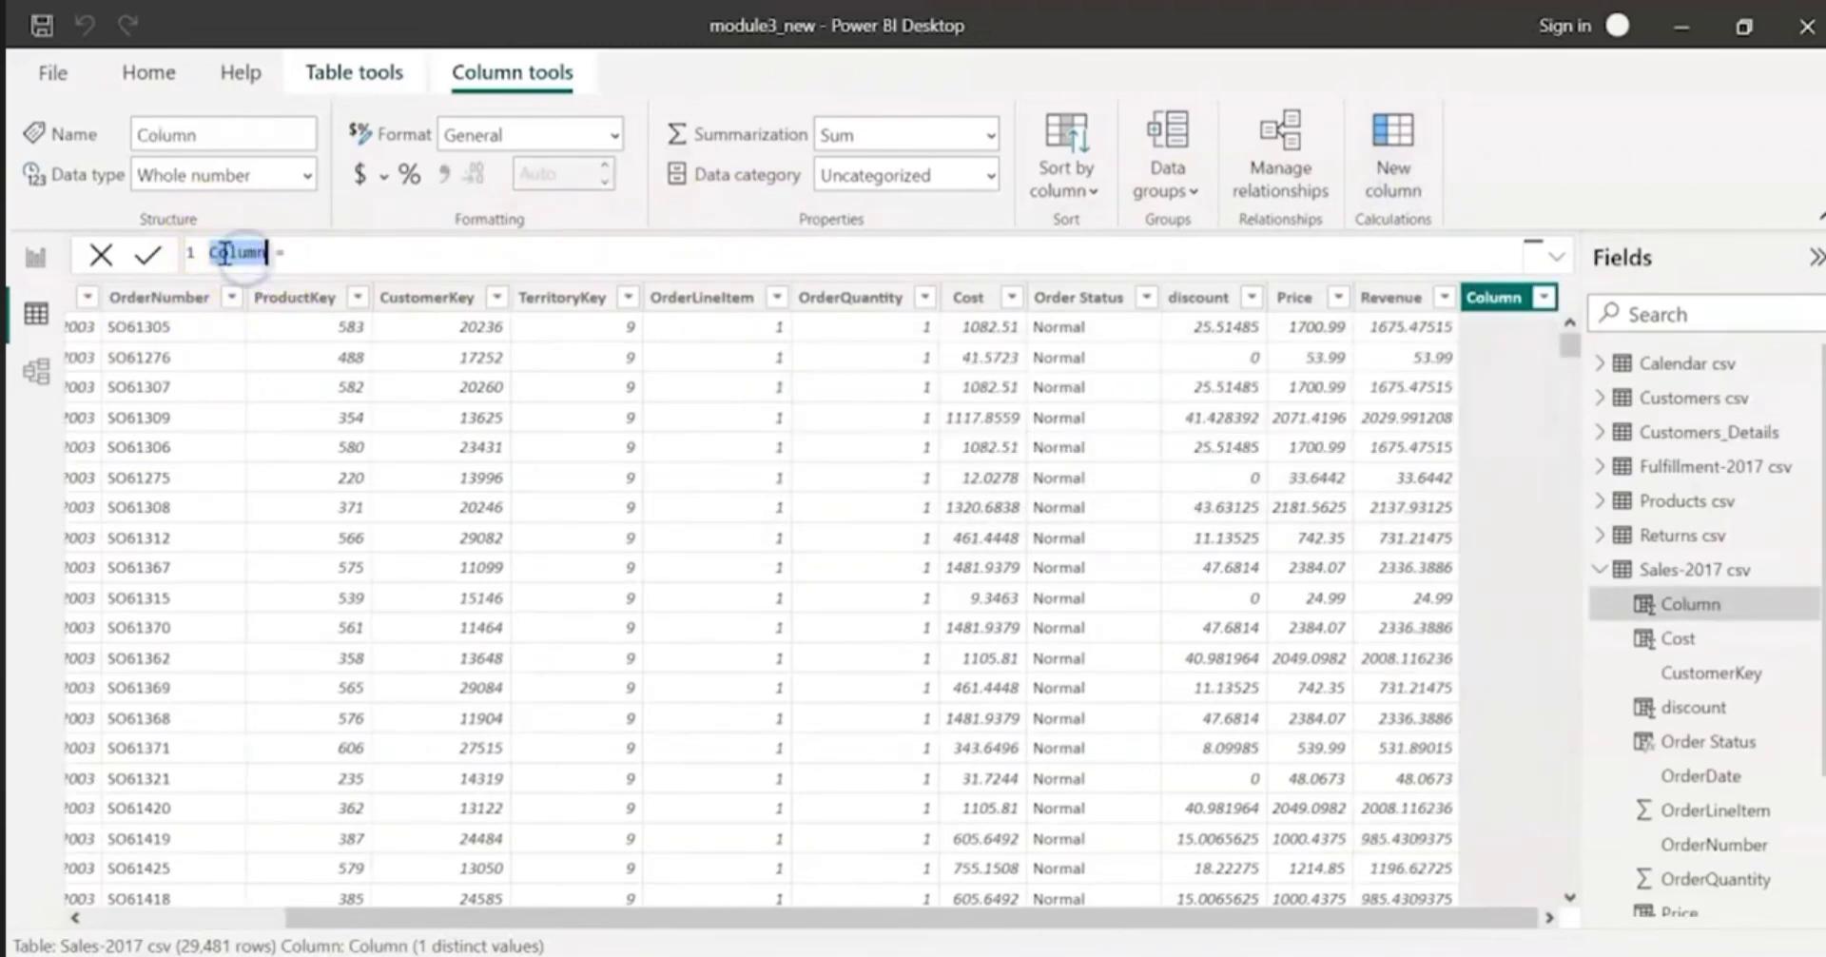
pyautogui.write('Profiel')
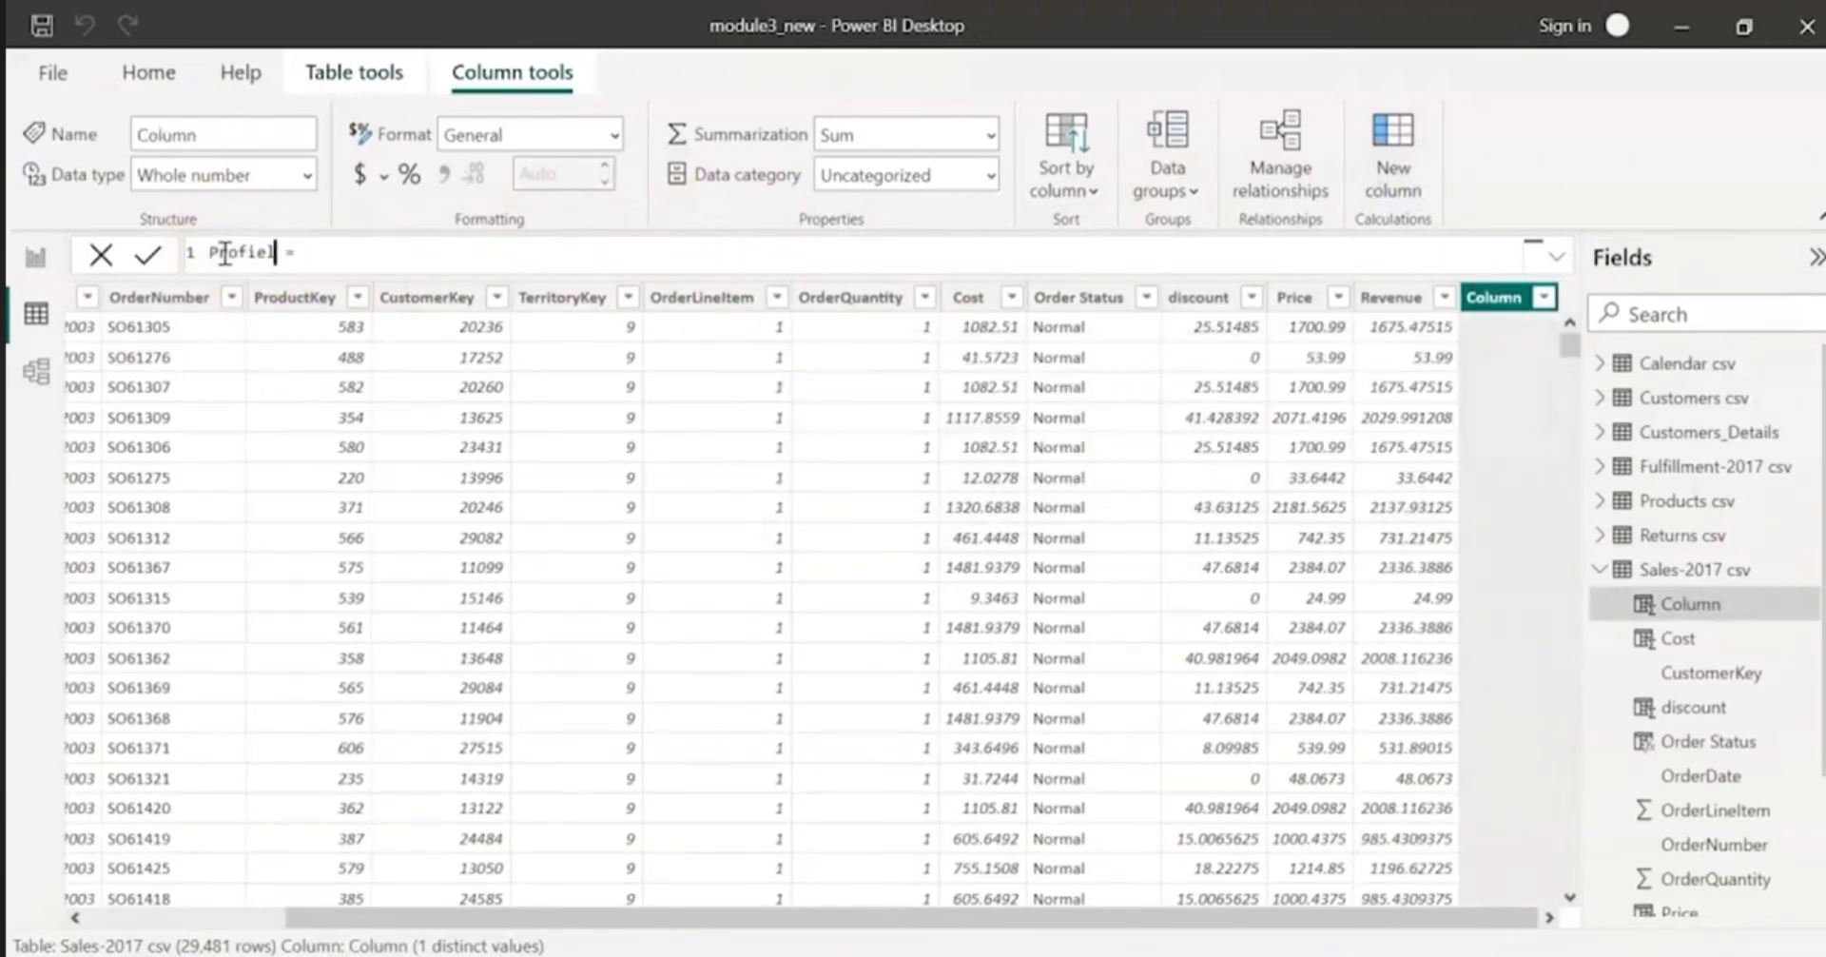
pyautogui.press('BackSpace')
pyautogui.press('BackSpace')
pyautogui.write('t')
pyautogui.write('rev')
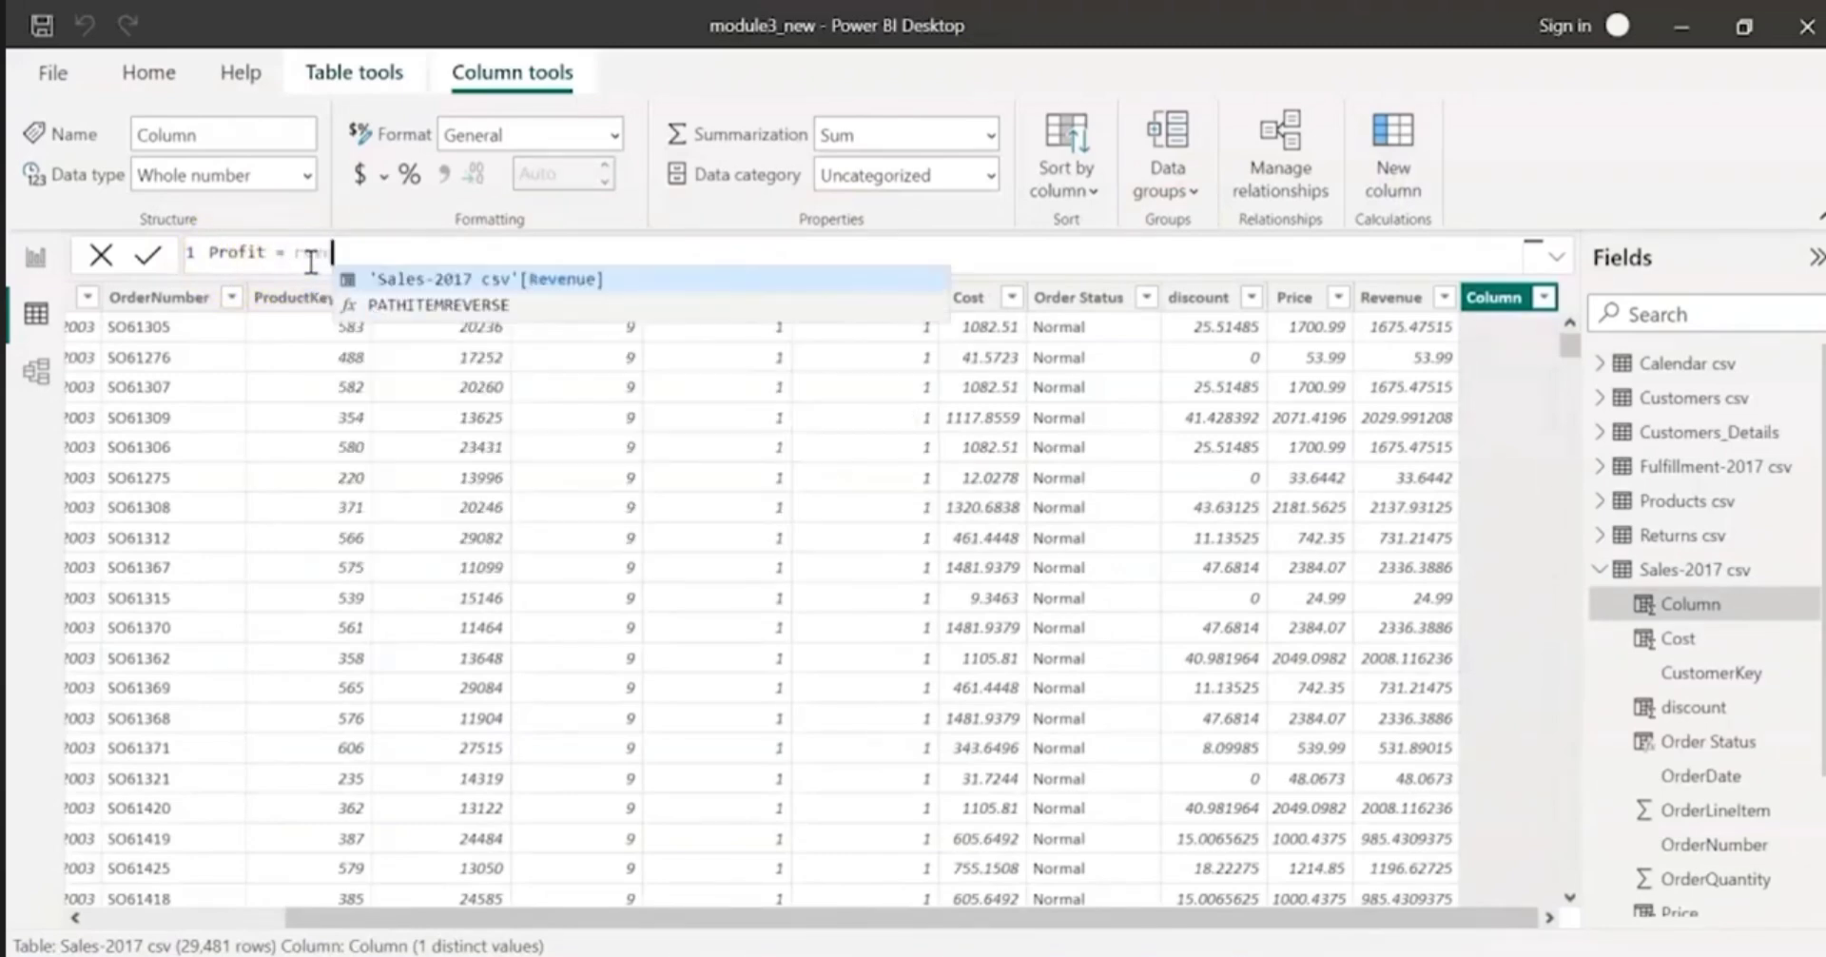
# Step: Define Profit as 'Sales-2017 csv'[Revenue] - 'Sales-2017 csv'[Cost] and commit the formula
pyautogui.press('Tab')
pyautogui.write('- cost')
pyautogui.click(653, 276)
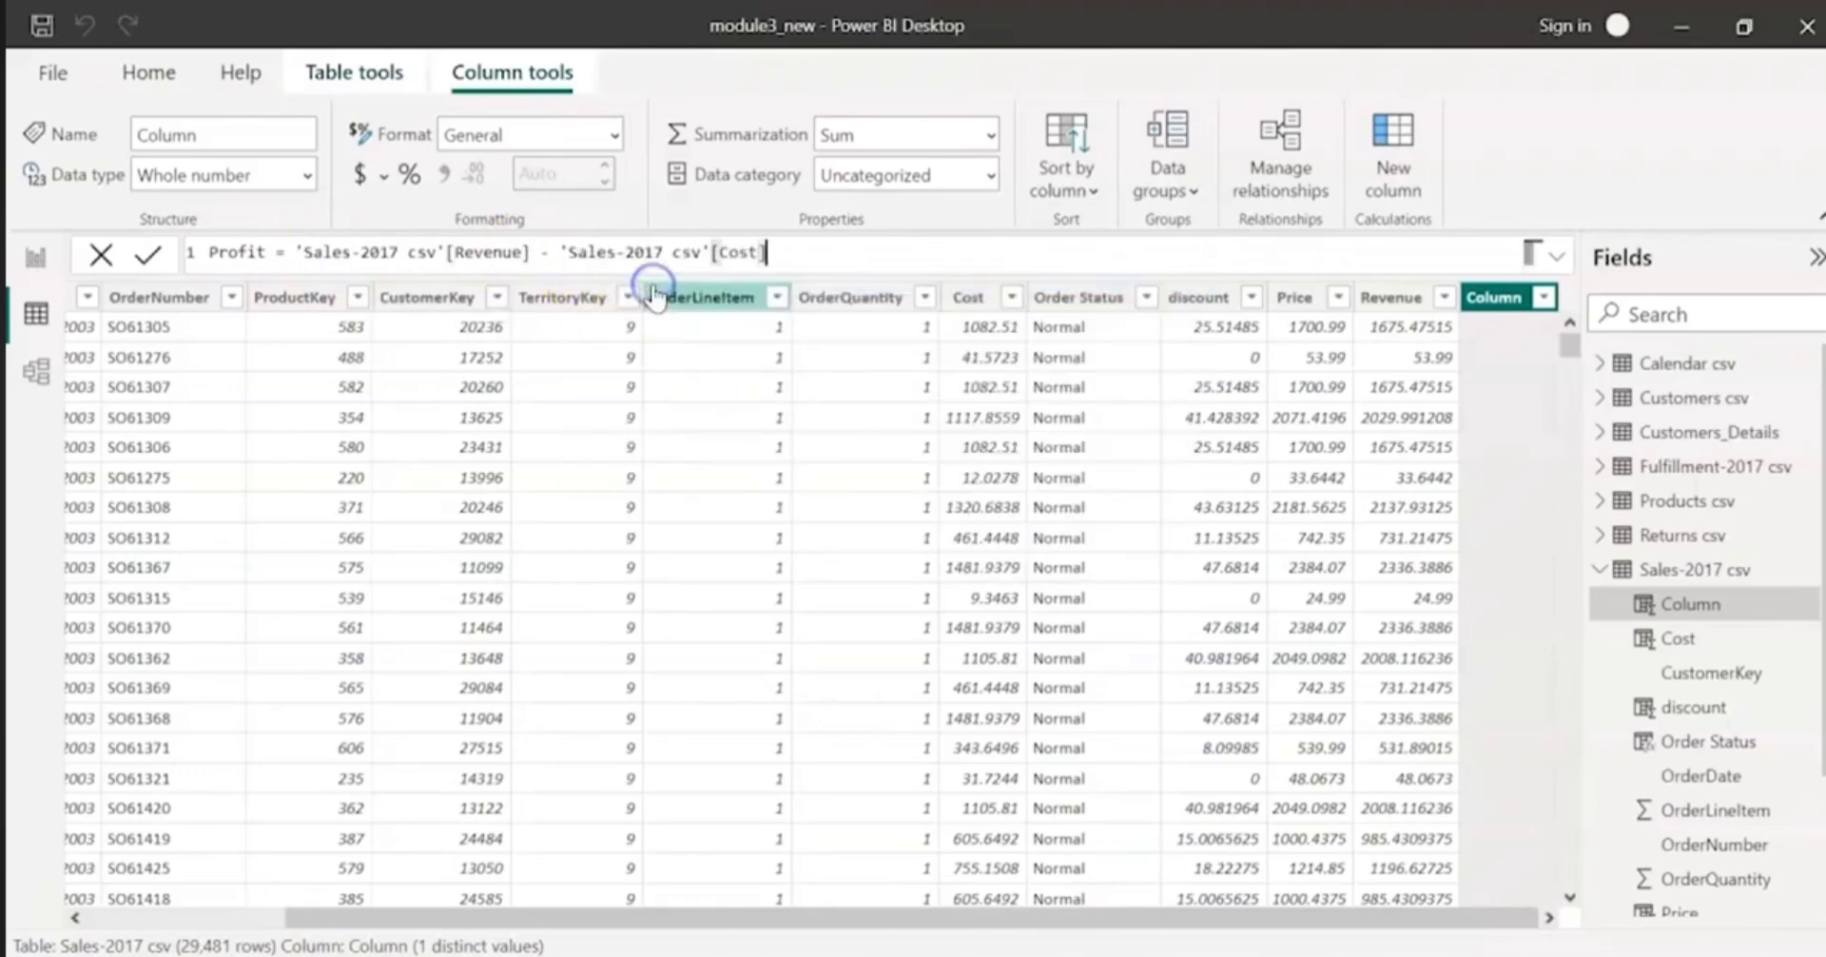
pyautogui.press('Return')
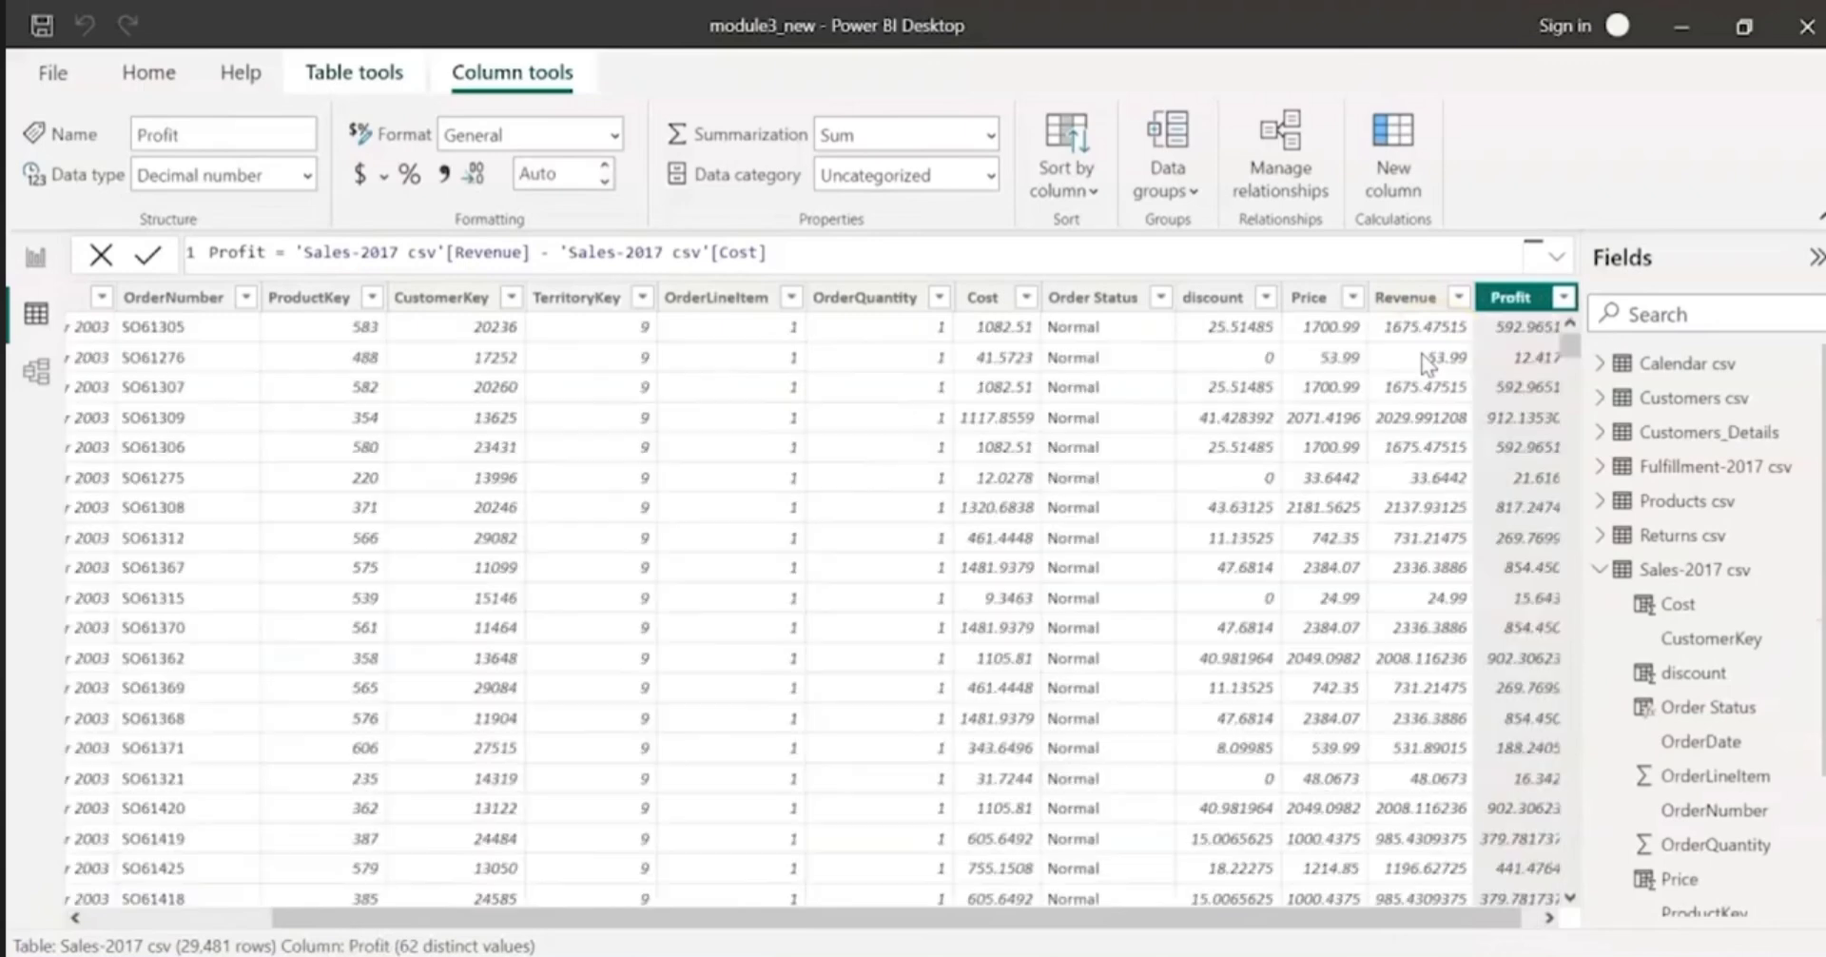
# Step: Look over the Profit values in the table and save the report file
pyautogui.scroll(-5, 1474, 500)
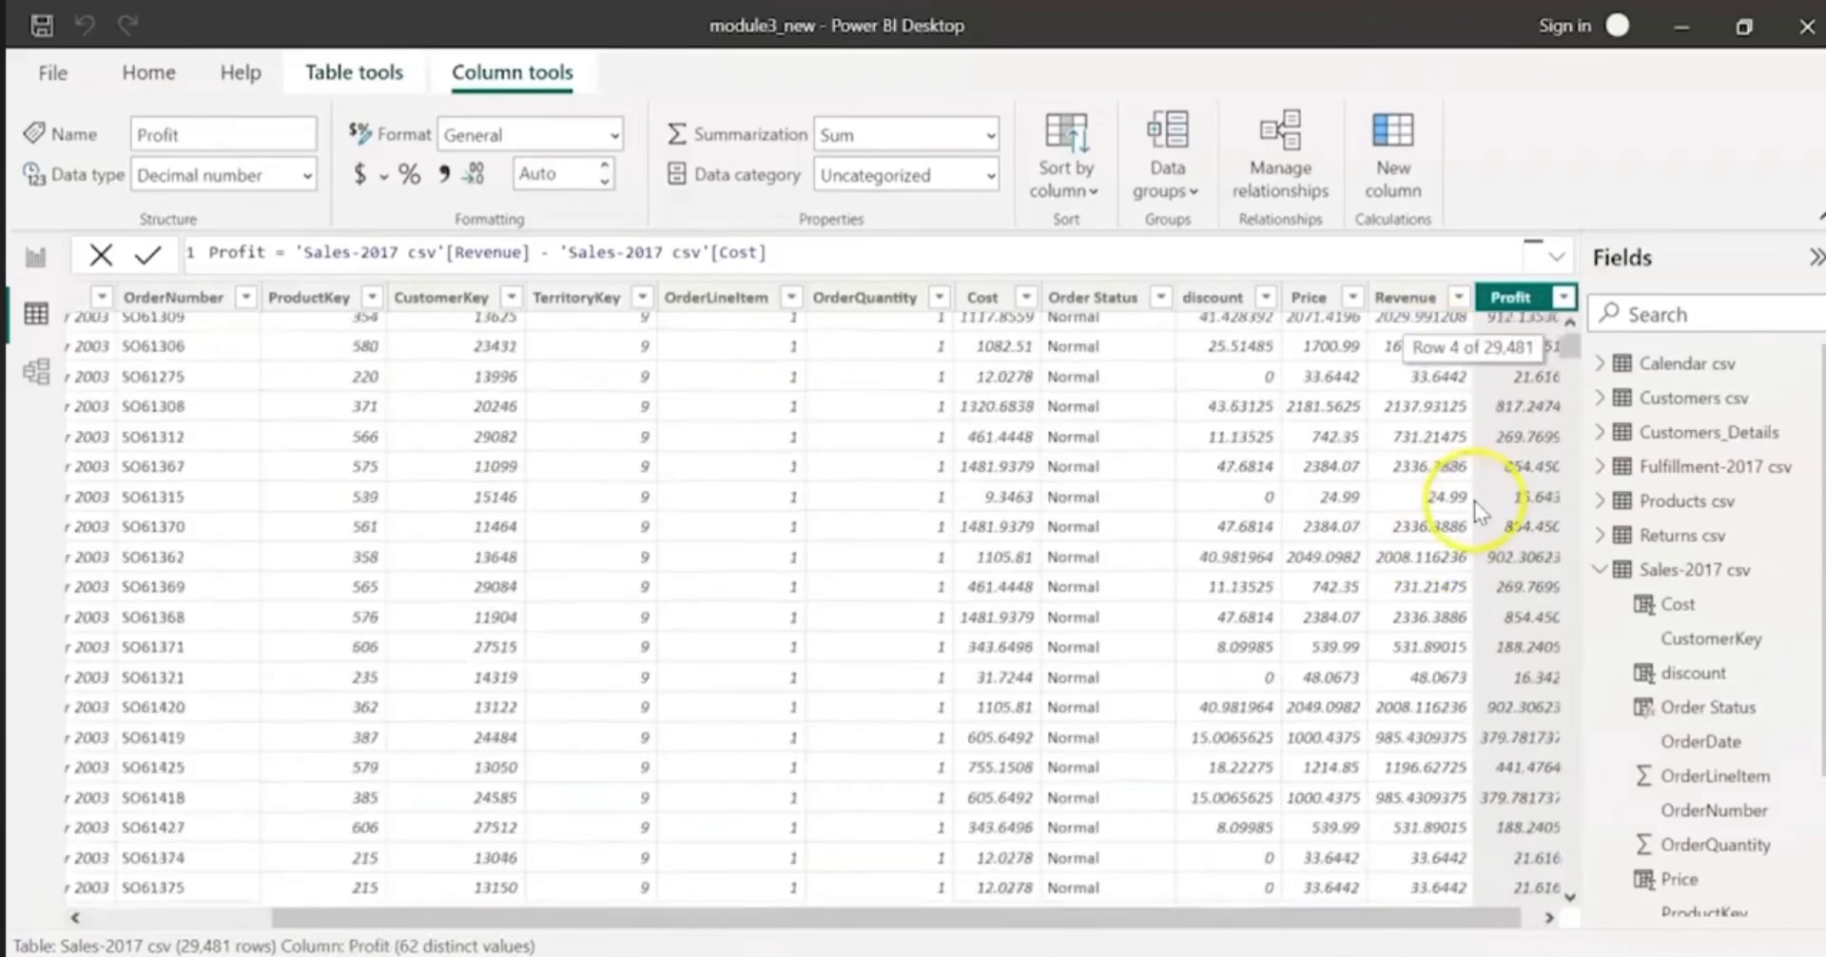
pyautogui.scroll(5, 1470, 502)
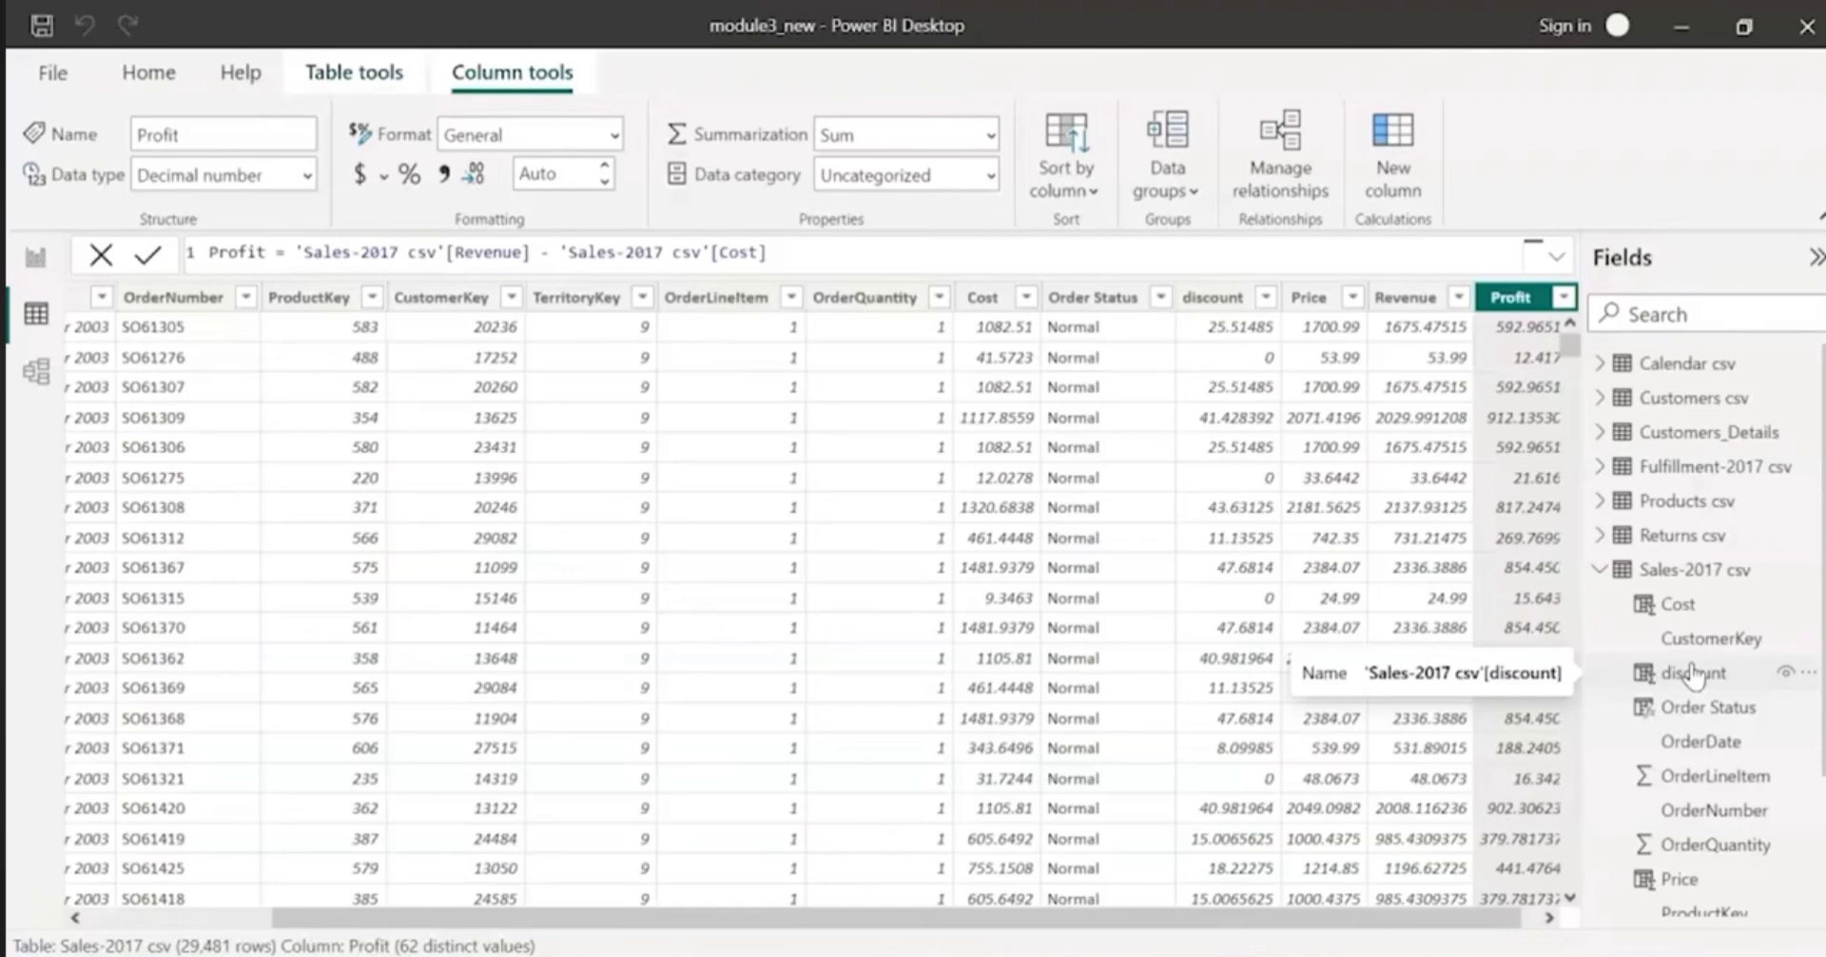
pyautogui.click(25, 24)
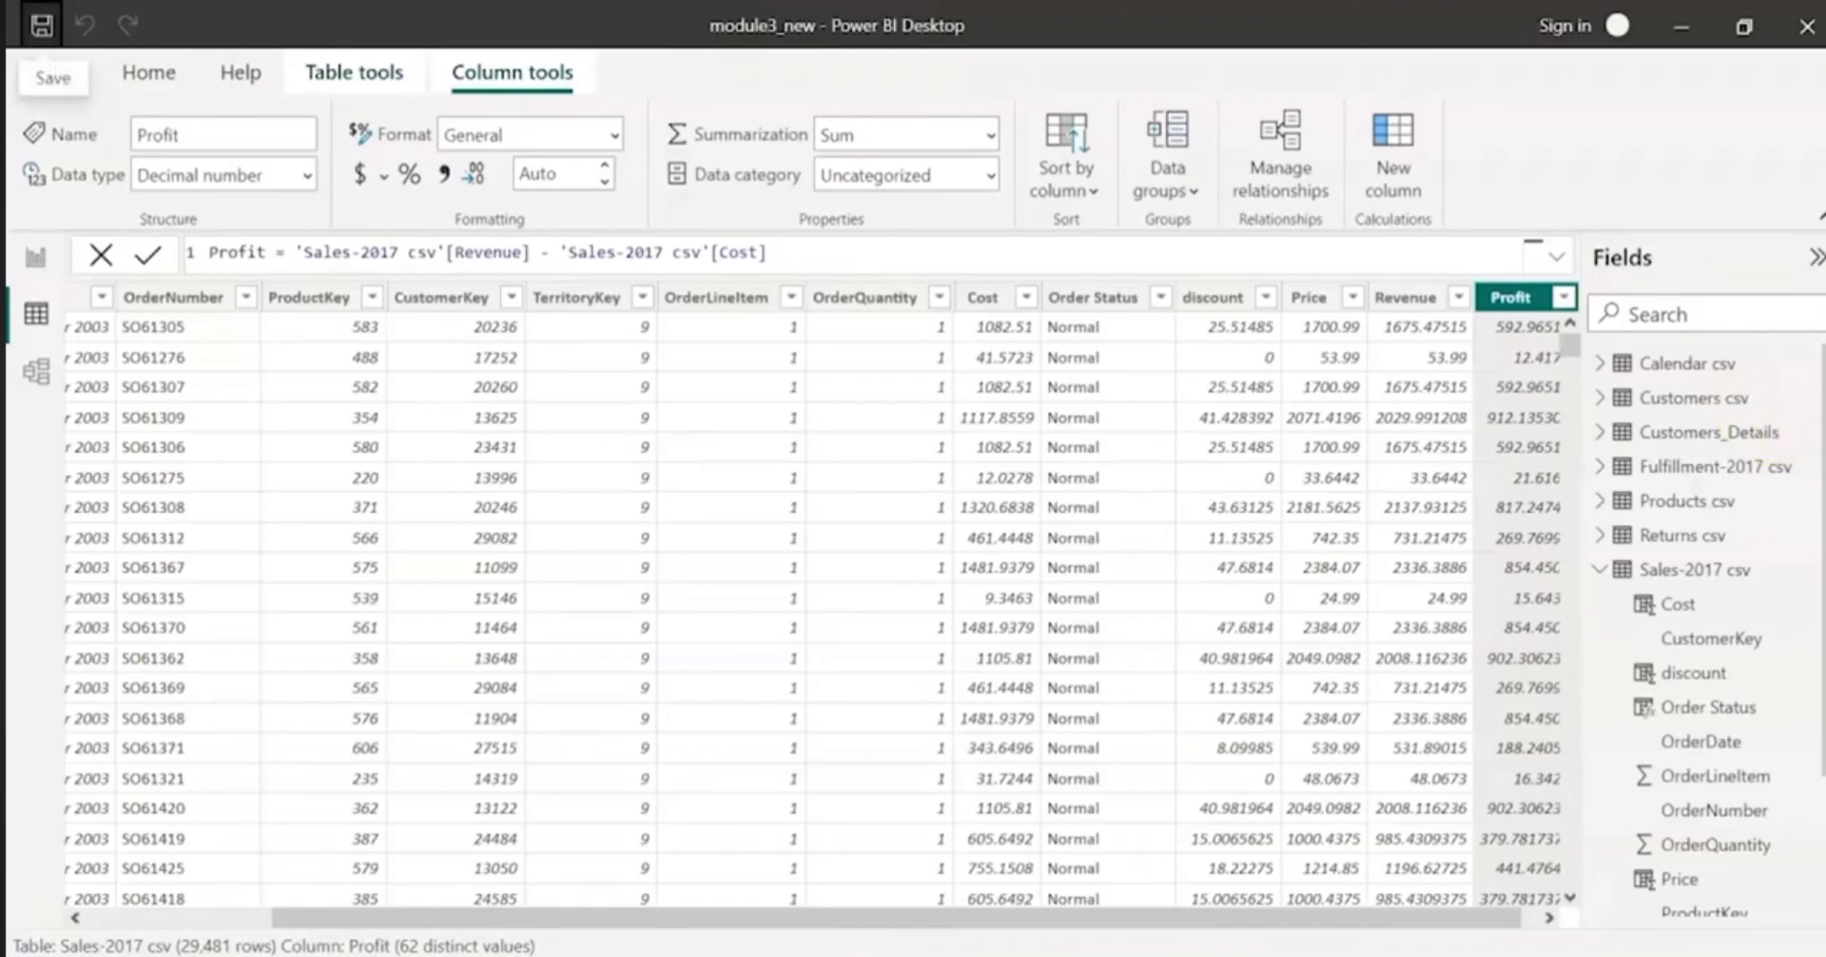
# Step: Open the Customers csv table, add a calculated column to it and name it Age
pyautogui.click(1632, 405)
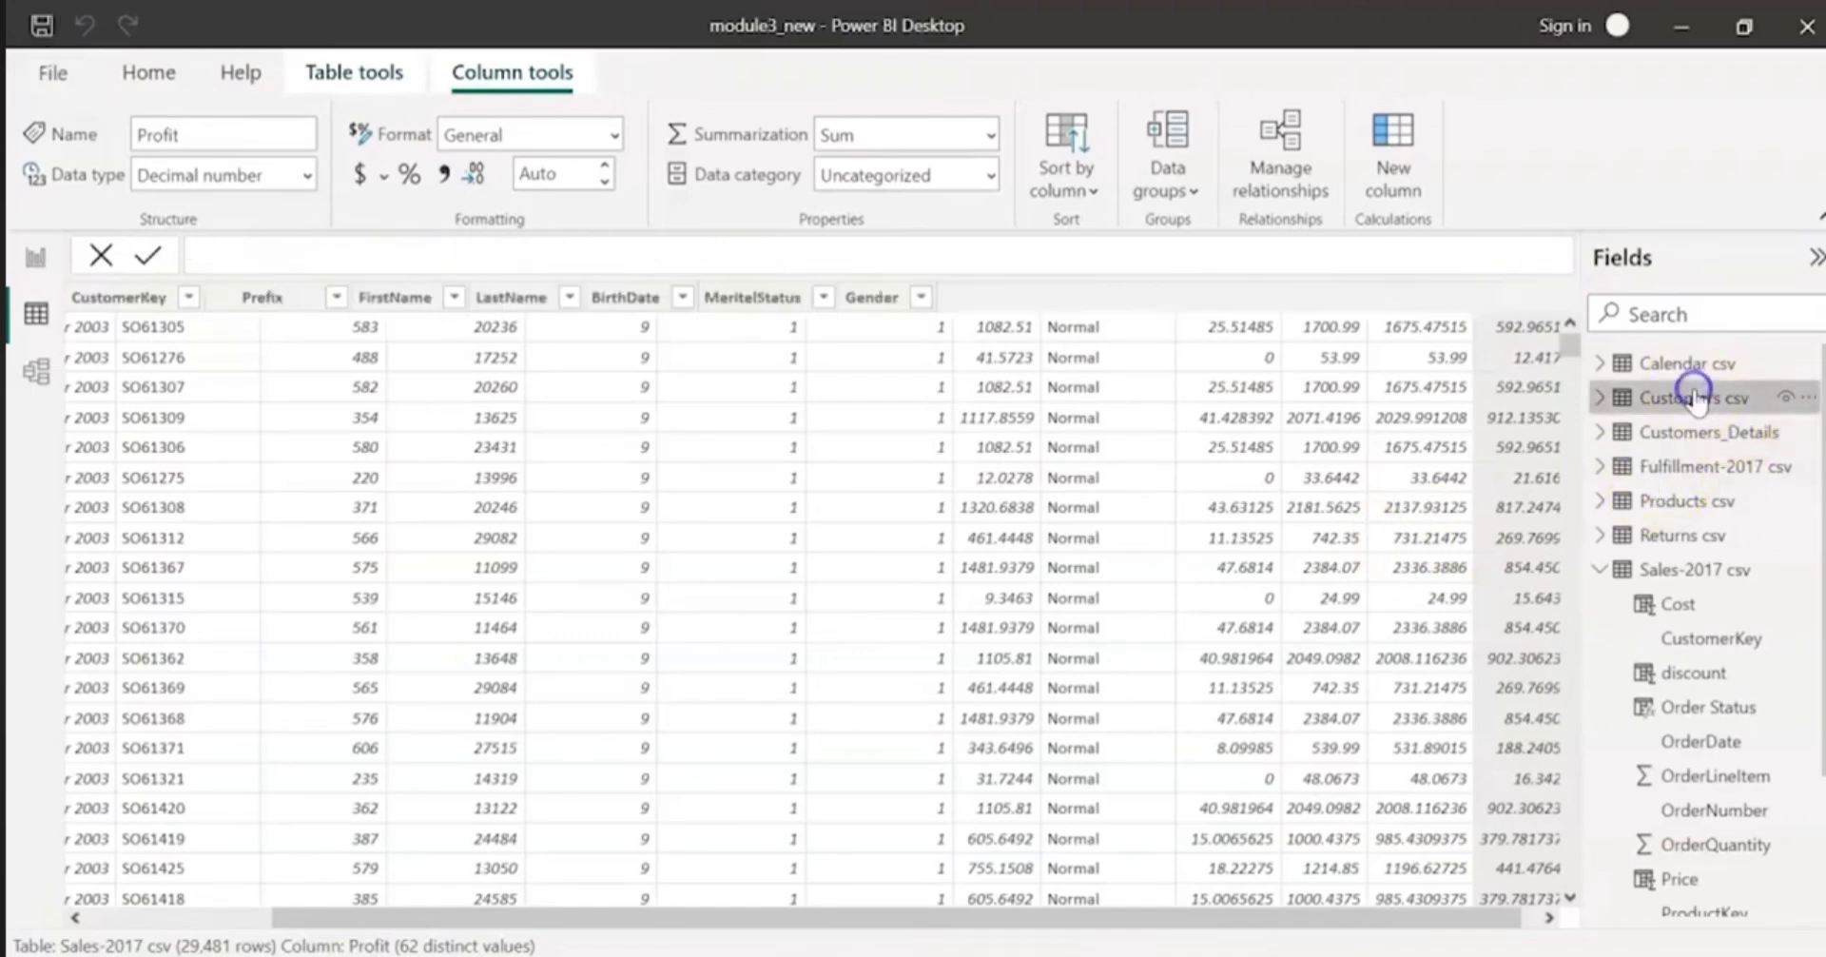
pyautogui.click(1601, 397)
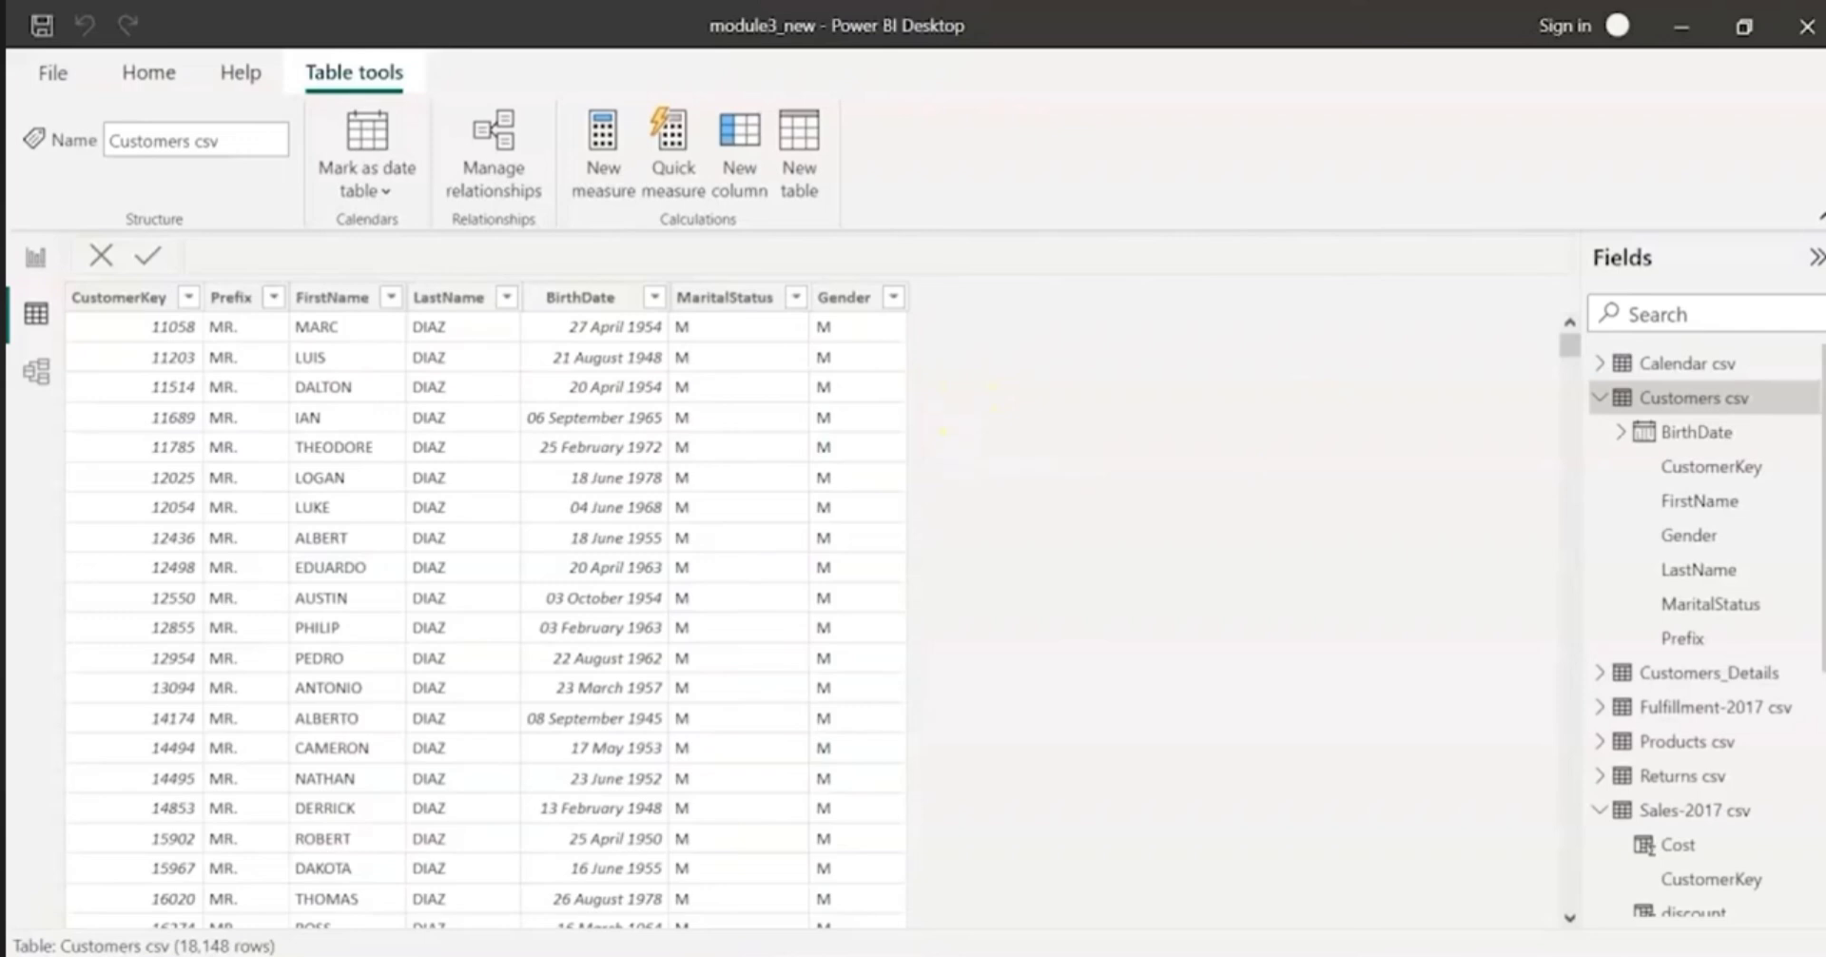
pyautogui.click(725, 185)
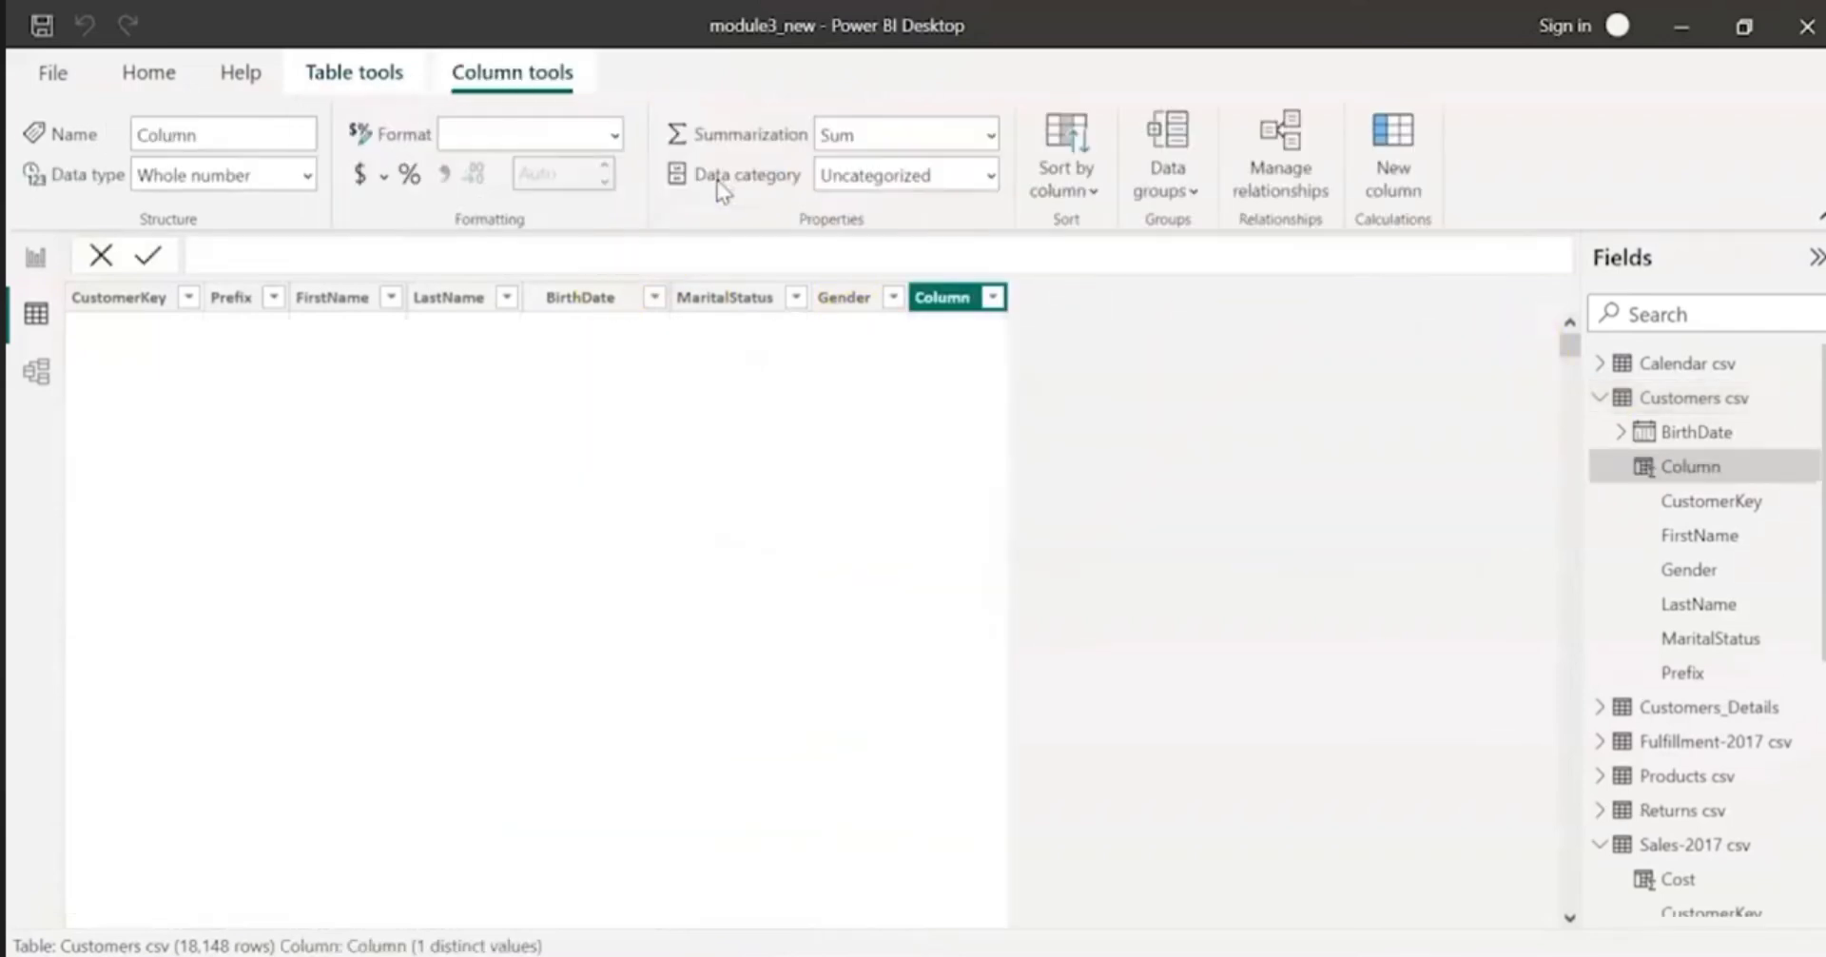
pyautogui.doubleClick(245, 253)
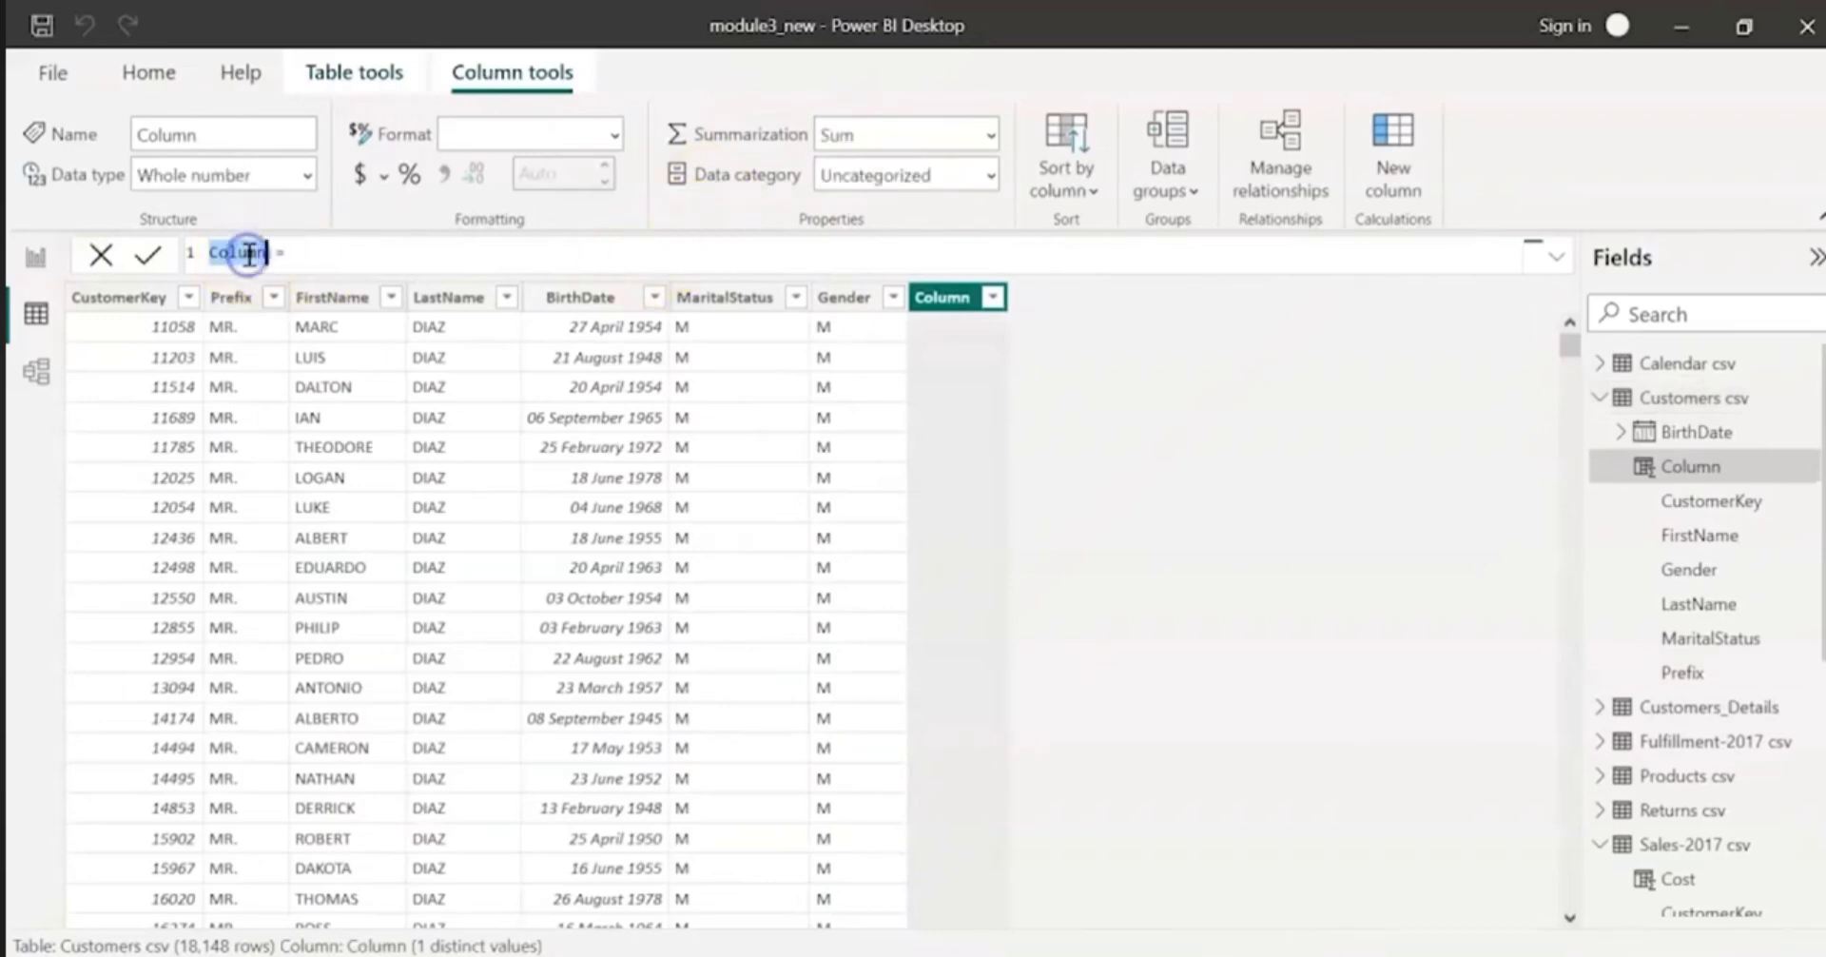
pyautogui.write('Age')
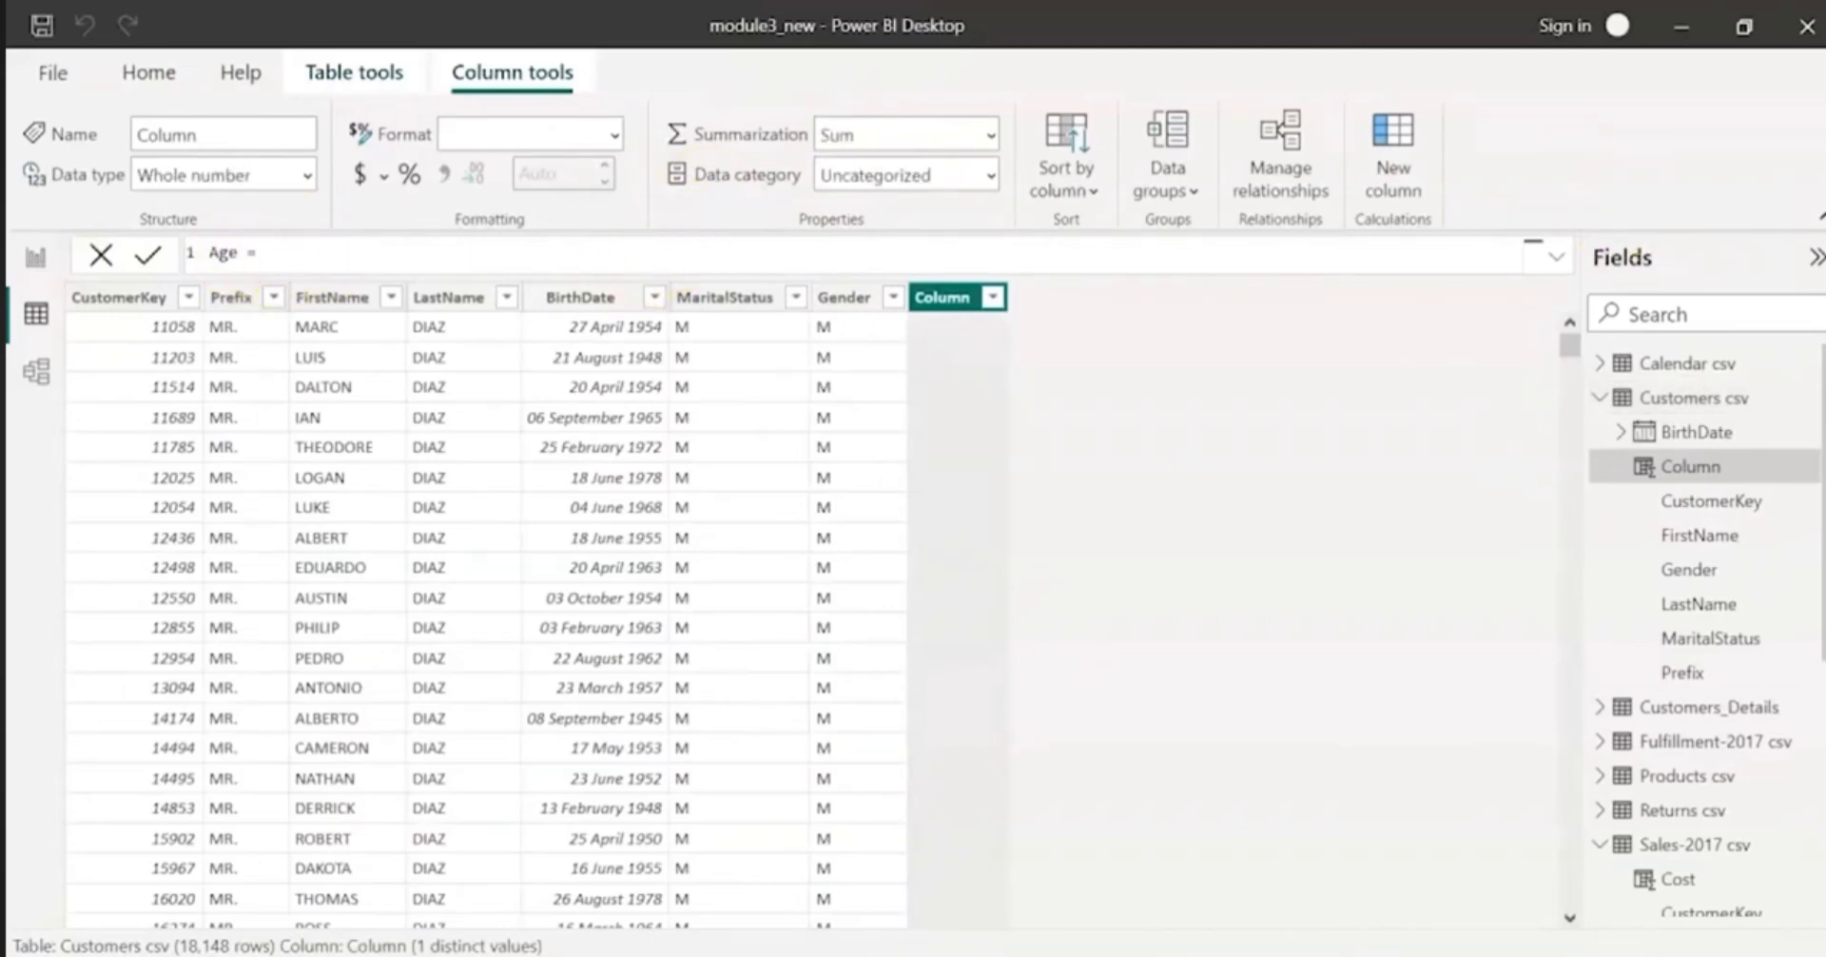
# Step: Define Age as datediff('Customers csv'[BirthDate], today(), YEAR) and commit the formula
pyautogui.click(616, 256)
pyautogui.write('da')
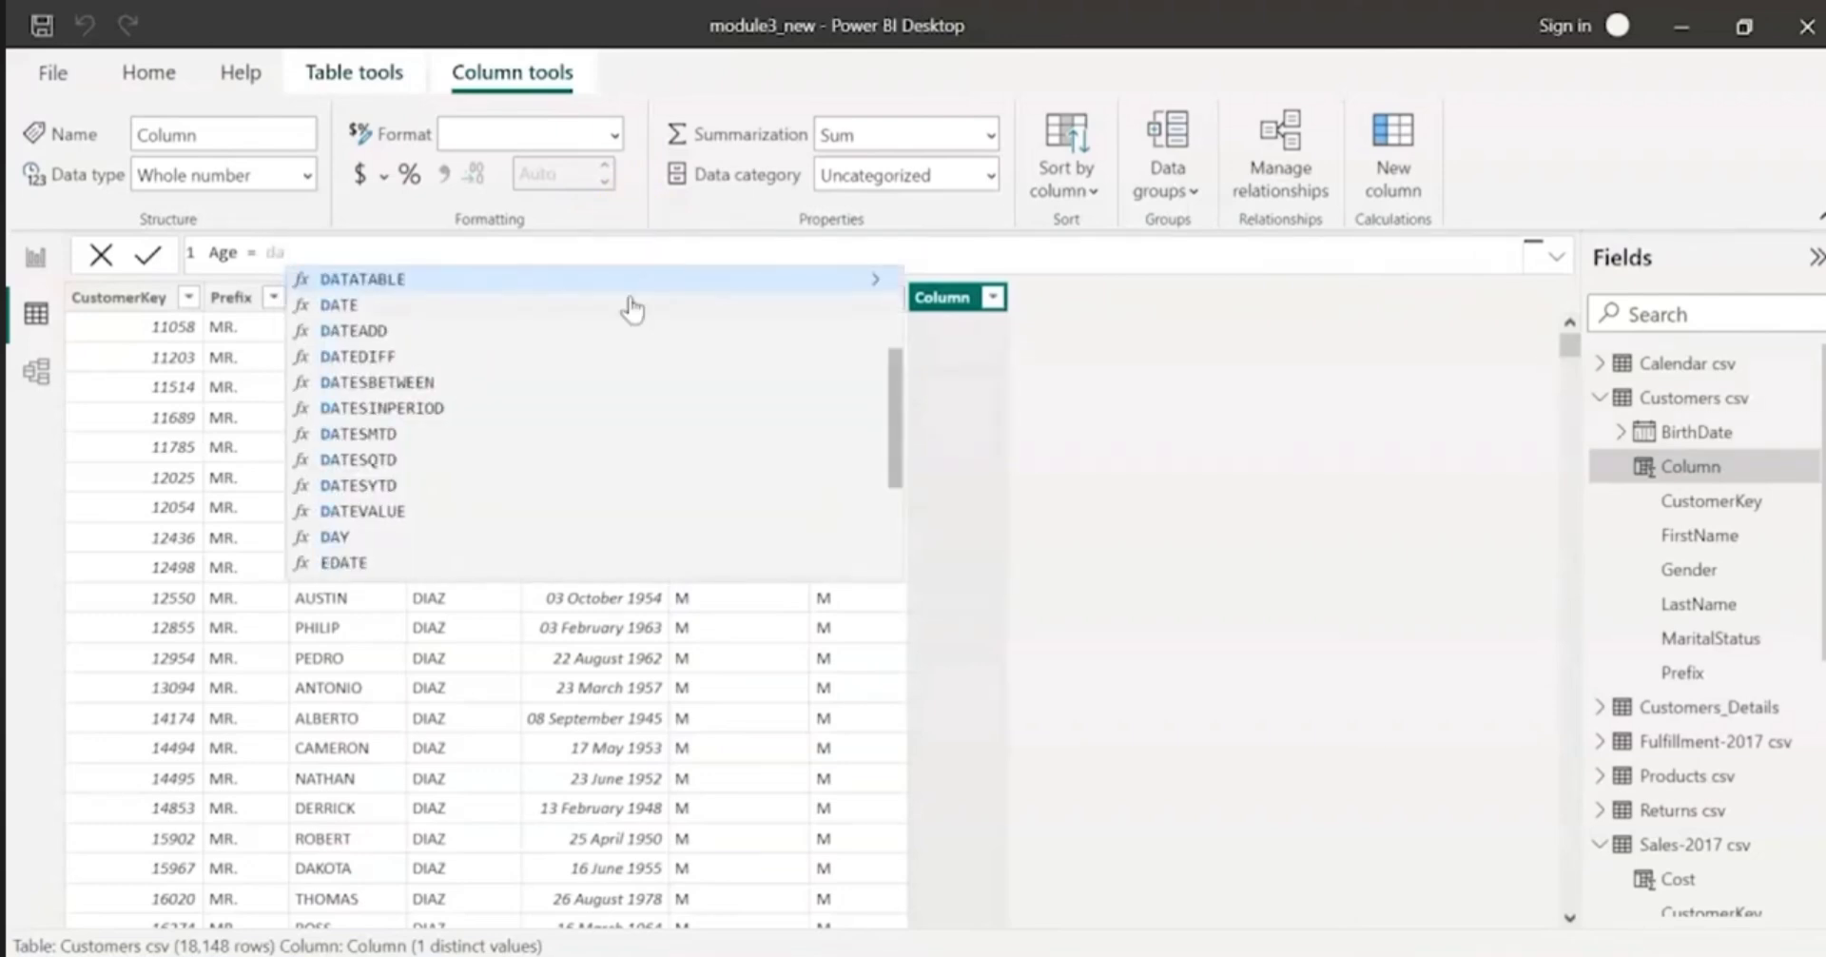
pyautogui.press('Escape')
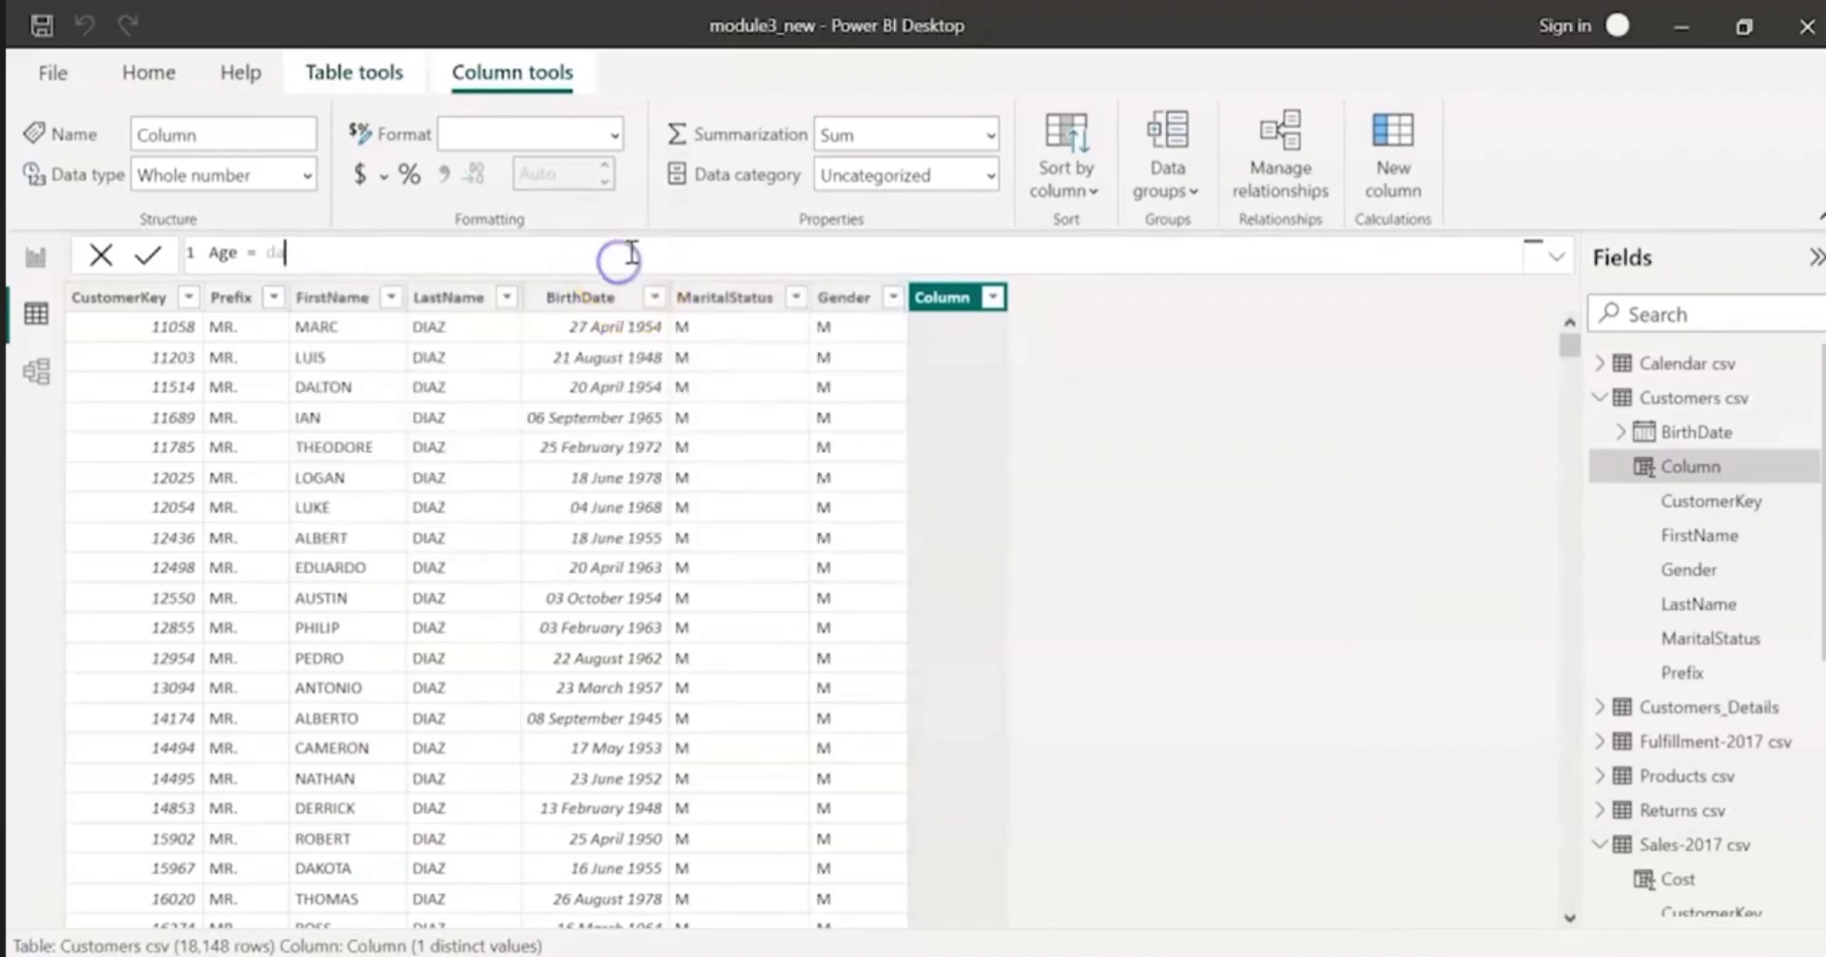
pyautogui.write('tediff(')
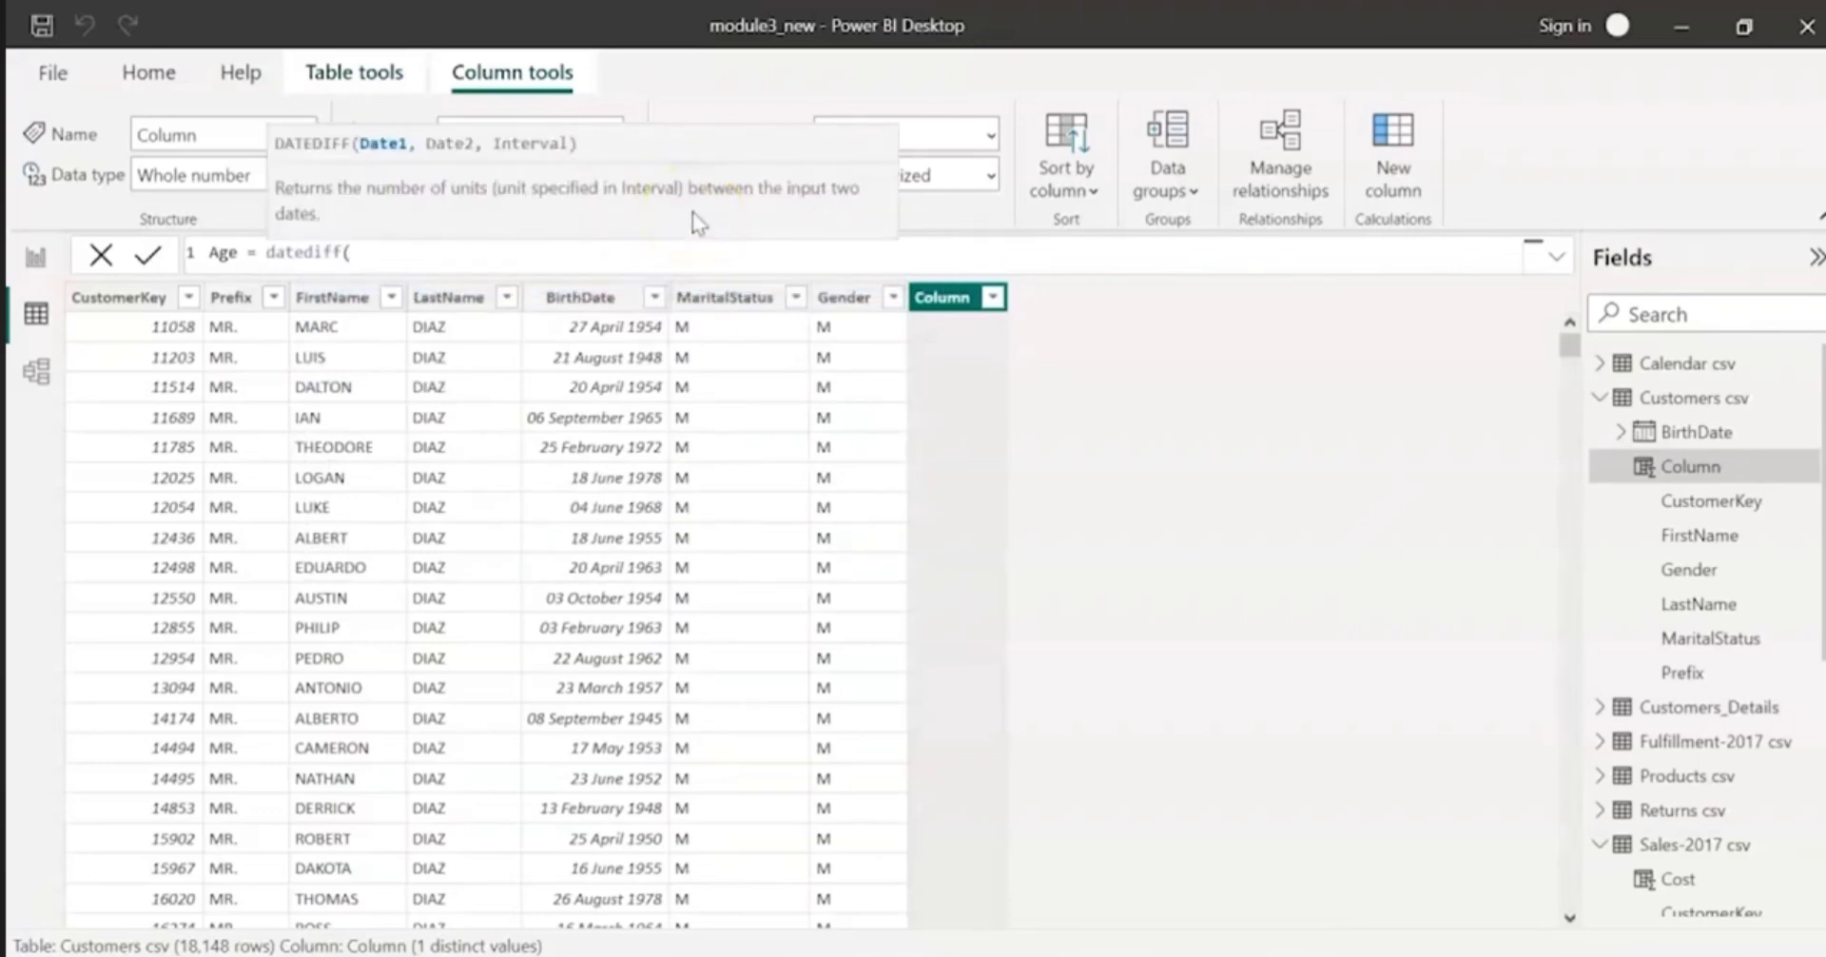
pyautogui.write("'Customers csv'[BirthDate]")
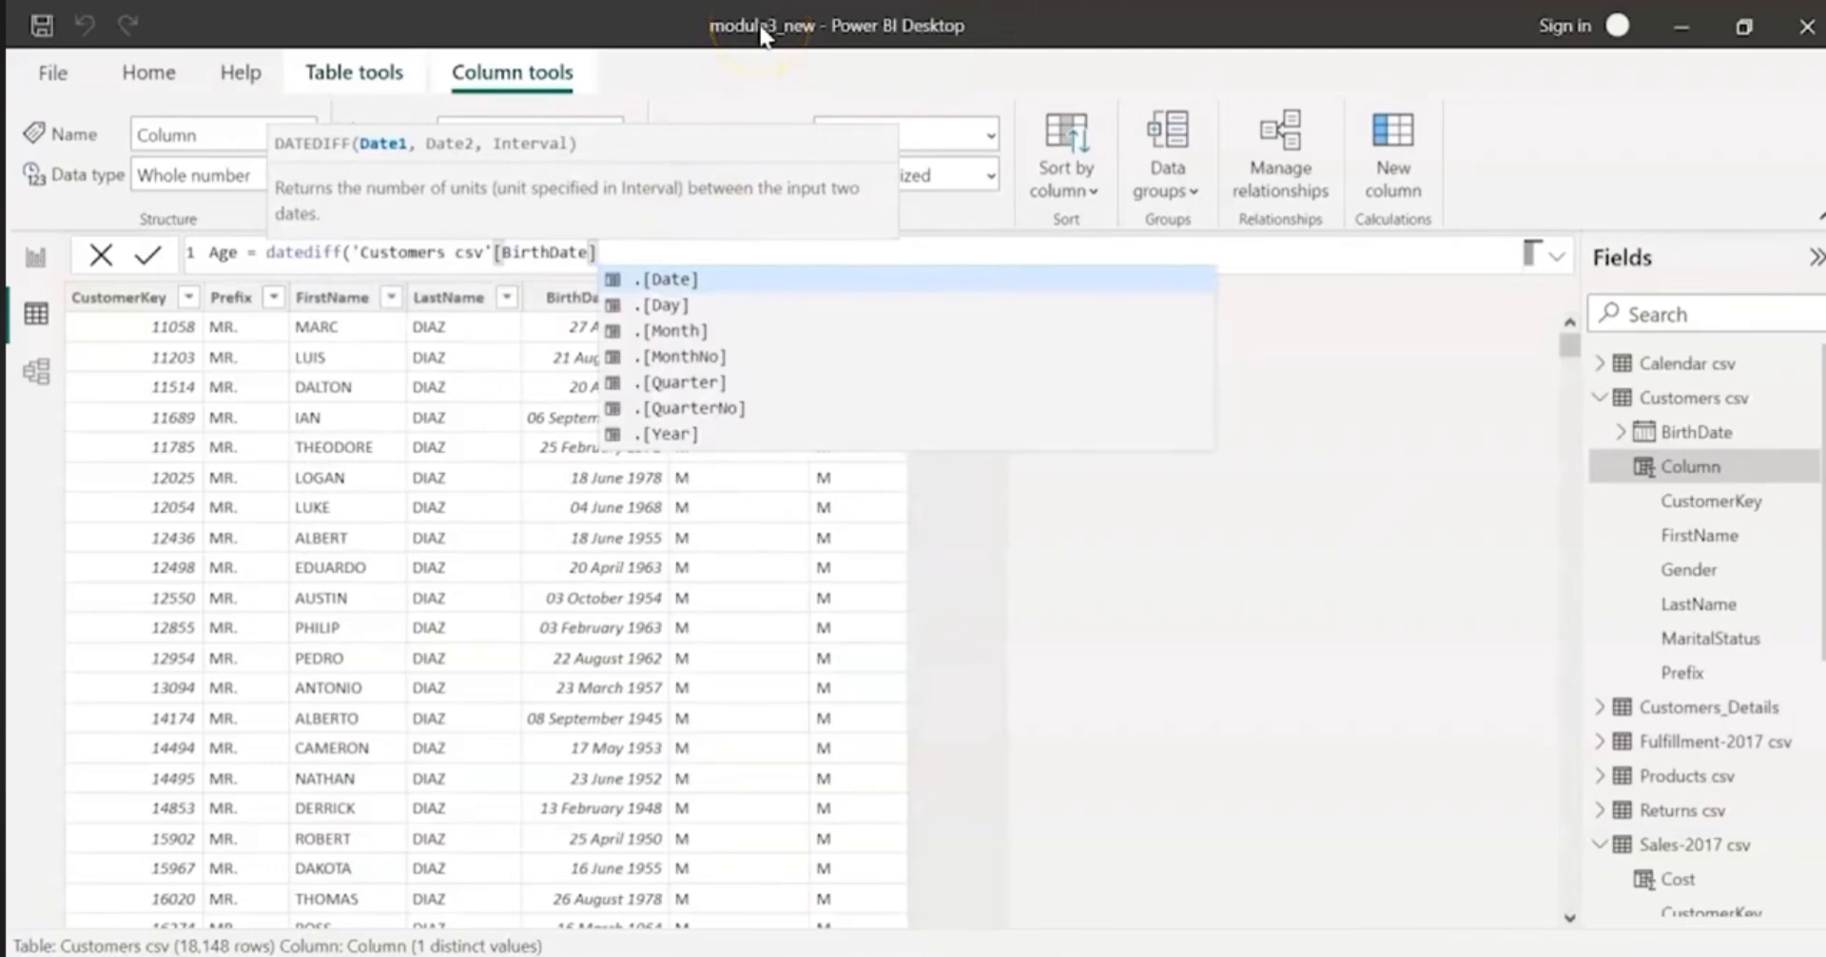
pyautogui.write(', today()')
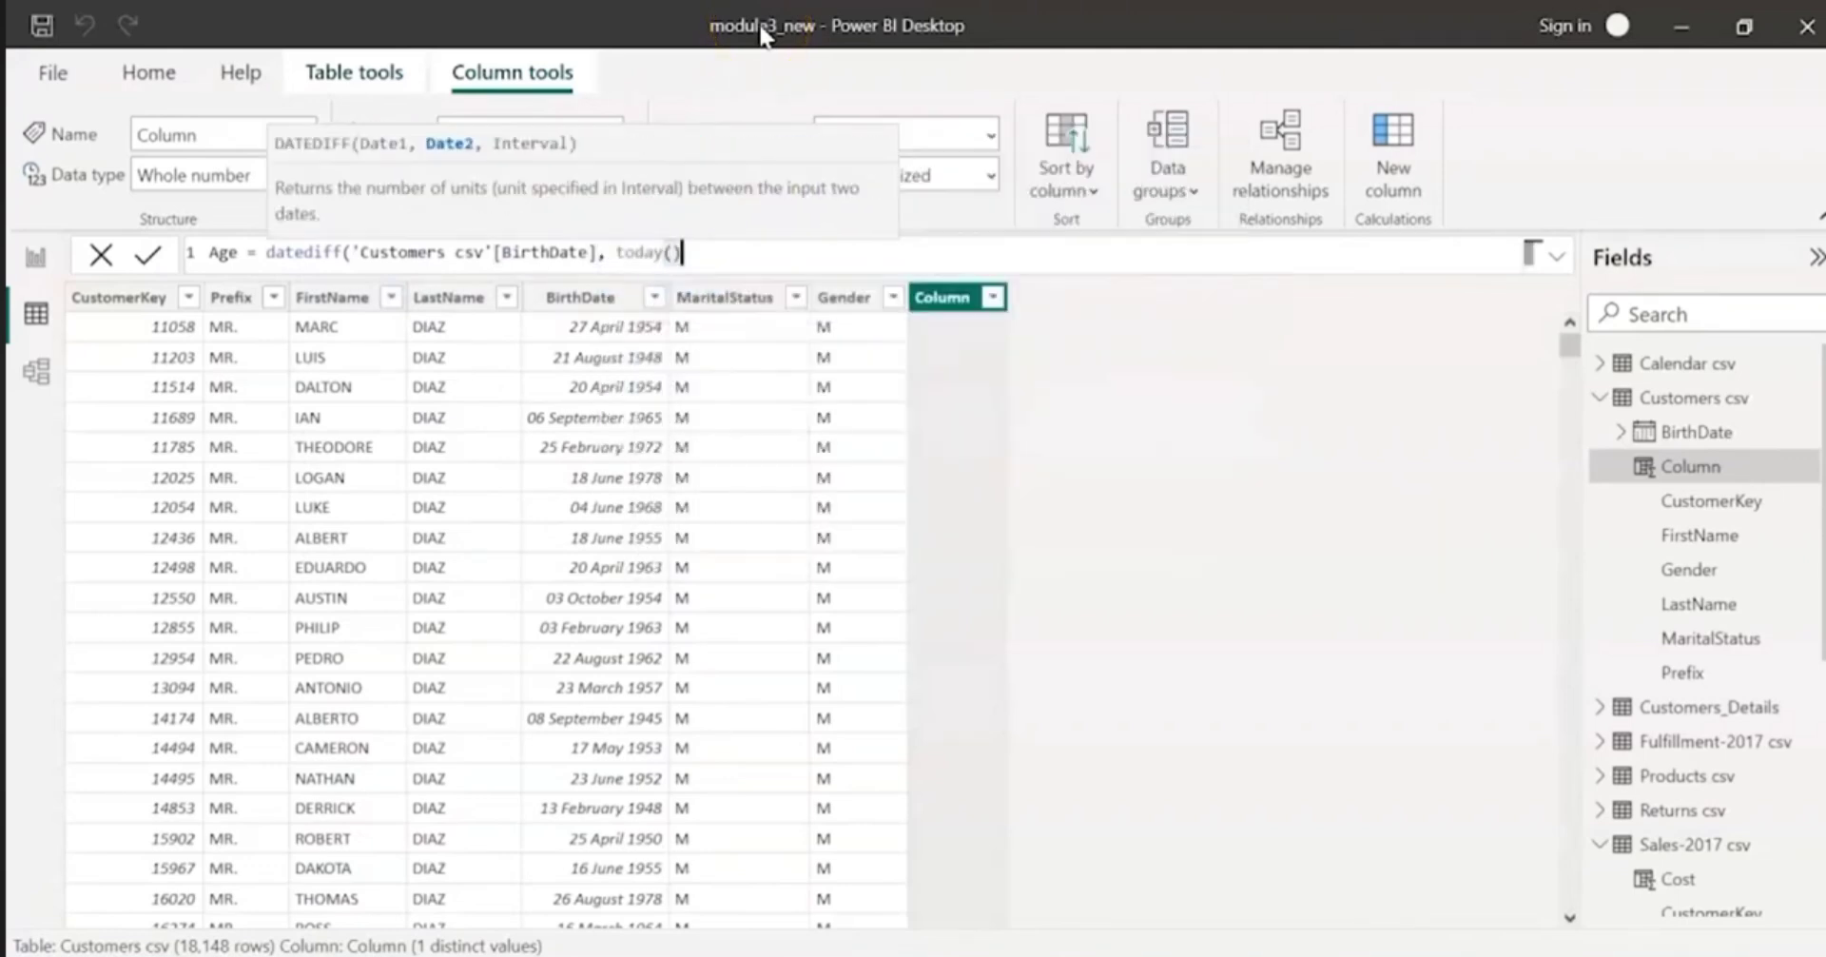
pyautogui.write(', YEAR)')
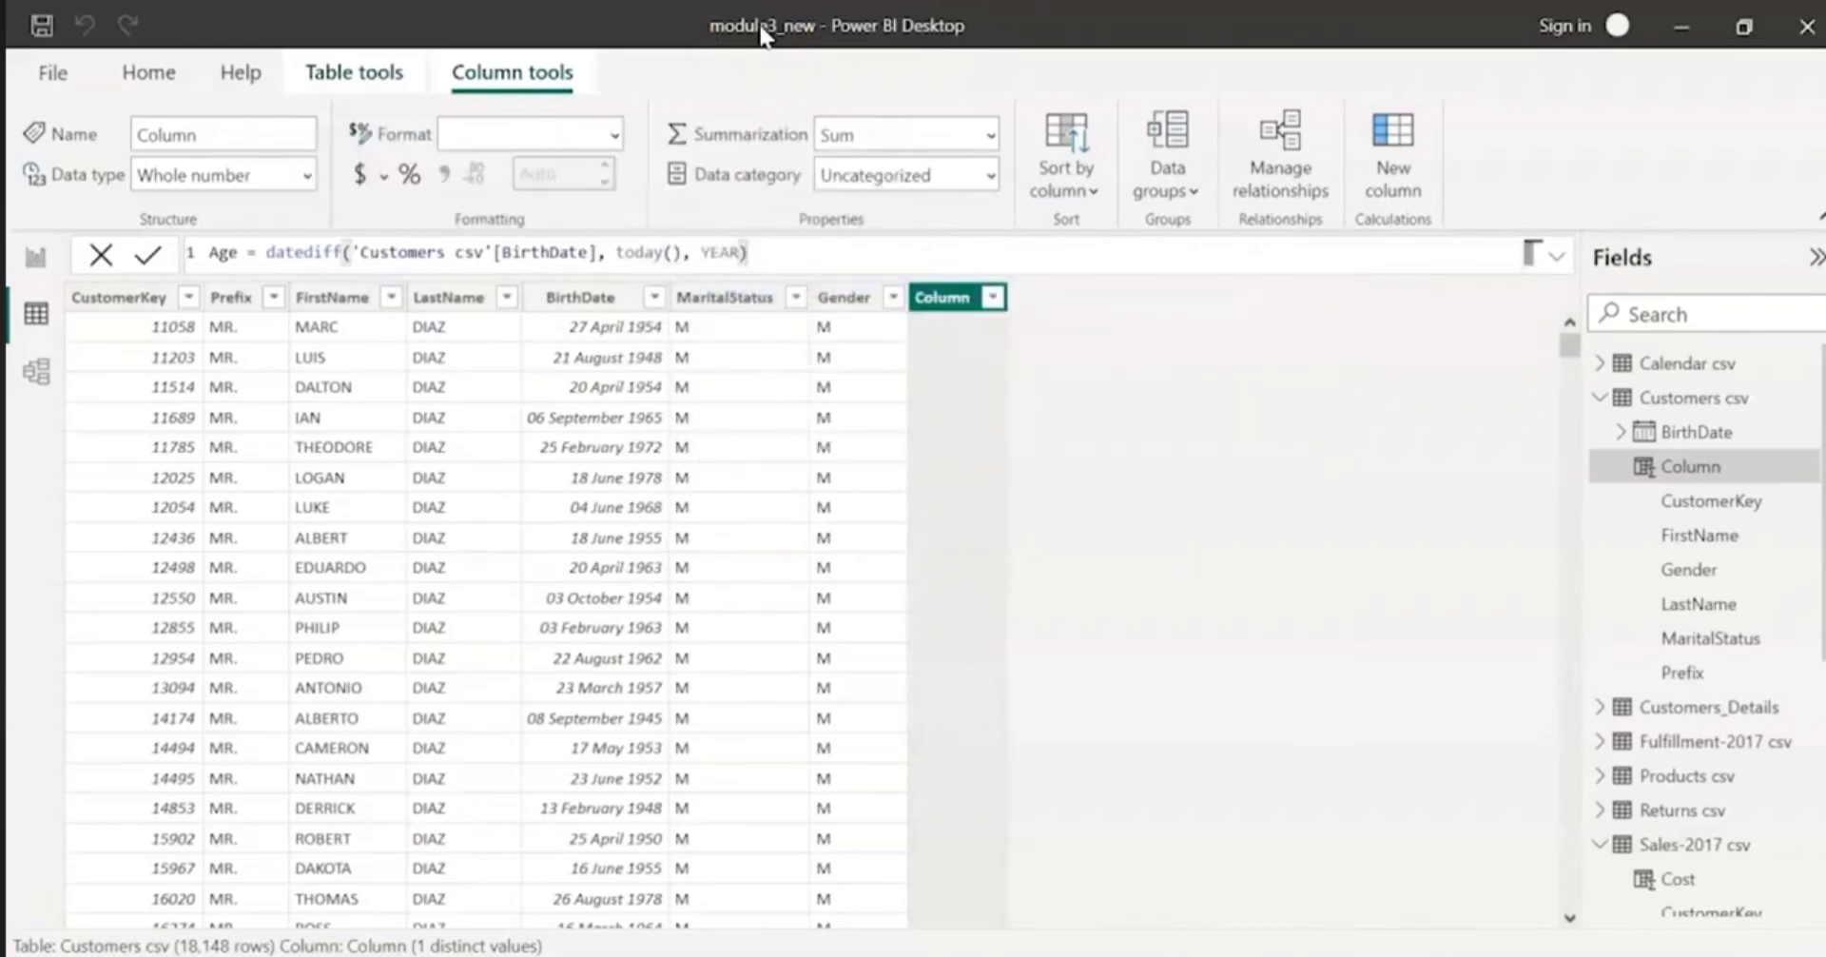
pyautogui.click(1051, 423)
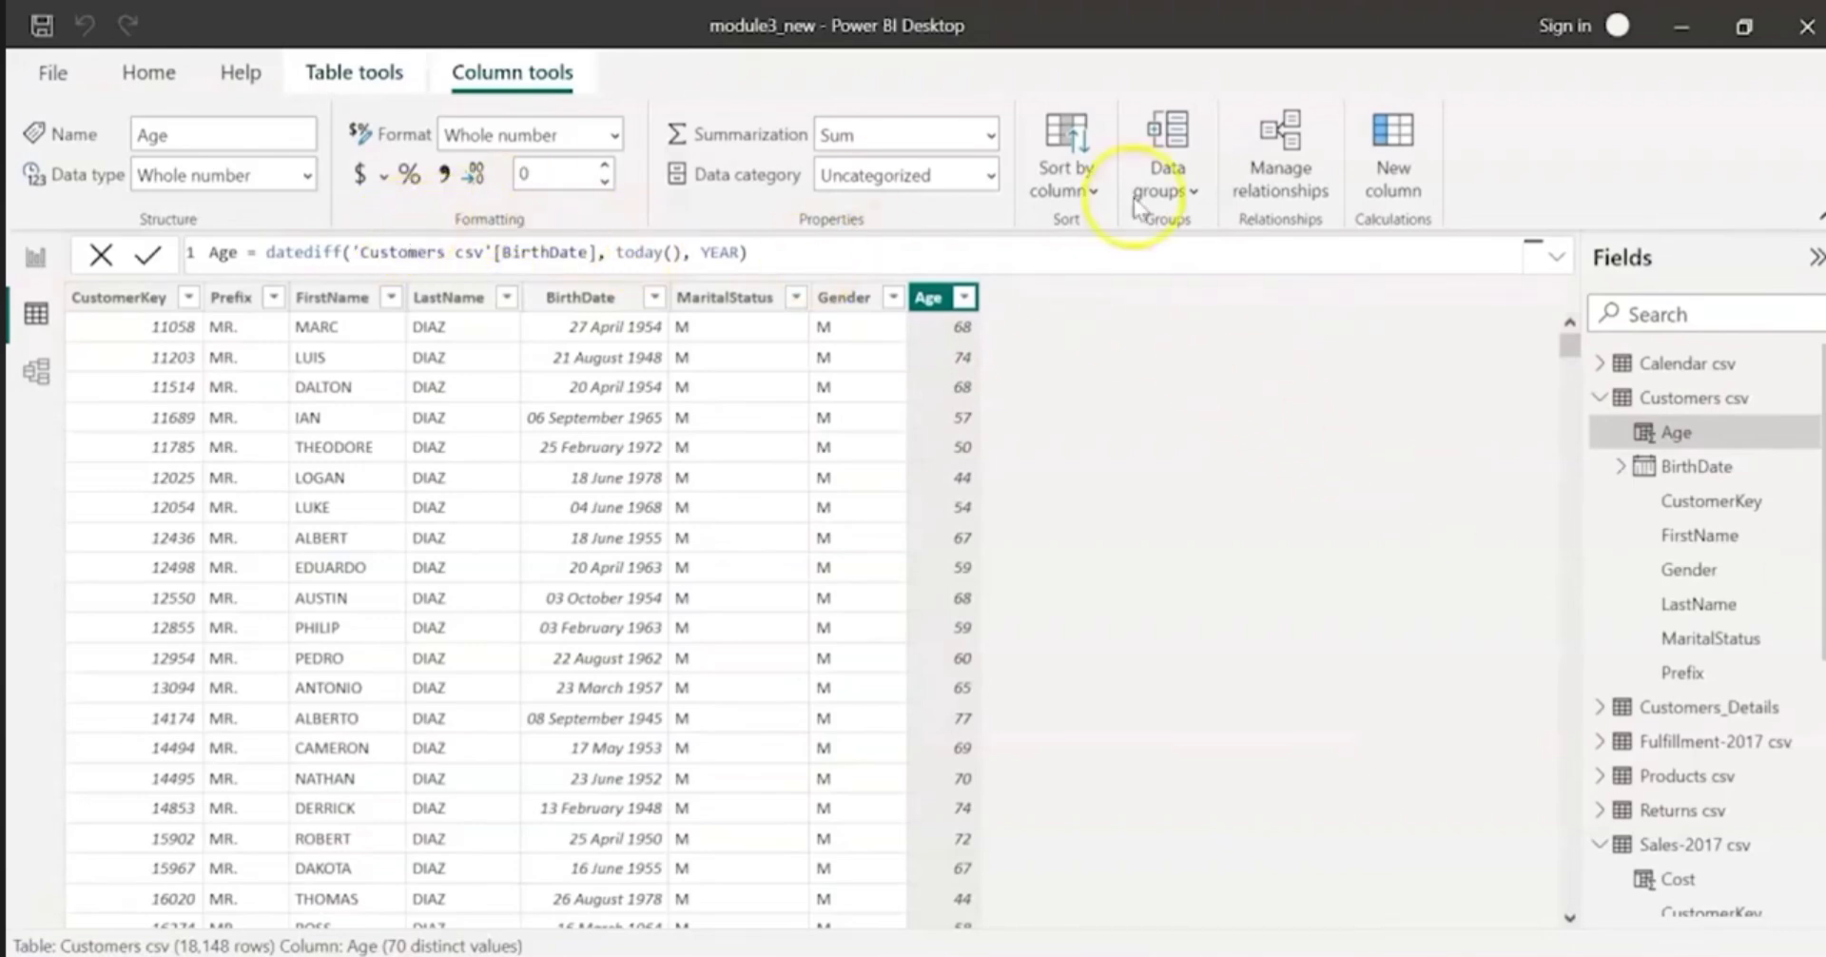
# Step: Add another calculated column to the Customers csv table and name it Full Name
pyautogui.click(1394, 181)
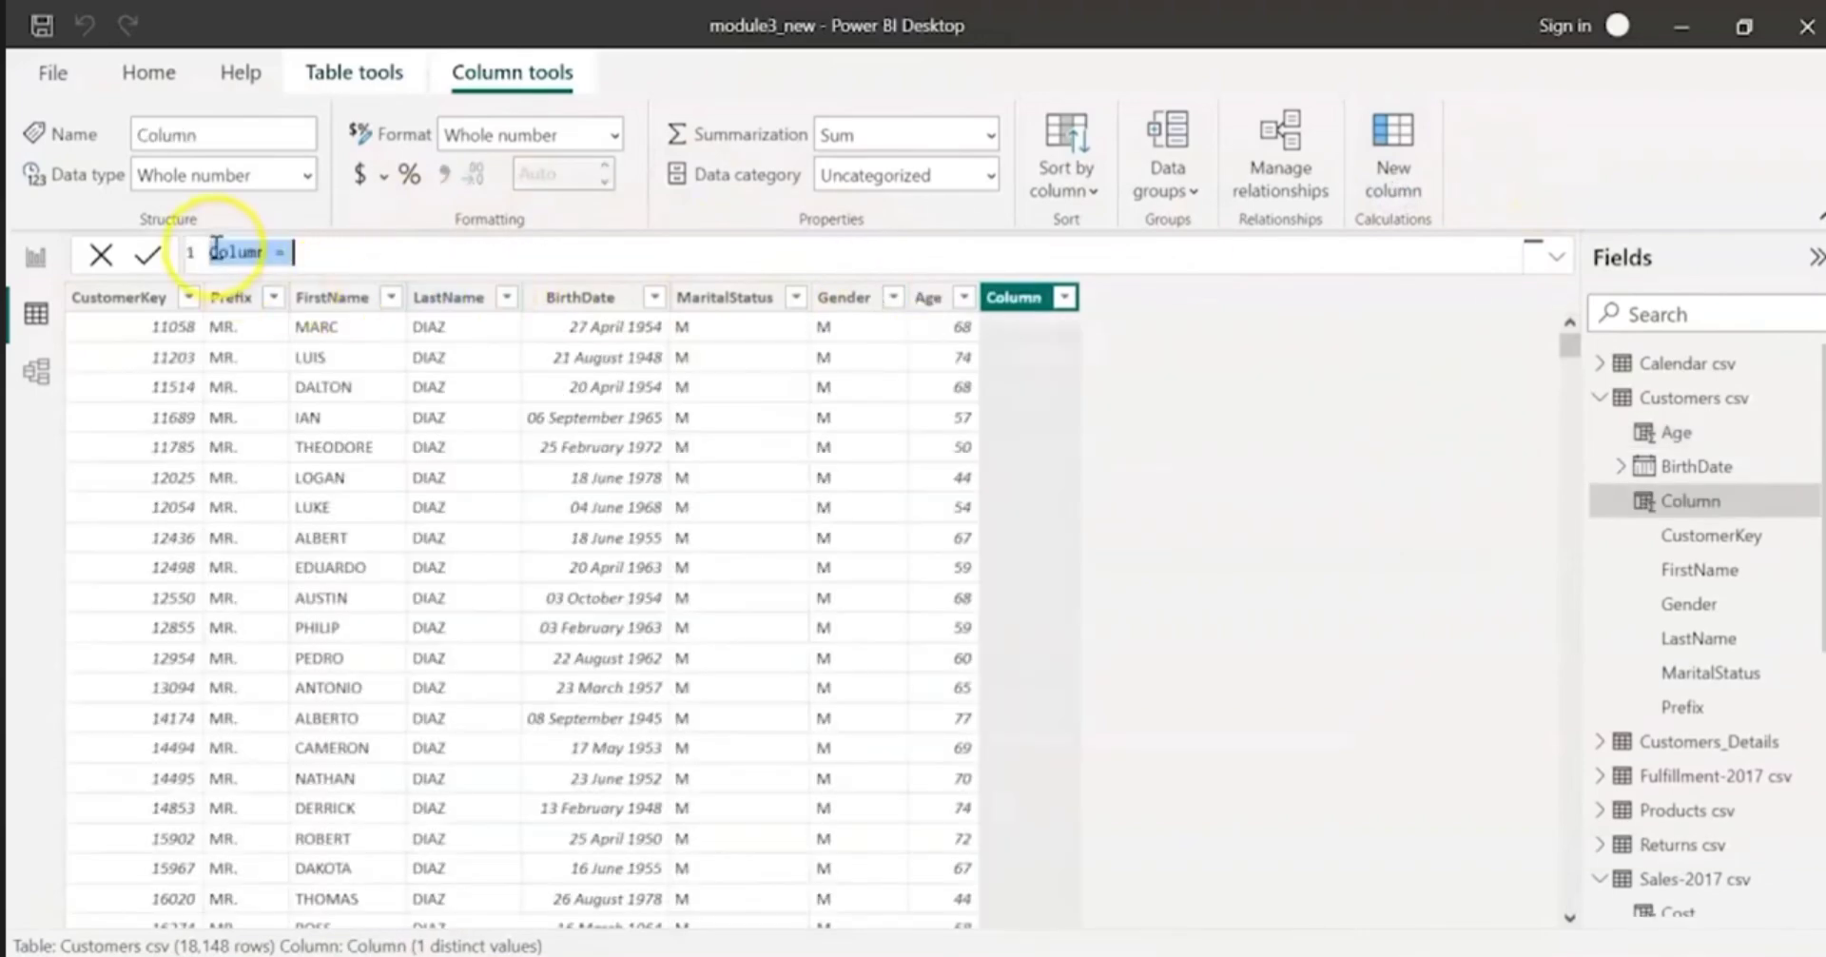
pyautogui.click(215, 249)
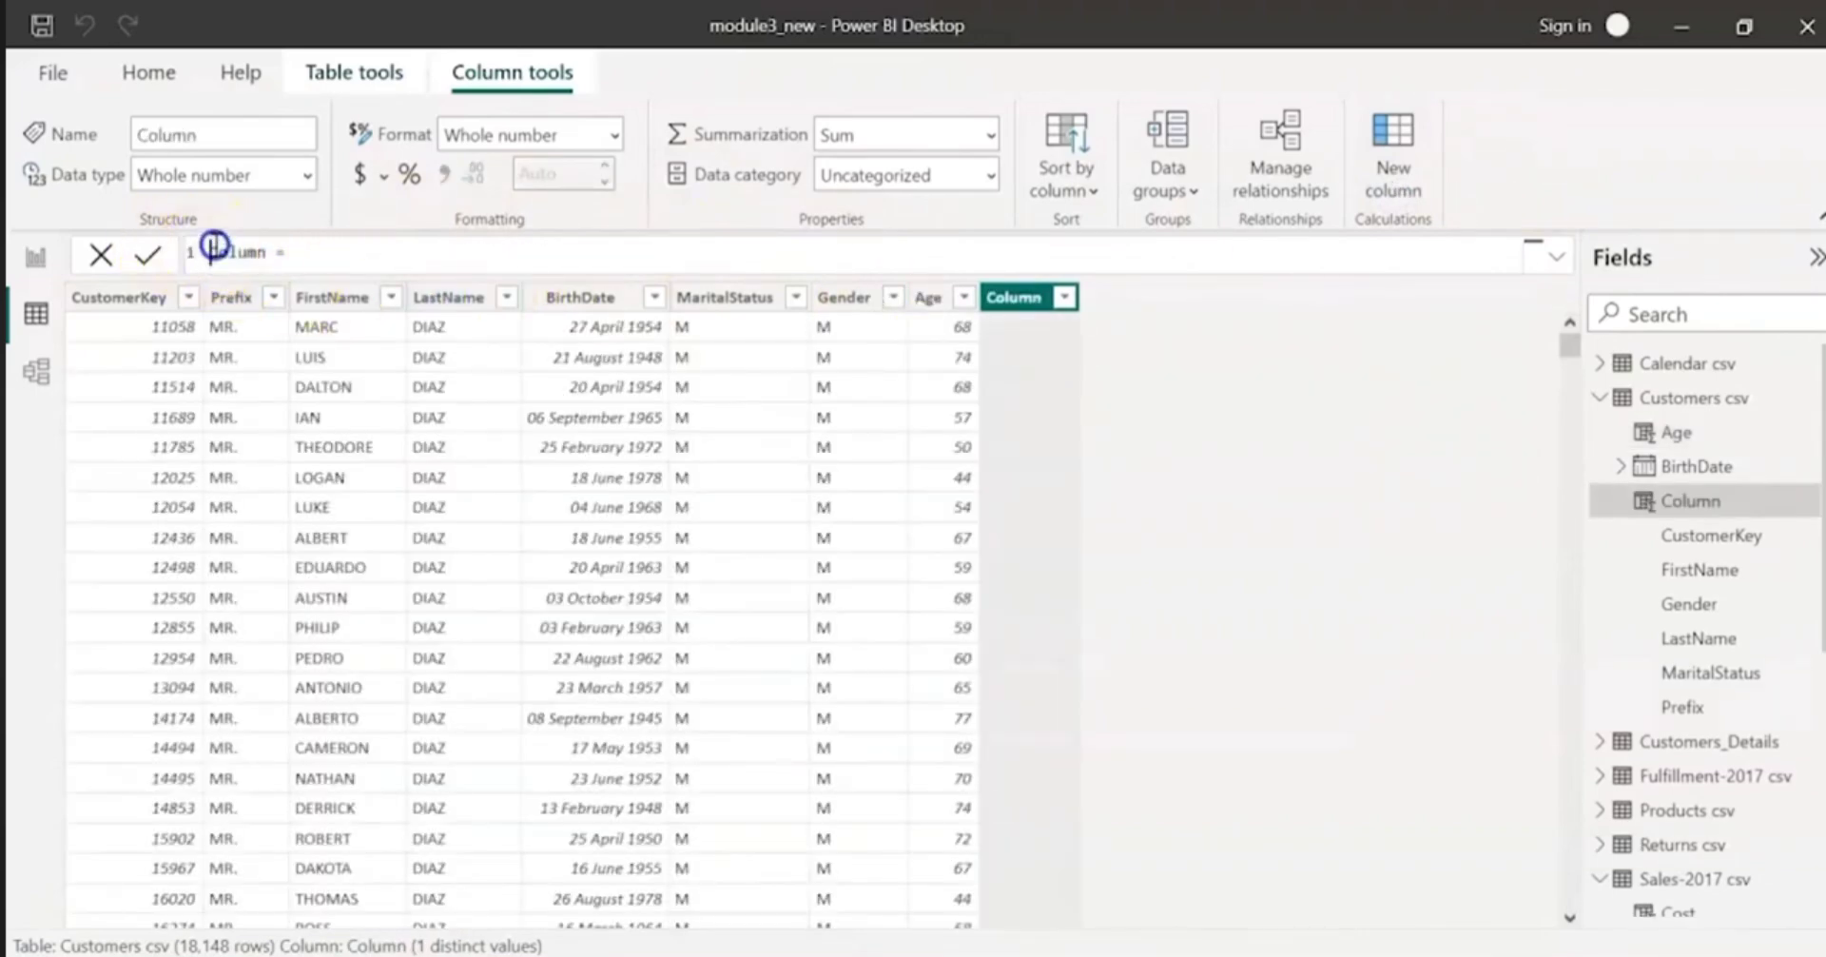
pyautogui.write('Full NAme')
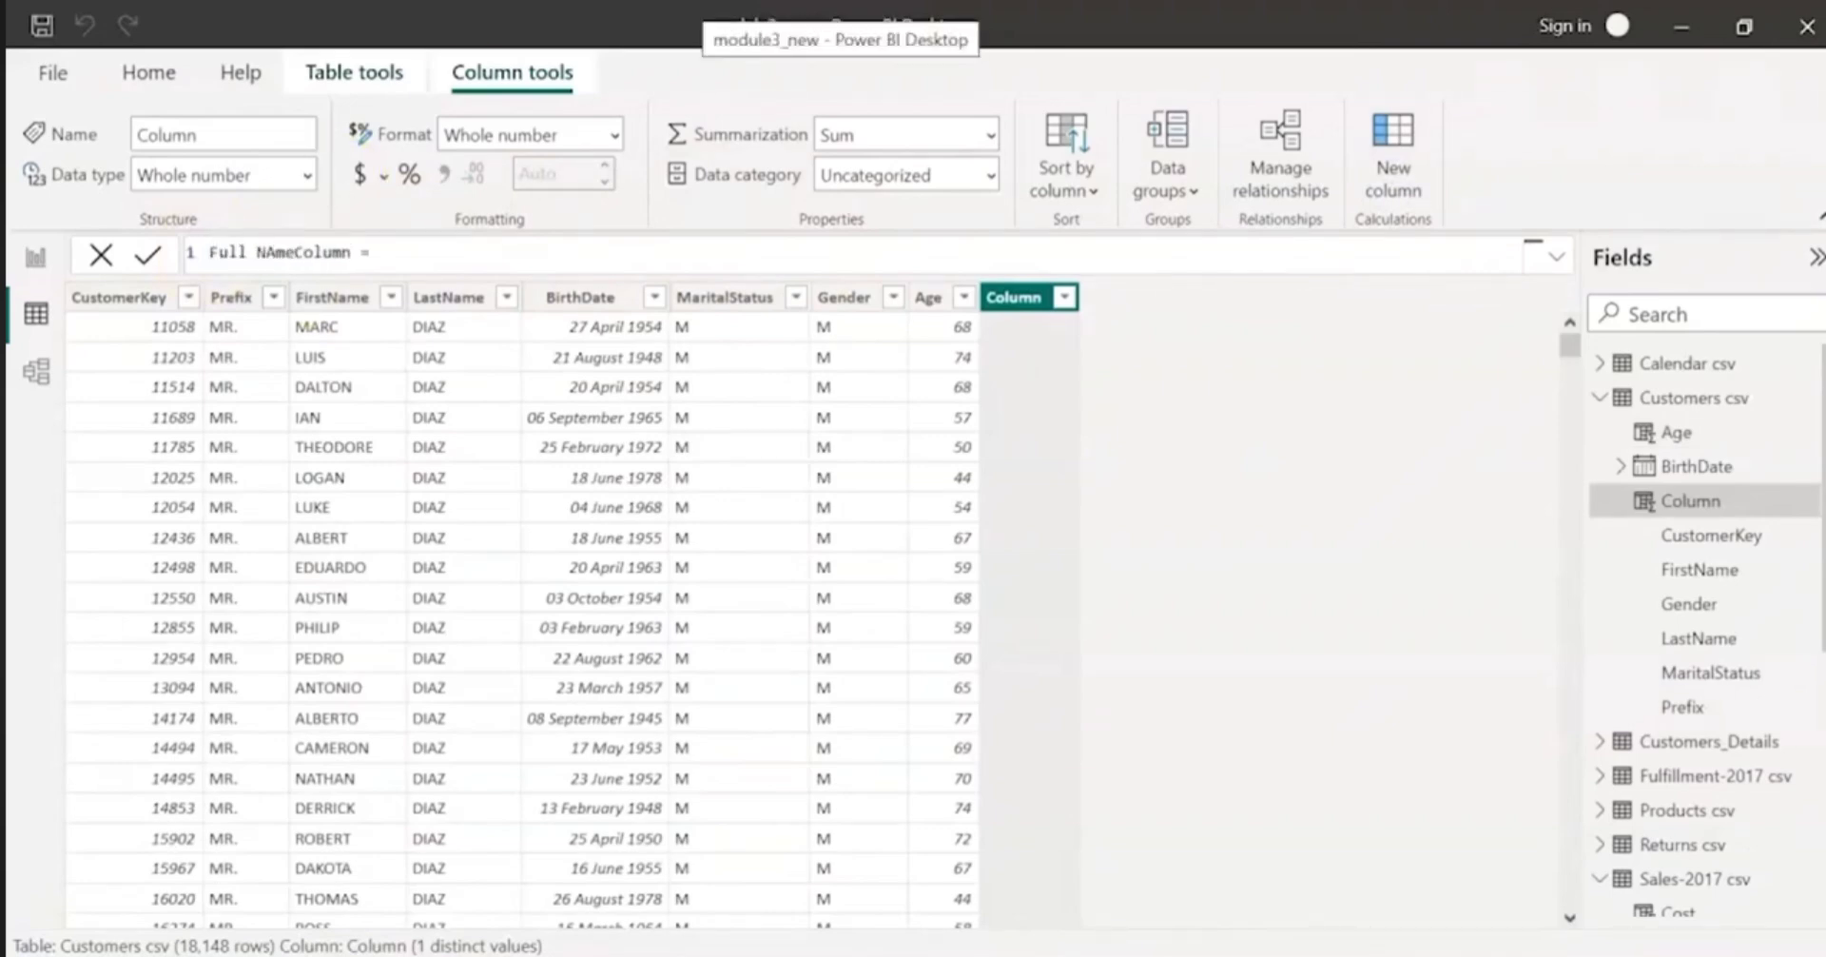
pyautogui.doubleClick(319, 252)
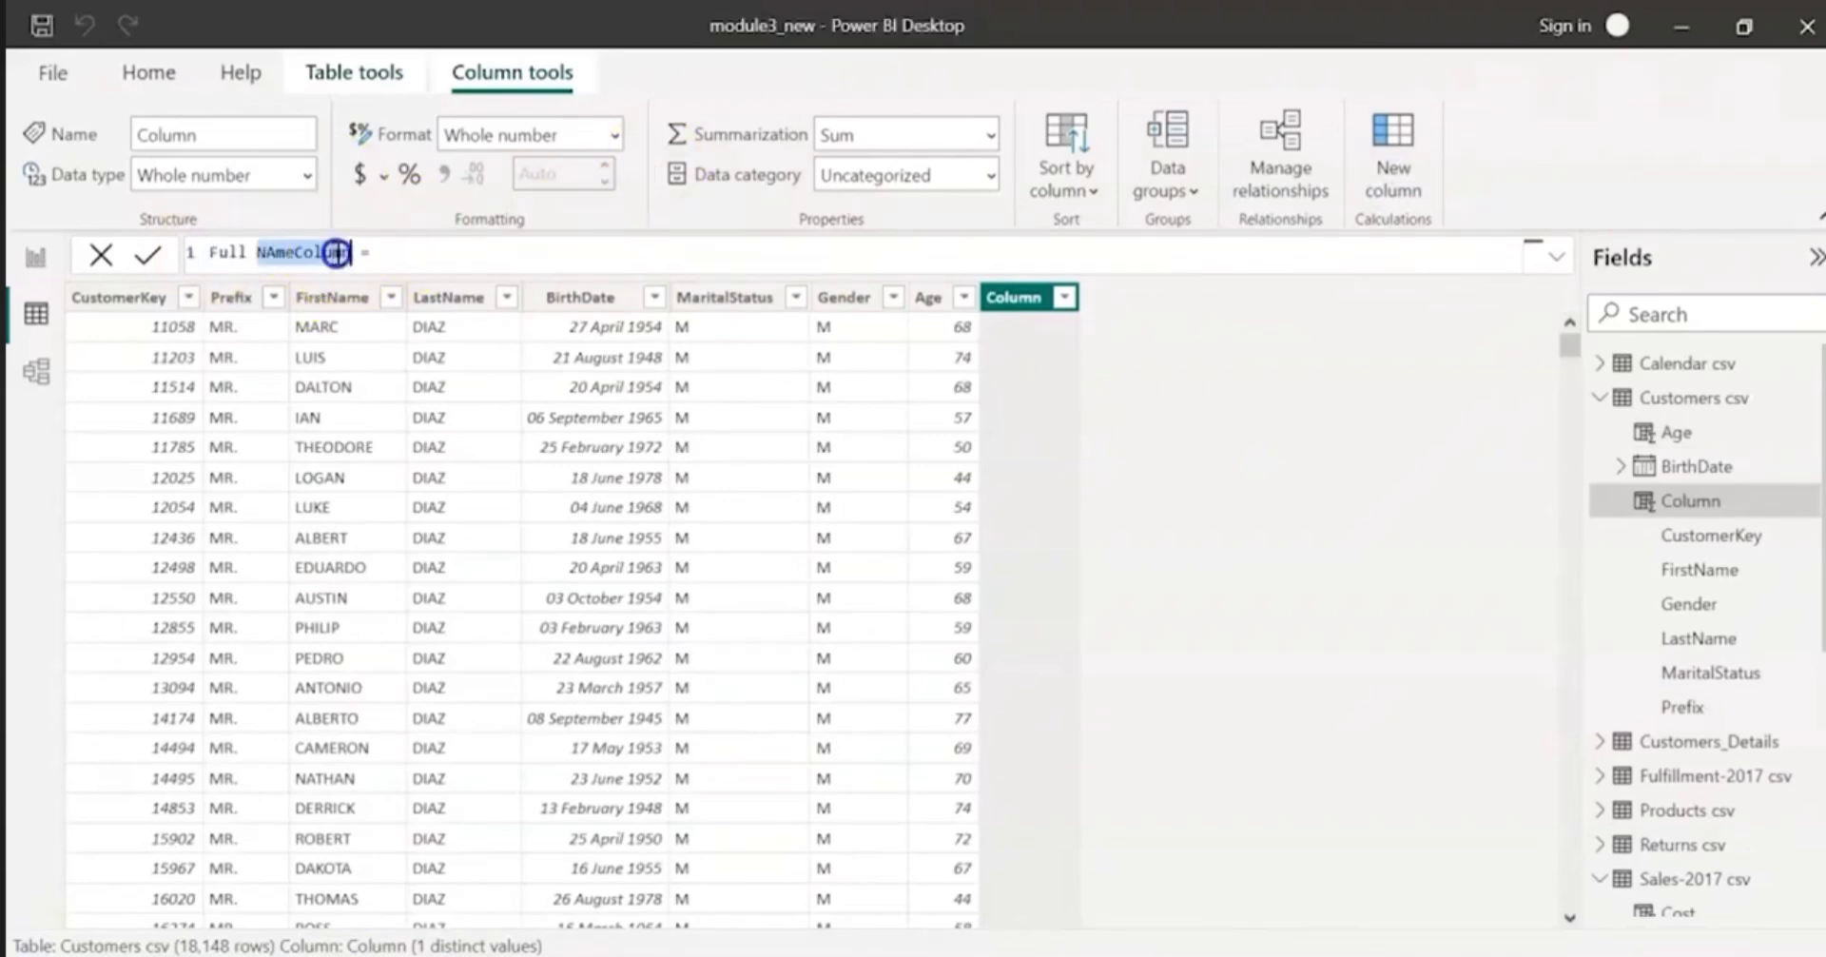
pyautogui.write('NAme')
pyautogui.press('BackSpace')
pyautogui.press('BackSpace')
pyautogui.press('BackSpace')
pyautogui.press('BackSpace')
pyautogui.write('Name')
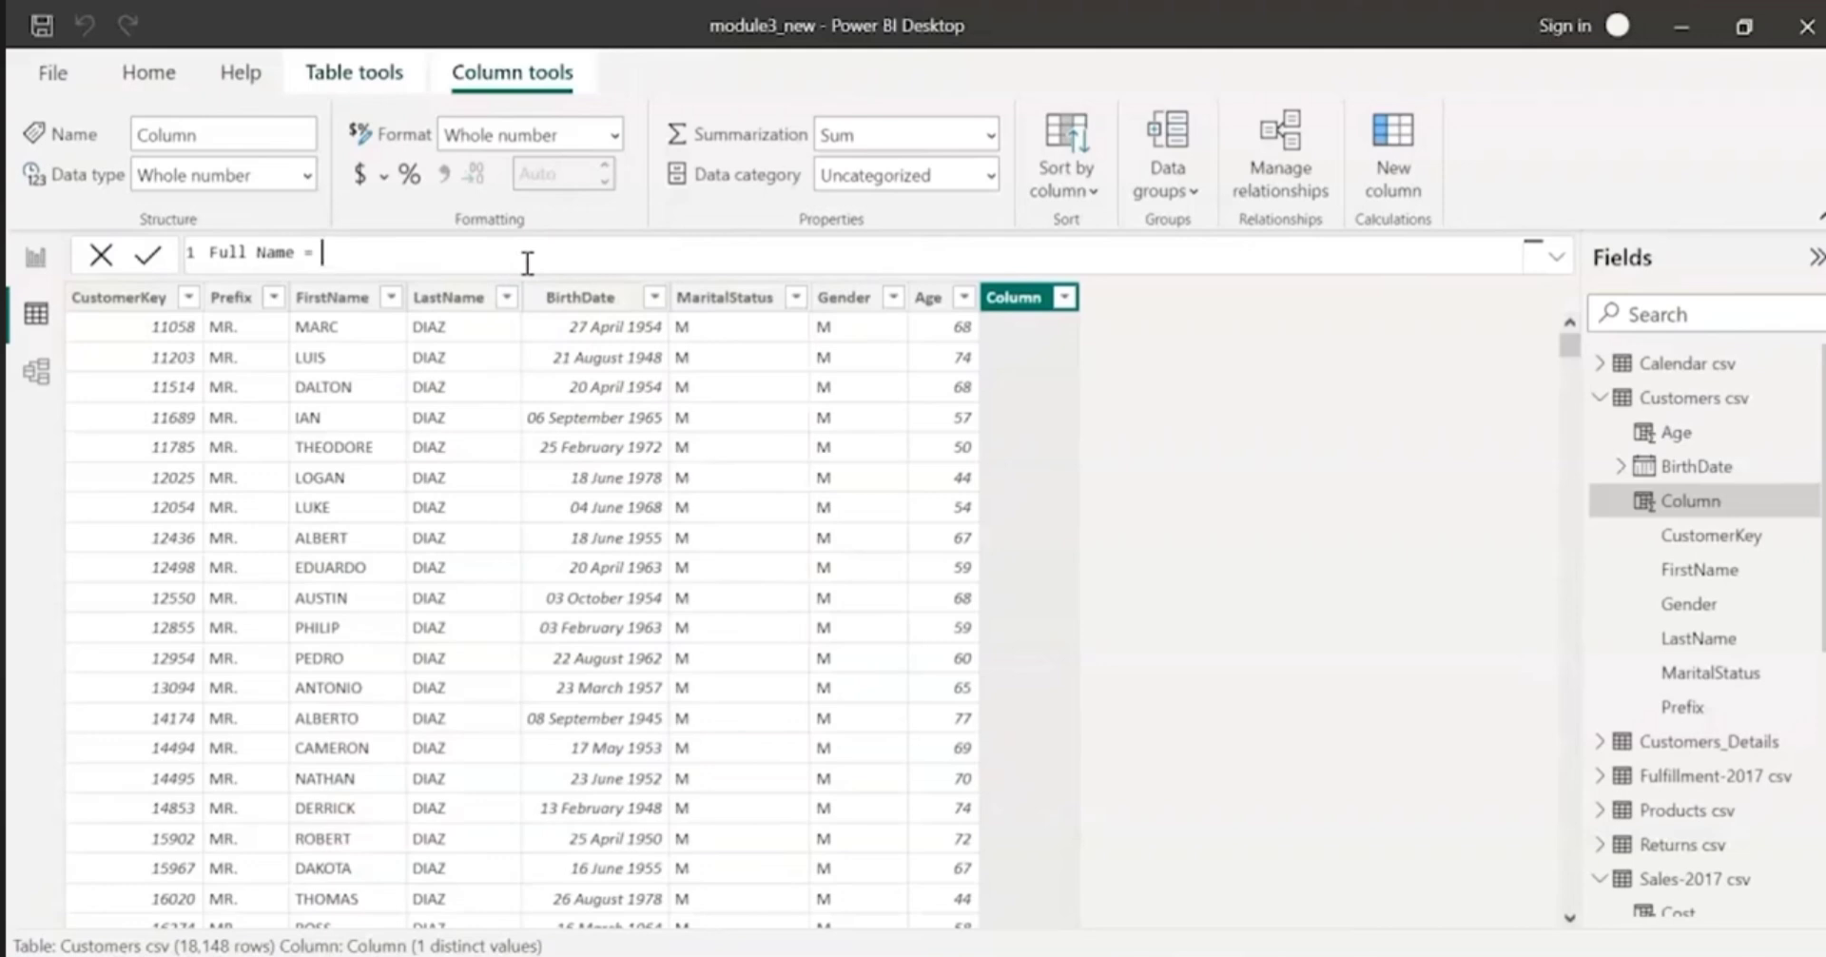
# Step: Begin the Full Name formula with lower('Customers csv'[Prefix] & " " & 'Customers csv'[FirstName]
pyautogui.write('low')
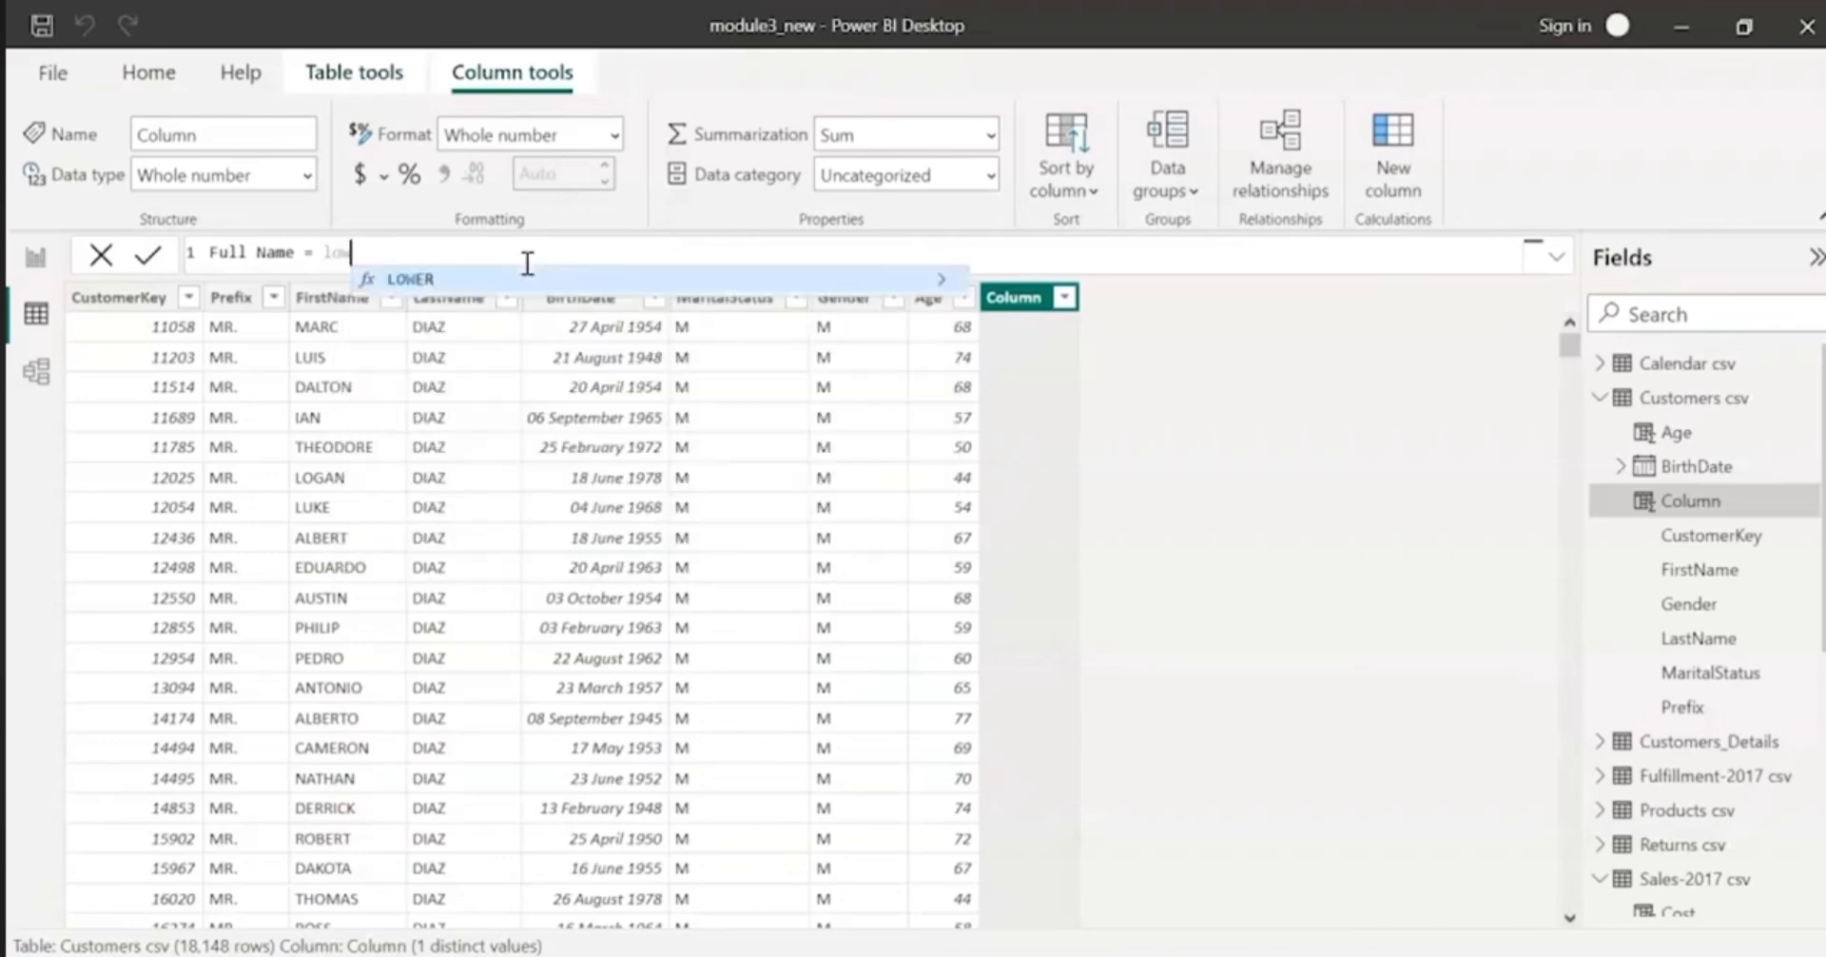
pyautogui.write('er(')
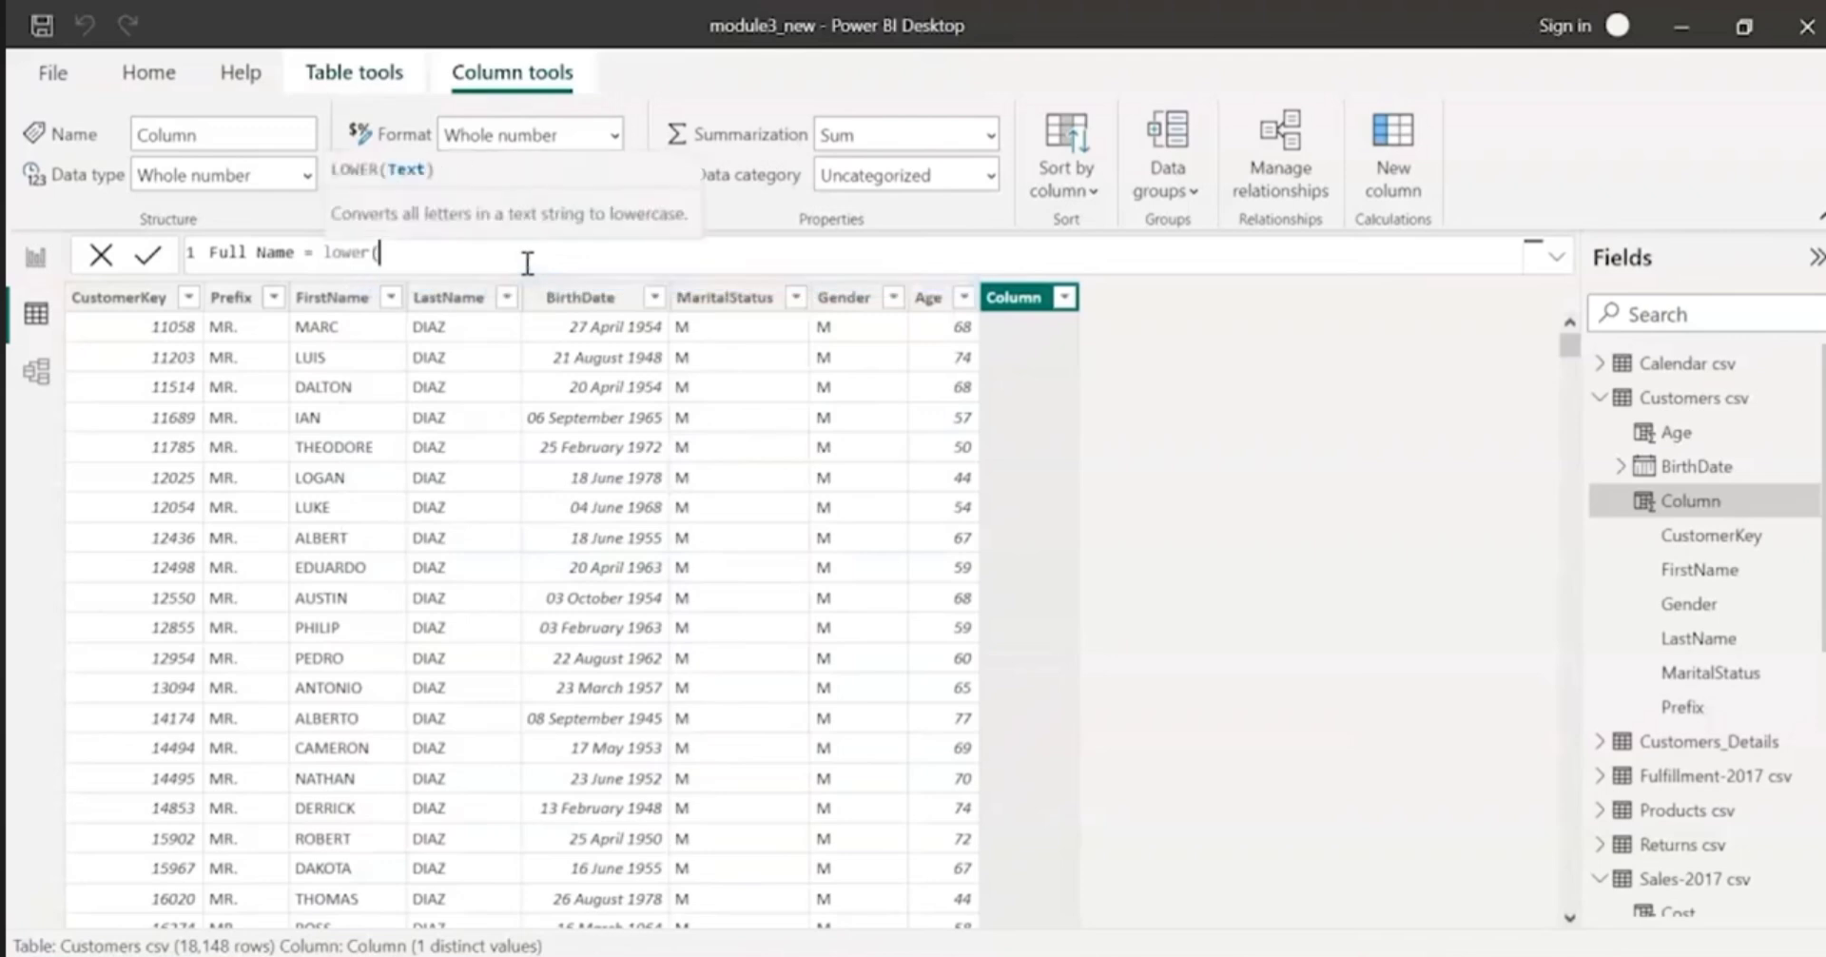
pyautogui.write('pre')
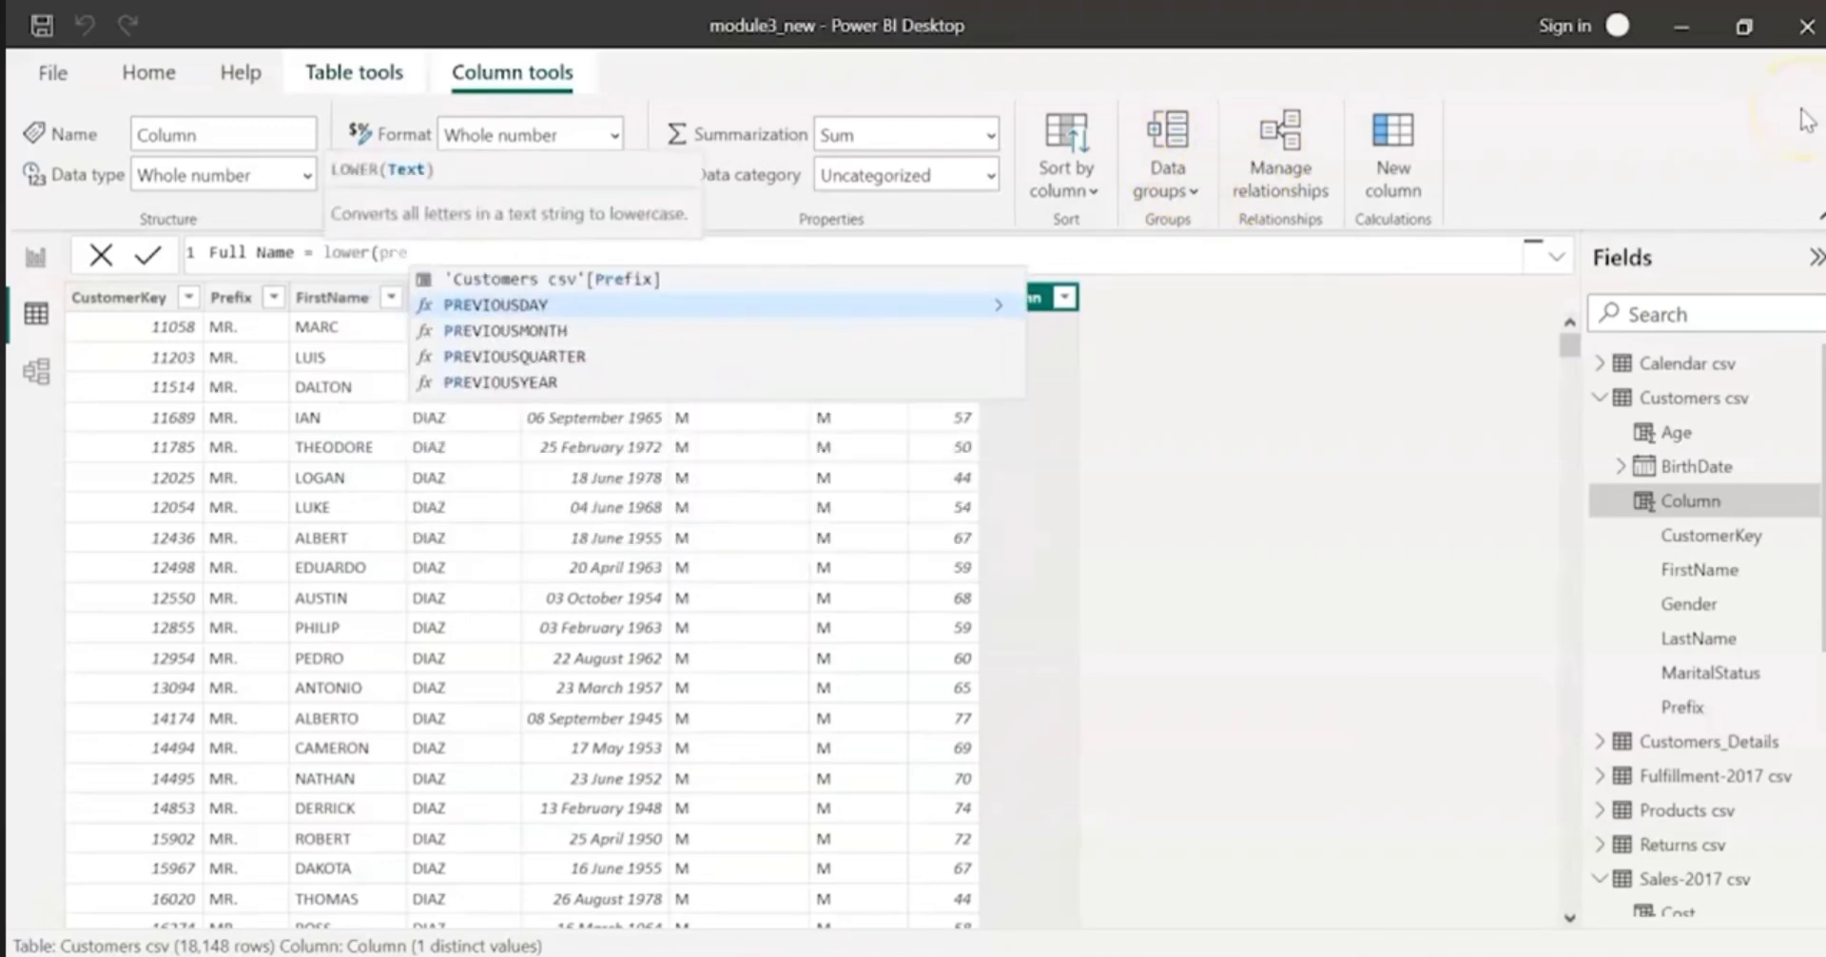
pyautogui.press('Up')
pyautogui.press('Tab')
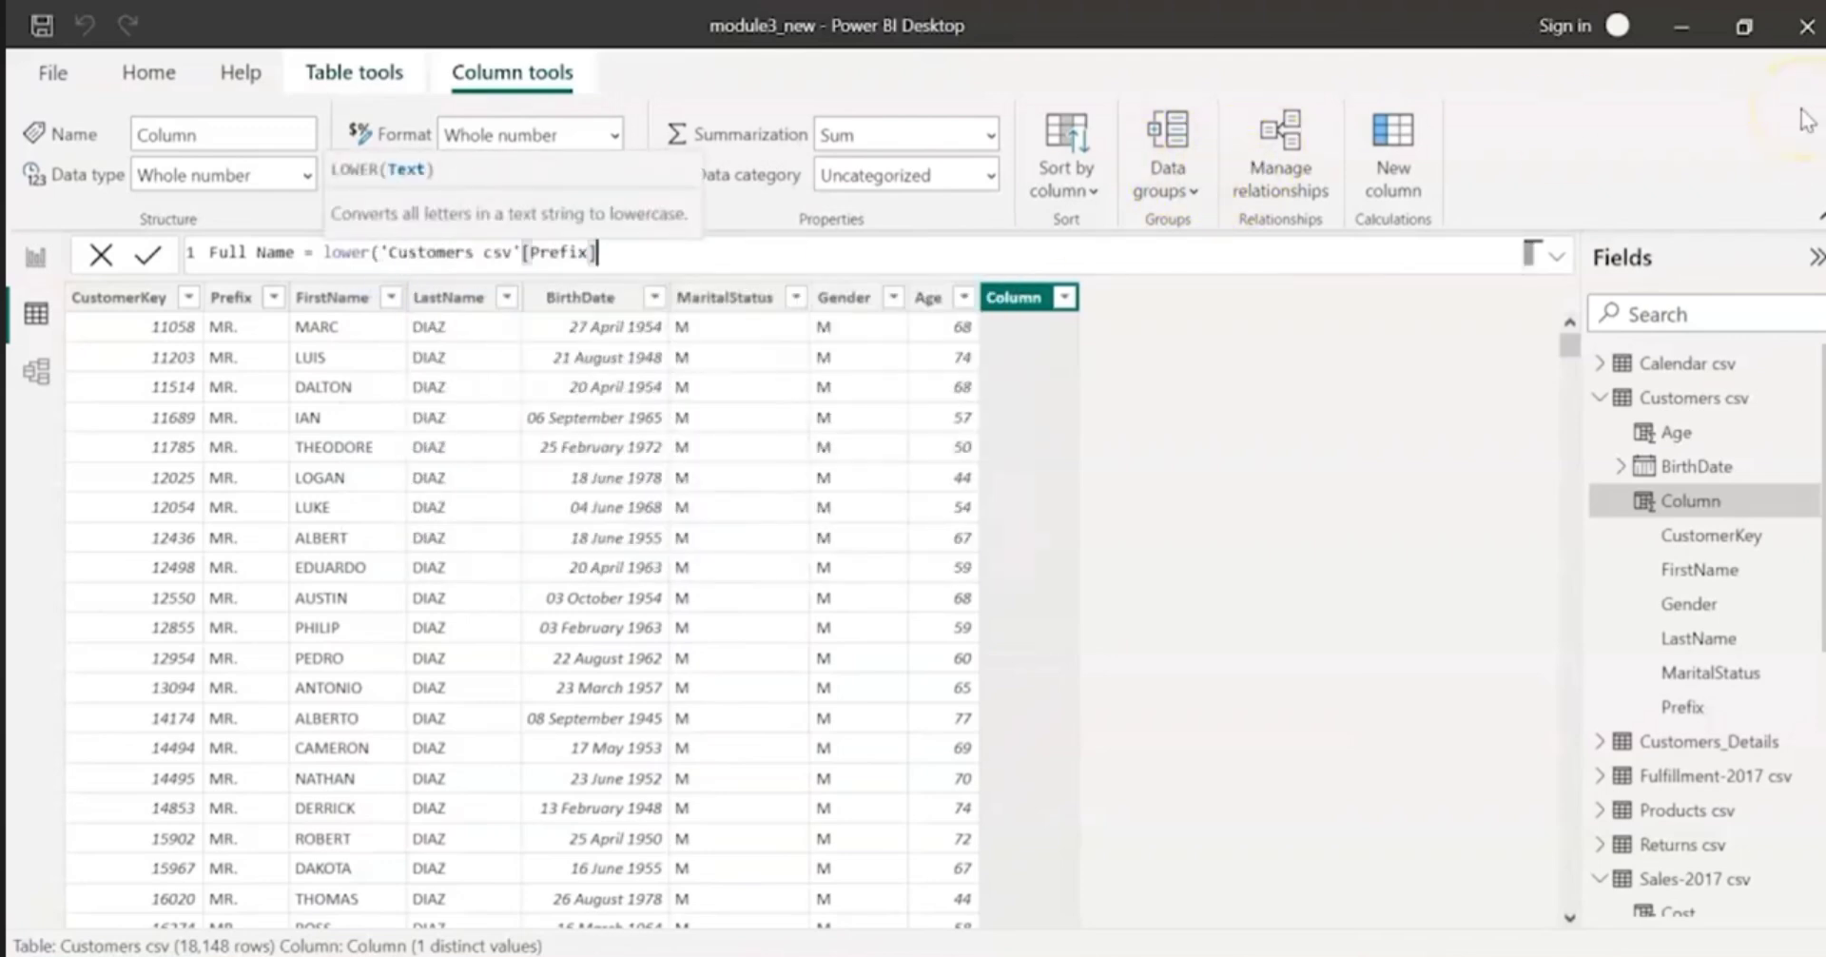
pyautogui.write('& " " & fir')
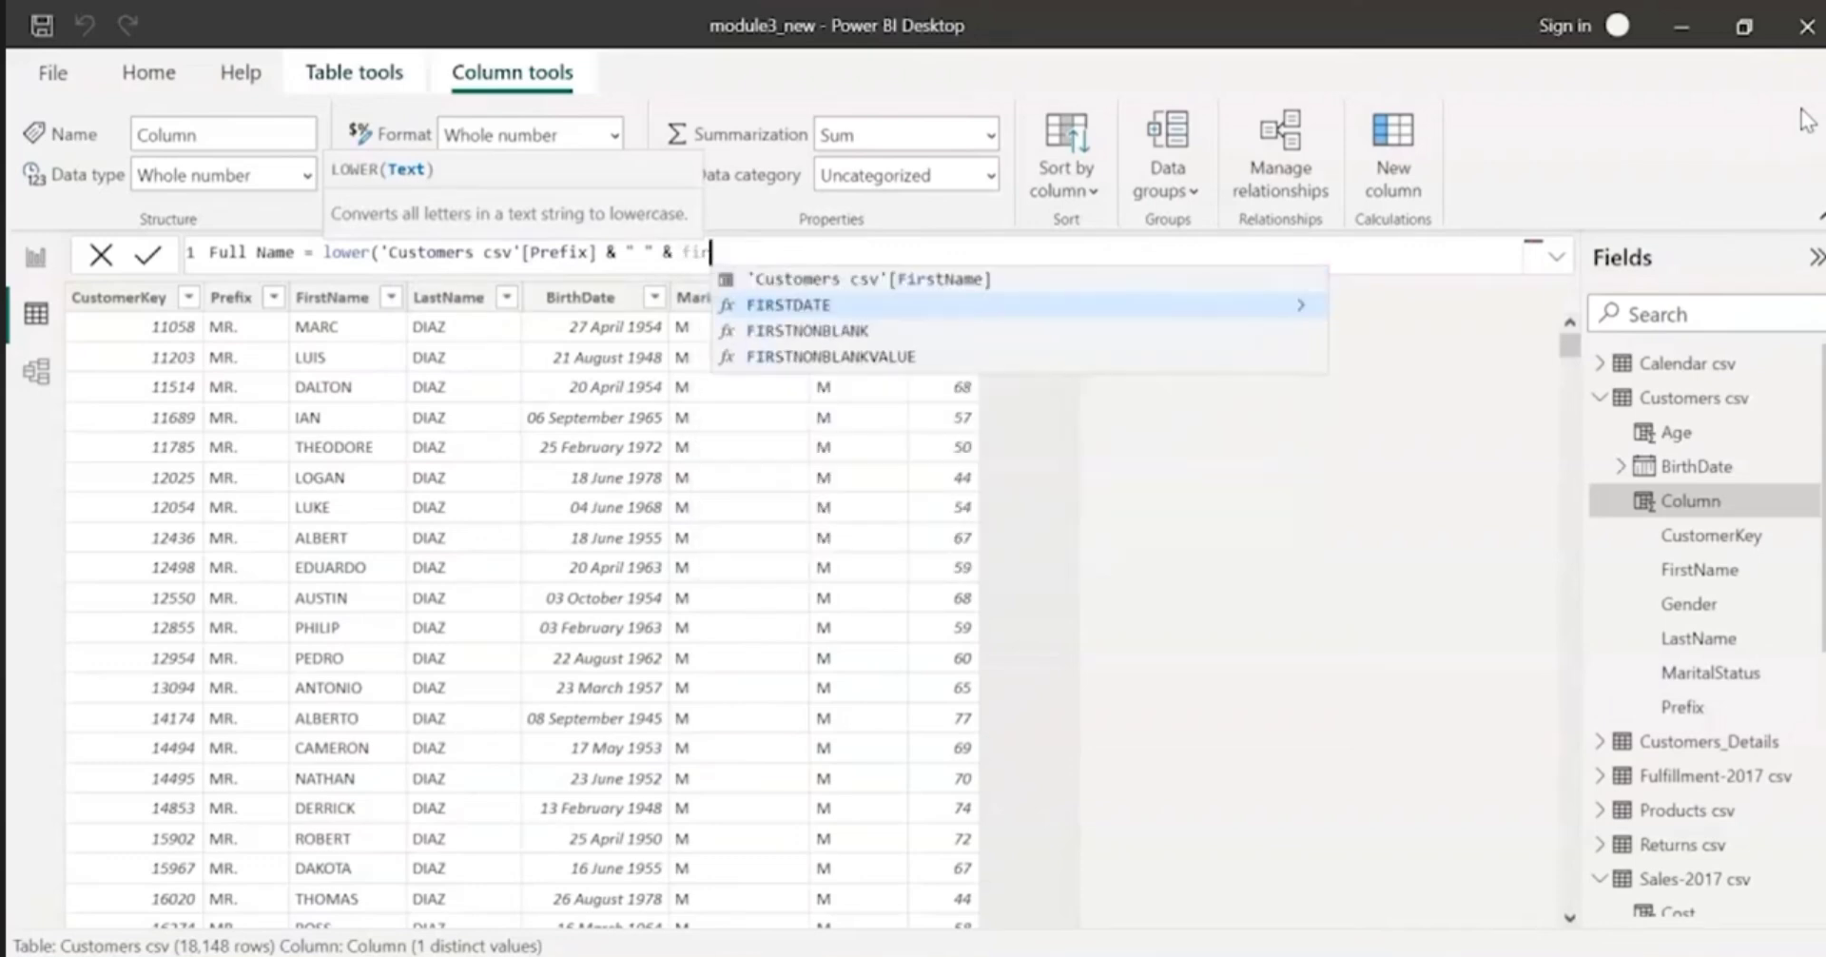
pyautogui.press('Up')
pyautogui.press('Tab')
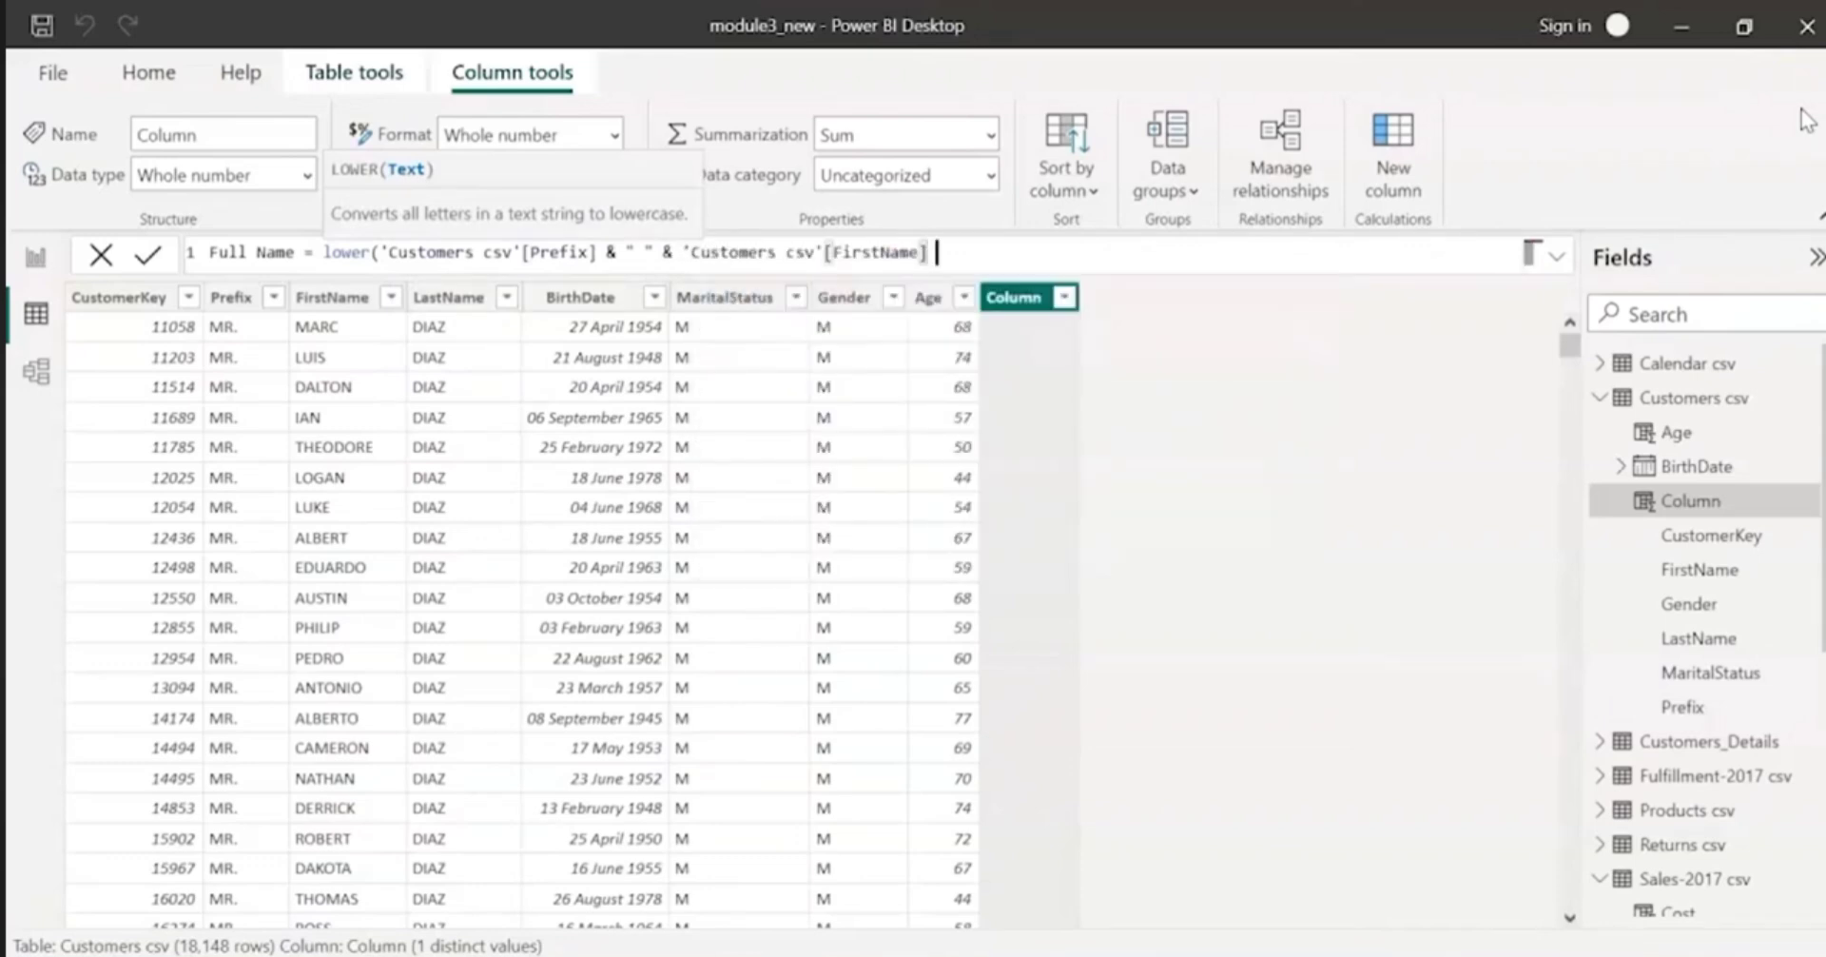
# Step: Extend the Full Name formula with & " " & 'Customers csv'[LastName], close the parenthesis and commit it
pyautogui.write('& " " & last')
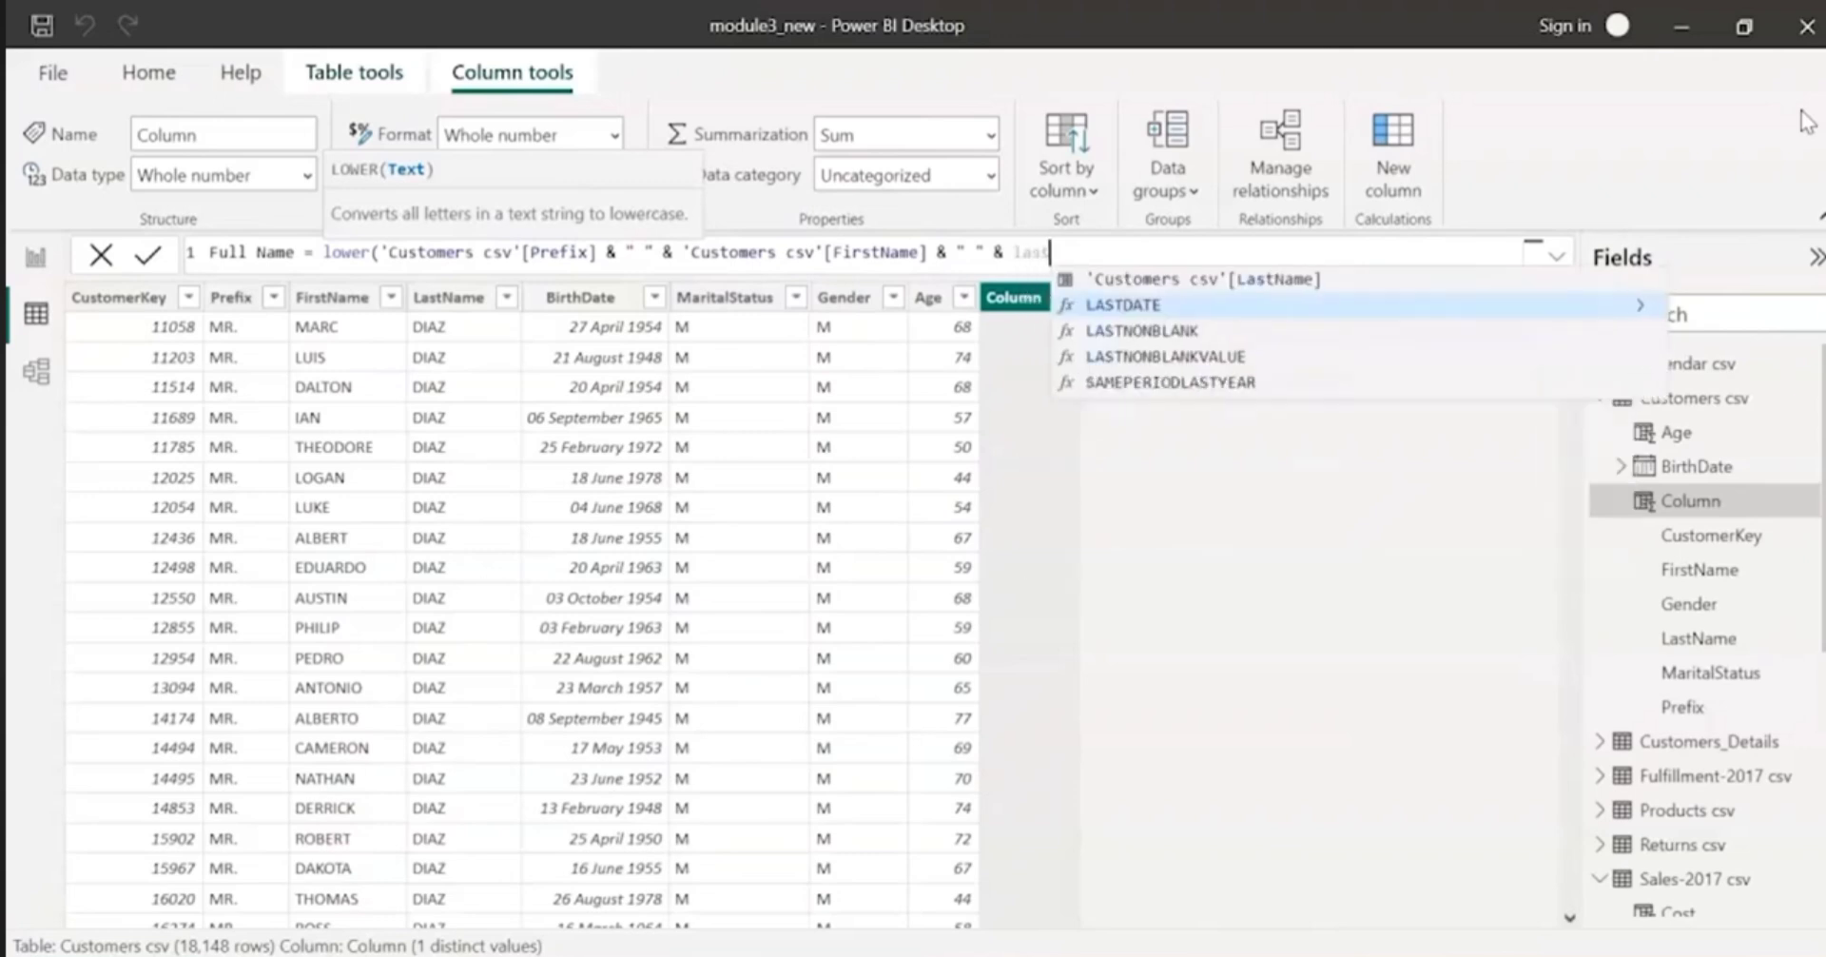
pyautogui.press('Up')
pyautogui.press('Tab')
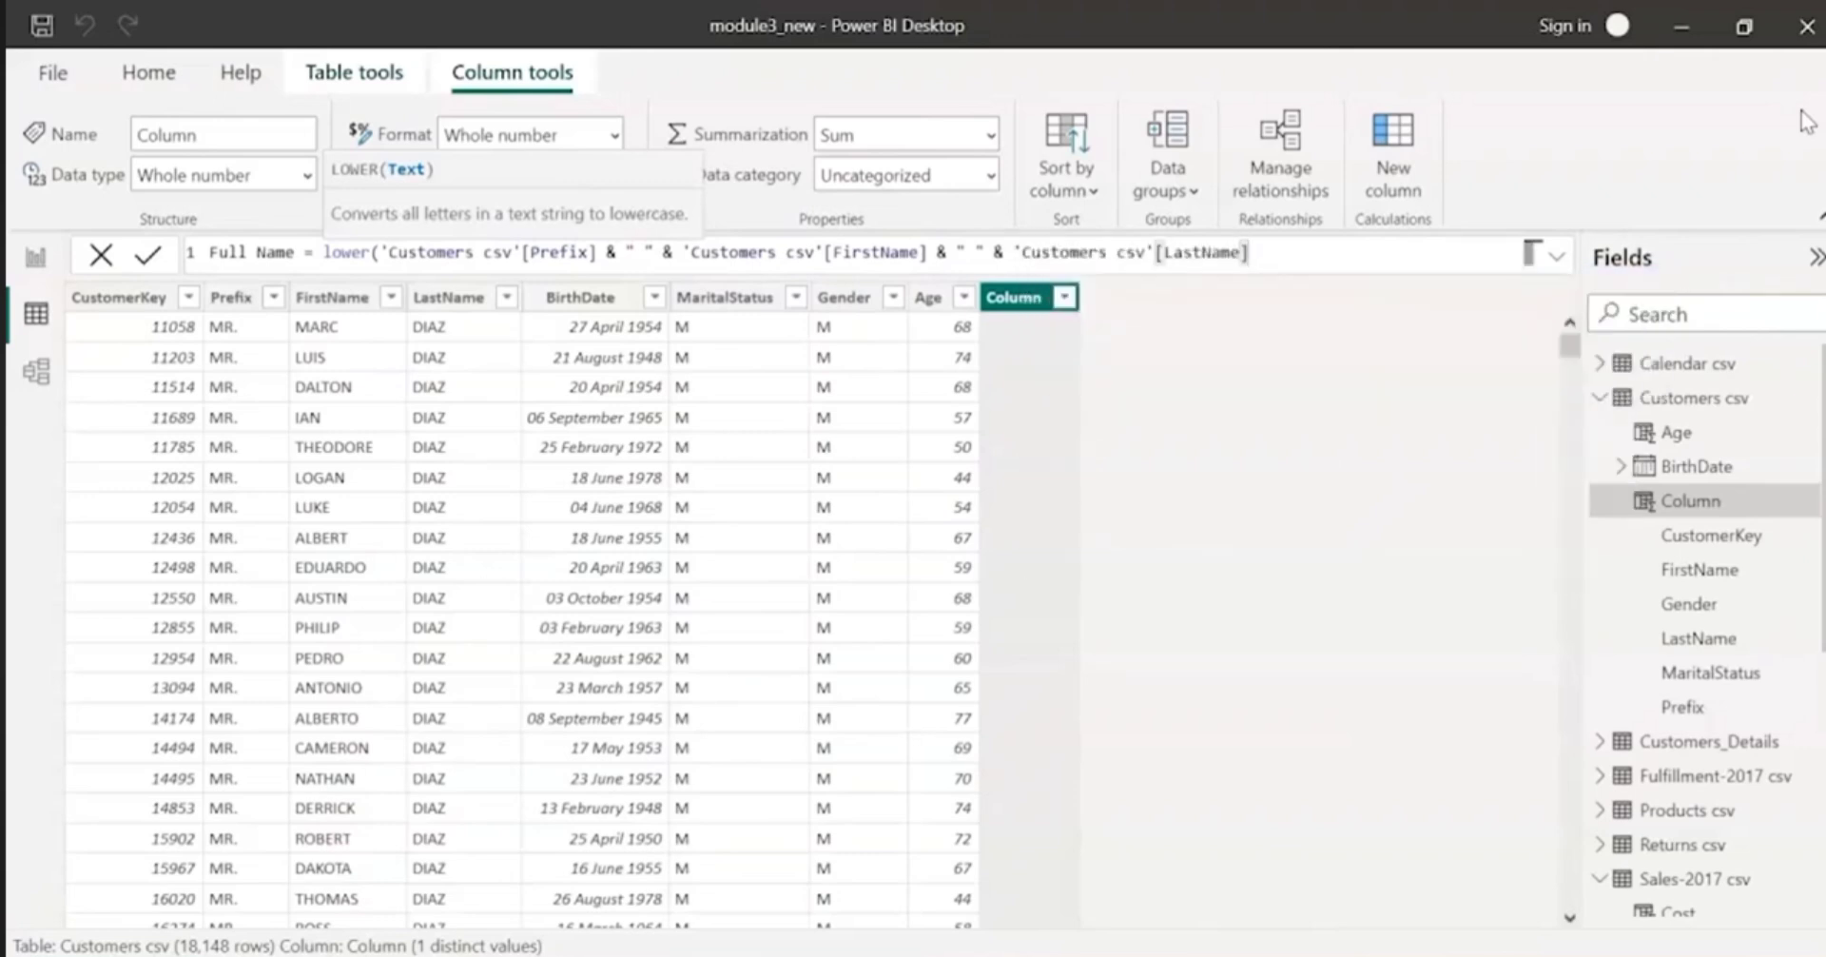
pyautogui.write(')')
pyautogui.press('Return')
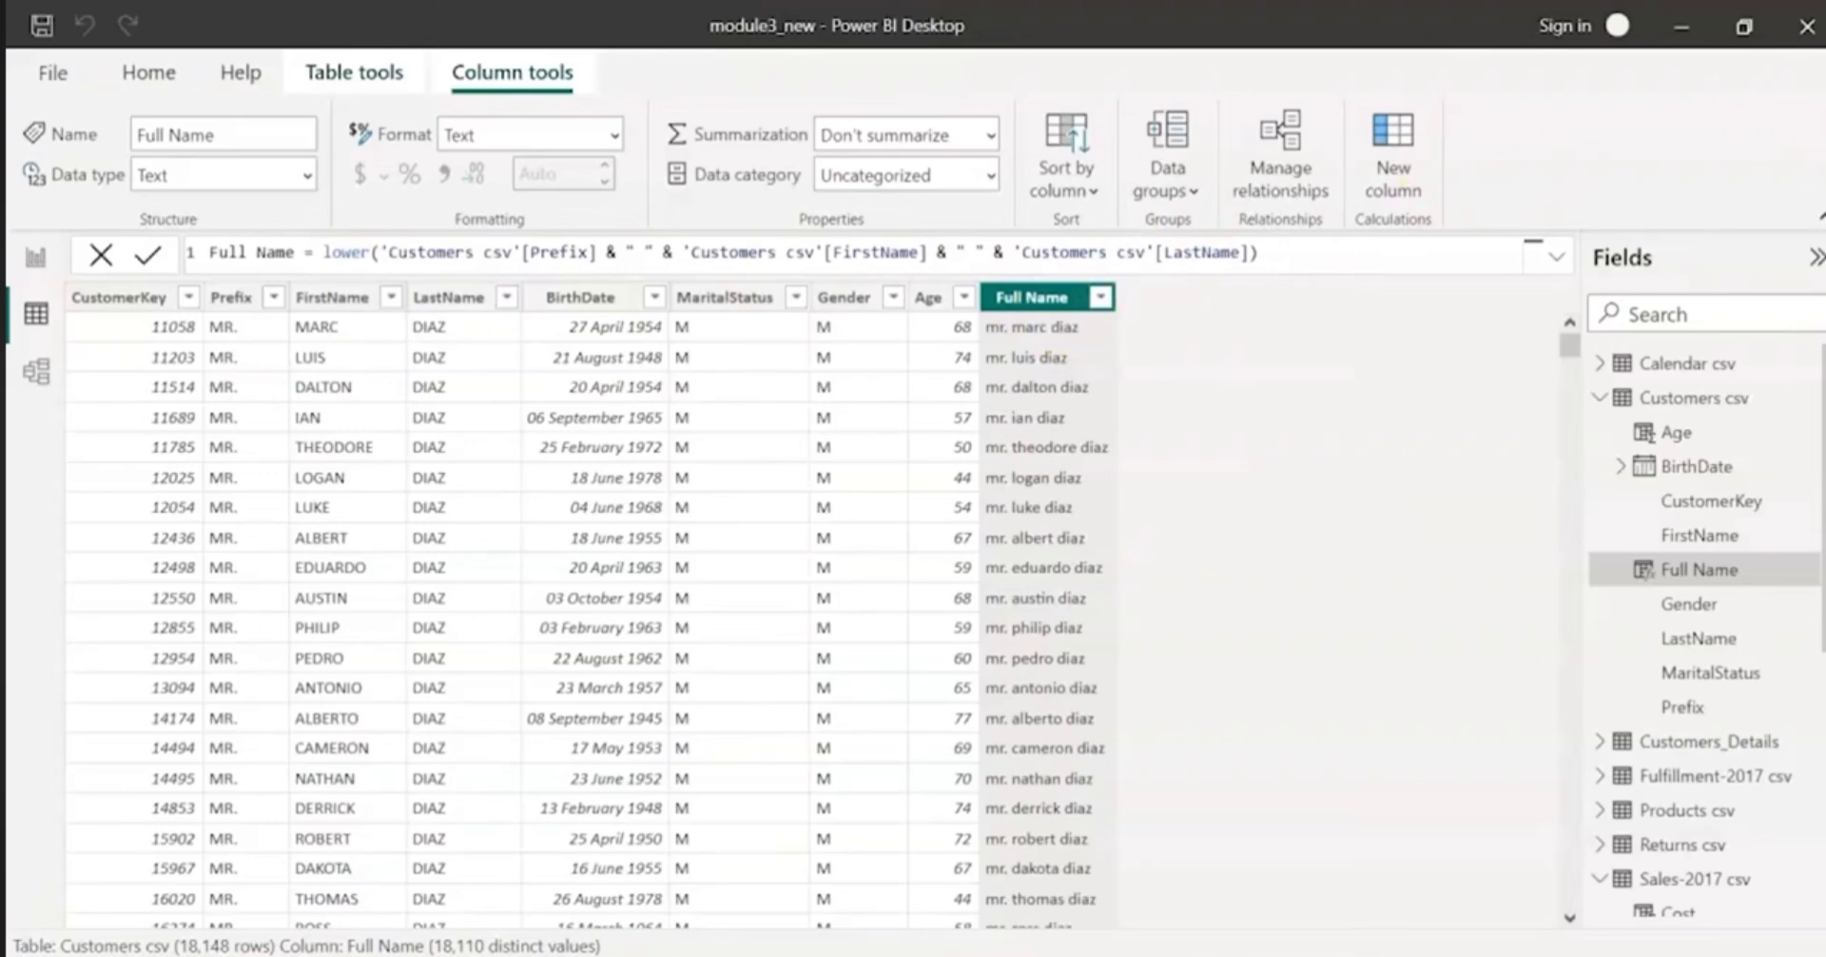
# Step: Add a calculated column to the Customers csv table and name it Target Customer
pyautogui.click(1390, 169)
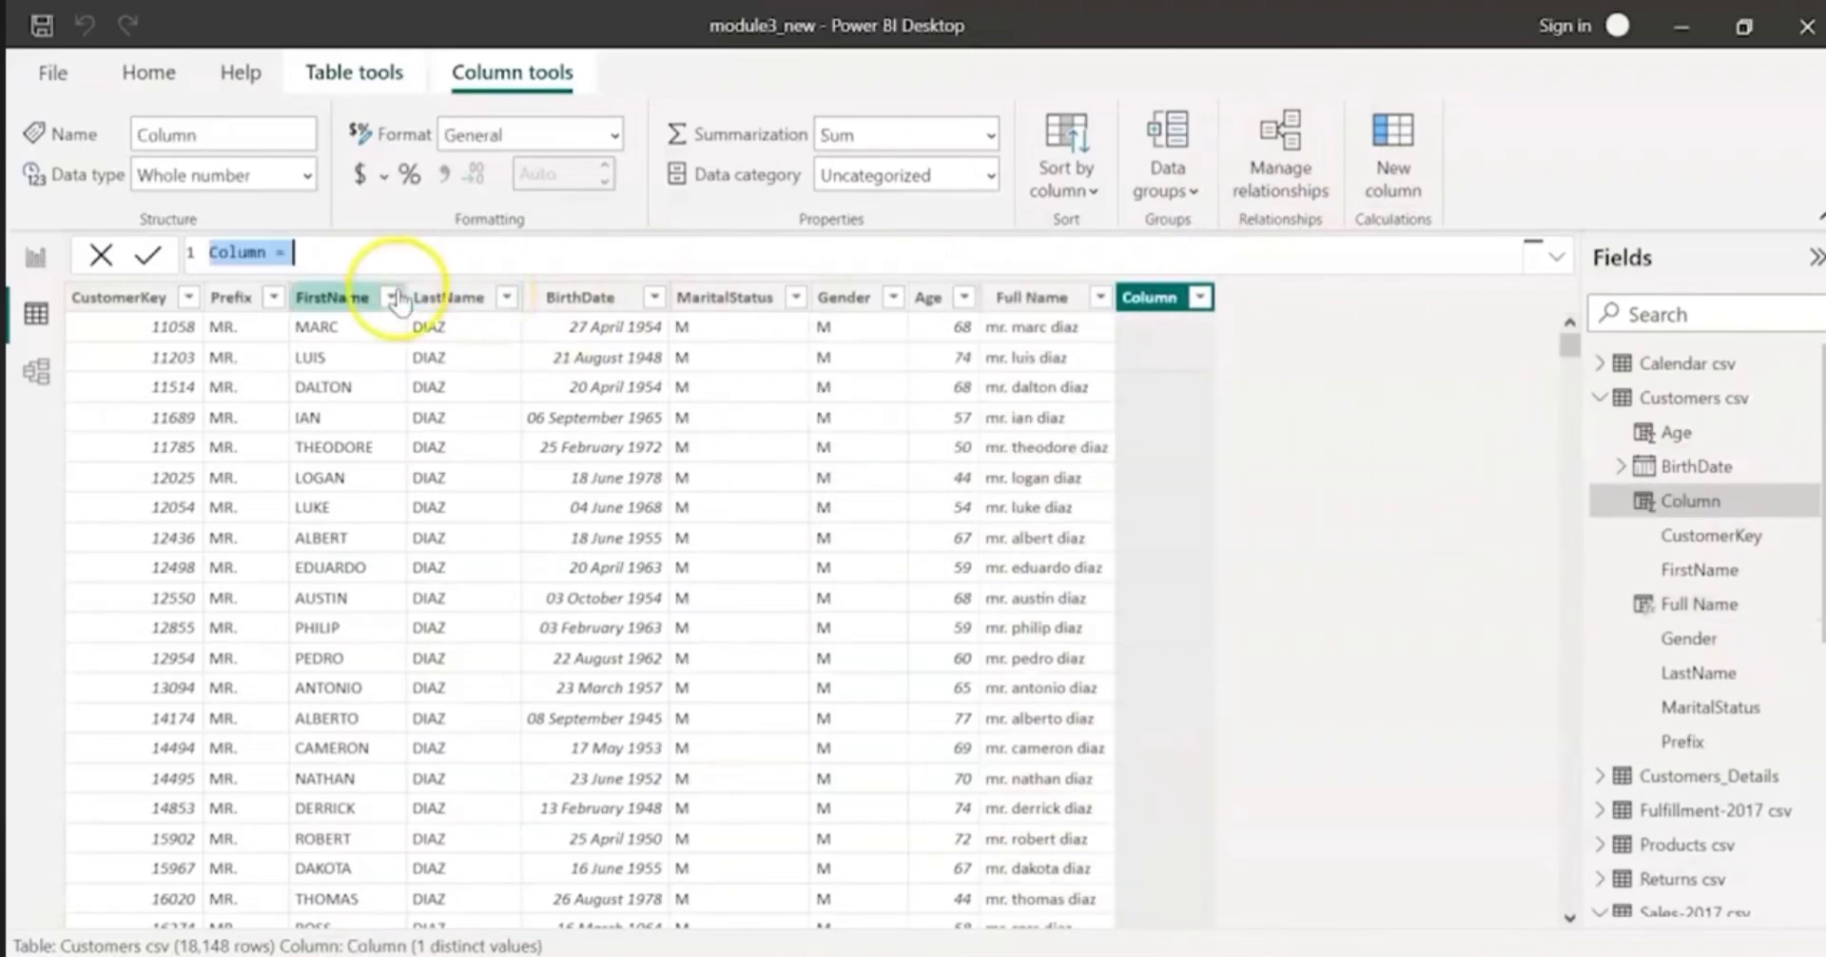
pyautogui.write('Target Customer')
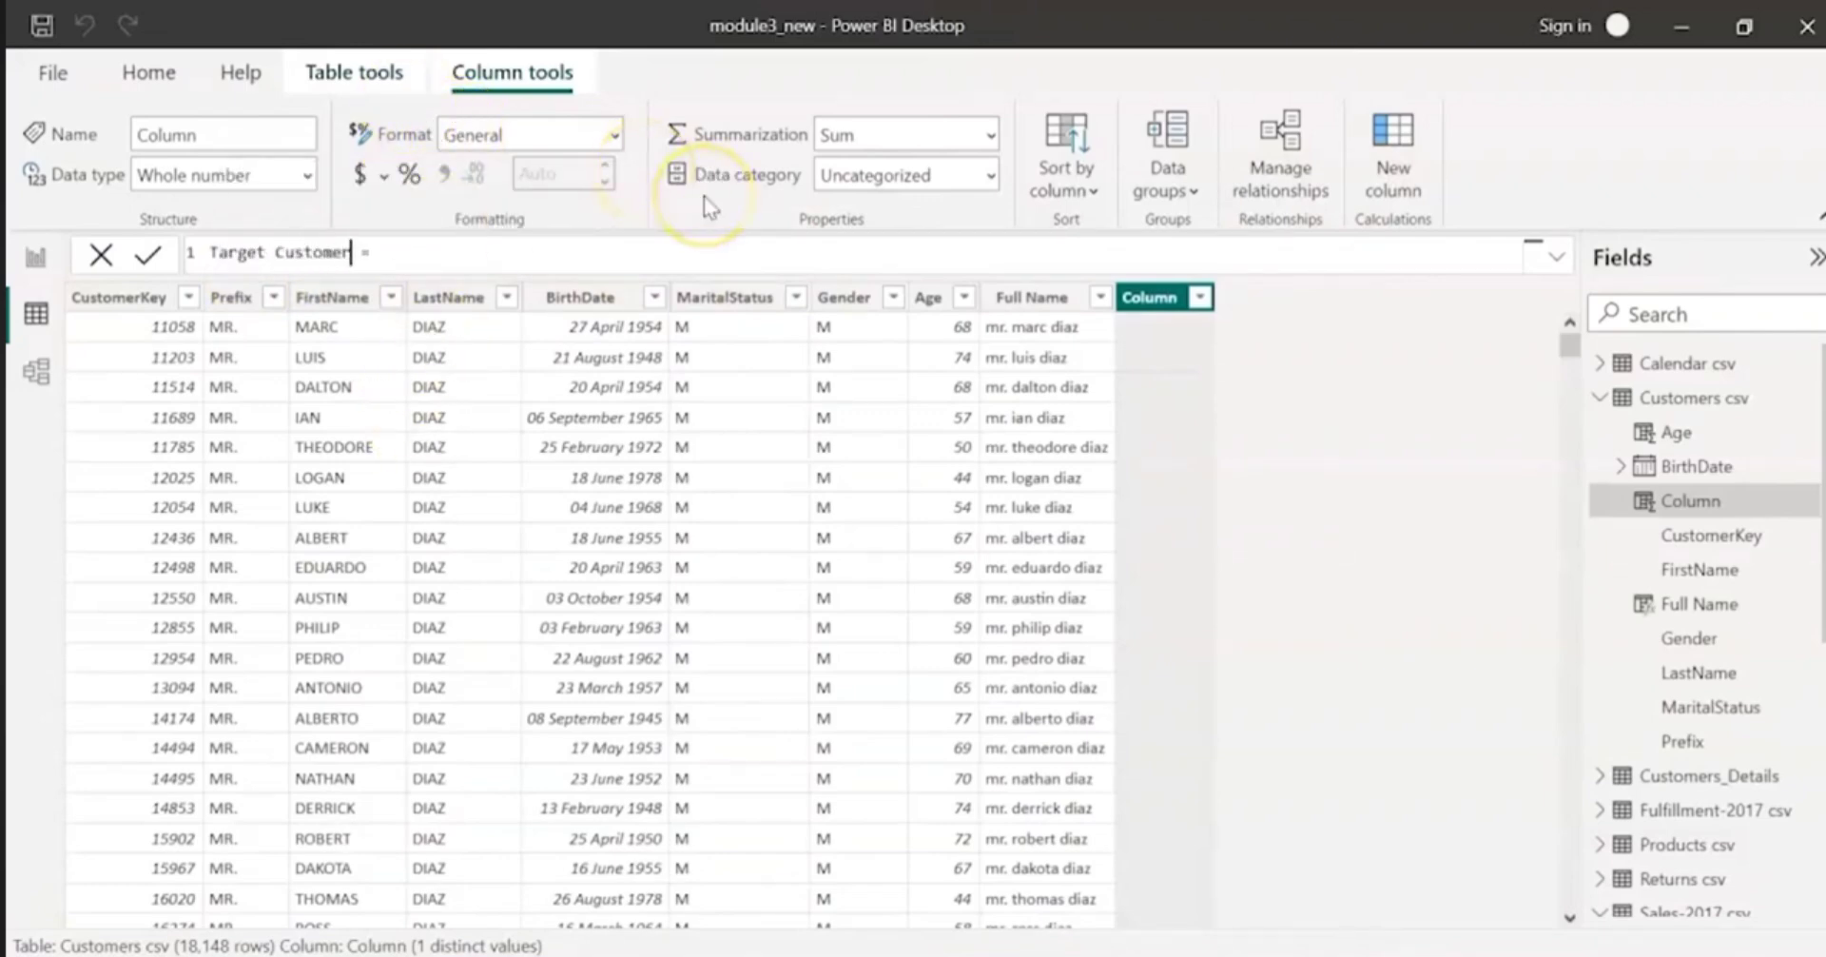
pyautogui.click(1349, 319)
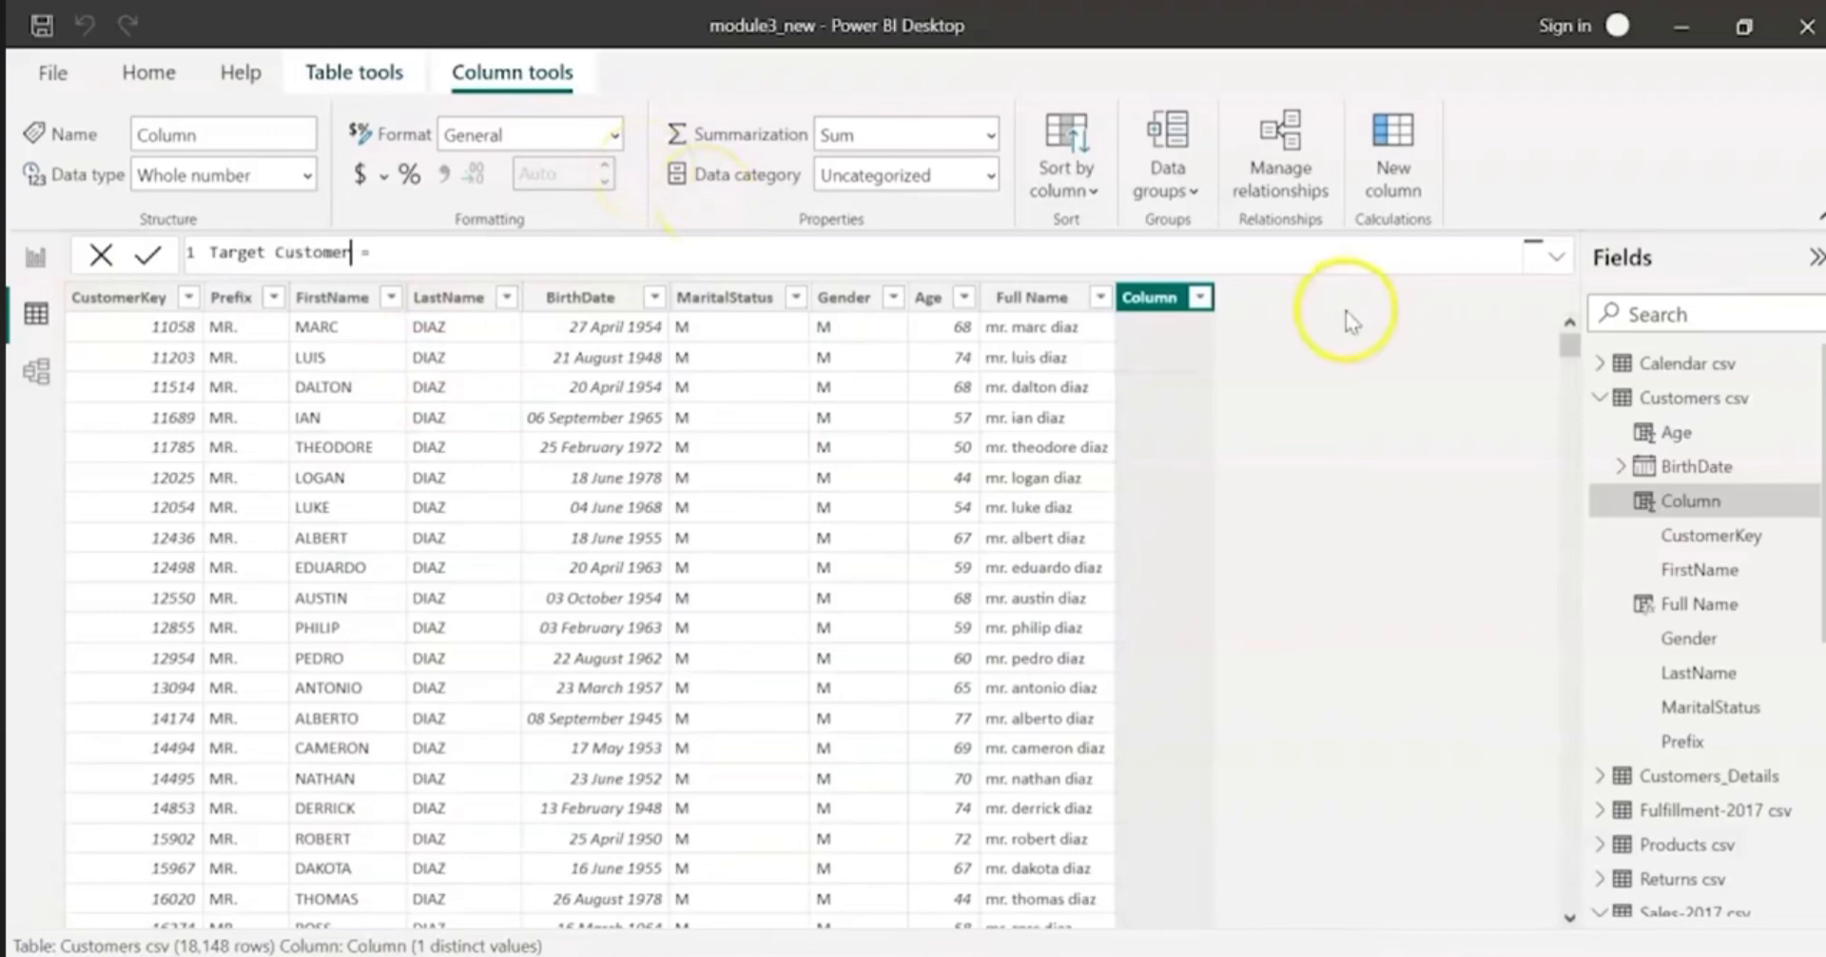
# Step: Begin the Target Customer formula with if ('Customers csv'[MaritalStatus] = "M" &&
pyautogui.click(1376, 255)
pyautogui.write('if (')
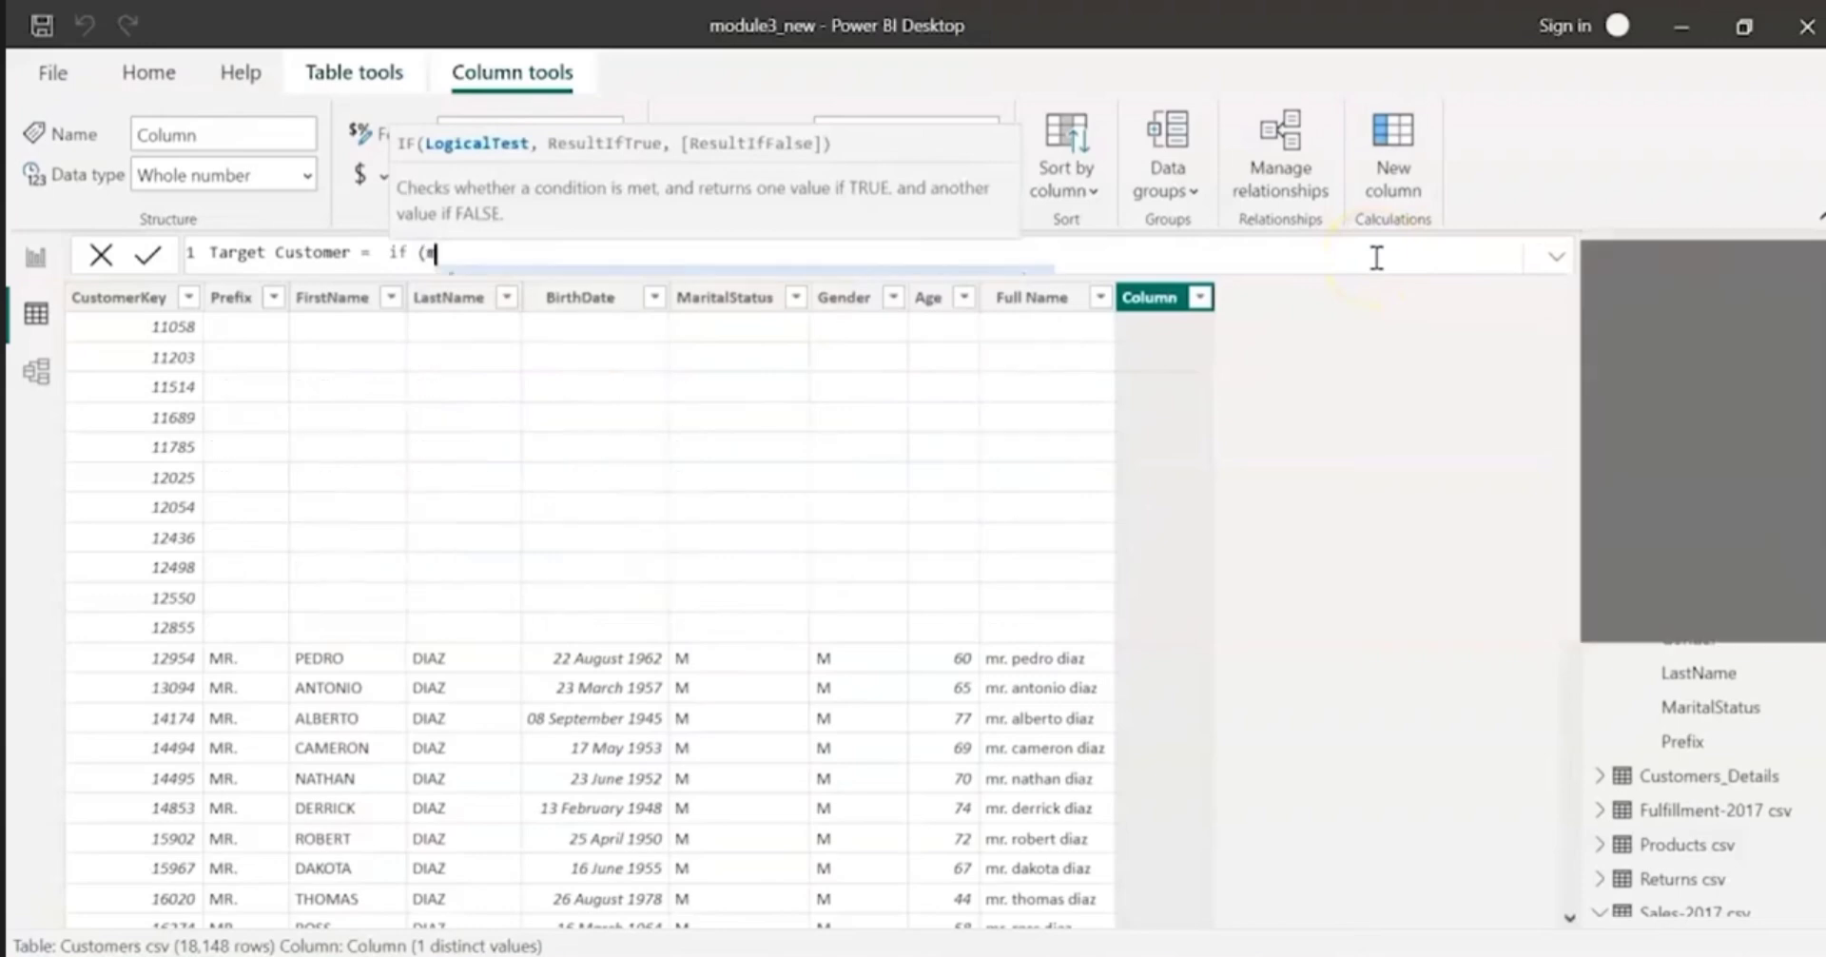
pyautogui.write('mar')
pyautogui.press('Tab')
pyautogui.write('= ')
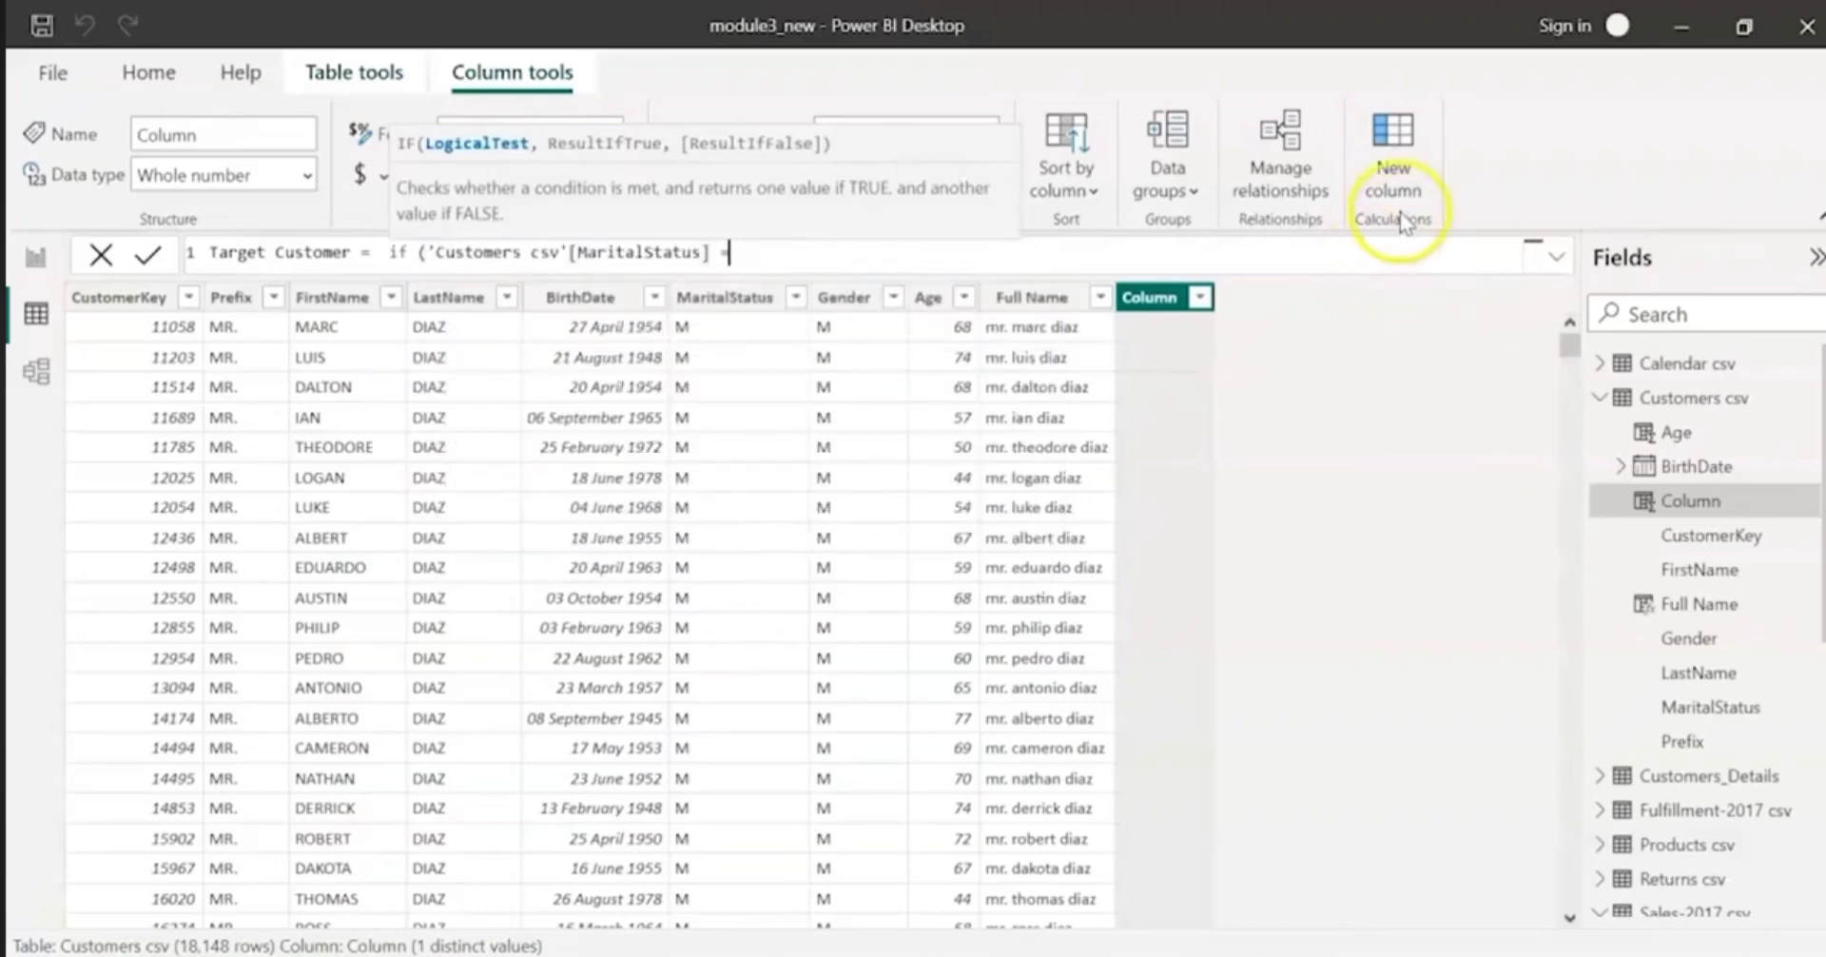
pyautogui.write('"M" && ')
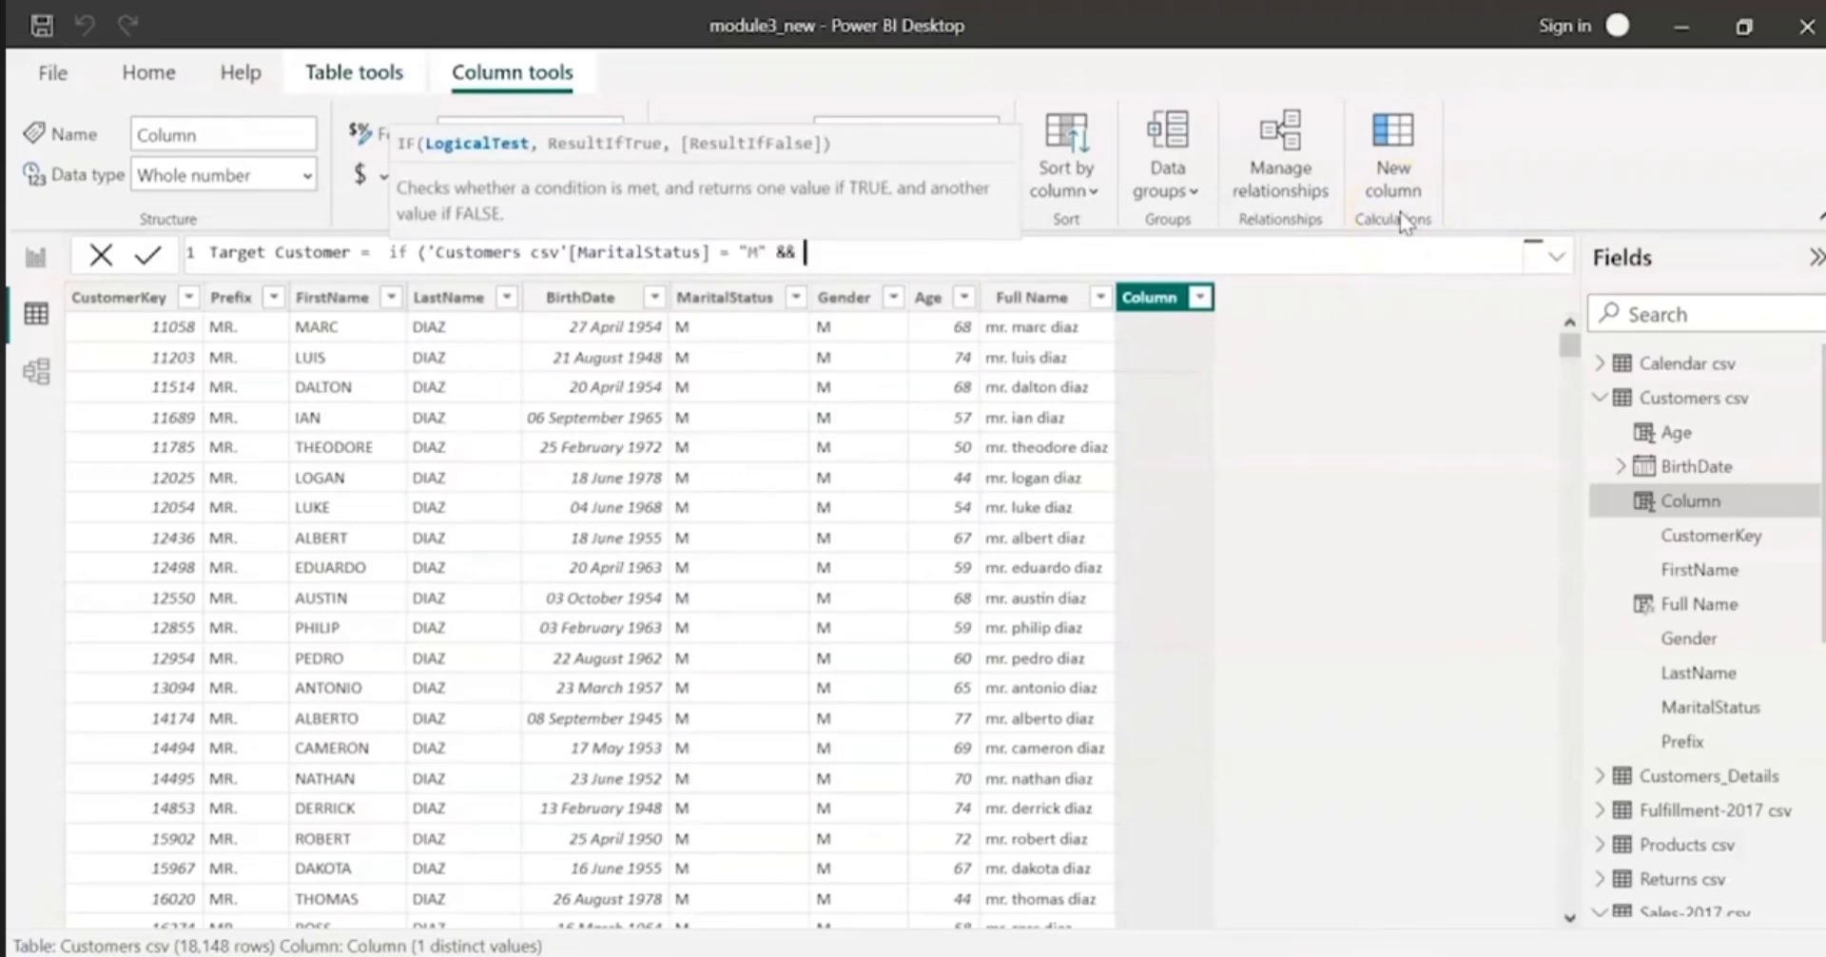
pyautogui.write('tot')
pyautogui.press('BackSpace')
pyautogui.press('BackSpace')
pyautogui.press('BackSpace')
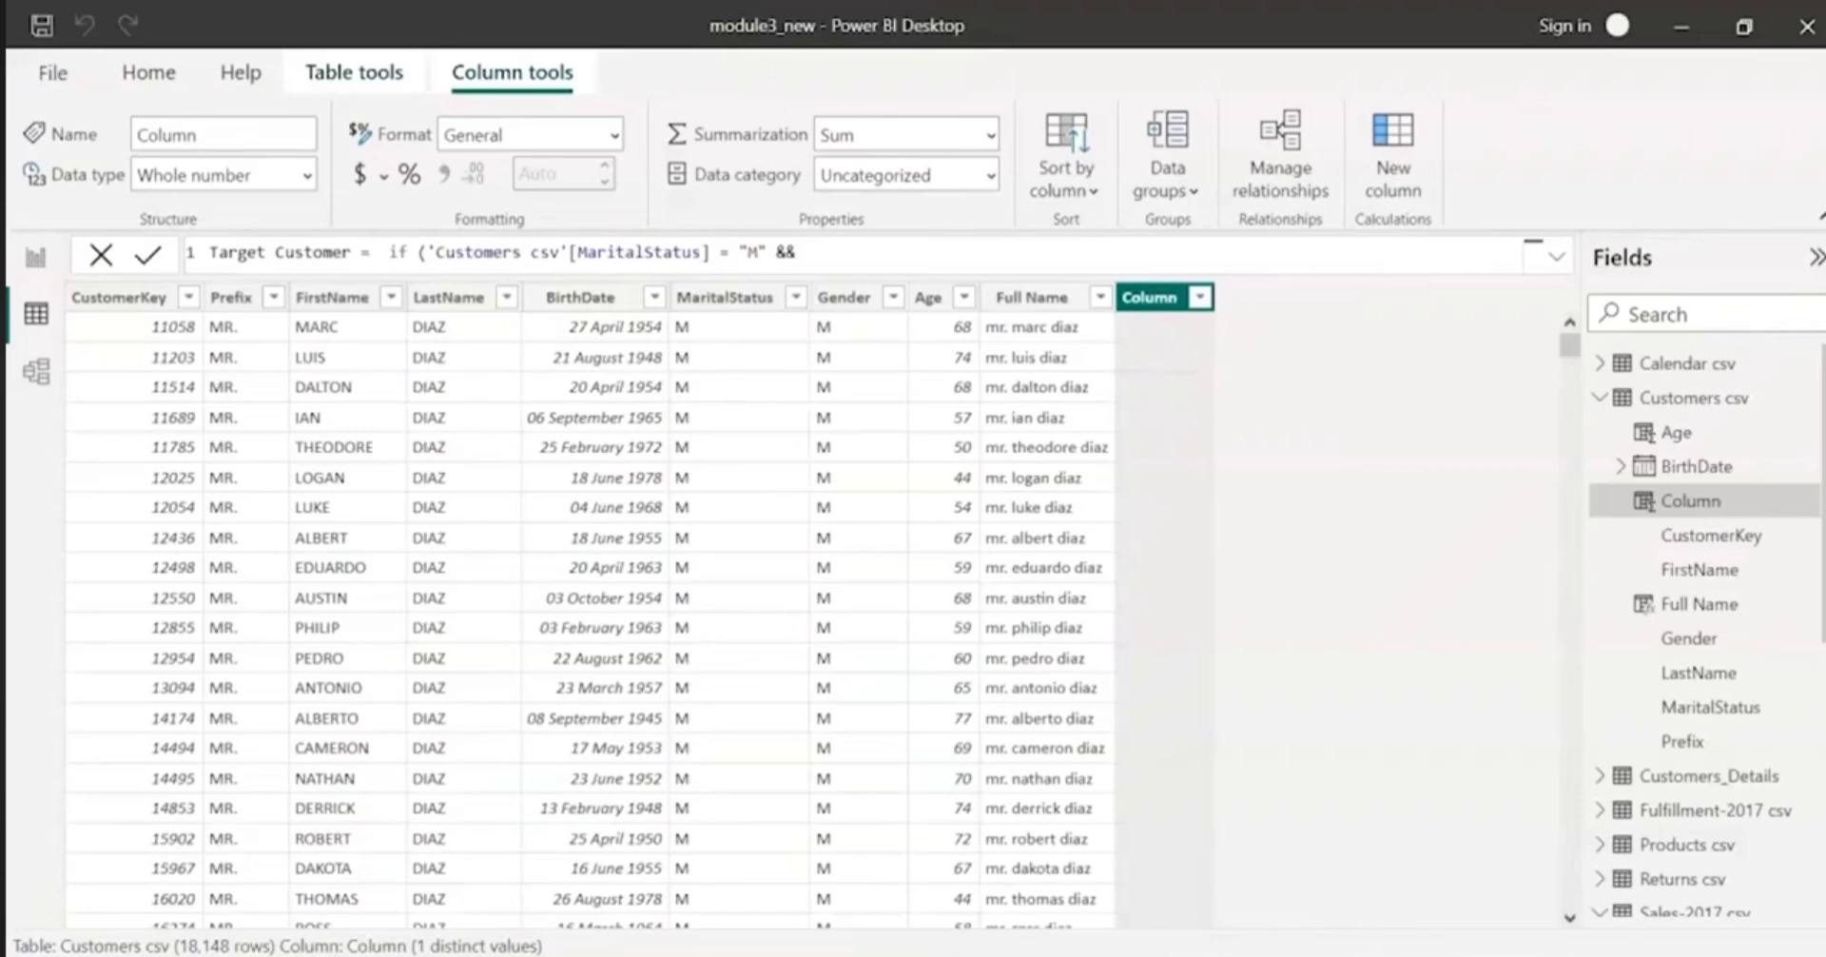
# Step: Add 'Customers csv'[Age] < 50 as the second condition of the Target Customer formula
pyautogui.click(818, 259)
pyautogui.write('arget')
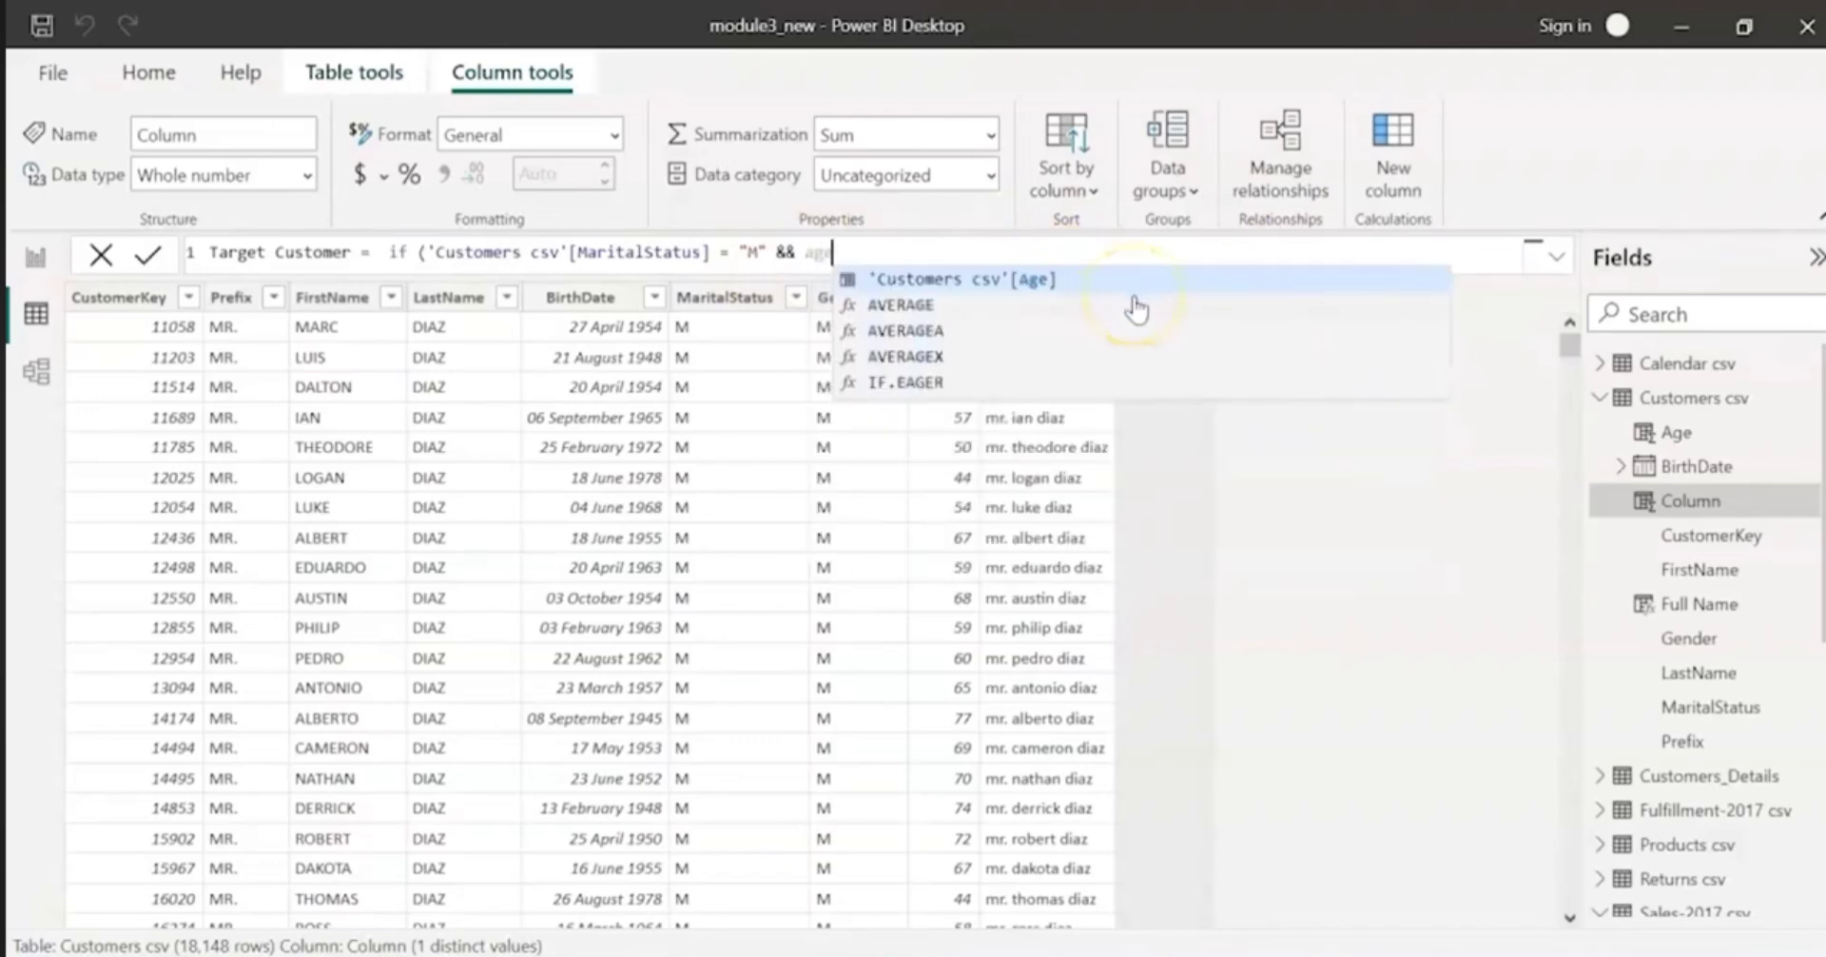
pyautogui.press('BackSpace')
pyautogui.press('Tab')
pyautogui.click(1150, 304)
pyautogui.write('< ')
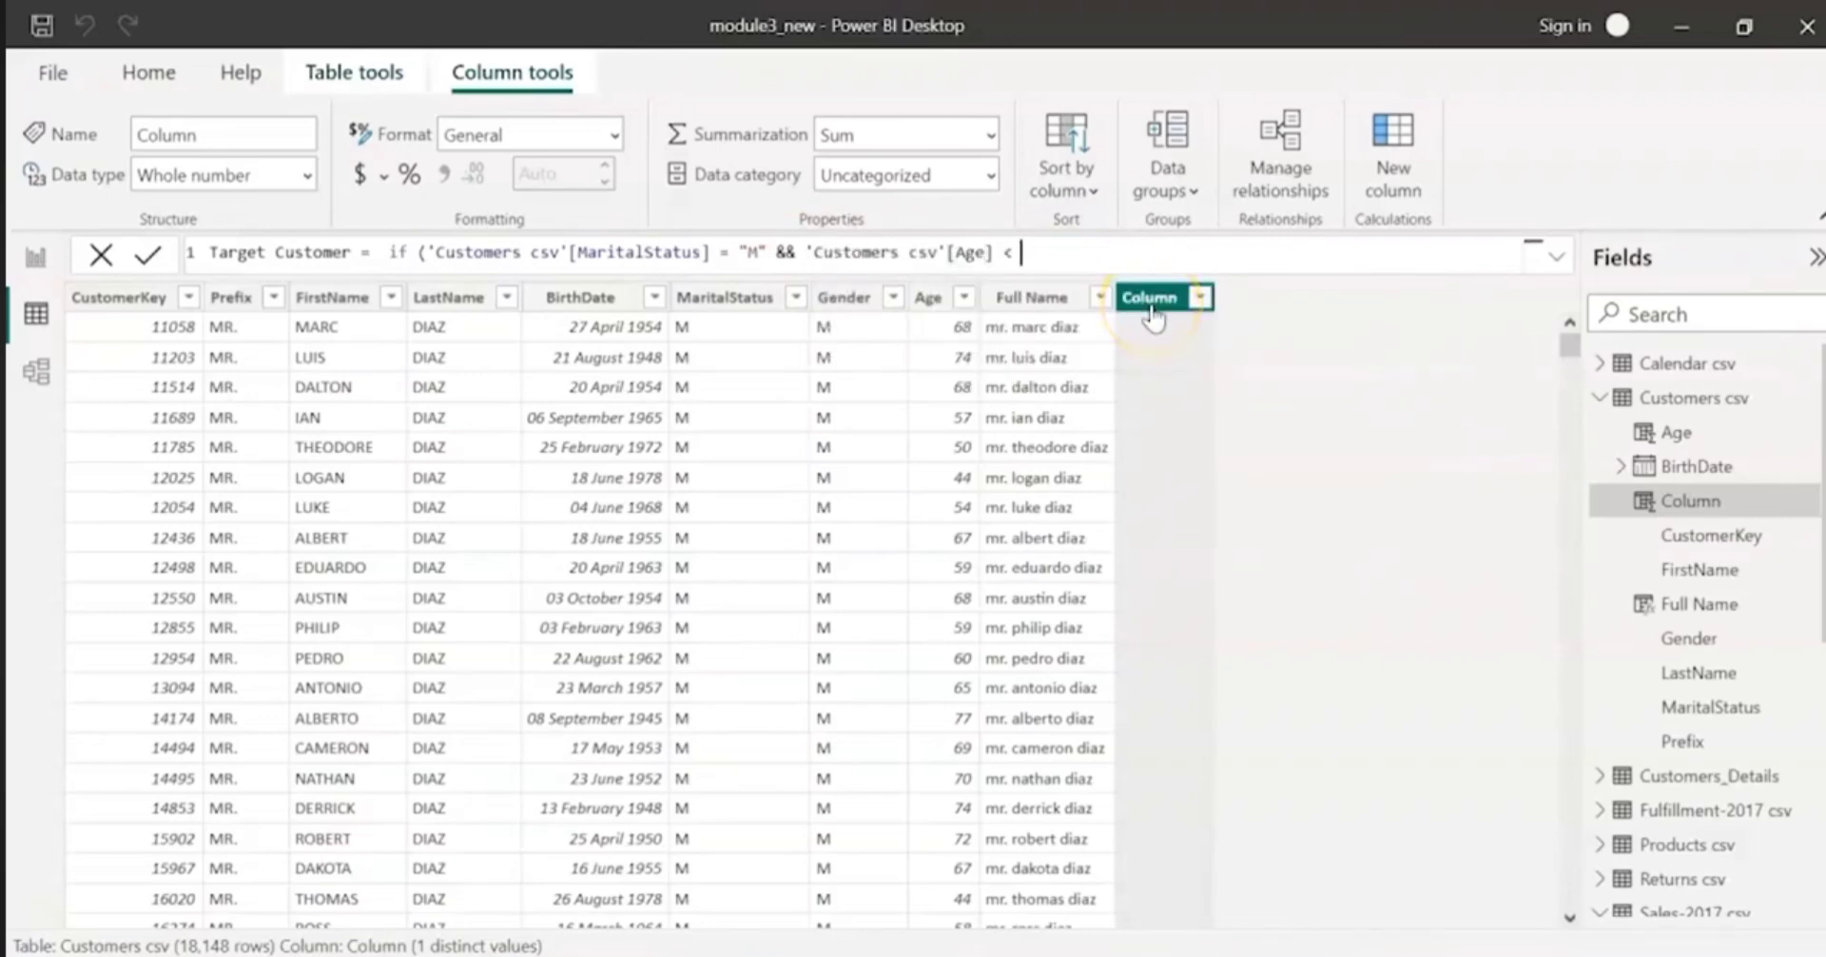
pyautogui.write('50')
# Step: Finish the Target Customer formula with the results "Yes" if true and "No" otherwise, and commit it
pyautogui.click(1345, 359)
pyautogui.click(1116, 255)
pyautogui.write(', "Yes", "')
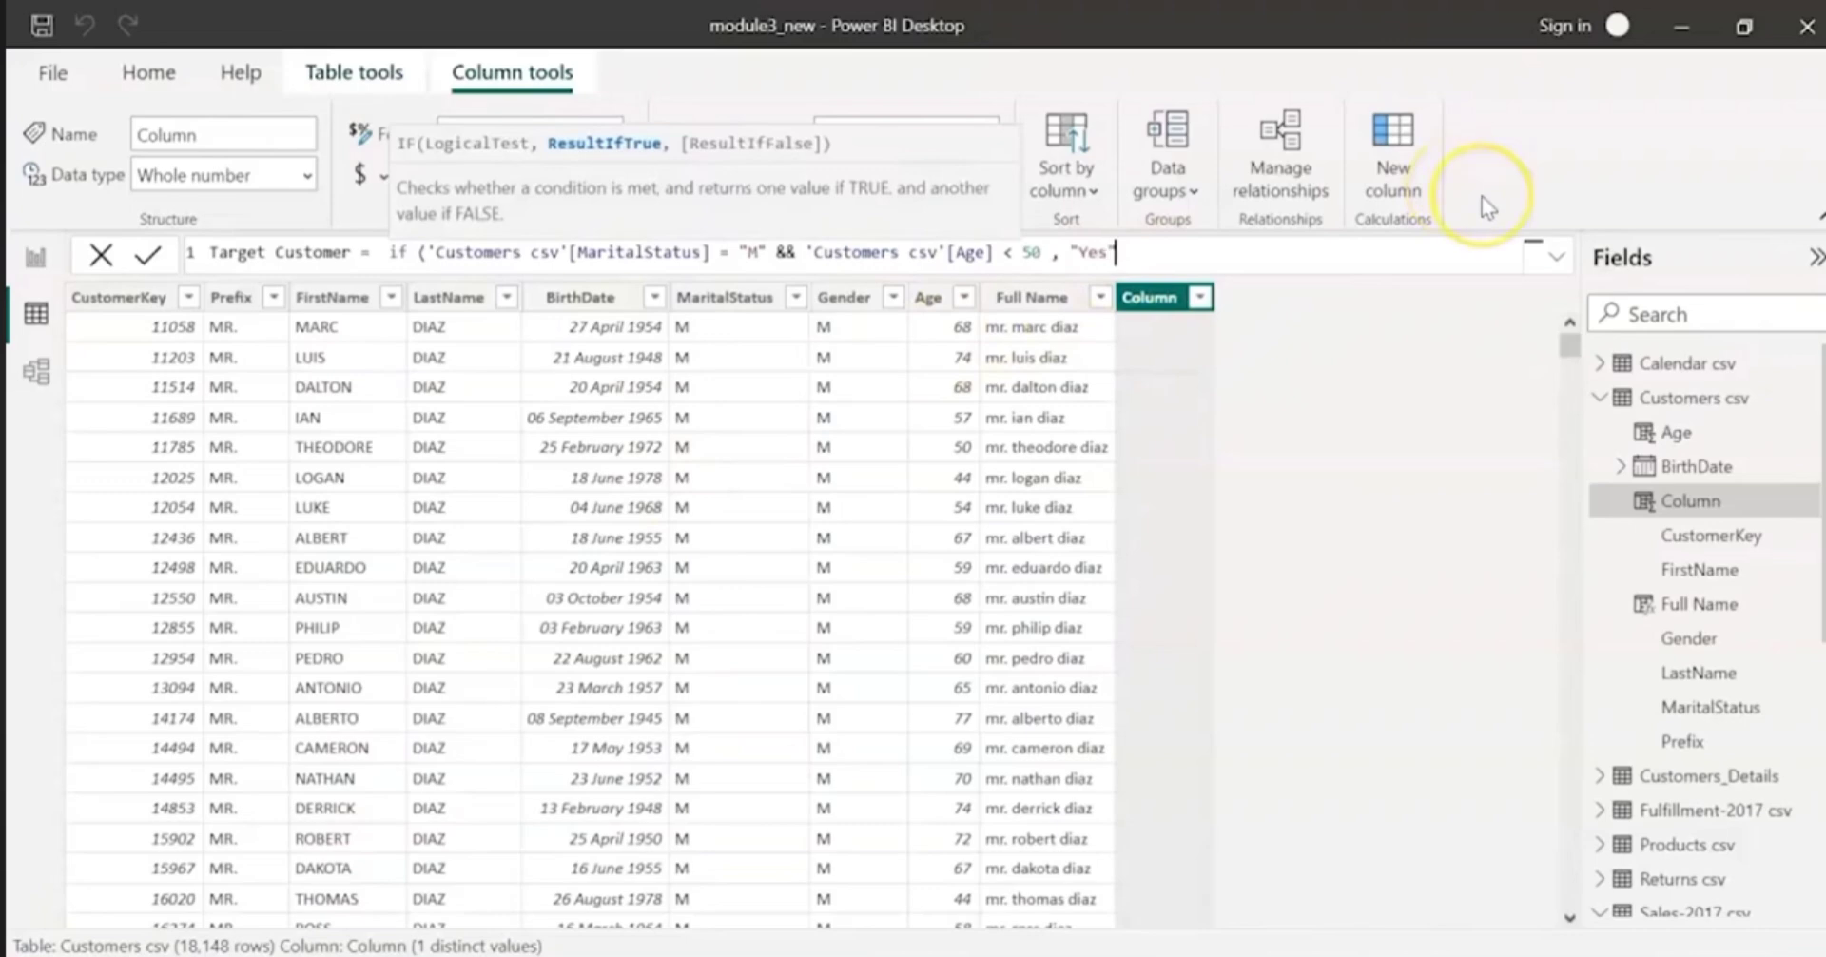
pyautogui.write('No")')
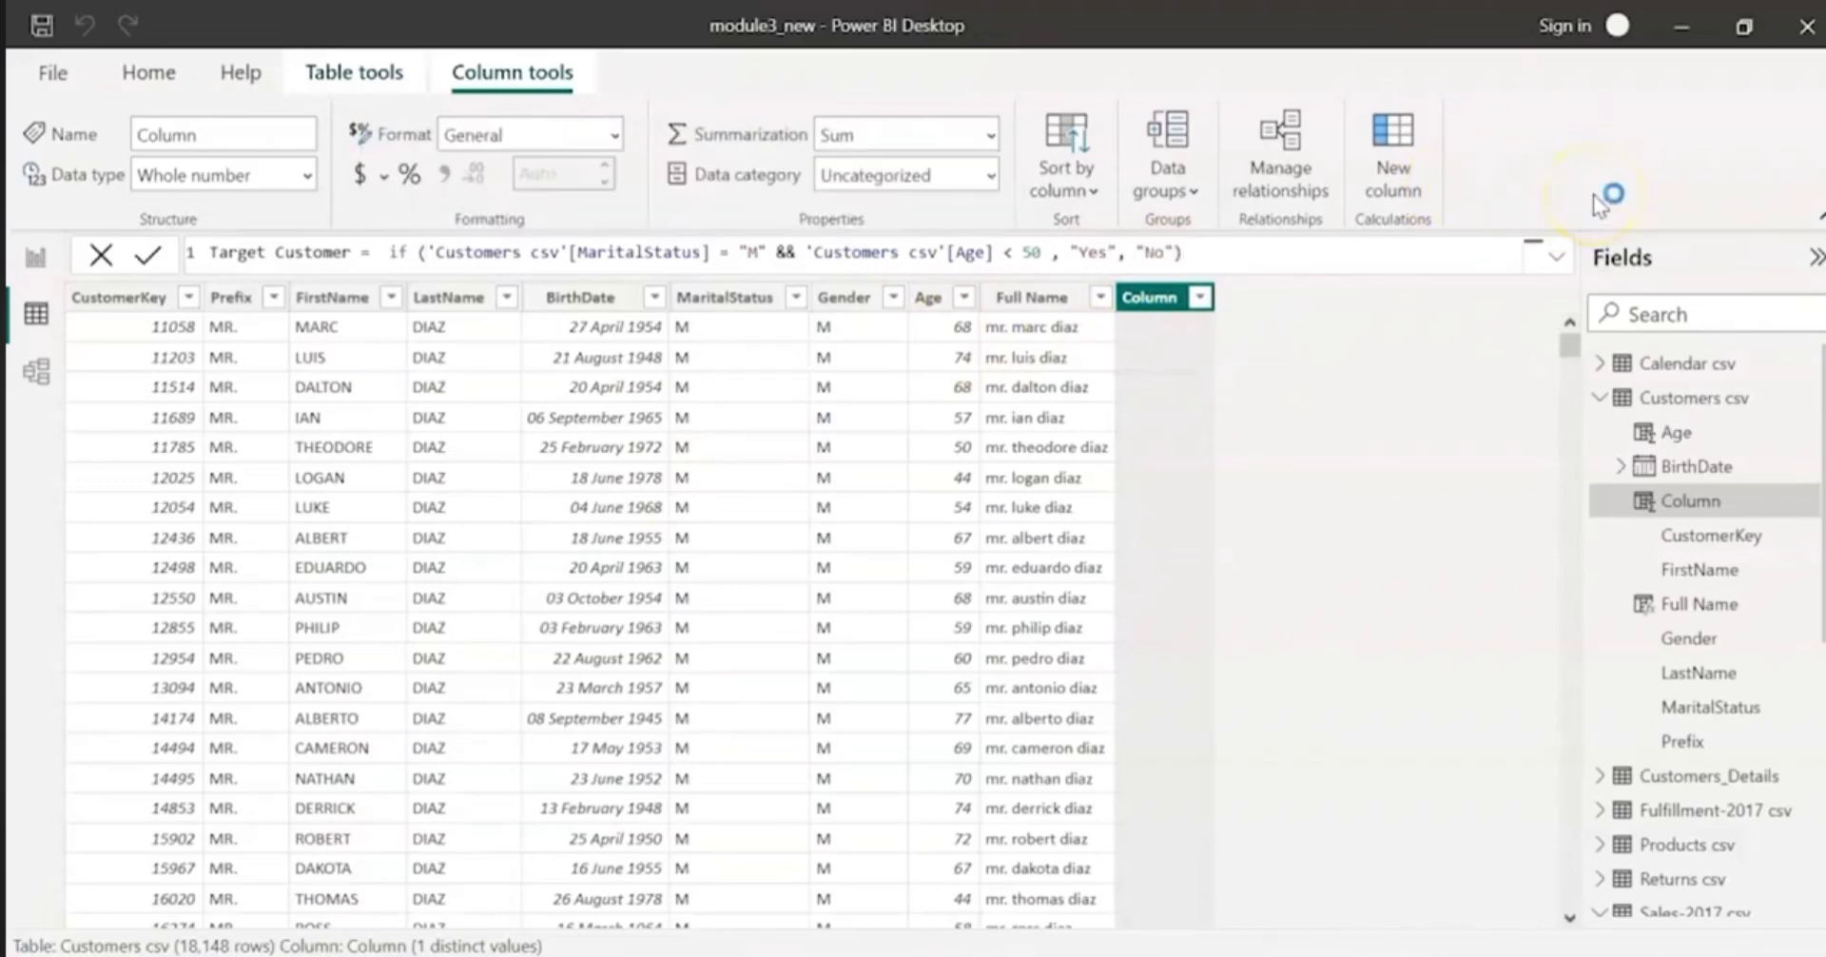
pyautogui.press('Return')
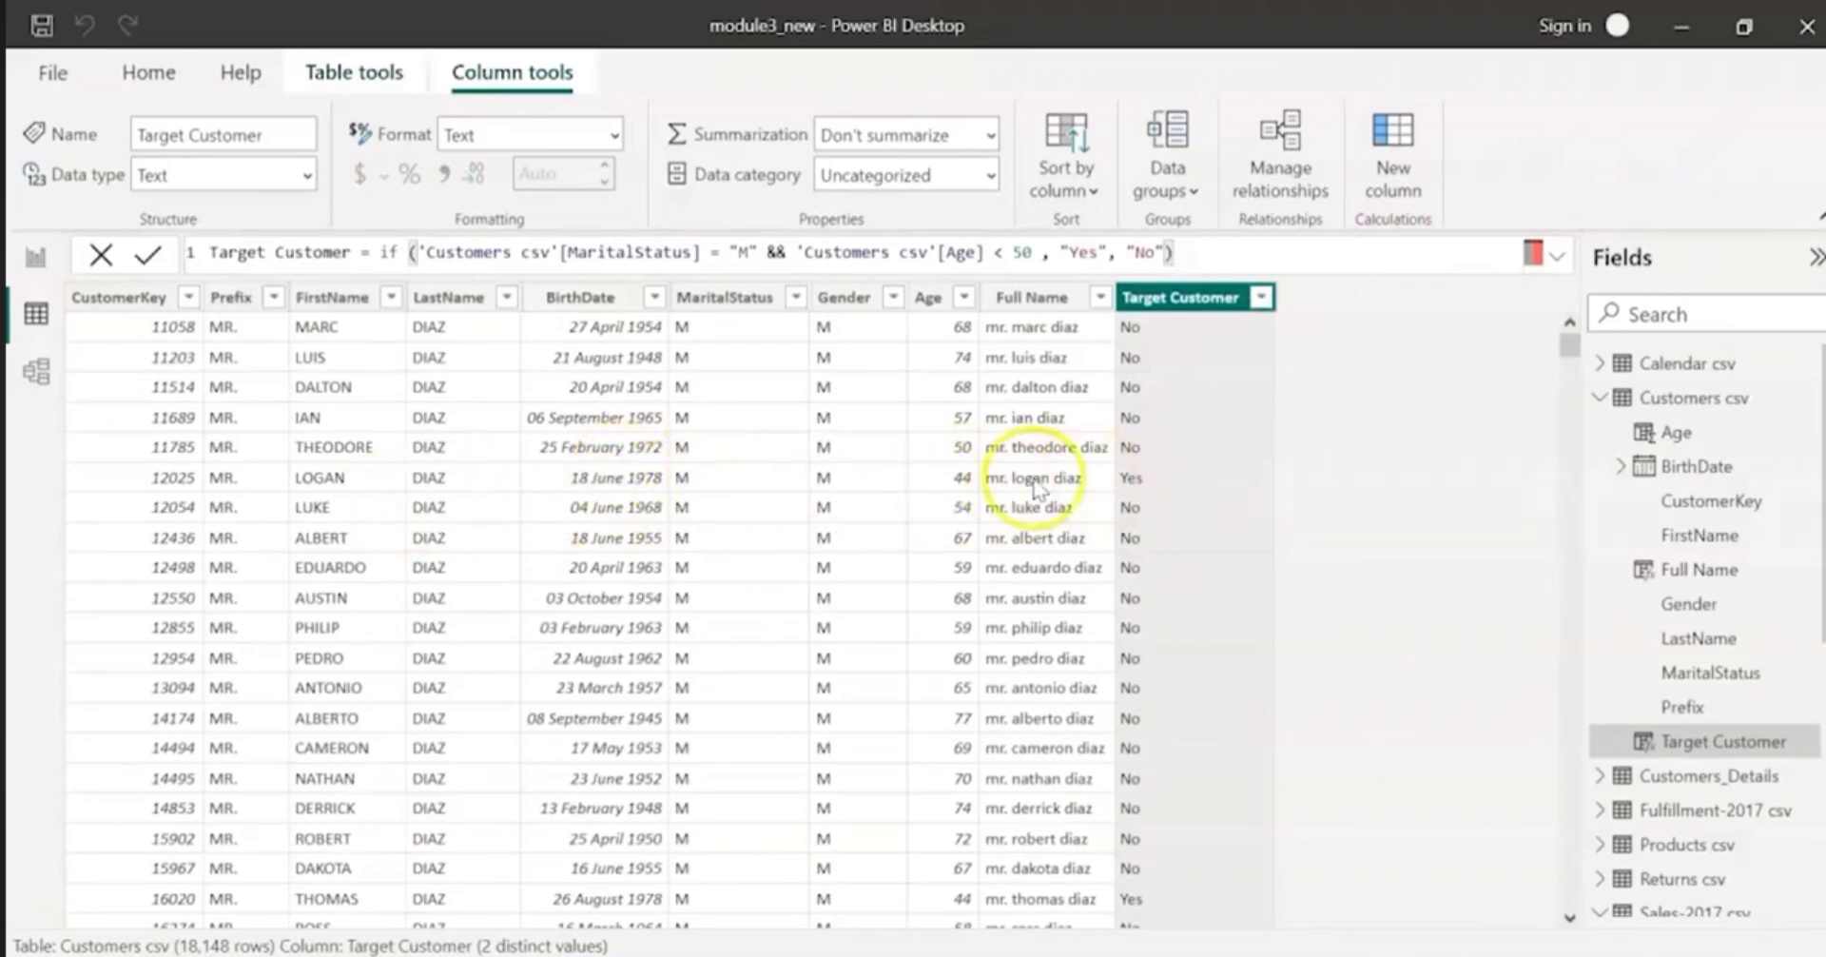
# Step: Filter the Target Customer column to show only Yes and look over the filtered rows
pyautogui.click(1262, 298)
pyautogui.click(1314, 590)
pyautogui.click(1313, 643)
pyautogui.click(1531, 690)
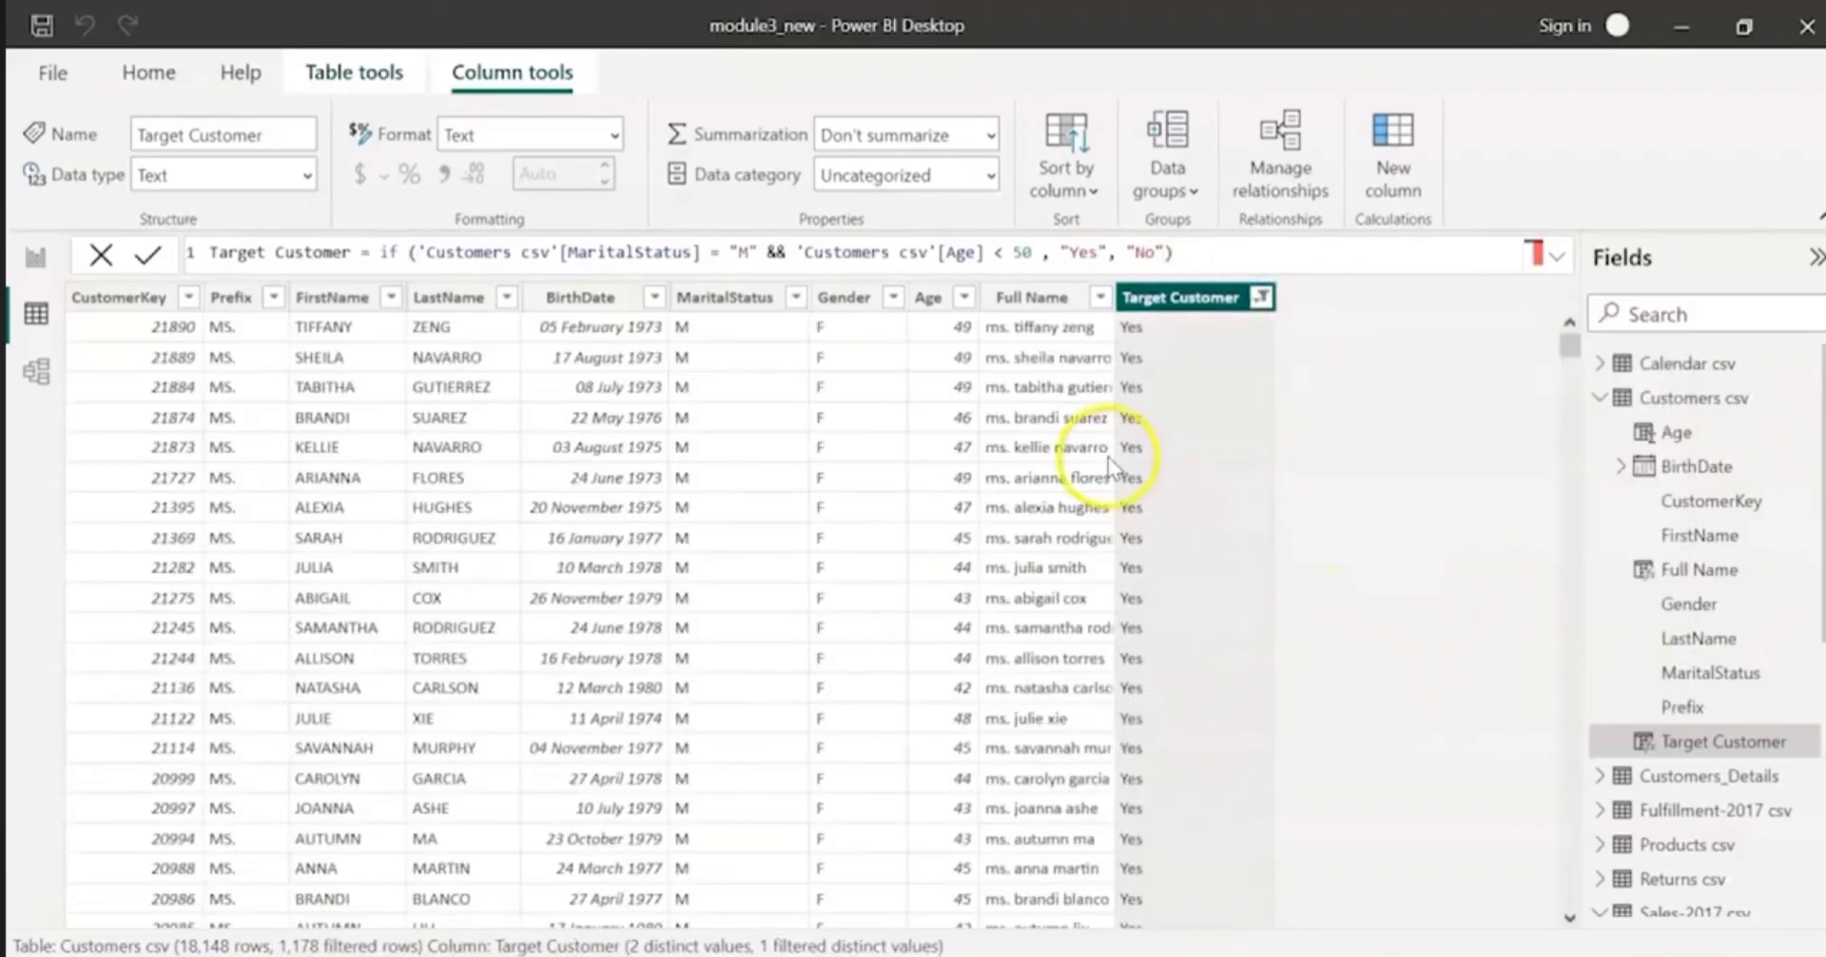
pyautogui.scroll(-12, 751, 494)
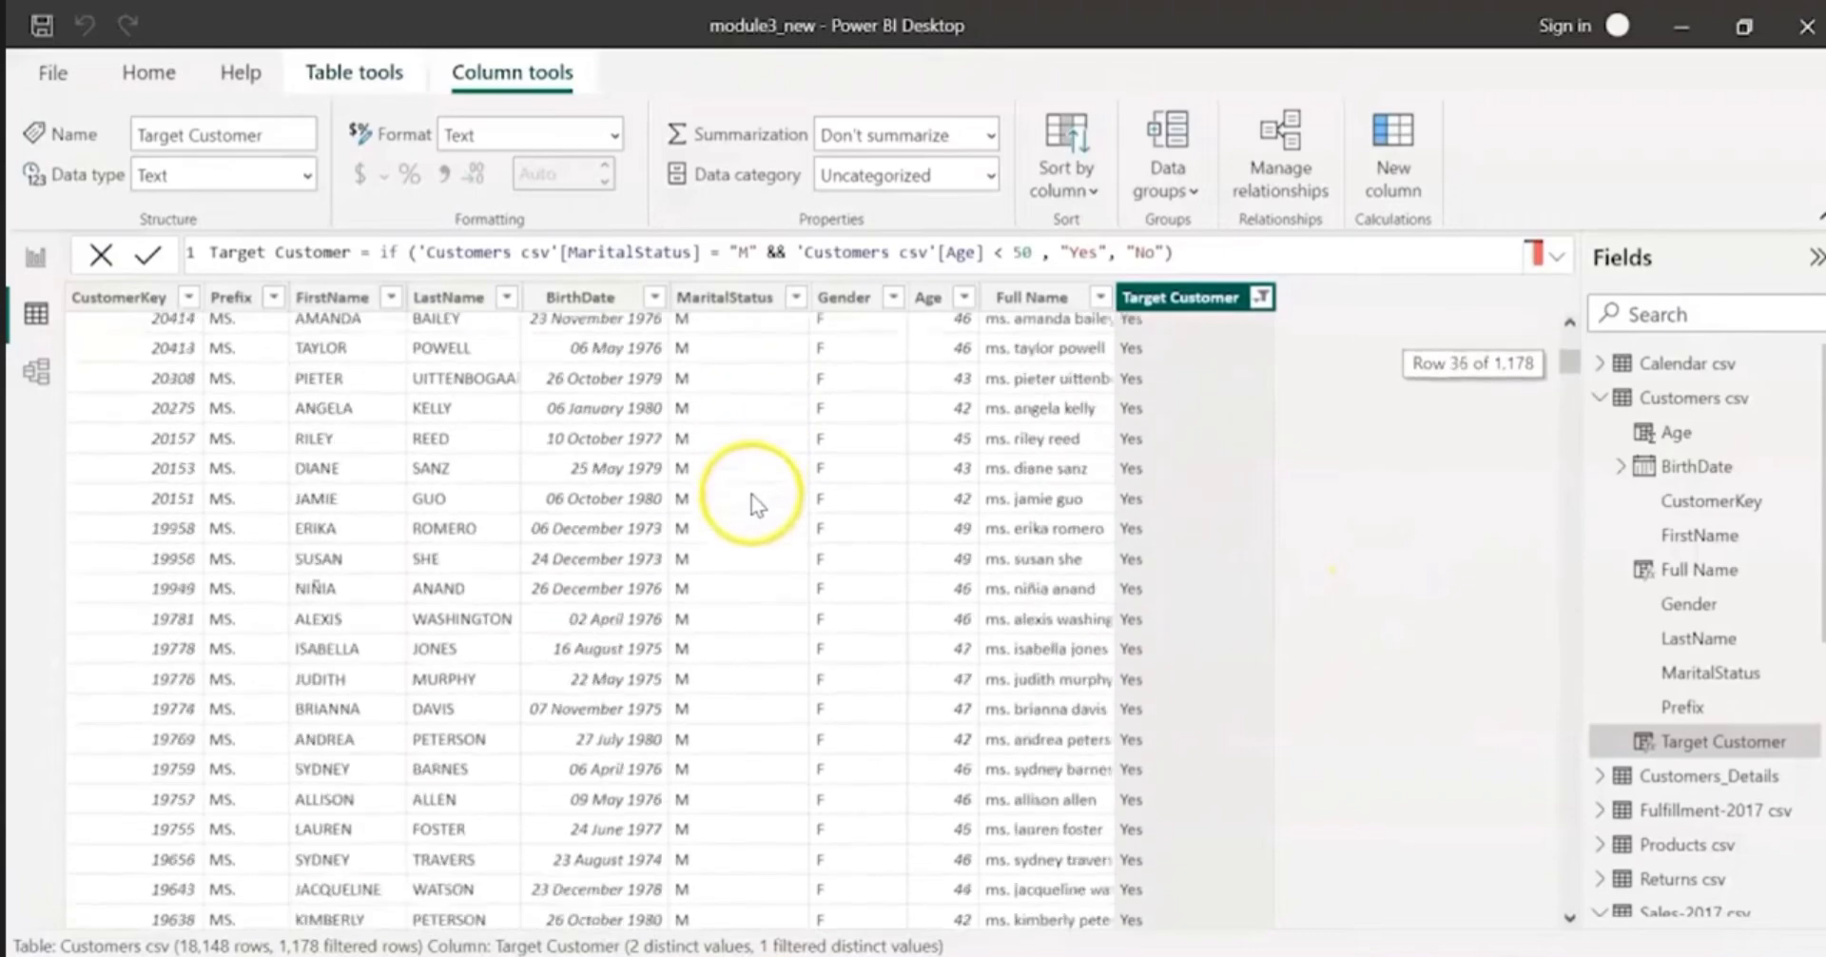
# Step: Look over the filtered customer rows, clear the filter on the Target Customer column, and save the file
pyautogui.scroll(-8, 752, 494)
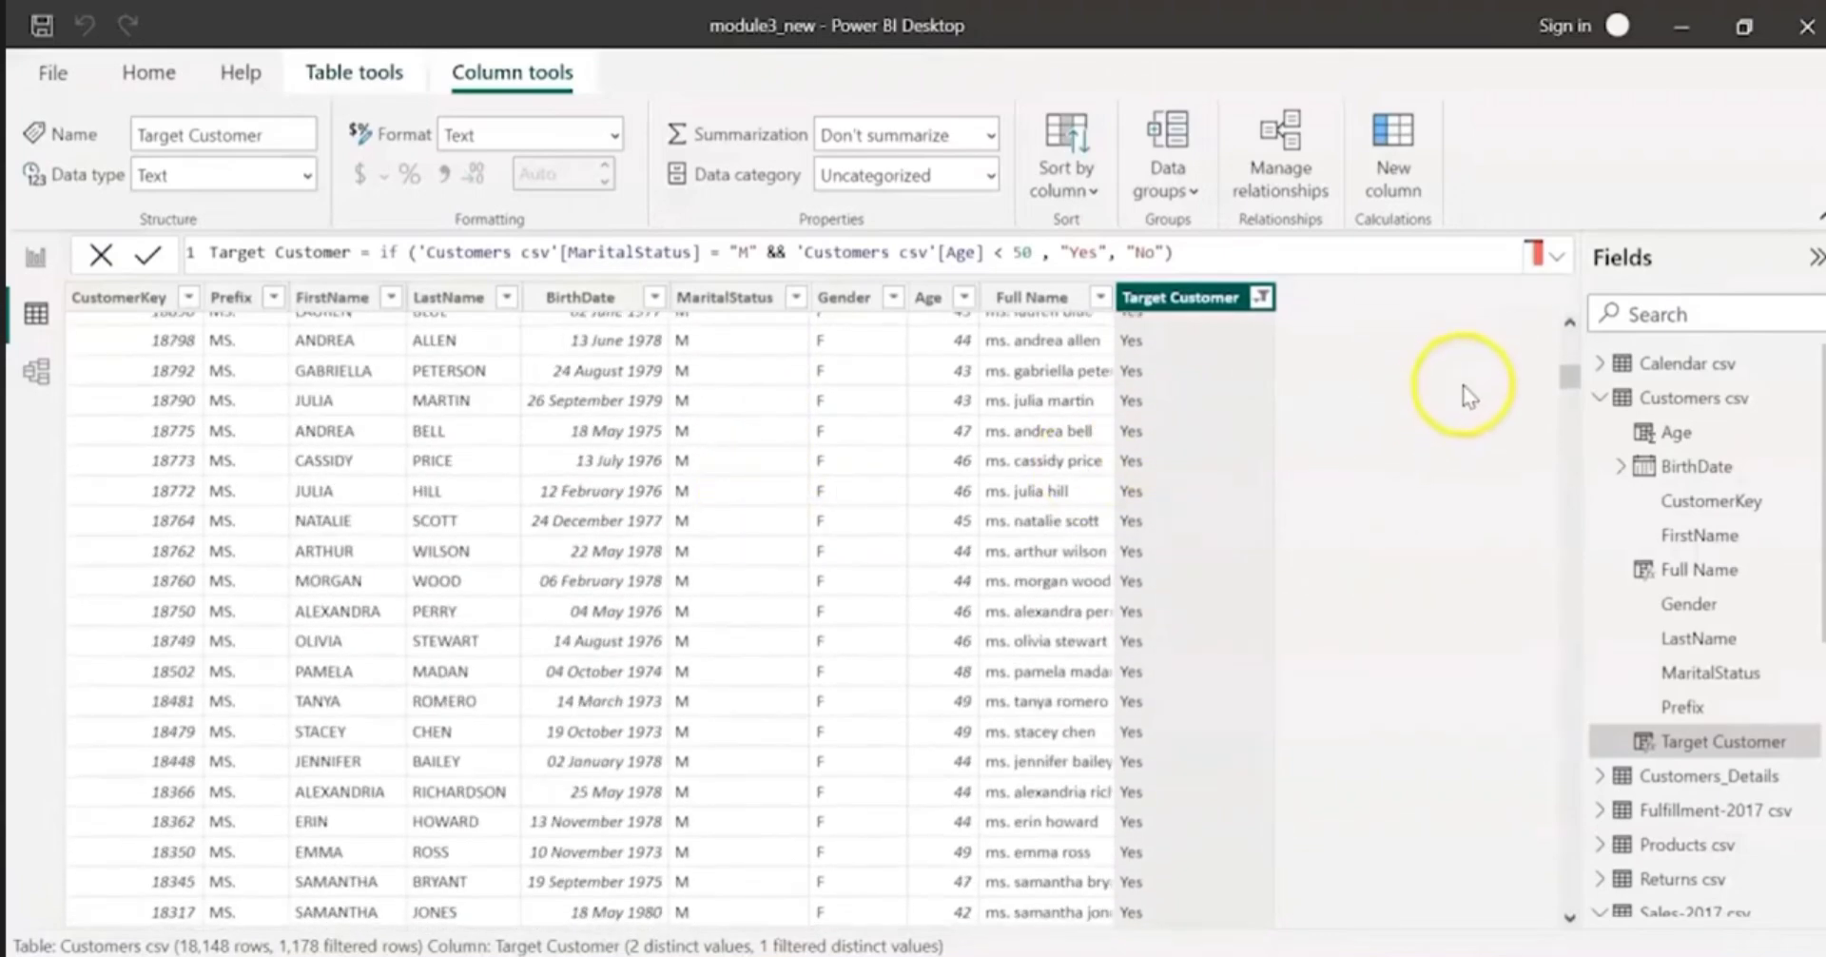
pyautogui.scroll(20, 1413, 392)
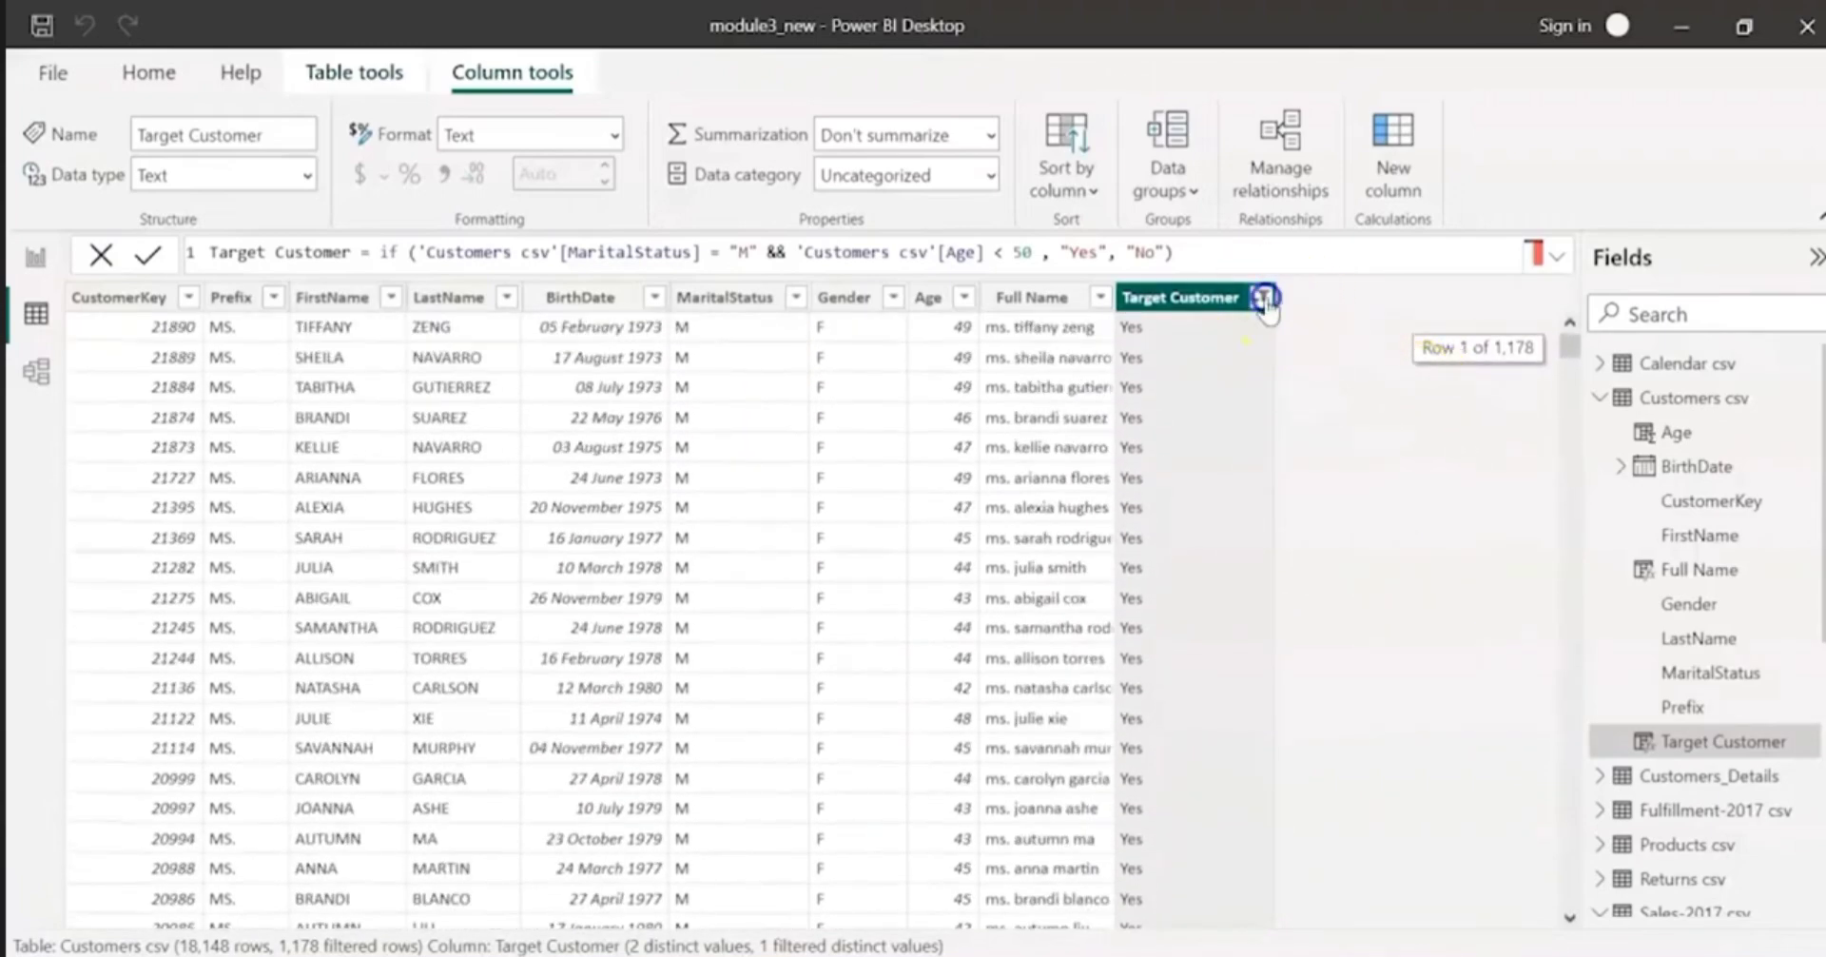
pyautogui.click(1264, 297)
pyautogui.click(1313, 590)
pyautogui.click(1313, 591)
pyautogui.click(1532, 691)
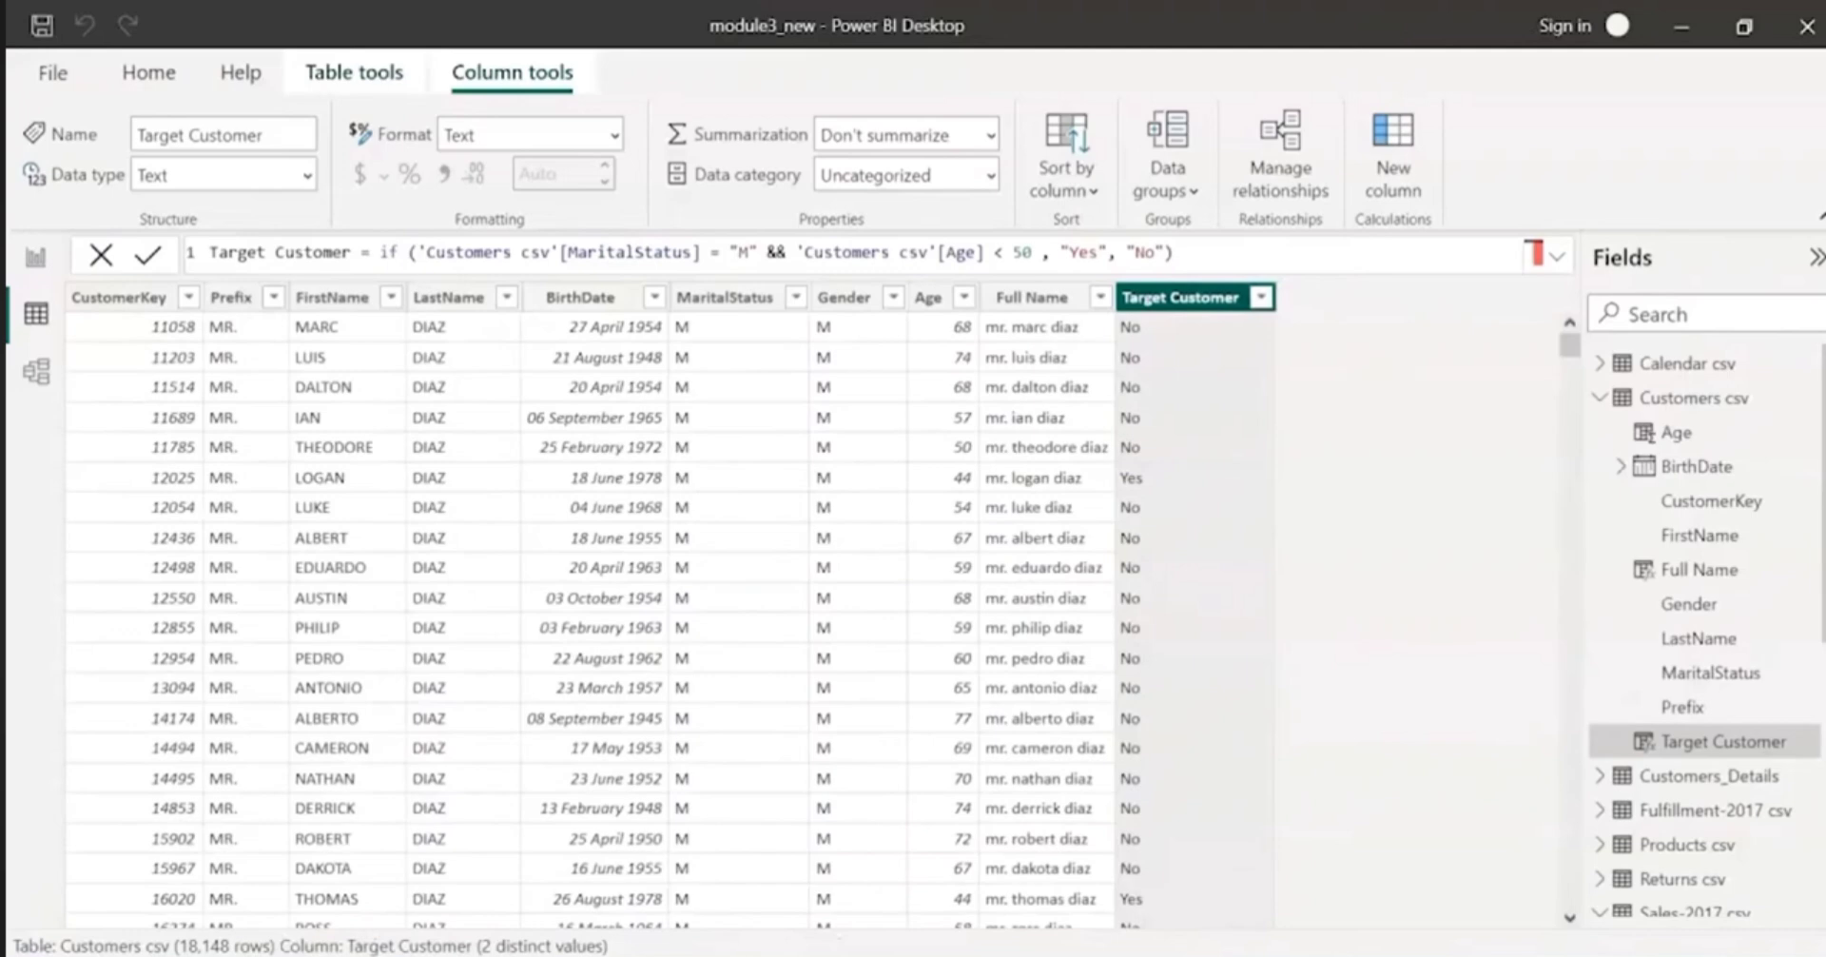
pyautogui.click(40, 29)
# Step: Add a calculated column to the Calendar csv table with the formula 12 Days after = 'Calendar csv'[Date] + 12
pyautogui.click(1600, 362)
pyautogui.click(1659, 363)
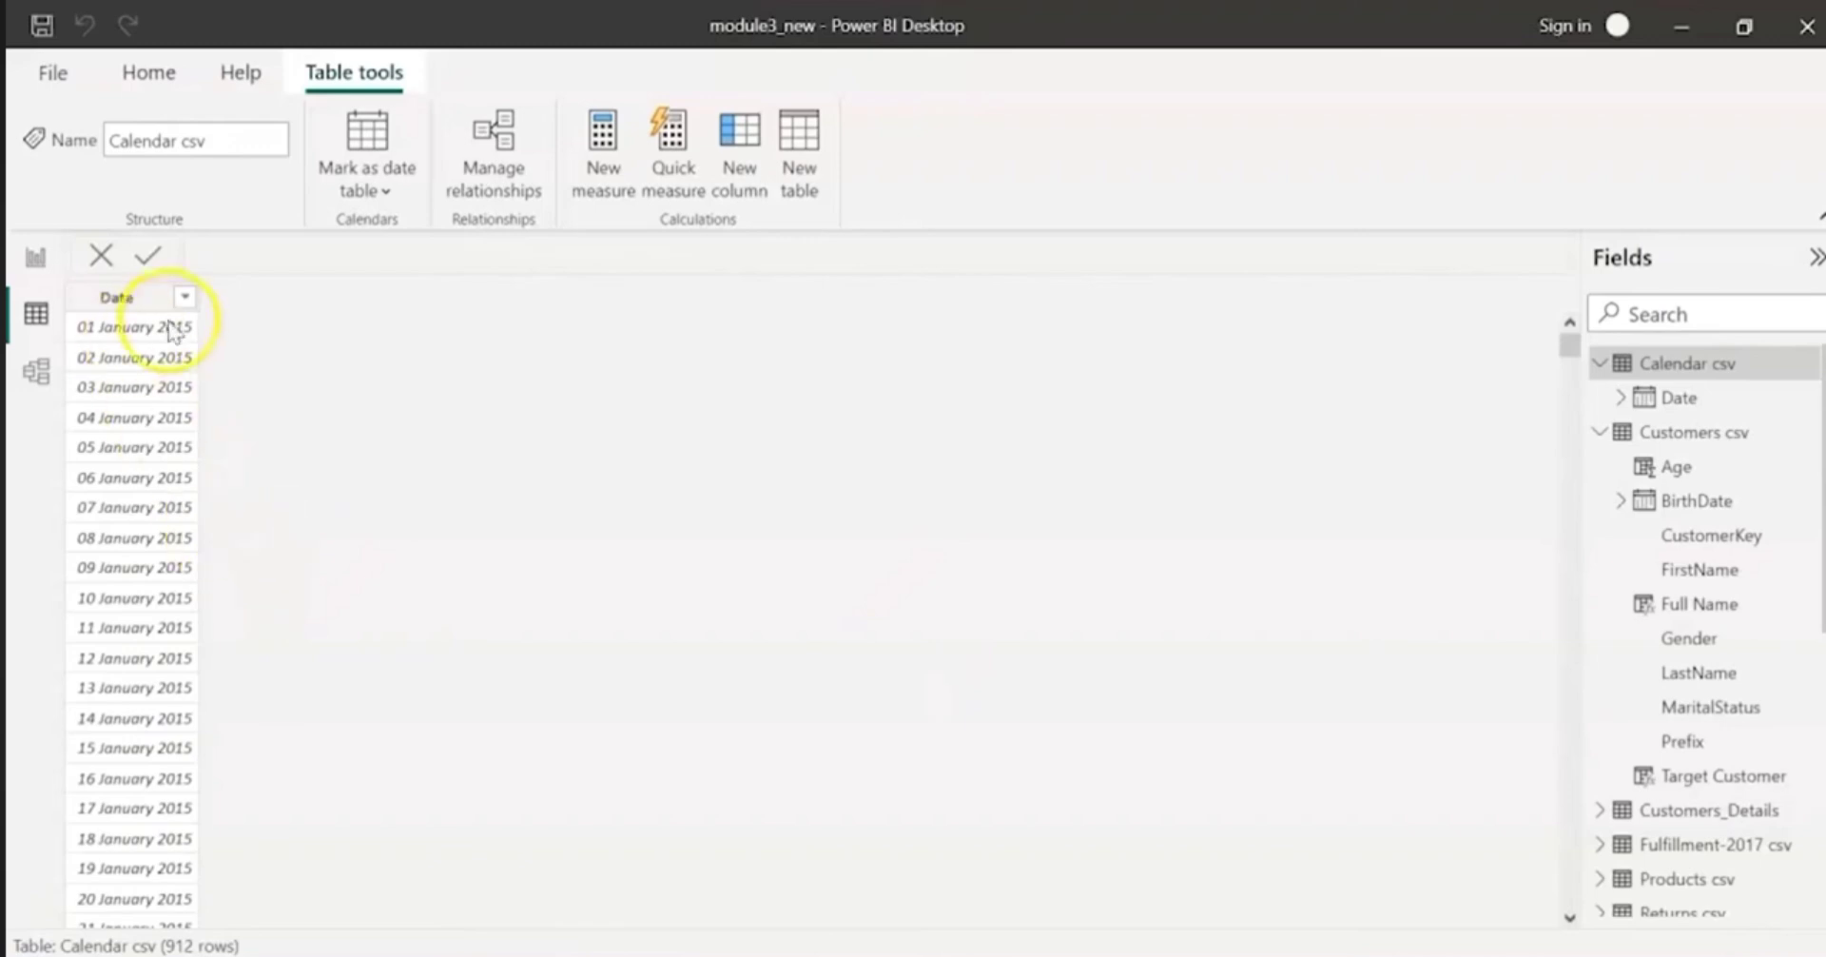
pyautogui.click(135, 303)
pyautogui.click(763, 175)
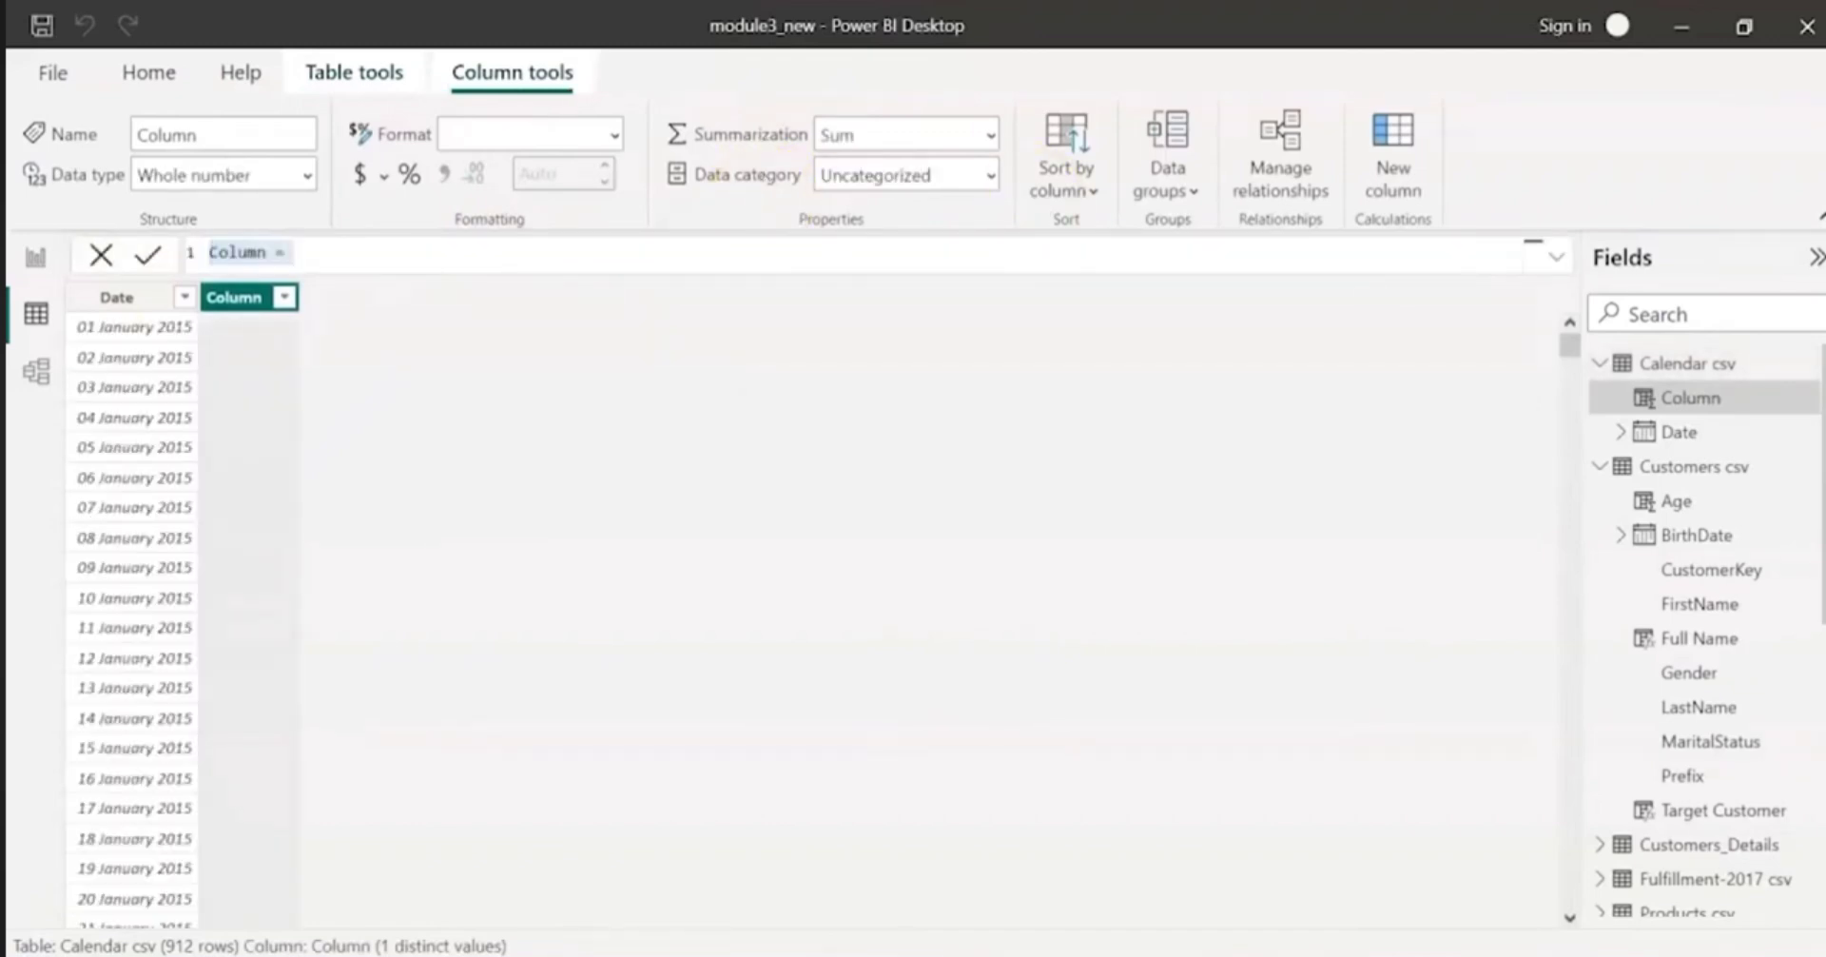
pyautogui.tripleClick(250, 257)
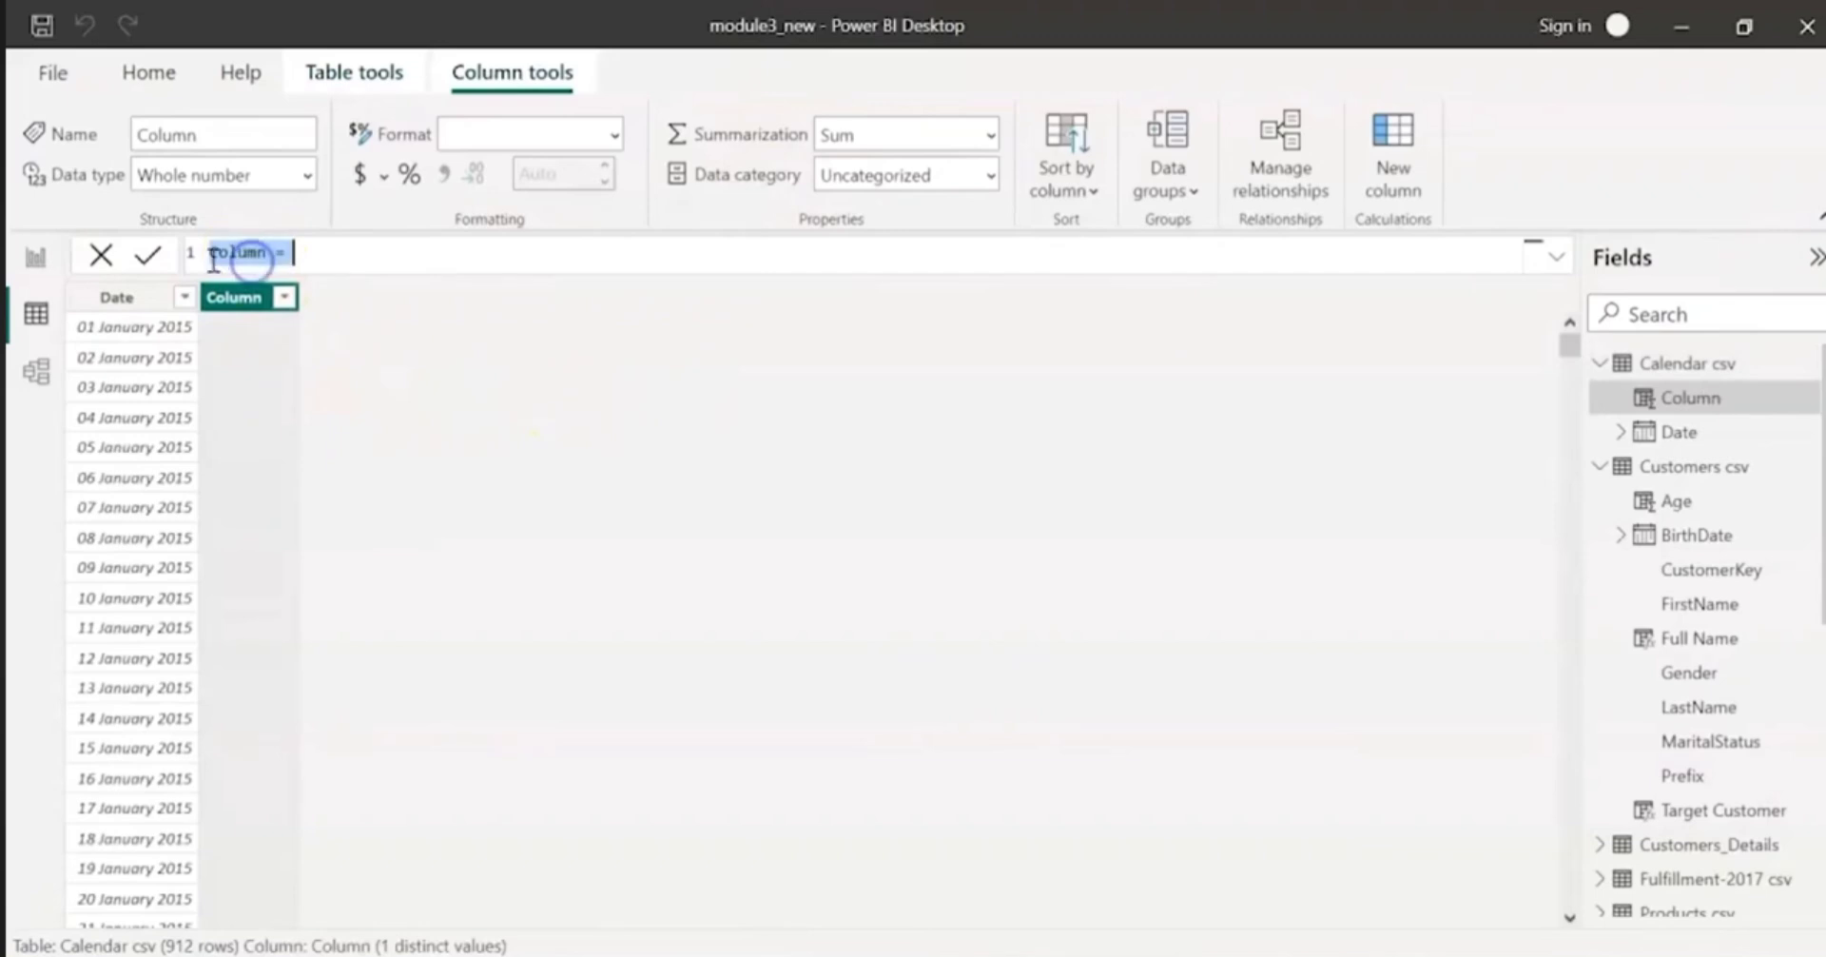
pyautogui.write("12 Days after = 'Calendar csv'[Date] + 12")
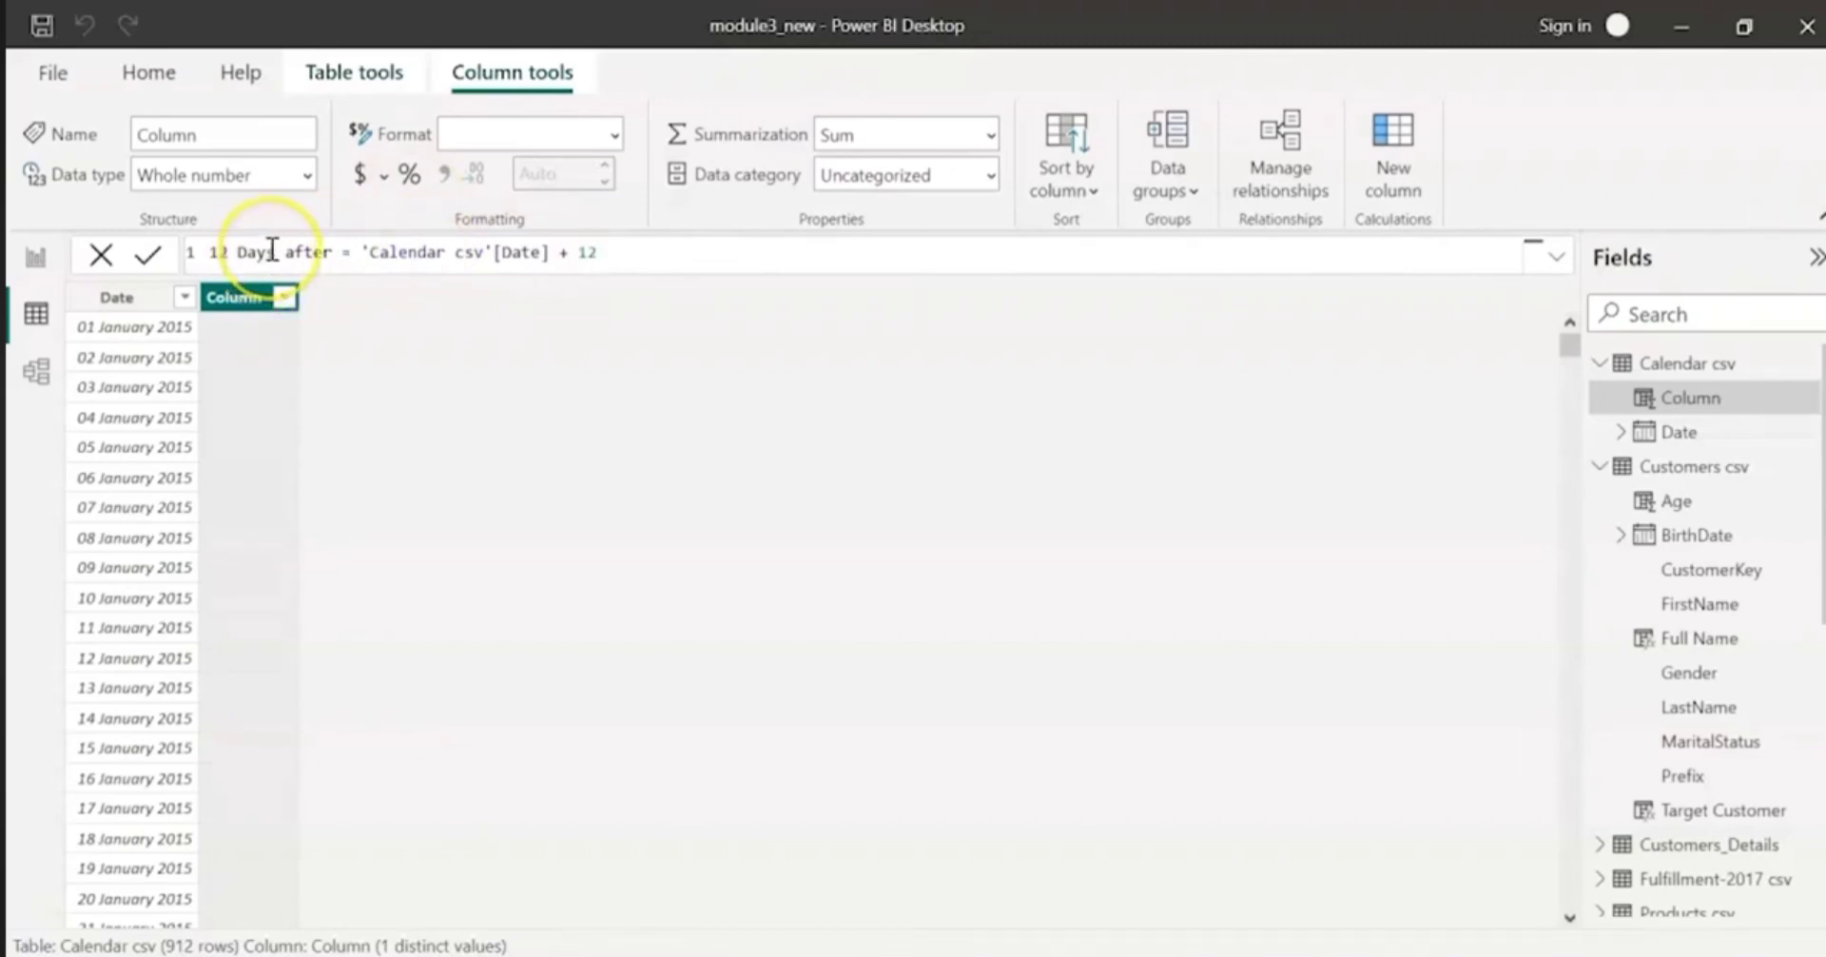
pyautogui.press('Return')
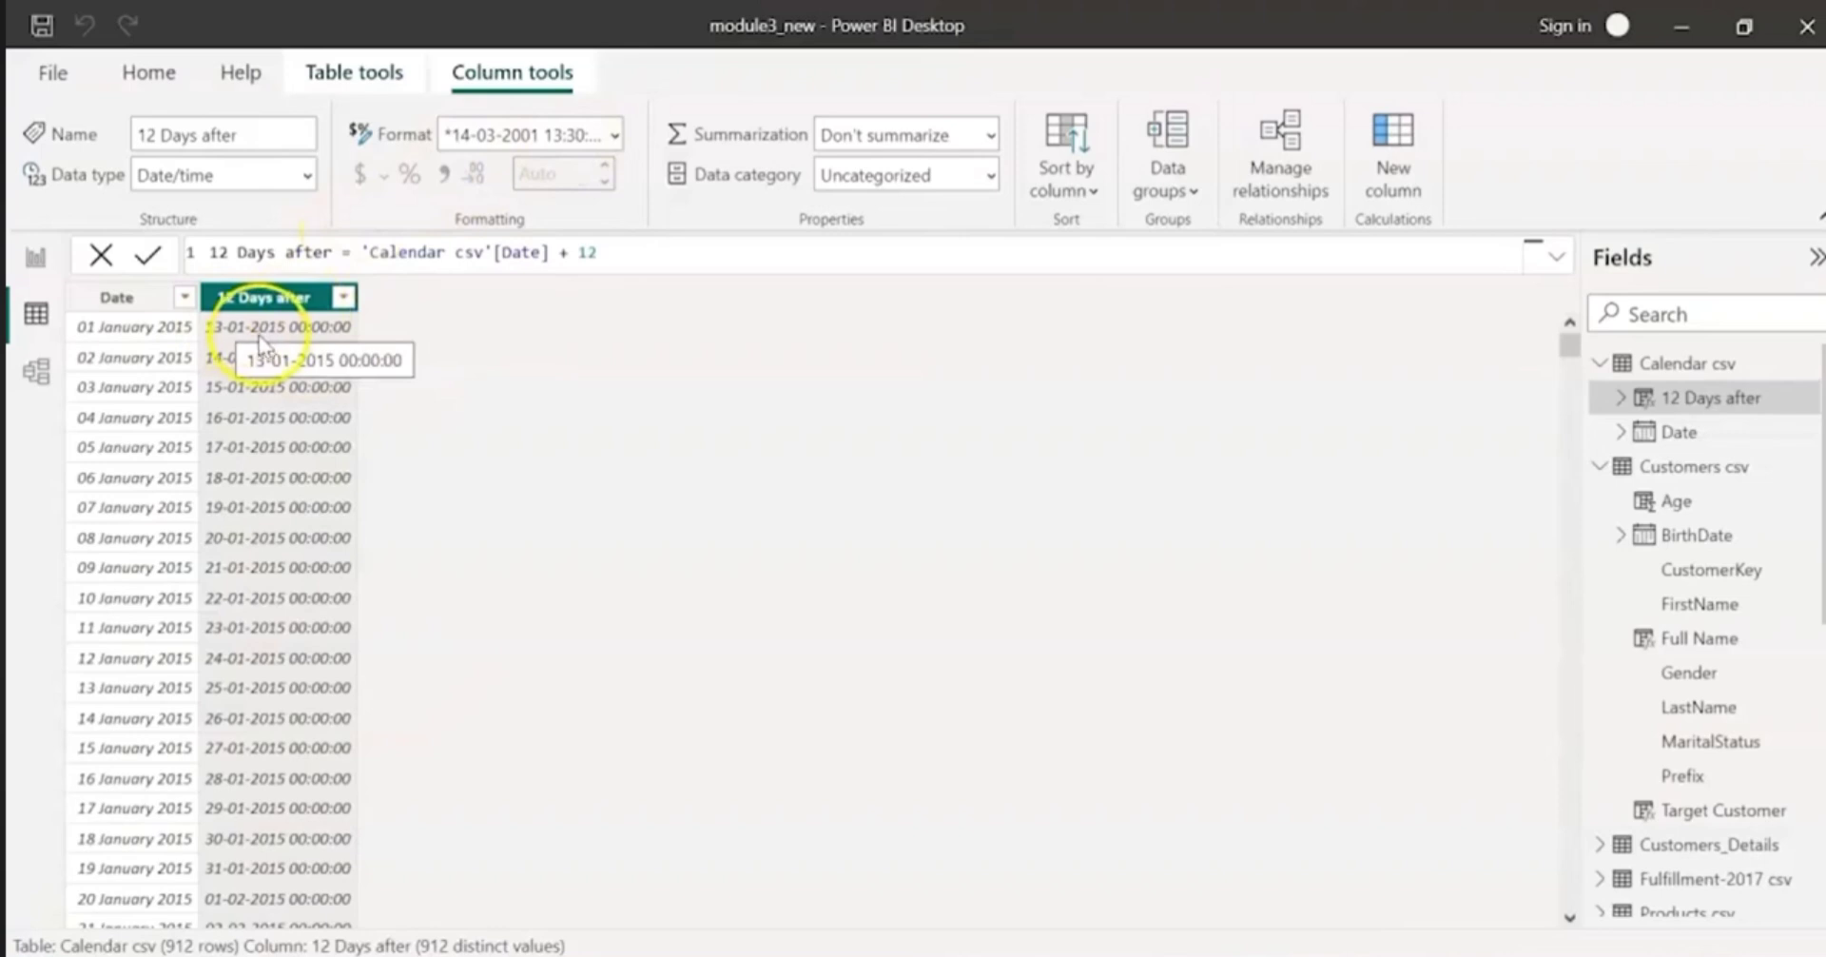
# Step: Format the 12 Days after column as 14 March 2001 (dd mmmm yyyy)
pyautogui.click(609, 133)
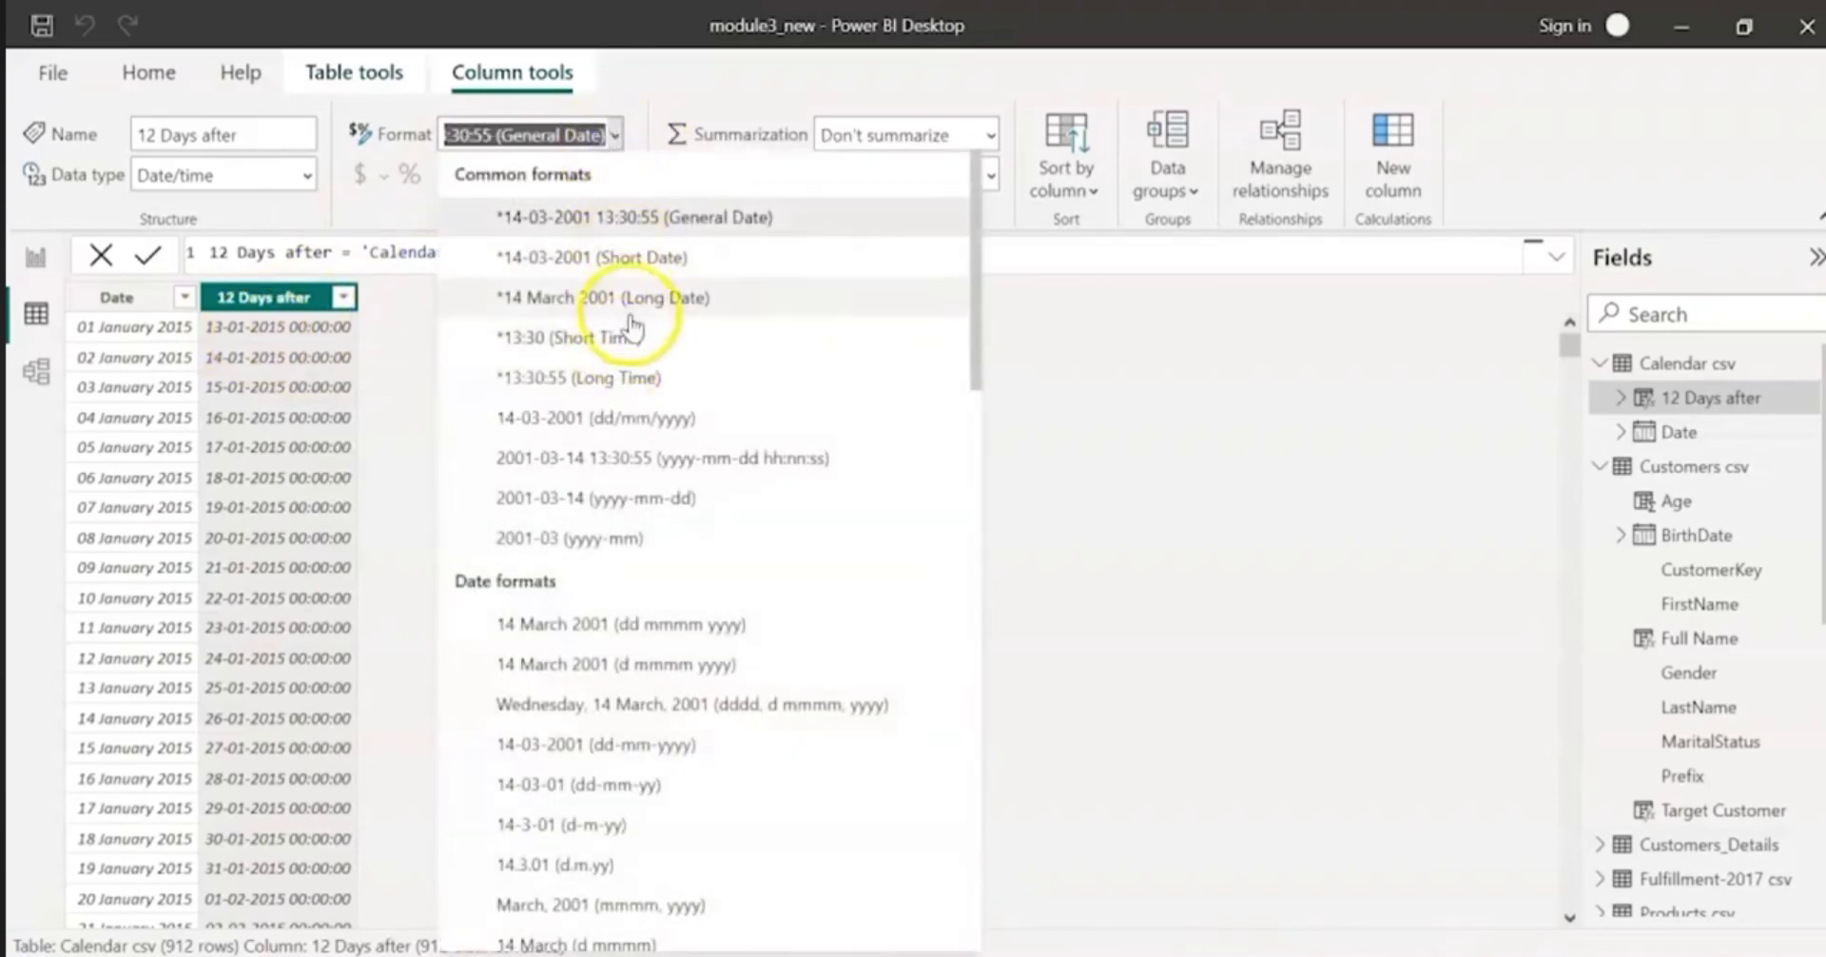
pyautogui.click(628, 628)
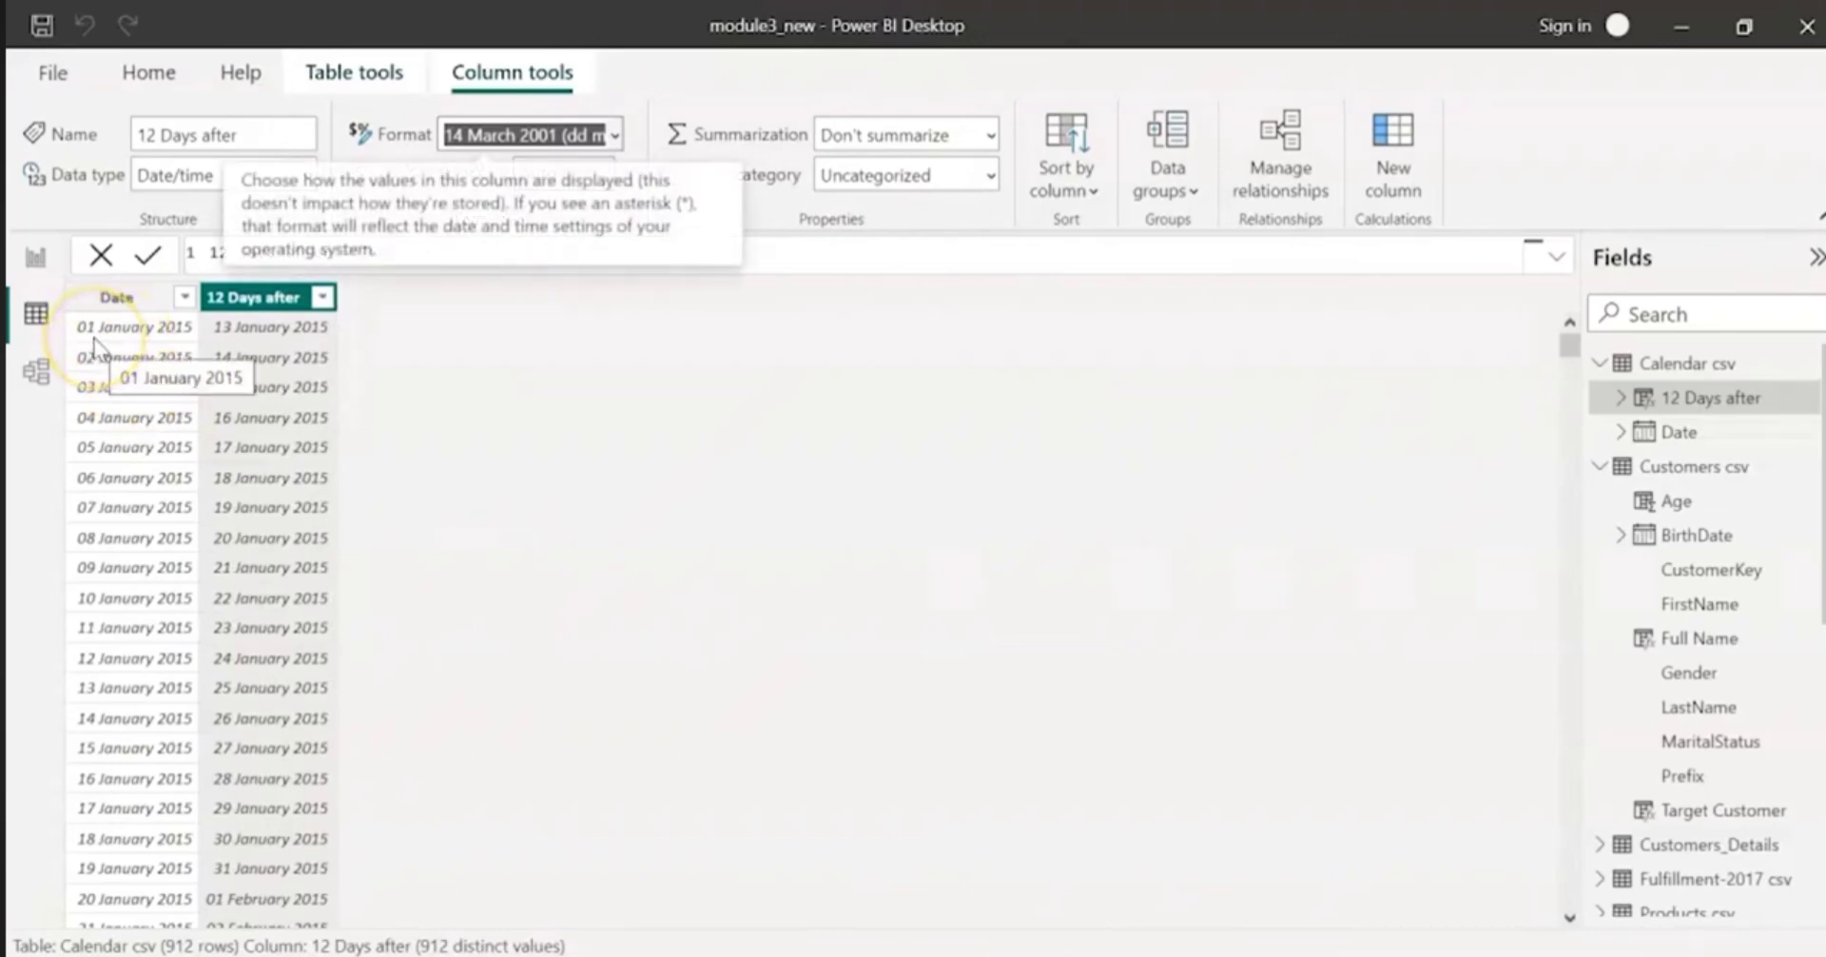
pyautogui.click(358, 359)
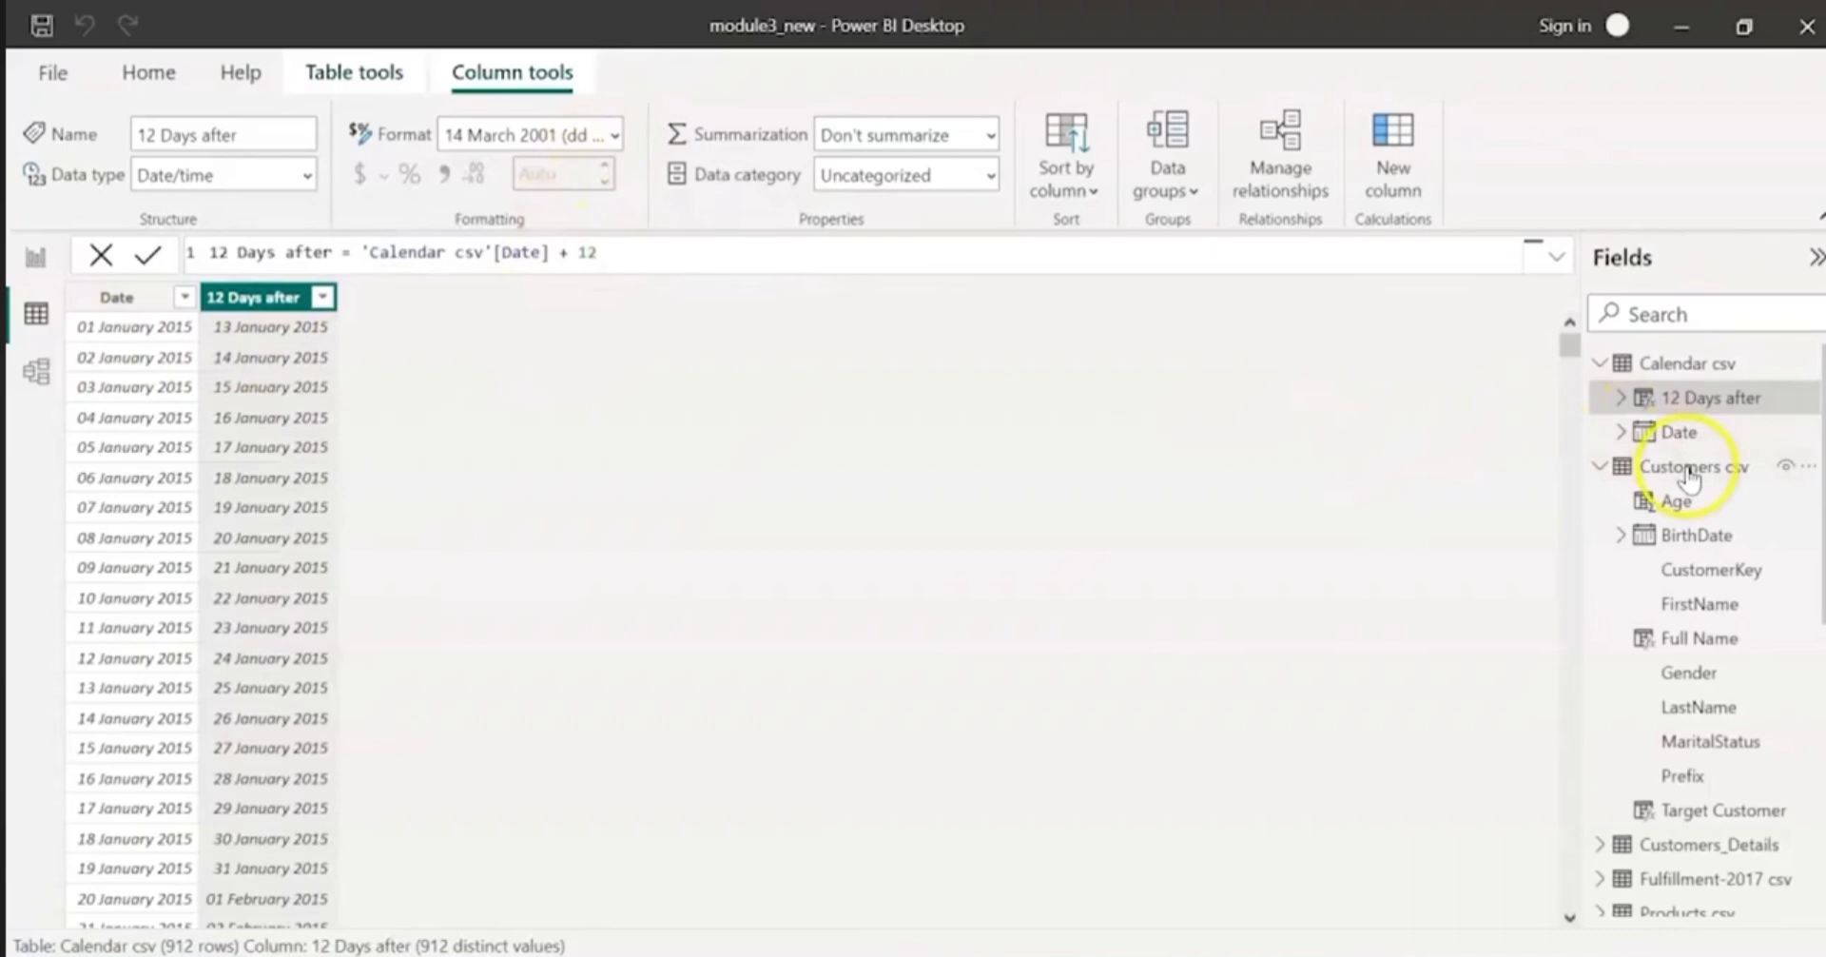
# Step: Set the format of the Cost column in Sales-2017 csv to Currency
pyautogui.scroll(-5, 1696, 473)
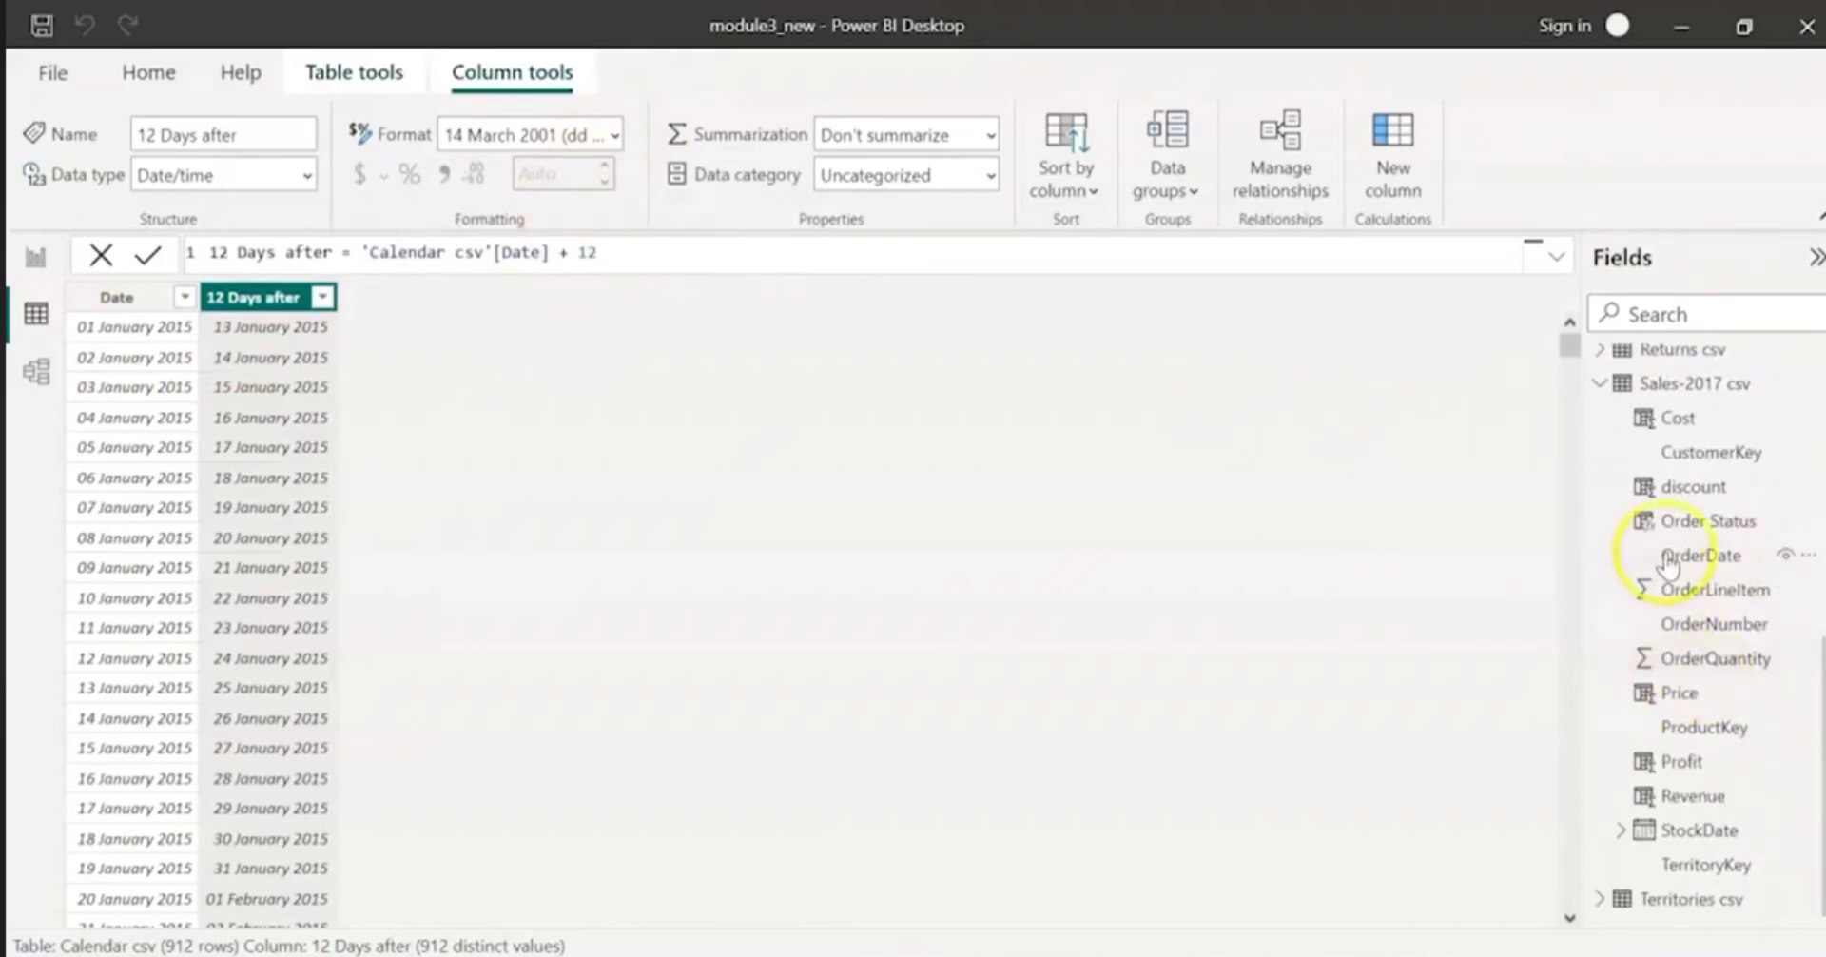
pyautogui.click(1689, 428)
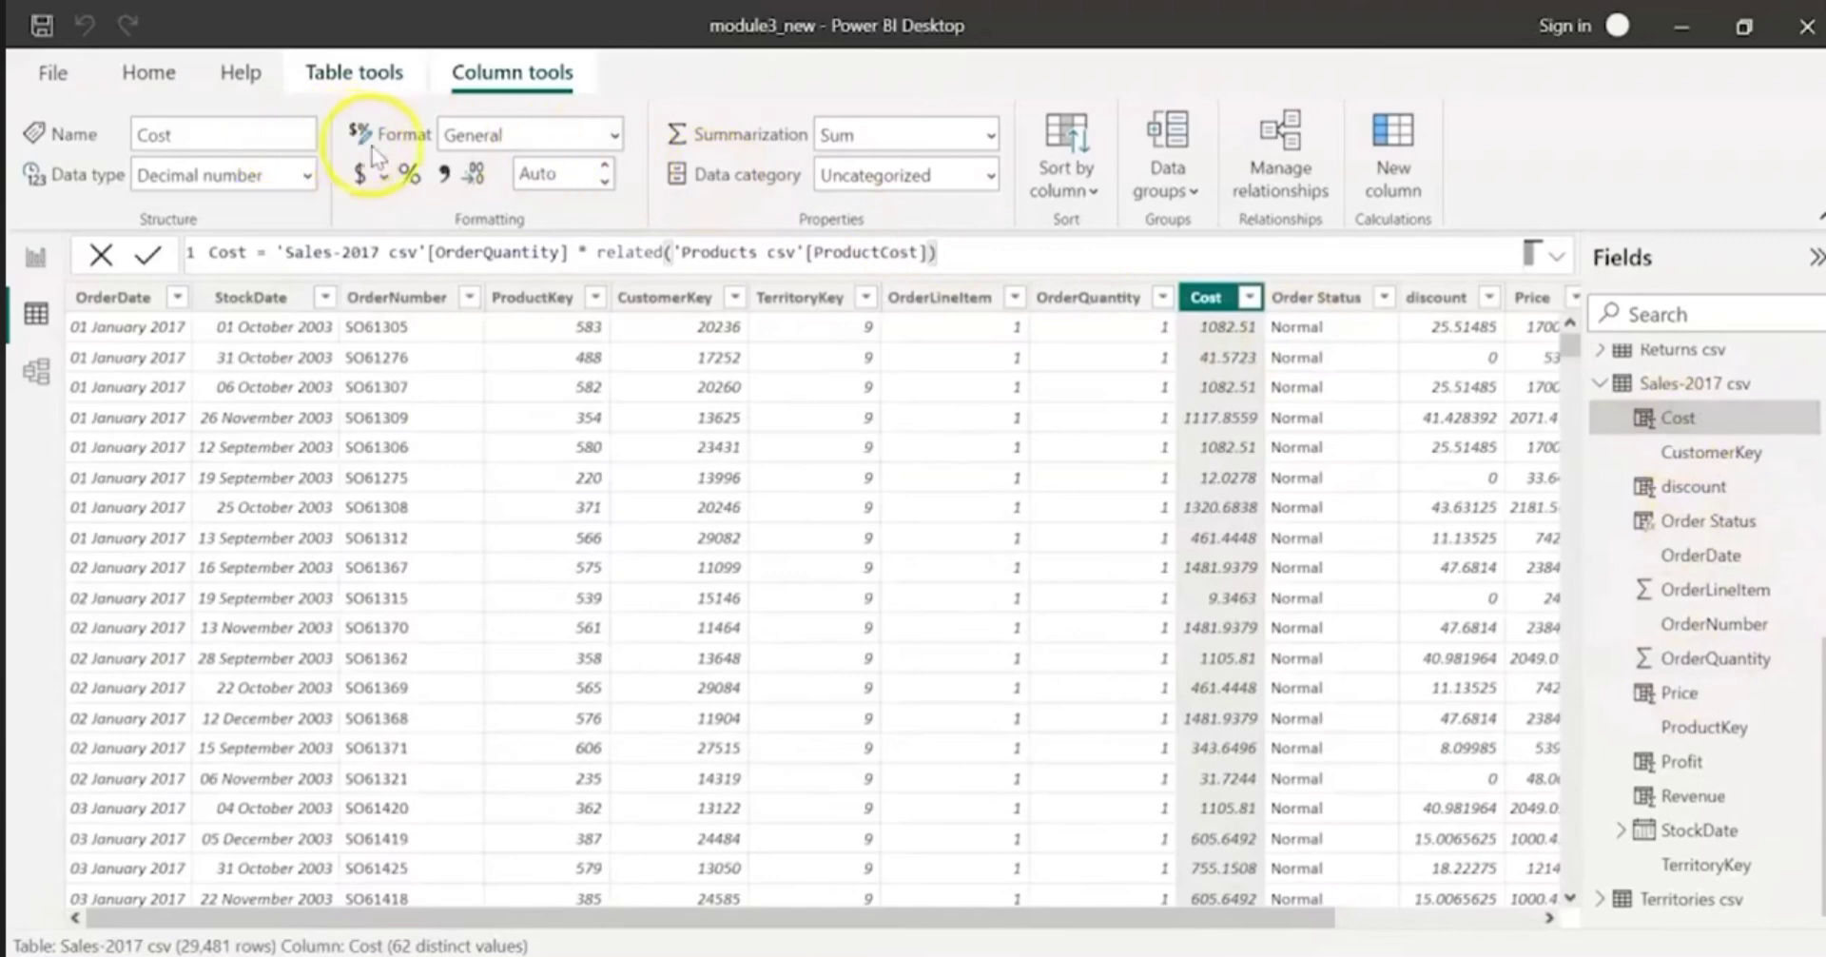
pyautogui.click(610, 134)
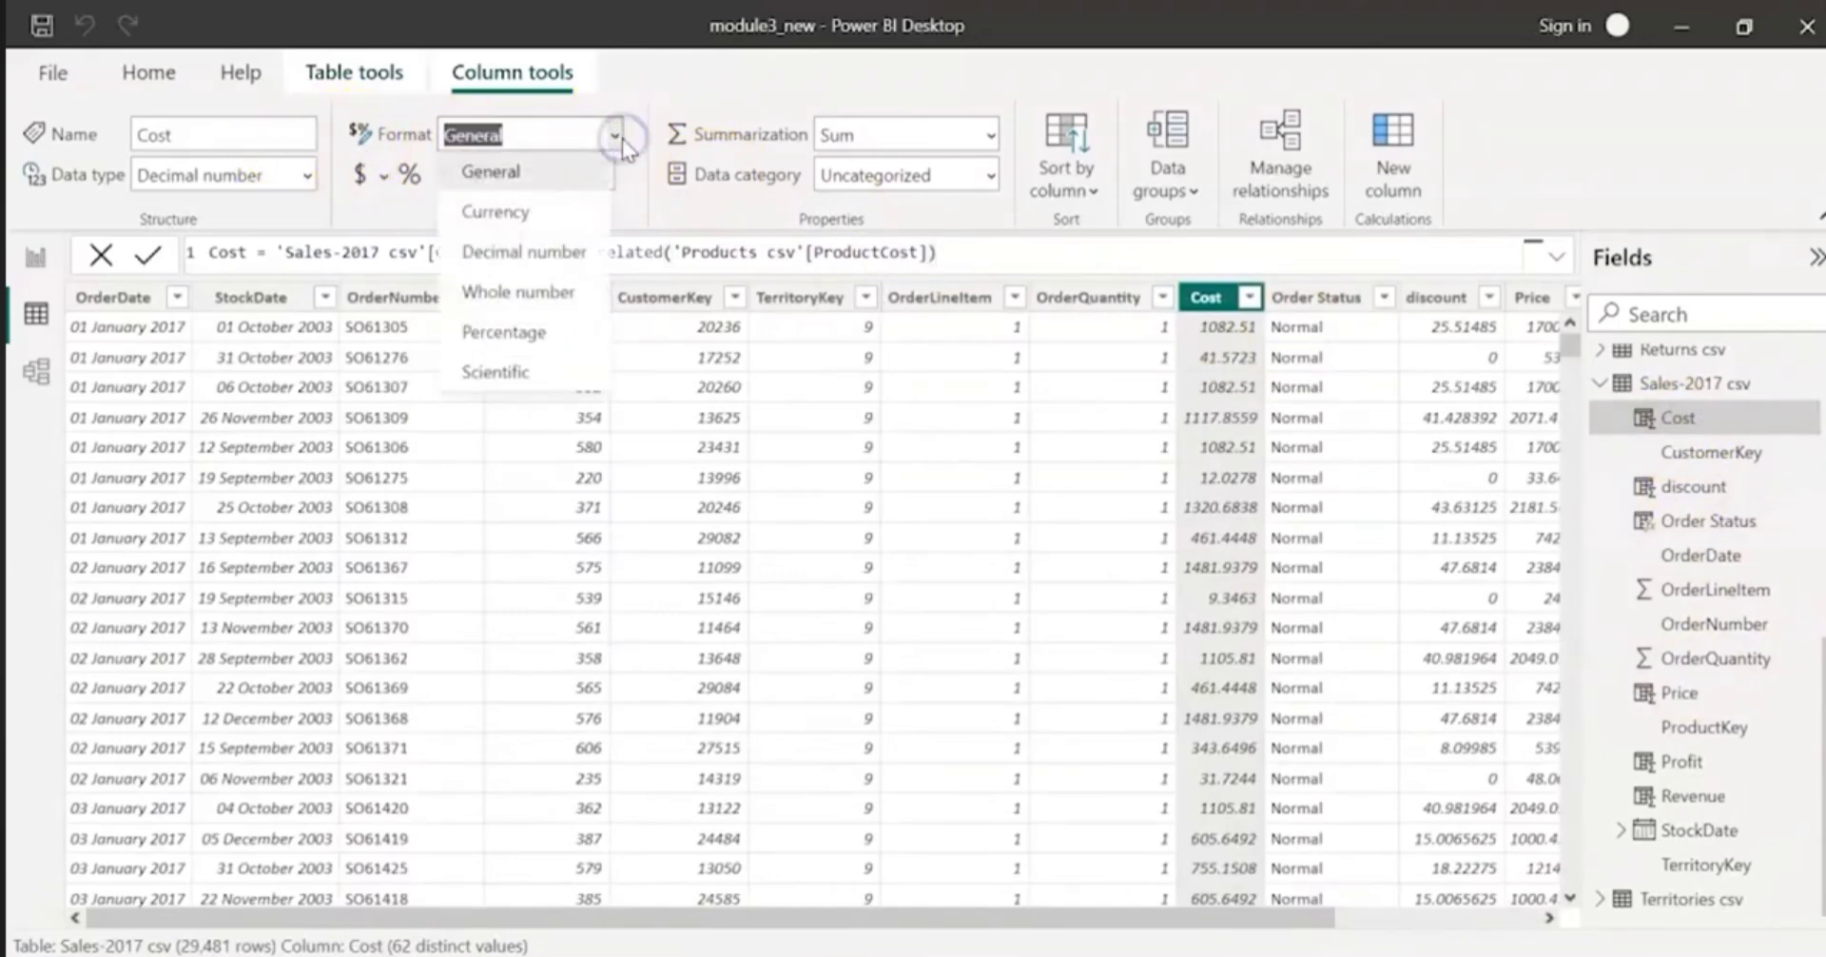
pyautogui.click(577, 211)
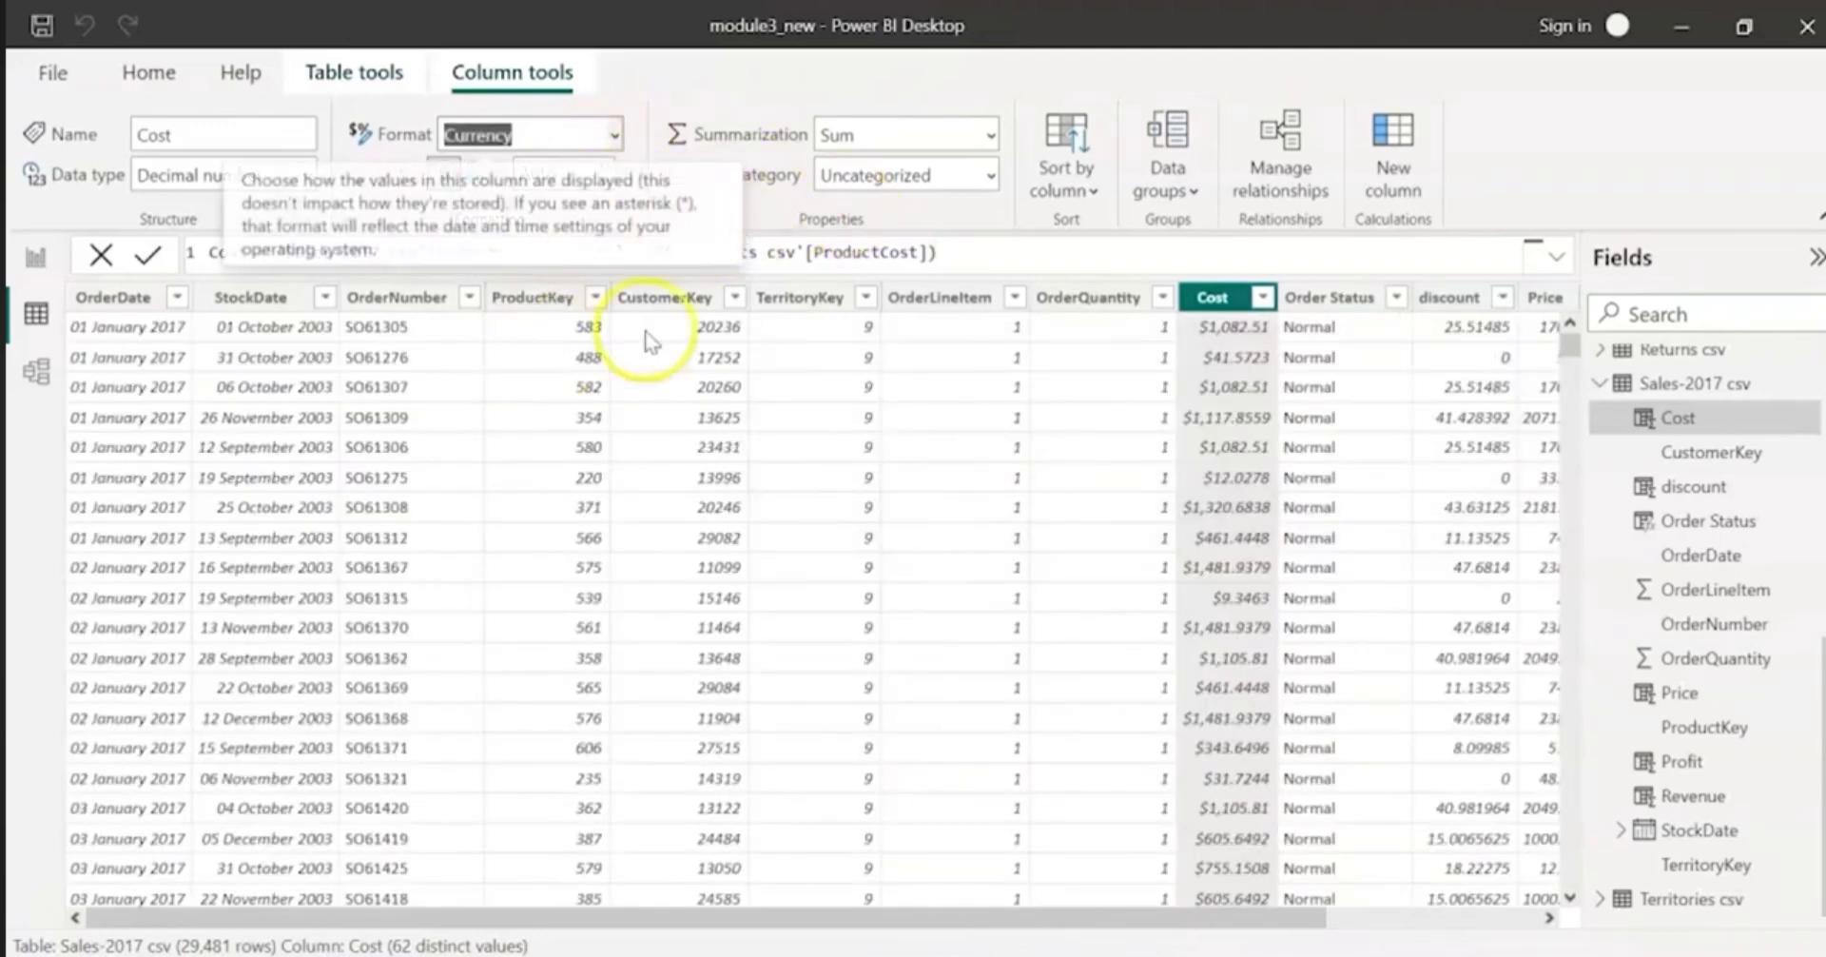
pyautogui.click(866, 219)
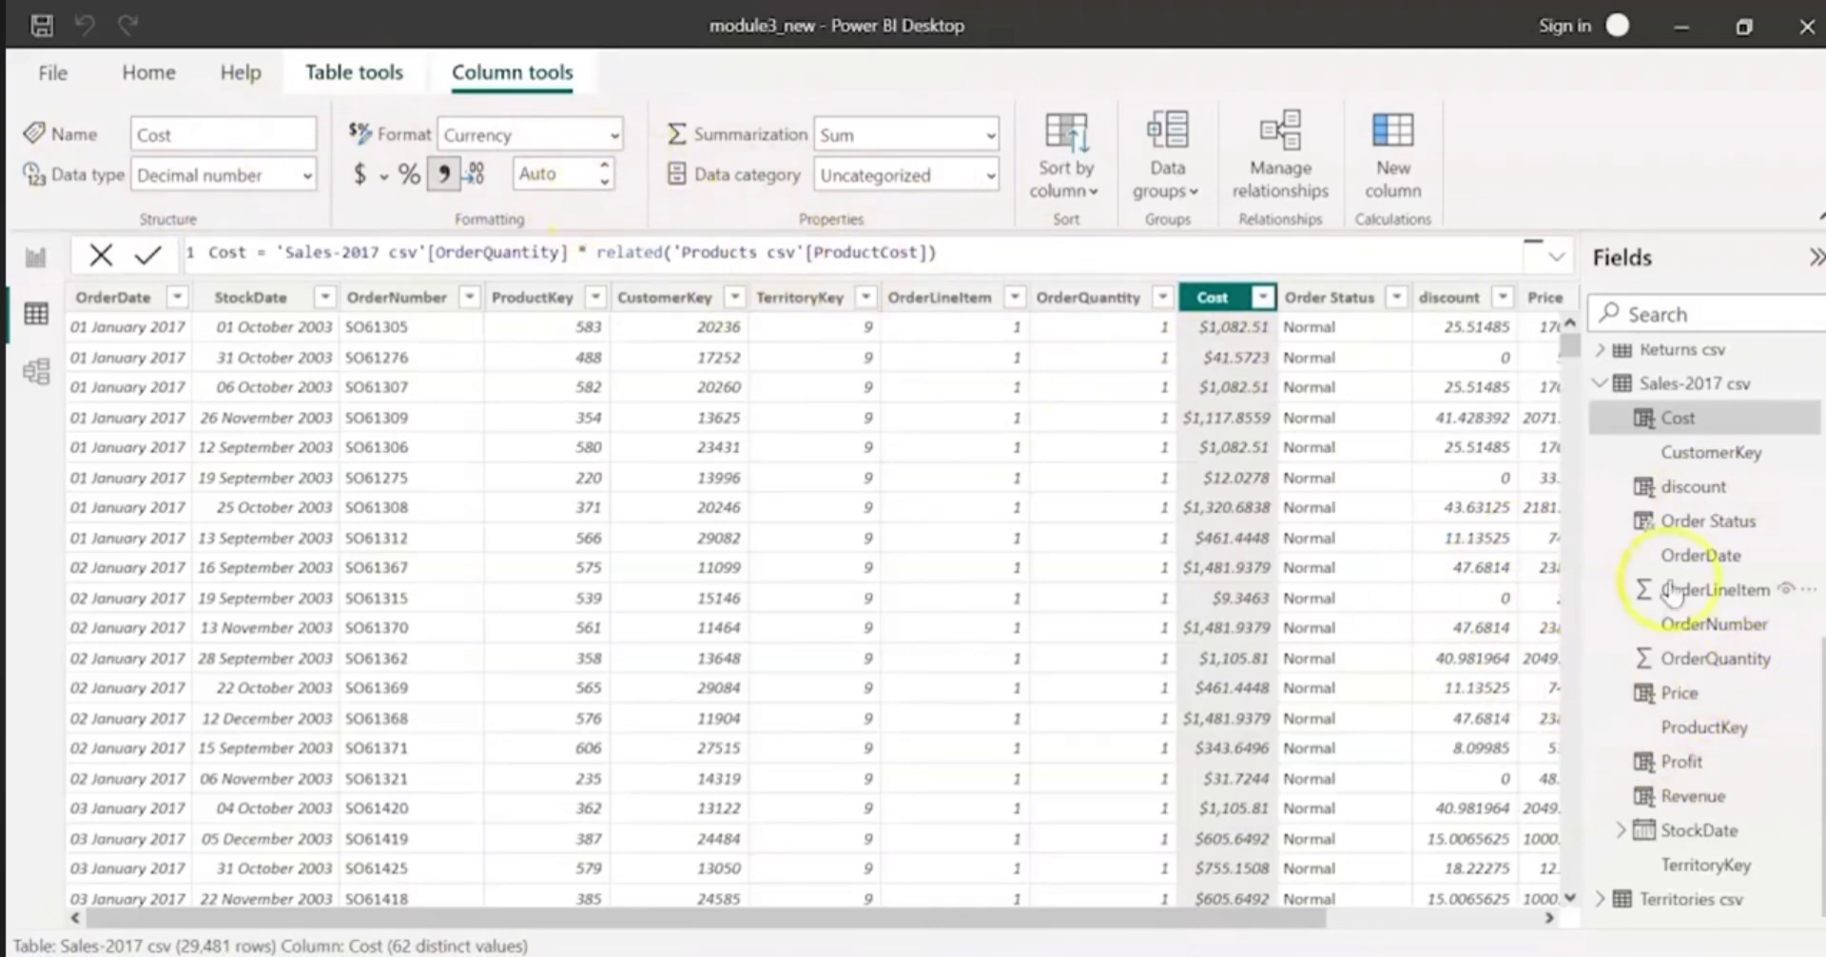
# Step: Select the Date column of Calendar csv and expand the Customers_Details table to look over its fields
pyautogui.scroll(10, 1726, 580)
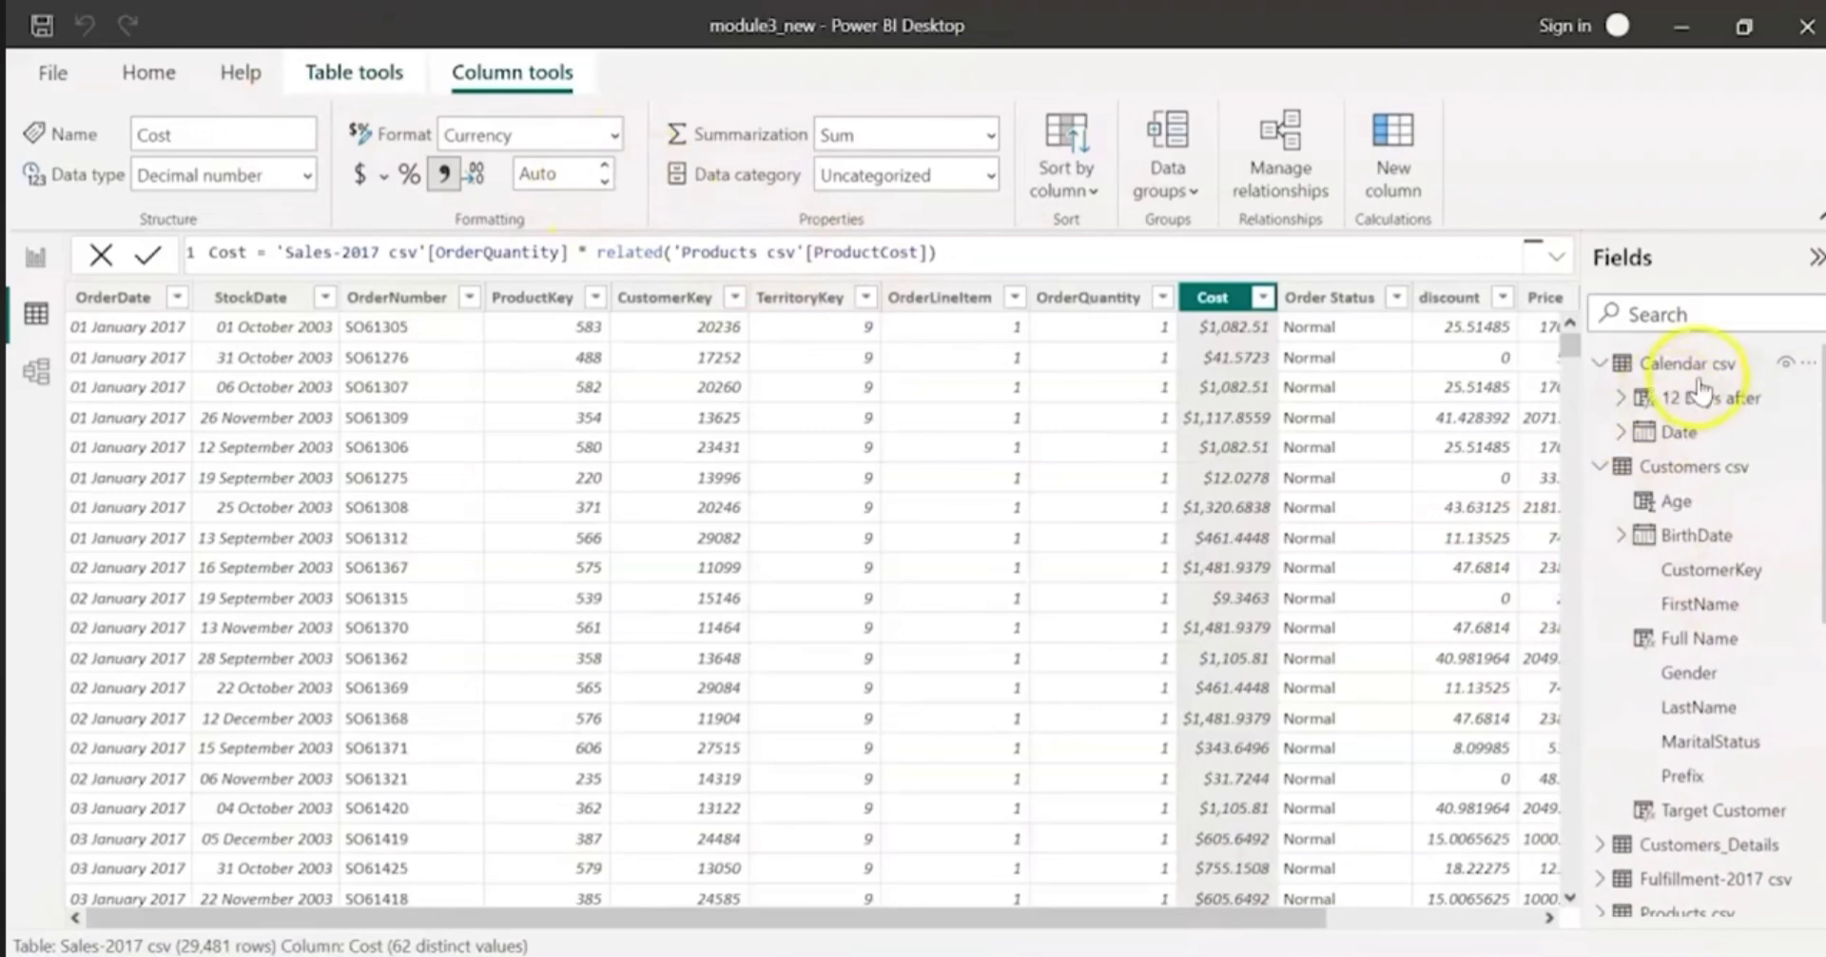
pyautogui.click(1684, 433)
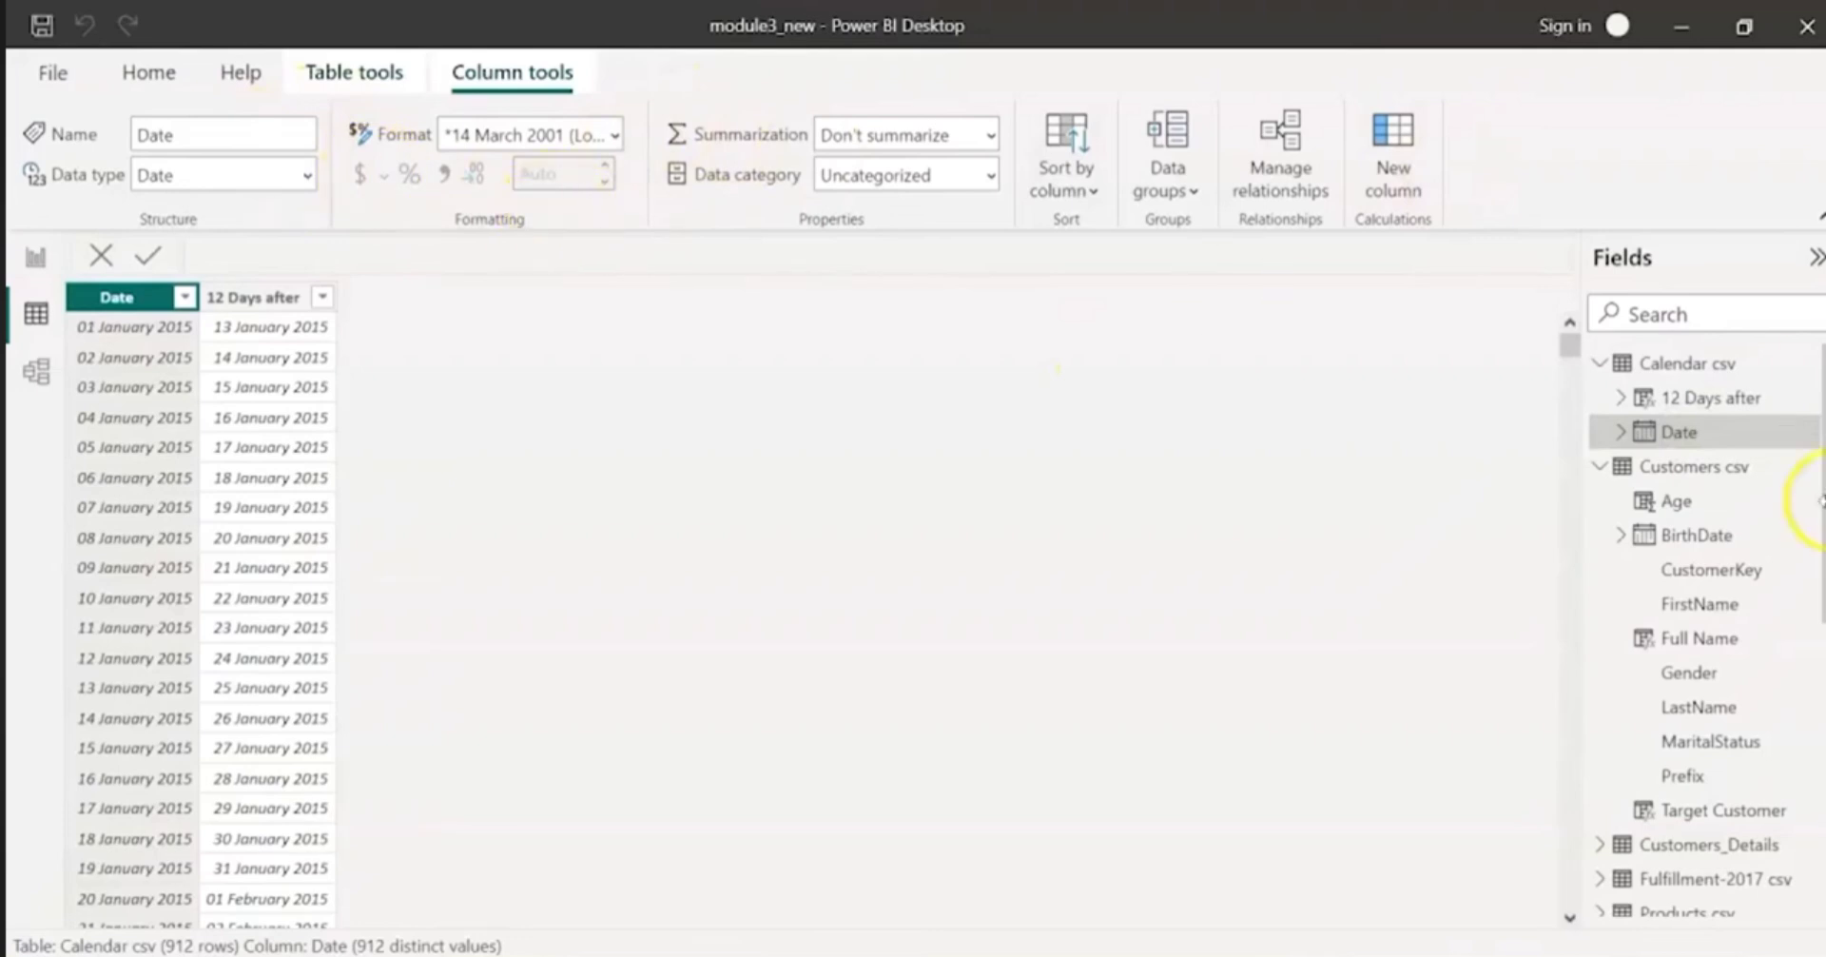
pyautogui.scroll(-2, 1746, 680)
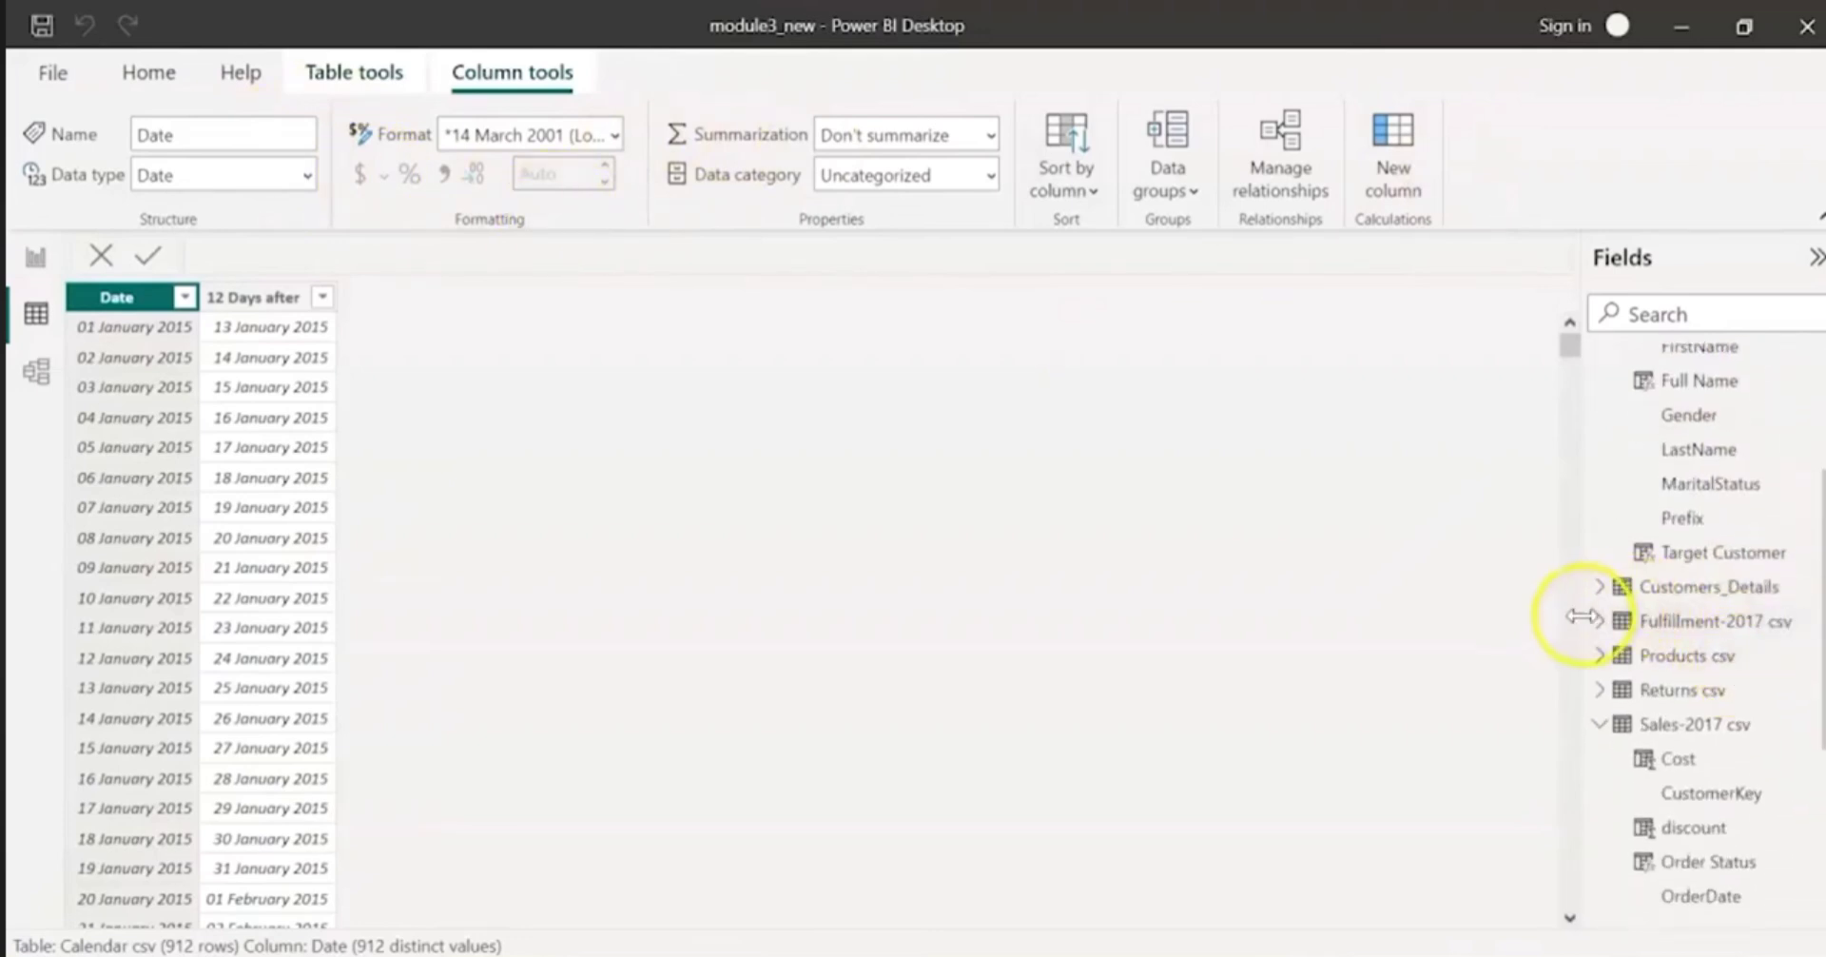
pyautogui.click(1595, 588)
pyautogui.click(1590, 590)
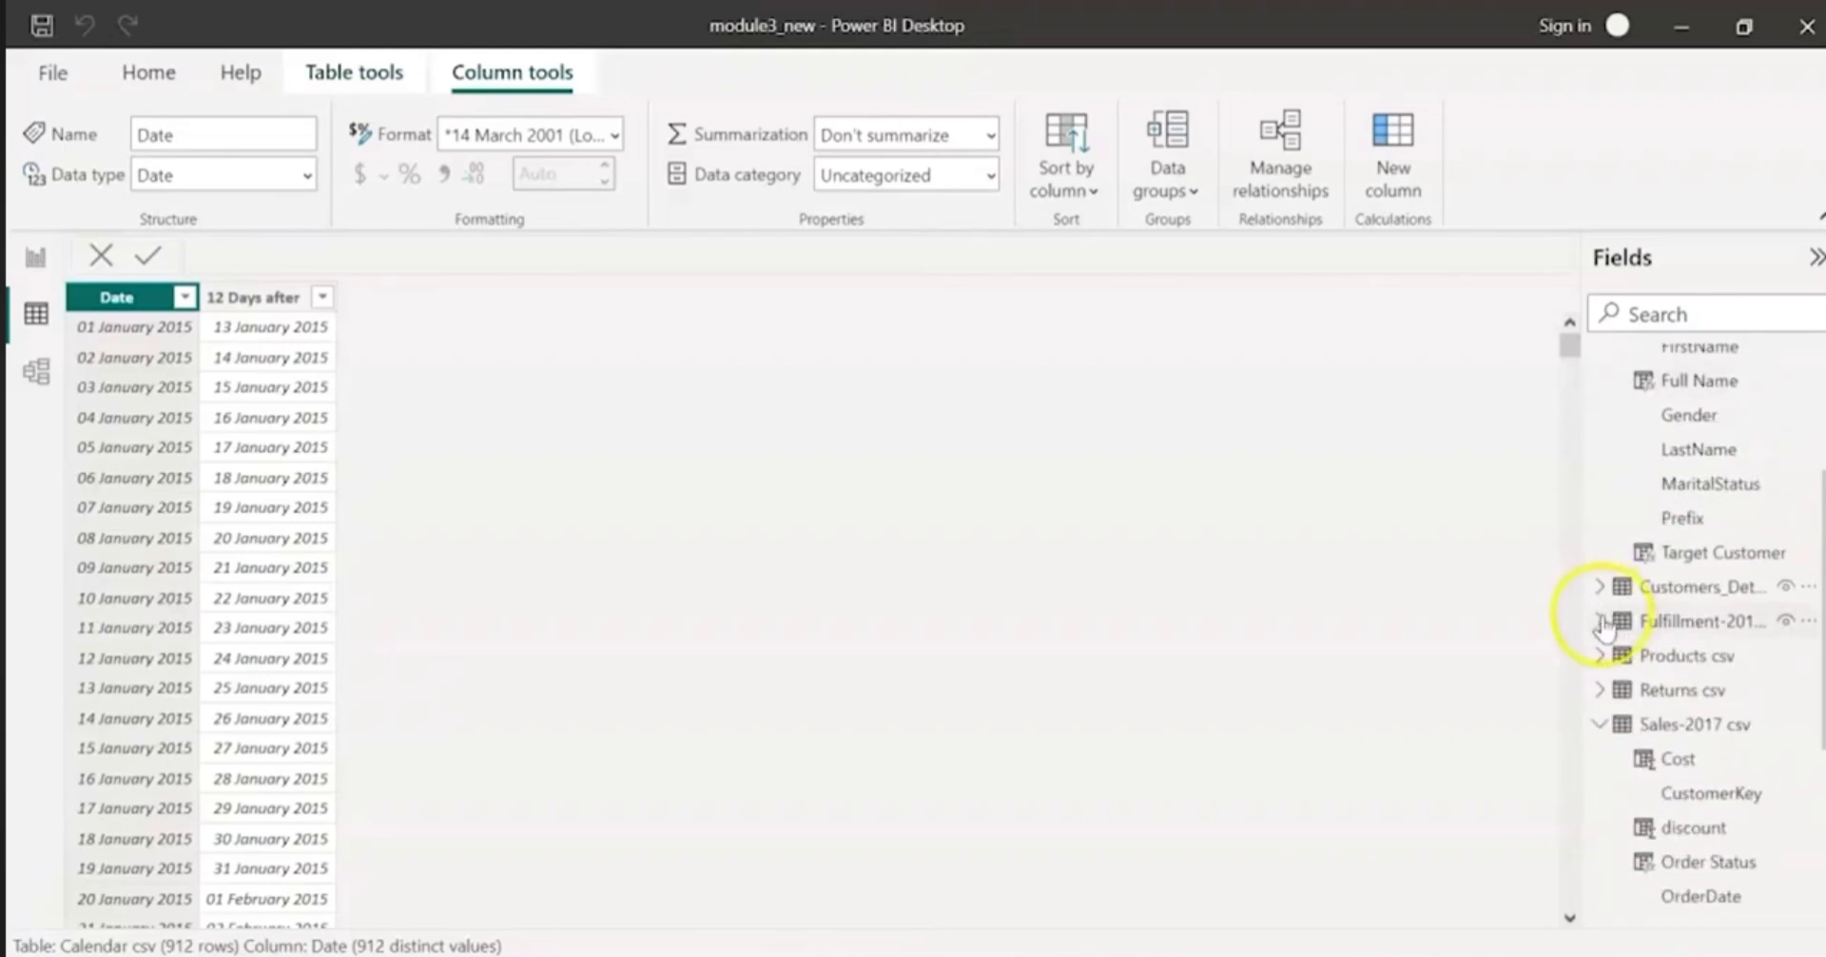
pyautogui.click(1600, 591)
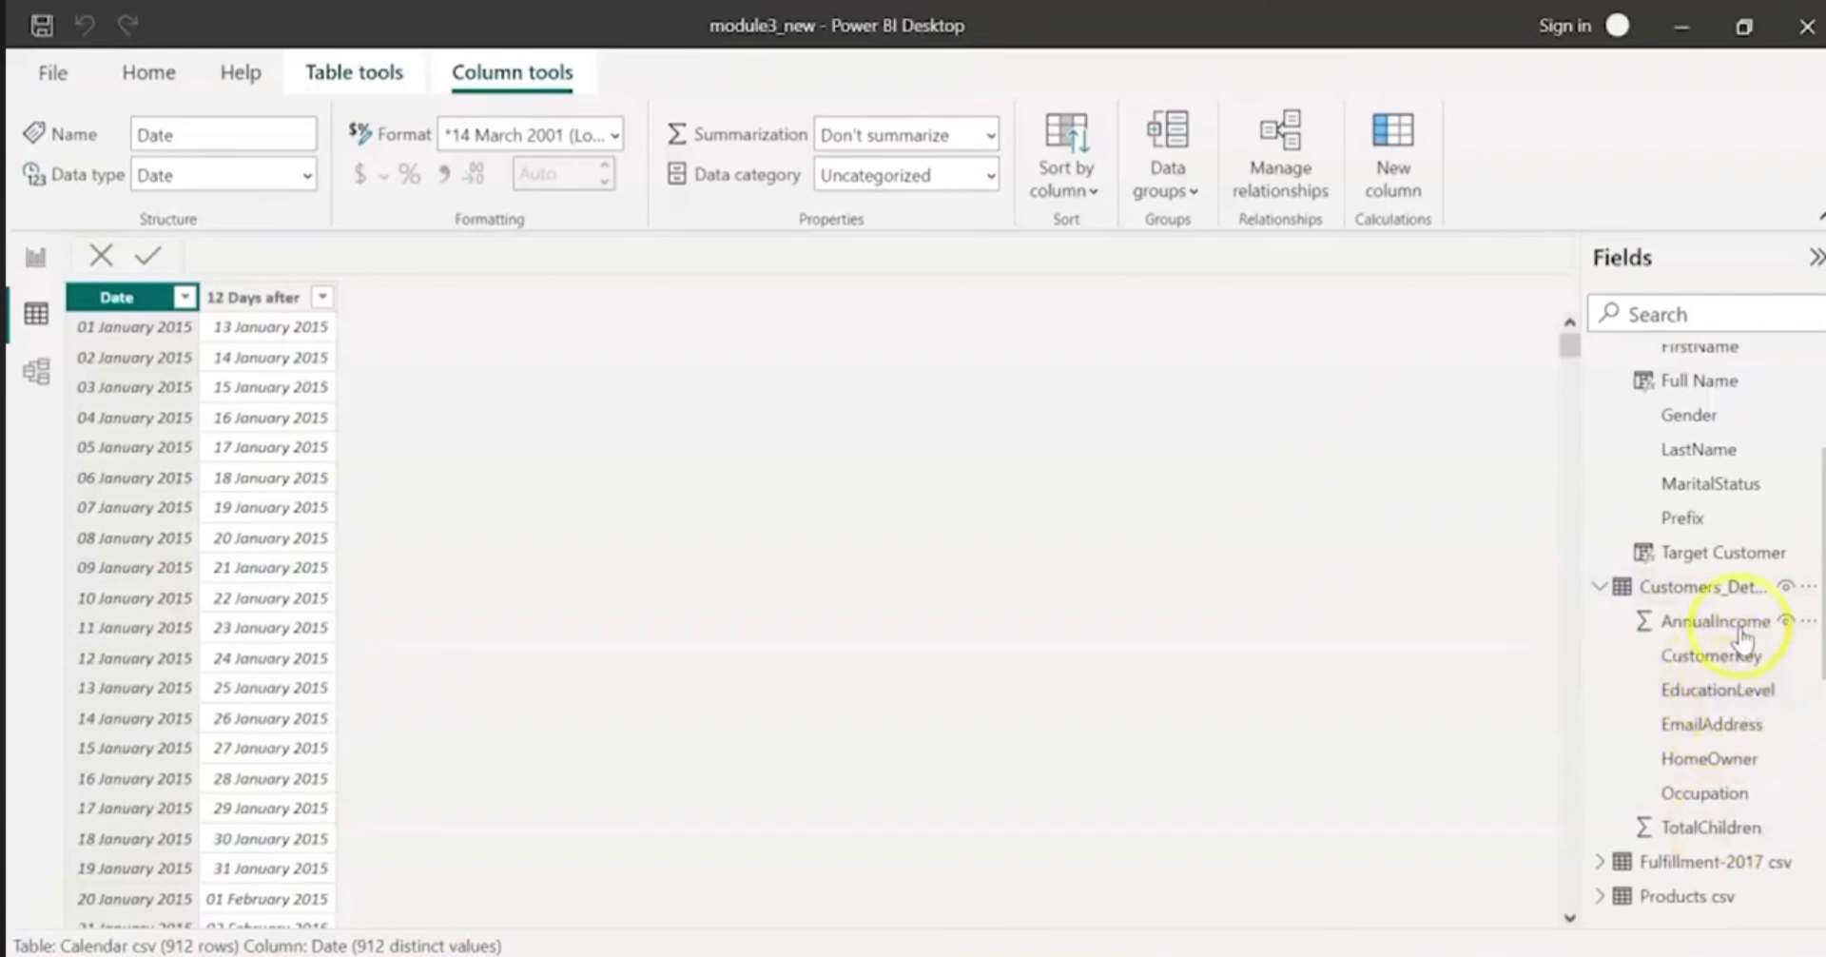
pyautogui.scroll(3, 1731, 671)
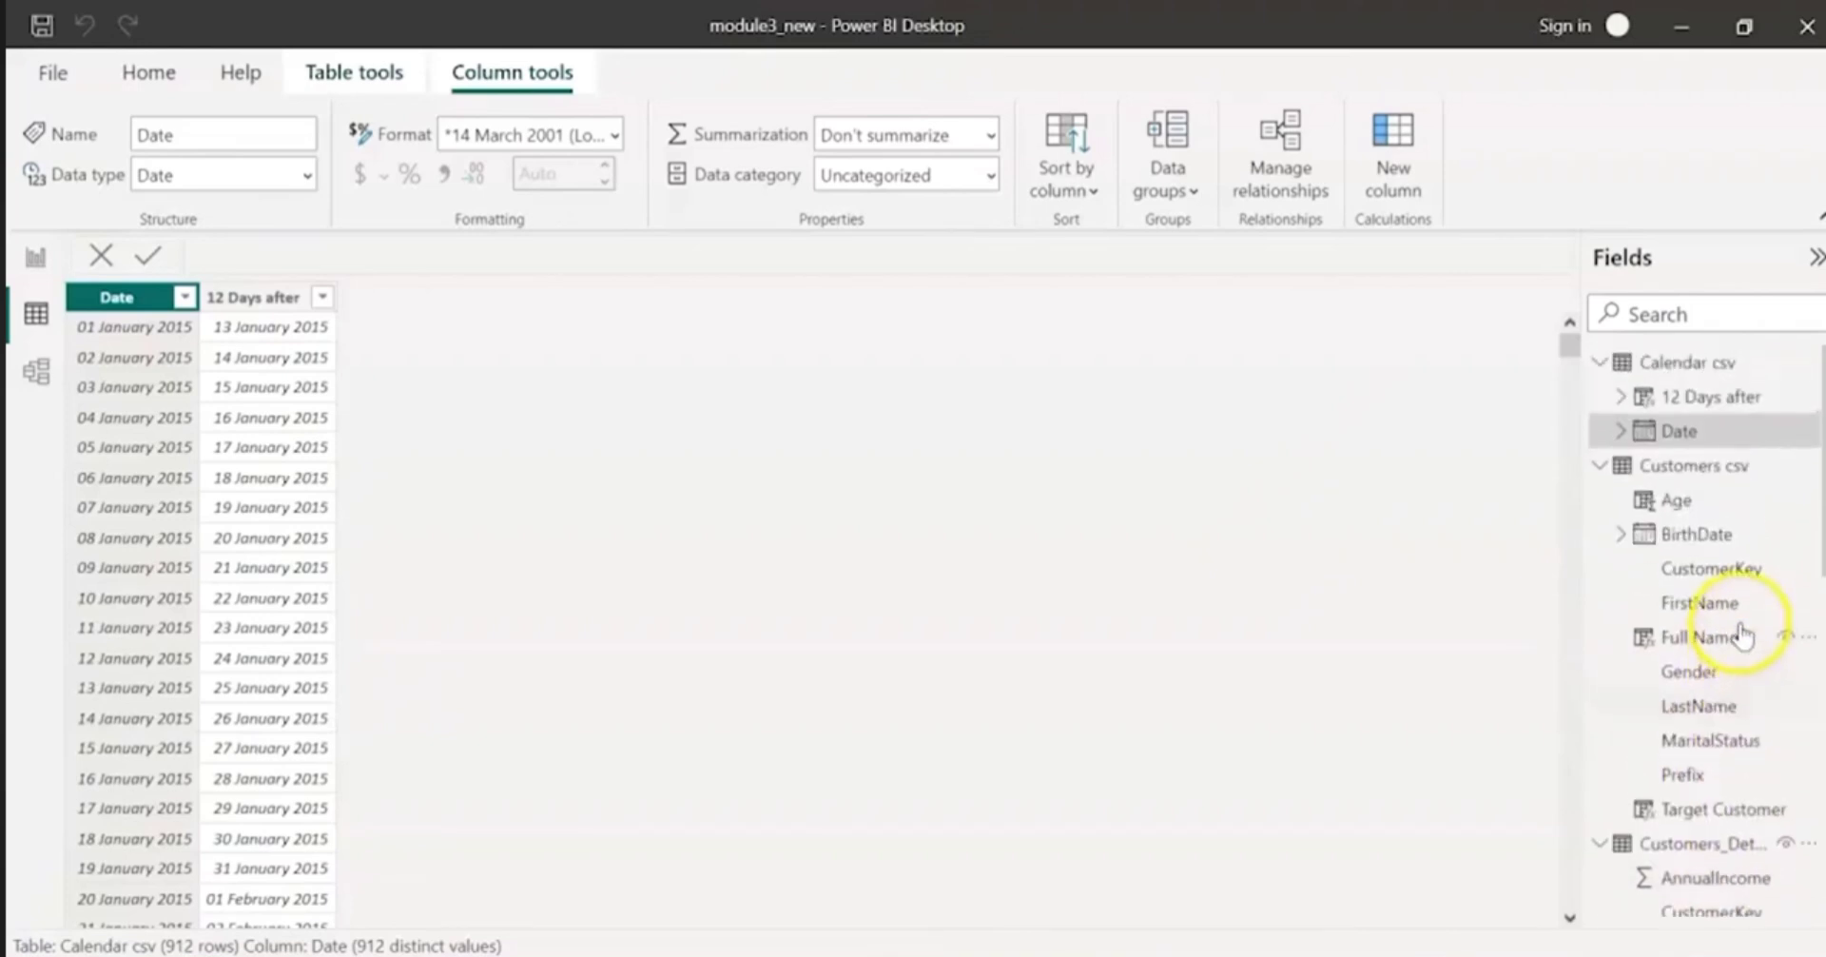
# Step: Examine the format and data type options of the Full Name column in Customers csv and the formats for Date in Calendar csv
pyautogui.click(1684, 605)
pyautogui.click(1688, 637)
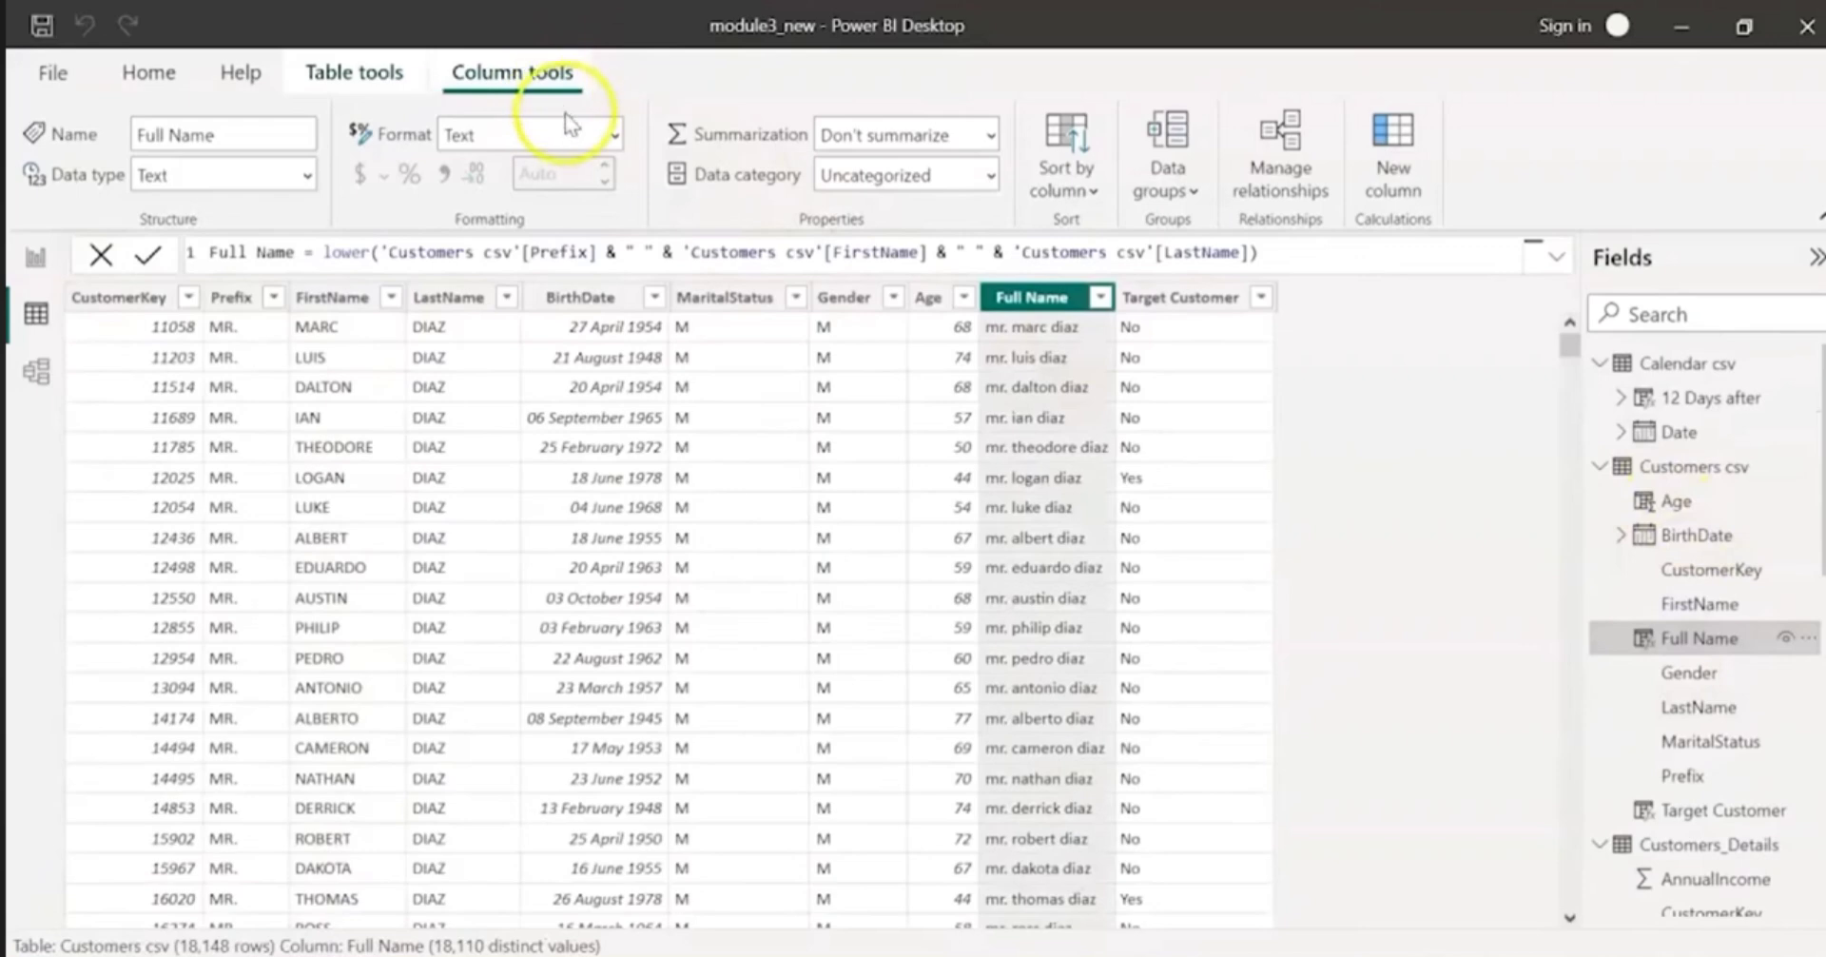
pyautogui.click(609, 138)
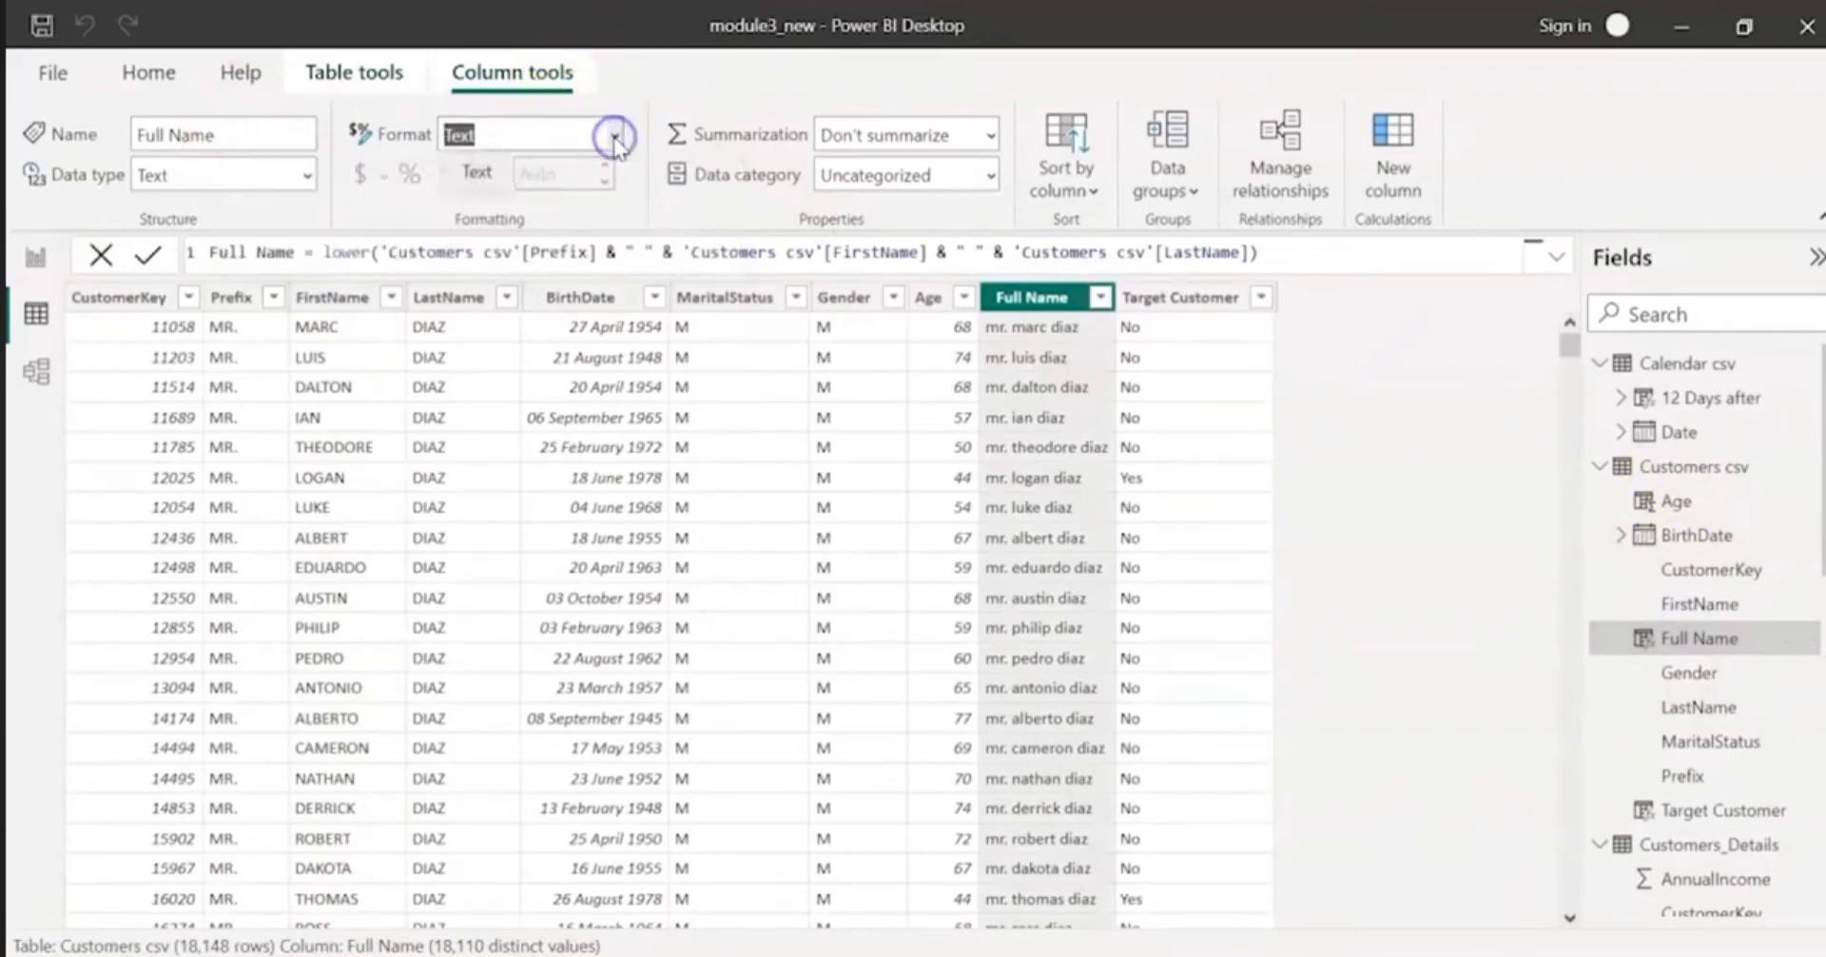
pyautogui.click(302, 177)
pyautogui.click(302, 177)
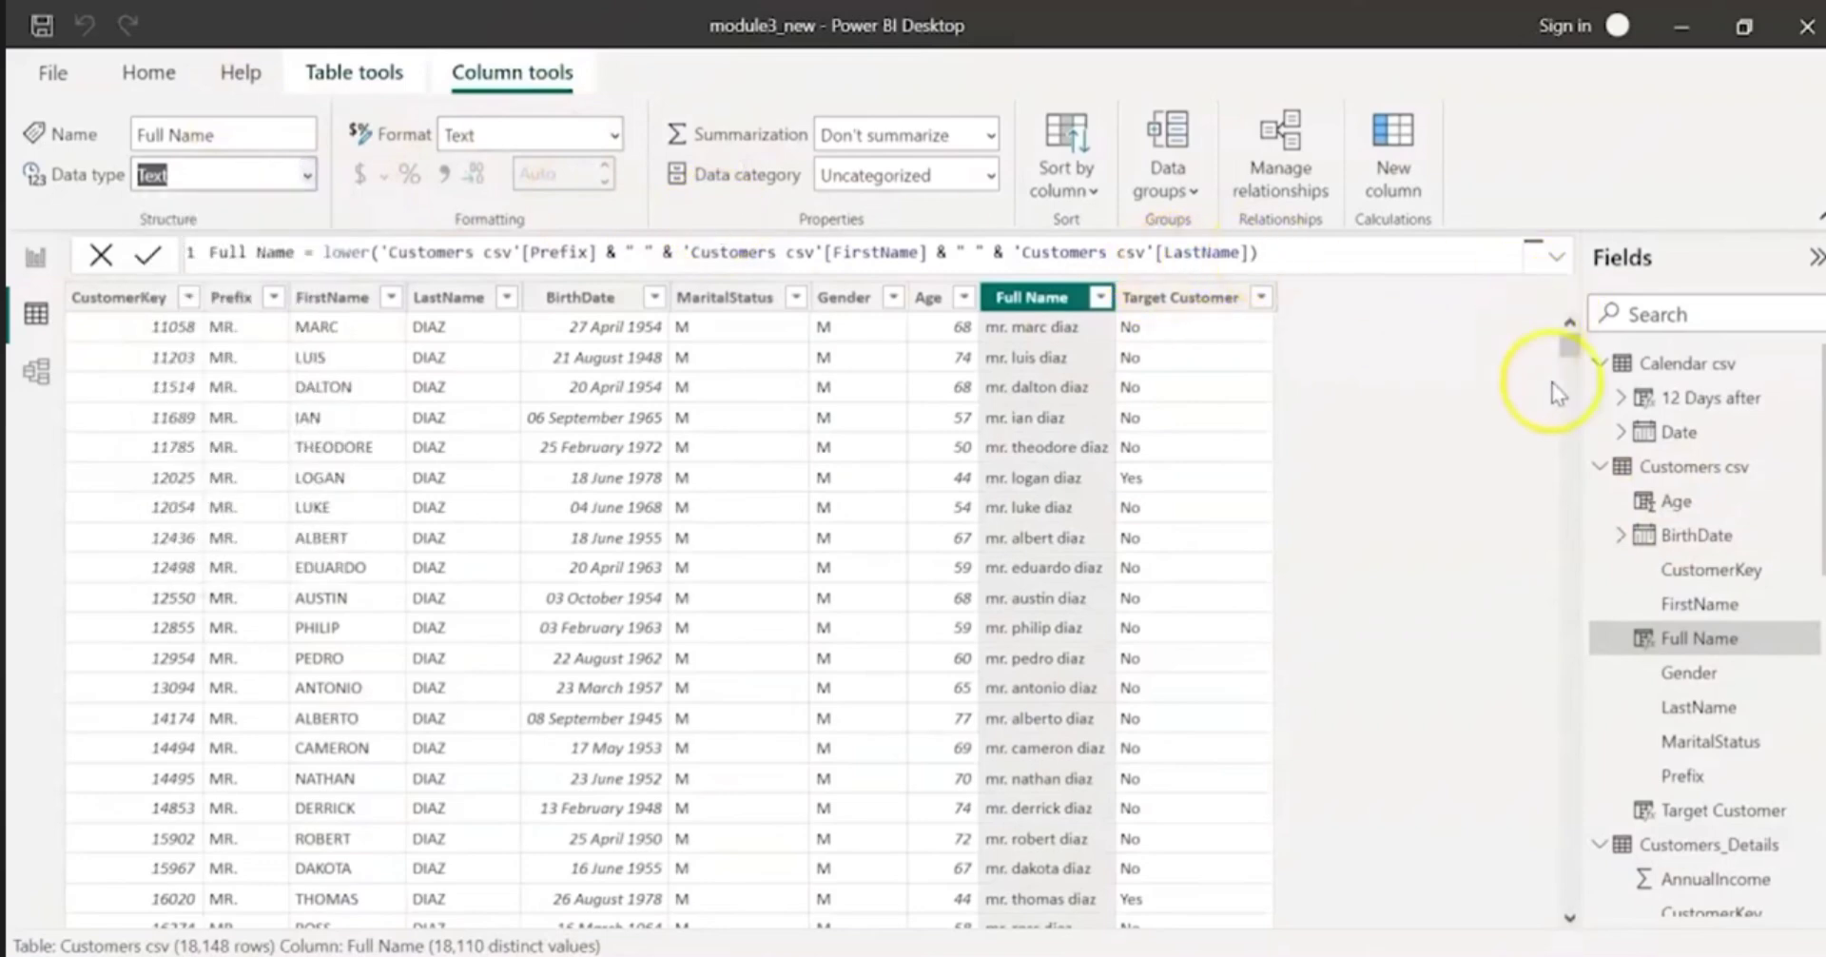
pyautogui.click(1655, 433)
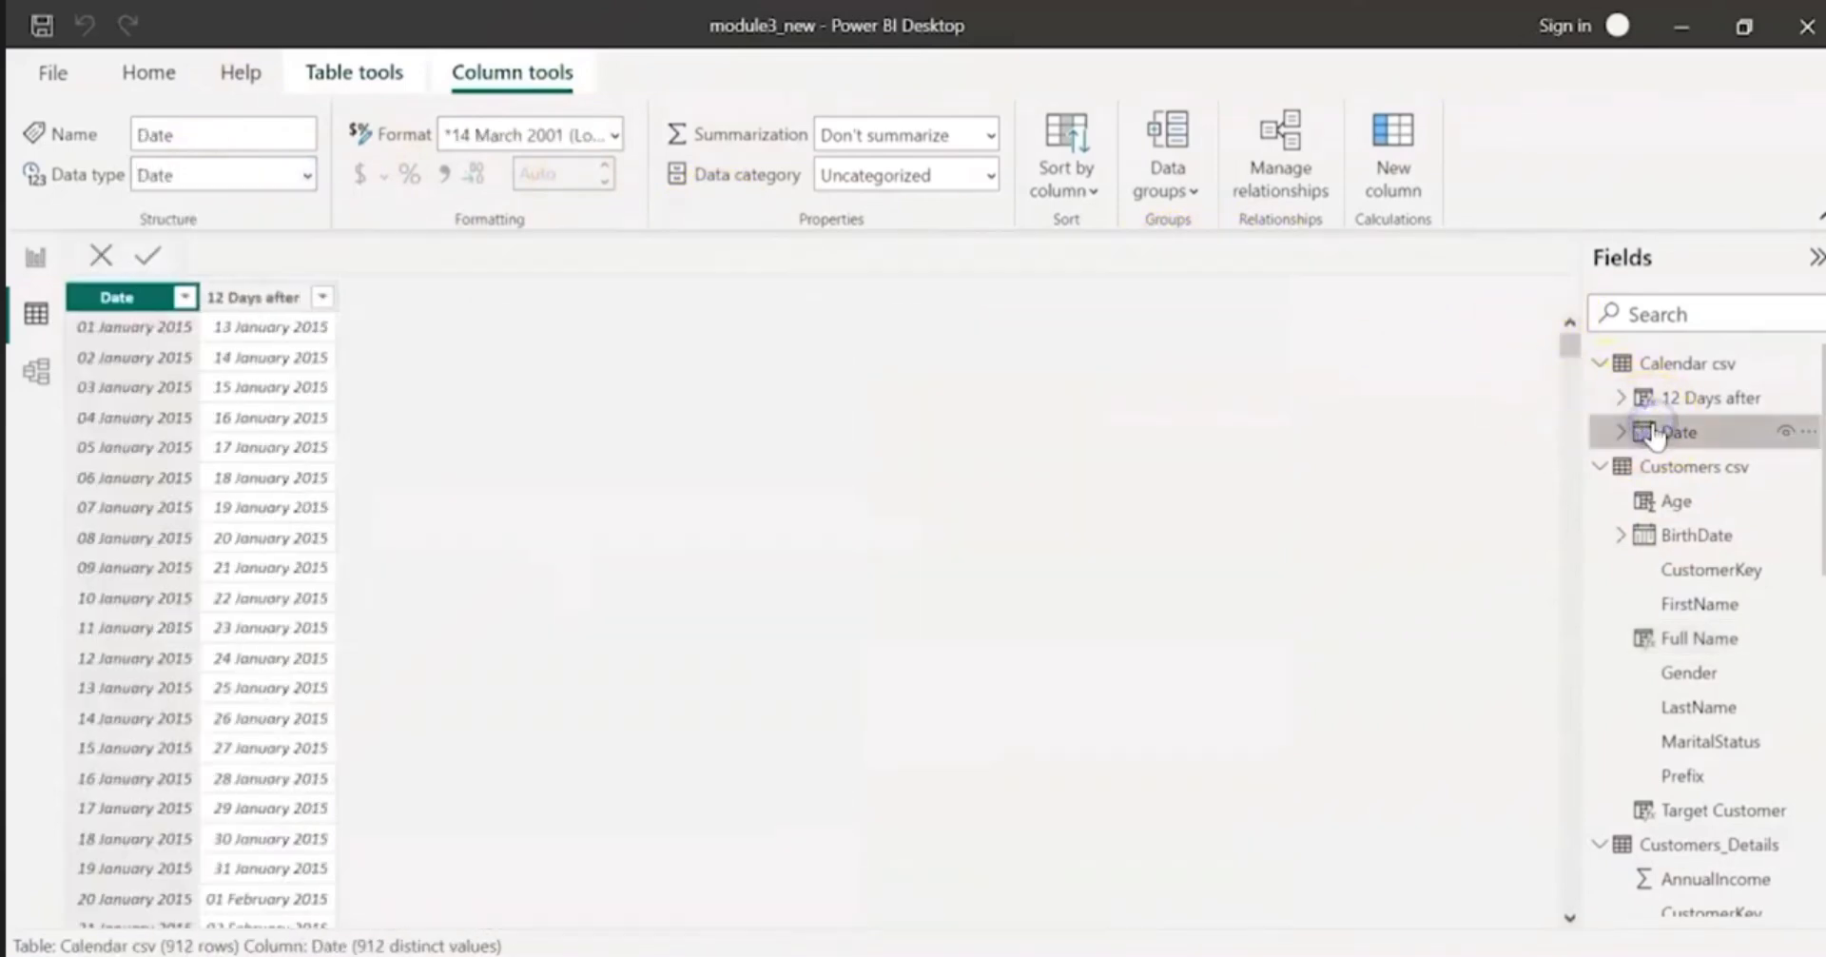
pyautogui.click(614, 135)
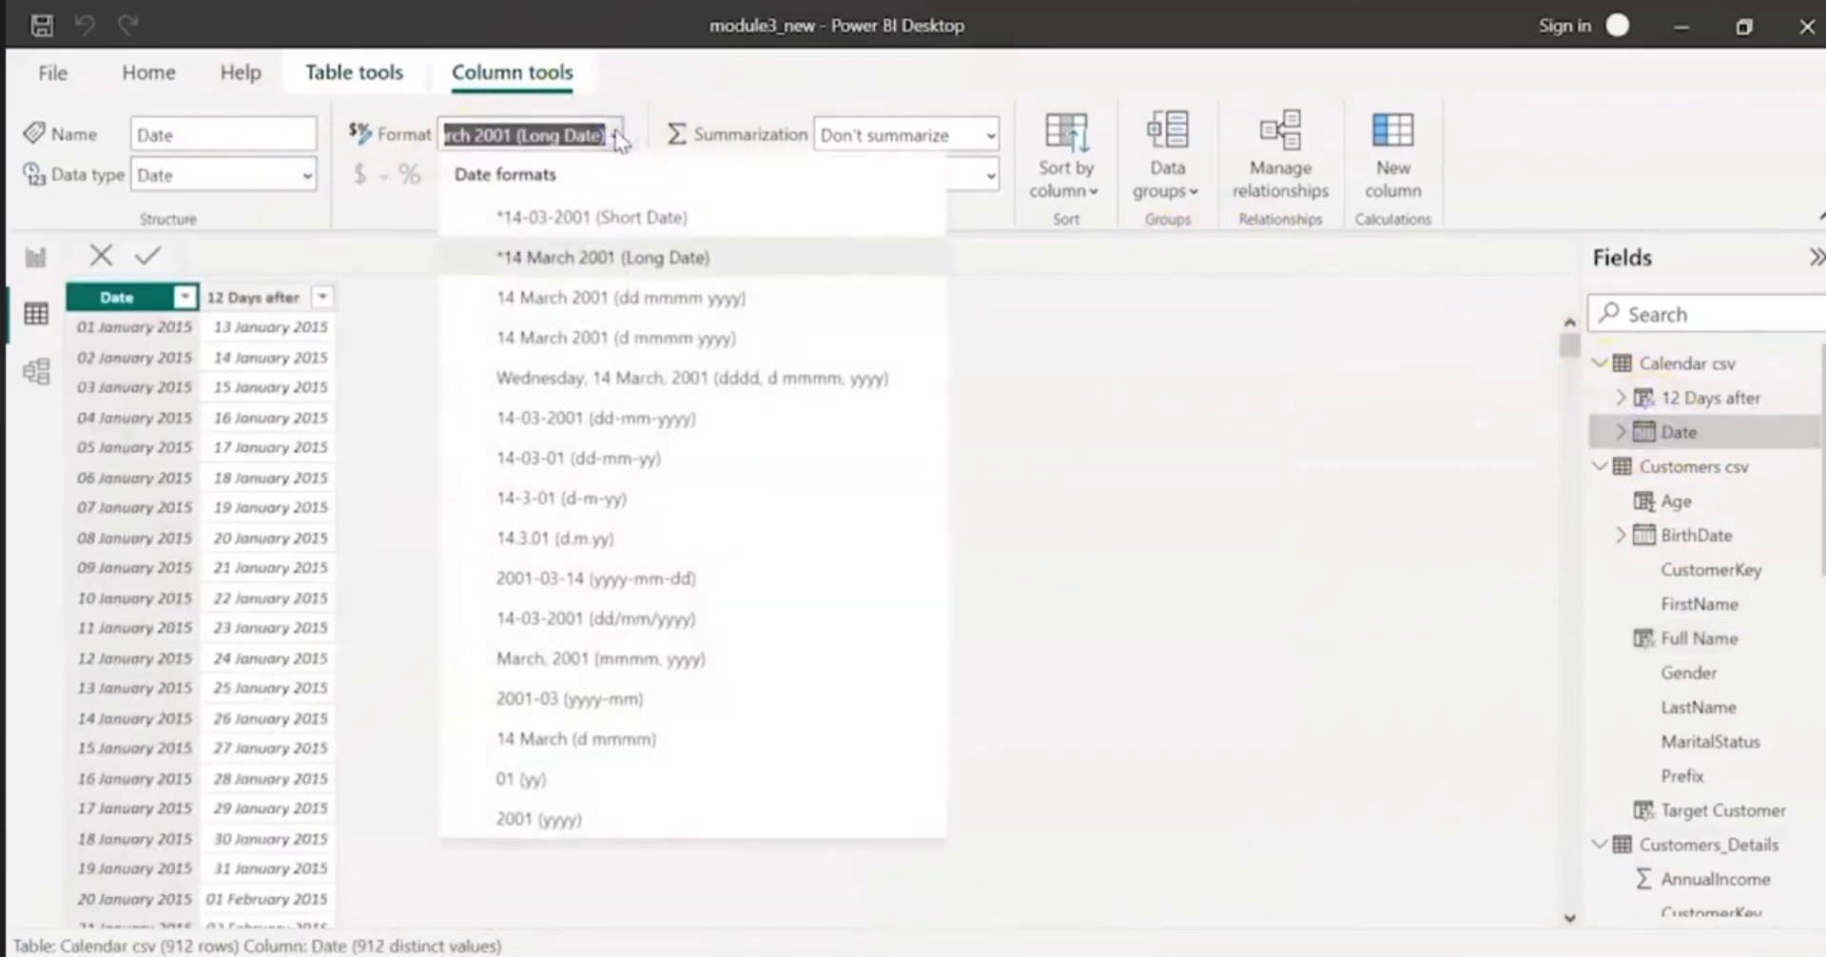
pyautogui.click(1122, 346)
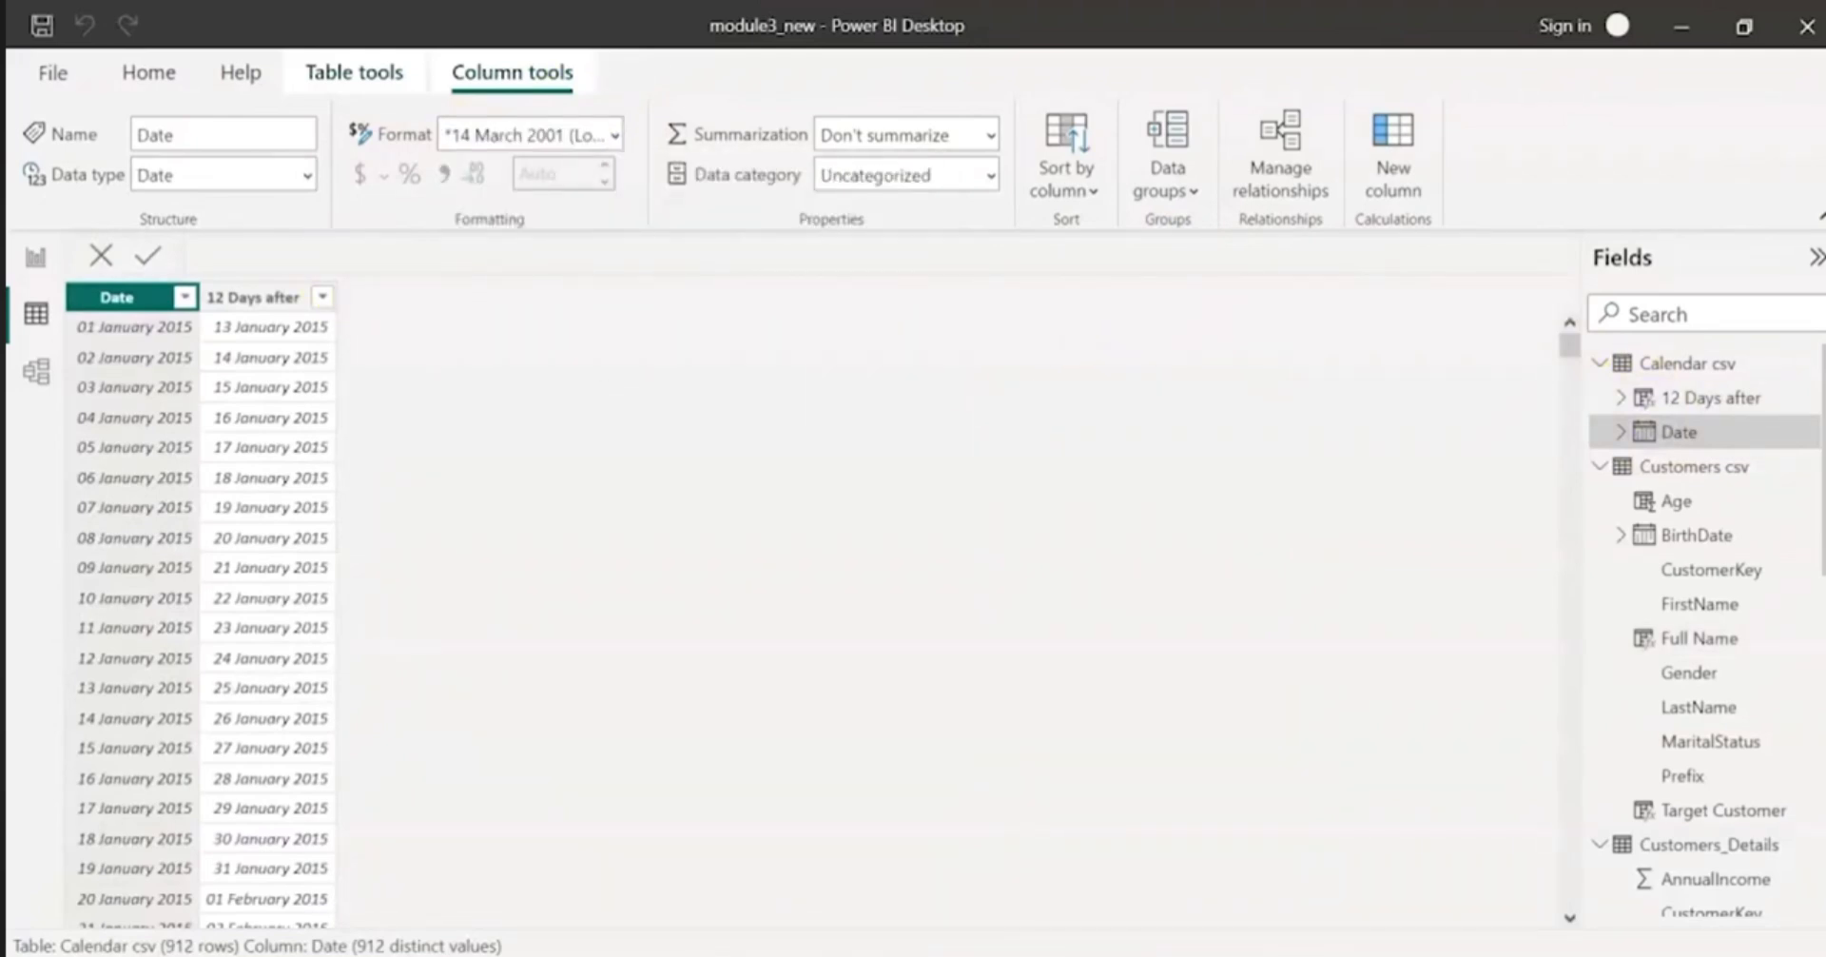
# Step: Add a calculated column named 8 month expiry to Calendar csv and begin its formula with edate(
pyautogui.click(1387, 170)
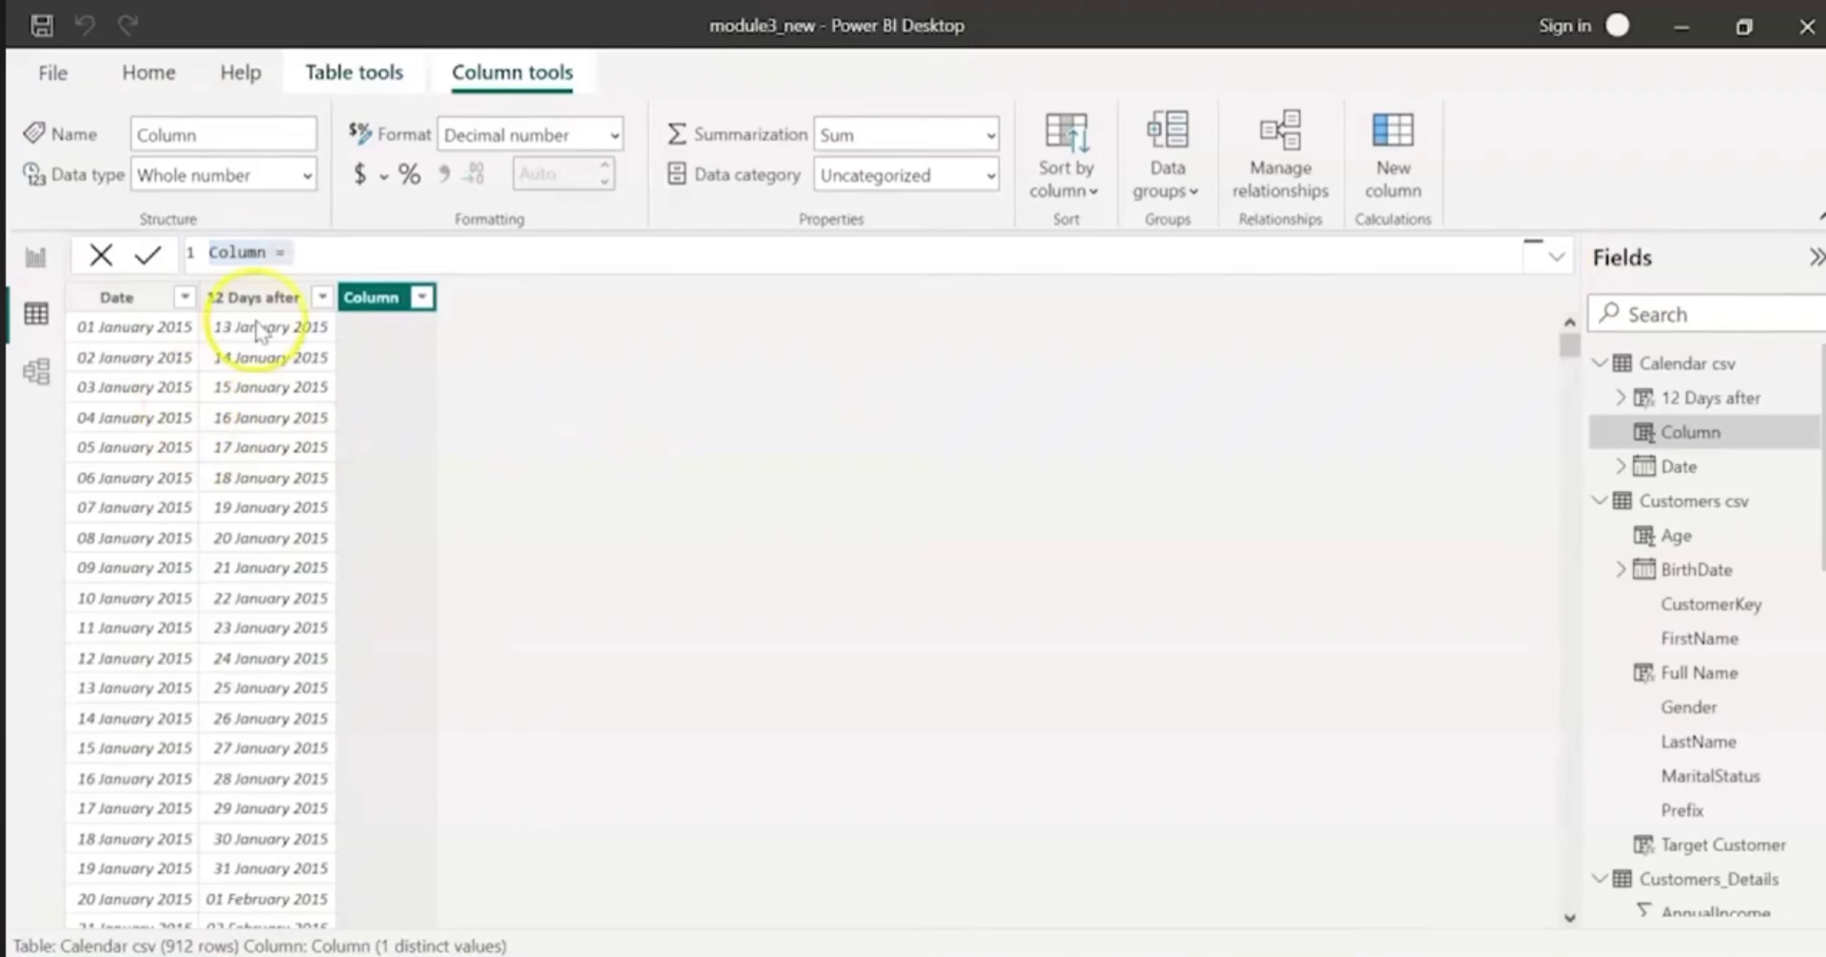
pyautogui.doubleClick(240, 253)
pyautogui.write('8 month_expiry')
pyautogui.click(451, 254)
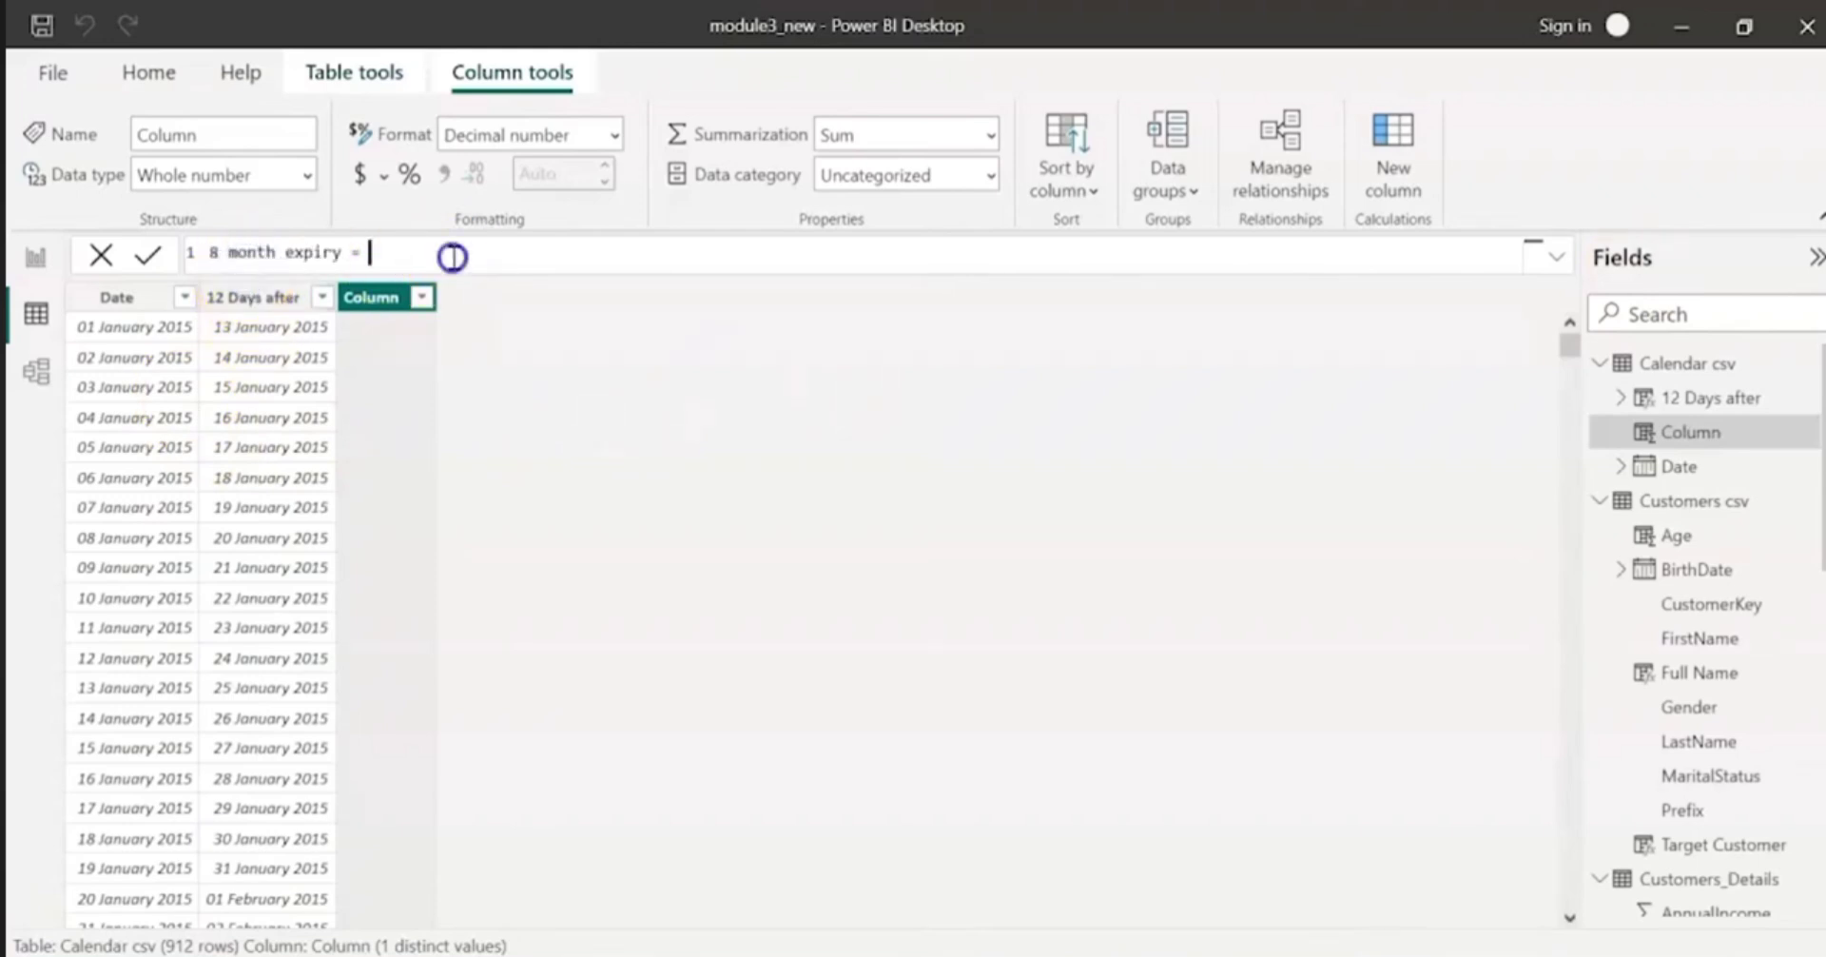
pyautogui.write('edate(')
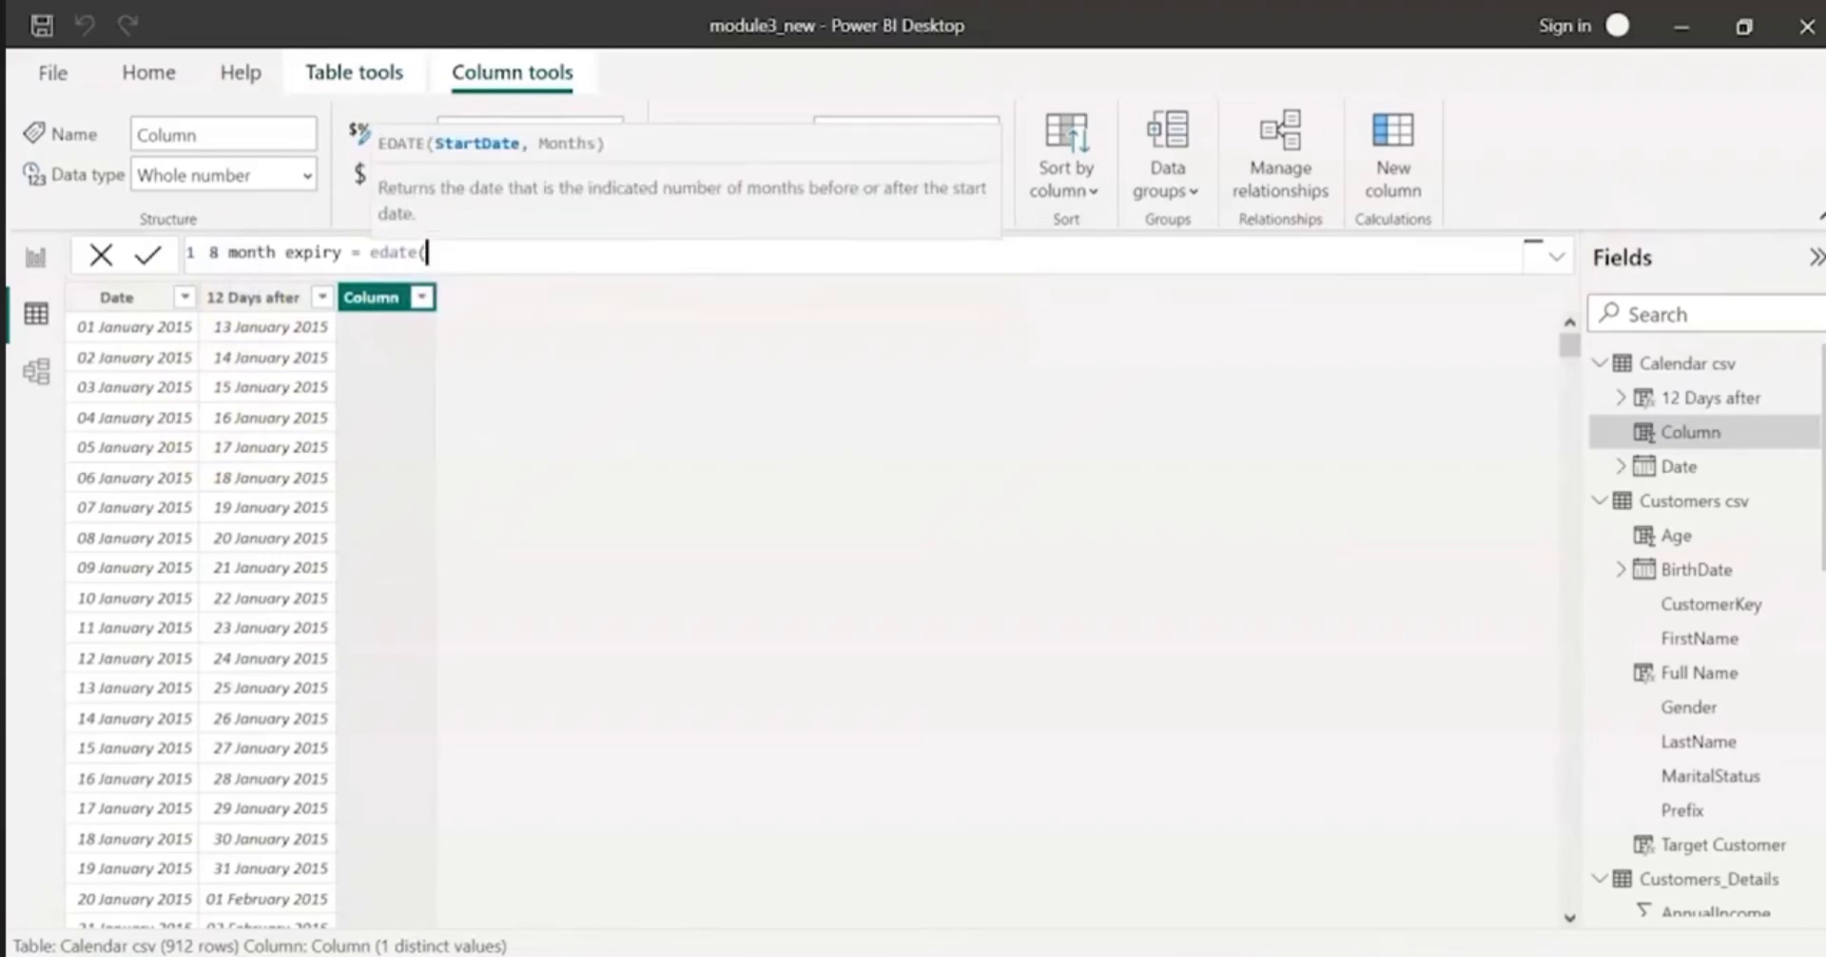
pyautogui.write('date')
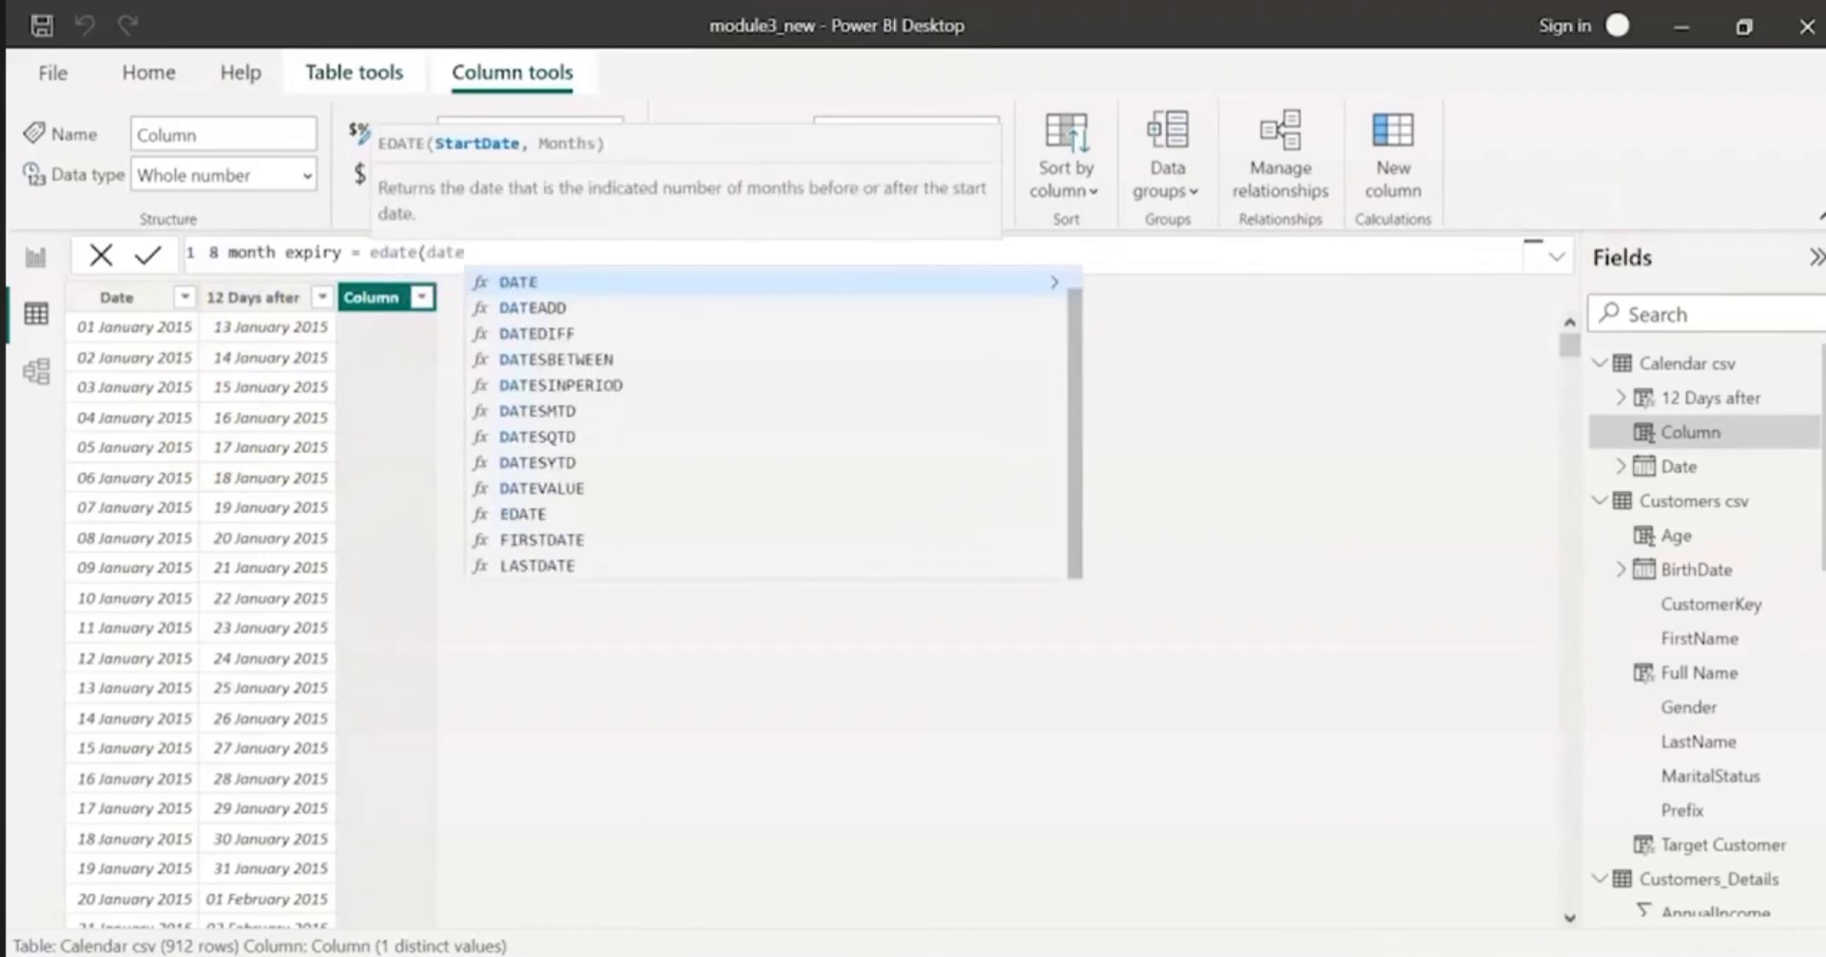
pyautogui.press('BackSpace')
pyautogui.press('BackSpace')
pyautogui.press('BackSpace')
pyautogui.press('BackSpace')
pyautogui.write('da')
pyautogui.press('BackSpace')
pyautogui.press('BackSpace')
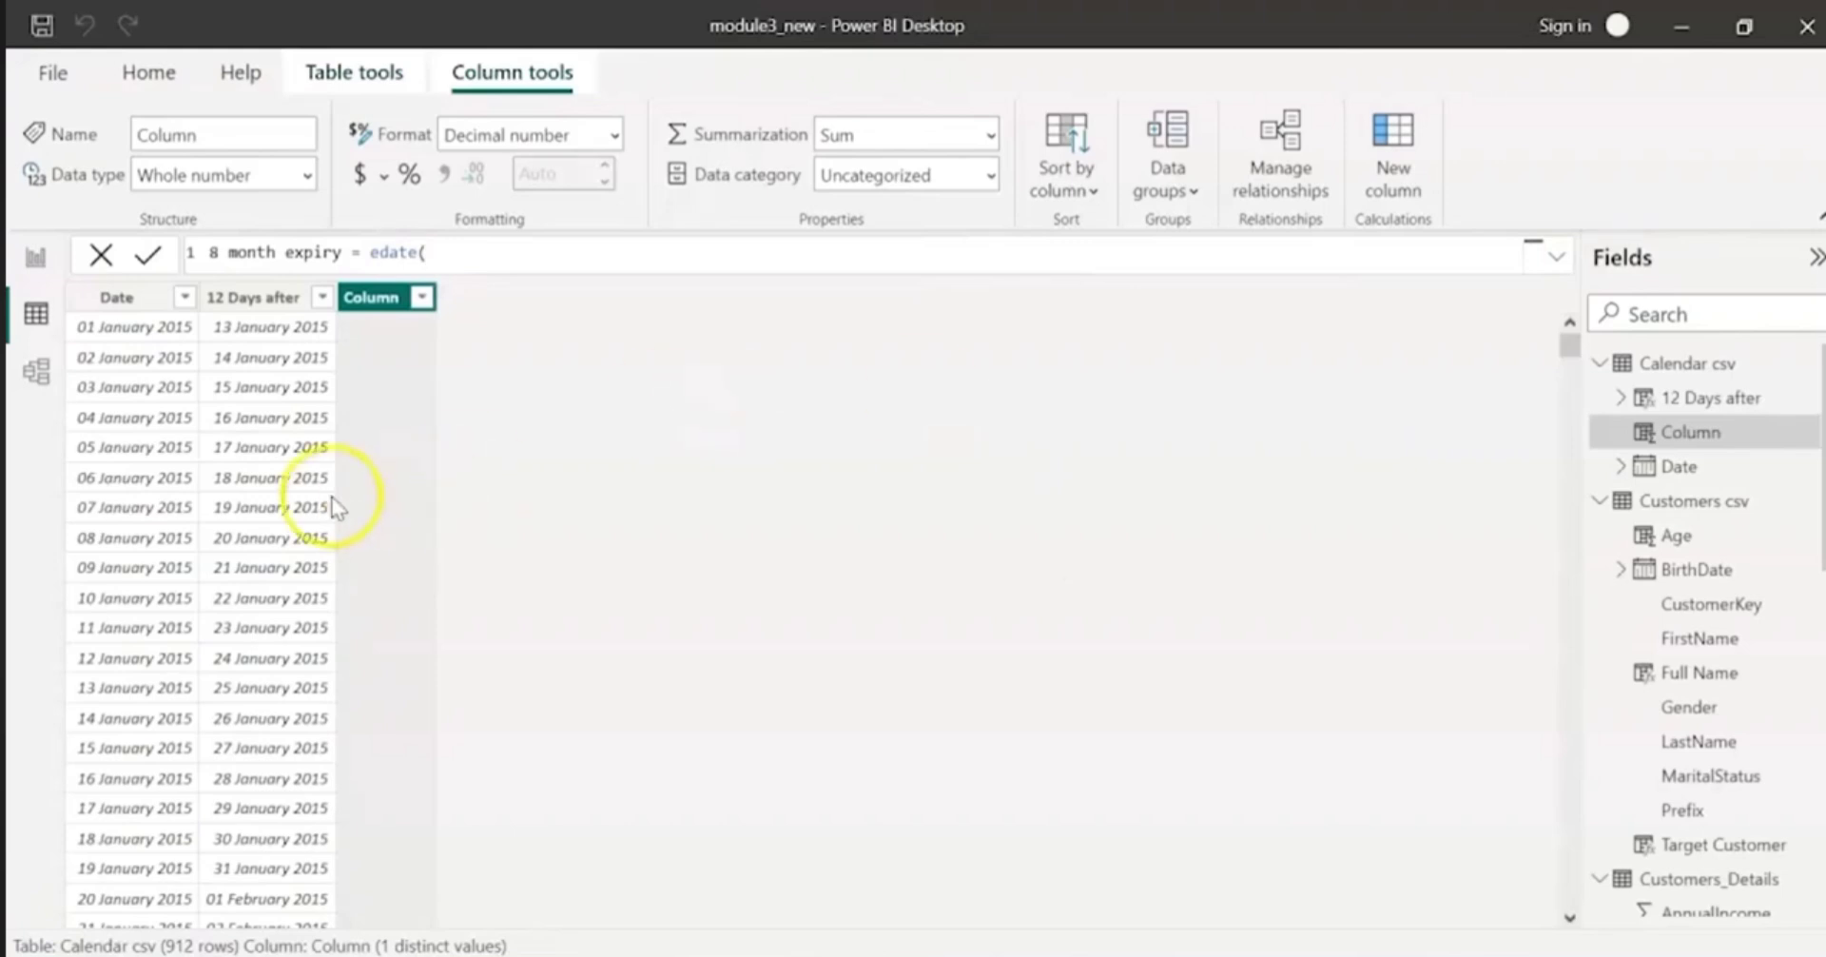
# Step: Complete the 8 month expiry formula as edate('Calendar csv'[Date],8) and format the column as 14 March 2001 (dd mmmm yyyy)
pyautogui.write("'Calendar csv'[Date]")
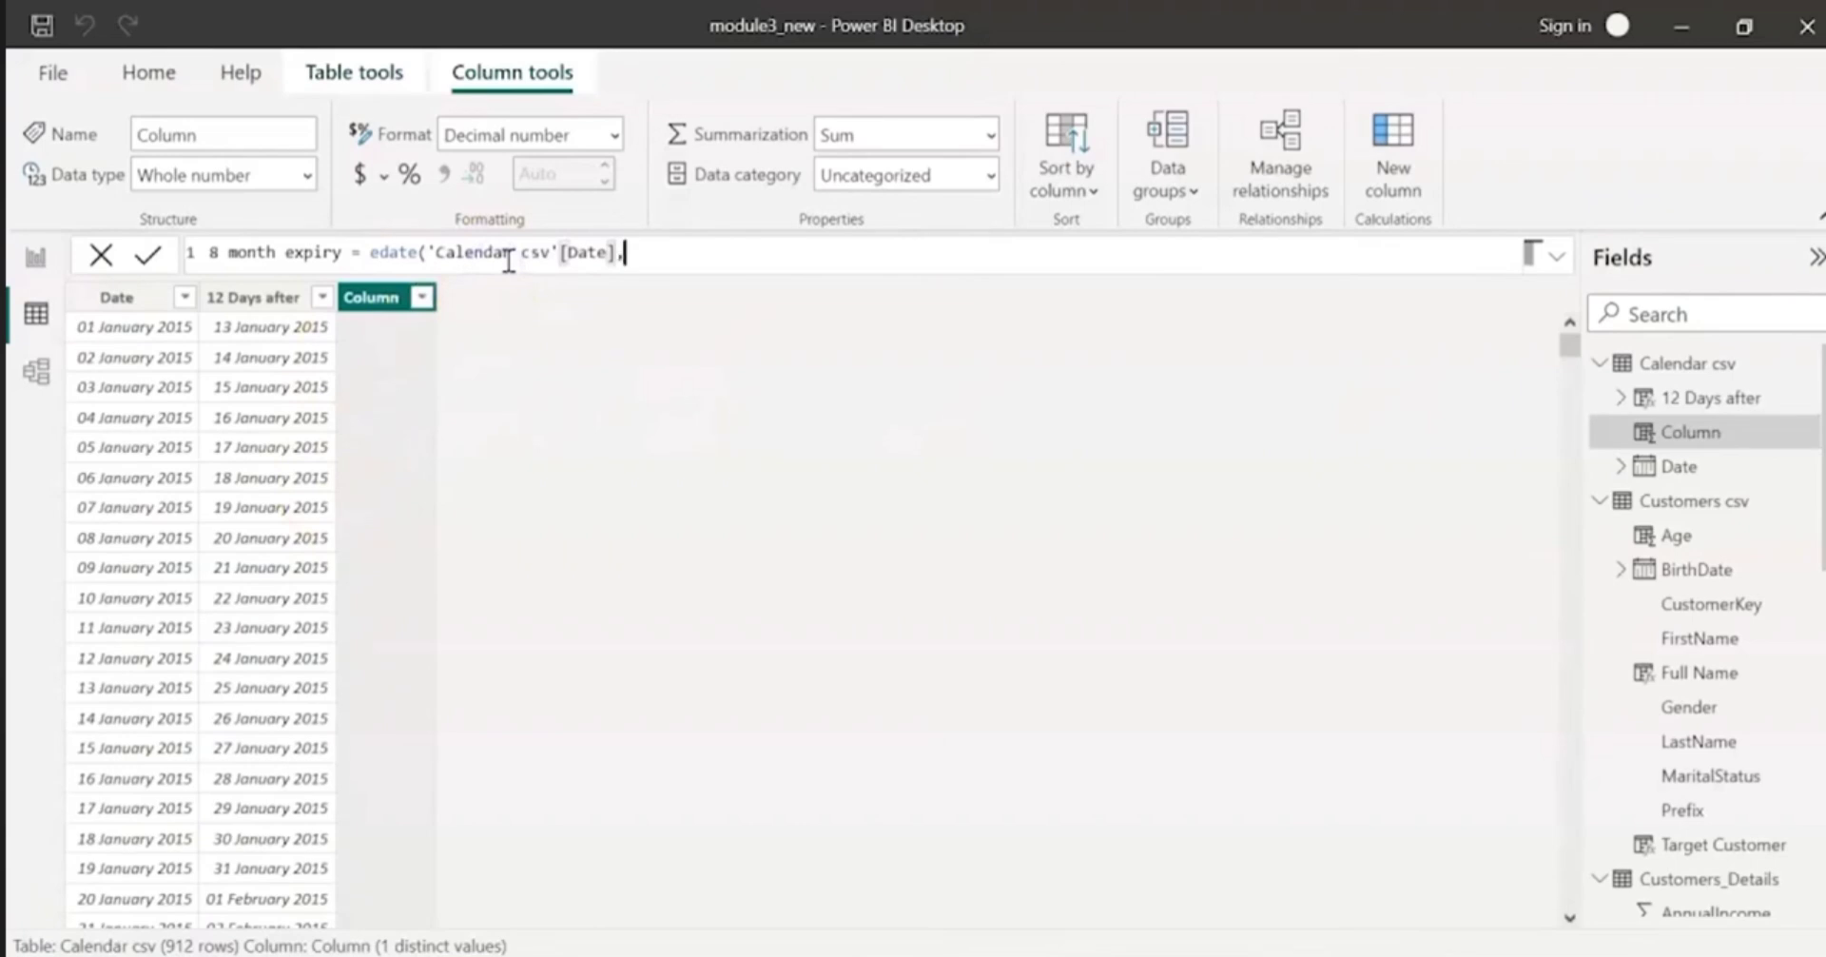
pyautogui.write(',8)')
pyautogui.press('Return')
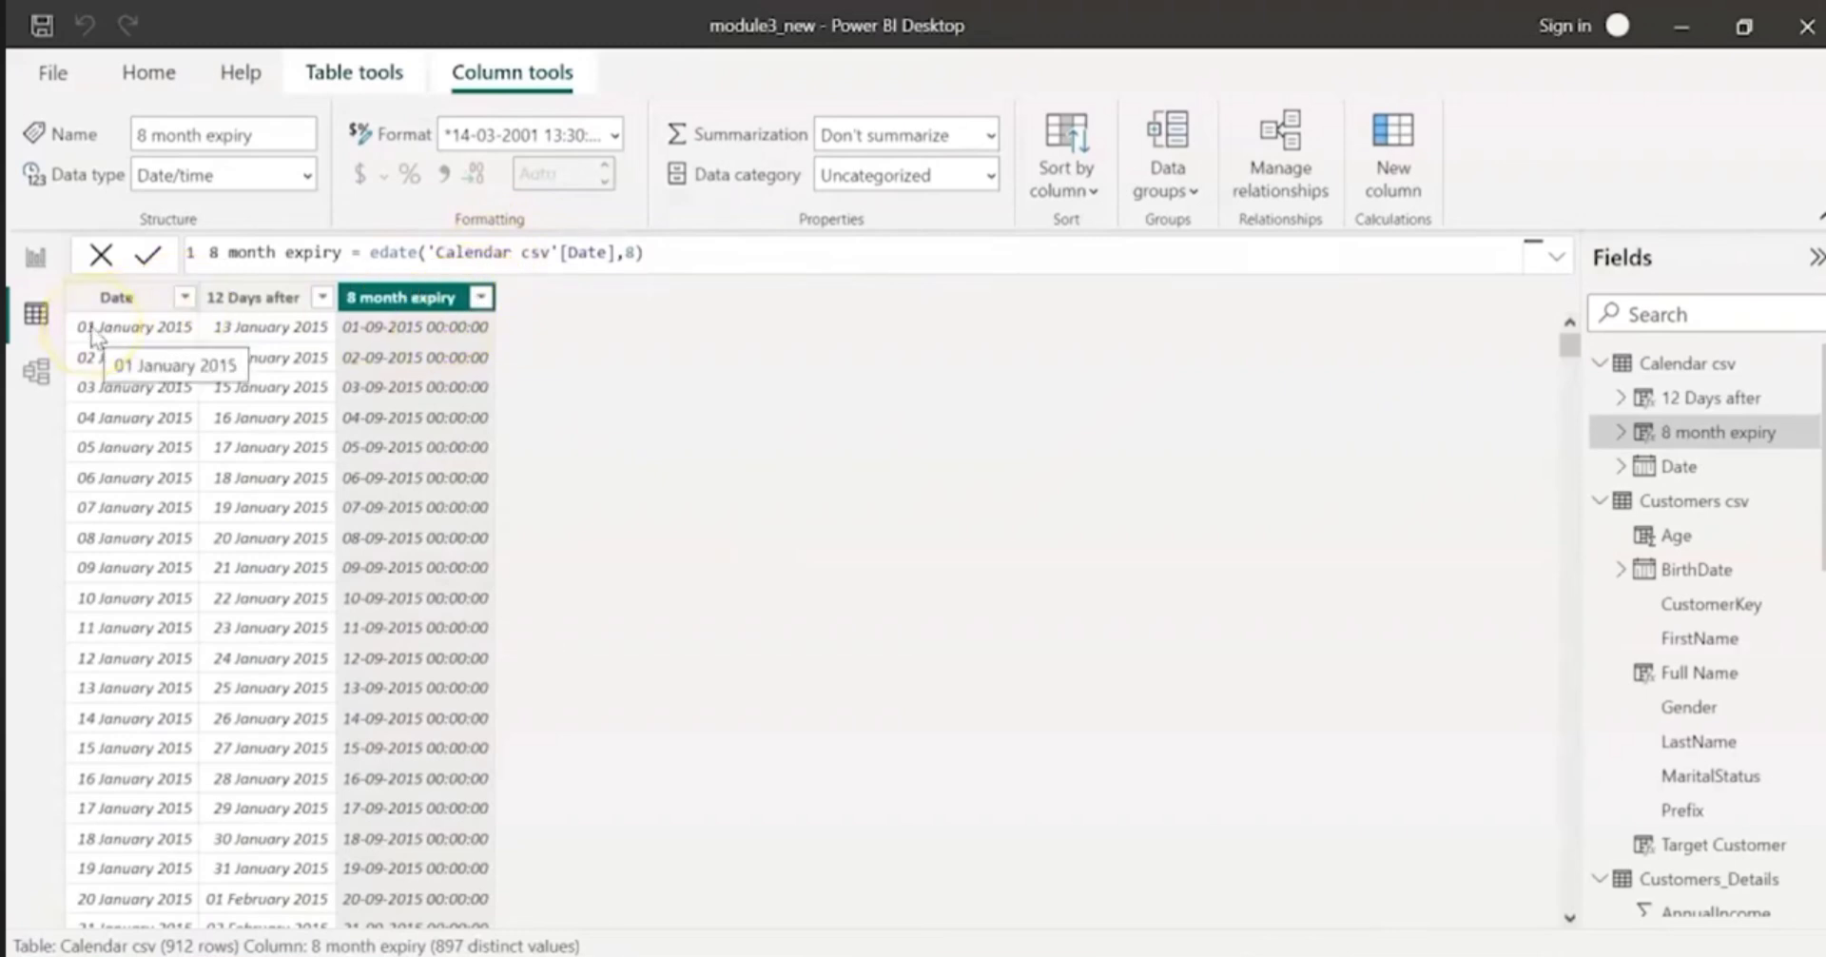
pyautogui.click(613, 135)
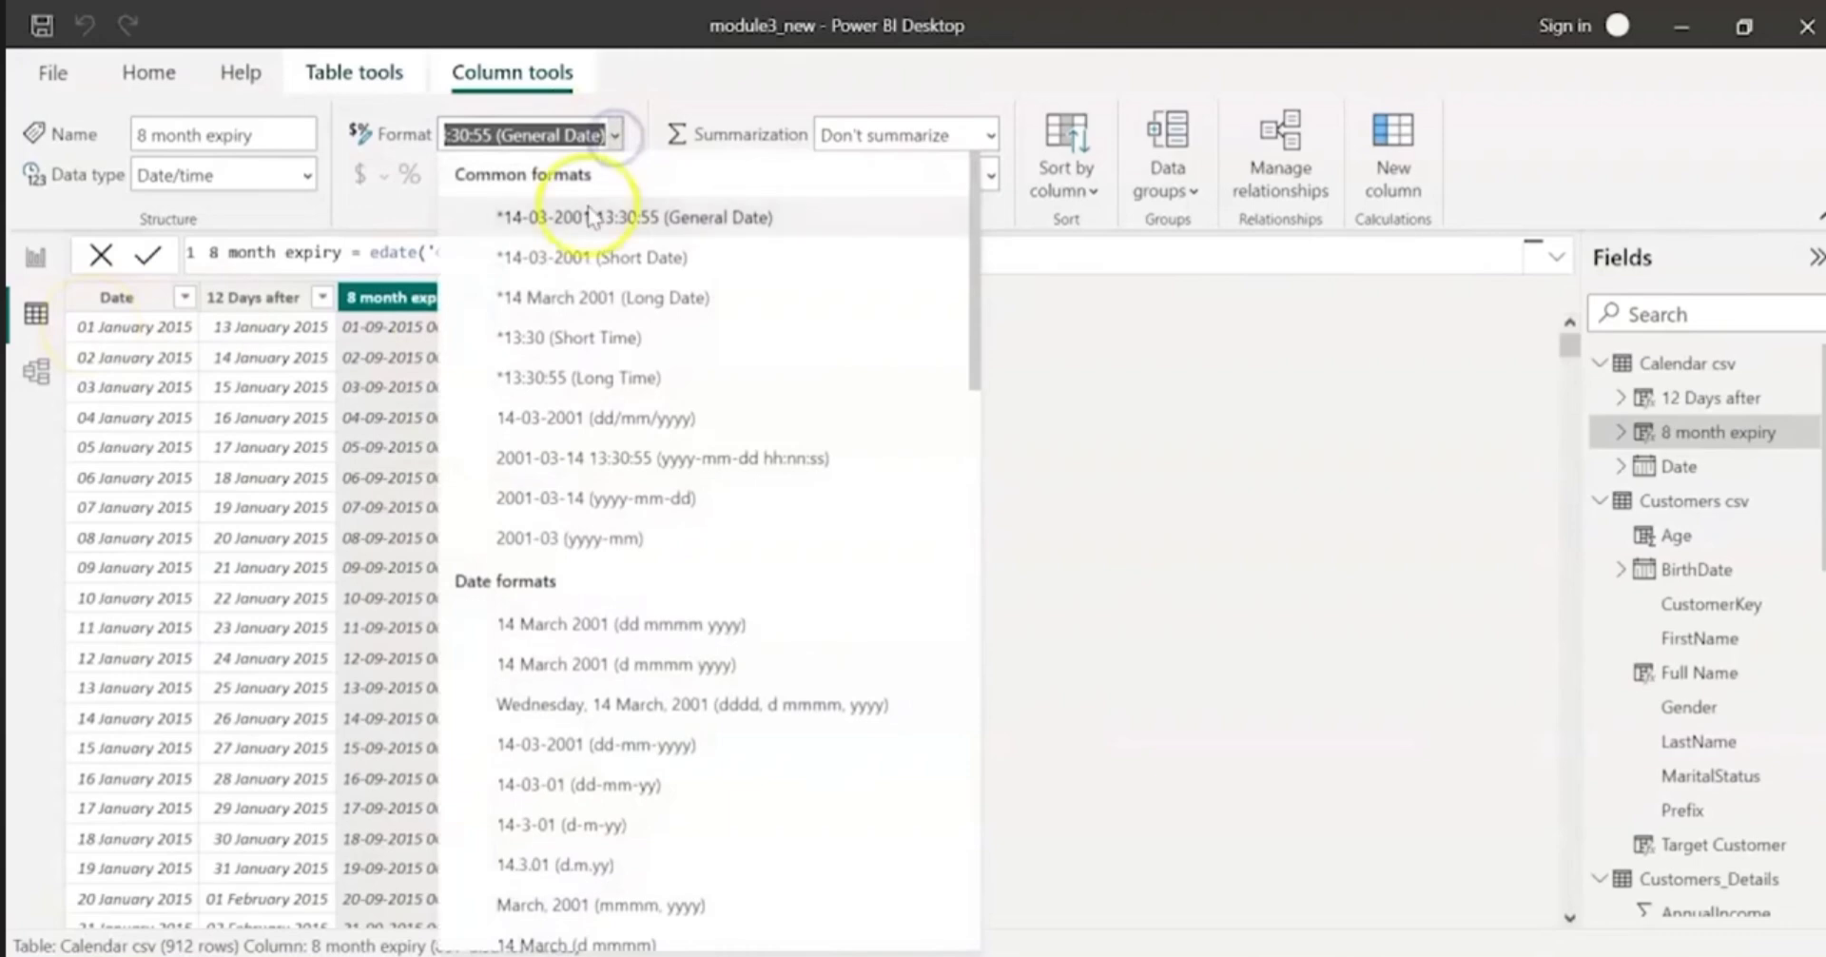
pyautogui.click(591, 624)
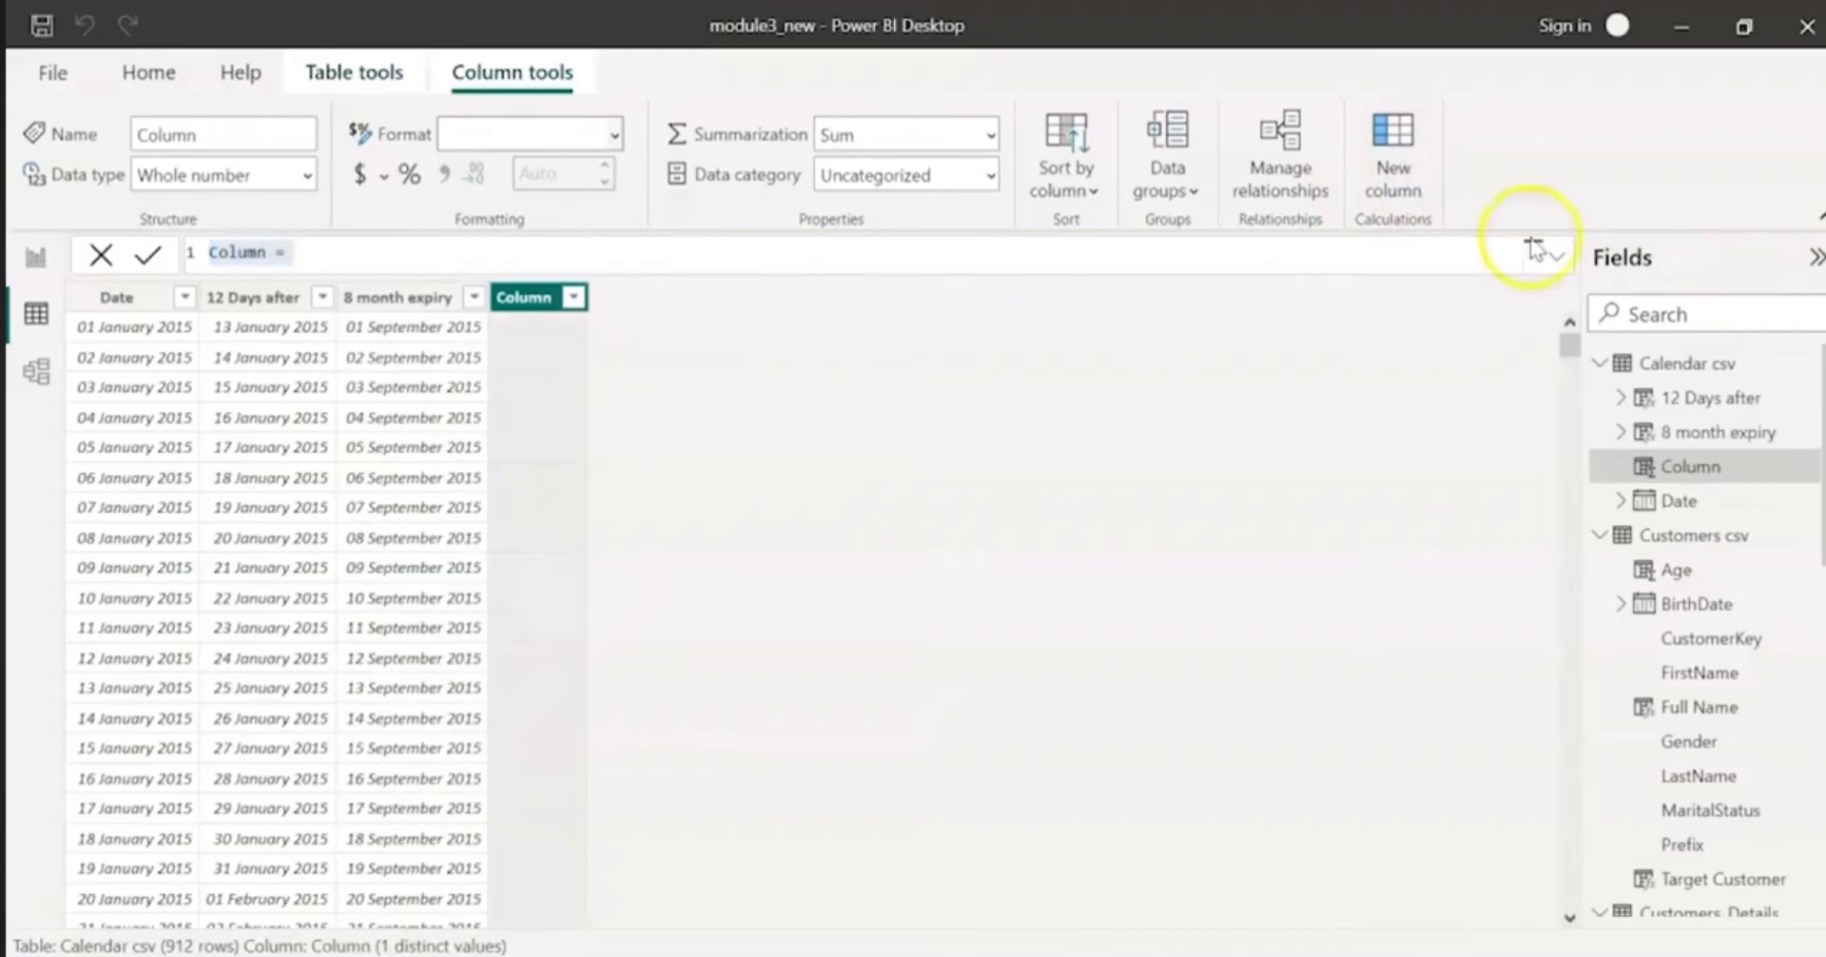
# Step: Define the new Calendar csv column as DayName = format('Calendar csv'[Date],"DDDD")
pyautogui.doubleClick(229, 252)
pyautogui.write('DayName')
pyautogui.click(334, 252)
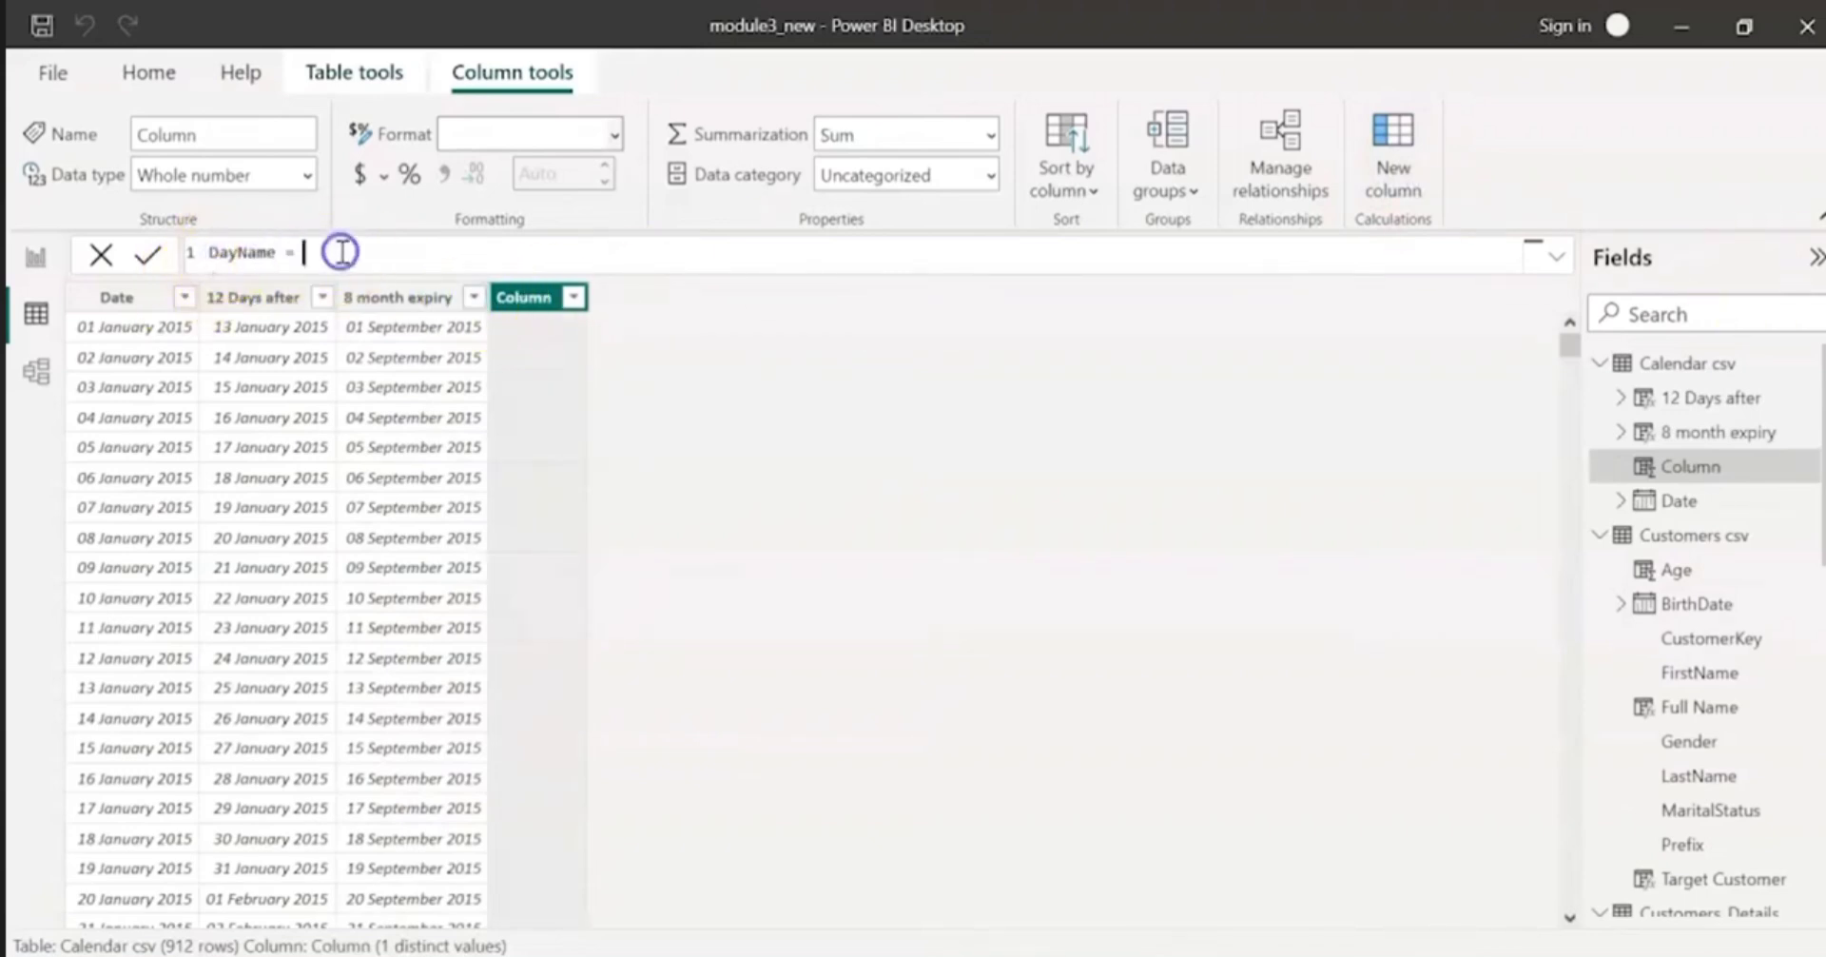
pyautogui.write('format(')
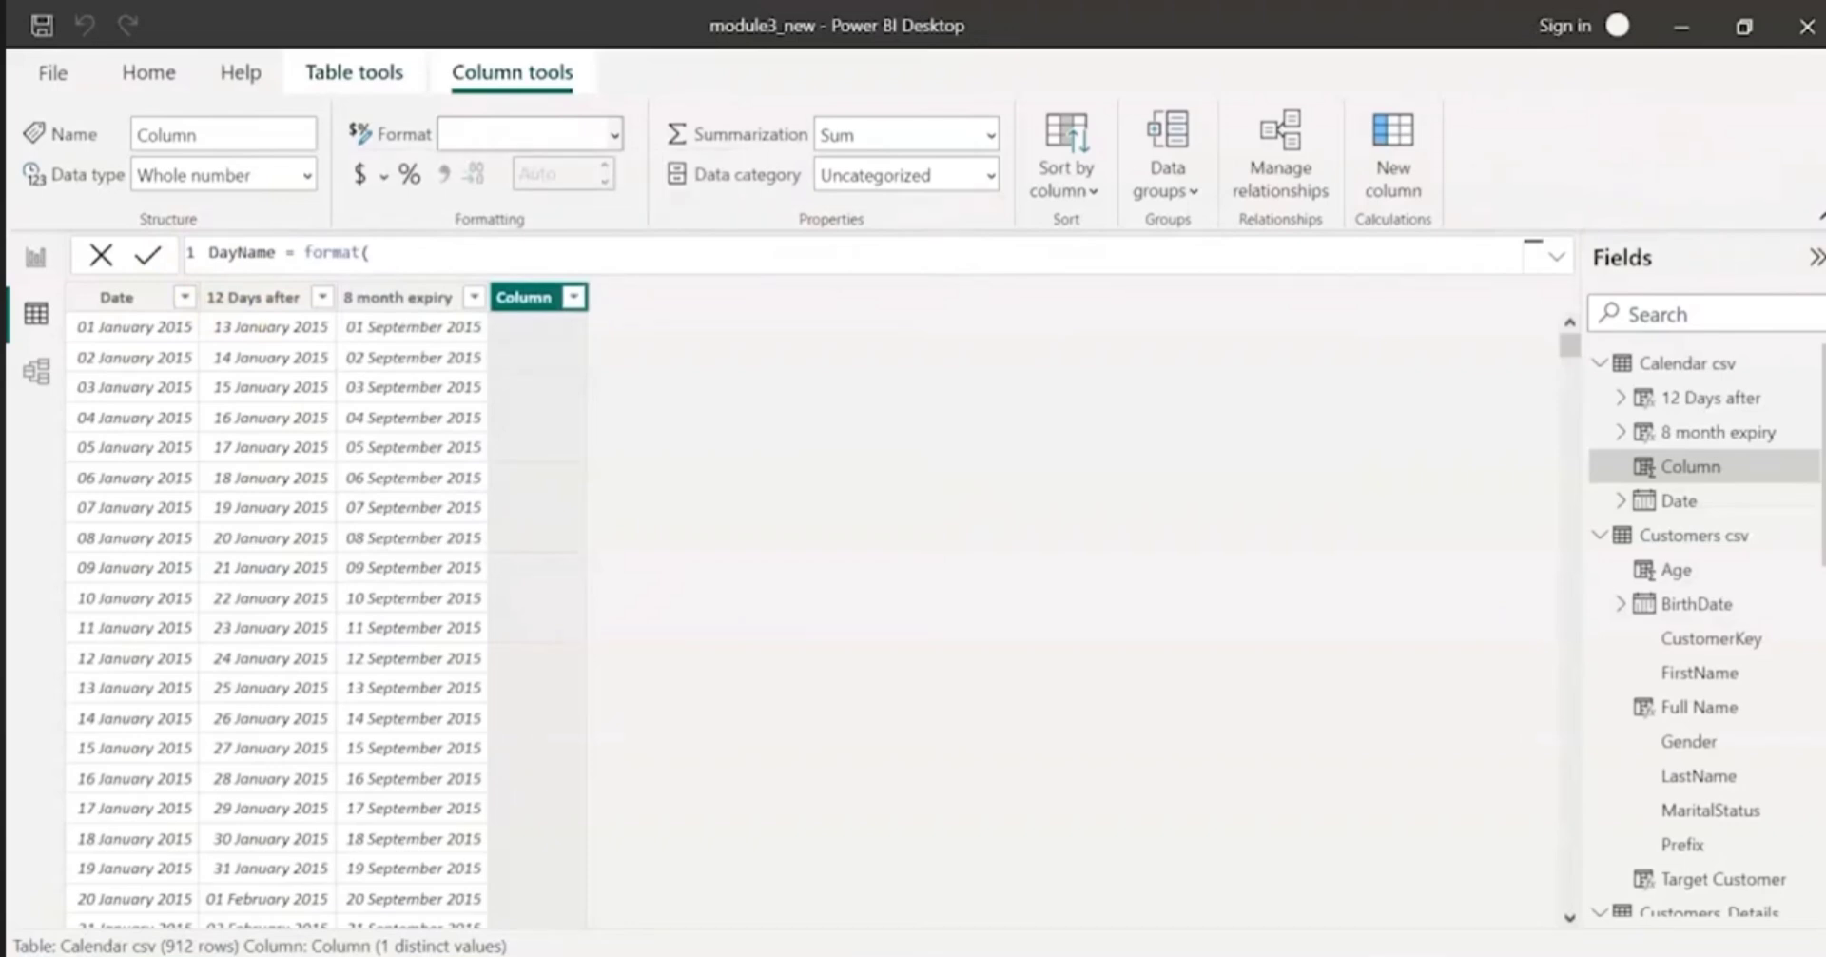
pyautogui.click(502, 252)
pyautogui.write('\'Calendar csv\'[Date],"DDDD"')
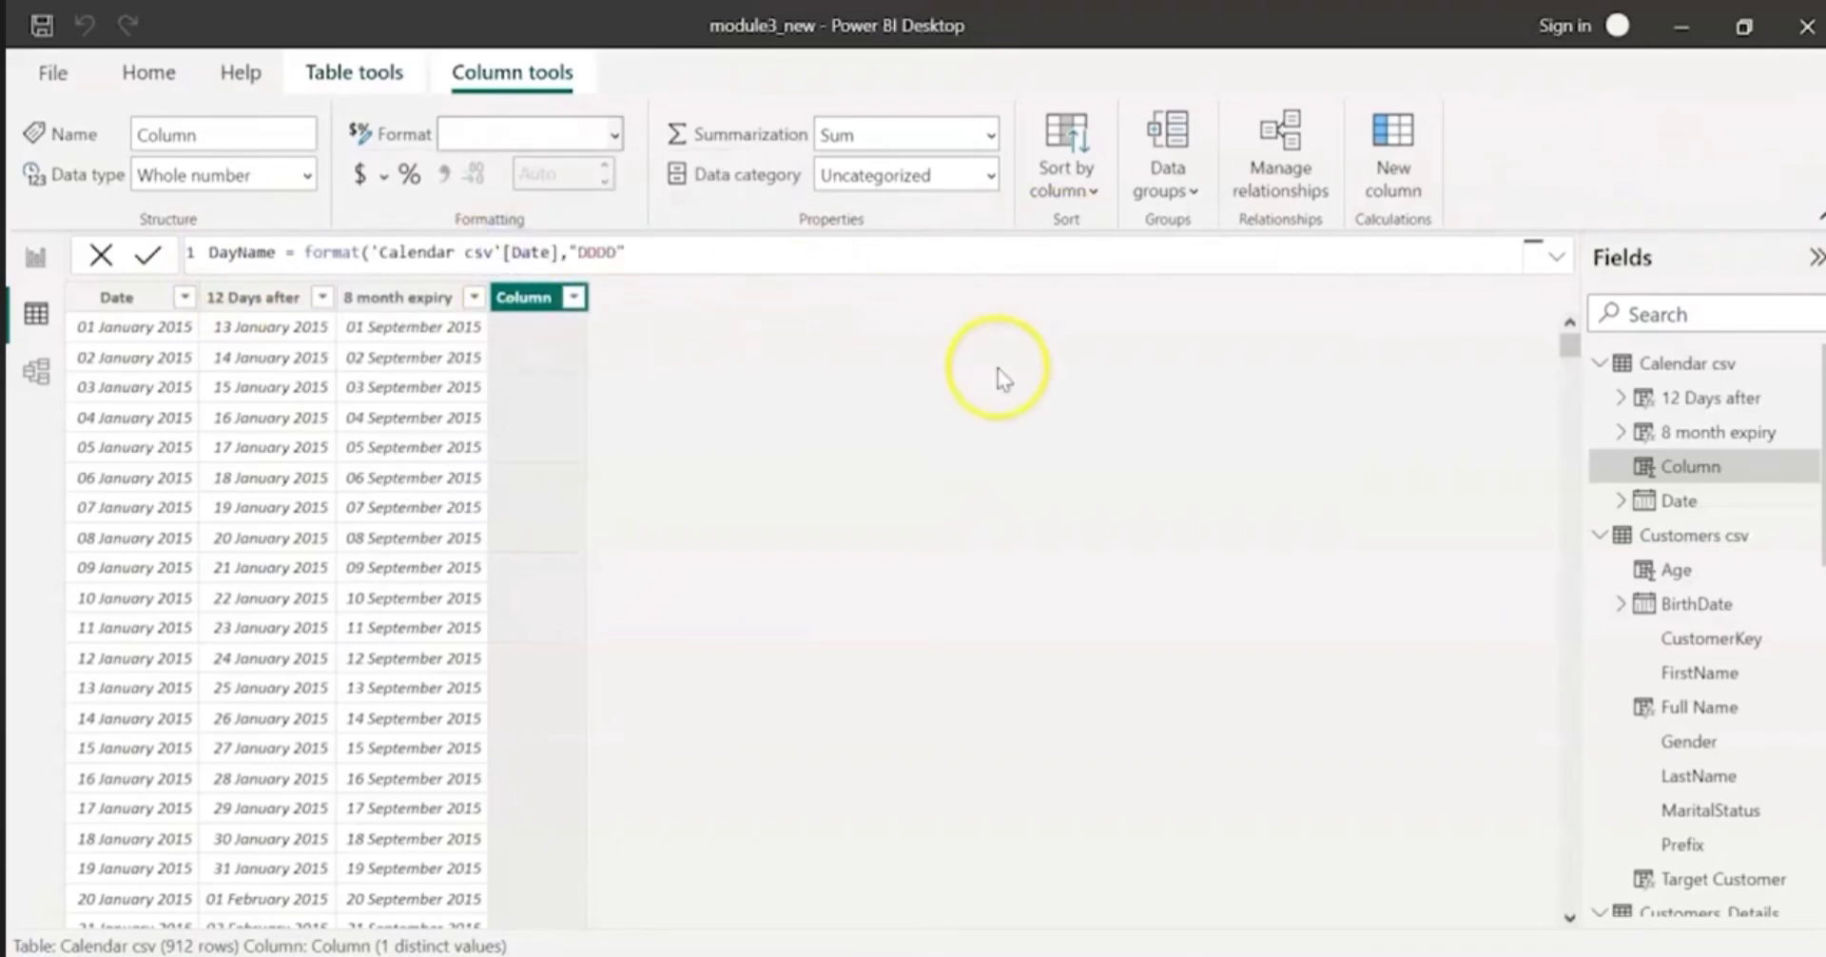
pyautogui.write(')')
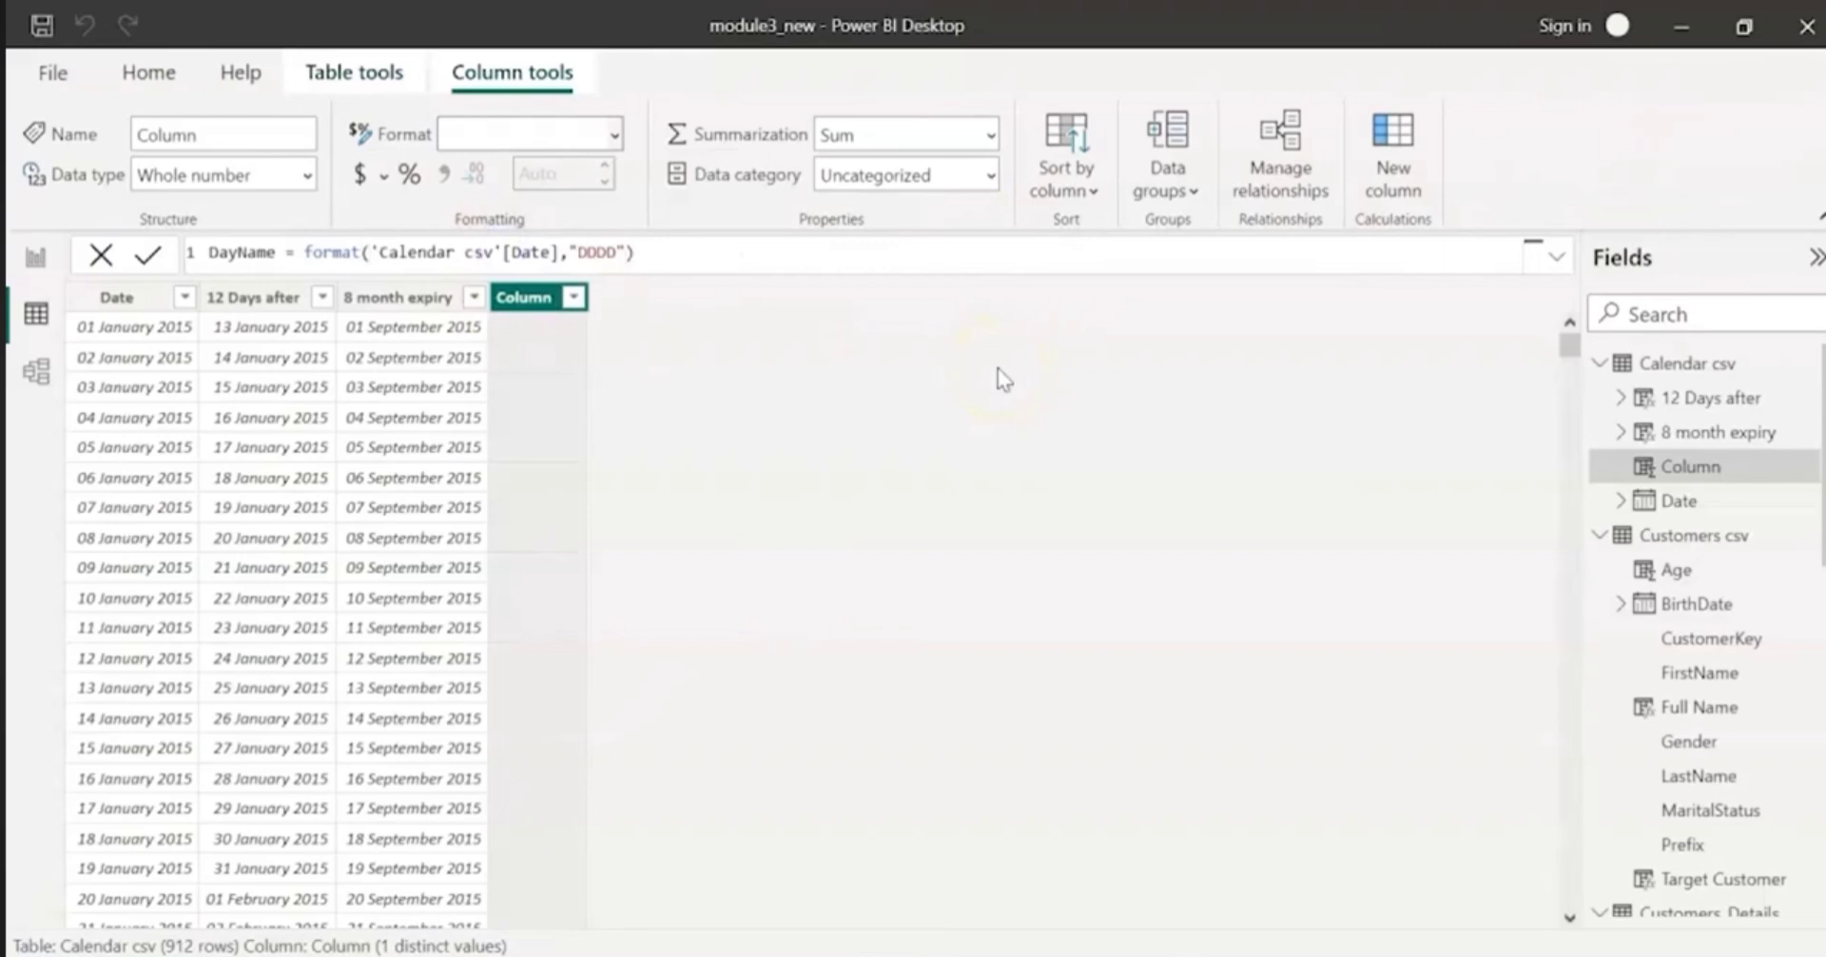
pyautogui.click(997, 368)
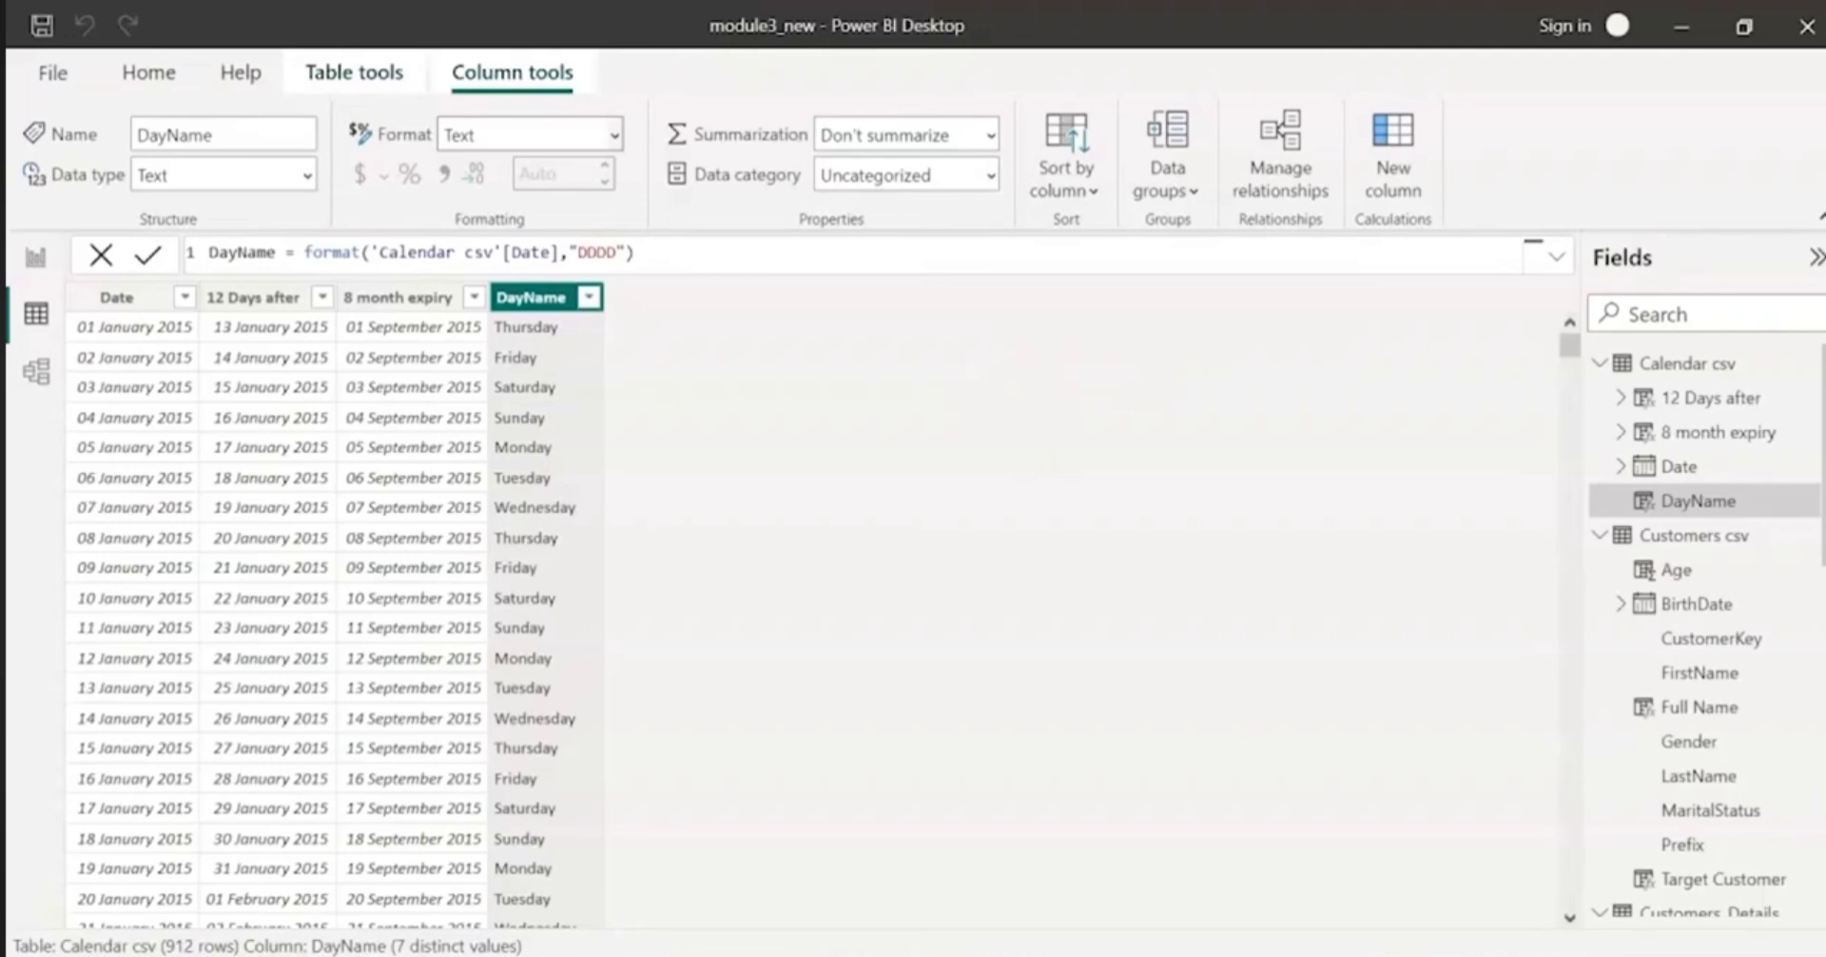
# Step: Add a calculated column to Calendar csv with the formula Years in Between = datediff('Calendar csv'[Date],TODAY(),YEAR)
pyautogui.click(1392, 176)
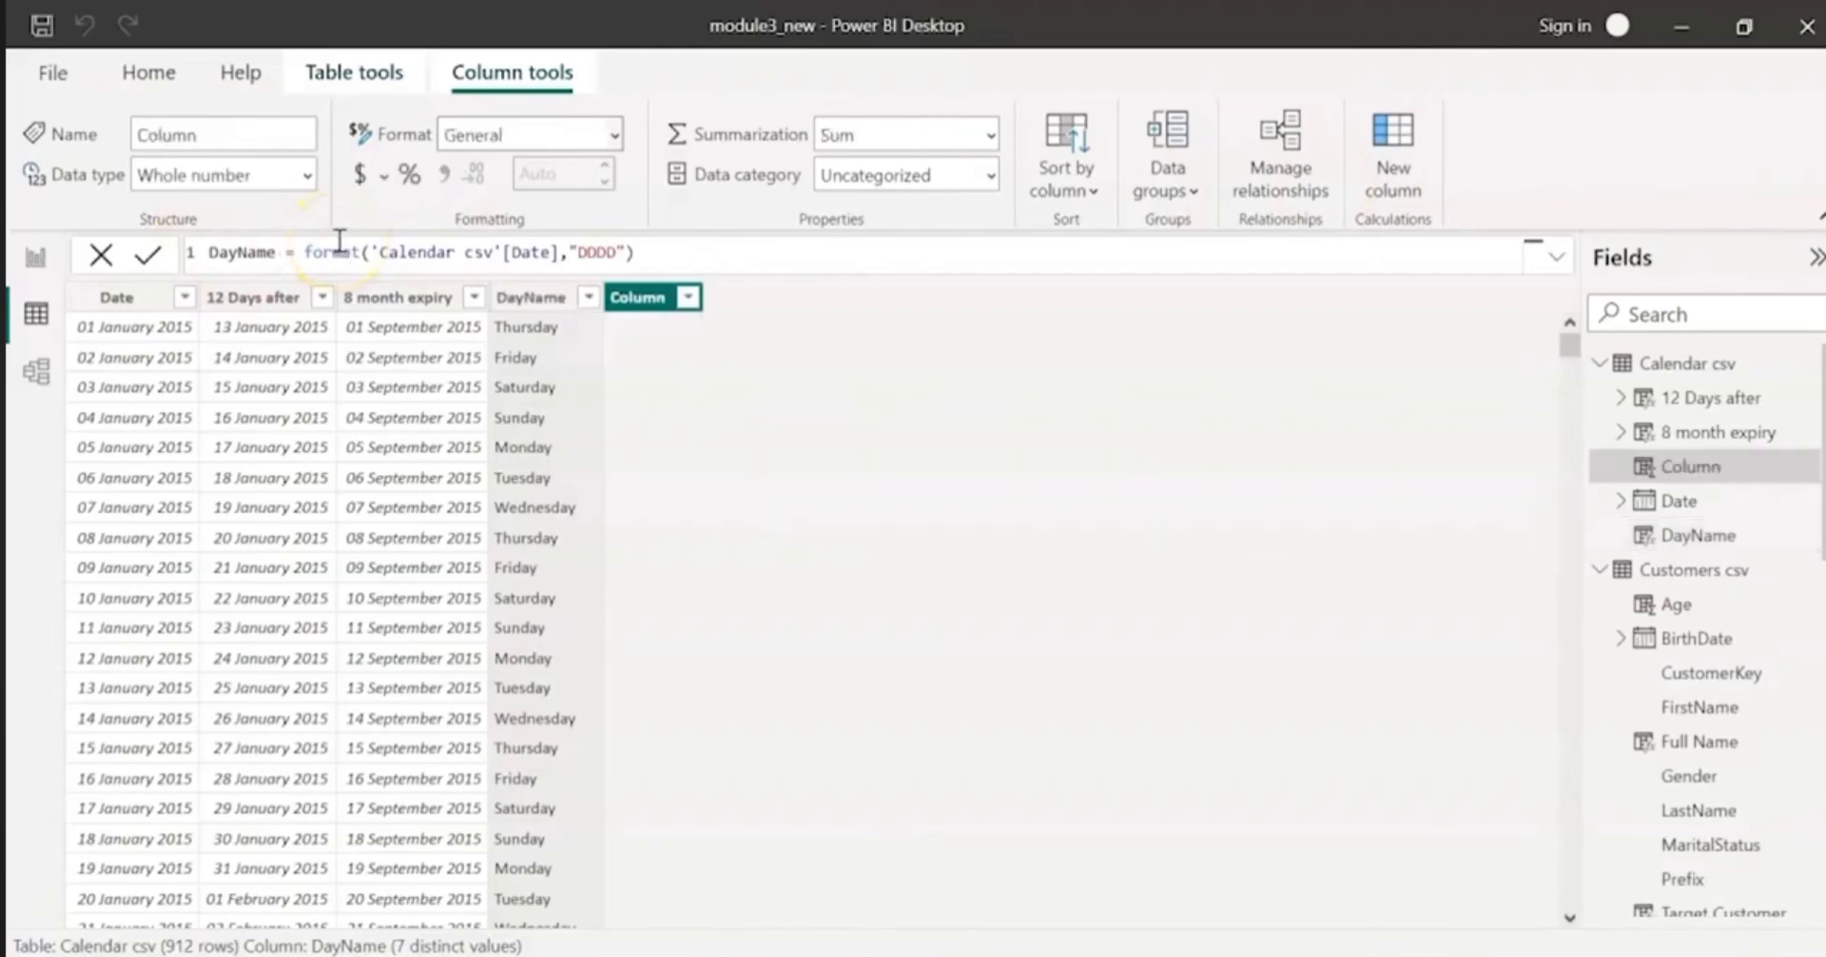
pyautogui.tripleClick(326, 252)
pyautogui.write('Years in Between = date')
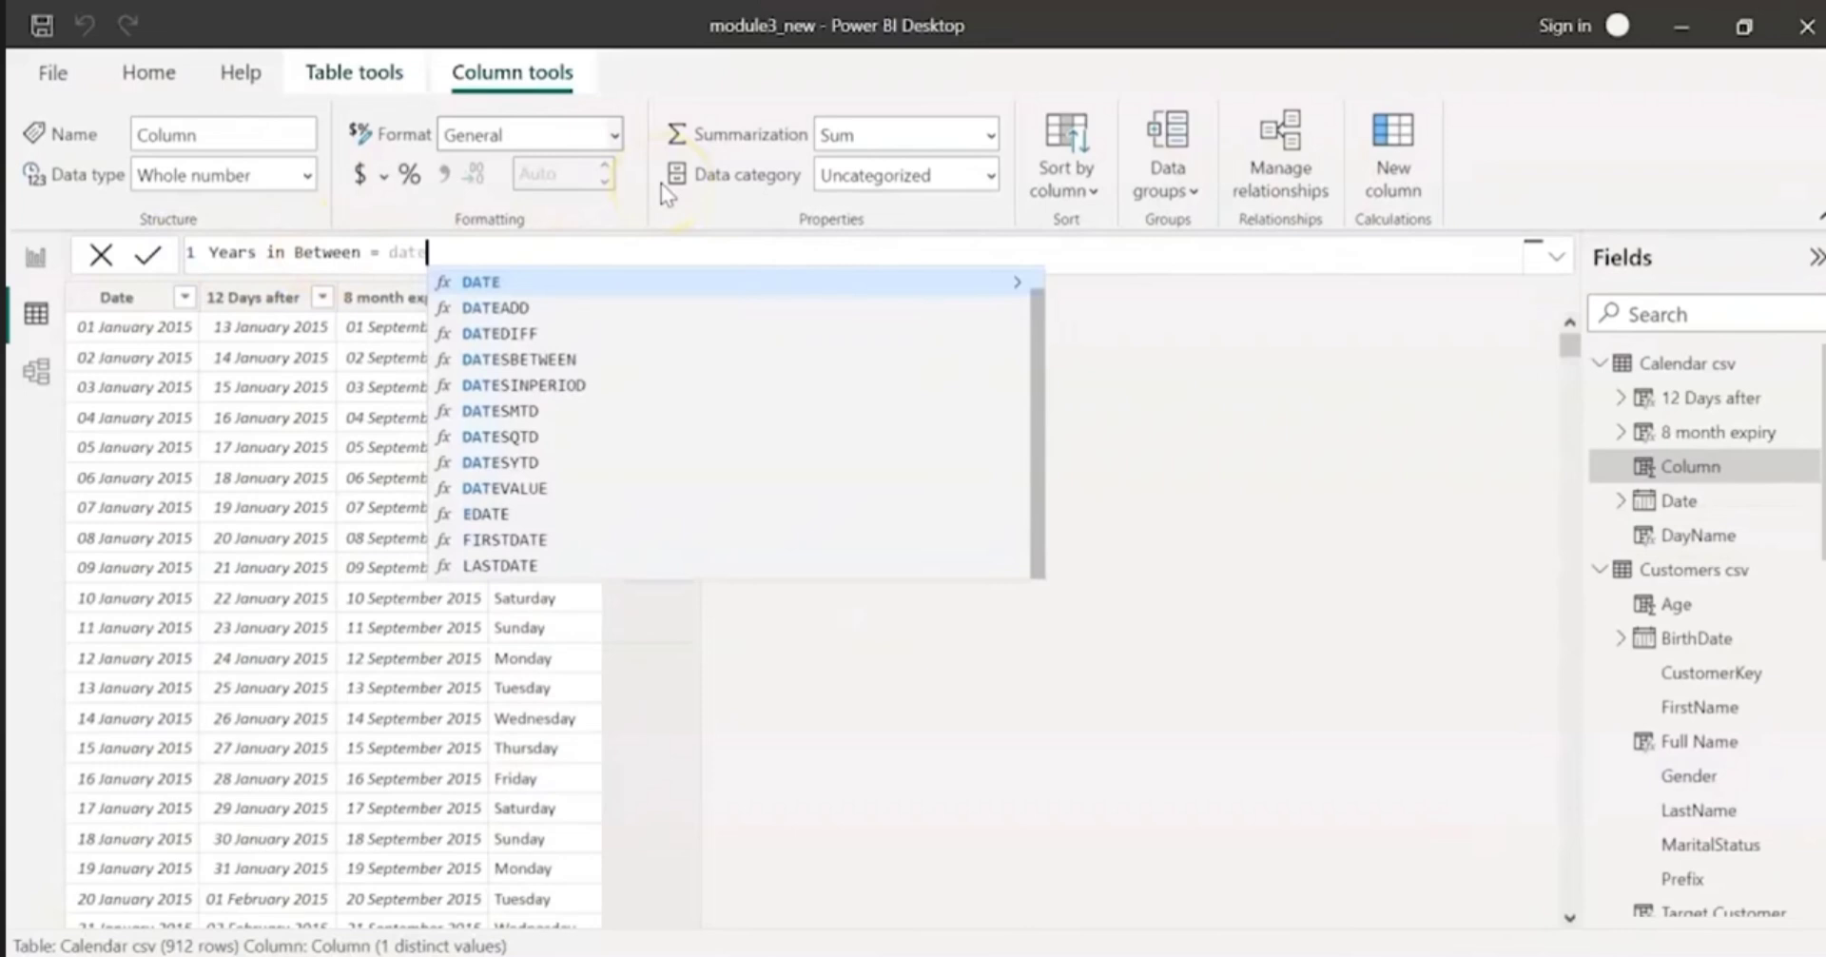
pyautogui.write('diff(')
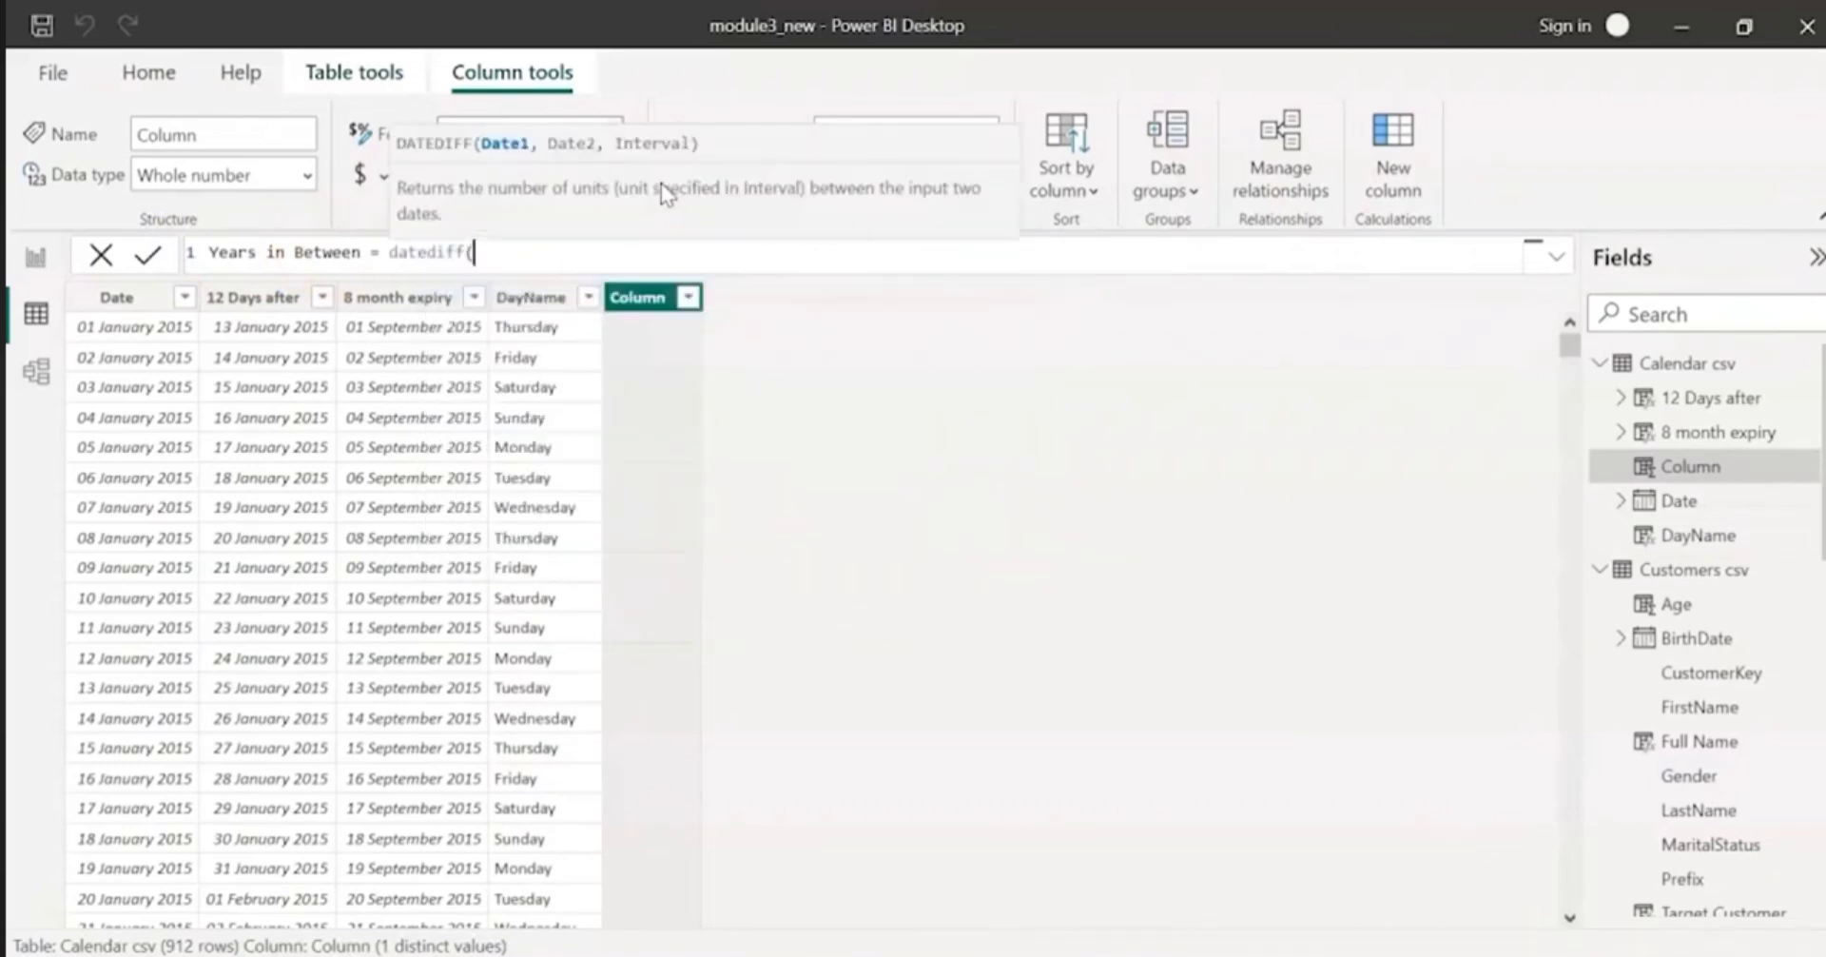
pyautogui.press('Escape')
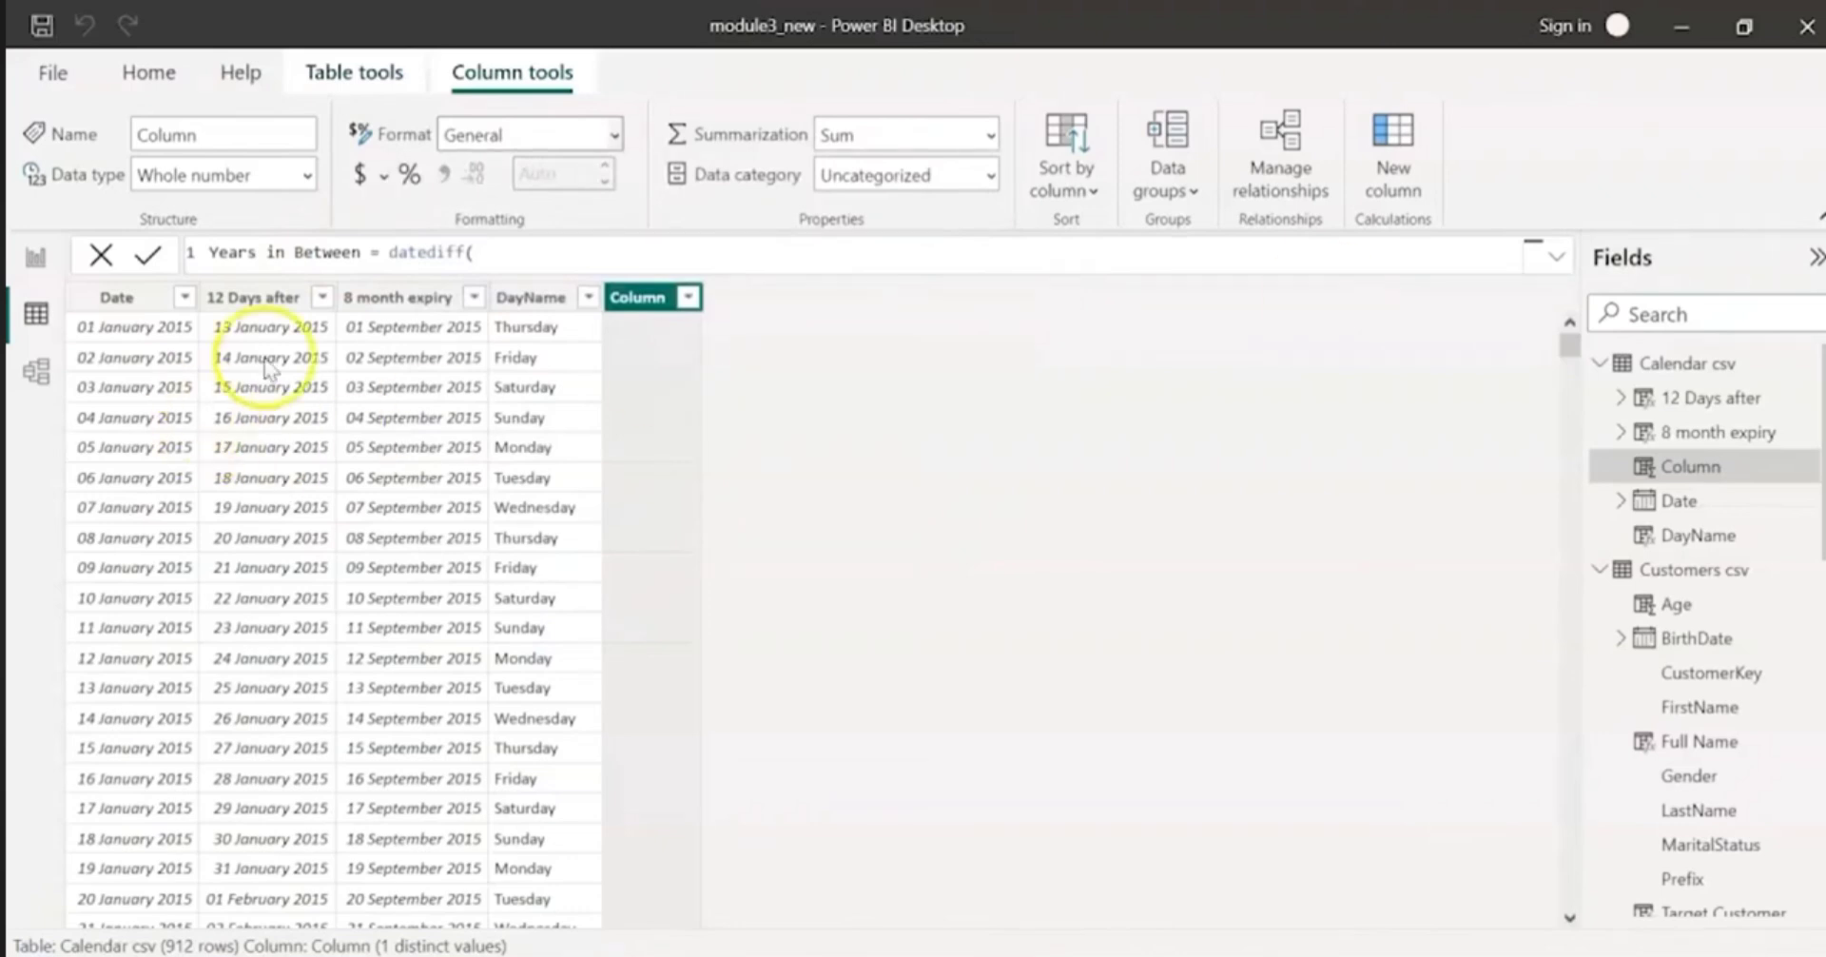
pyautogui.write("'Calendar csv'[Date],toda")
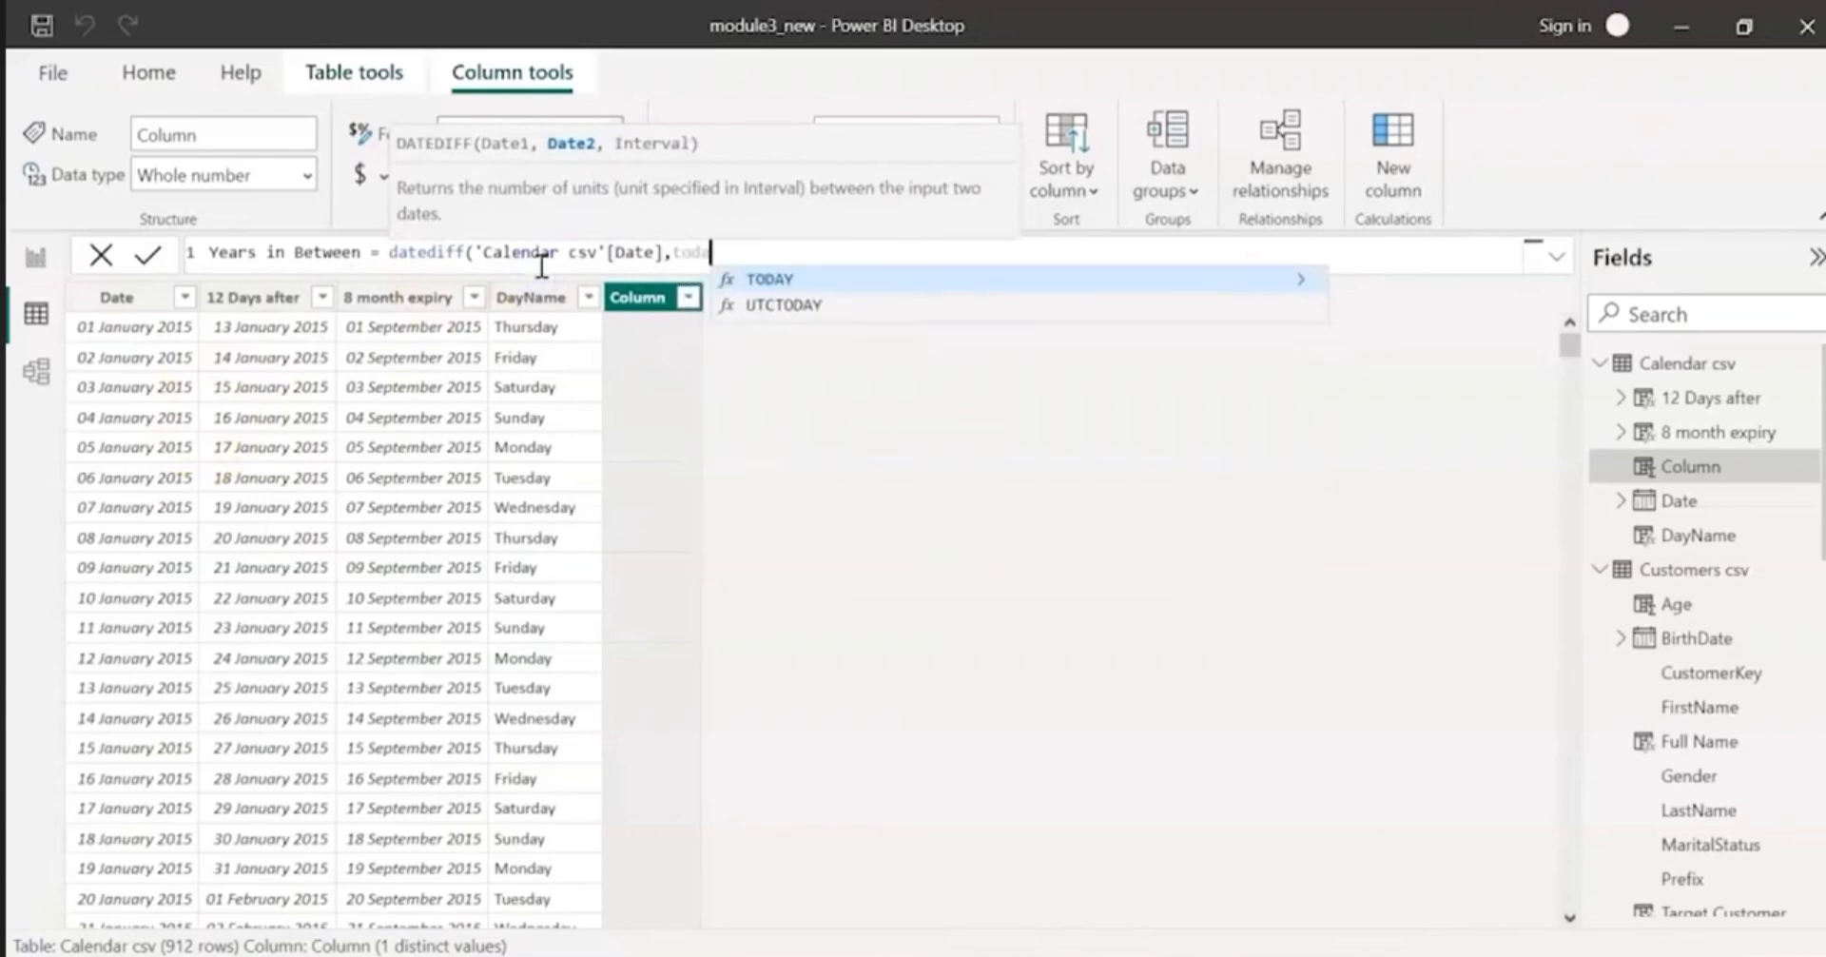
pyautogui.press('Tab')
pyautogui.write('),YEA')
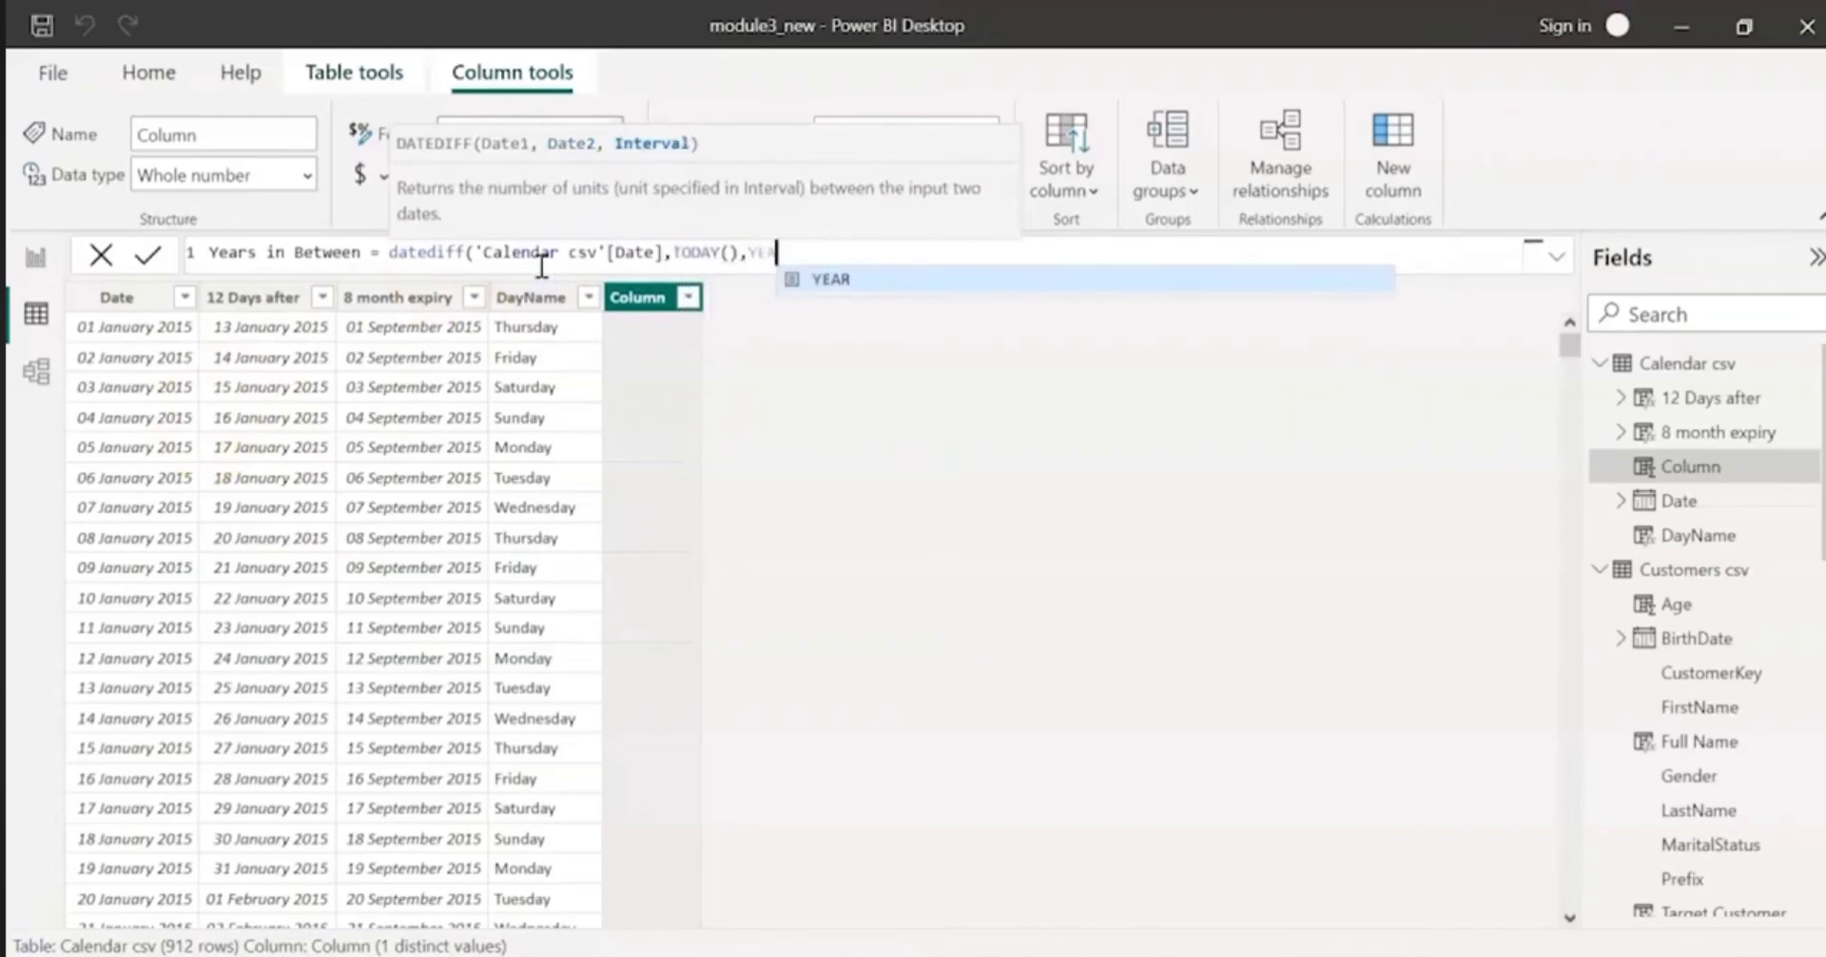
pyautogui.write('R)')
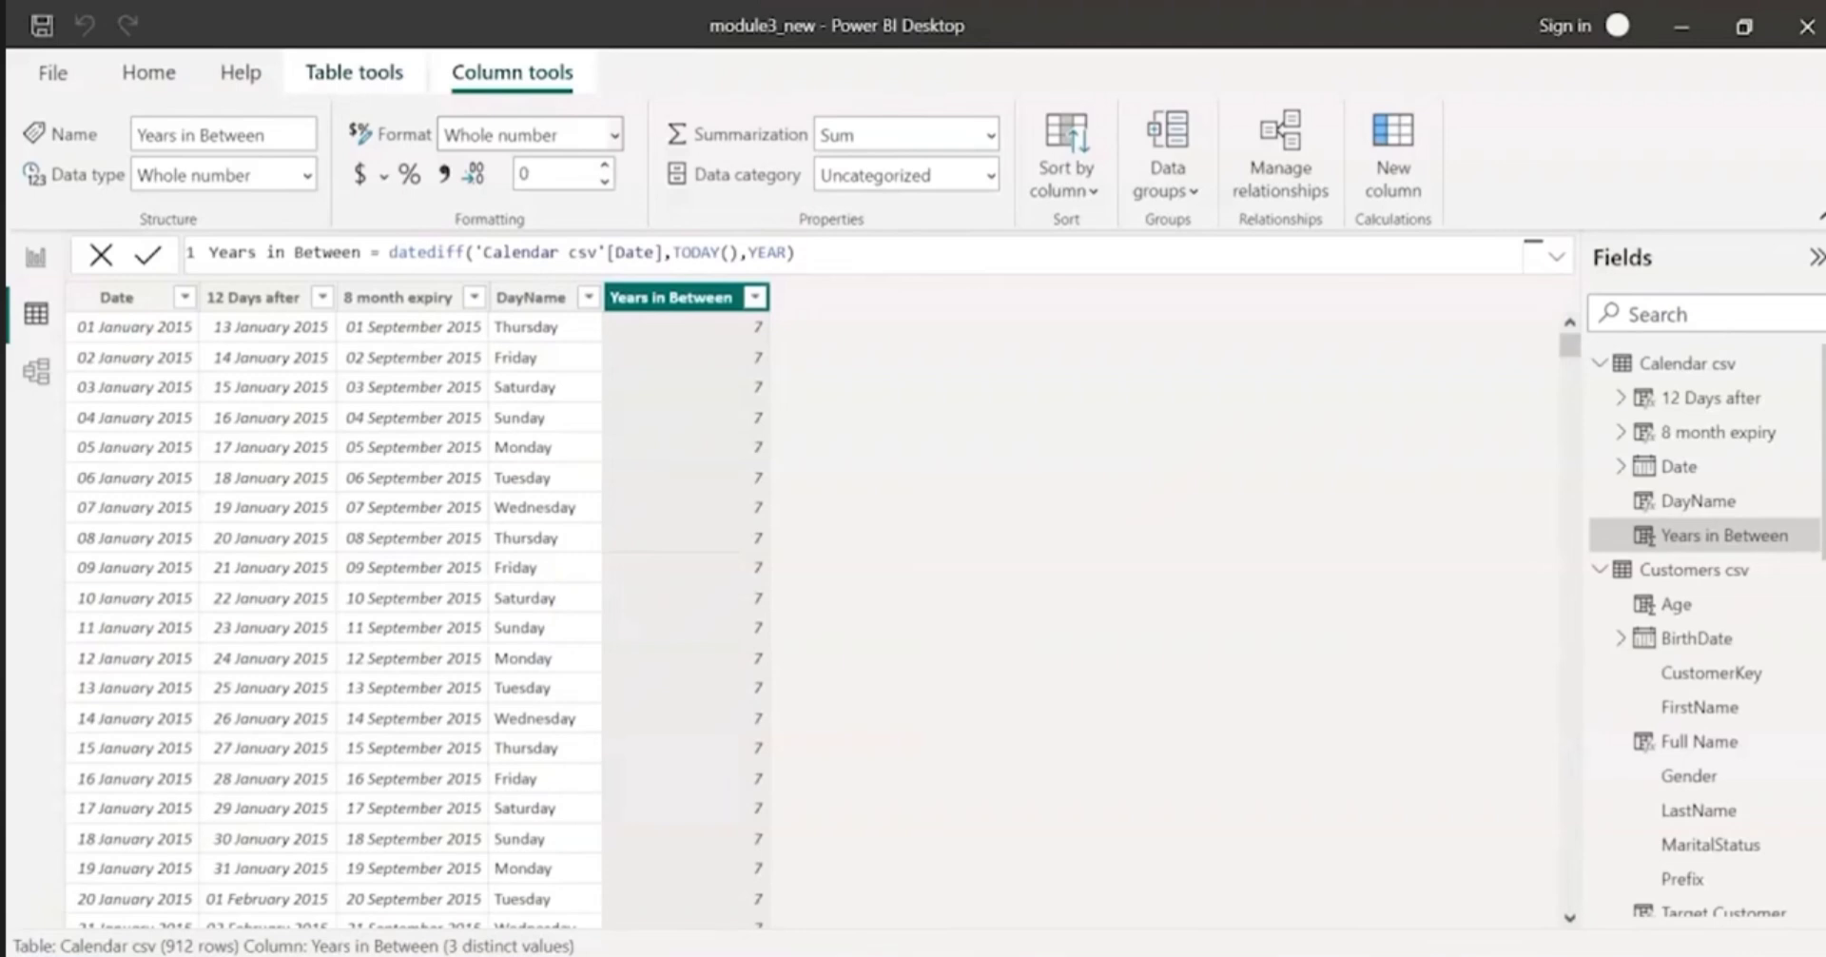
# Step: Add a calculated column named Last date of the month to Calendar csv and begin its formula with EOMONTH(
pyautogui.click(1419, 162)
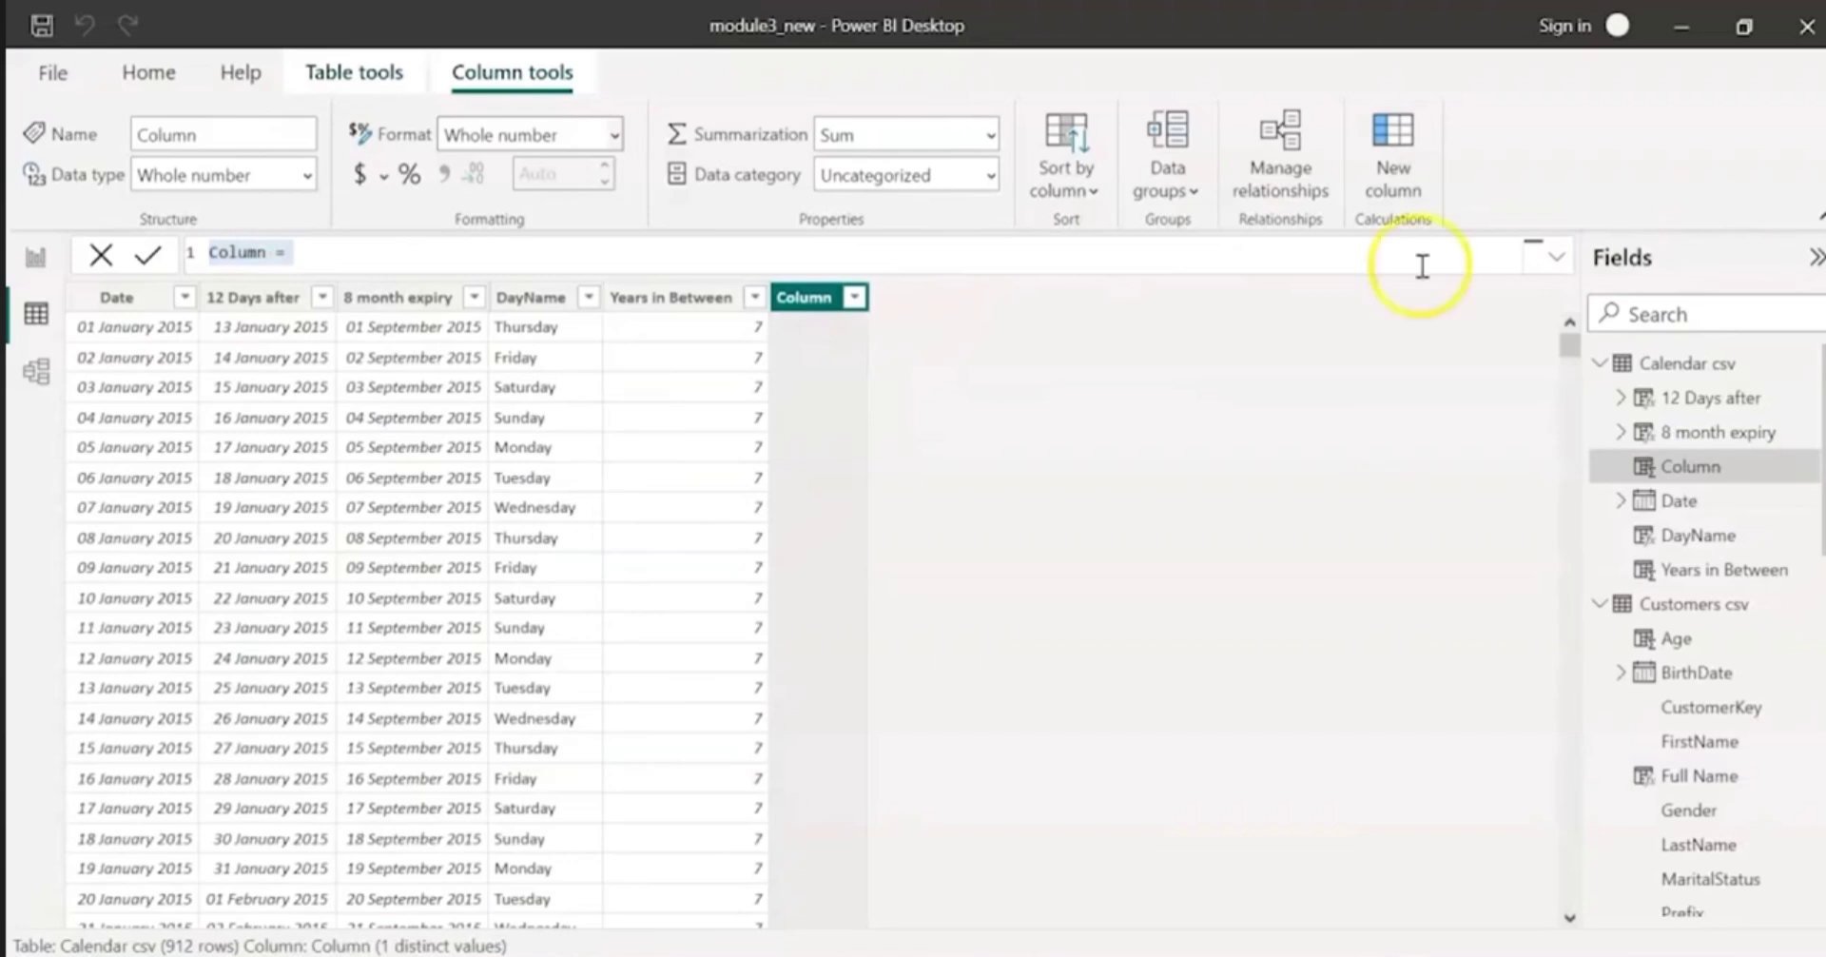
pyautogui.click(579, 259)
pyautogui.write('Last date of the month')
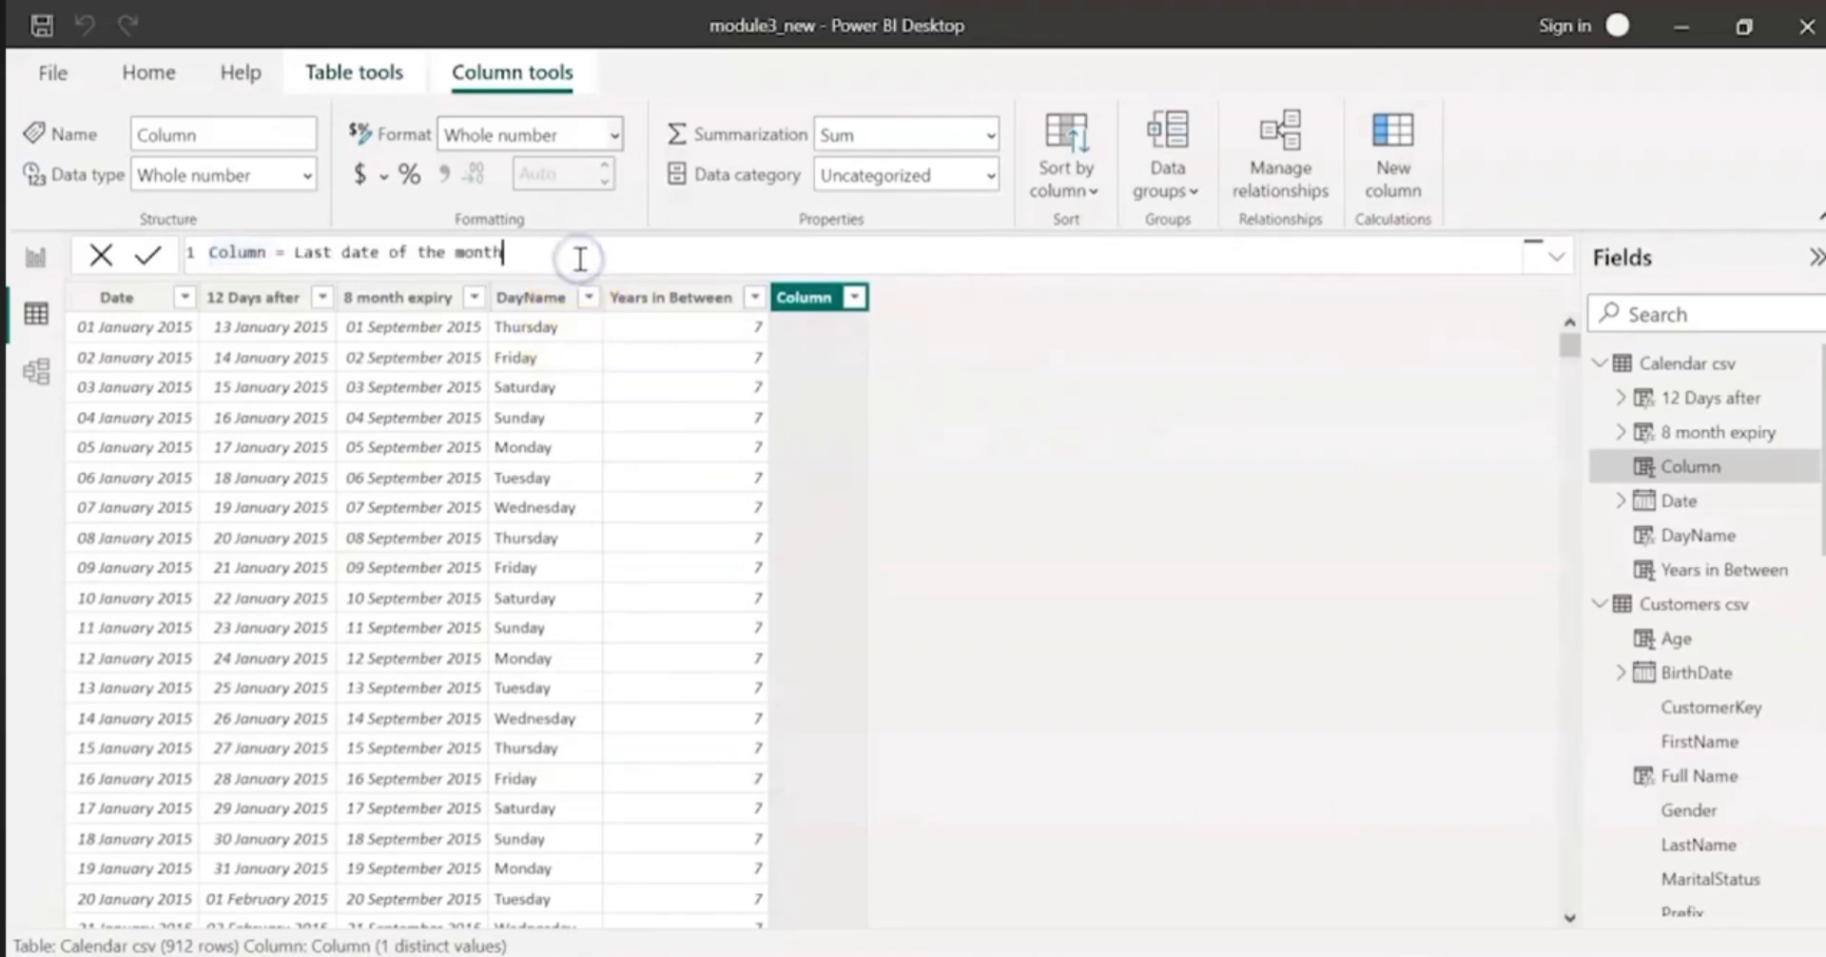
pyautogui.hotkey('ctrl', 'a')
pyautogui.write('Last date of the month')
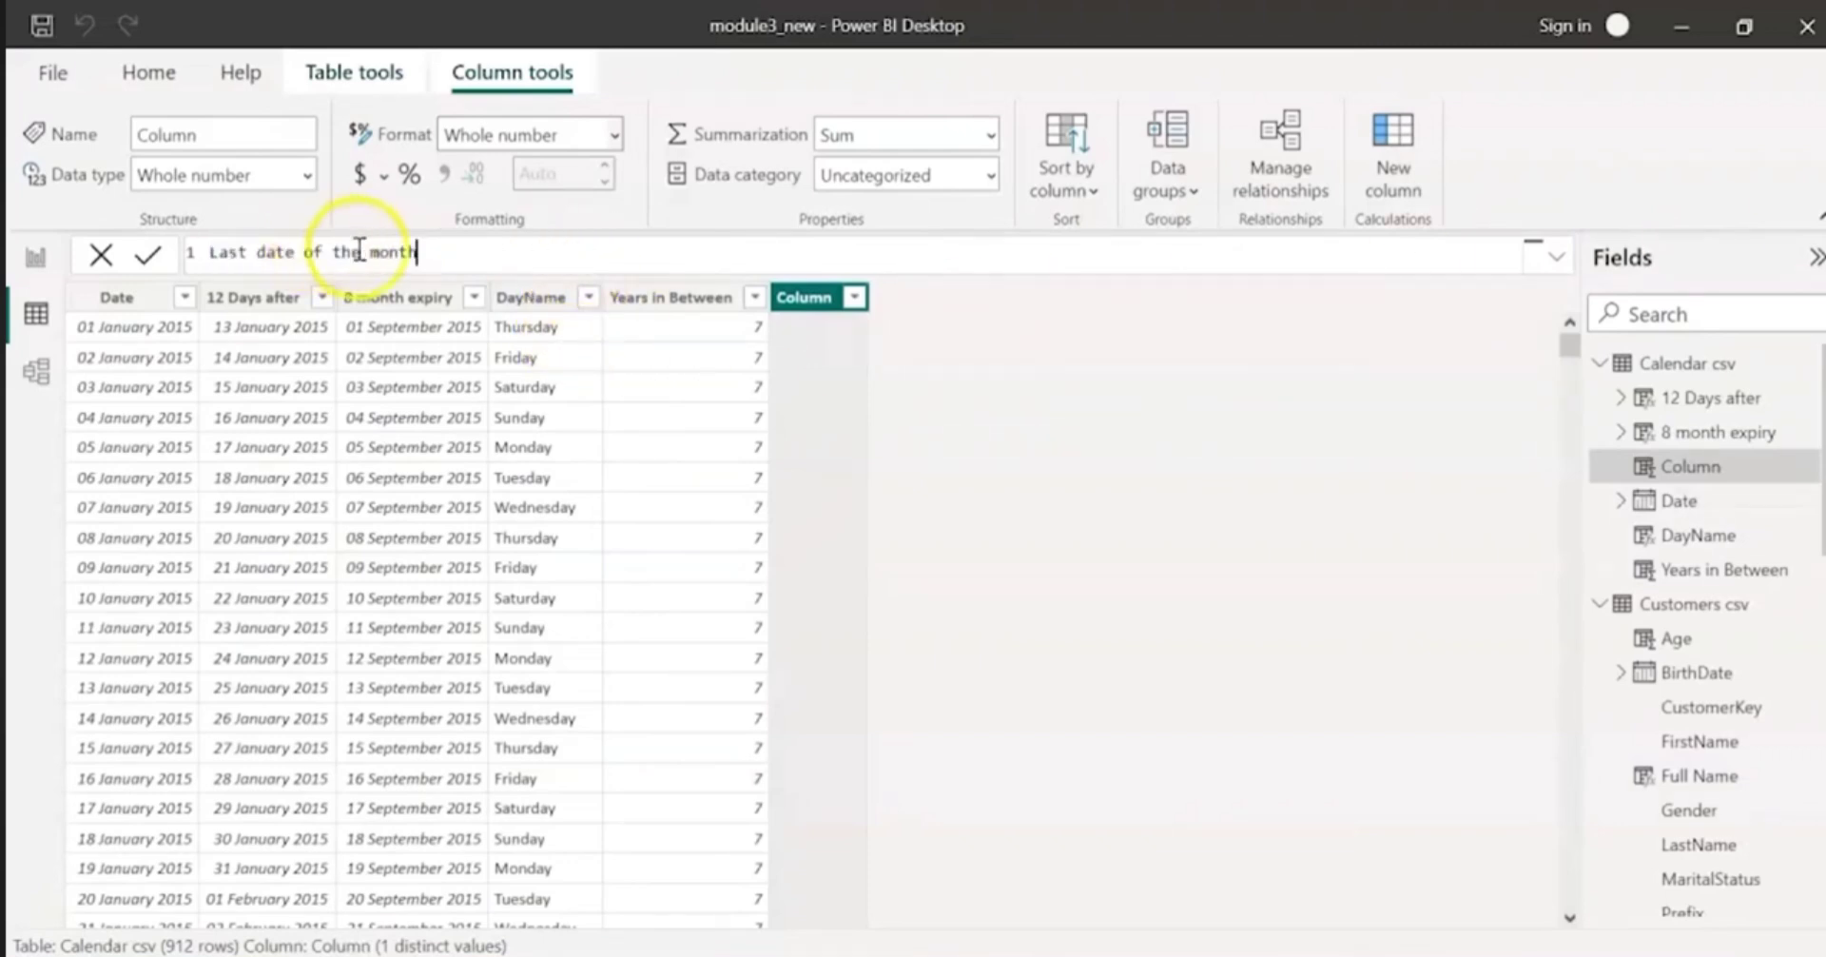
pyautogui.write('=')
pyautogui.write(' eo')
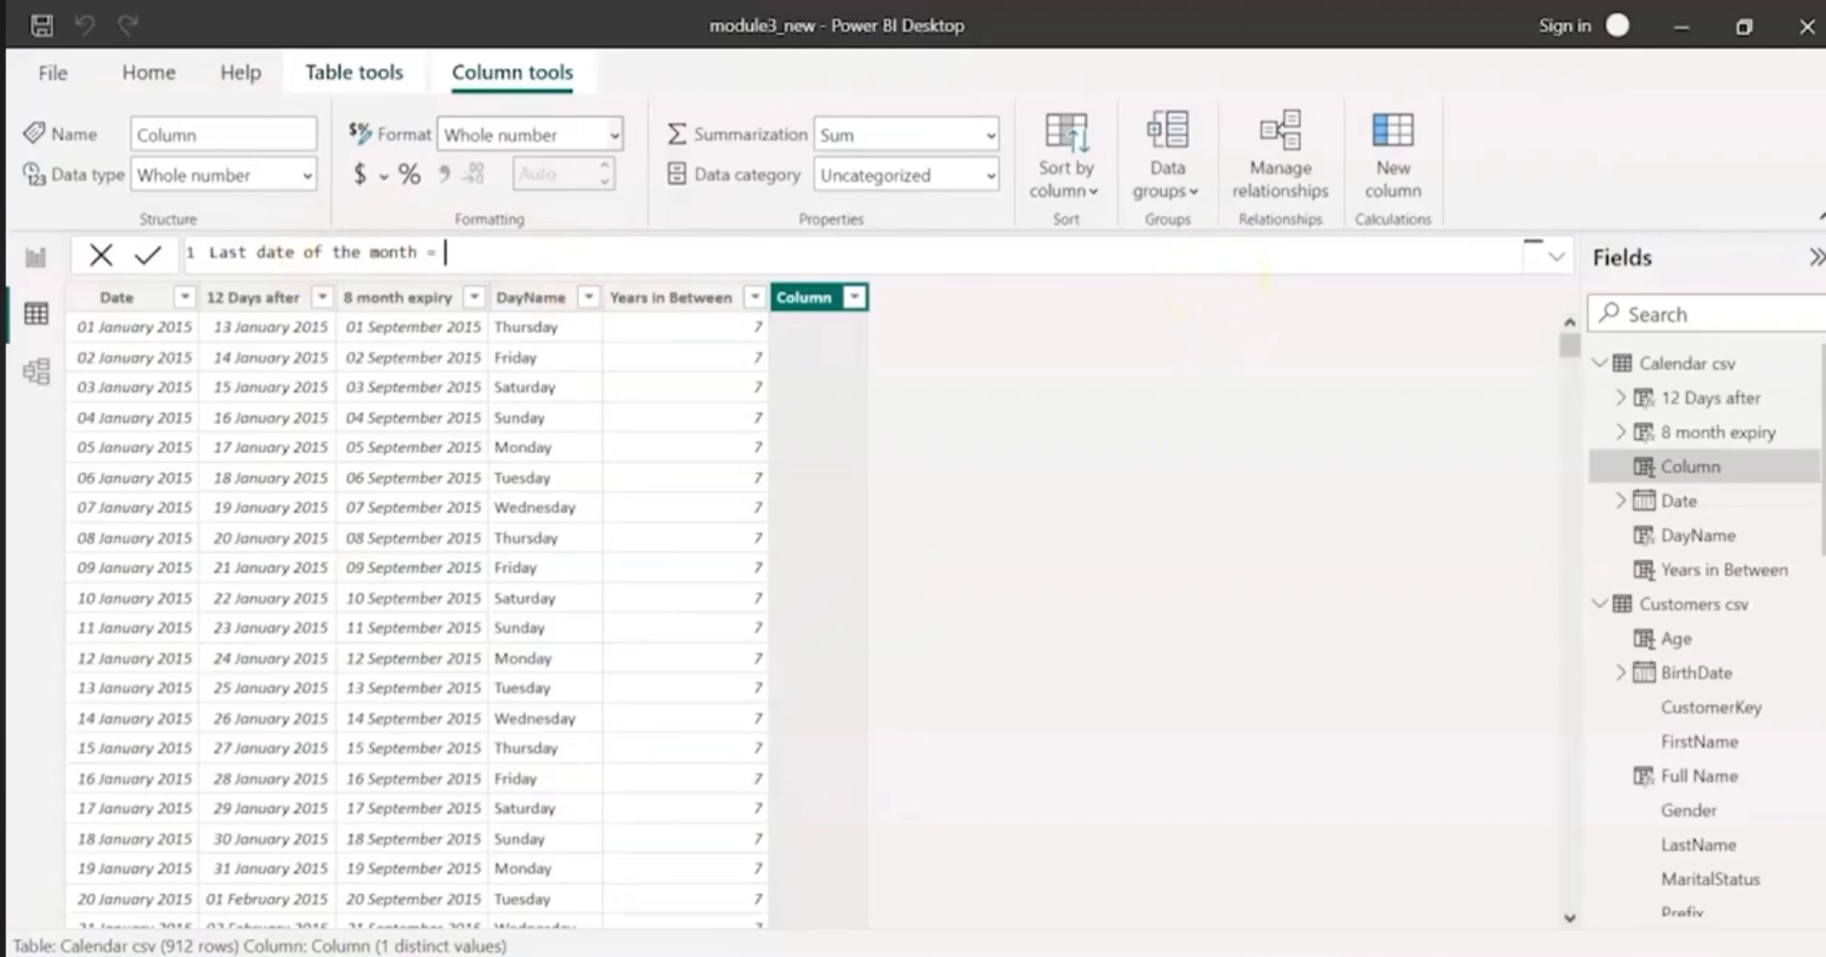
pyautogui.write('m')
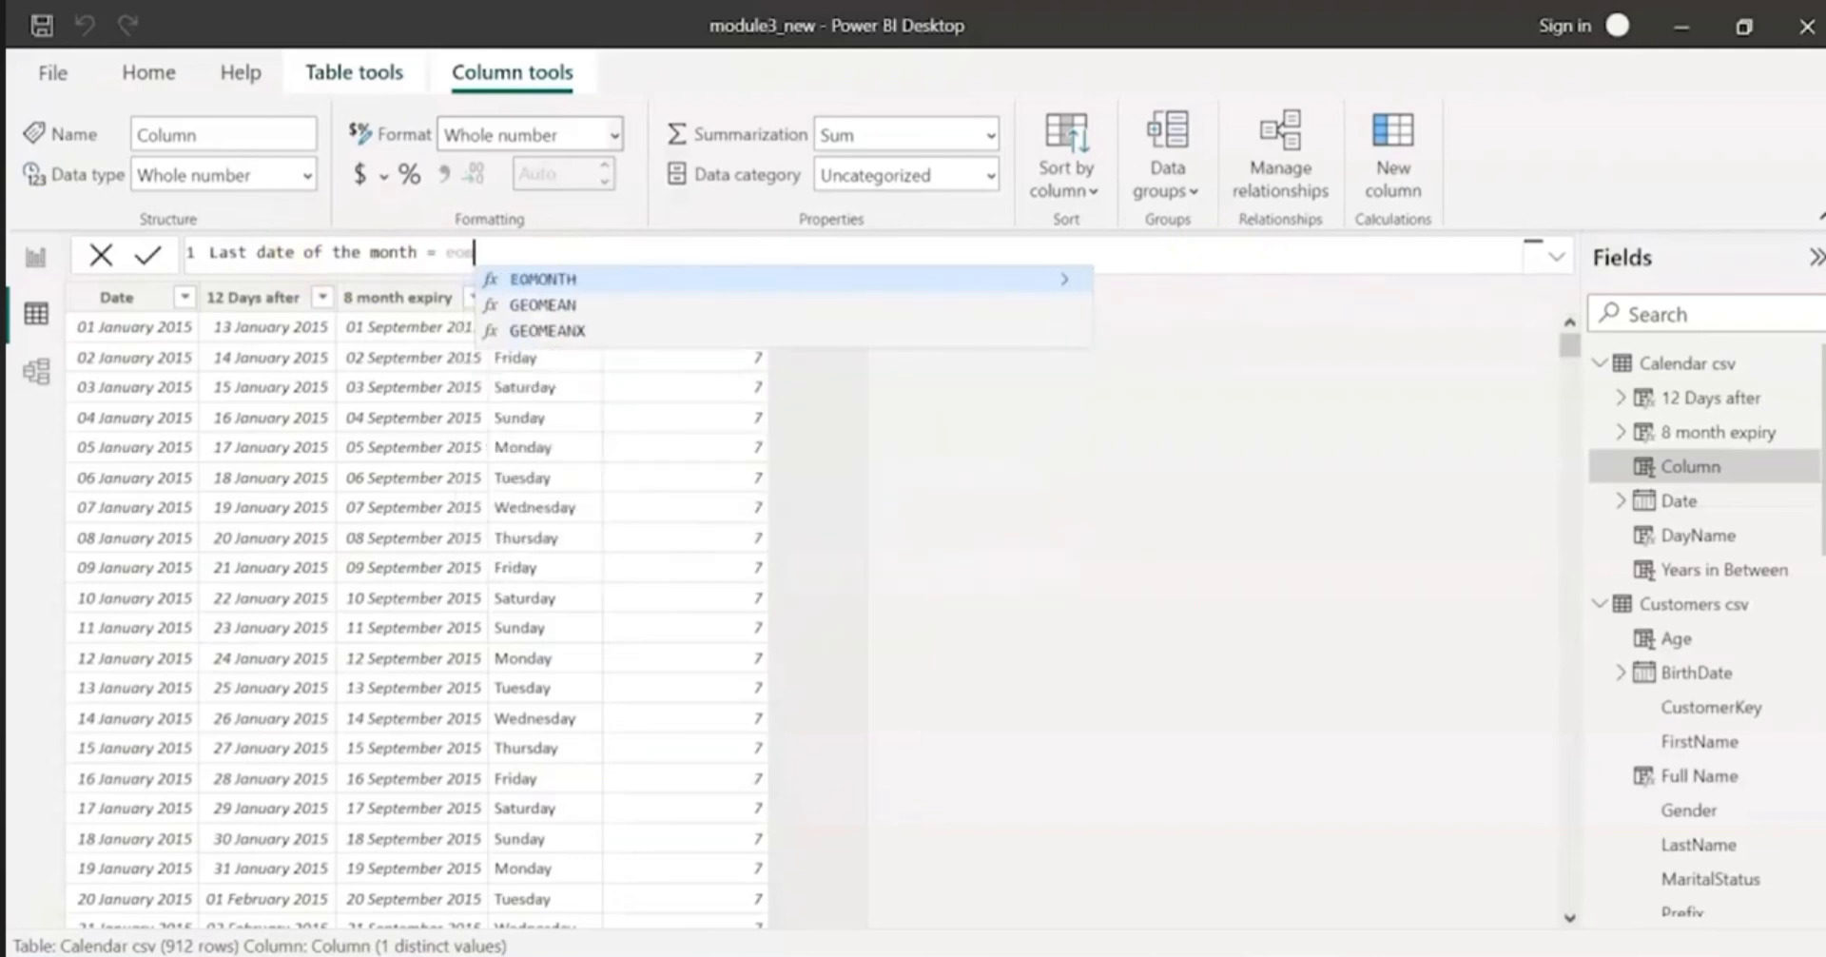
pyautogui.press('Tab')
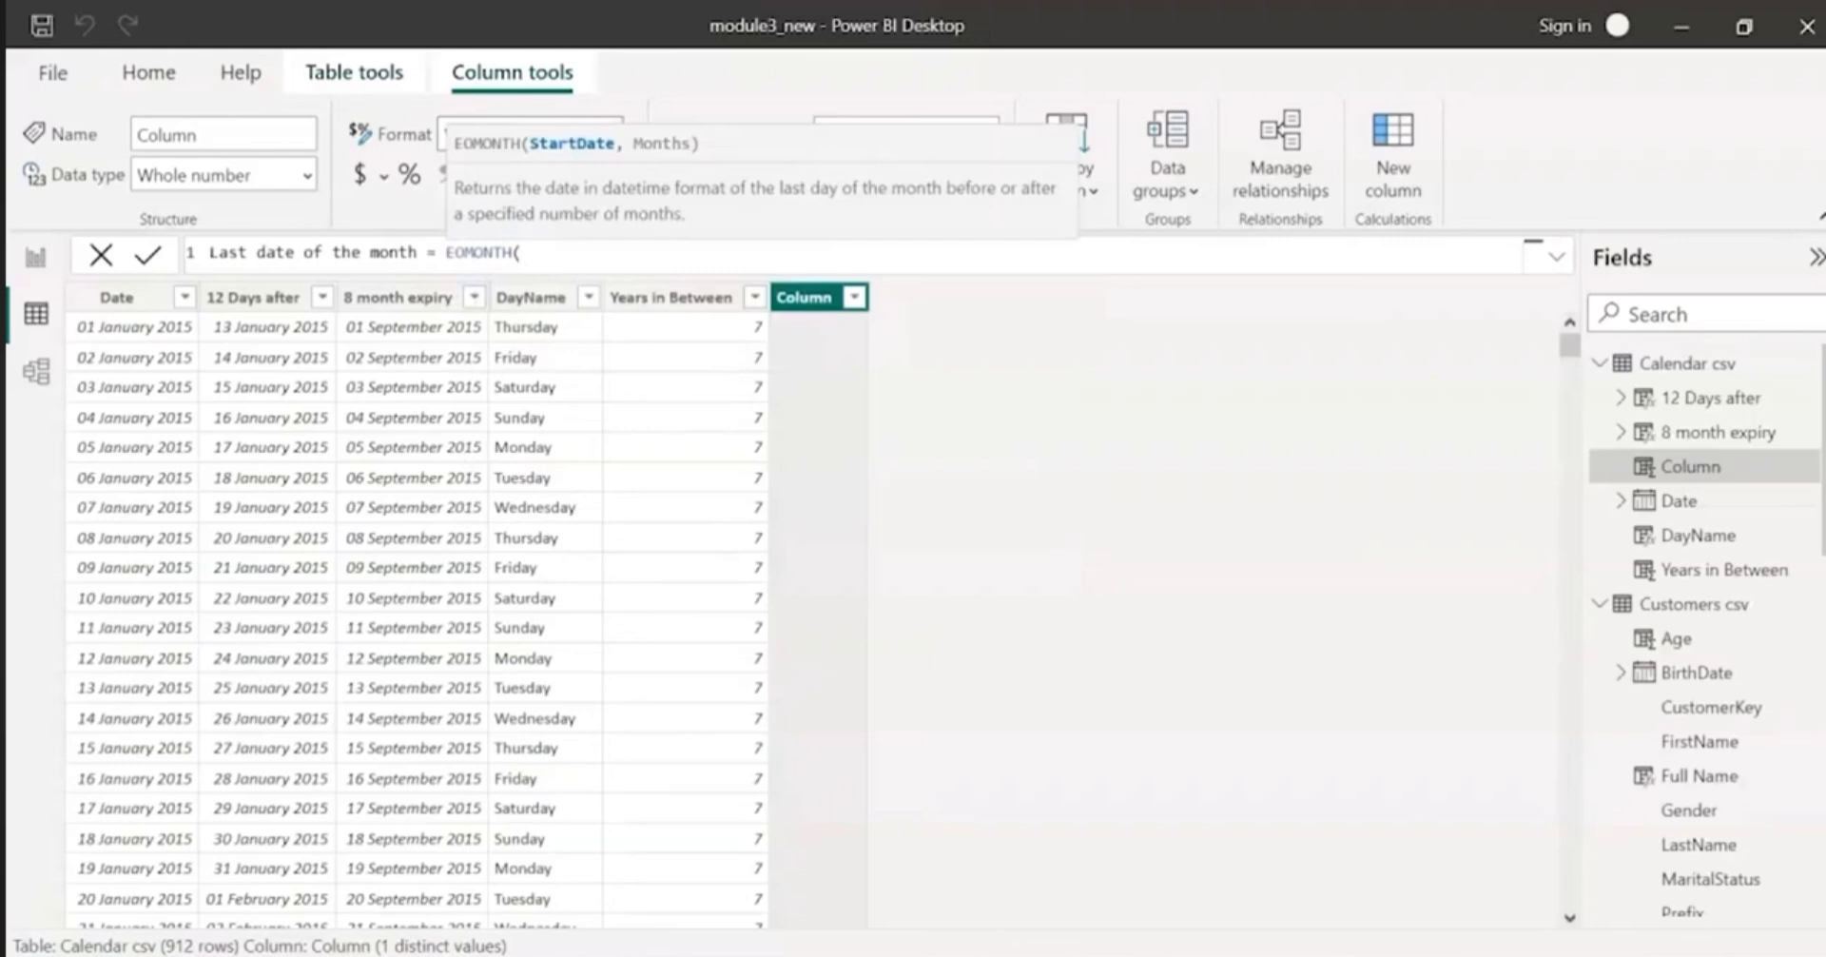
pyautogui.press('Escape')
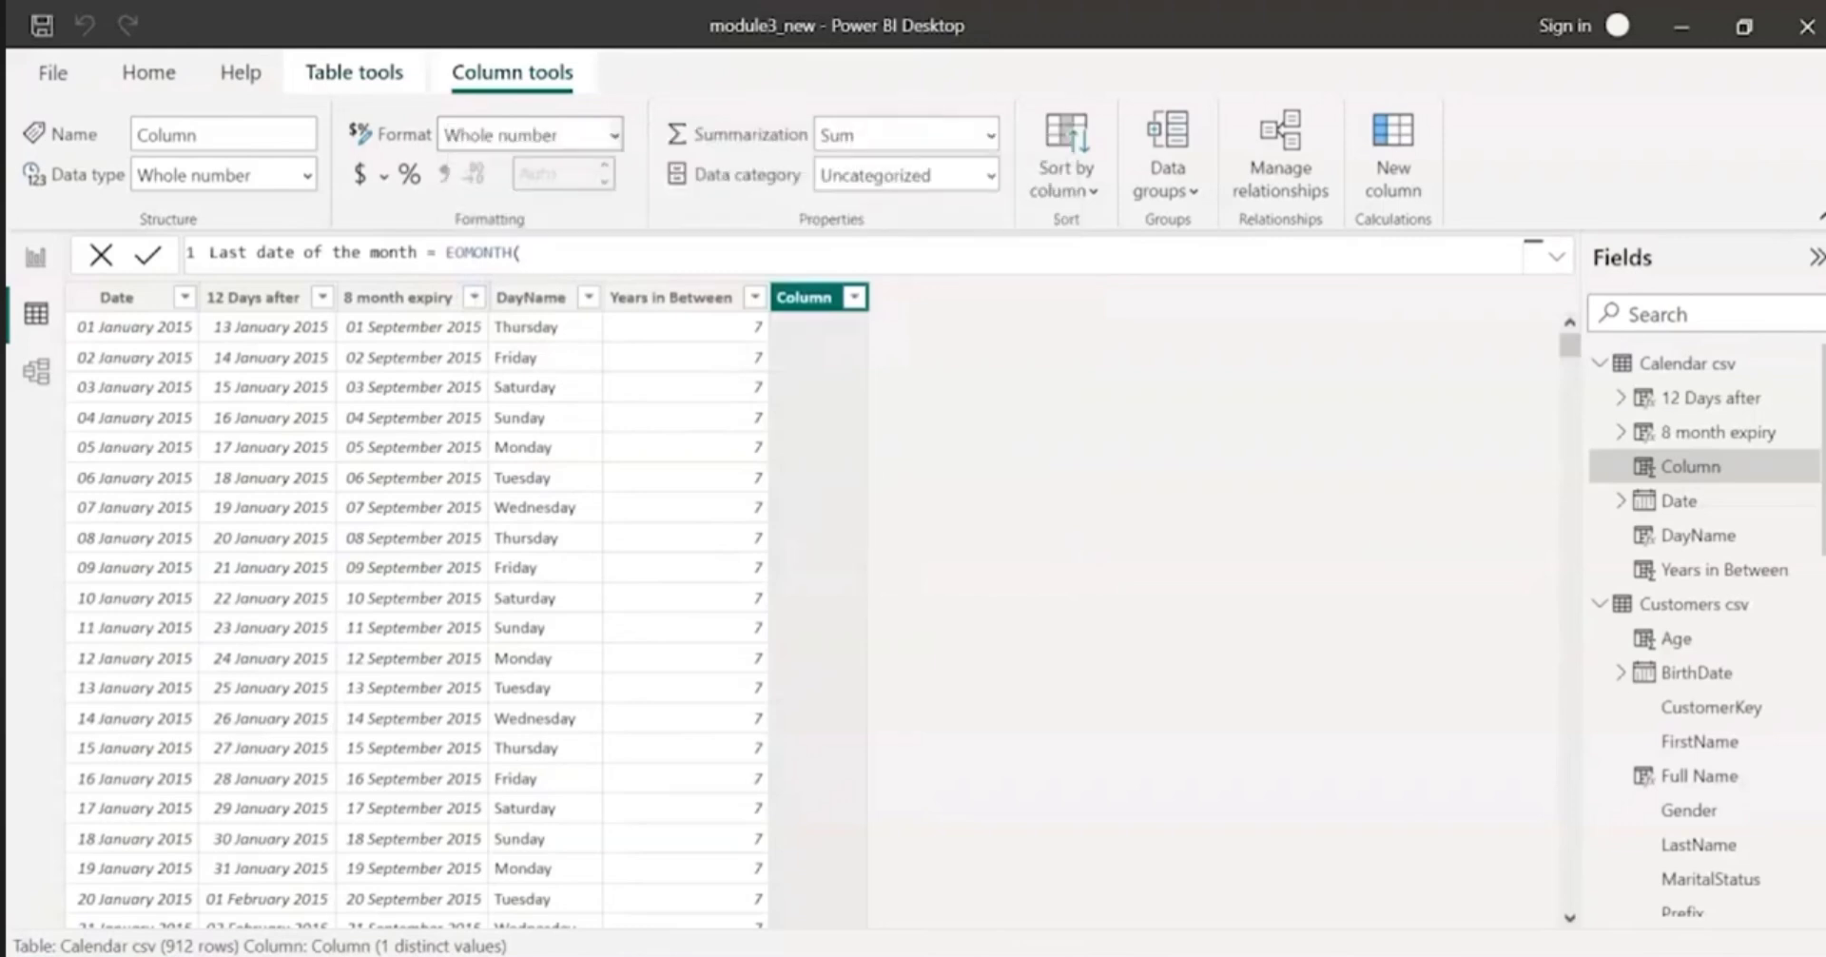
# Step: Complete the EOMONTH formula with 'Calendar csv'[Date] and 0 months, and format the column as 14 March 2001 (dd mmmm yyyy)
pyautogui.click(601, 261)
pyautogui.write("'Calendar csv'[Date]")
pyautogui.write(',0')
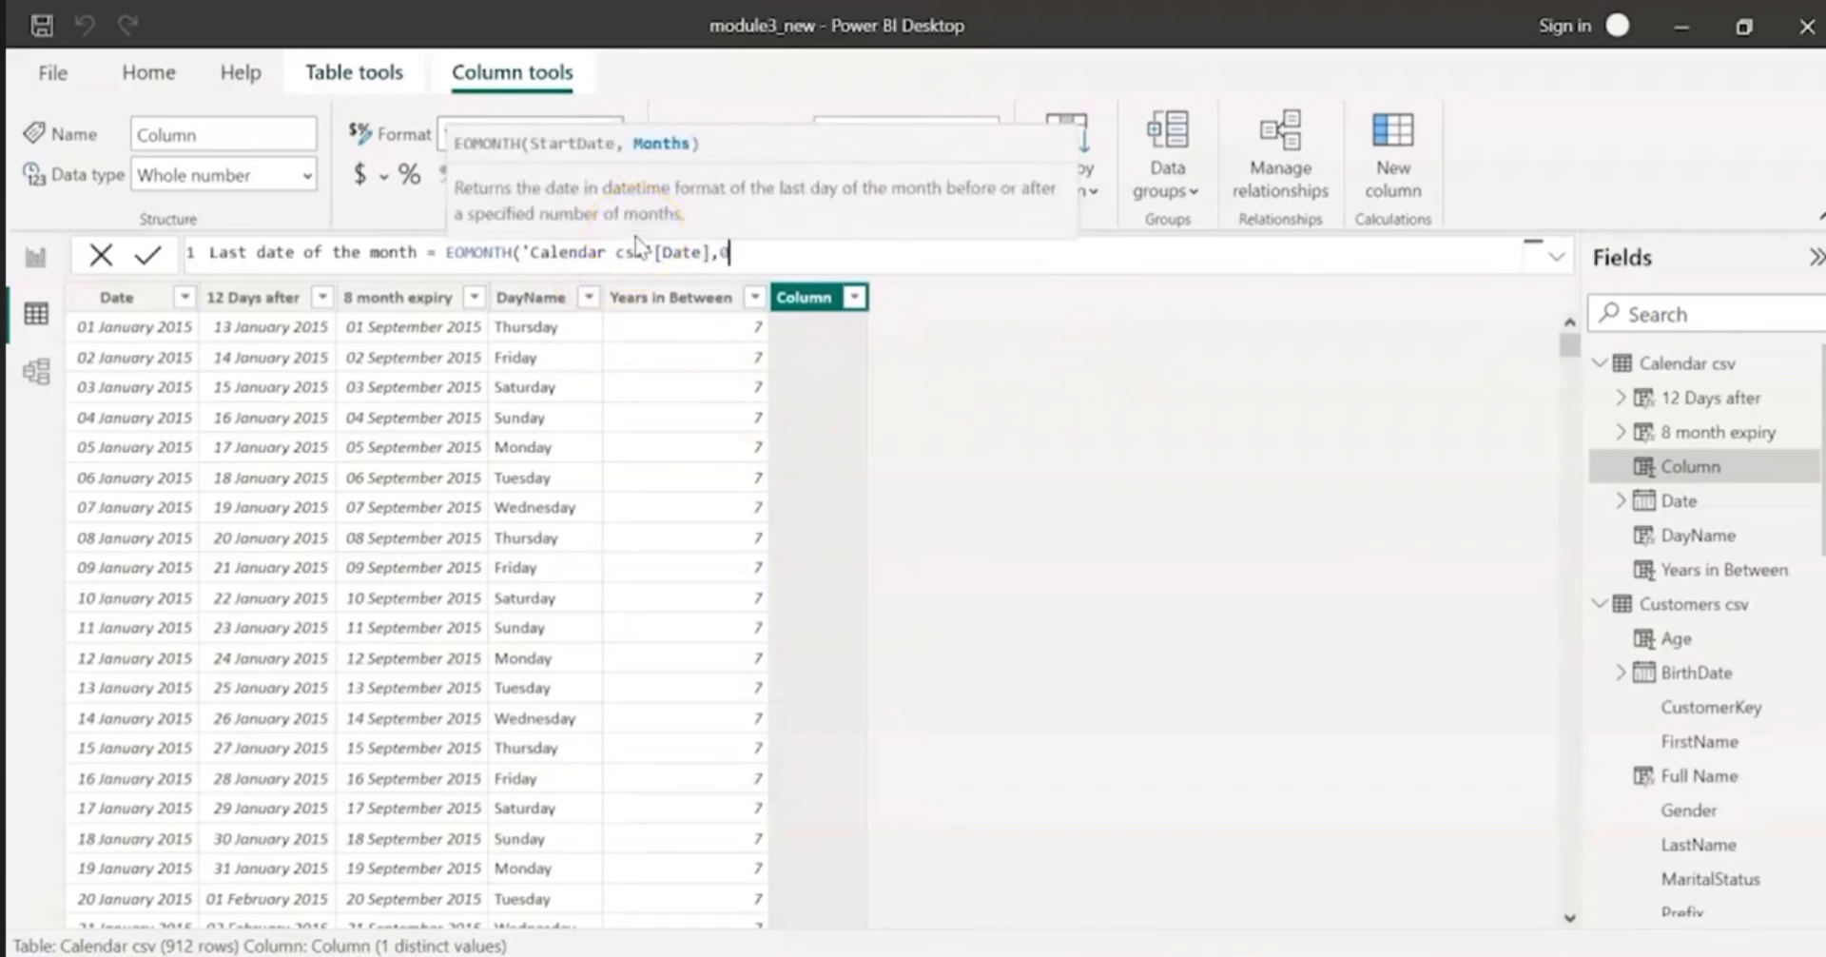
pyautogui.write(')')
pyautogui.click(671, 230)
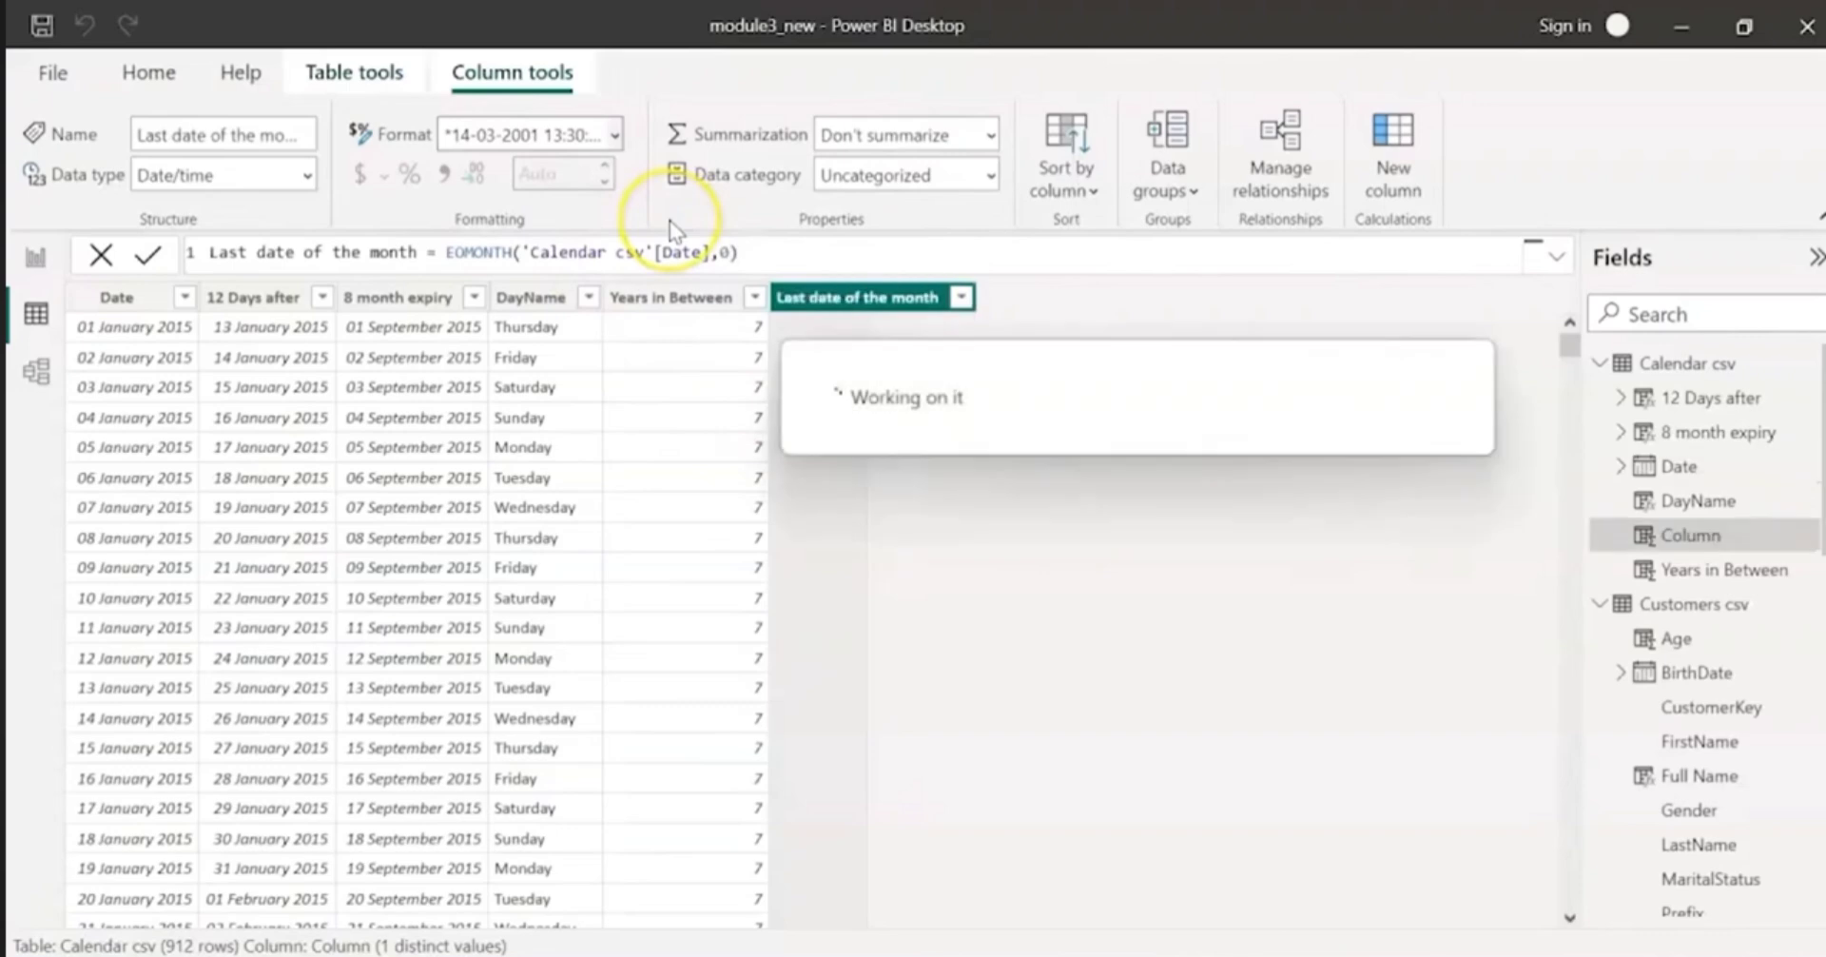
pyautogui.click(615, 135)
pyautogui.click(559, 641)
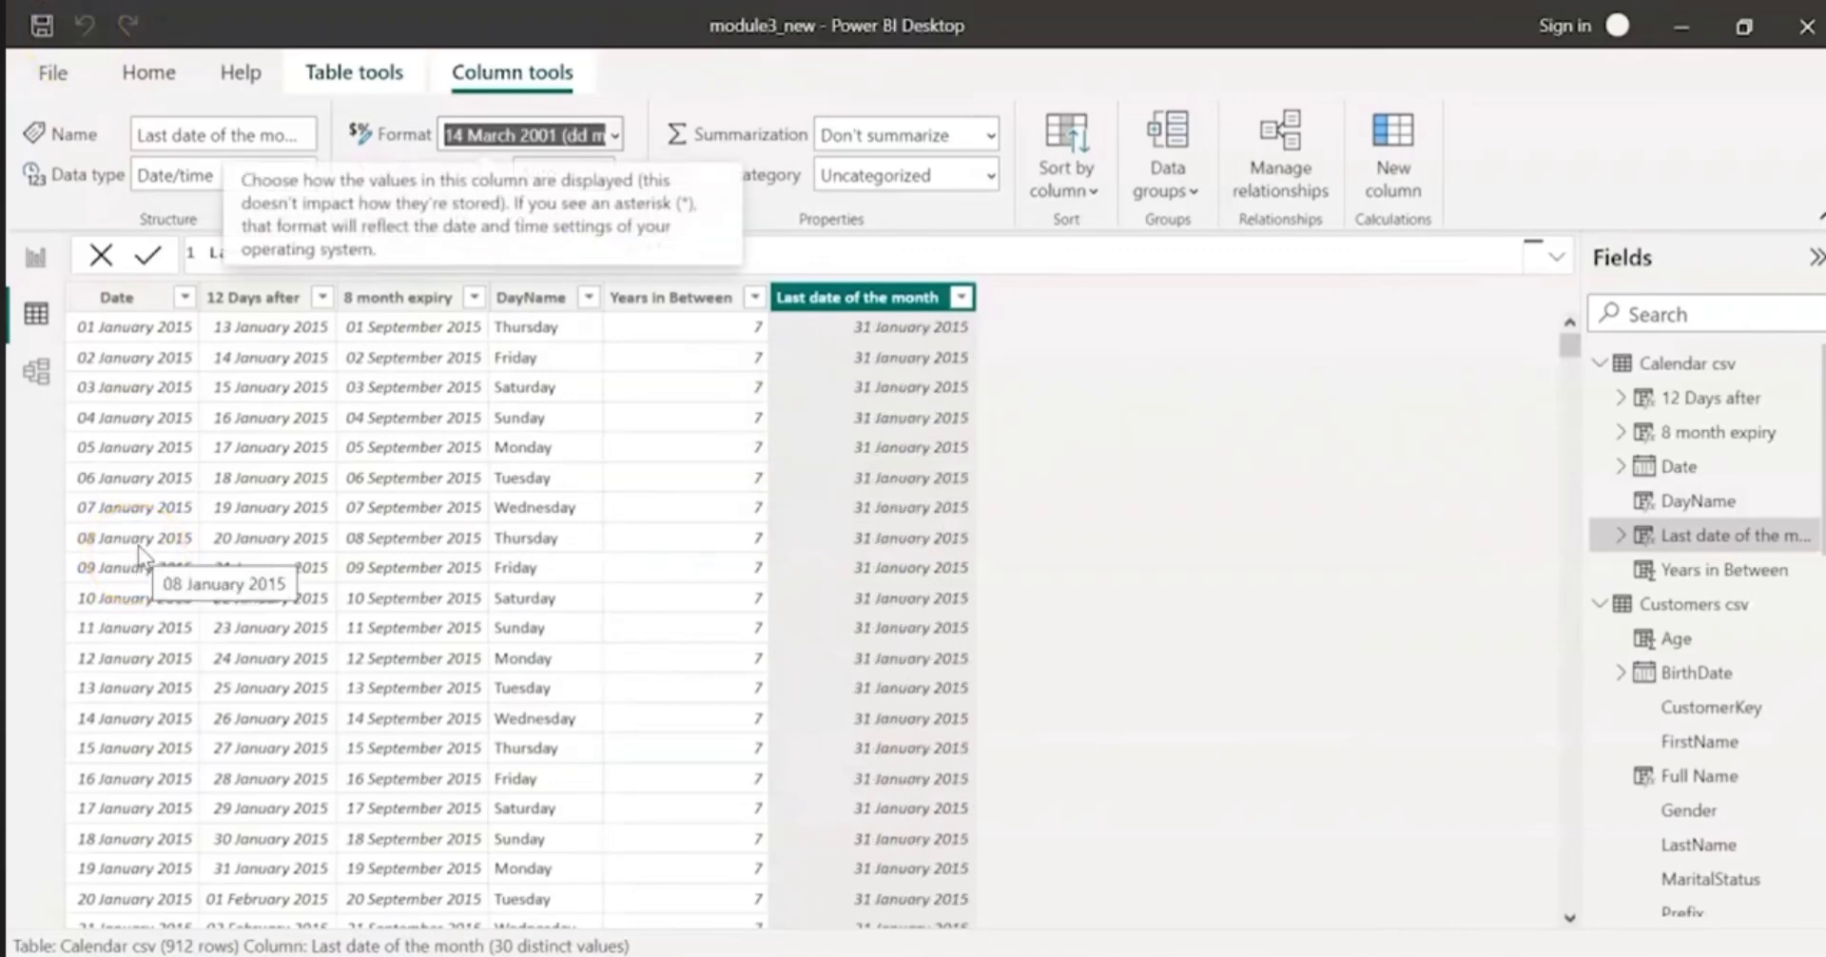
# Step: Add the column Start of the month = STARTOFMONTH('Calendar csv'[Date]) to Calendar csv and format it as 14 March 2001 (dd mmmm yyyy)
pyautogui.click(1412, 177)
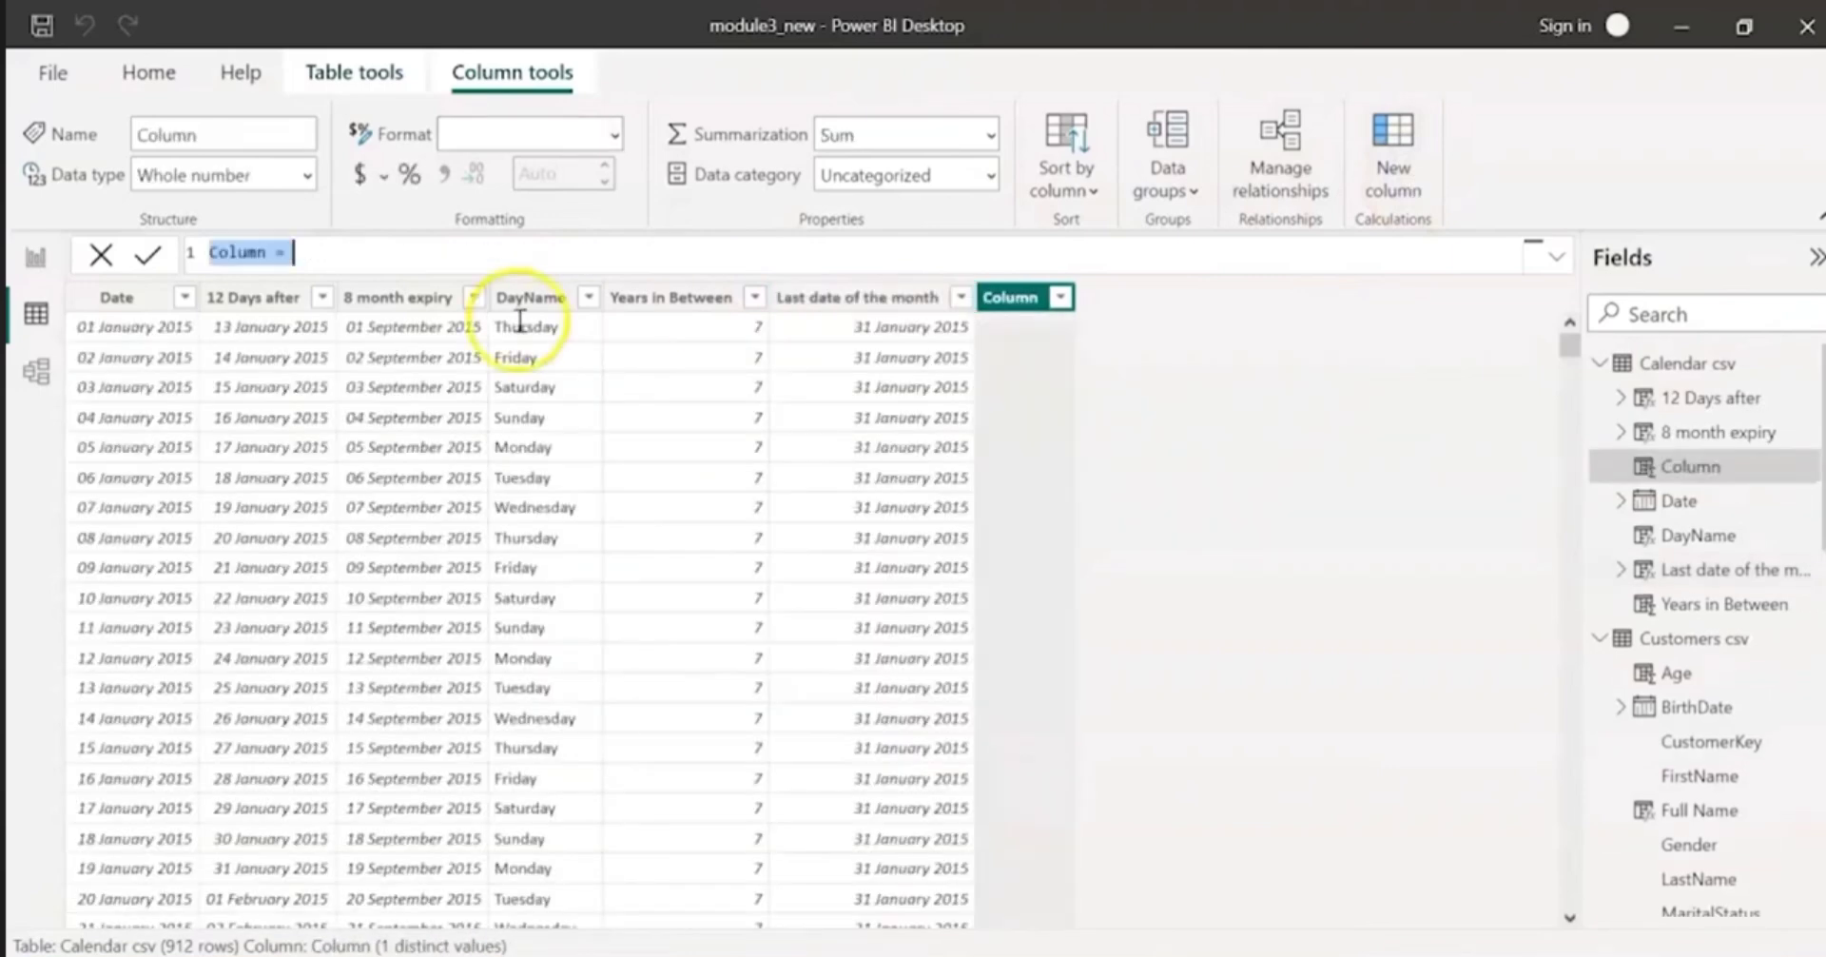
pyautogui.write("Start of the month = STARTOFMONTH('Calendar csv'[Date])")
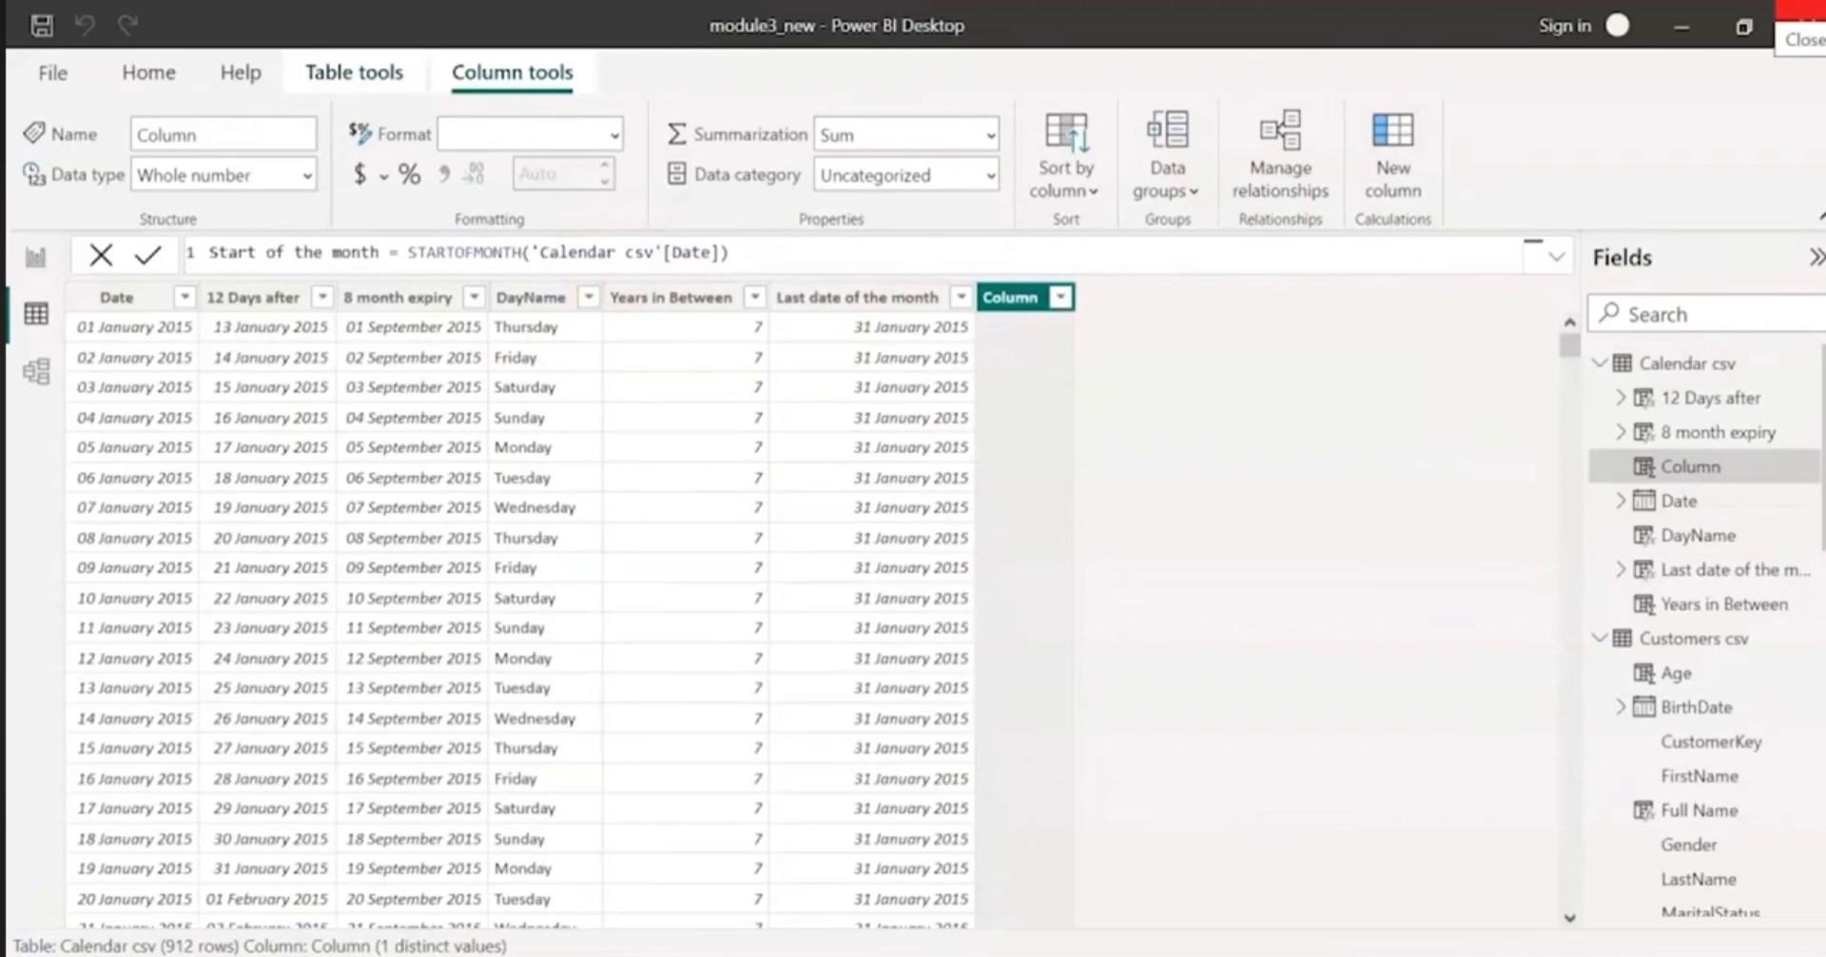
pyautogui.click(423, 257)
pyautogui.press('Return')
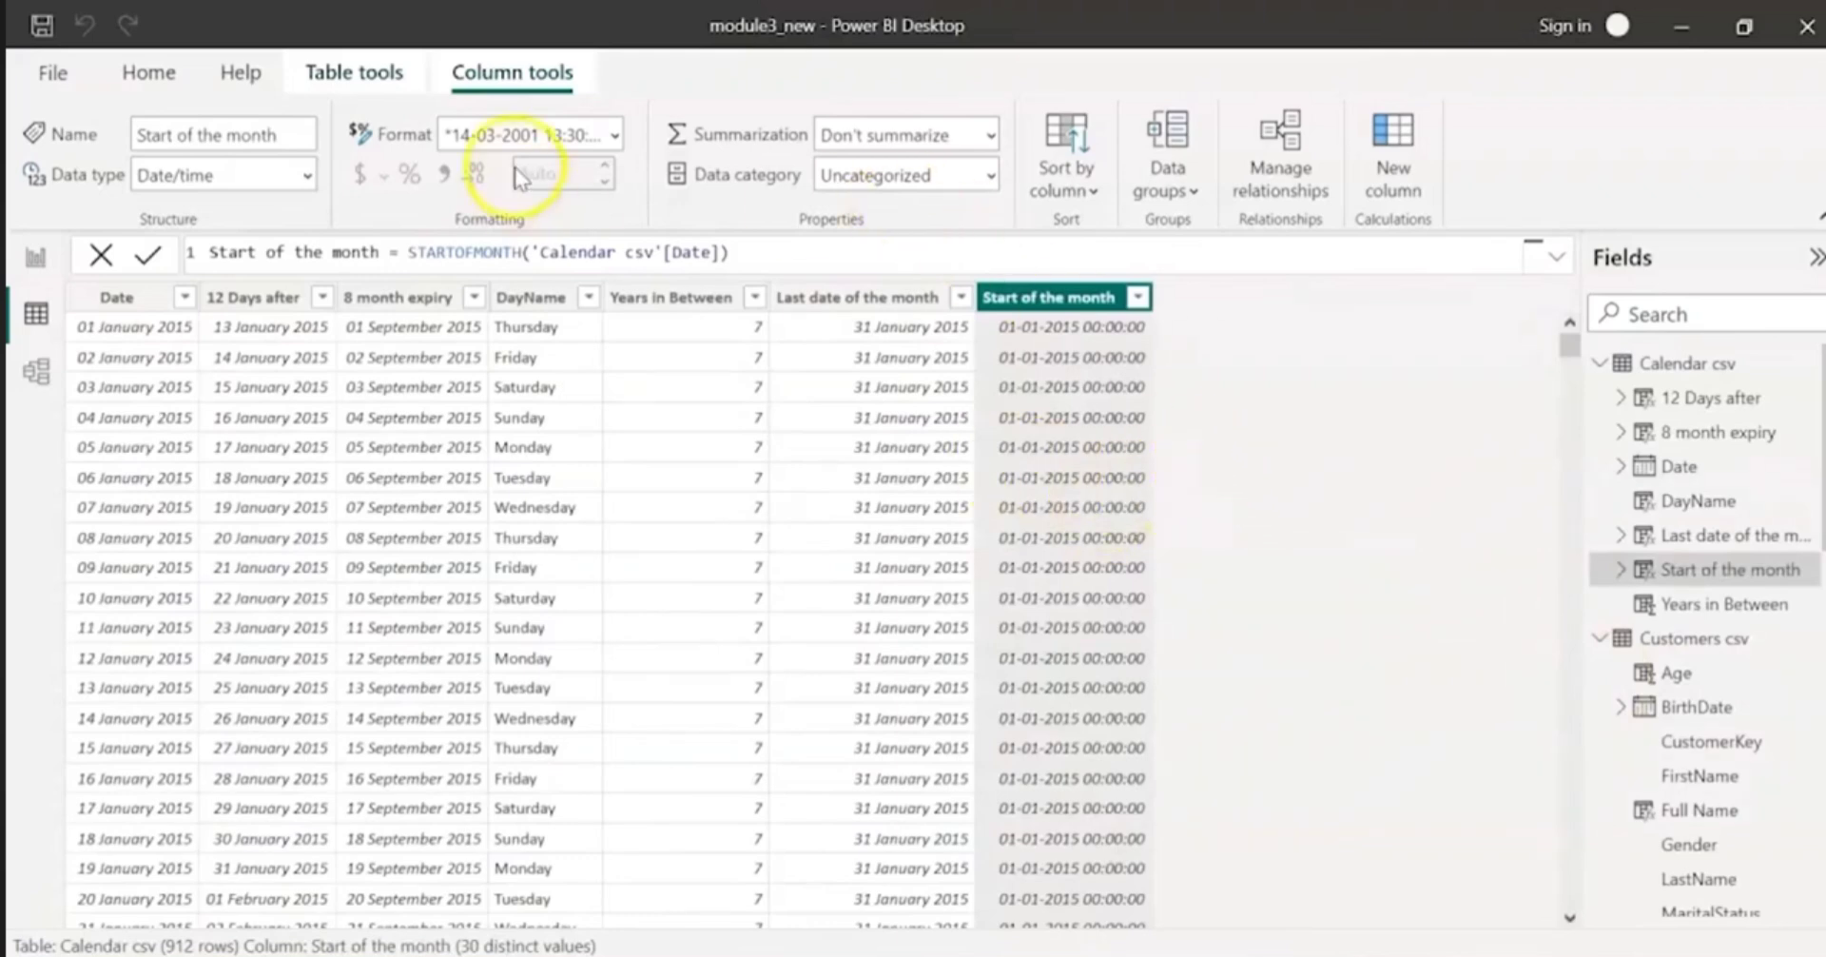
pyautogui.click(616, 135)
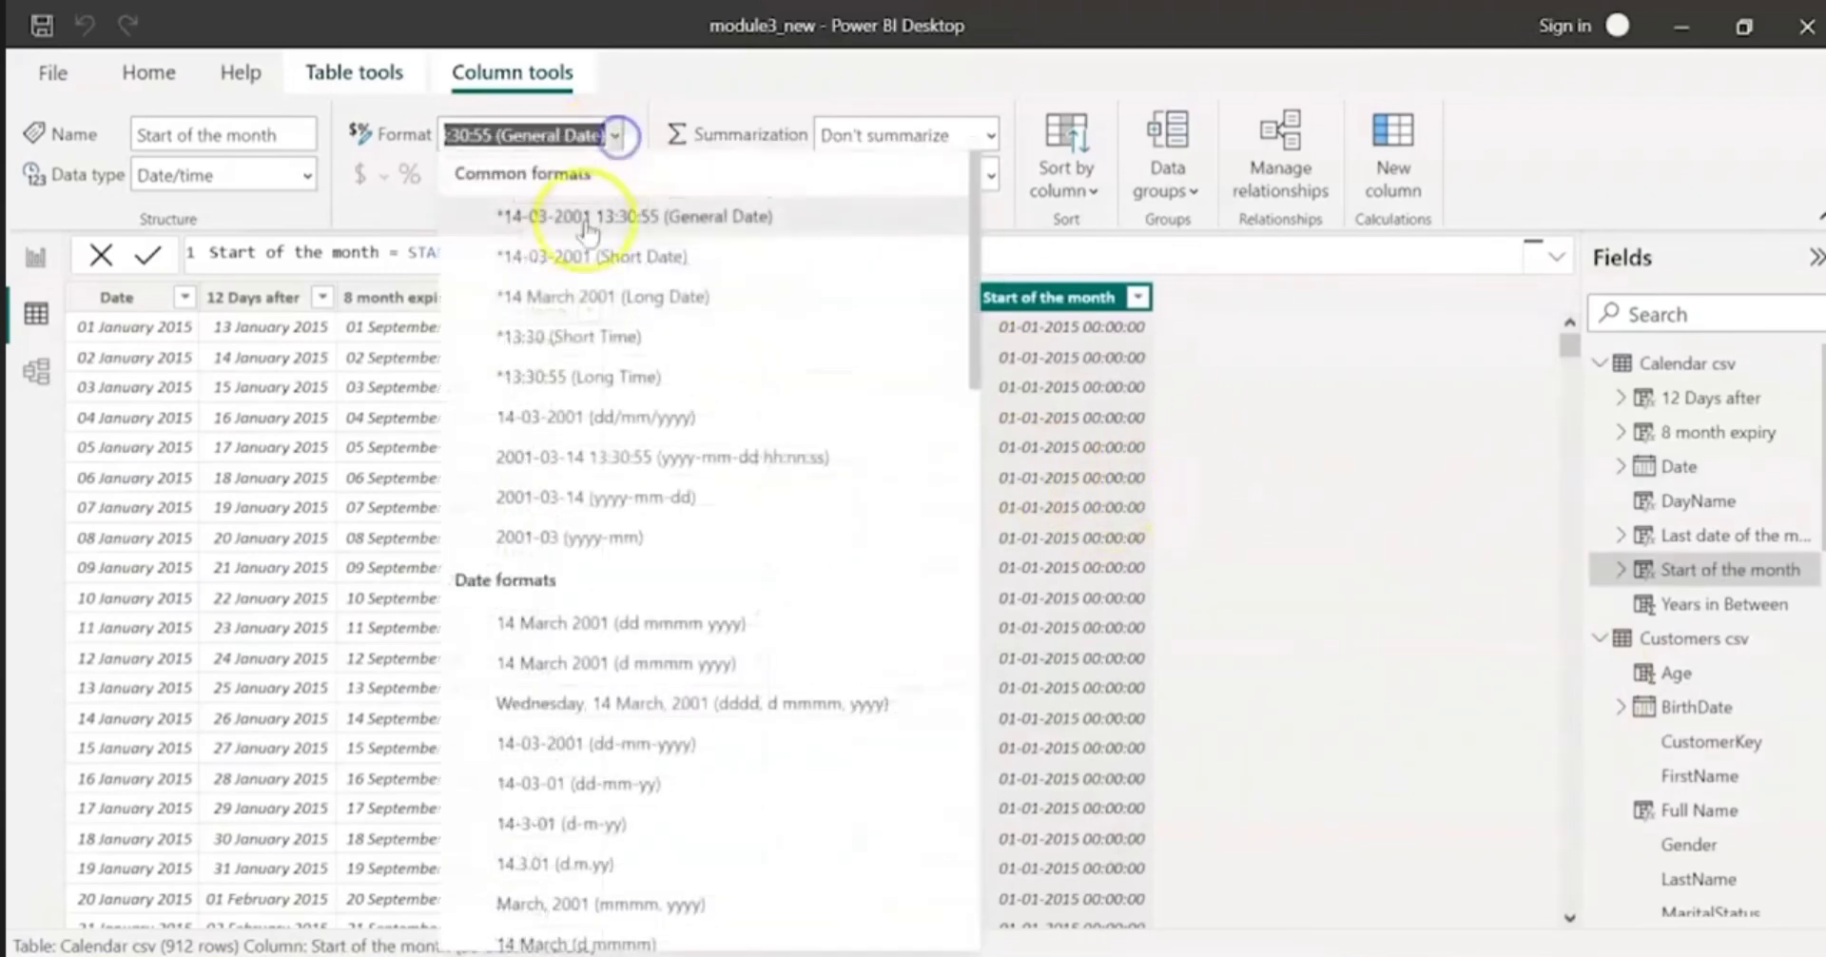
pyautogui.click(532, 624)
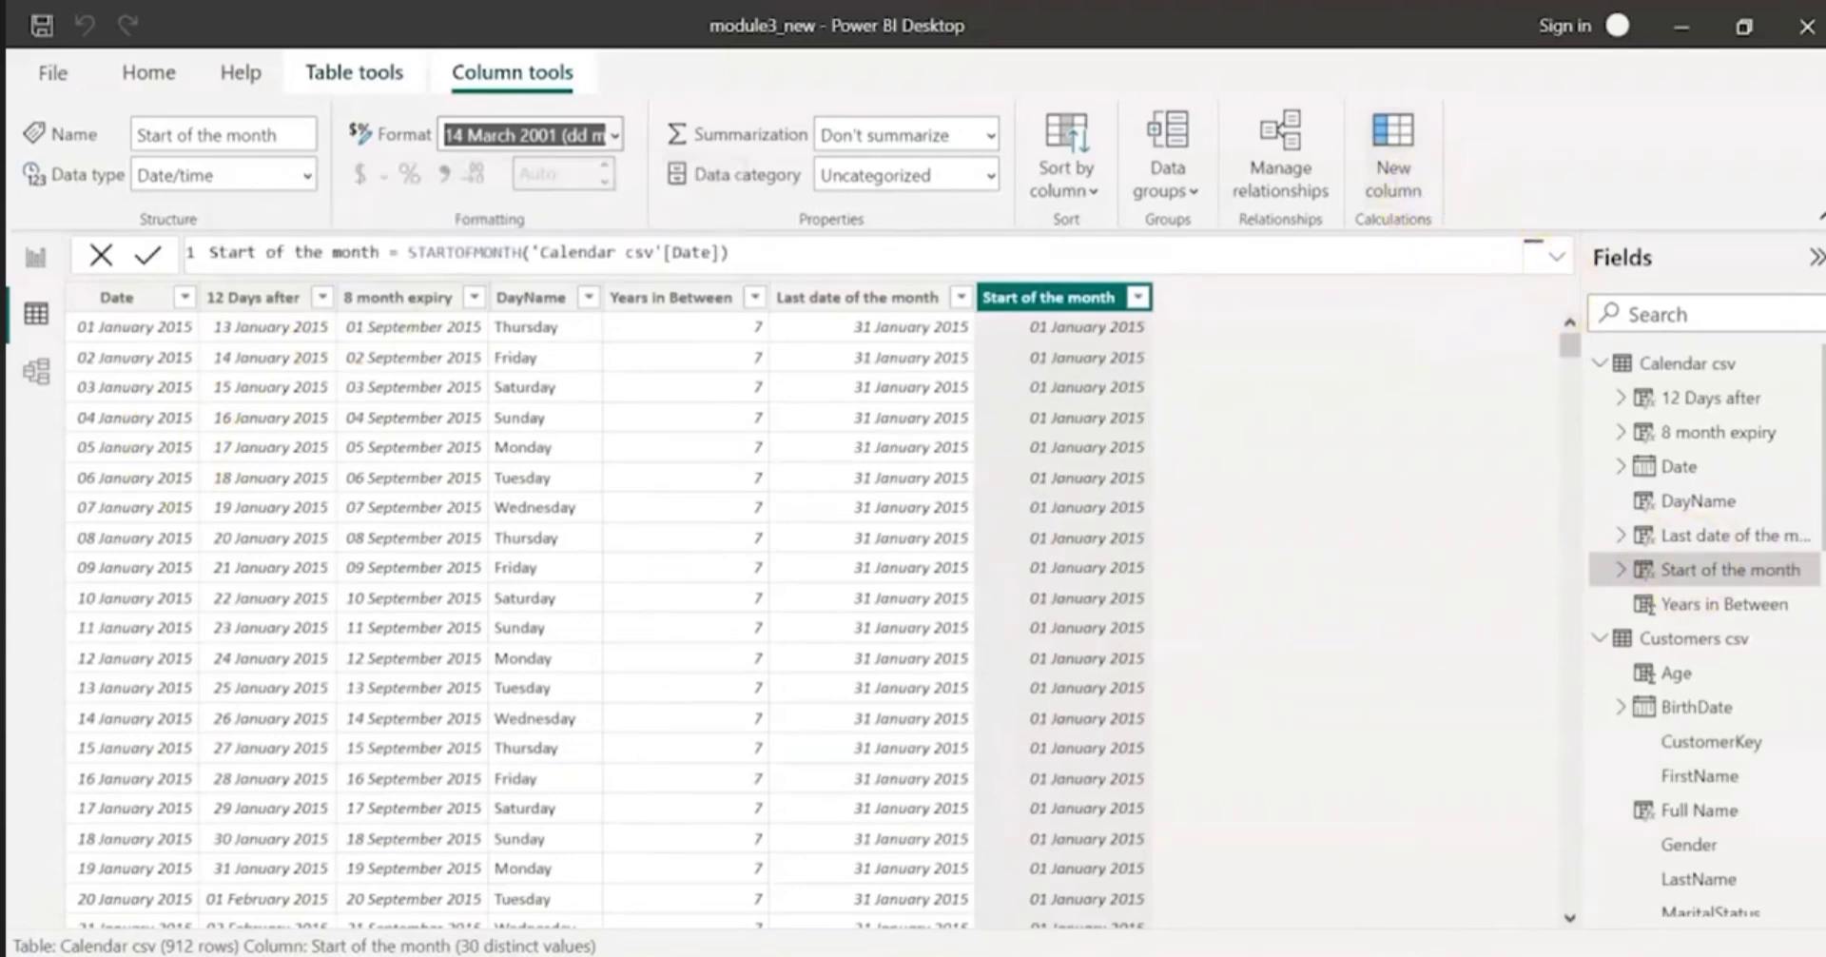
# Step: Add a calculated column to Calendar csv with the formula Week Number = weeknum('Calendar csv'[Date])
pyautogui.click(1393, 157)
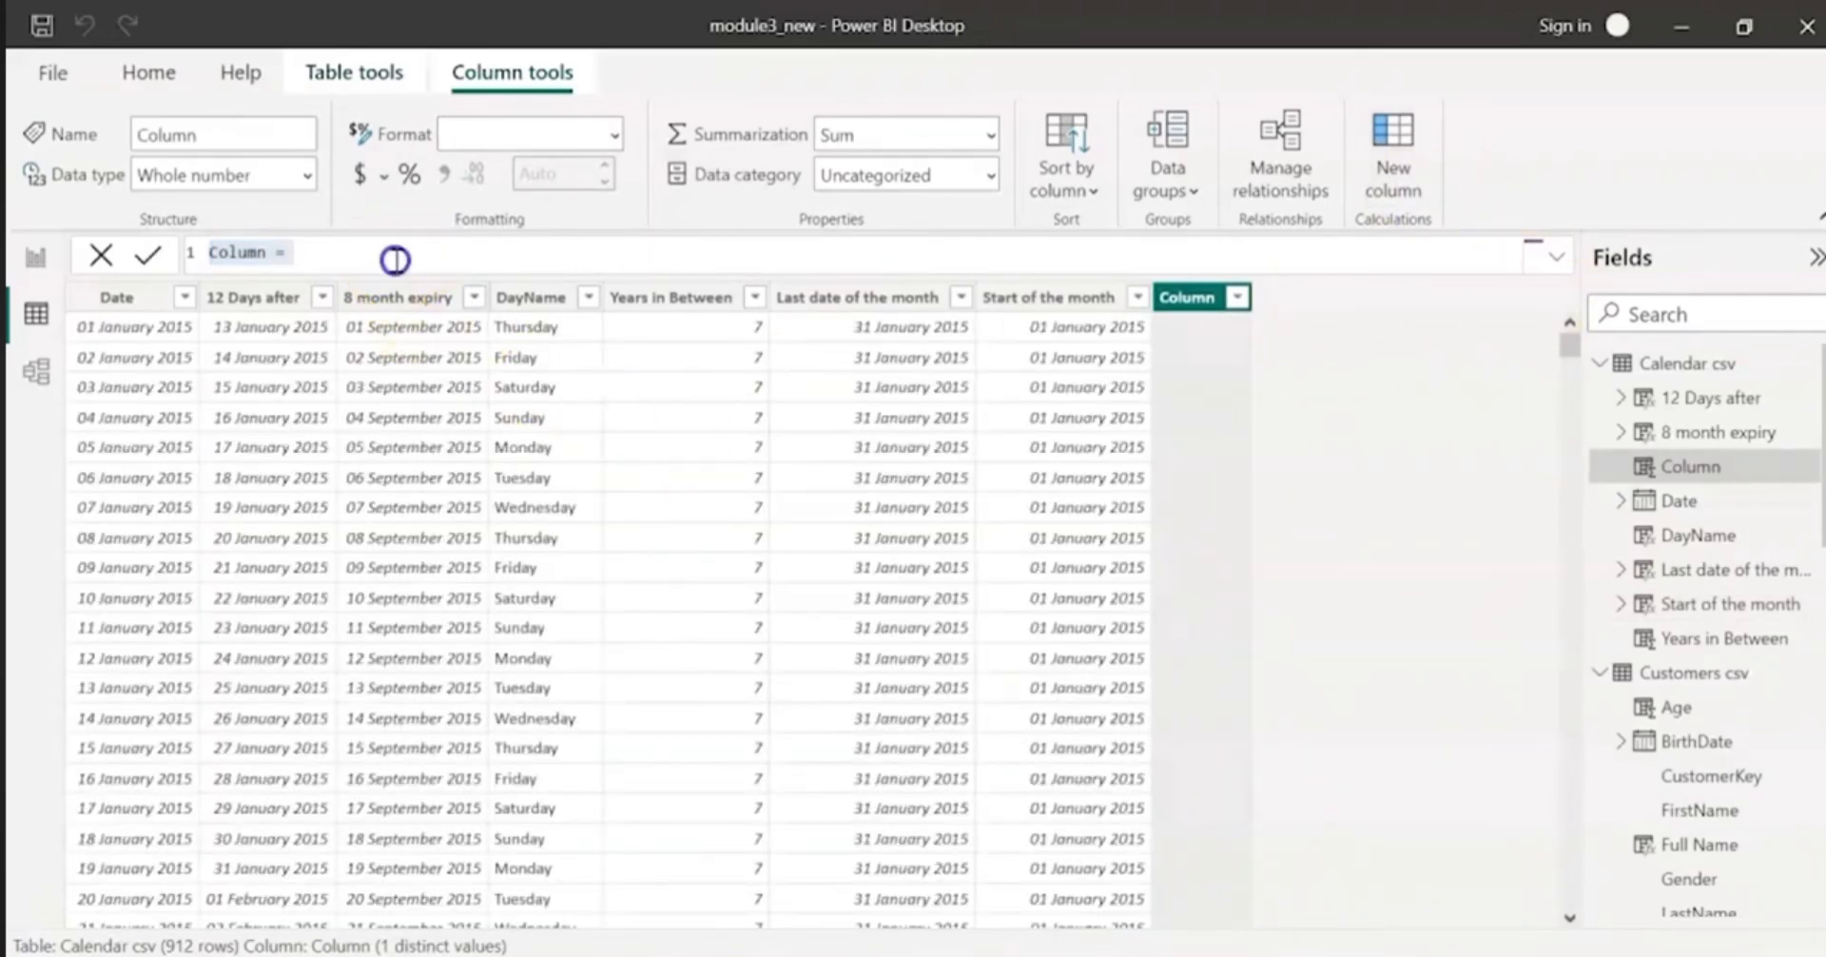
pyautogui.write("Week Number = weeknum('Calendar csv'[Date])")
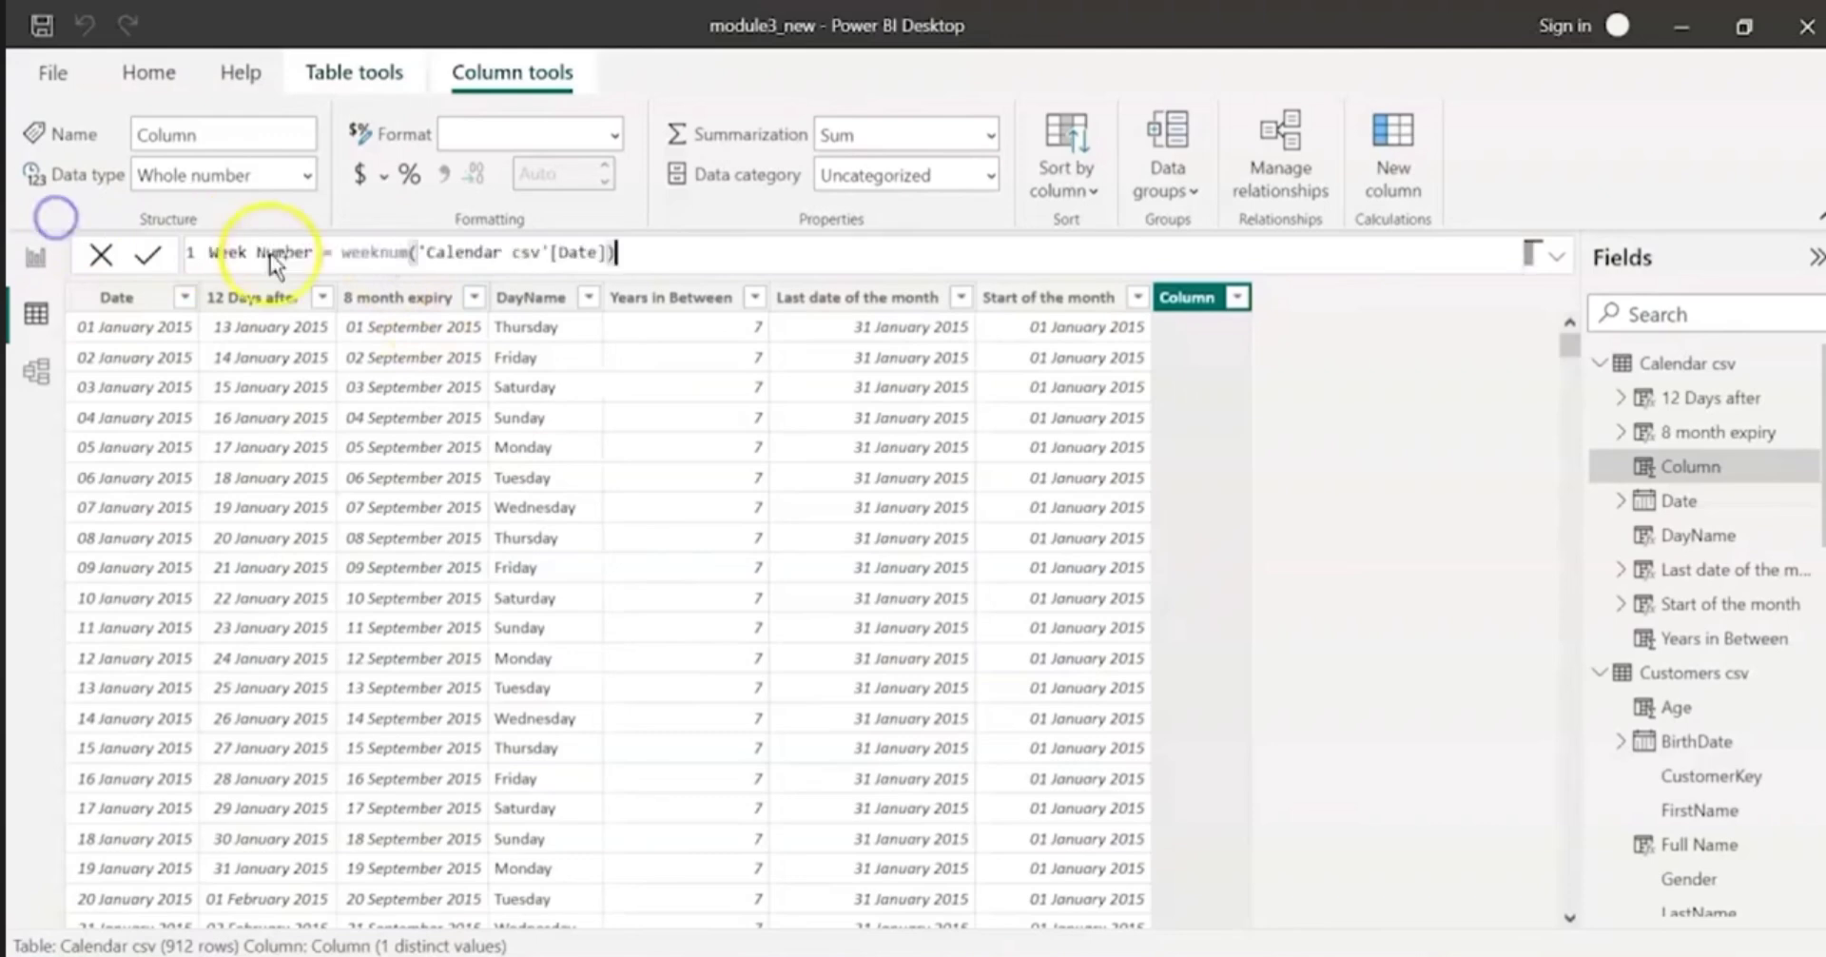
pyautogui.doubleClick(376, 253)
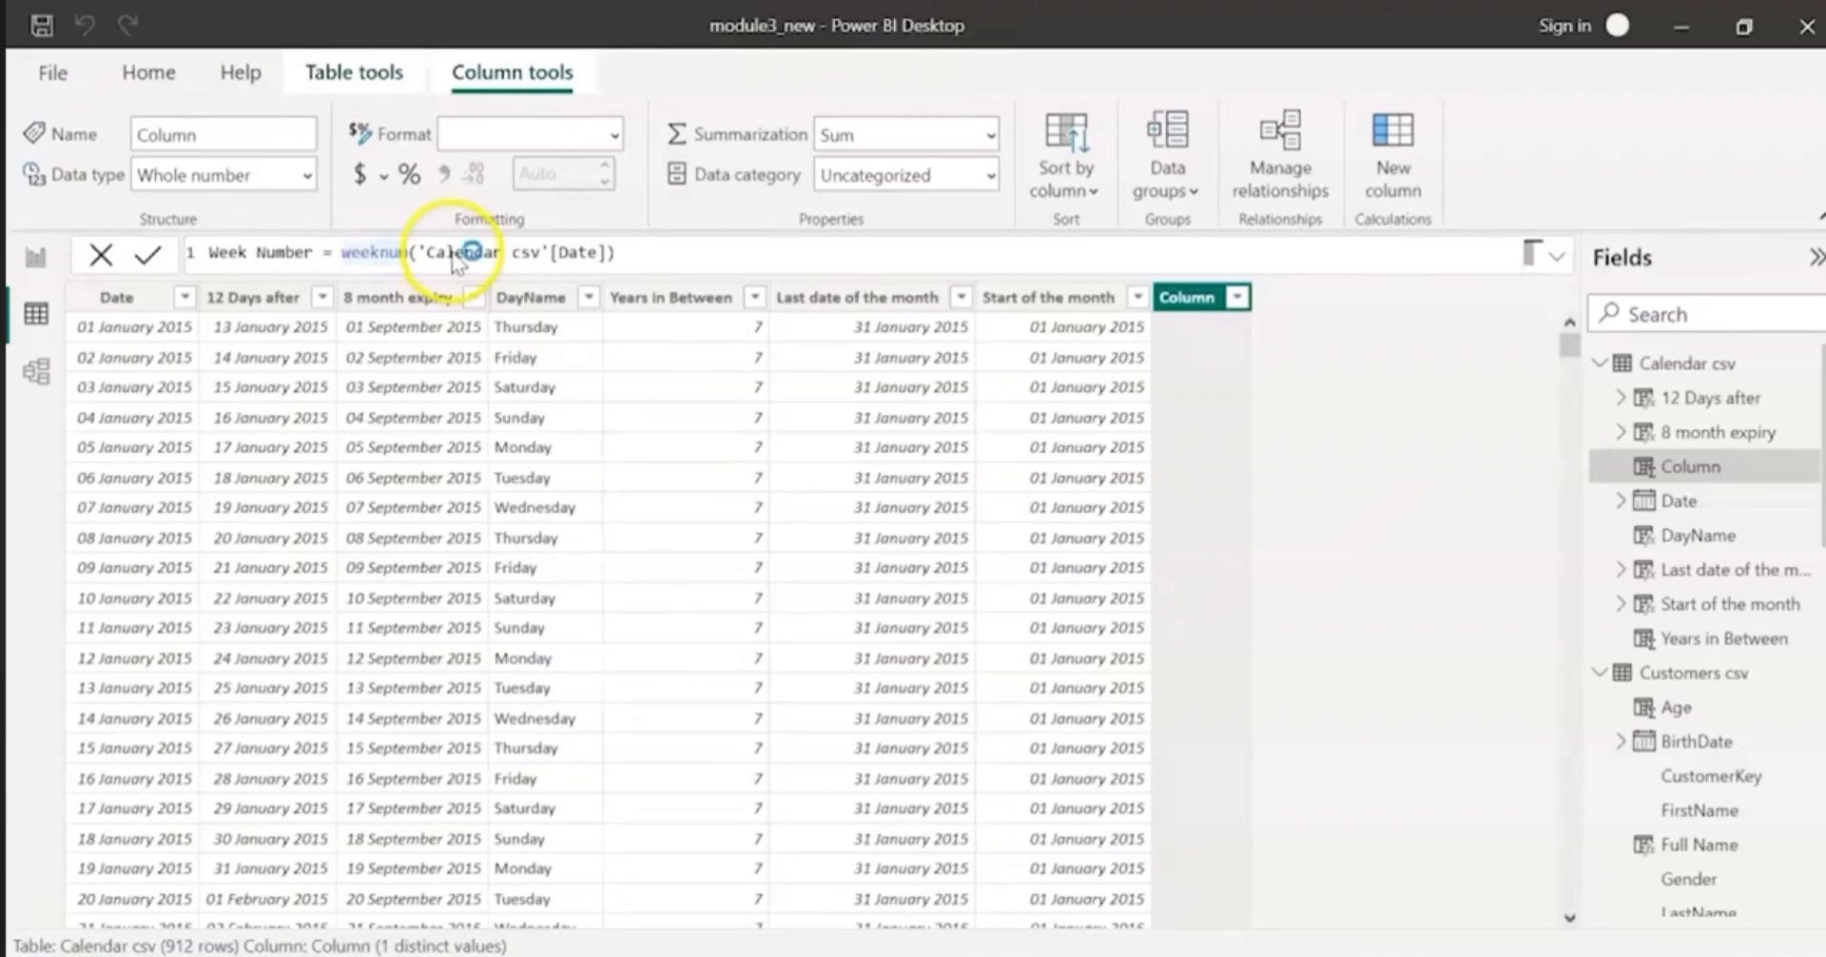
pyautogui.press('Return')
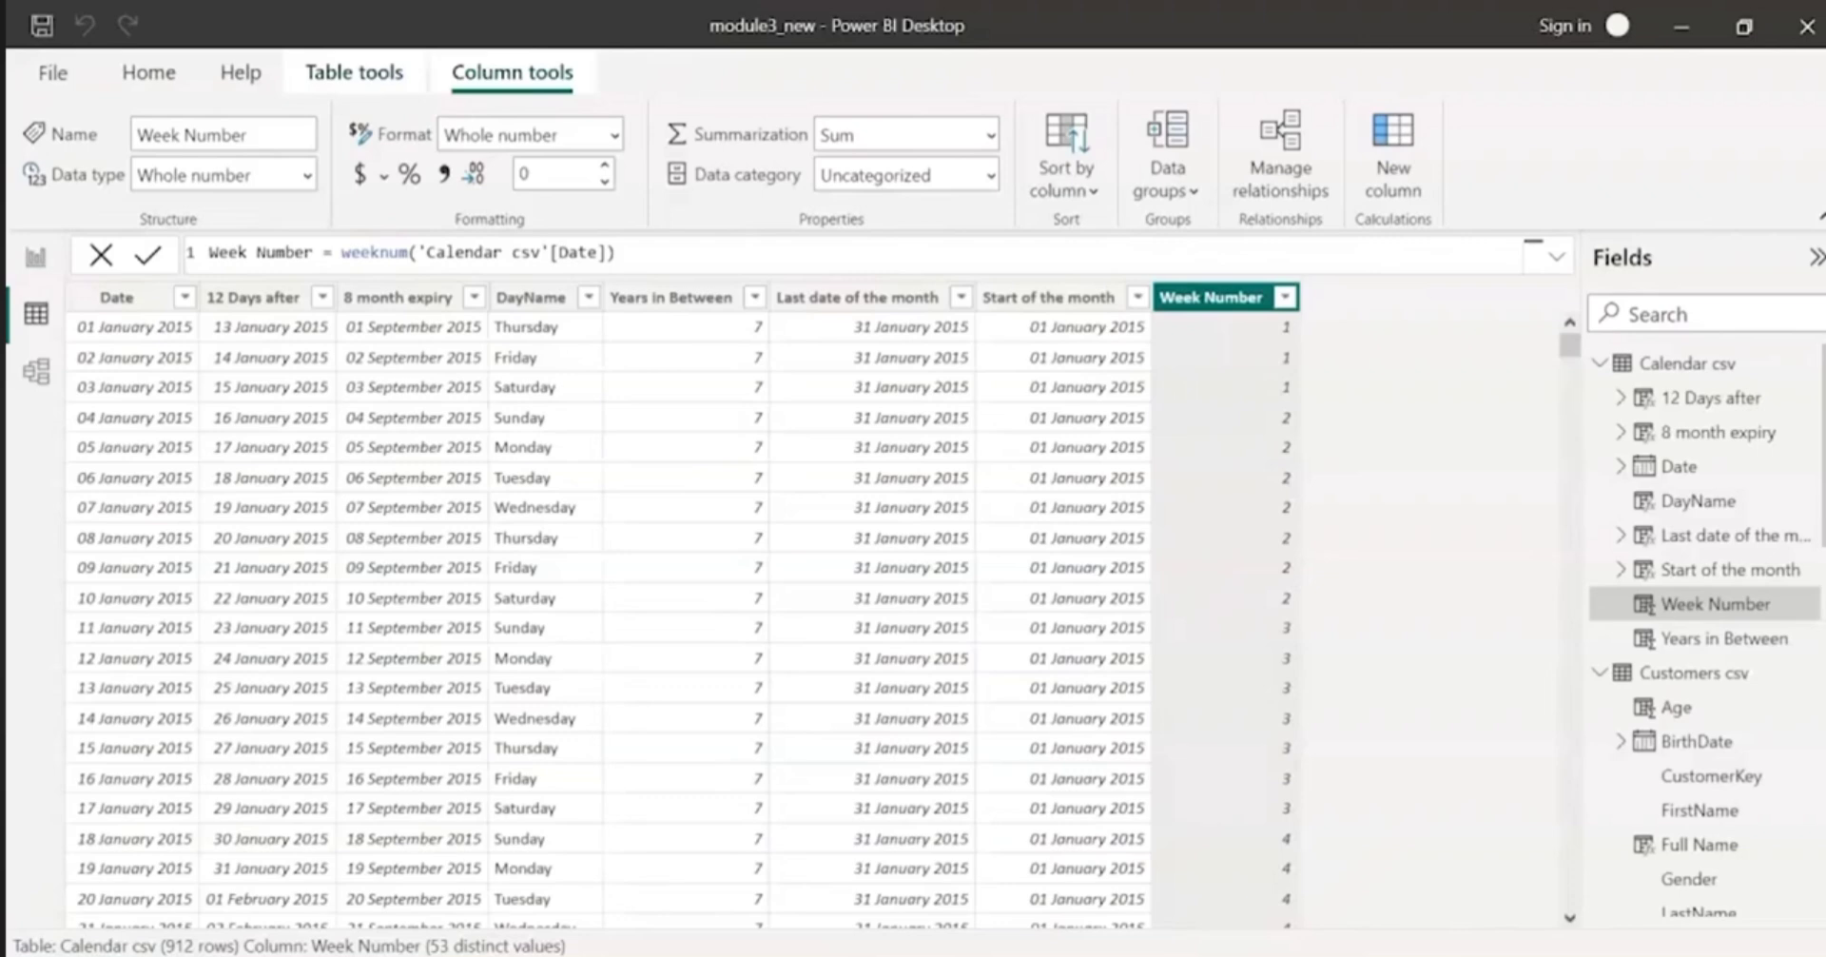
# Step: Add a calculated column named Week Type to Calendar csv, beginning its IF formula with the test WEEKDAY('Calendar csv'[Date],2) < 6
pyautogui.click(1426, 143)
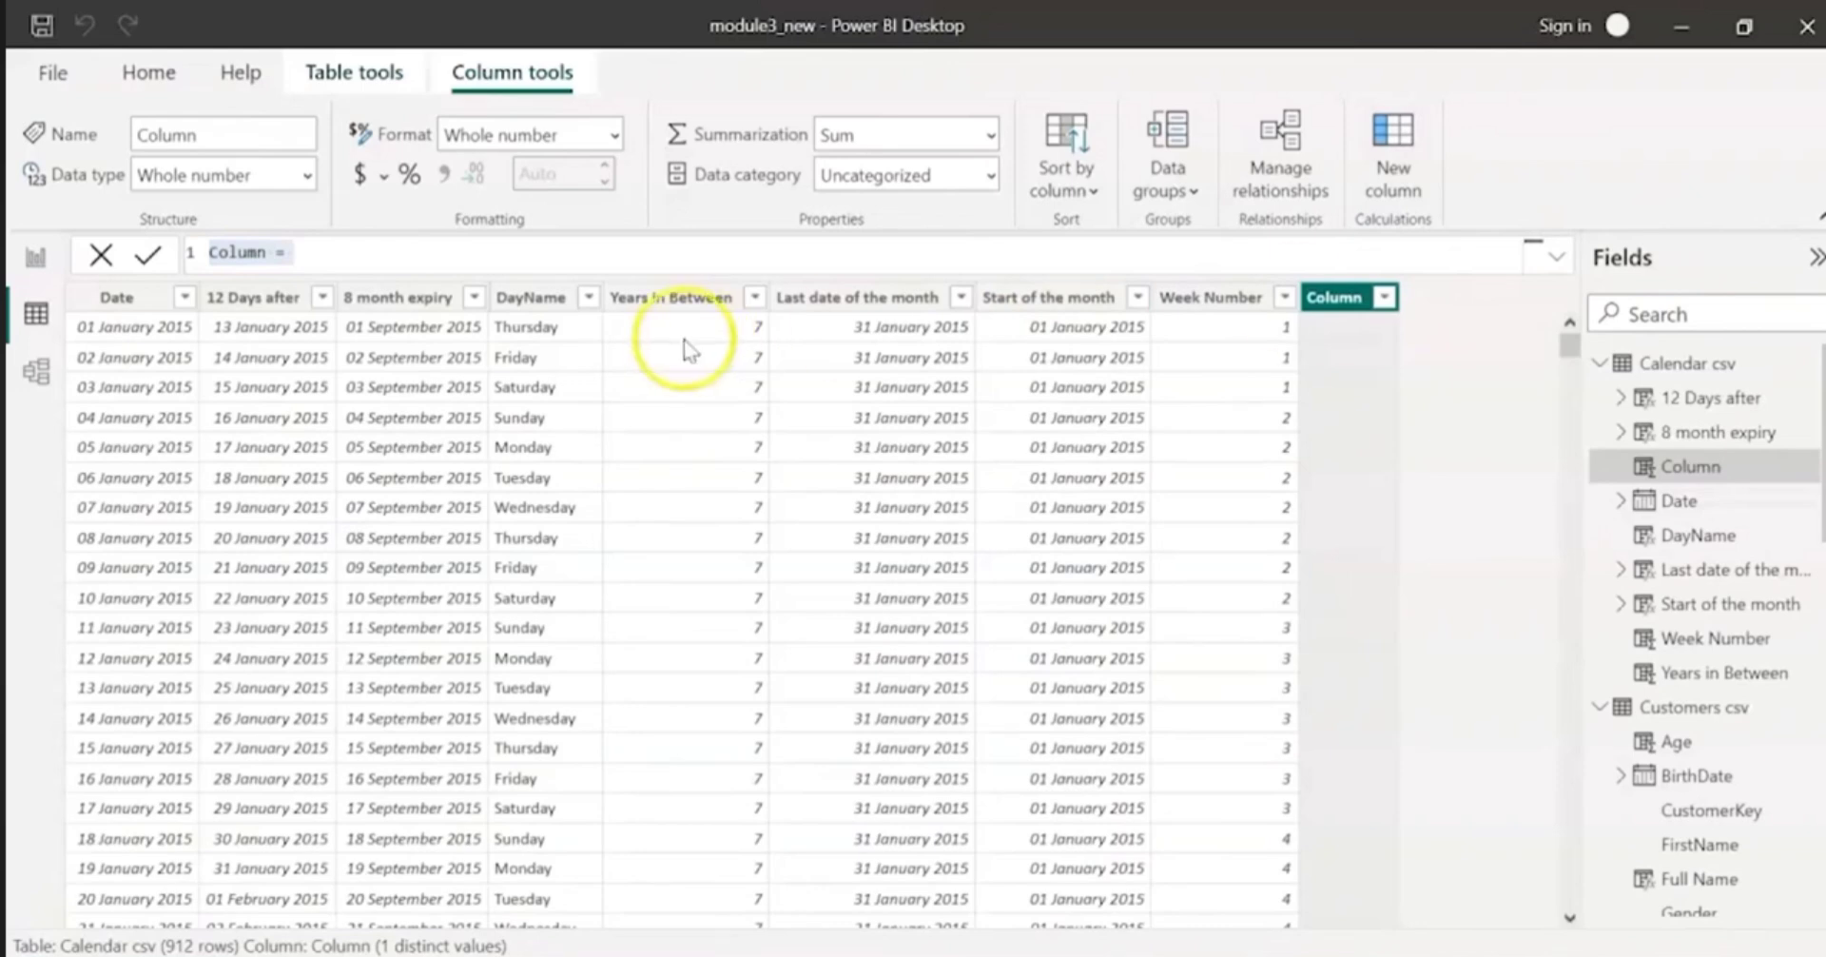
pyautogui.doubleClick(221, 255)
pyautogui.write('Week Type')
pyautogui.click(323, 253)
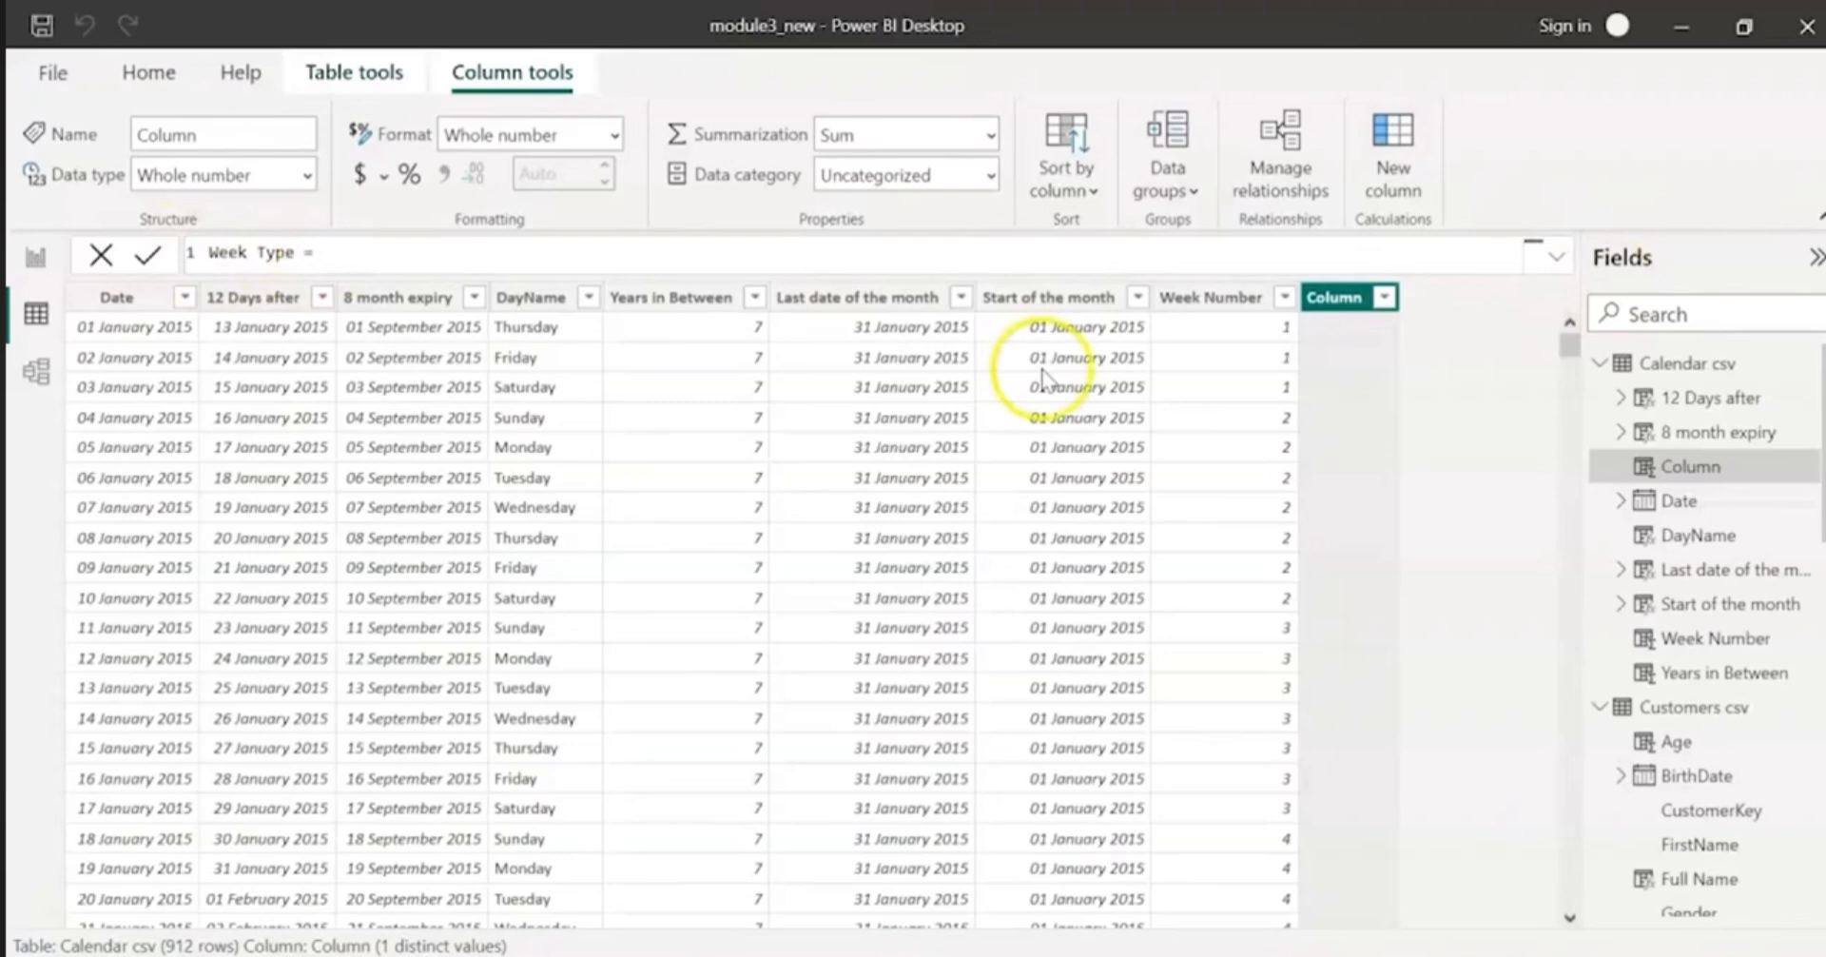
pyautogui.write('if(')
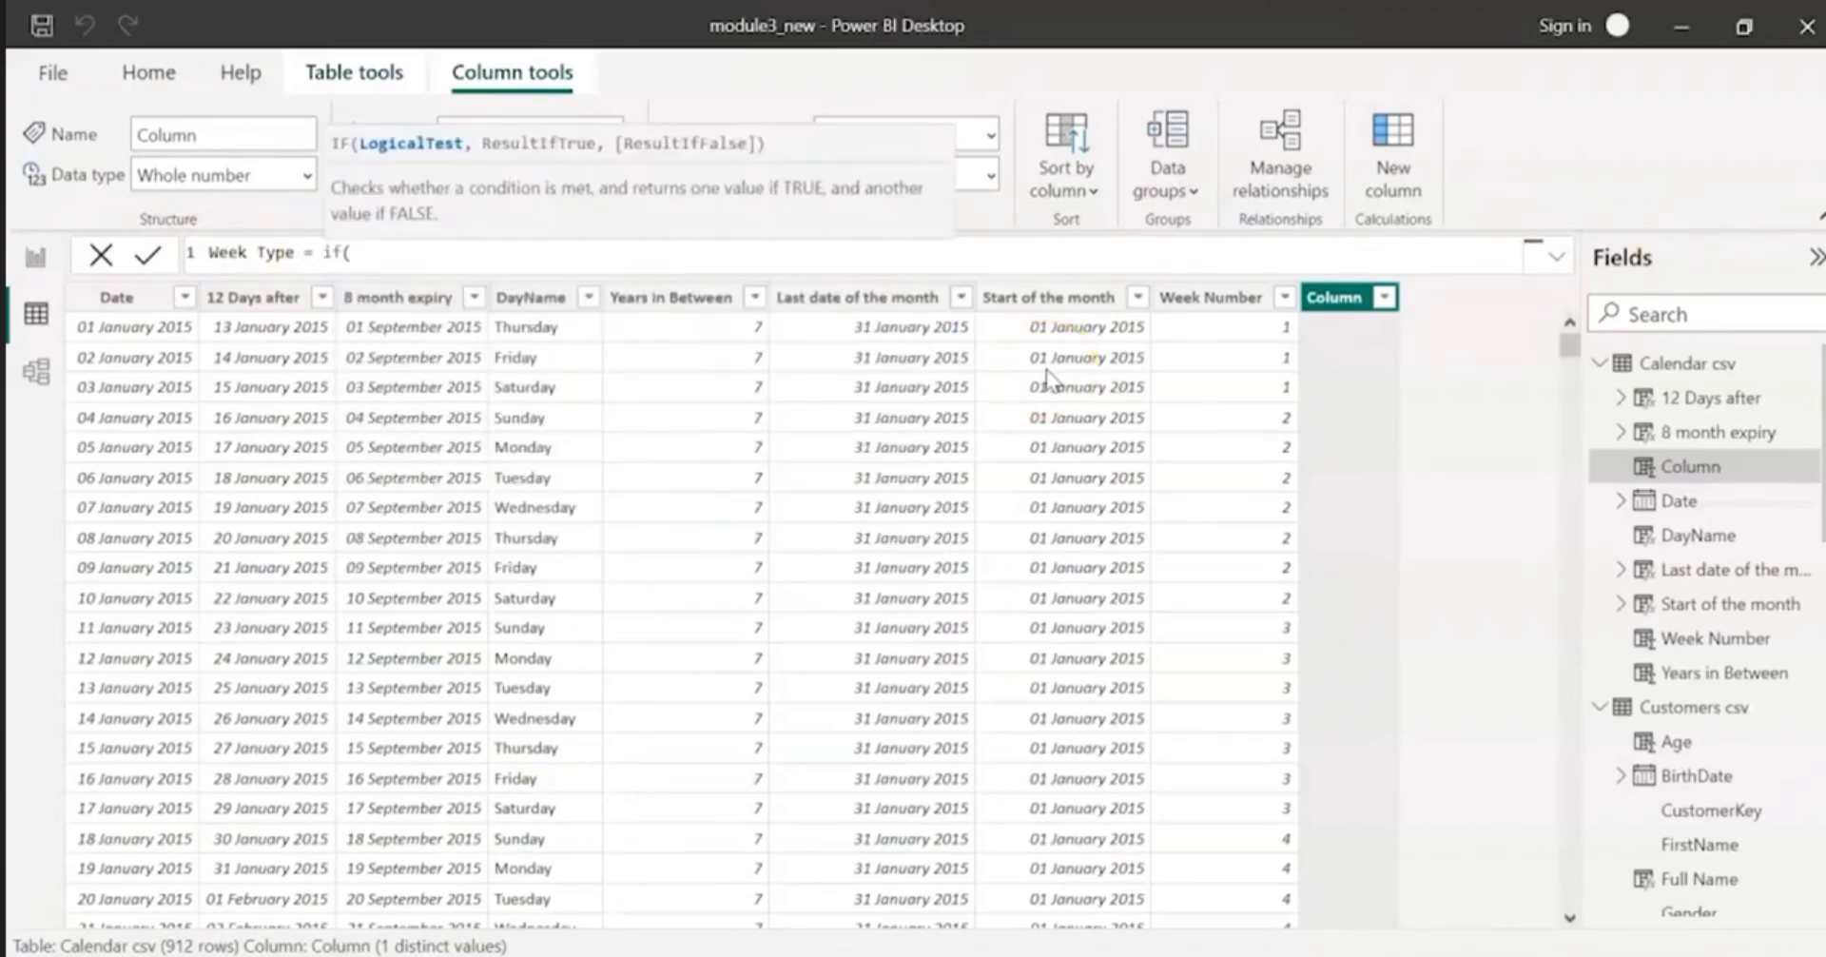
pyautogui.write('week')
pyautogui.press('Tab')
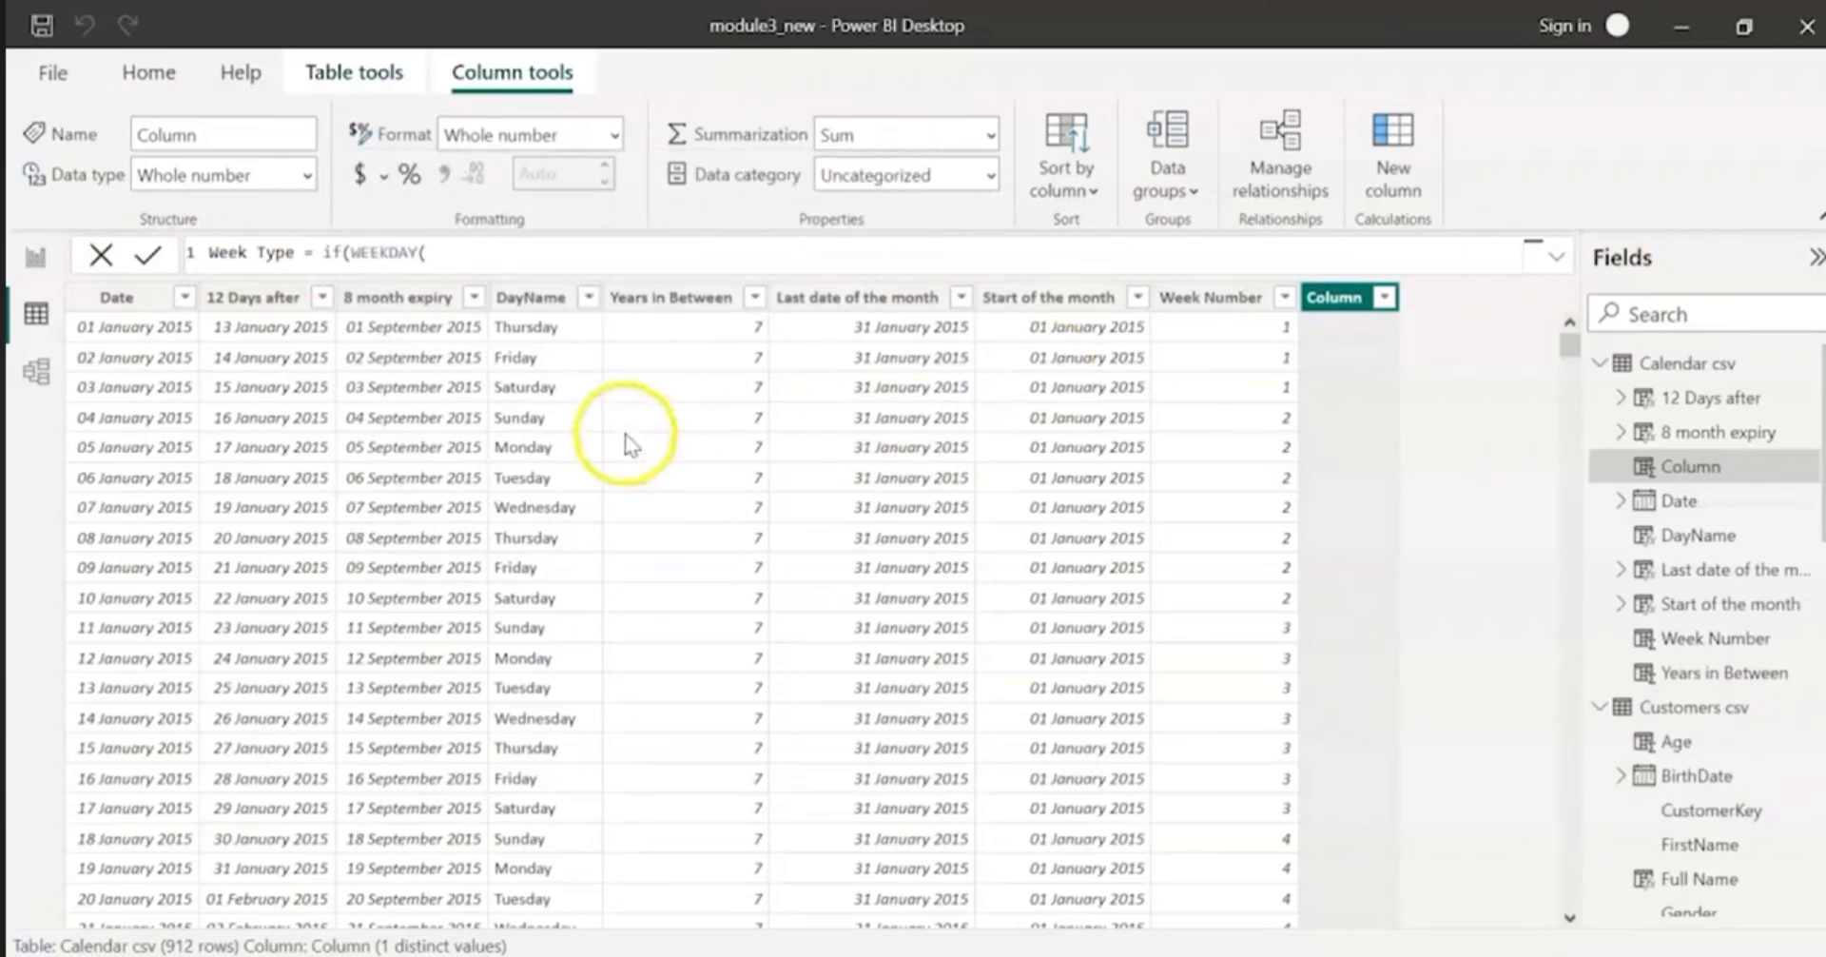
pyautogui.write("'Calendar csv'[Date],2) < 6")
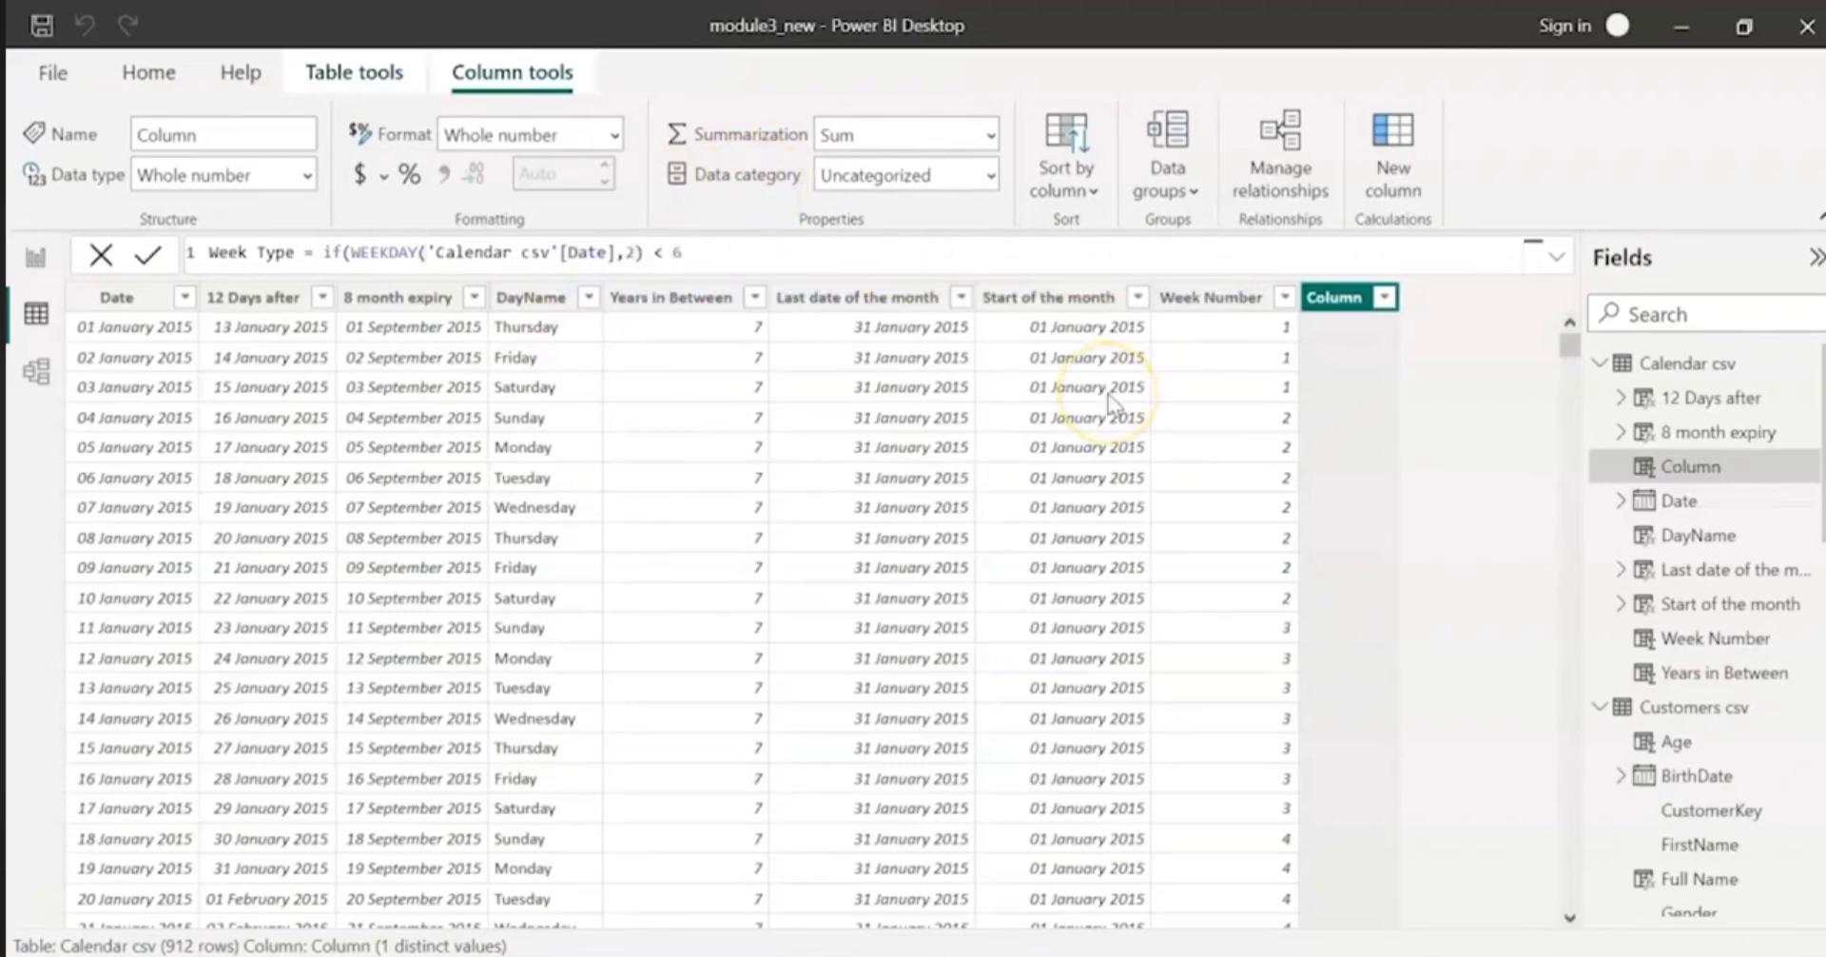
pyautogui.write(' , "Weekday"')
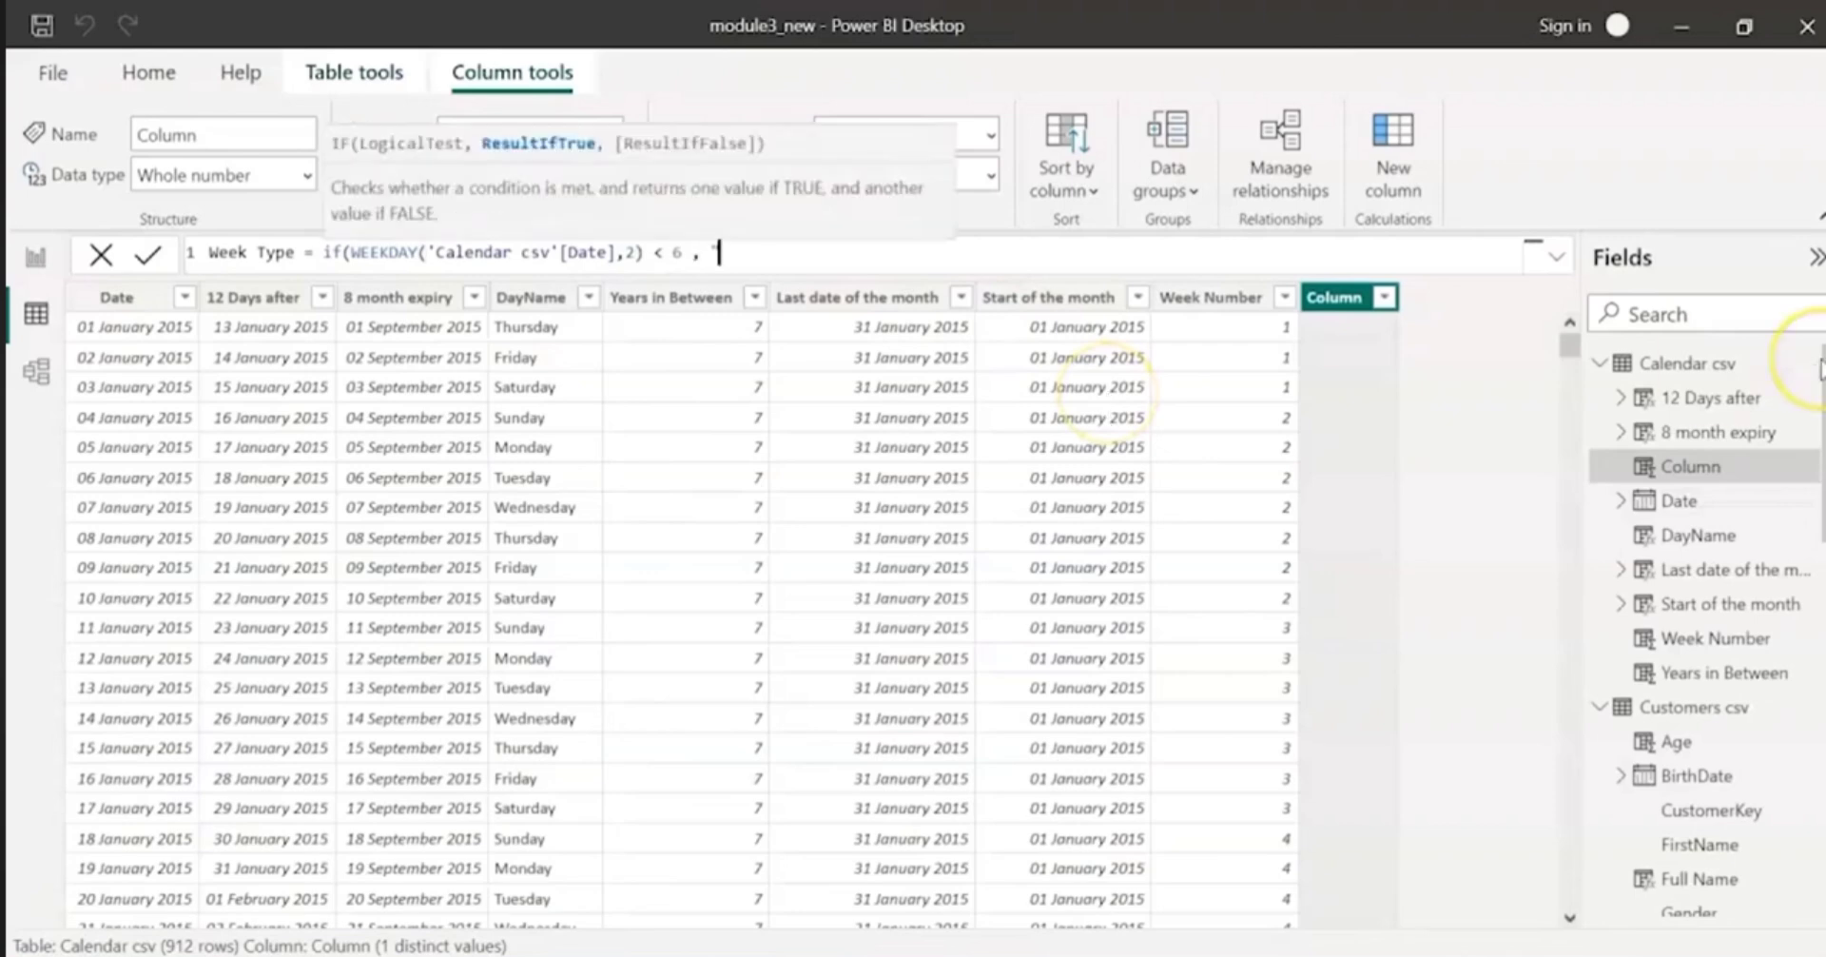
pyautogui.write(',')
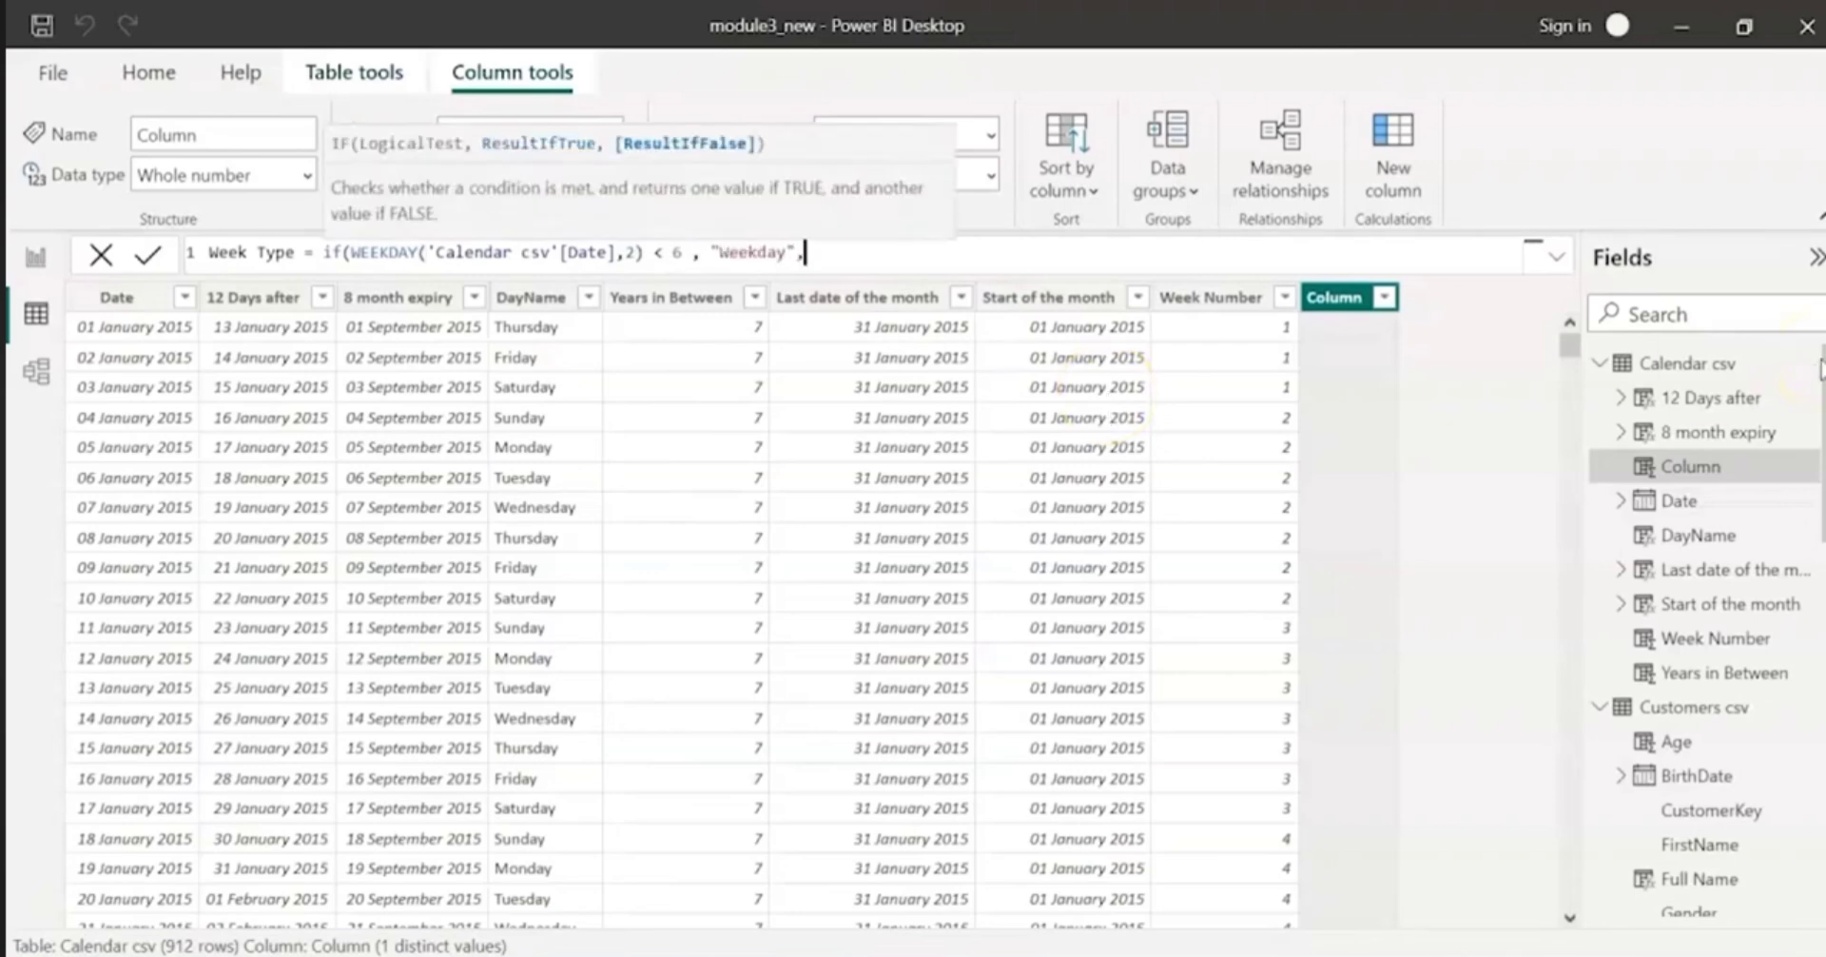
pyautogui.write('"Weekend")')
# Step: Complete the Week Type IF formula with "Weekday" as the true result and "Weekend" as the false result
pyautogui.press('Return')
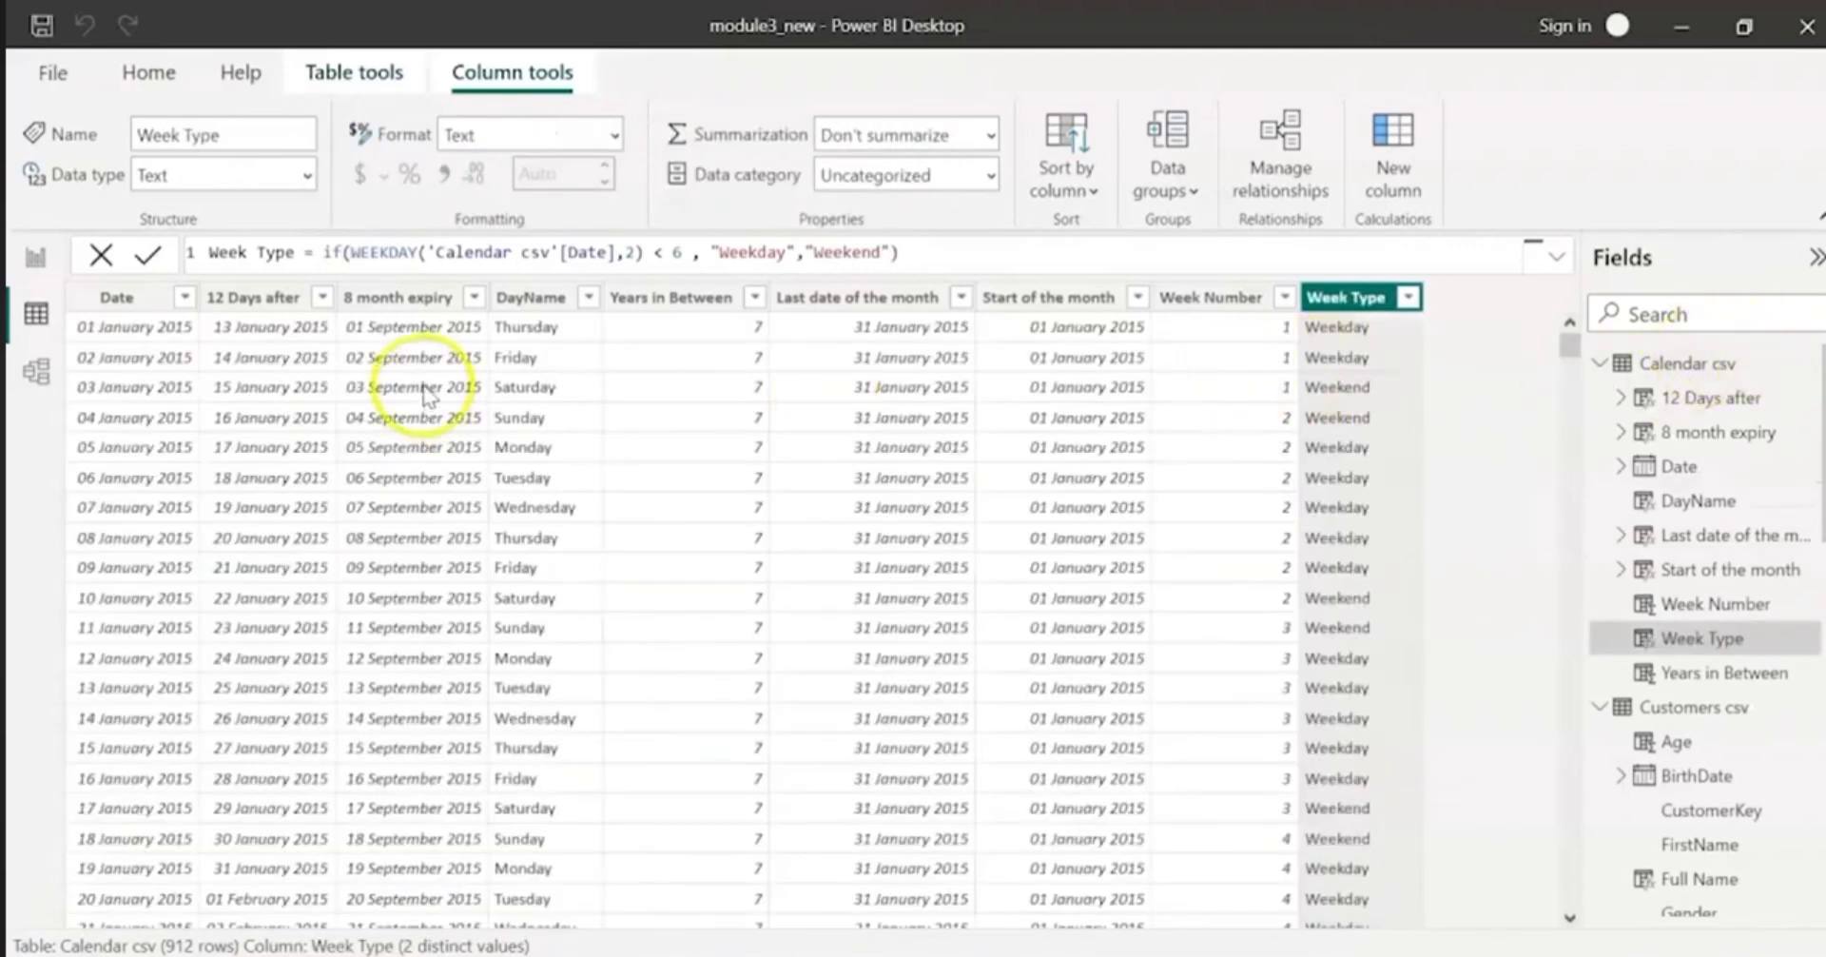
# Step: Check the Week Type values against the DayName column and save the report file
pyautogui.click(524, 386)
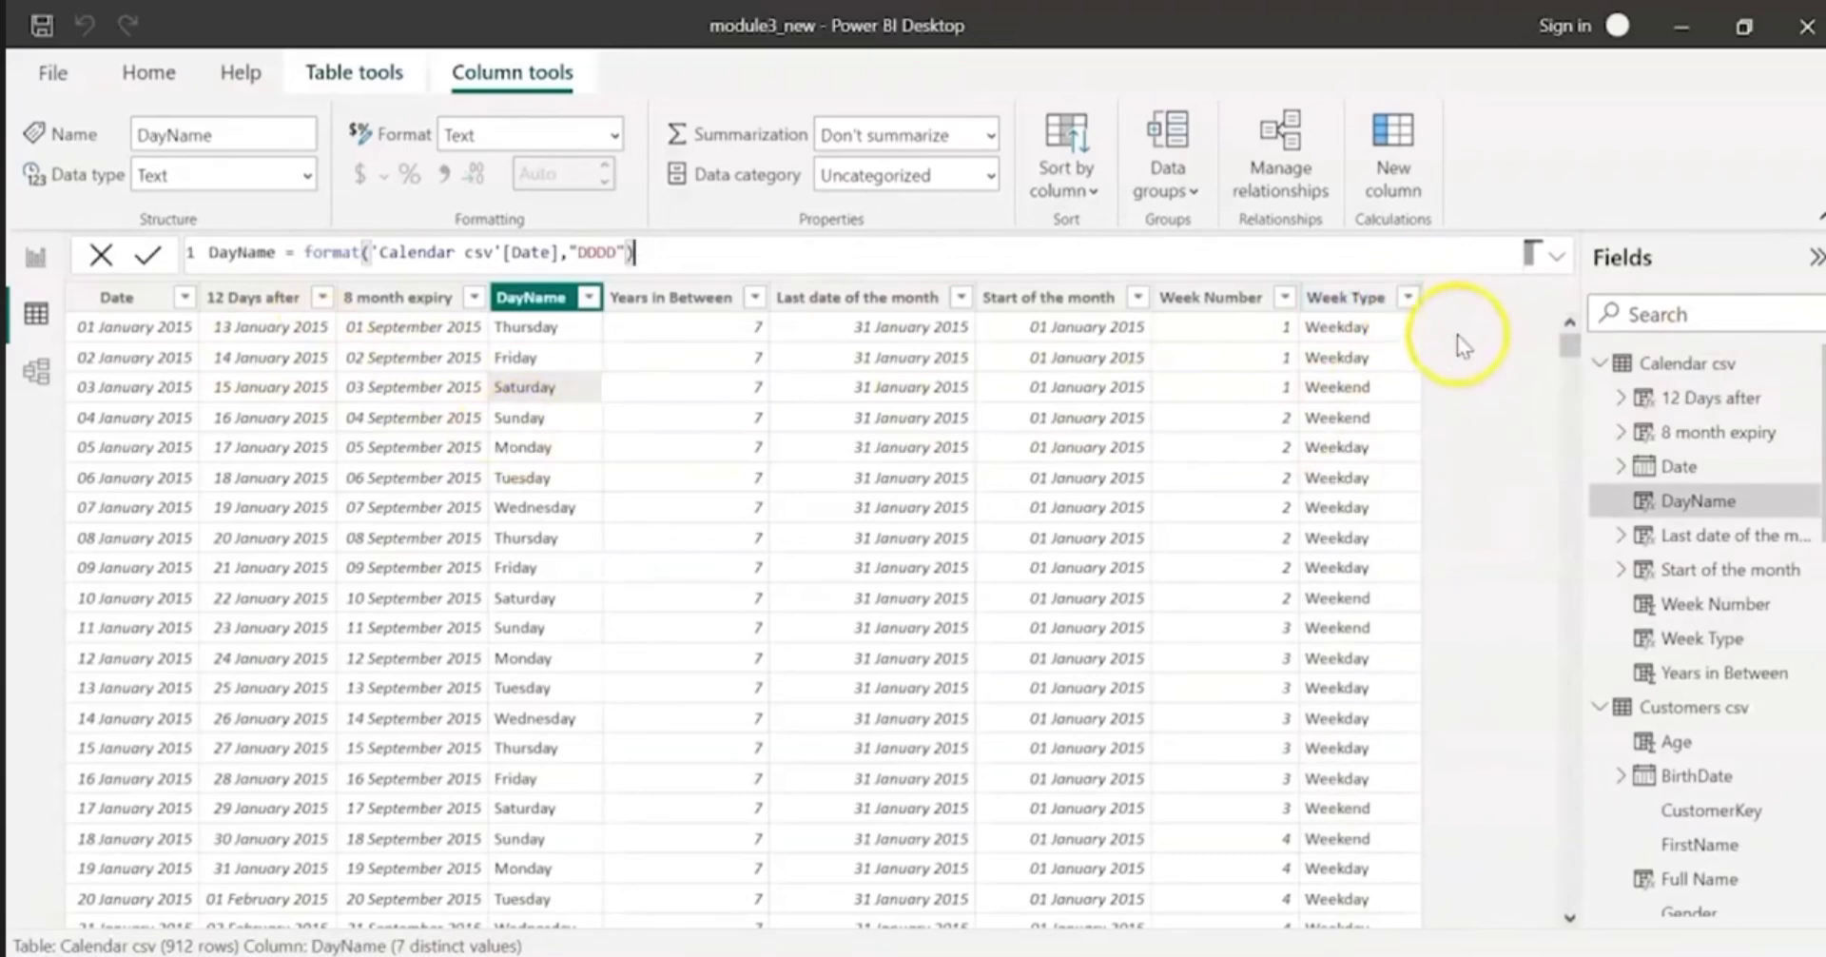
pyautogui.click(1413, 353)
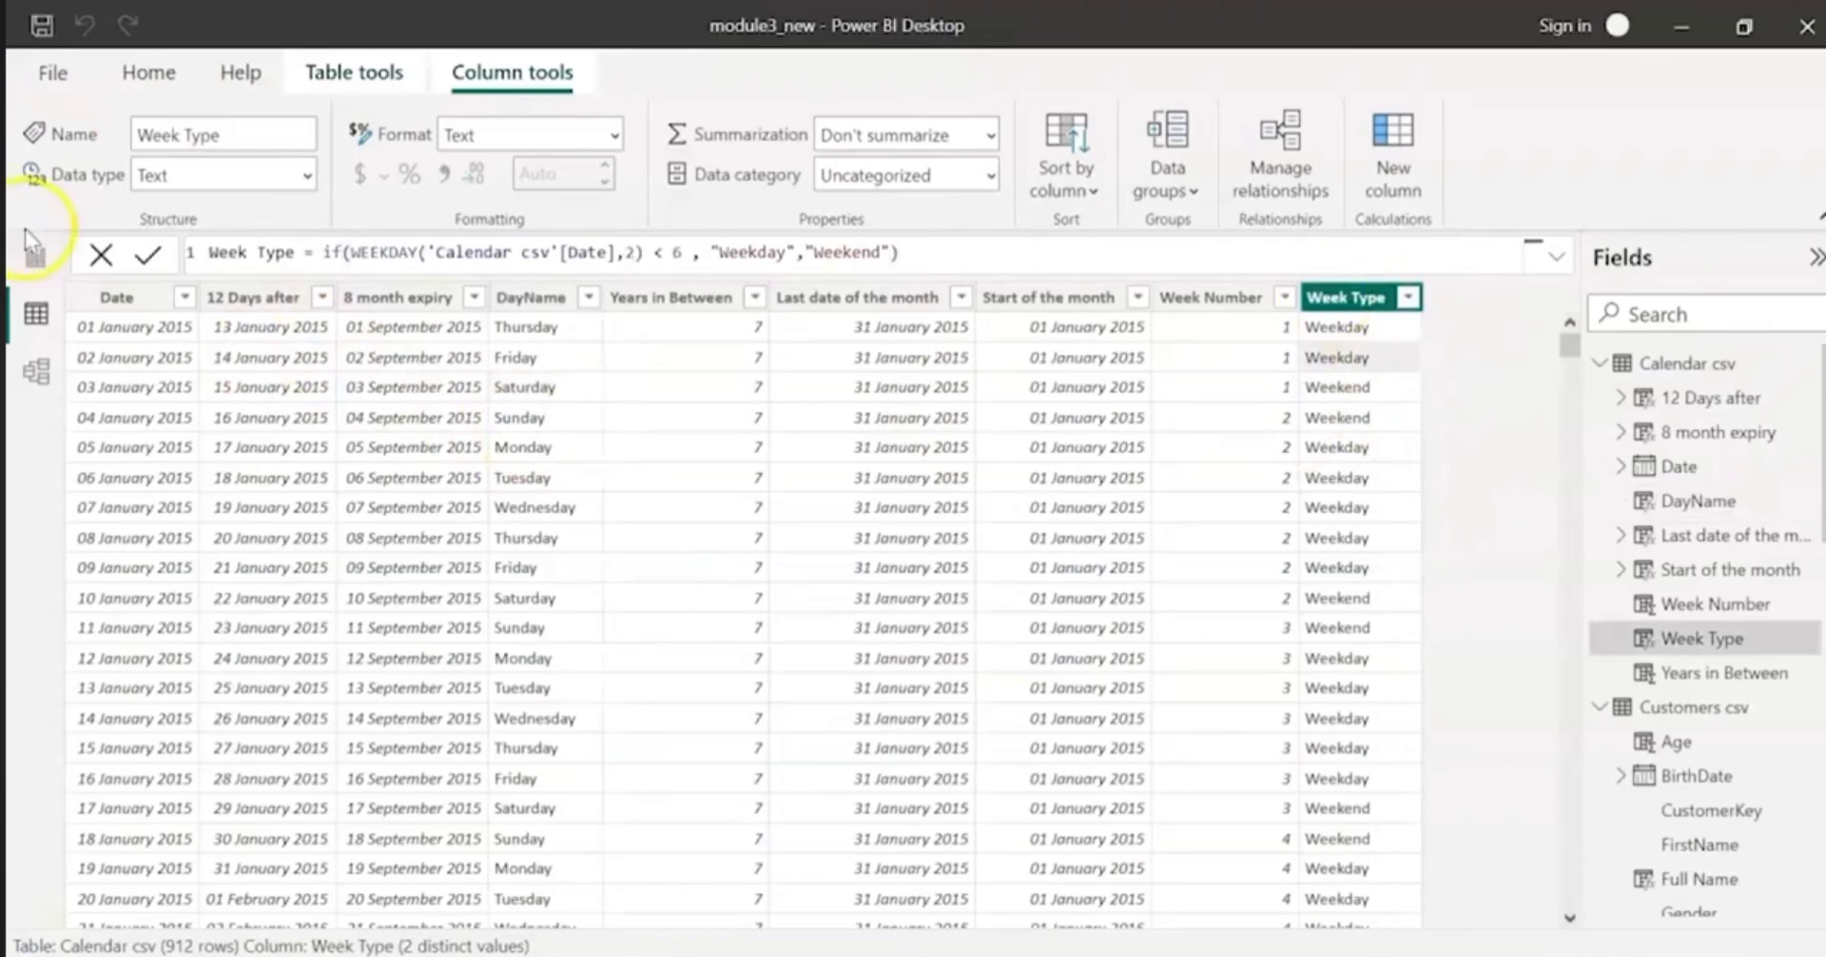
pyautogui.click(42, 38)
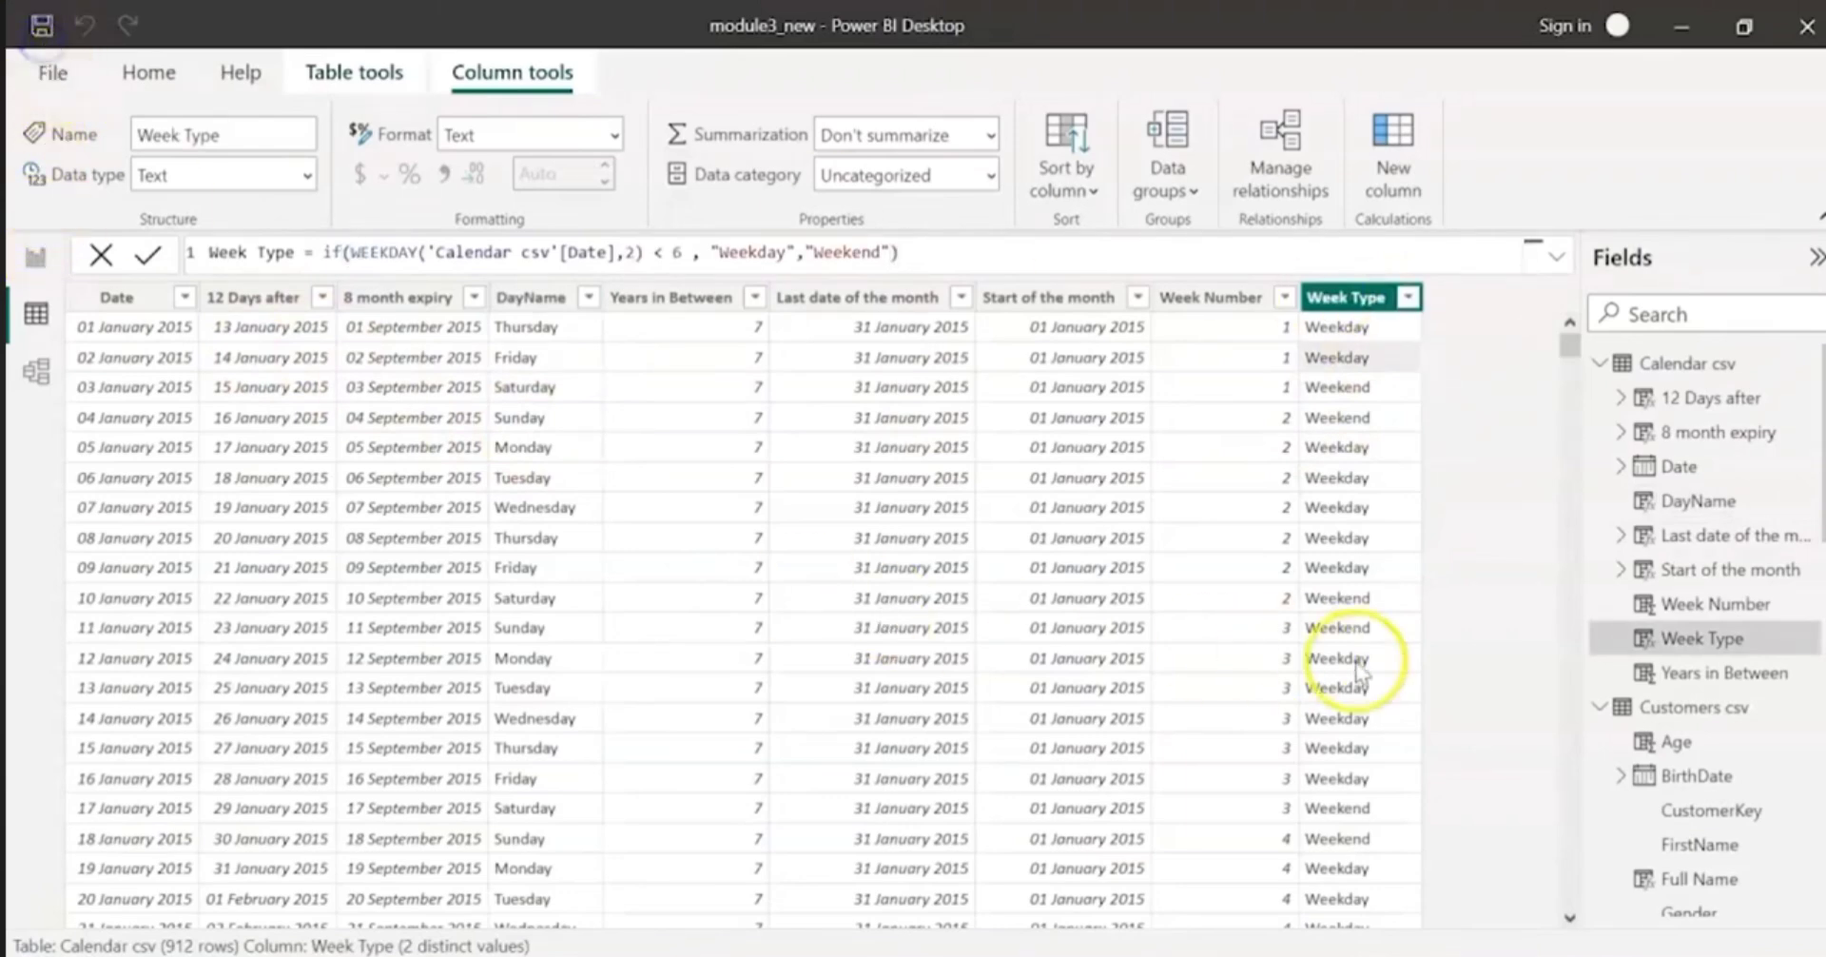